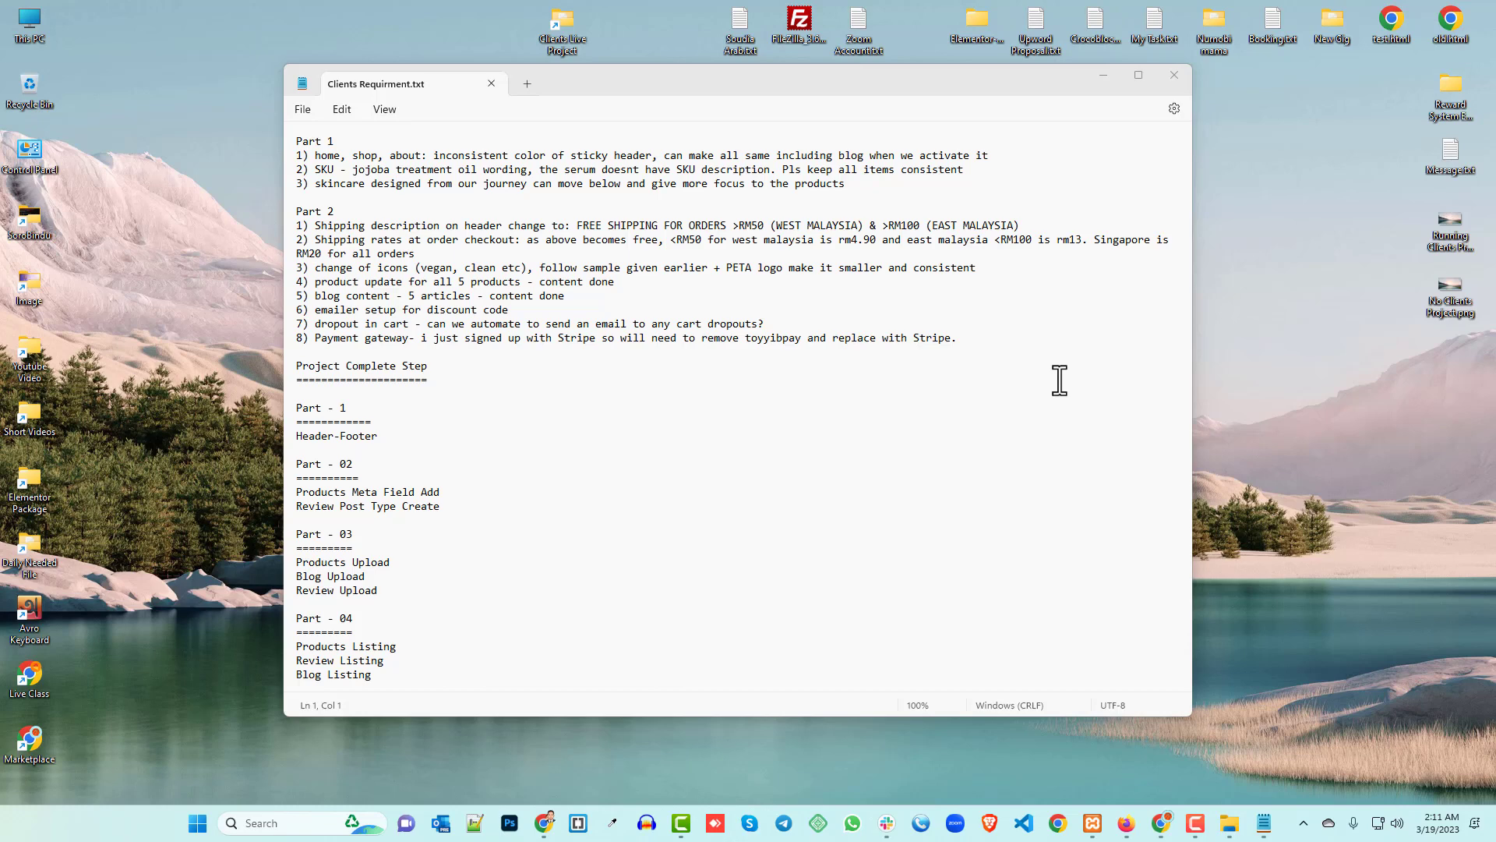
# - Minimise the client requirements notes, close the Google Meet window and switch to the Firefox window
pyautogui.click(1103, 75)
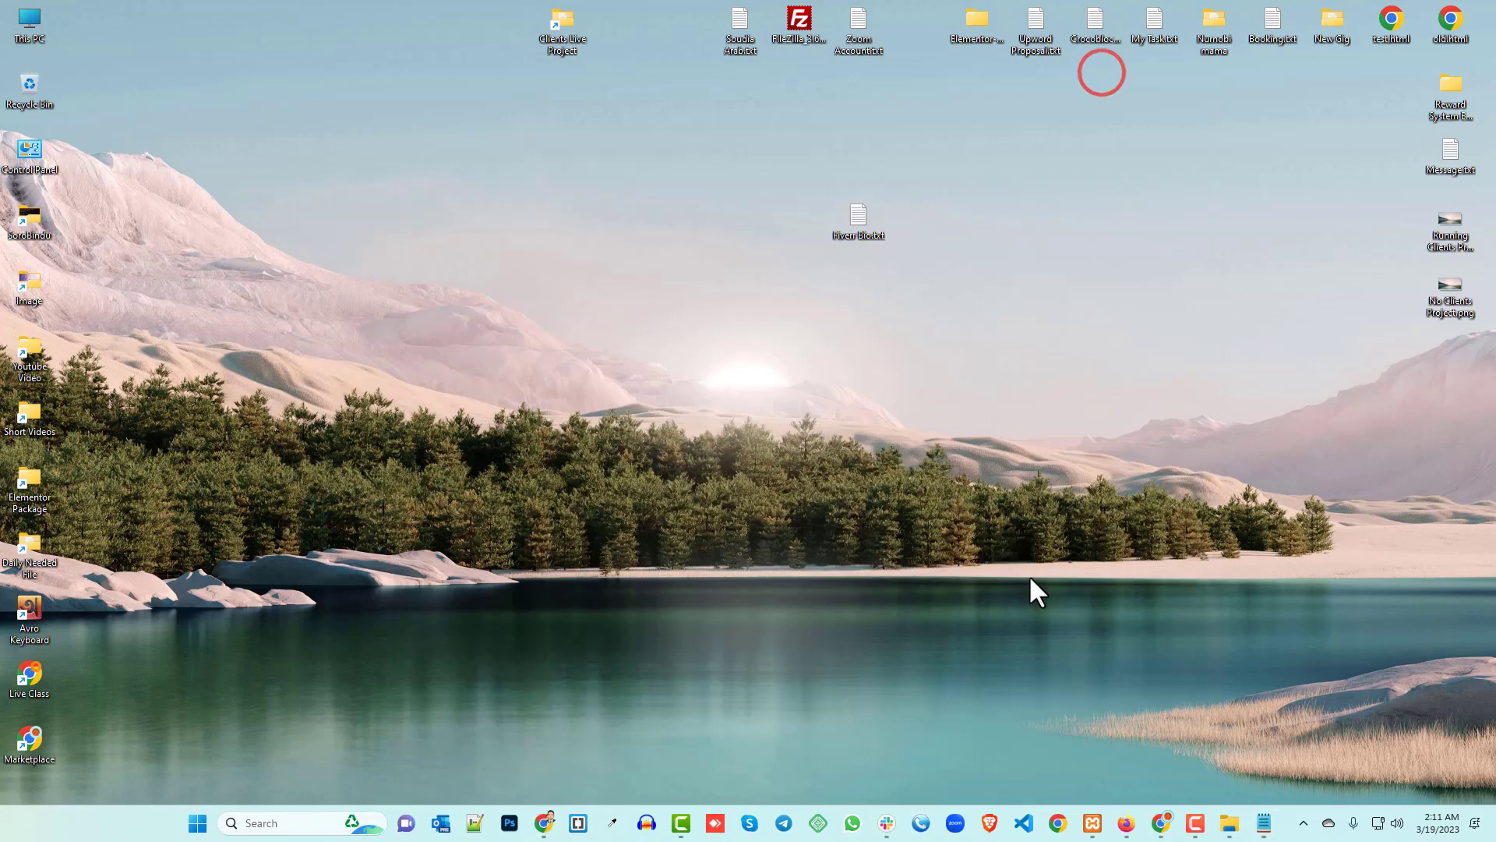
pyautogui.click(1127, 823)
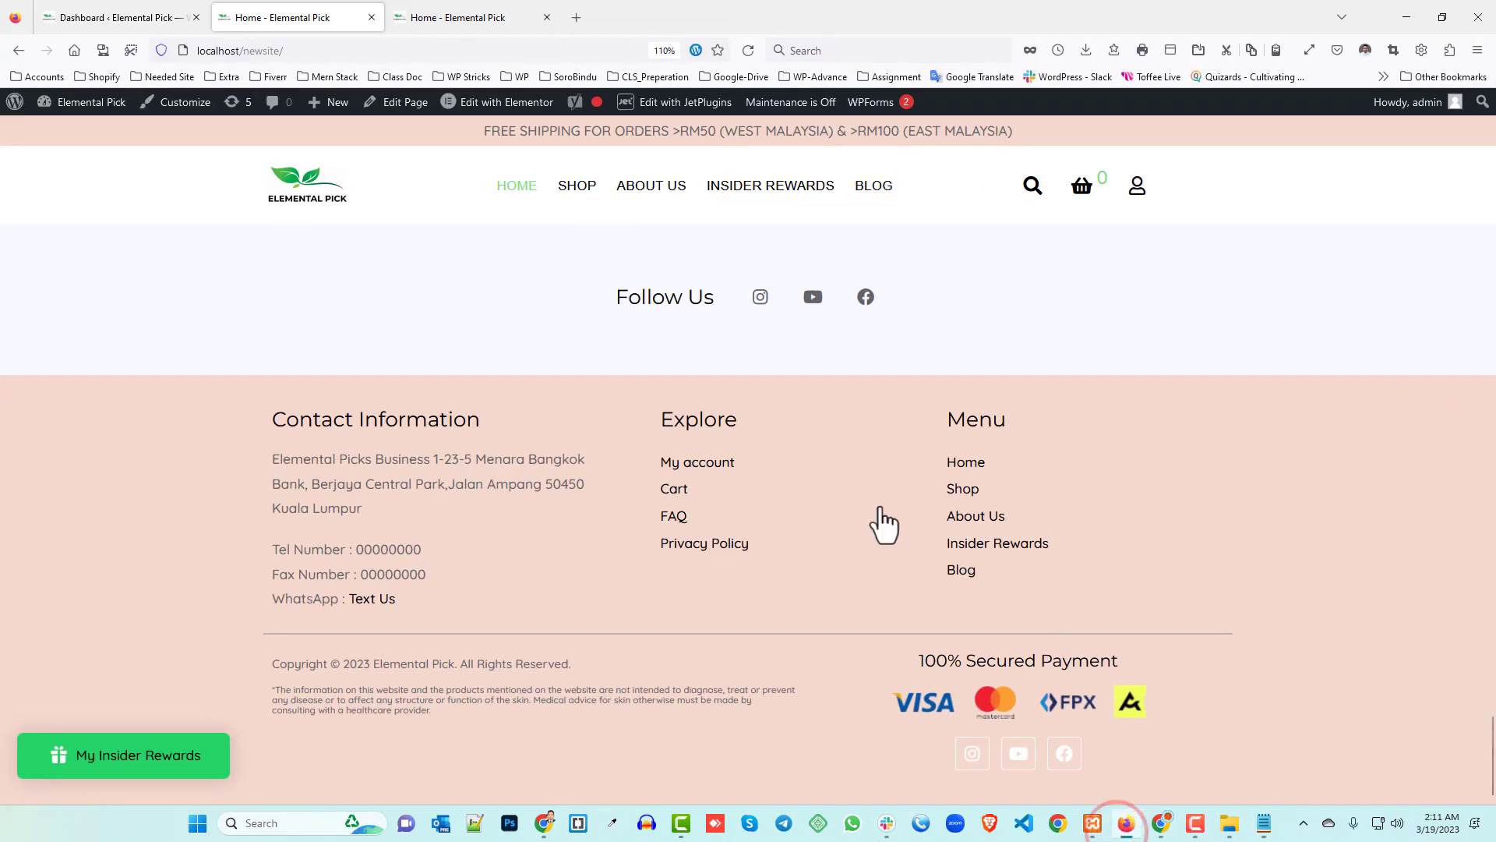
pyautogui.click(1161, 823)
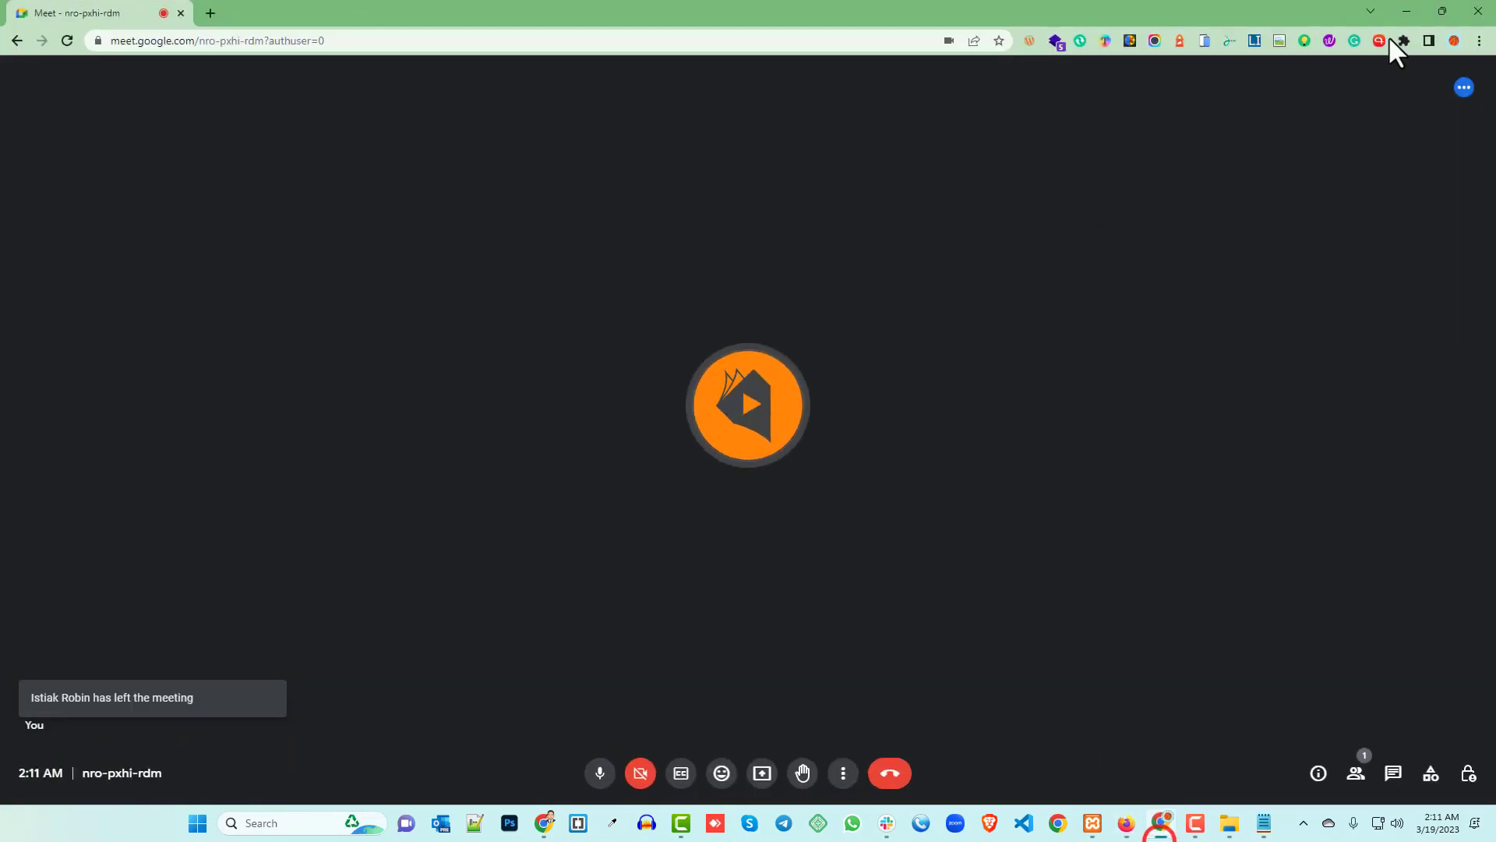
pyautogui.click(1478, 11)
# - Compare the footer of the newsite home page with the footer of the liveclass home page
pyautogui.scroll(5, 564, 343)
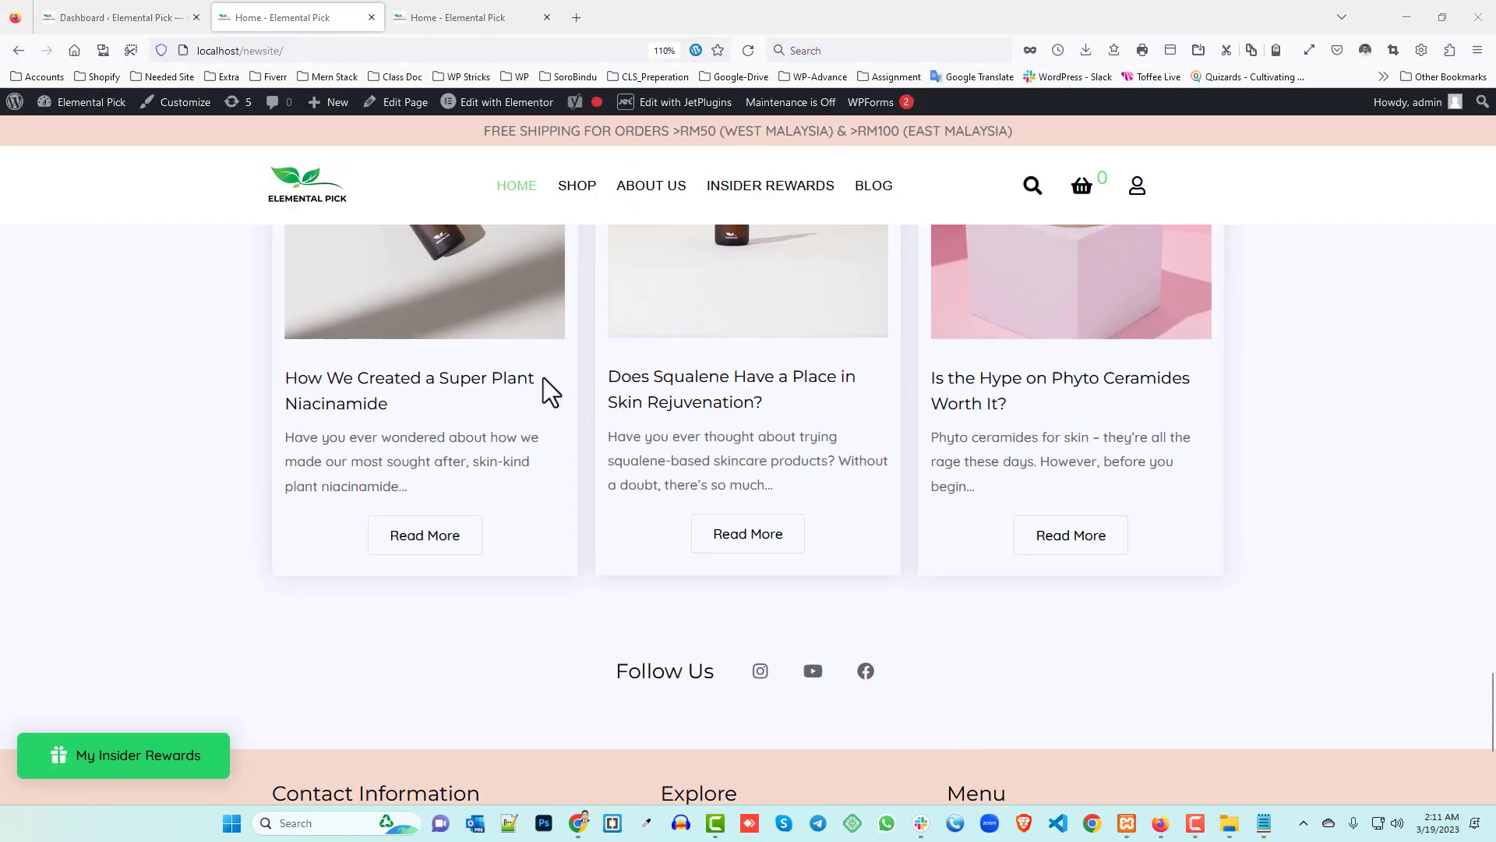
pyautogui.scroll(5, 562, 390)
pyautogui.click(170, 14)
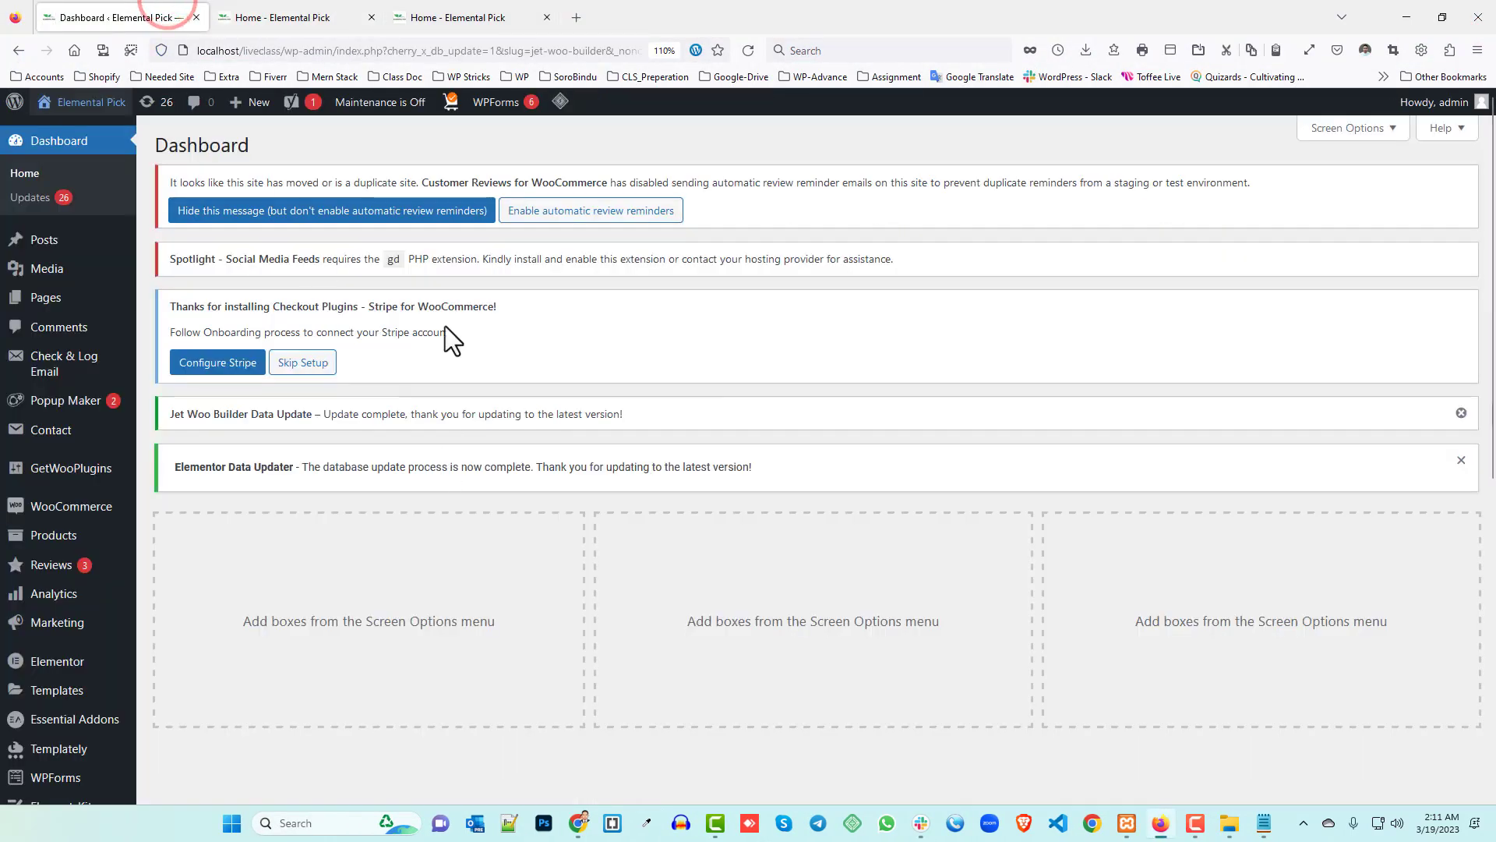
pyautogui.click(434, 14)
pyautogui.scroll(2, 478, 408)
pyautogui.click(343, 14)
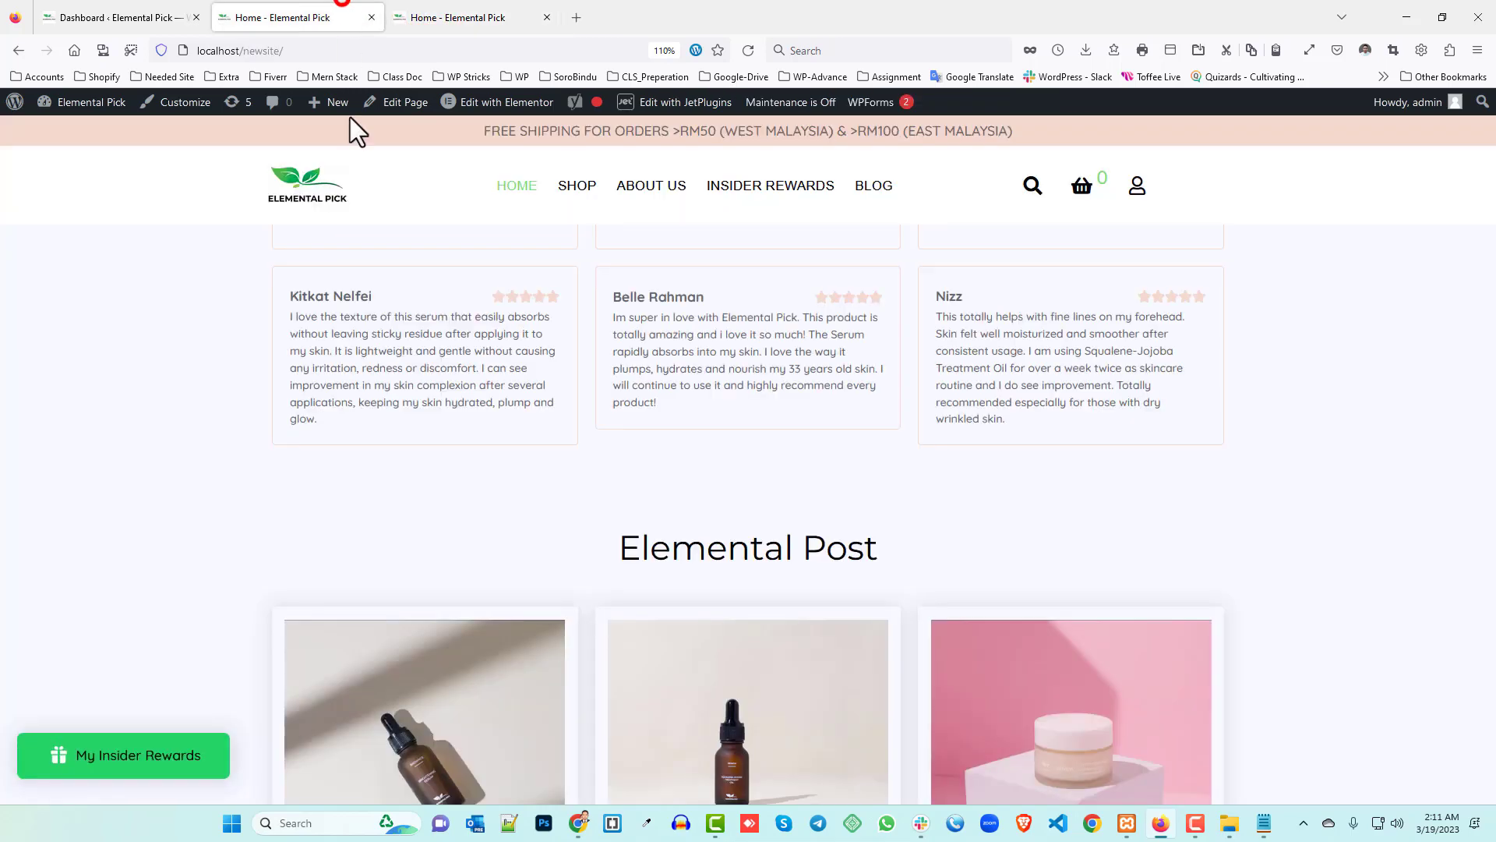
pyautogui.scroll(-10, 577, 478)
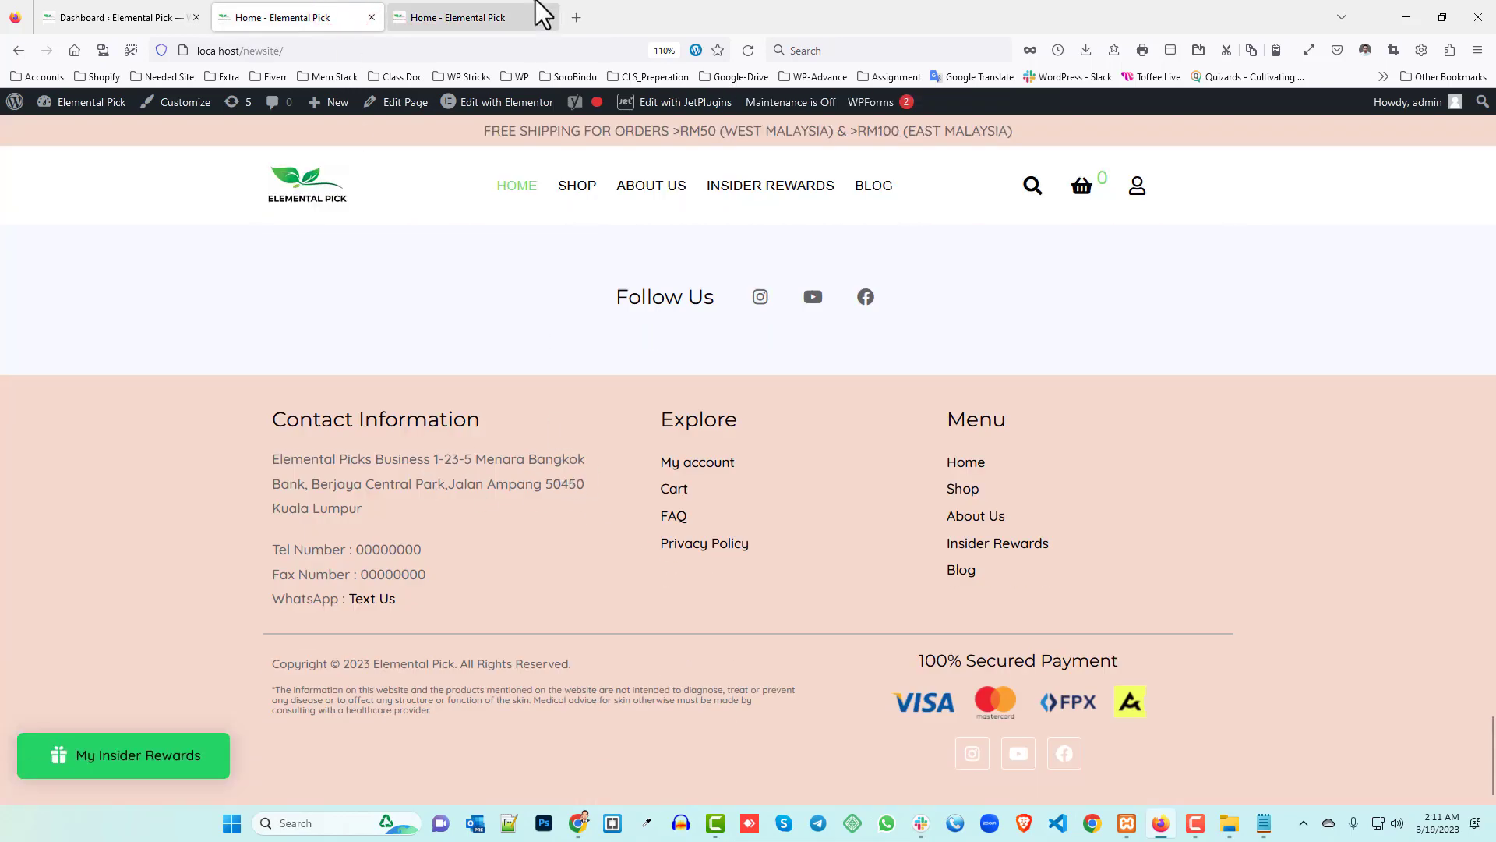
pyautogui.click(544, 14)
pyautogui.scroll(-3, 594, 501)
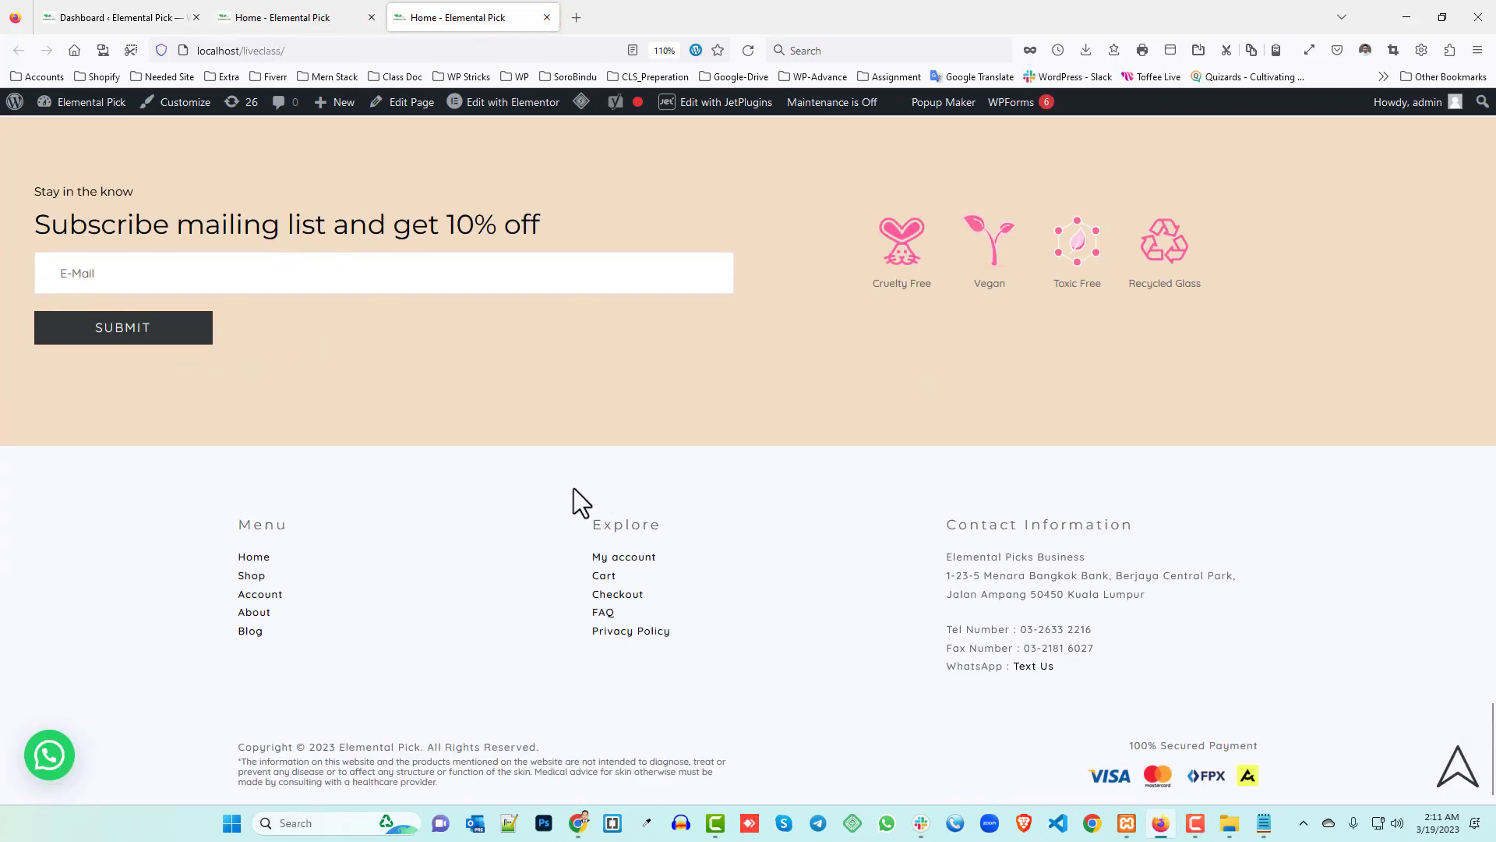
pyautogui.click(307, 14)
# - Open Crocoblock's Theme Builder from the liveclass dashboard in a new tab and find the existing page template
pyautogui.click(59, 14)
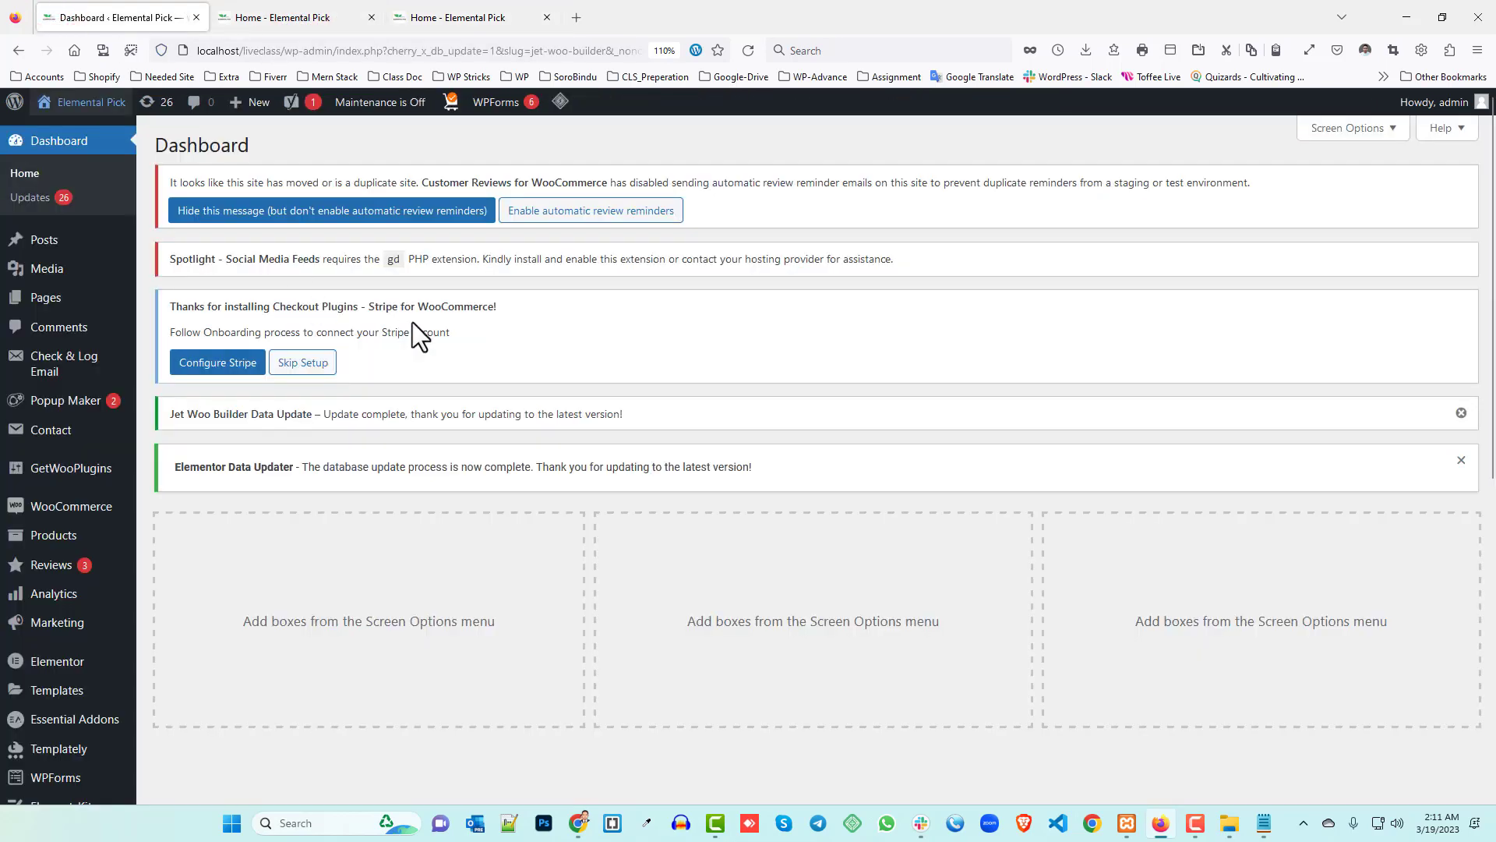
pyautogui.moveTo(64, 382)
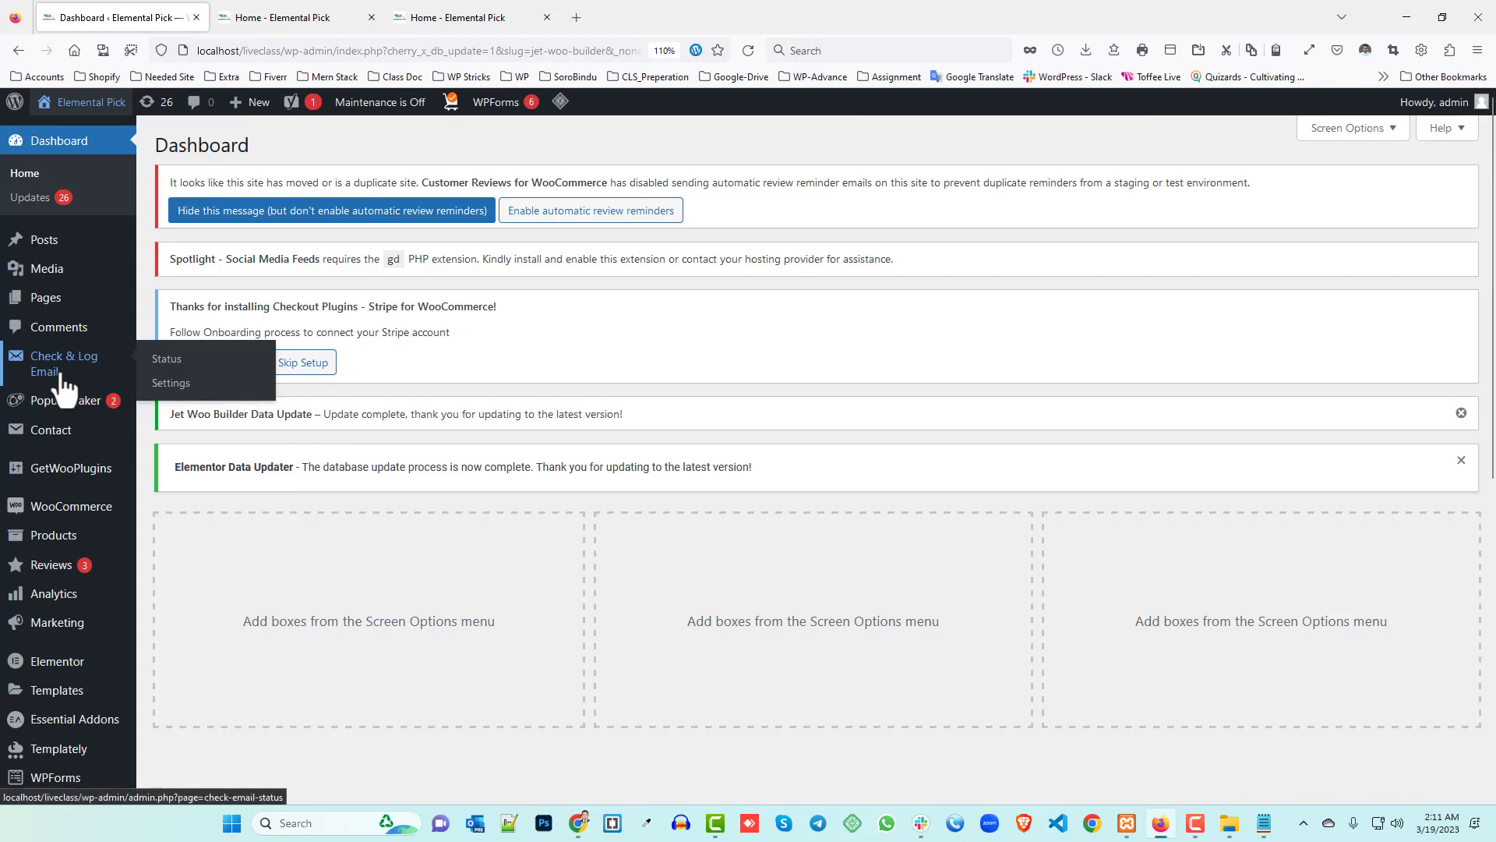
pyautogui.scroll(-4, 66, 358)
pyautogui.scroll(-3, 71, 332)
pyautogui.moveTo(74, 331)
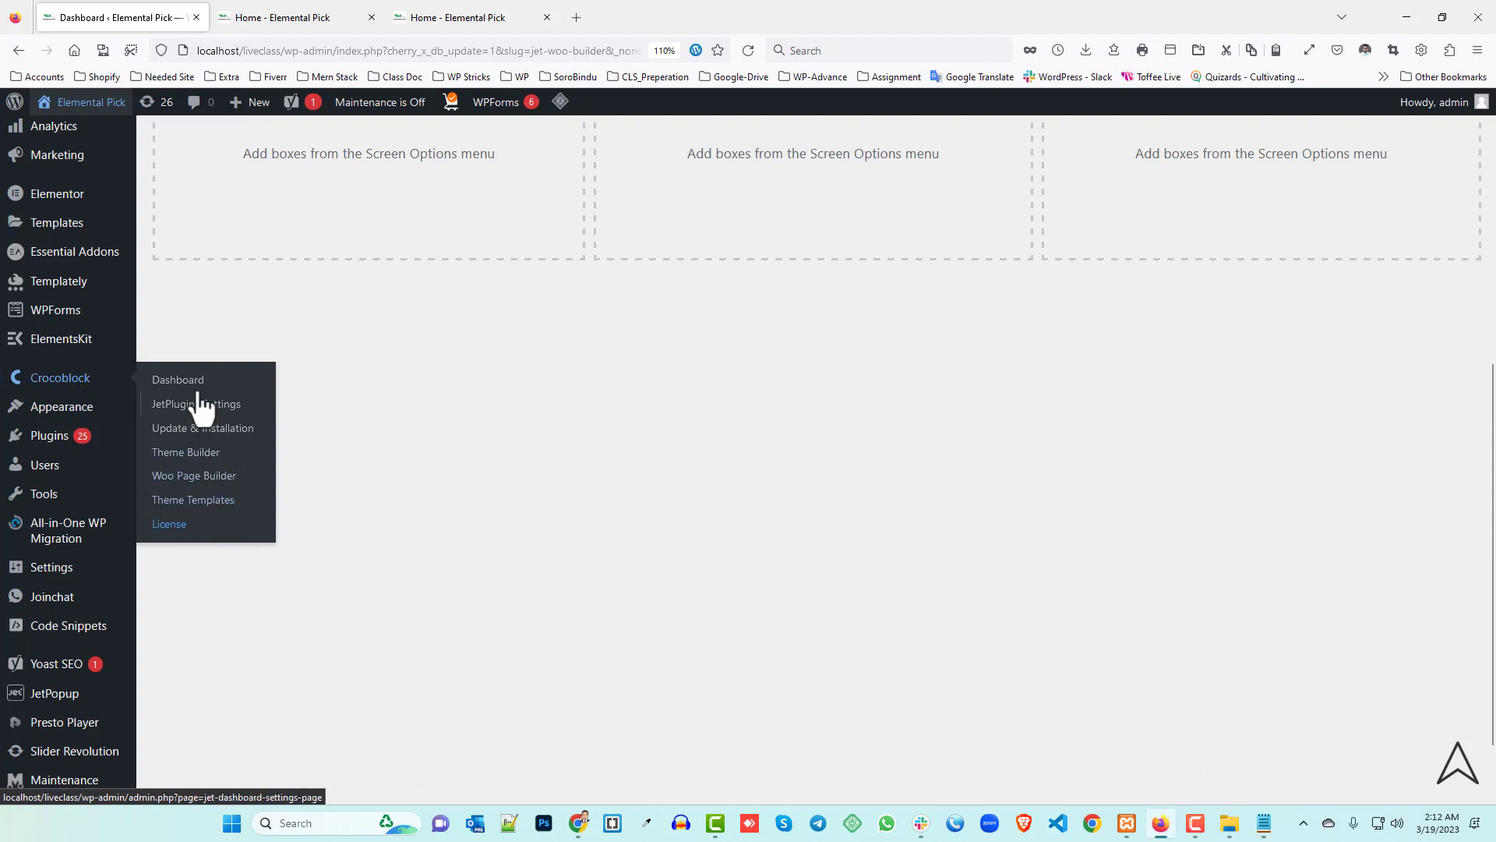
pyautogui.middleClick(195, 450)
pyautogui.click(308, 17)
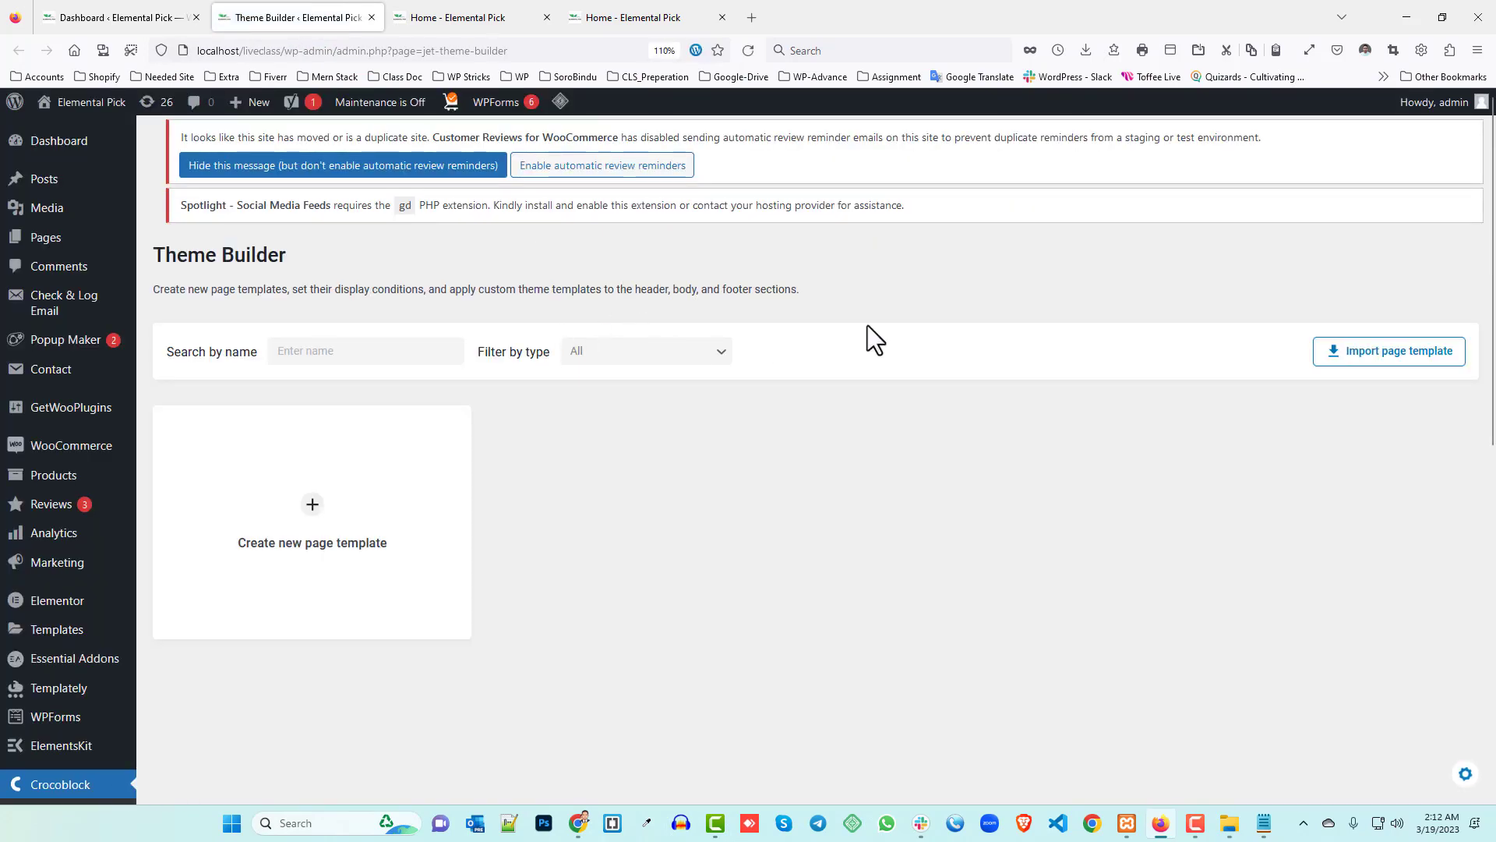
pyautogui.scroll(-2, 779, 316)
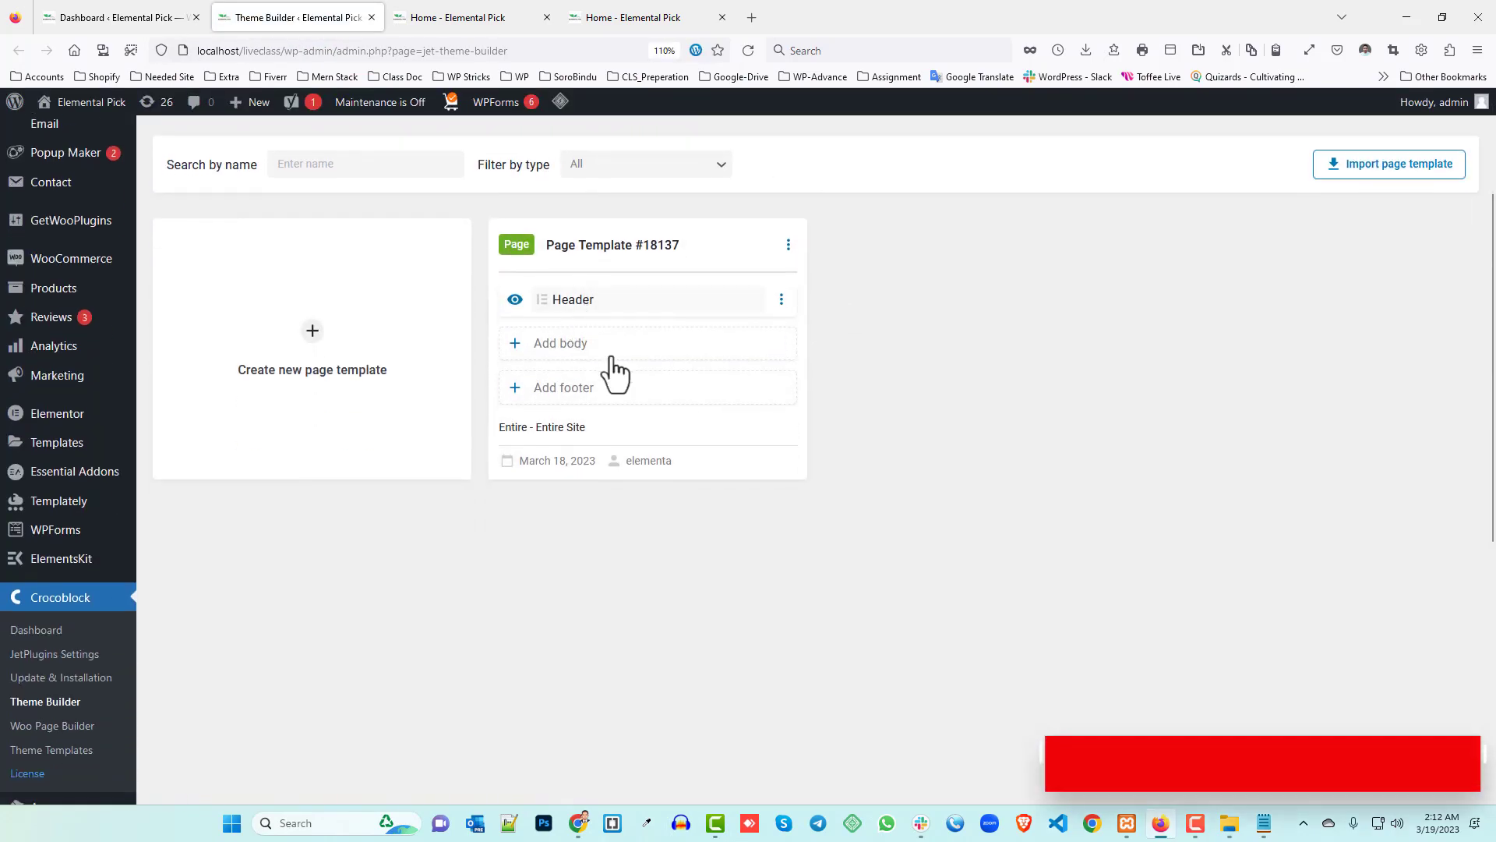
# - Create a footer template named Footer with Elementor content type for the entire-site page template and open it in the editor
pyautogui.click(609, 386)
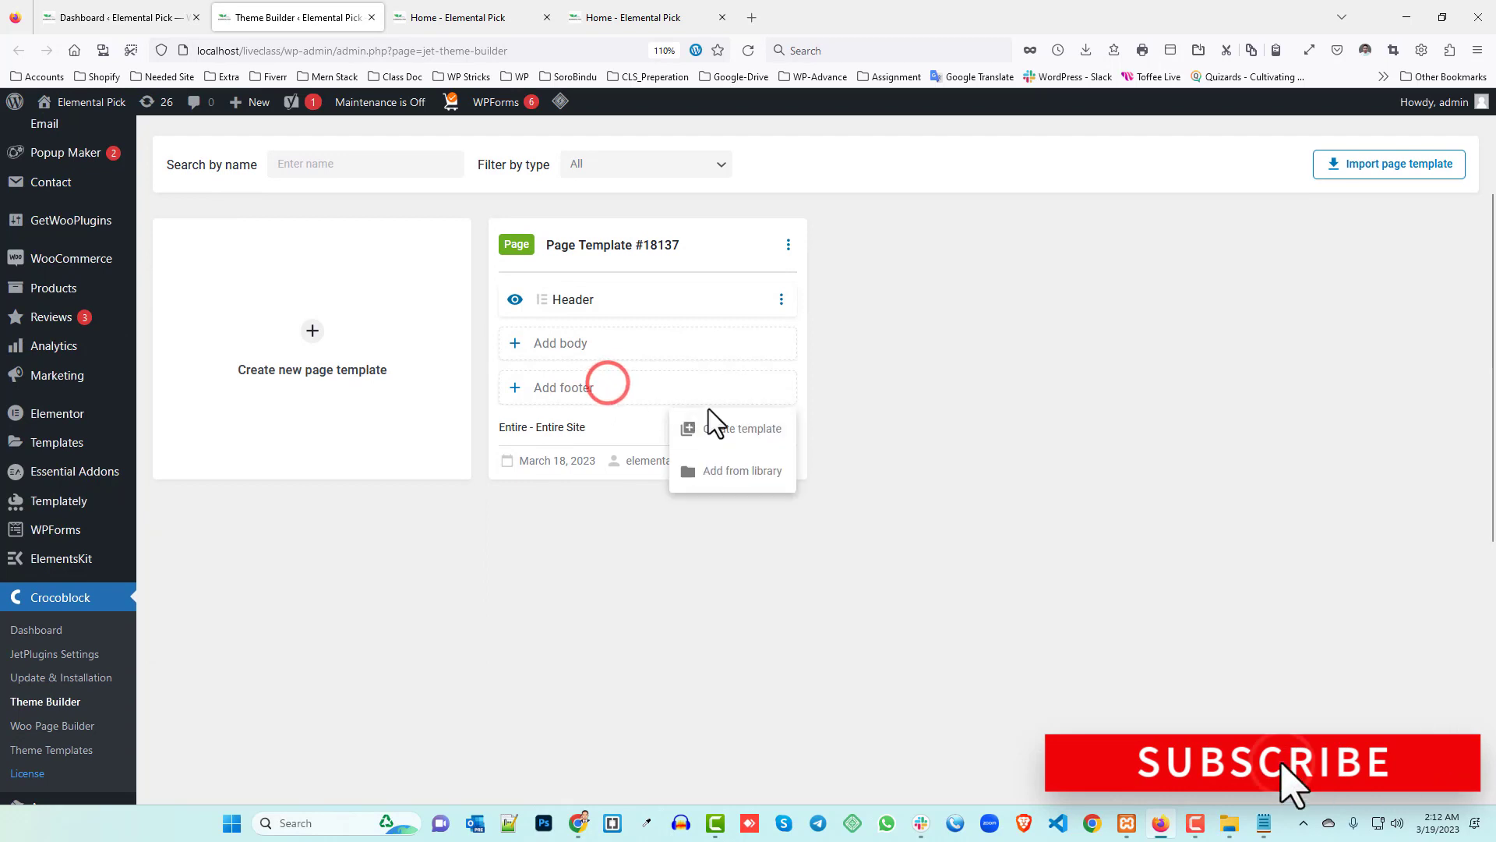
pyautogui.click(717, 427)
pyautogui.click(593, 438)
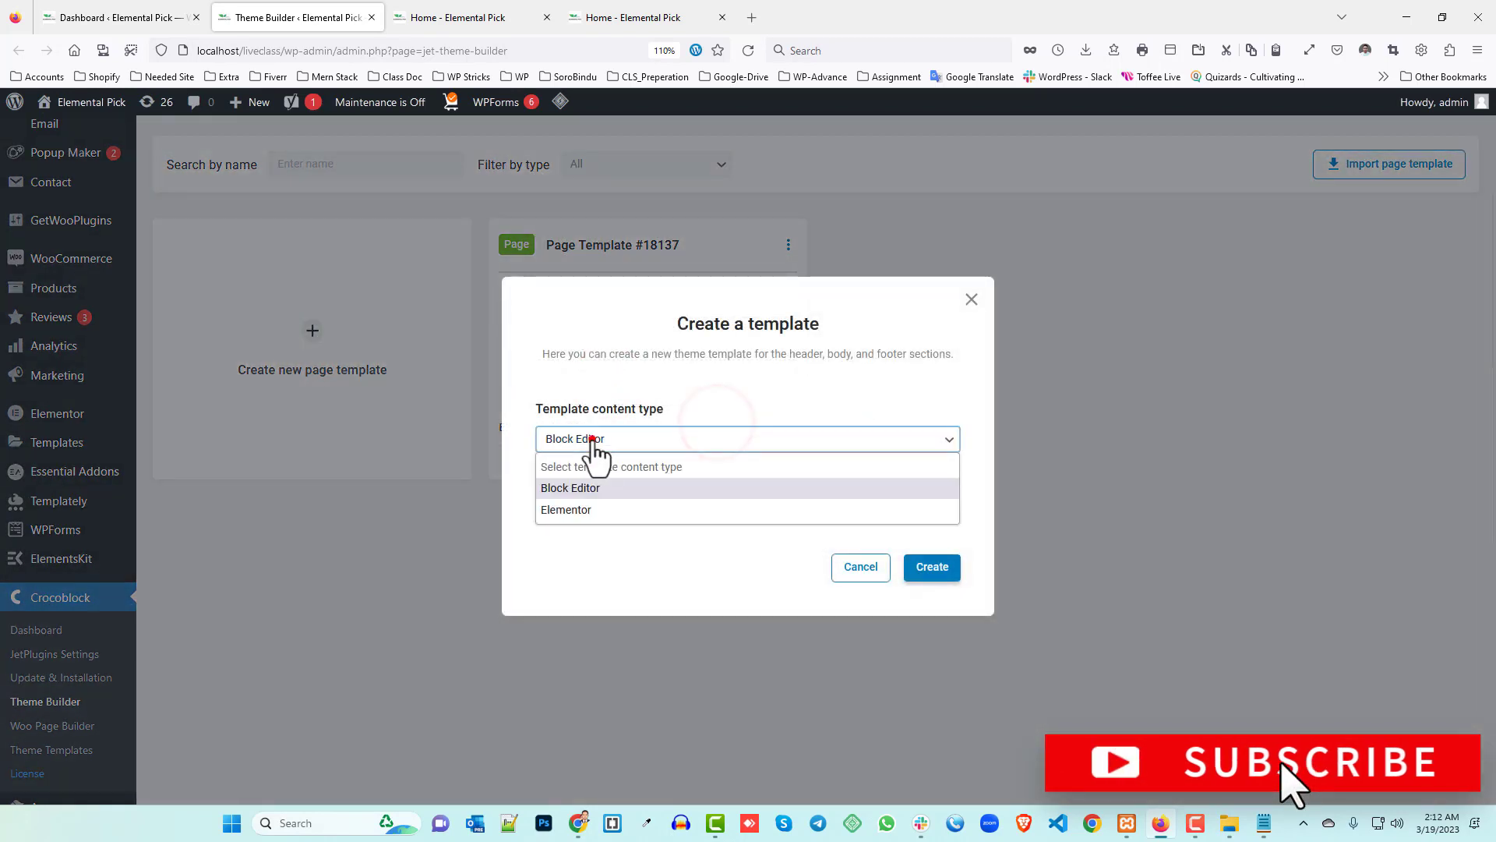
pyautogui.click(614, 510)
pyautogui.click(576, 508)
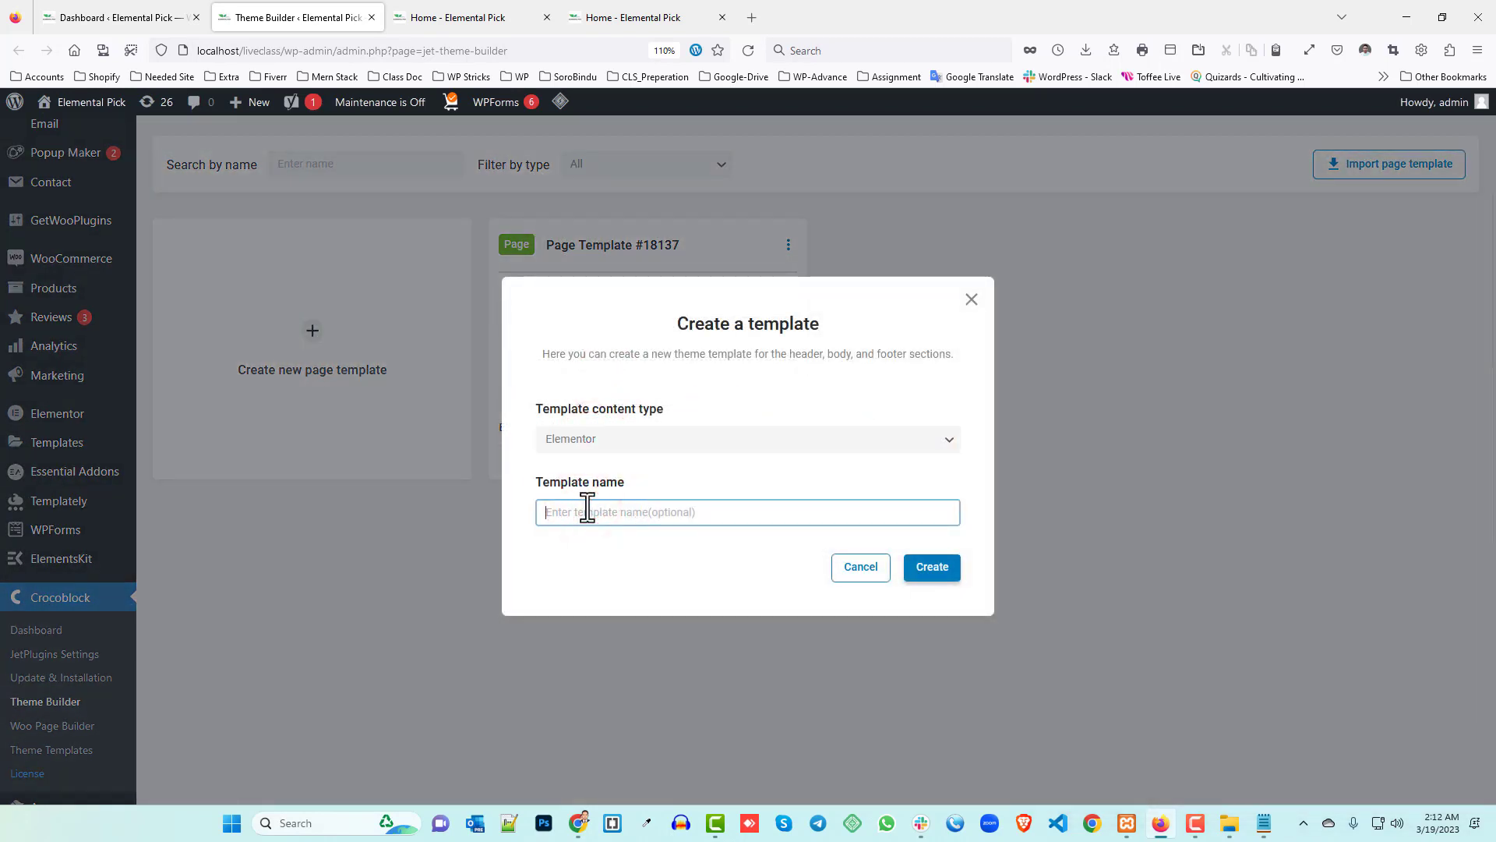
pyautogui.write('Footer')
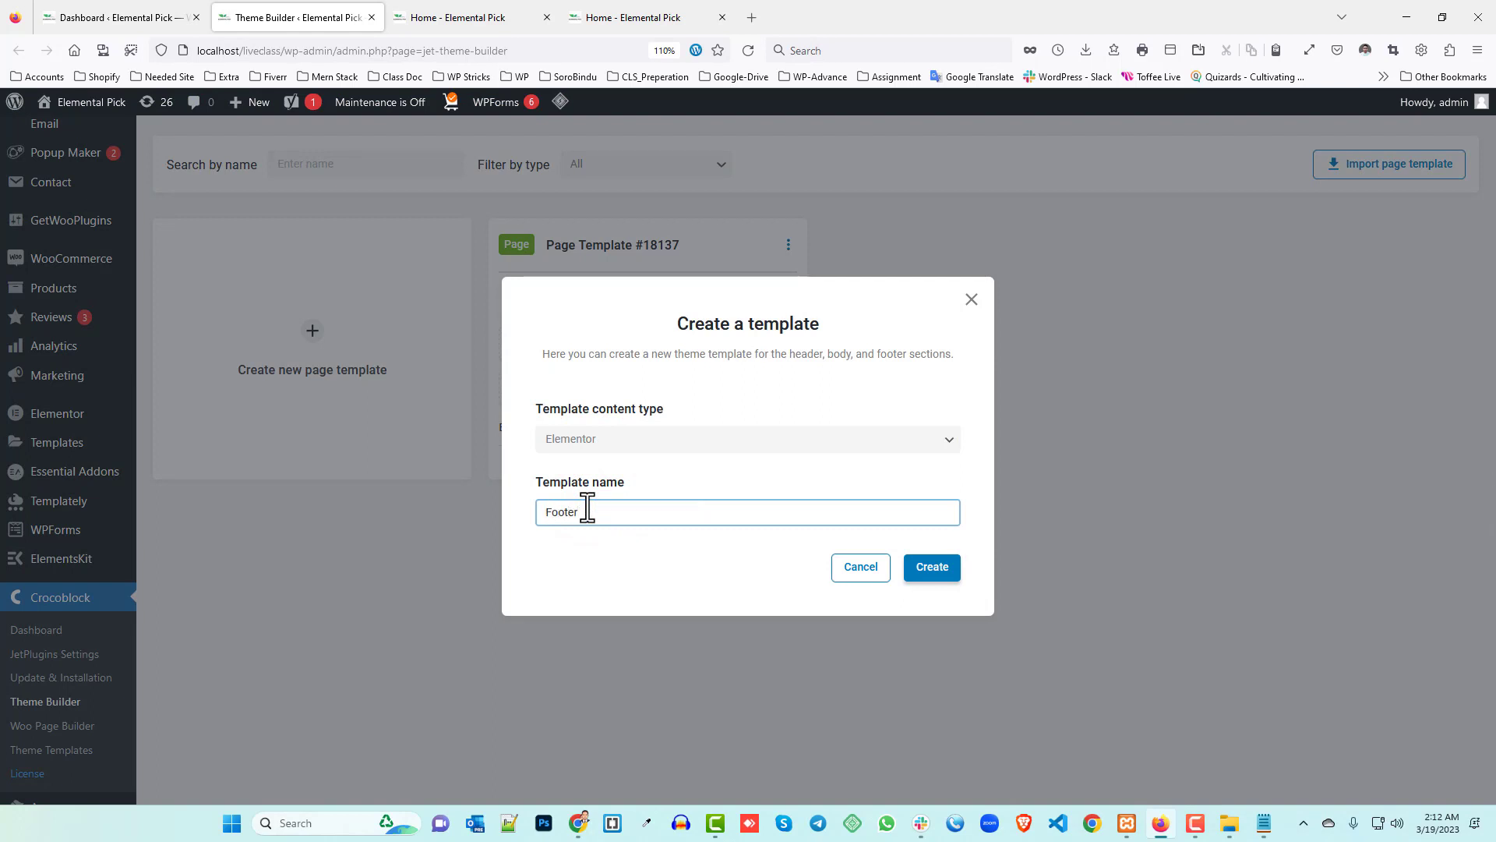
pyautogui.click(935, 566)
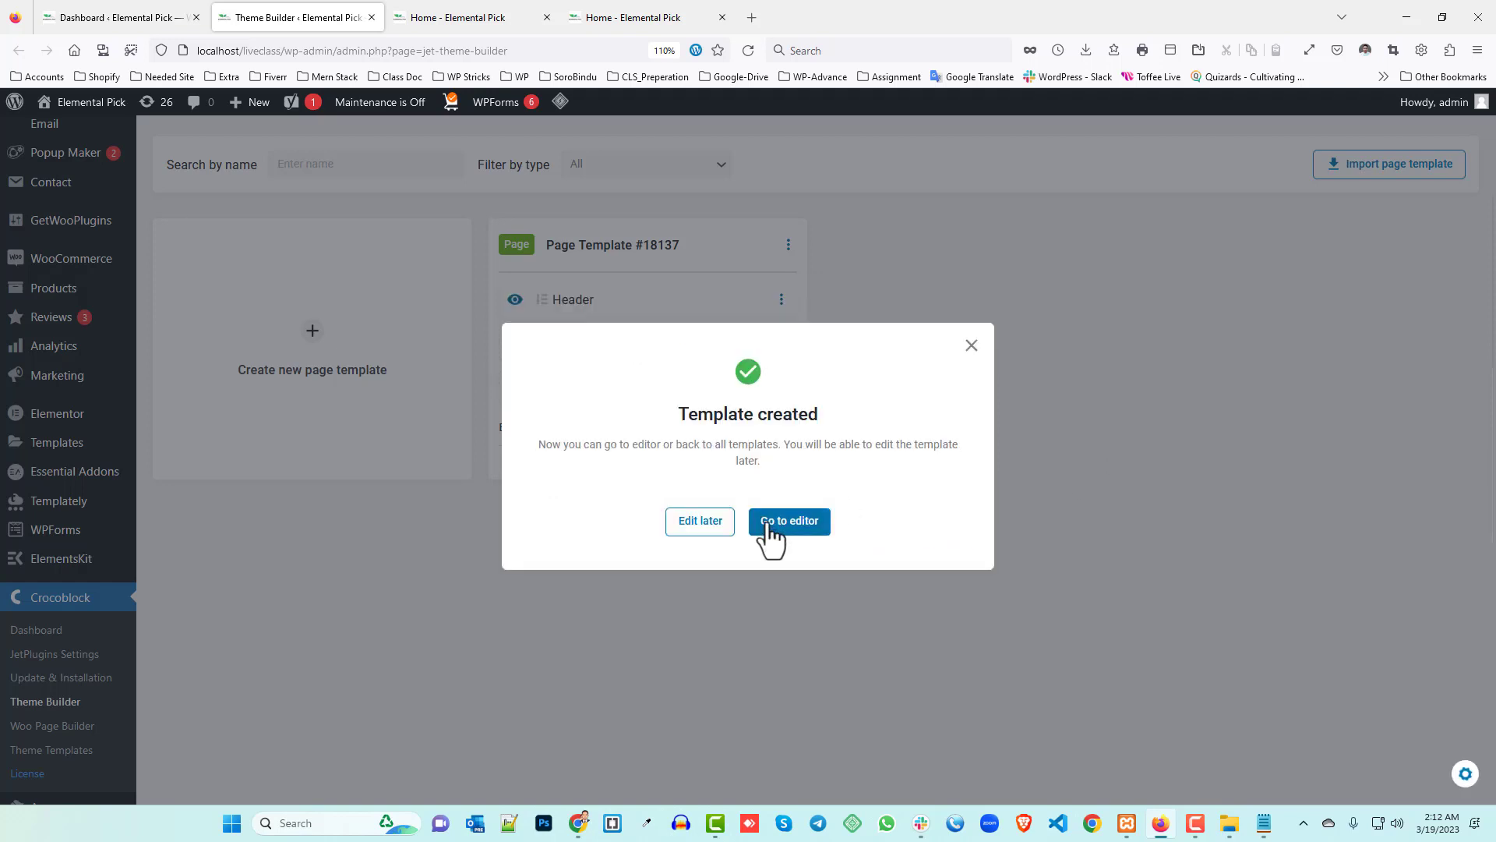
pyautogui.click(790, 522)
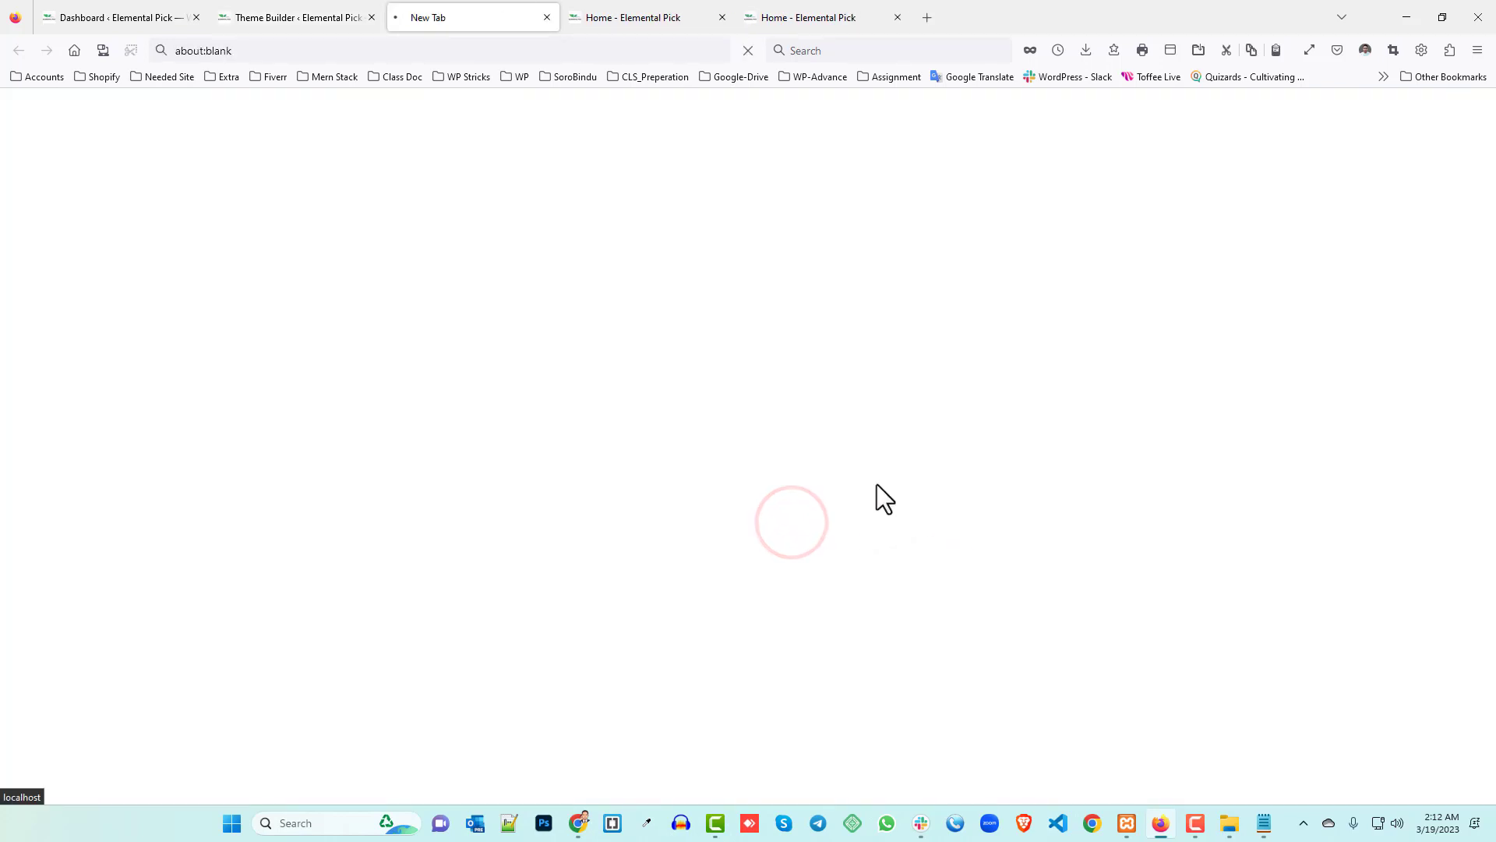
# - Review the reference footer on the newsite home page and add a single-column section to the Footer template
pyautogui.click(621, 17)
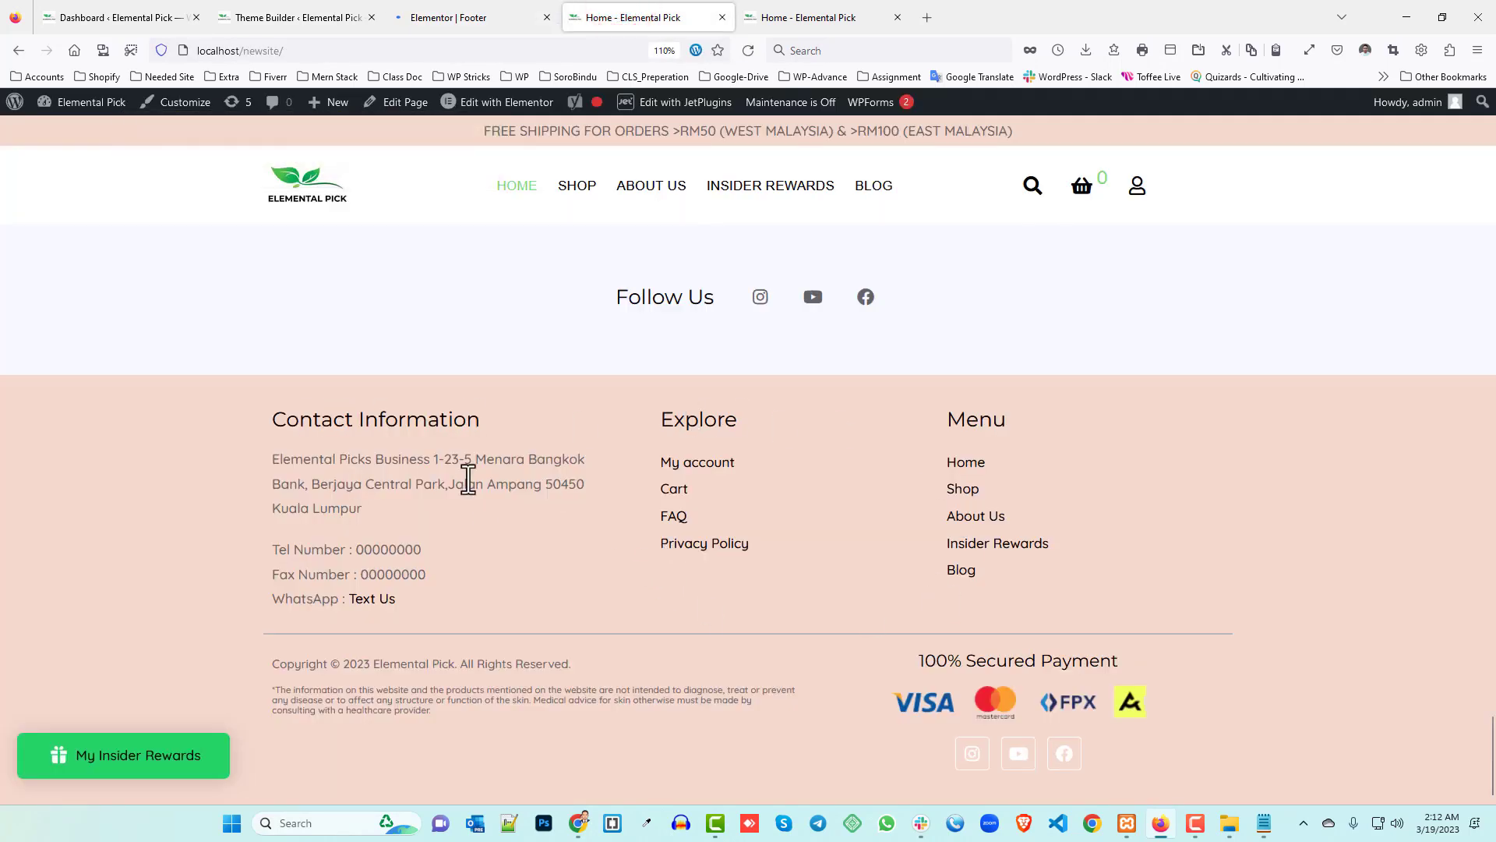
pyautogui.click(443, 14)
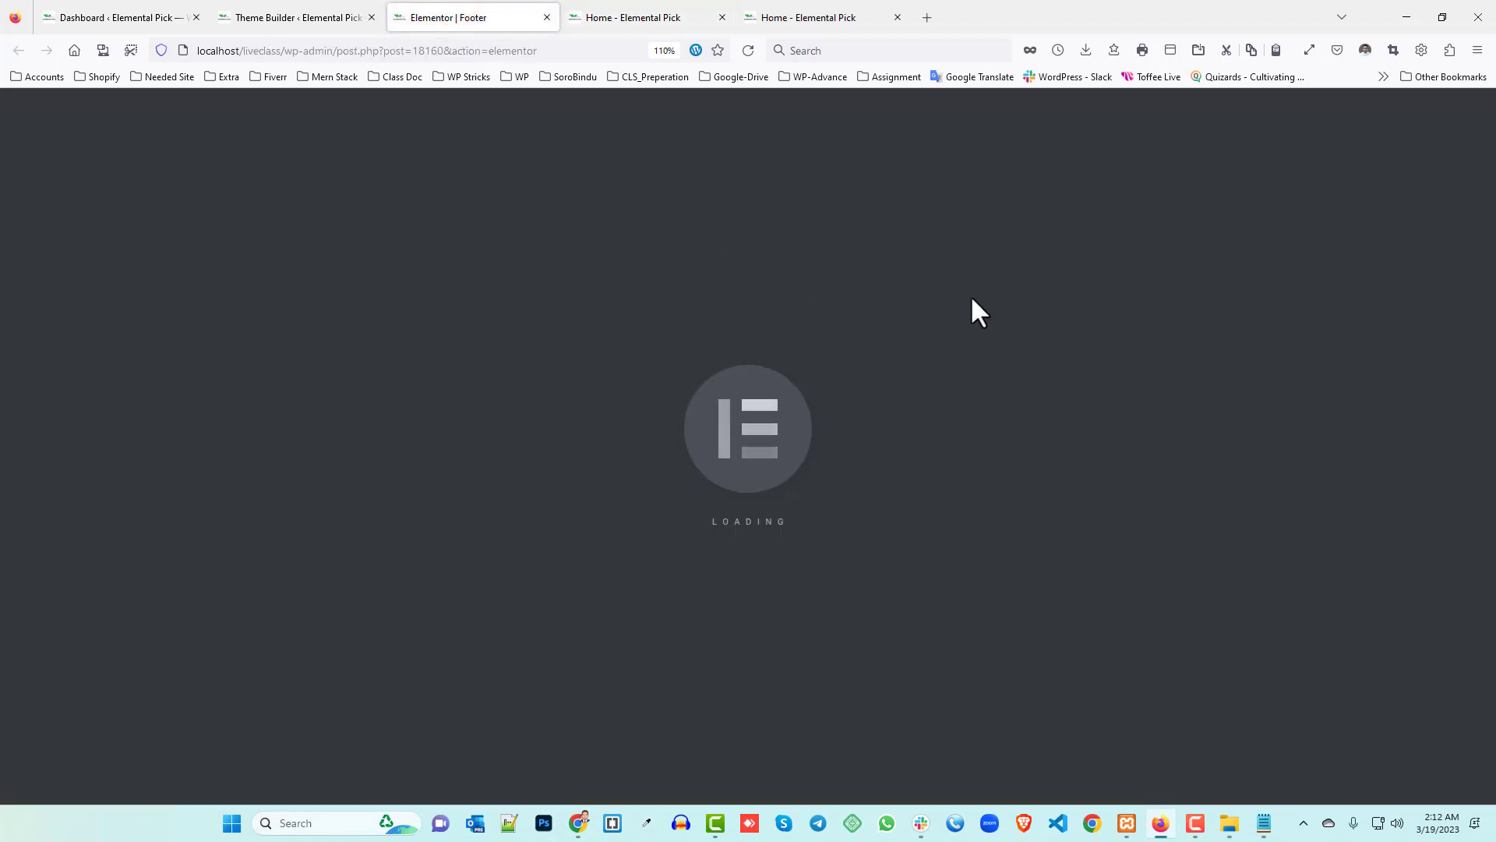
pyautogui.click(606, 9)
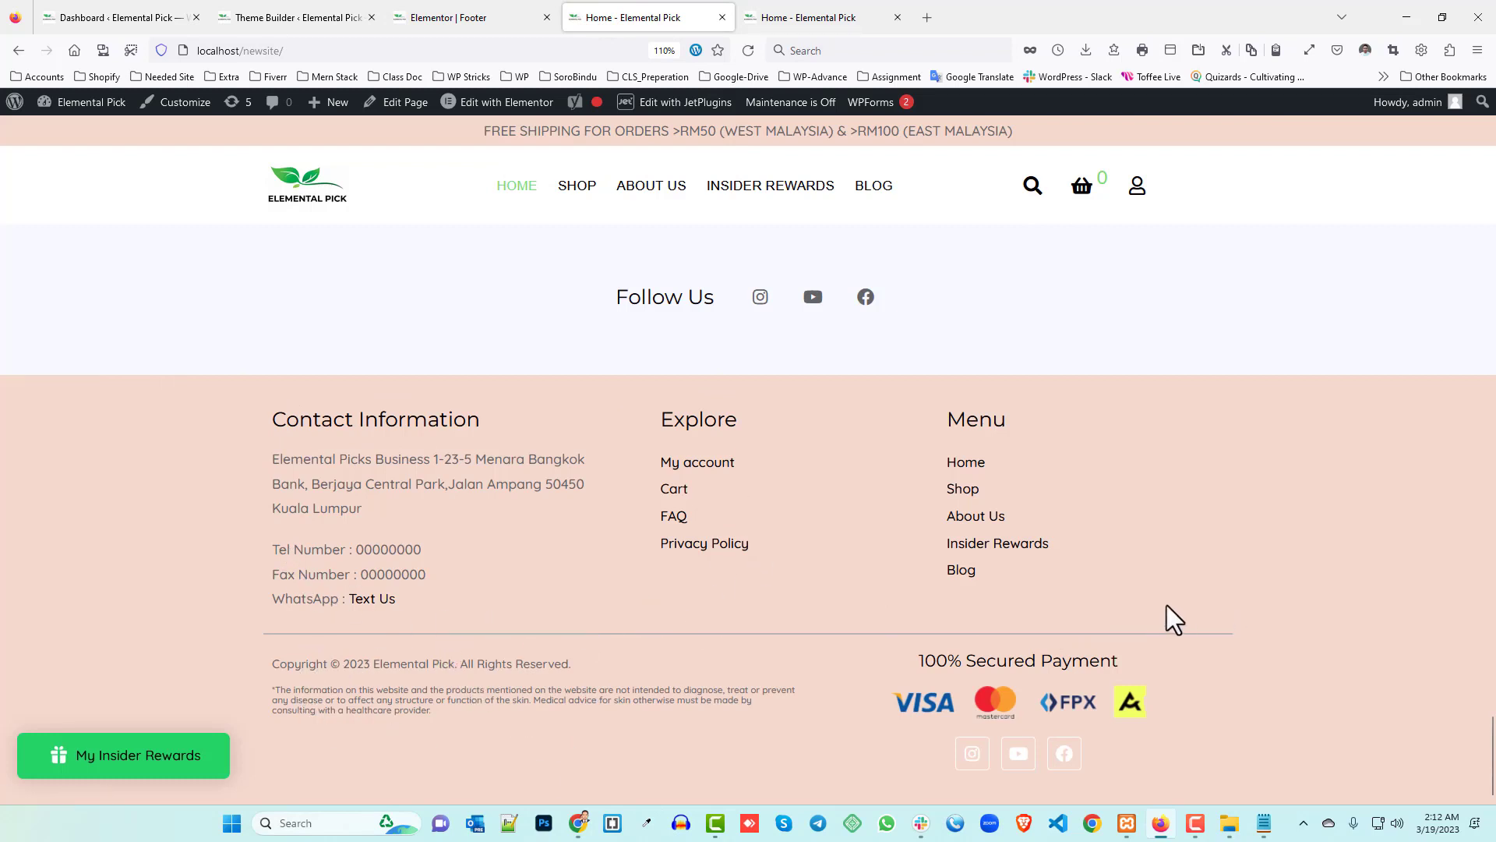
pyautogui.click(487, 10)
pyautogui.click(810, 226)
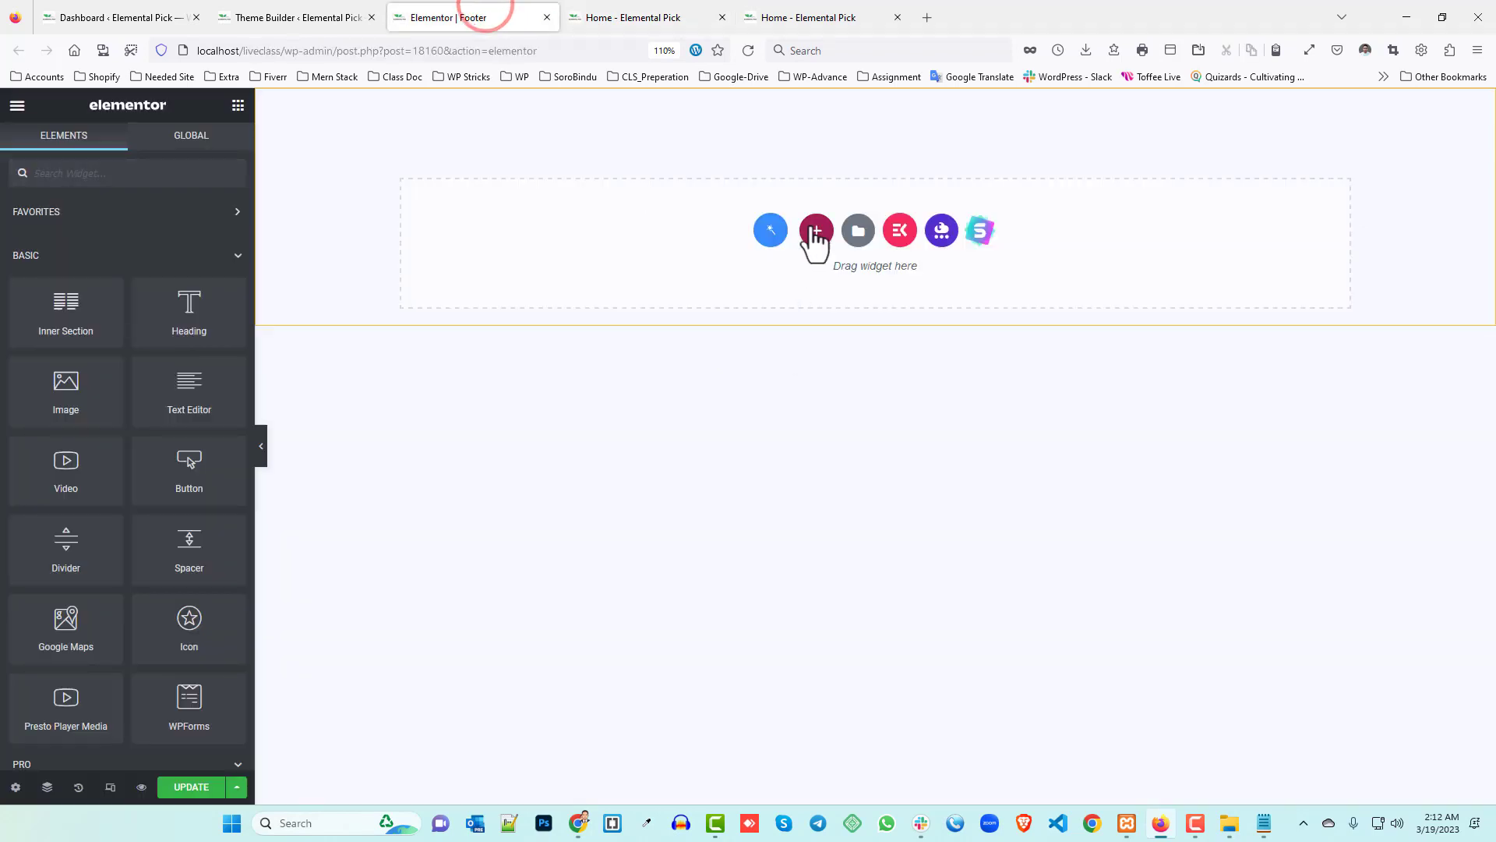
pyautogui.click(665, 283)
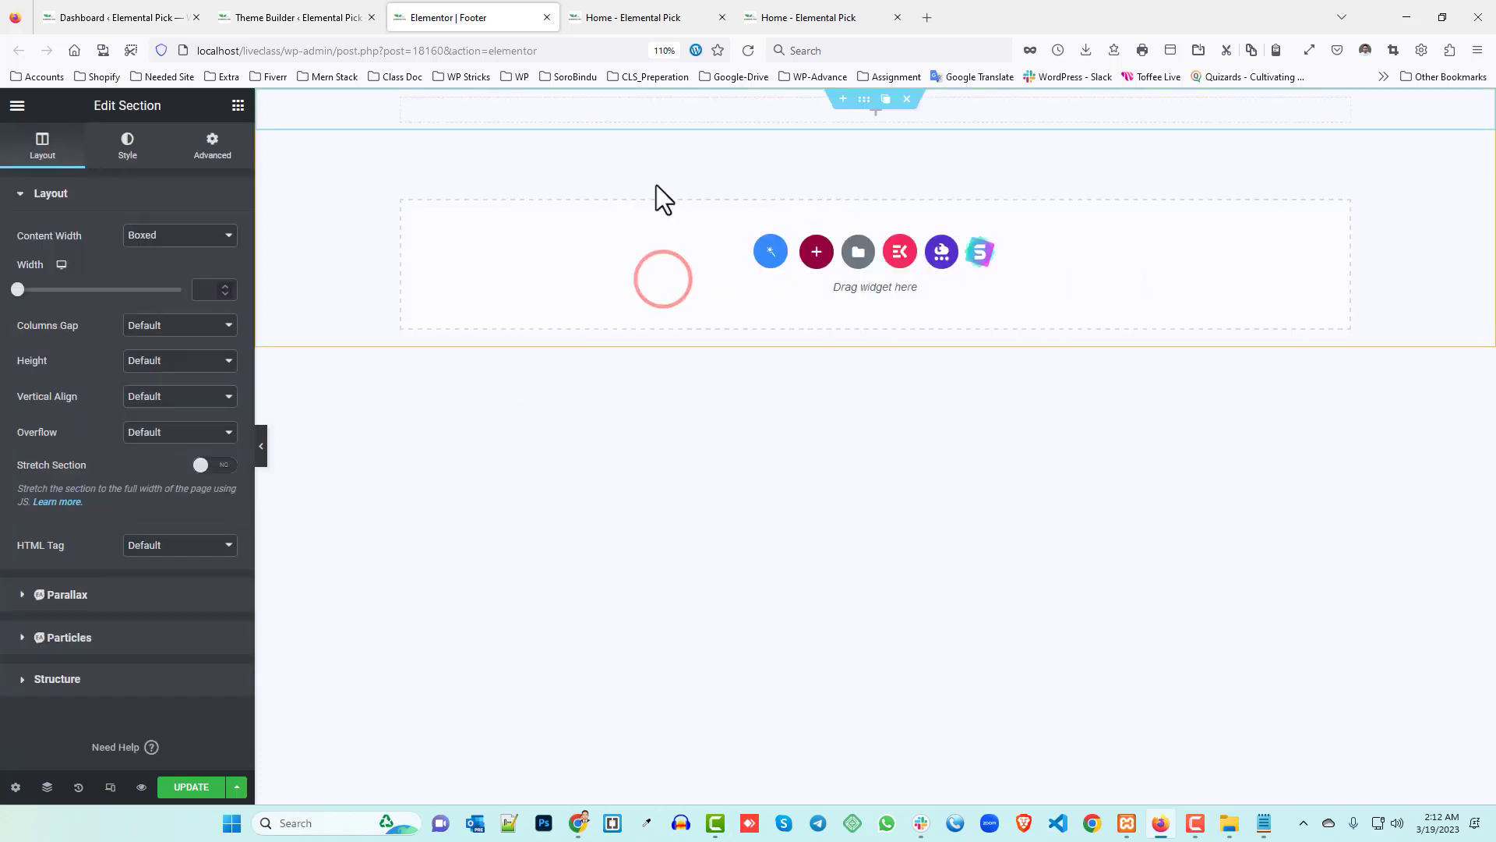
# - Sample the newsite footer's background colour with Quick HTML Color Picker and return to the Footer template
pyautogui.click(866, 99)
pyautogui.click(705, 14)
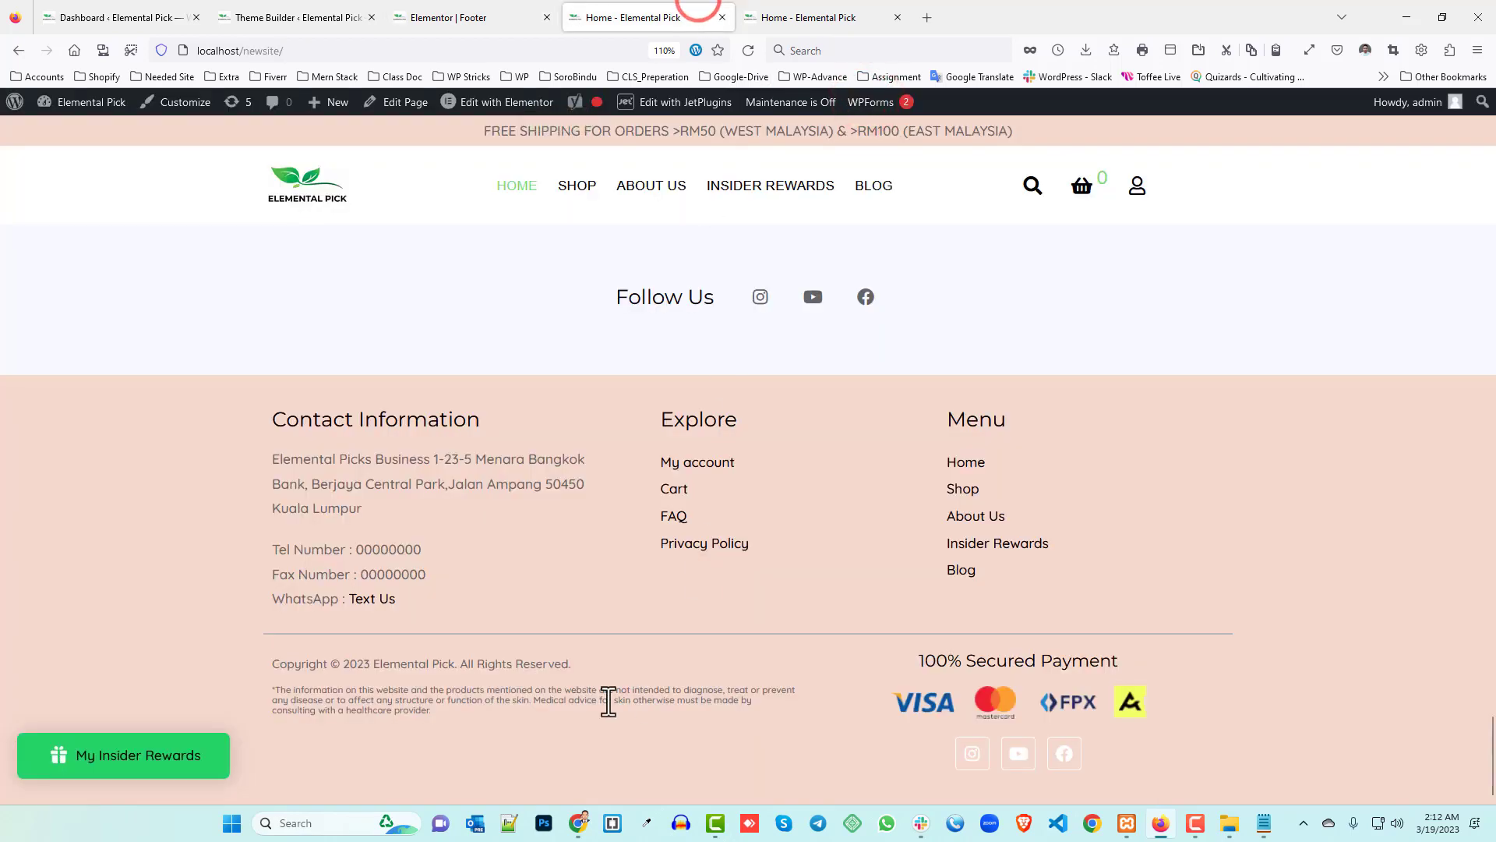
pyautogui.click(647, 823)
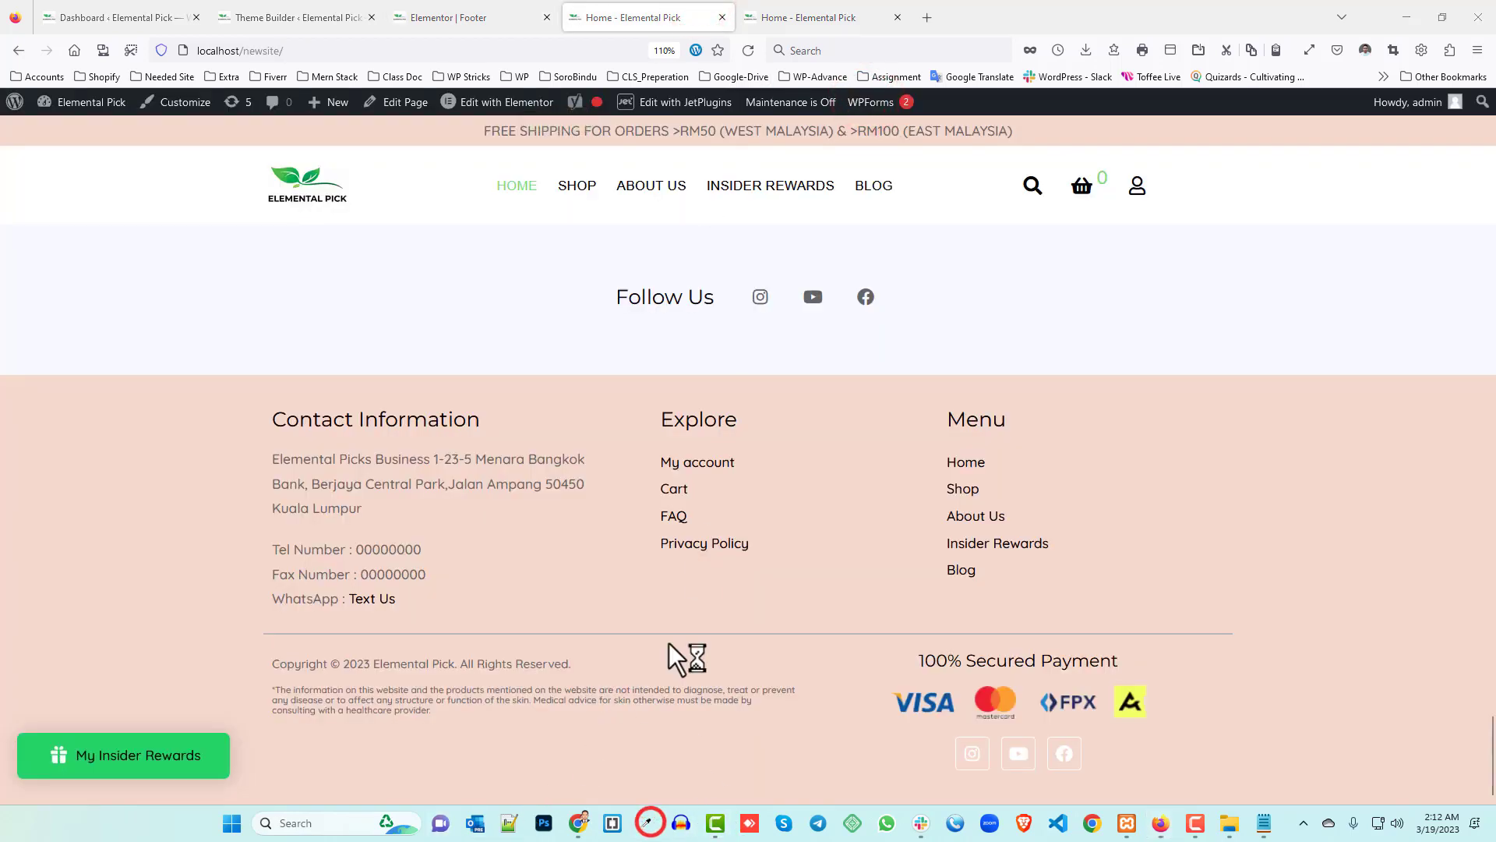
pyautogui.click(649, 385)
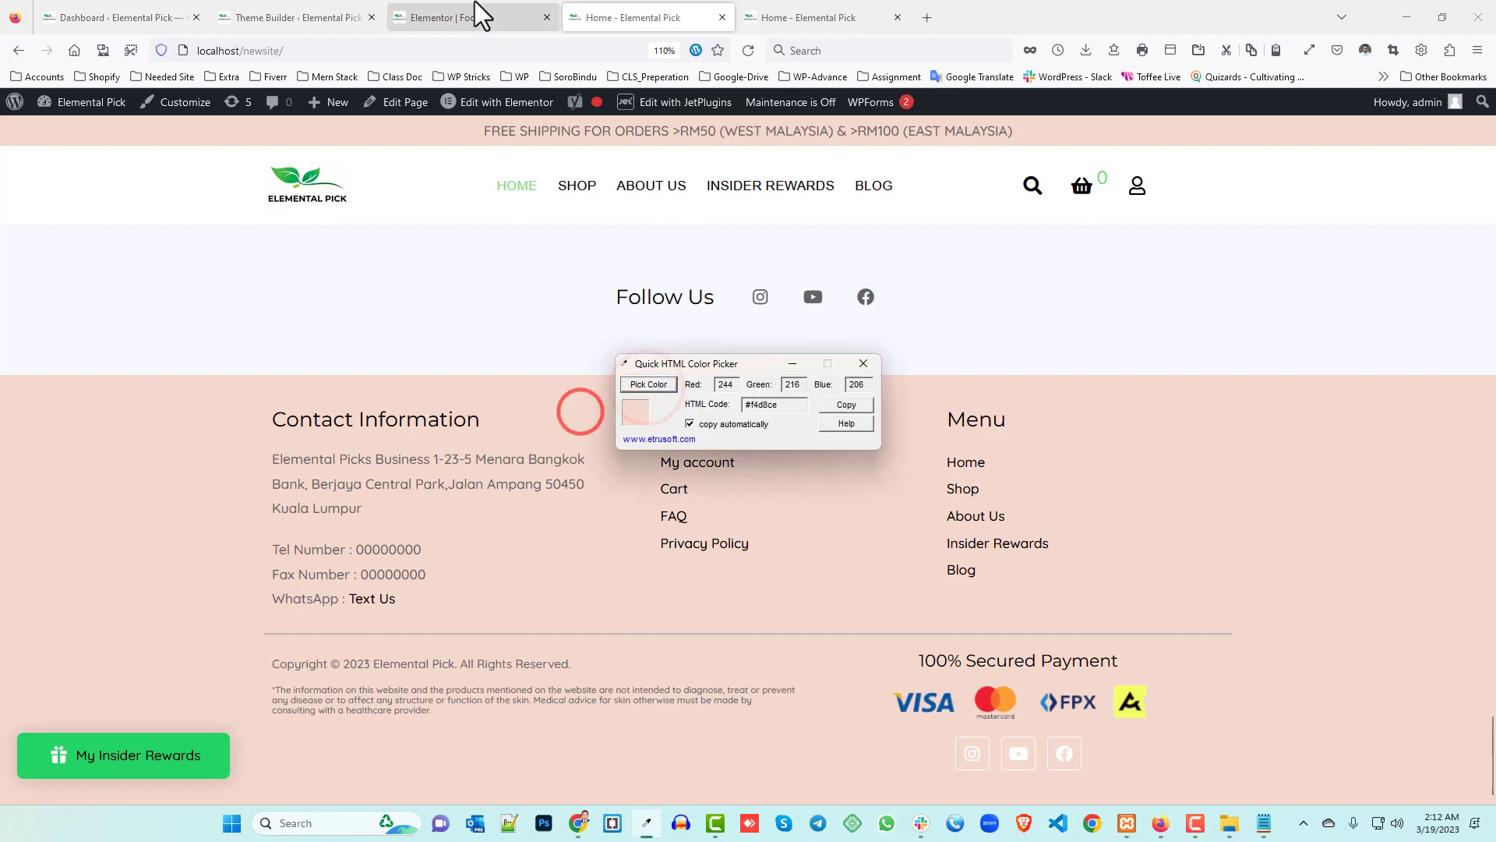
pyautogui.click(473, 16)
# - Give the new section a classic background with the colour #f4d8ce
pyautogui.click(864, 99)
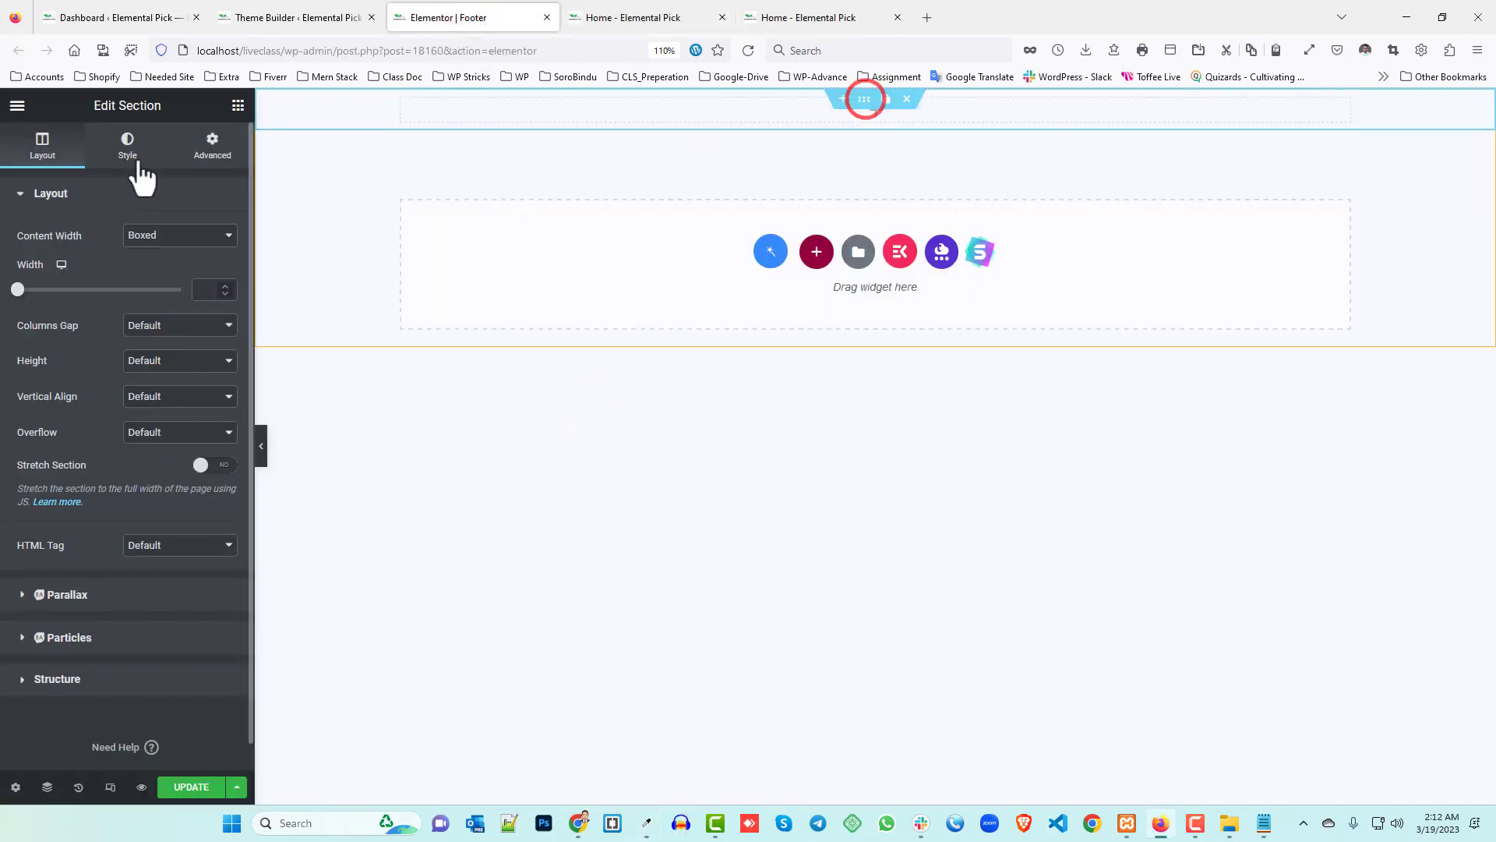
pyautogui.click(134, 153)
pyautogui.click(157, 271)
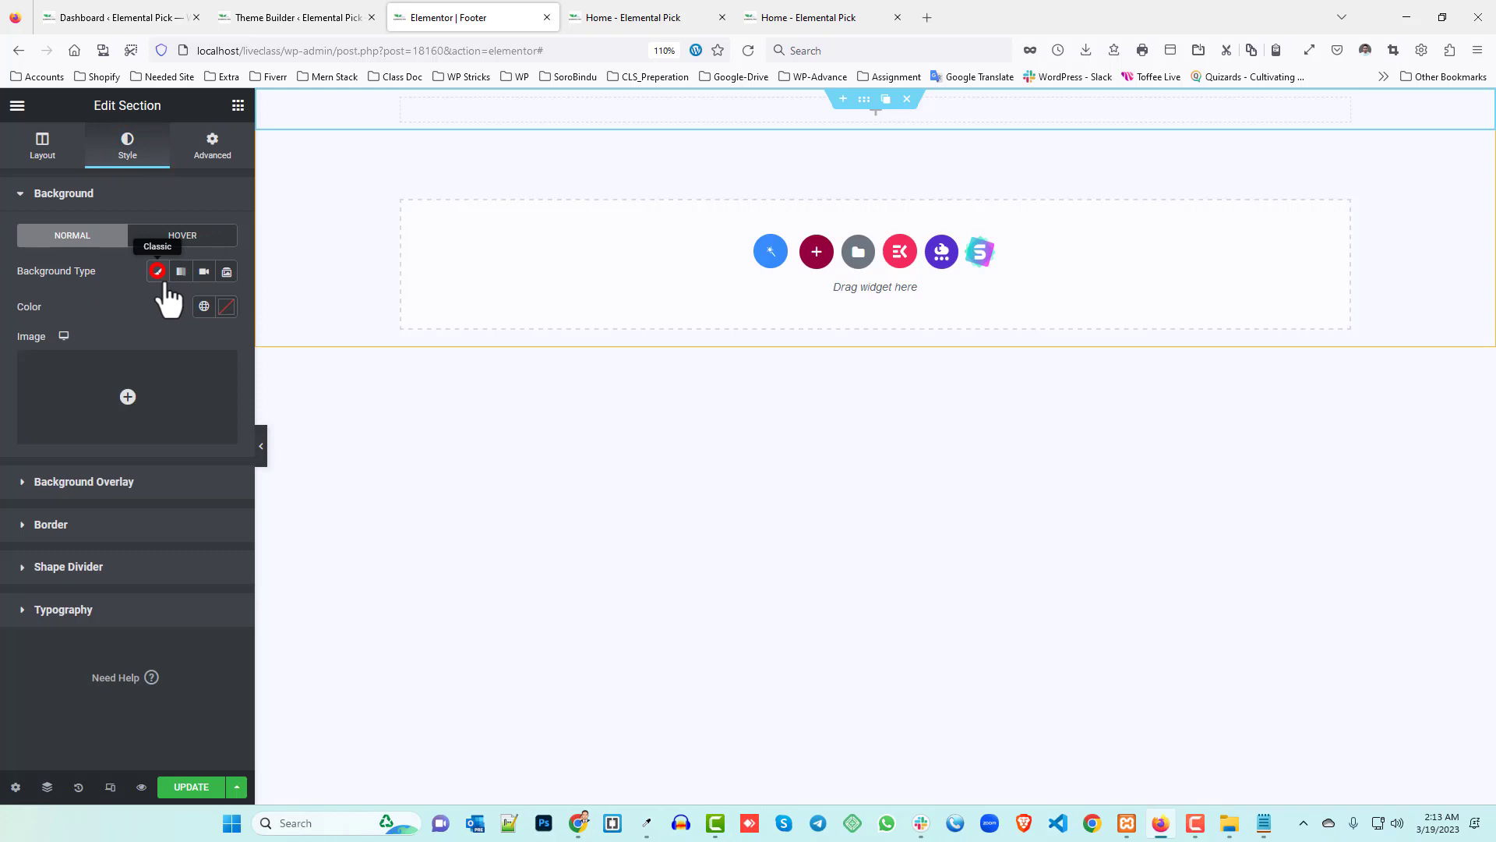
pyautogui.click(226, 306)
pyautogui.click(110, 567)
pyautogui.moveTo(125, 568); pyautogui.dragTo(39, 567)
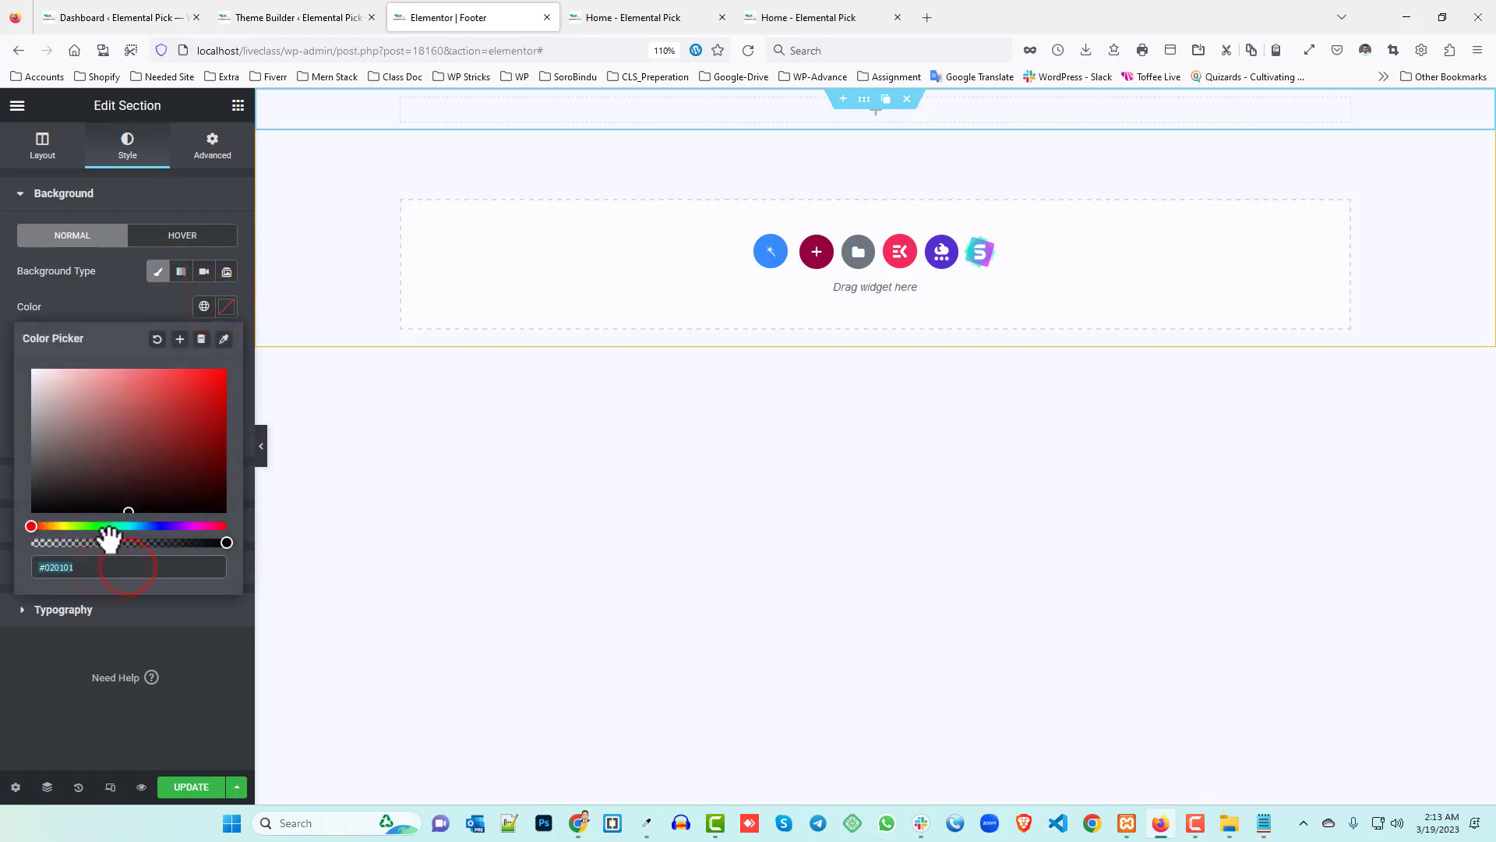
pyautogui.write('#f4d8ce')
pyautogui.click(8, 293)
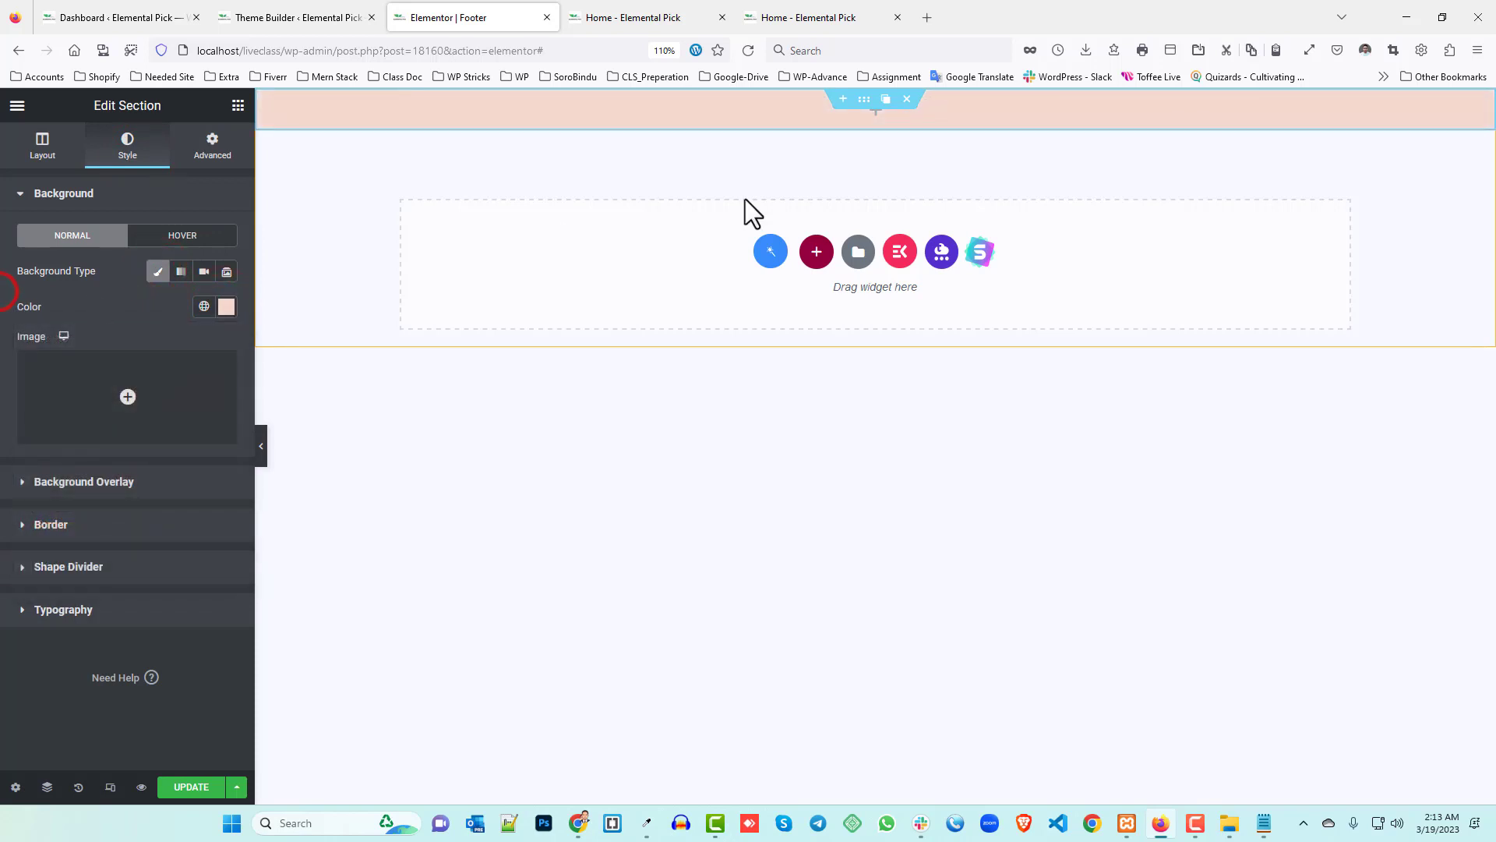
# - Compare with the newsite footer and set the footer section's padding to 40 px top and 60 px bottom, with the sides at 0
pyautogui.click(621, 18)
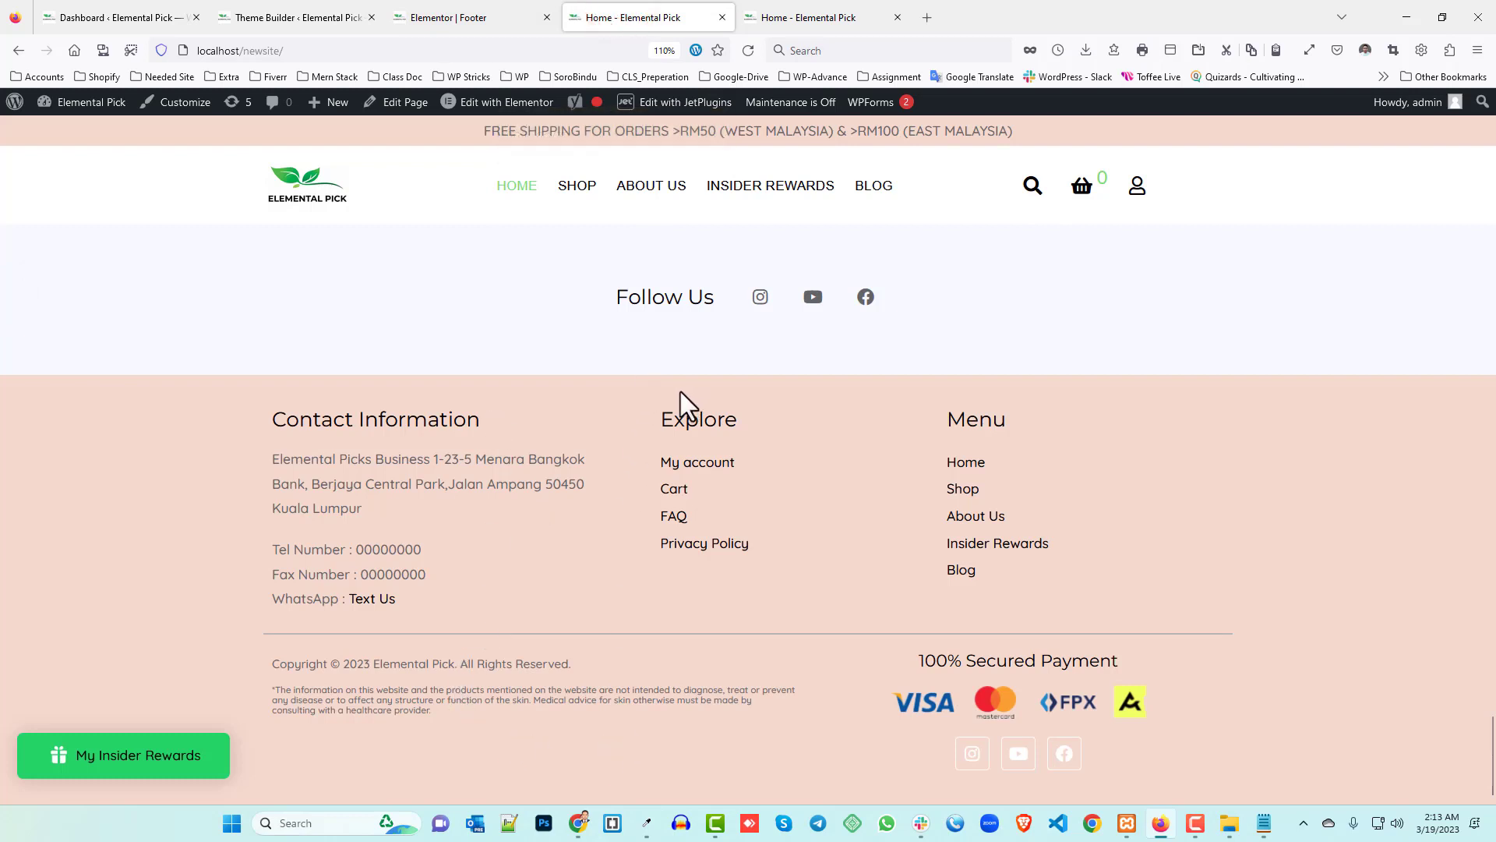
pyautogui.click(501, 14)
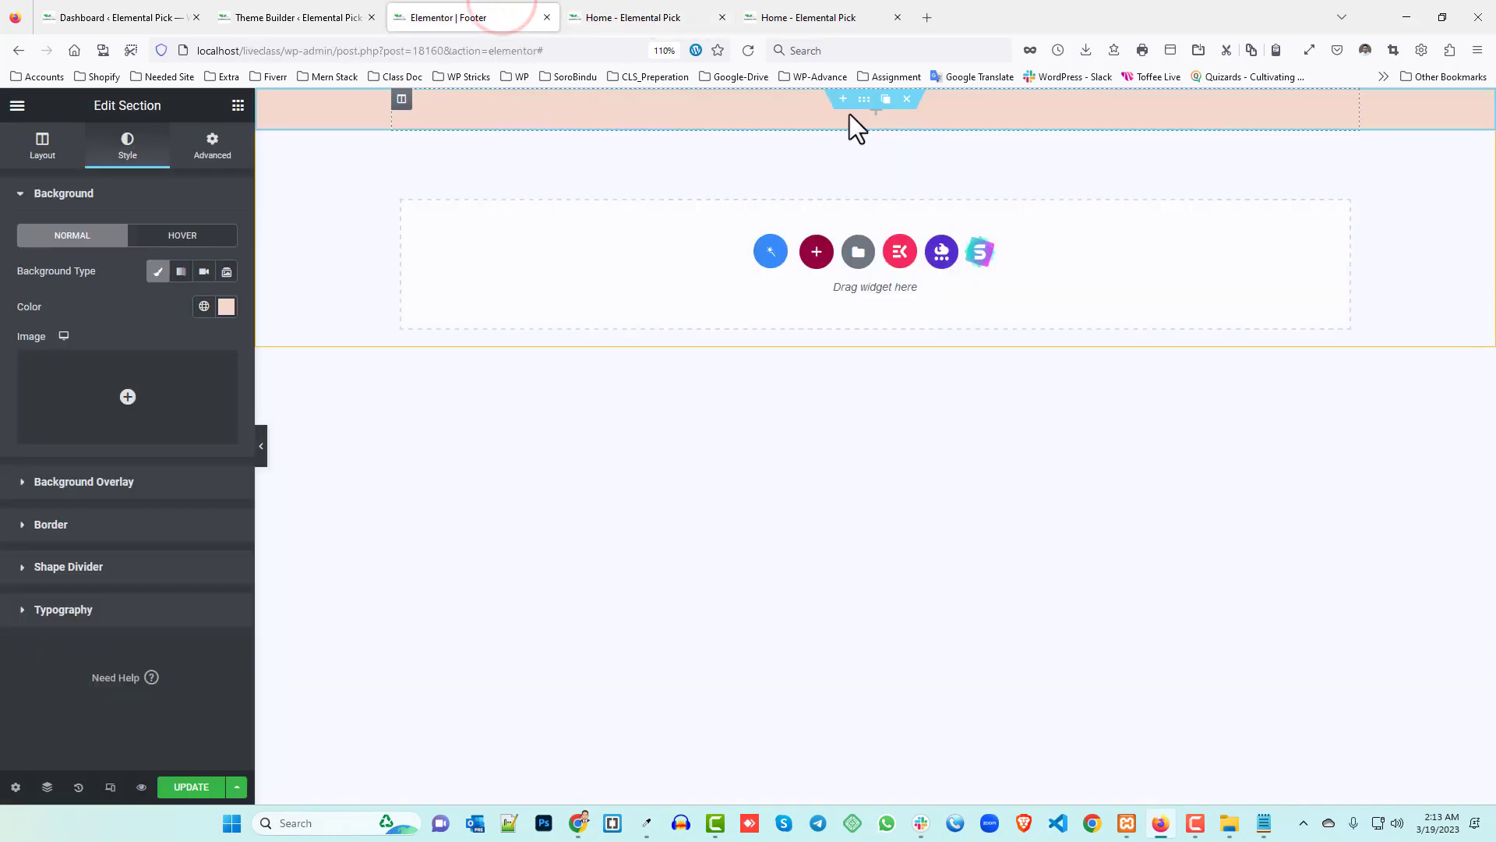
pyautogui.click(861, 97)
pyautogui.click(876, 97)
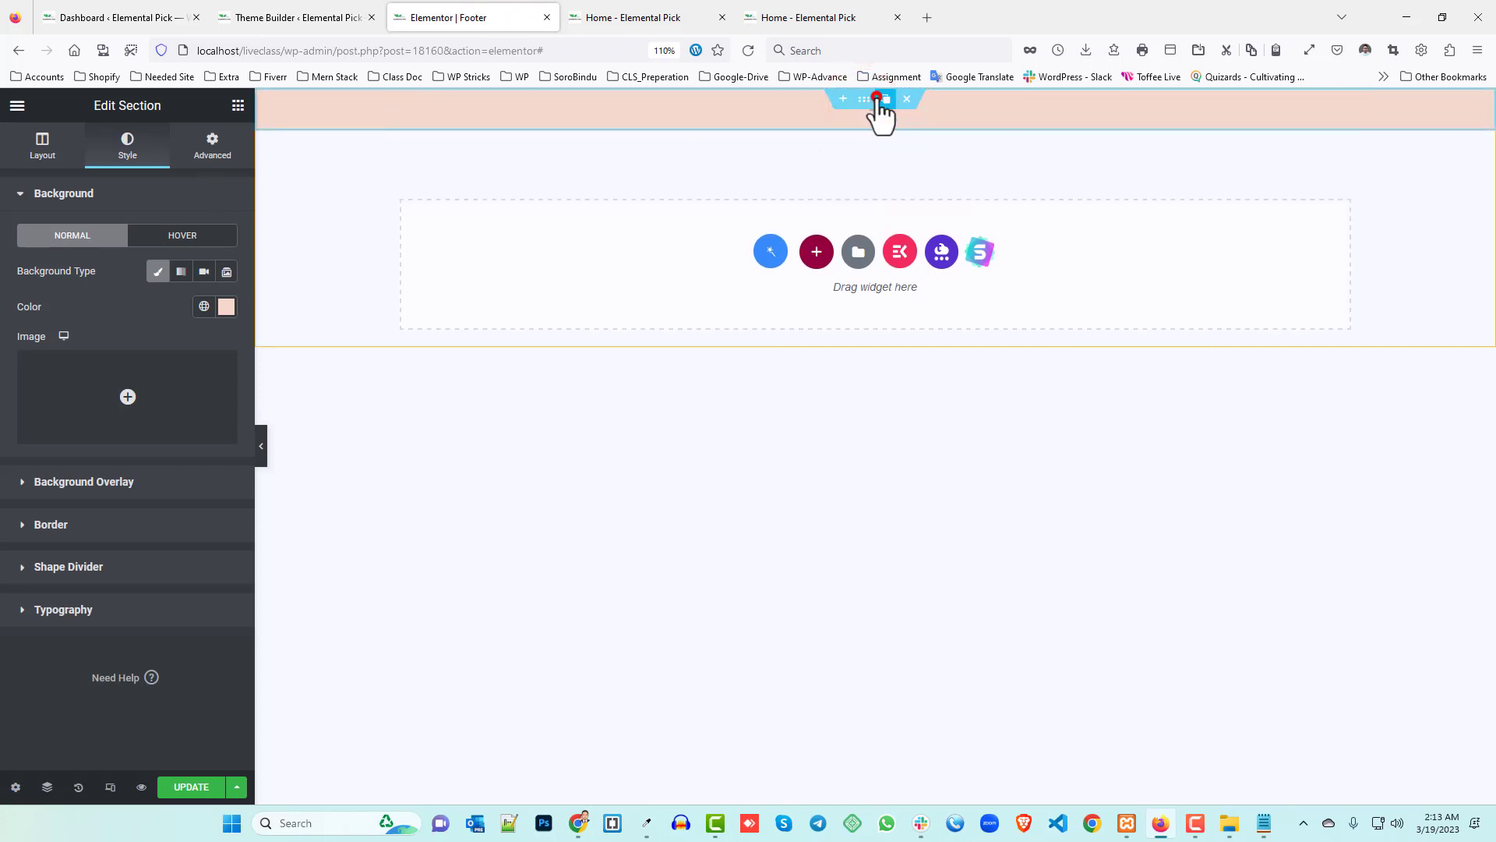
pyautogui.click(904, 122)
pyautogui.click(857, 93)
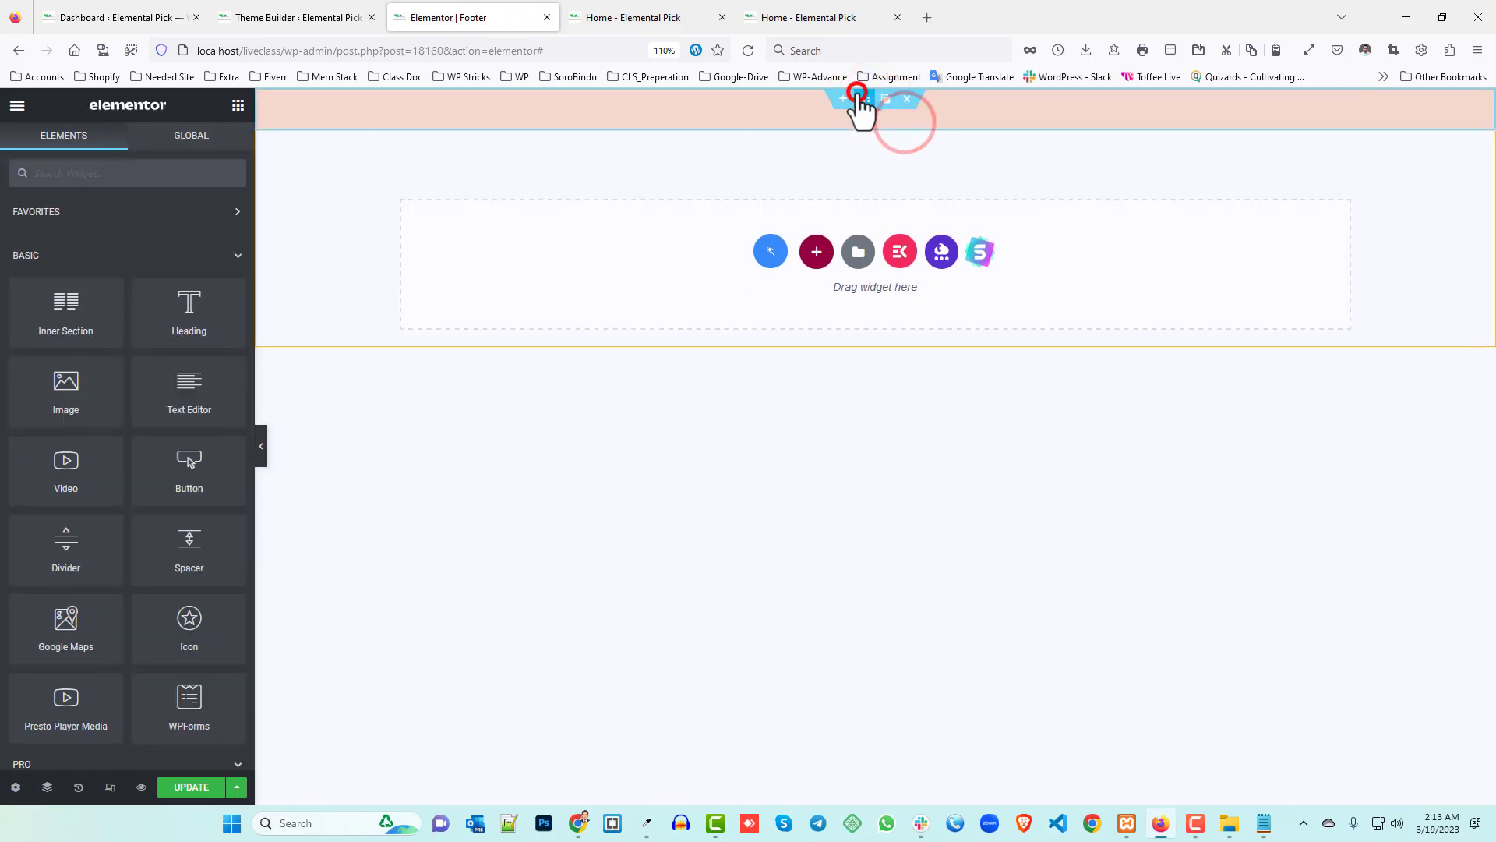
pyautogui.click(212, 142)
pyautogui.click(225, 315)
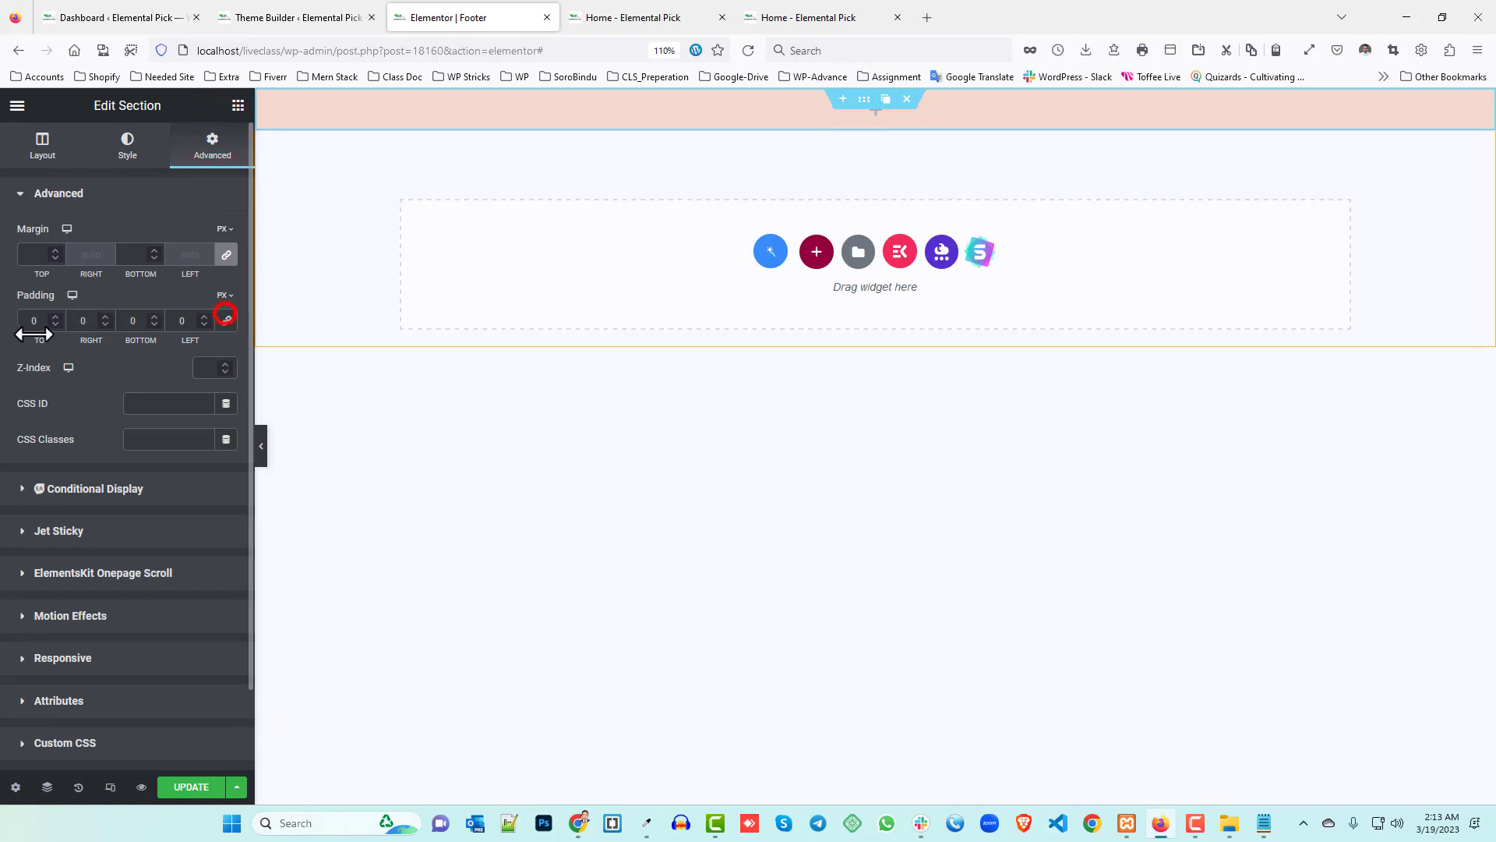
pyautogui.doubleClick(33, 321)
pyautogui.write('50')
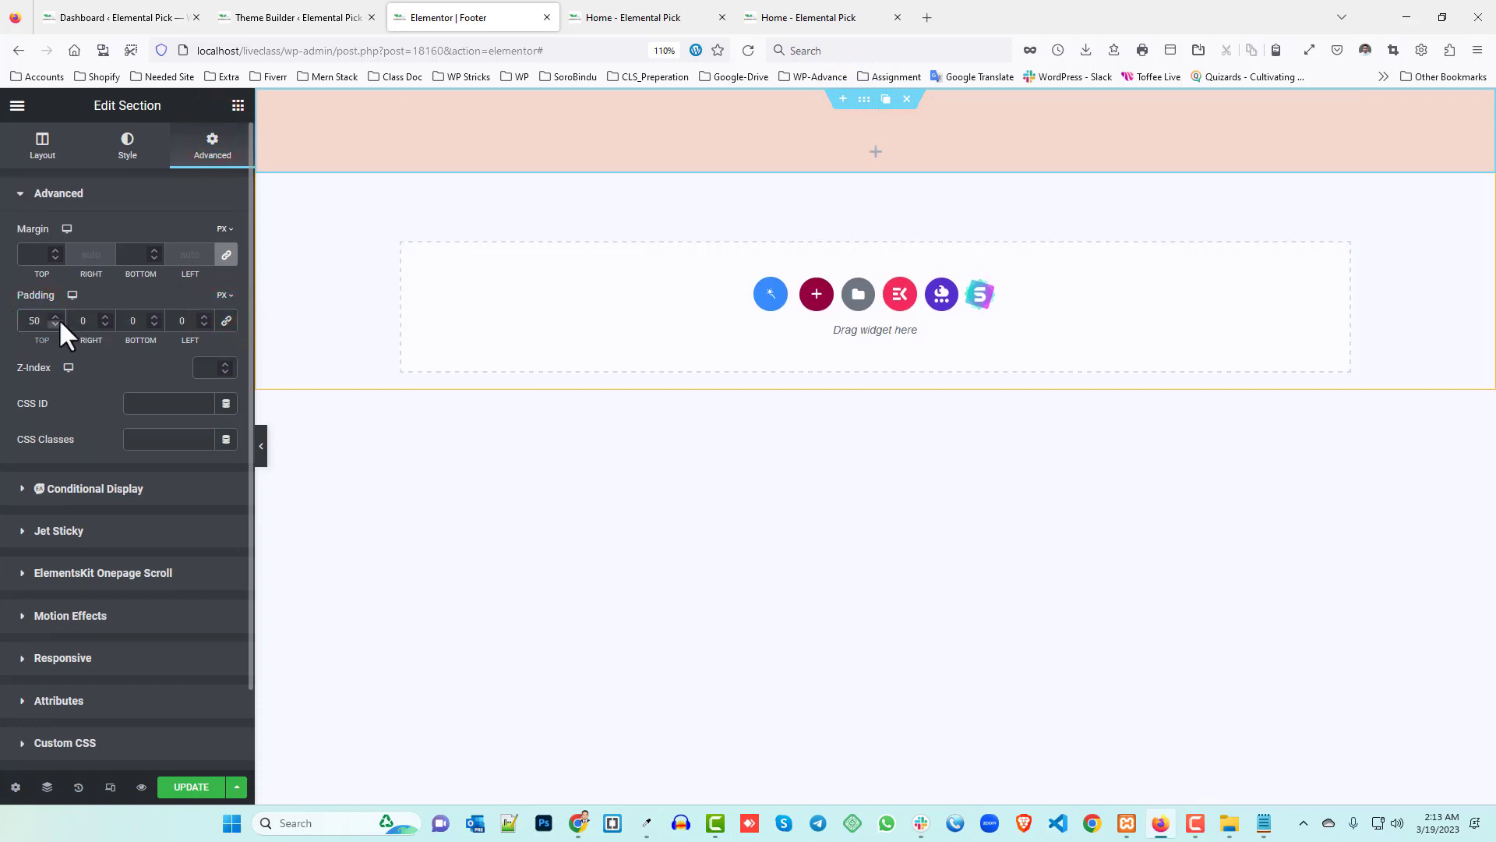
pyautogui.doubleClick(33, 320)
pyautogui.write('40')
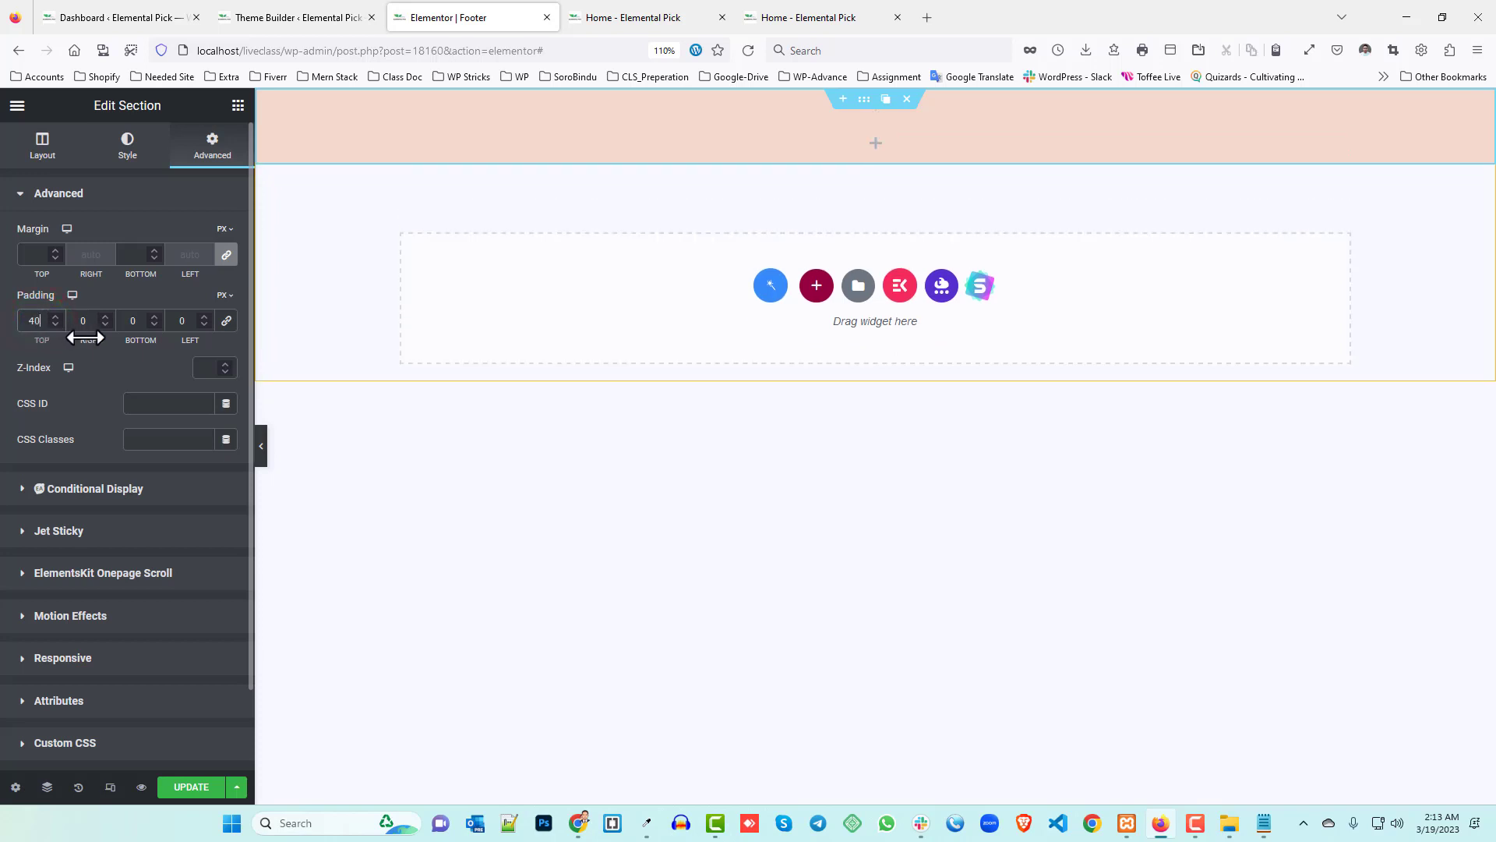
pyautogui.doubleClick(127, 320)
pyautogui.write('60')
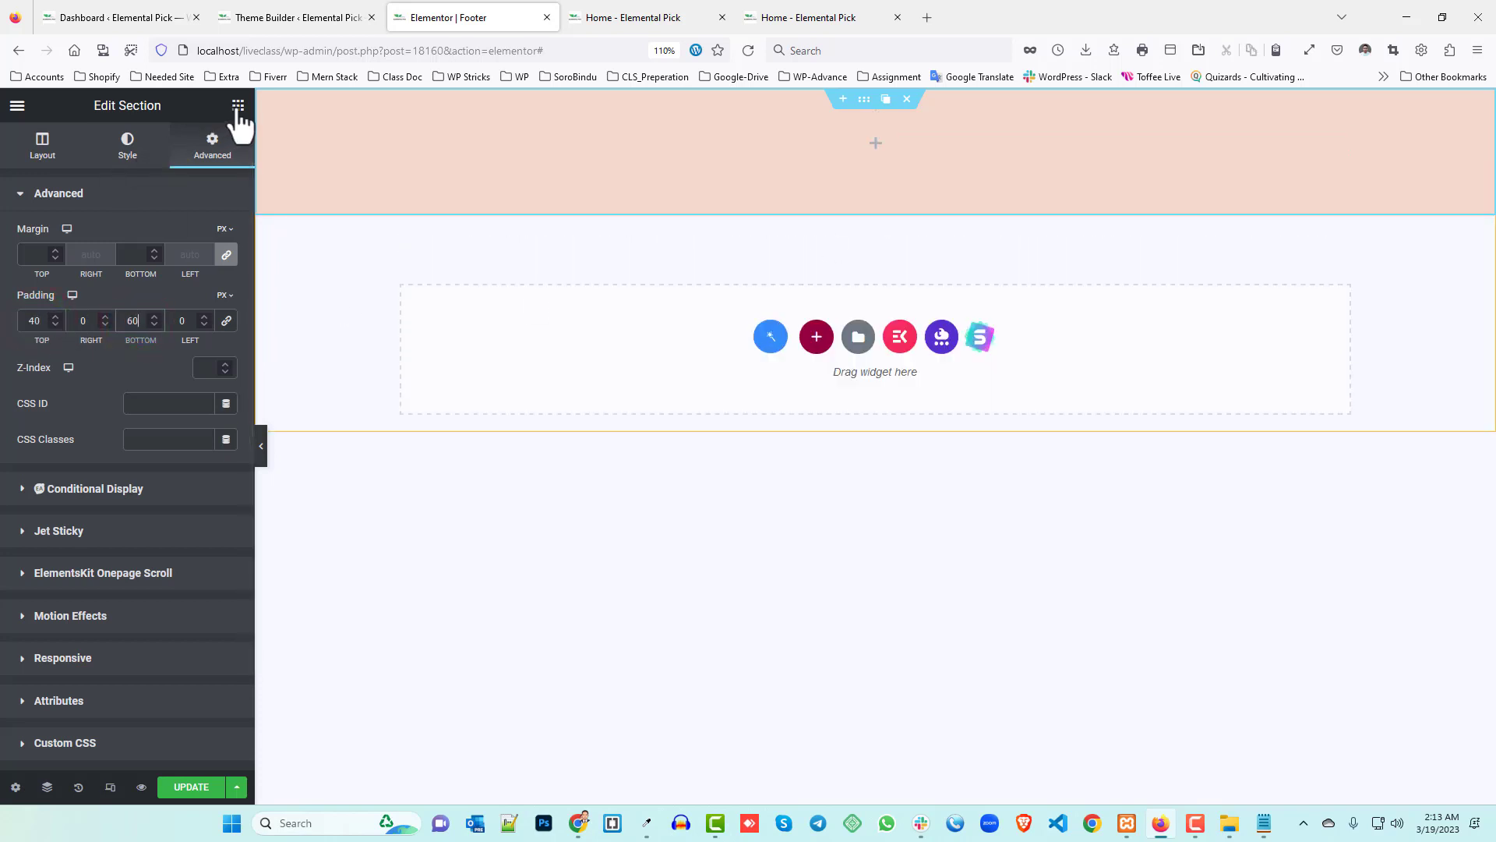
# - Add an inner section to the footer section and give it a third column to match the newsite footer
pyautogui.click(238, 106)
pyautogui.moveTo(60, 301); pyautogui.dragTo(876, 152)
pyautogui.click(625, 18)
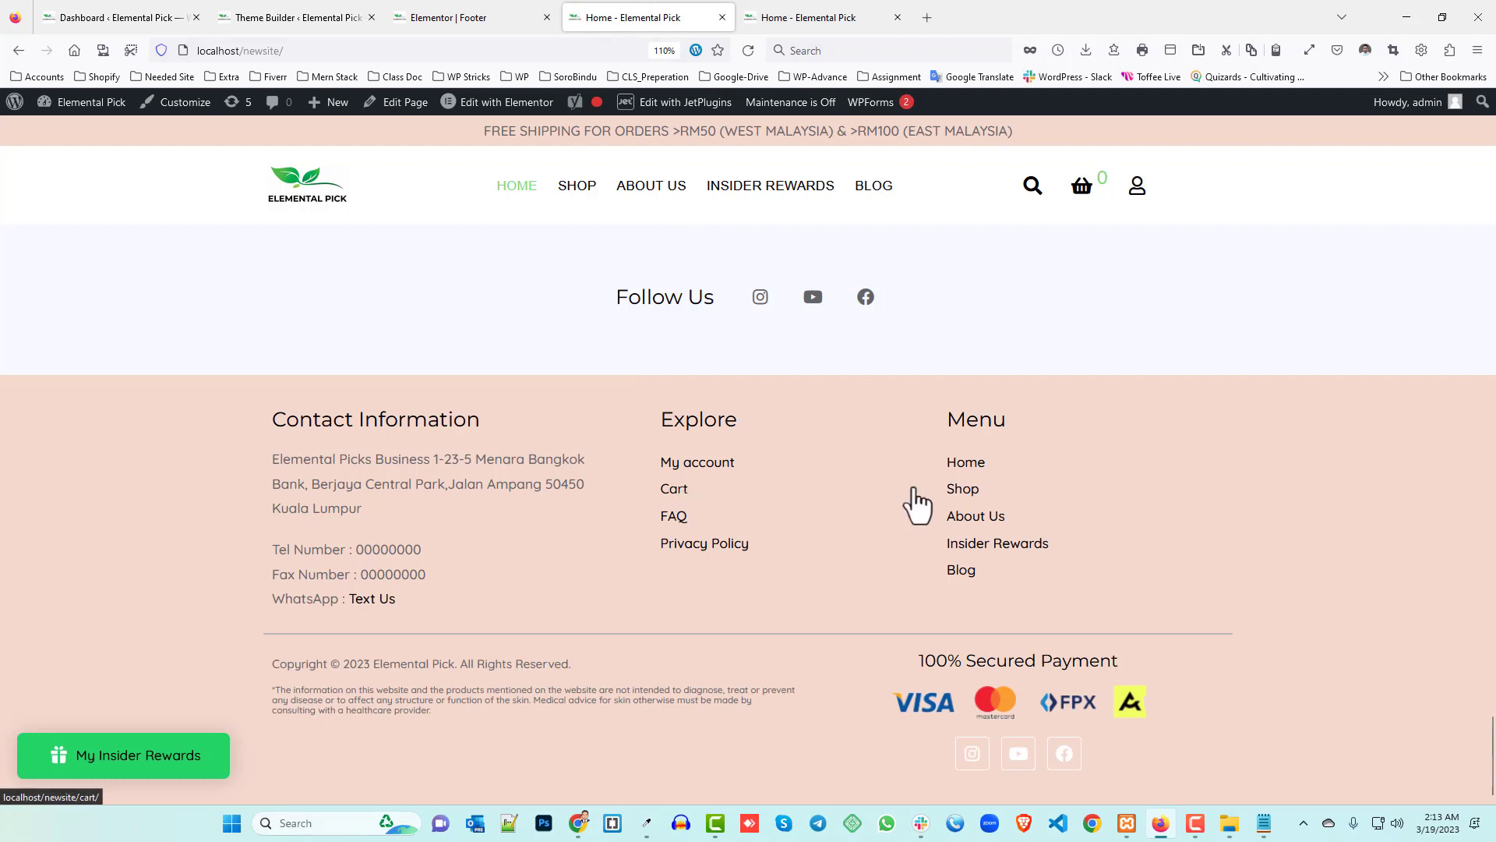
pyautogui.click(469, 16)
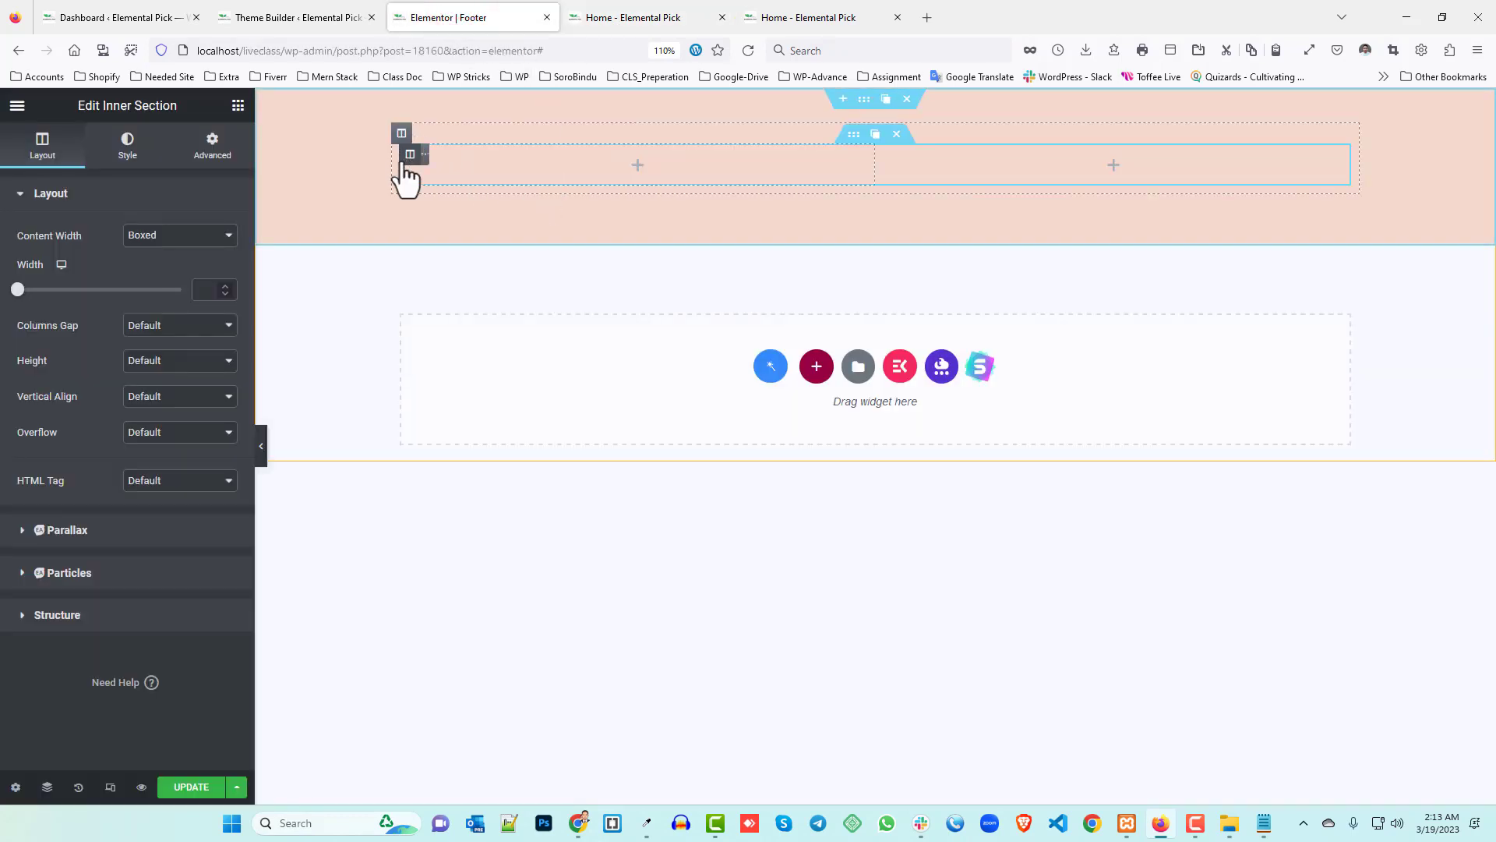
pyautogui.rightClick(411, 156)
pyautogui.click(462, 188)
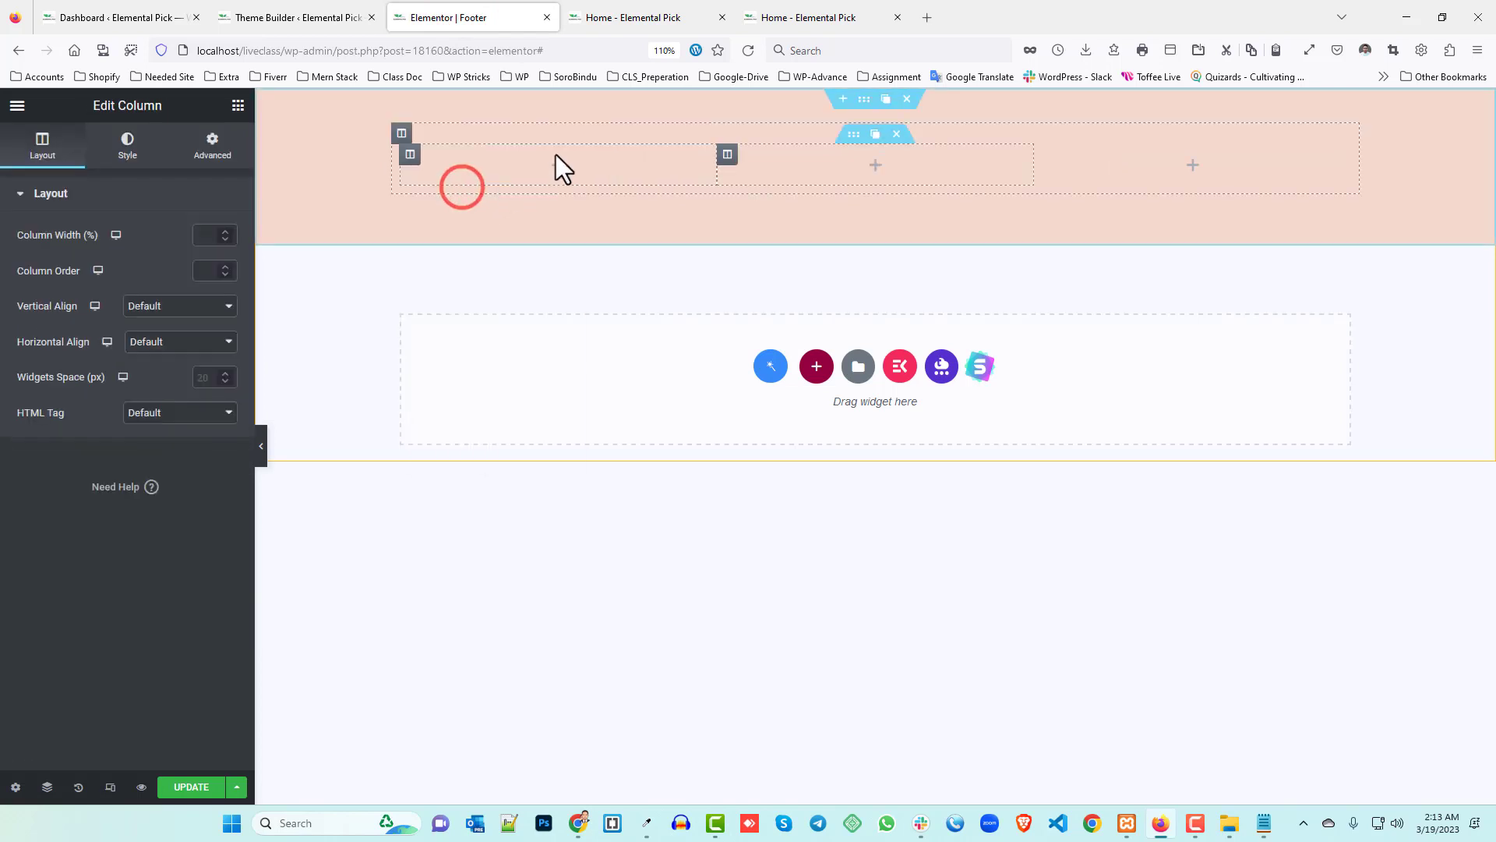
# - Add a Heading widget to the first inner column and title it Contact Information, copying the text from the newsite footer
pyautogui.click(238, 105)
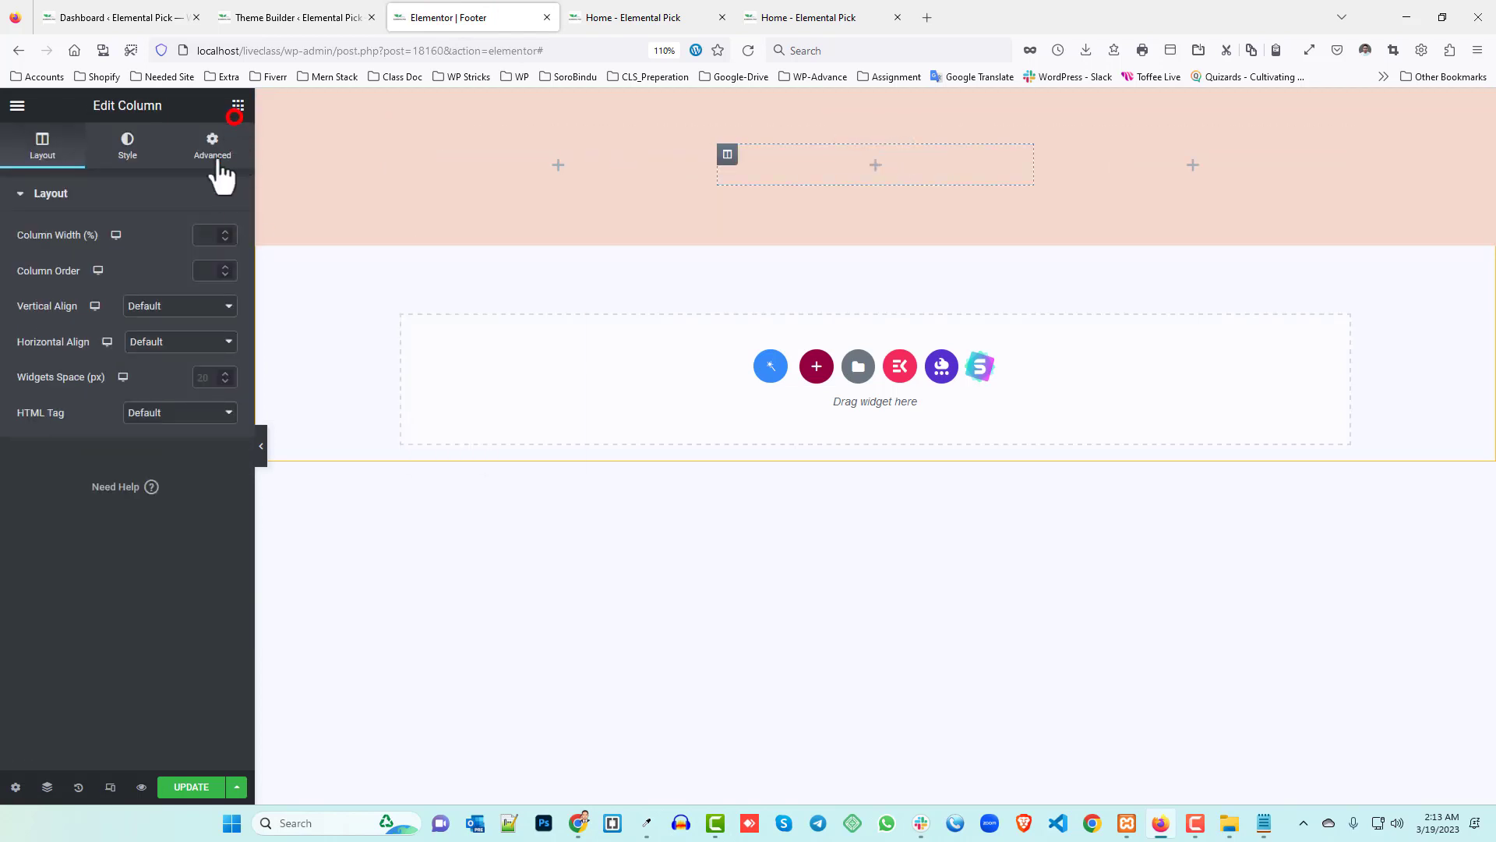
pyautogui.moveTo(189, 316); pyautogui.dragTo(555, 163)
pyautogui.click(619, 11)
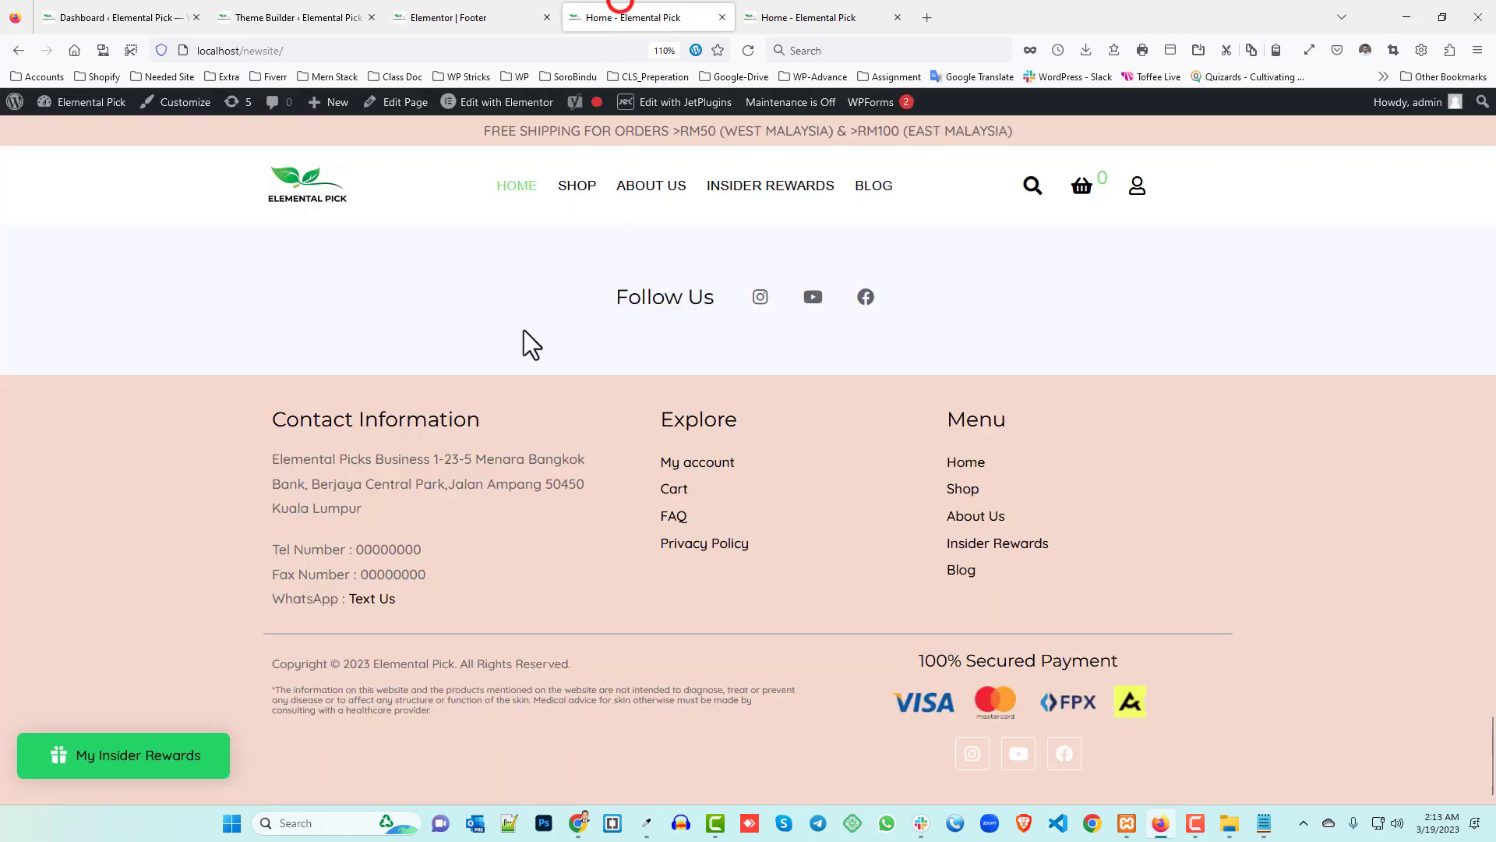
pyautogui.click(272, 413)
pyautogui.click(476, 420)
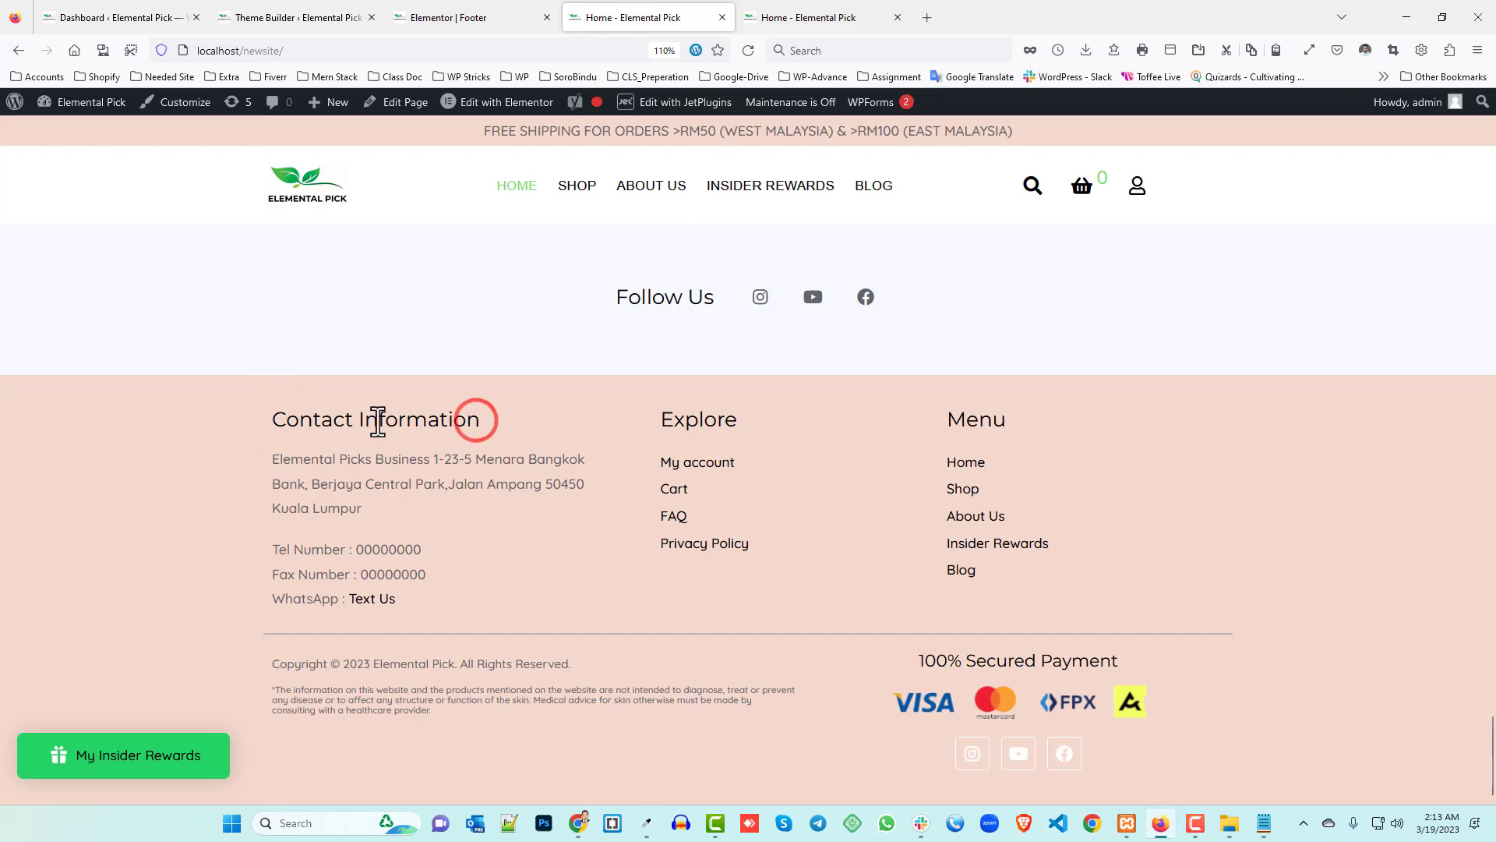
pyautogui.moveTo(378, 421); pyautogui.dragTo(274, 421)
pyautogui.rightClick(291, 419)
pyautogui.click(316, 428)
pyautogui.click(471, 18)
pyautogui.click(702, 161)
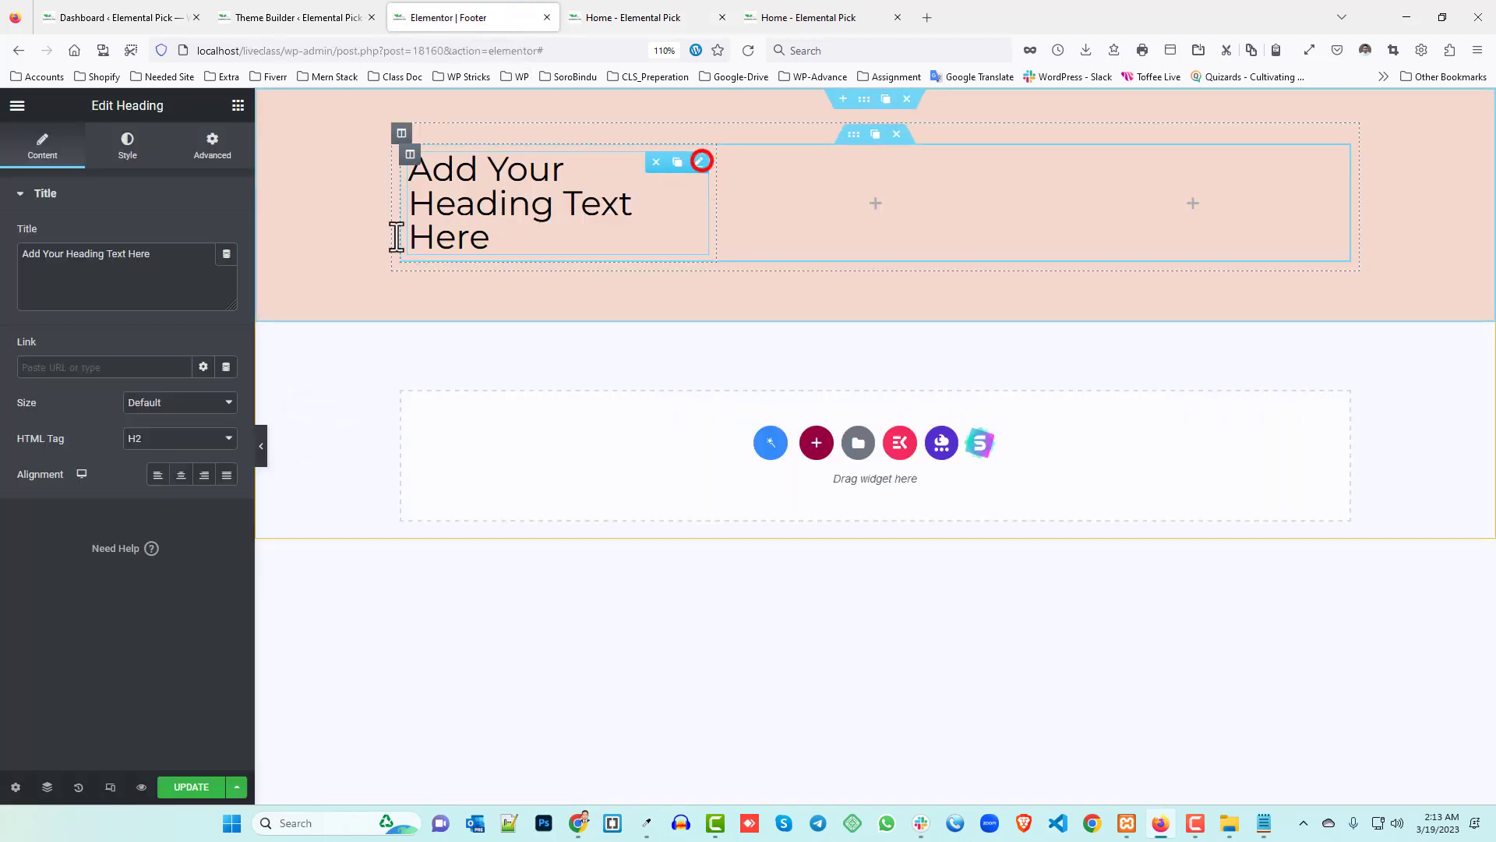
pyautogui.moveTo(175, 252); pyautogui.dragTo(14, 254)
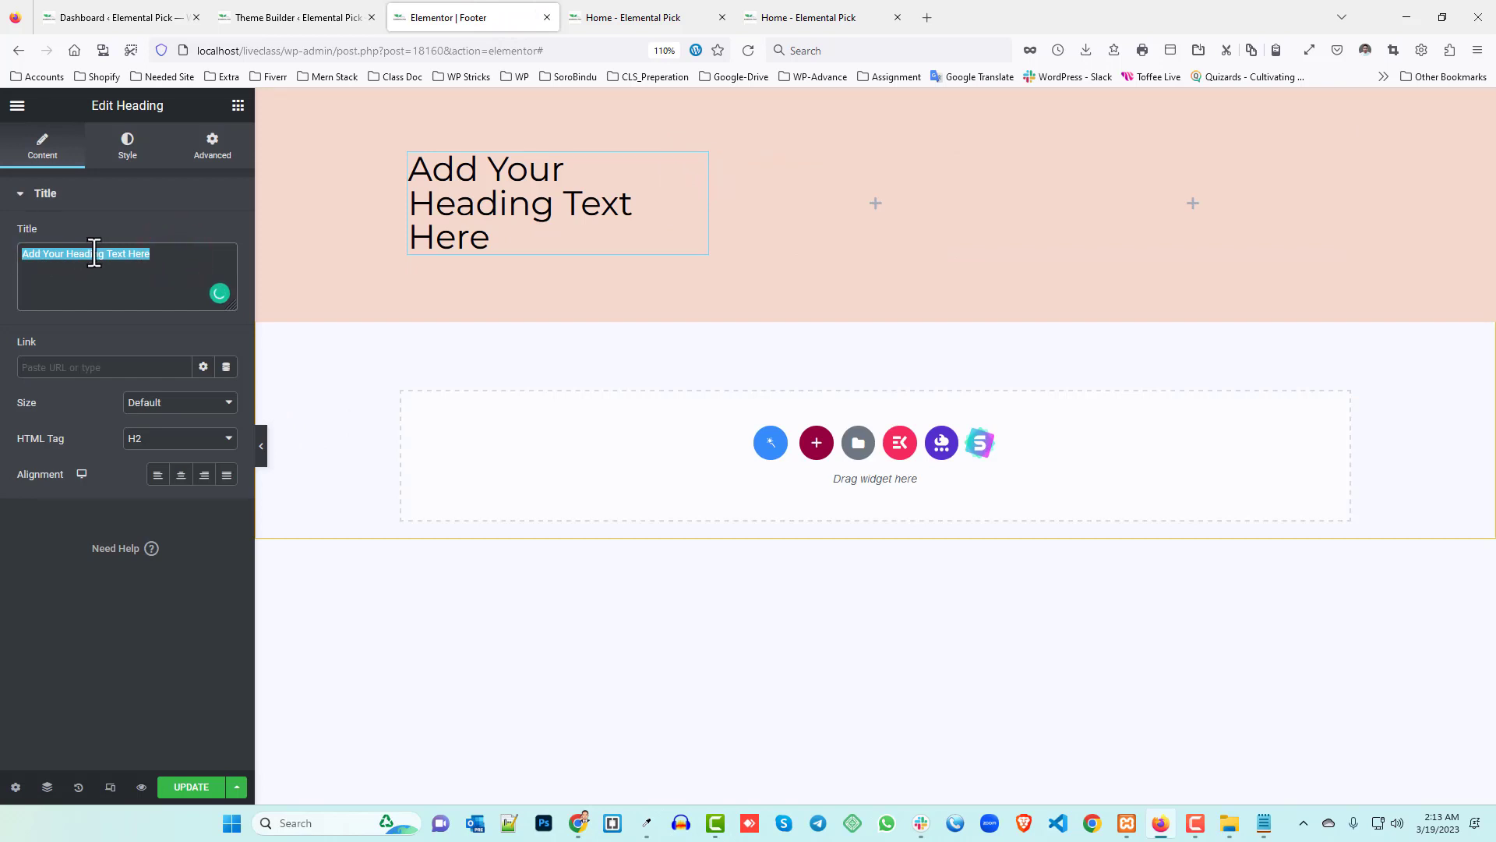
pyautogui.hotkey('ctrl', 'v')
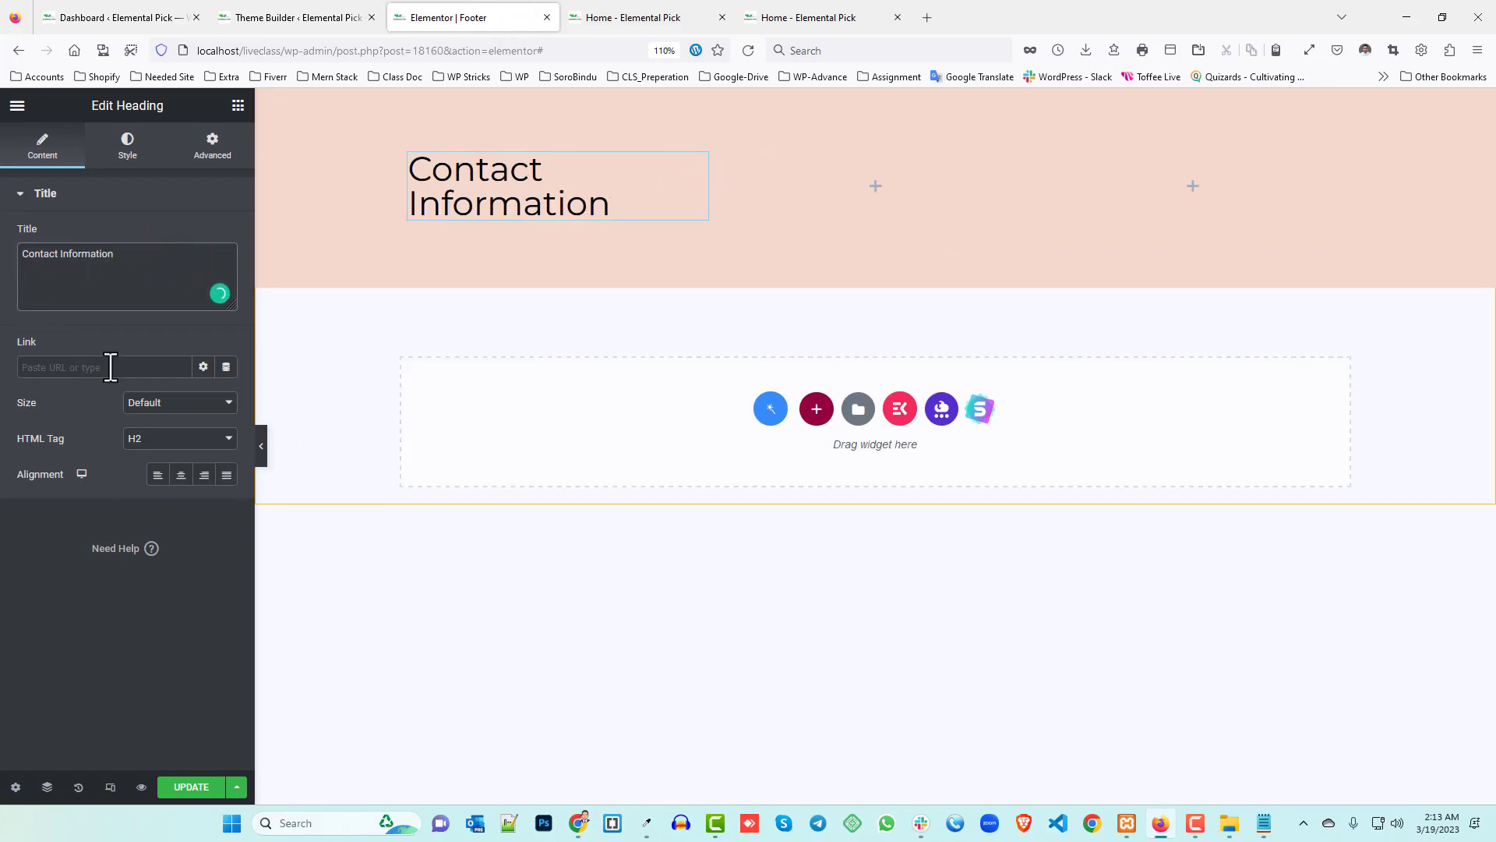
# - Set the Contact Information heading's HTML tag to H4
pyautogui.click(149, 440)
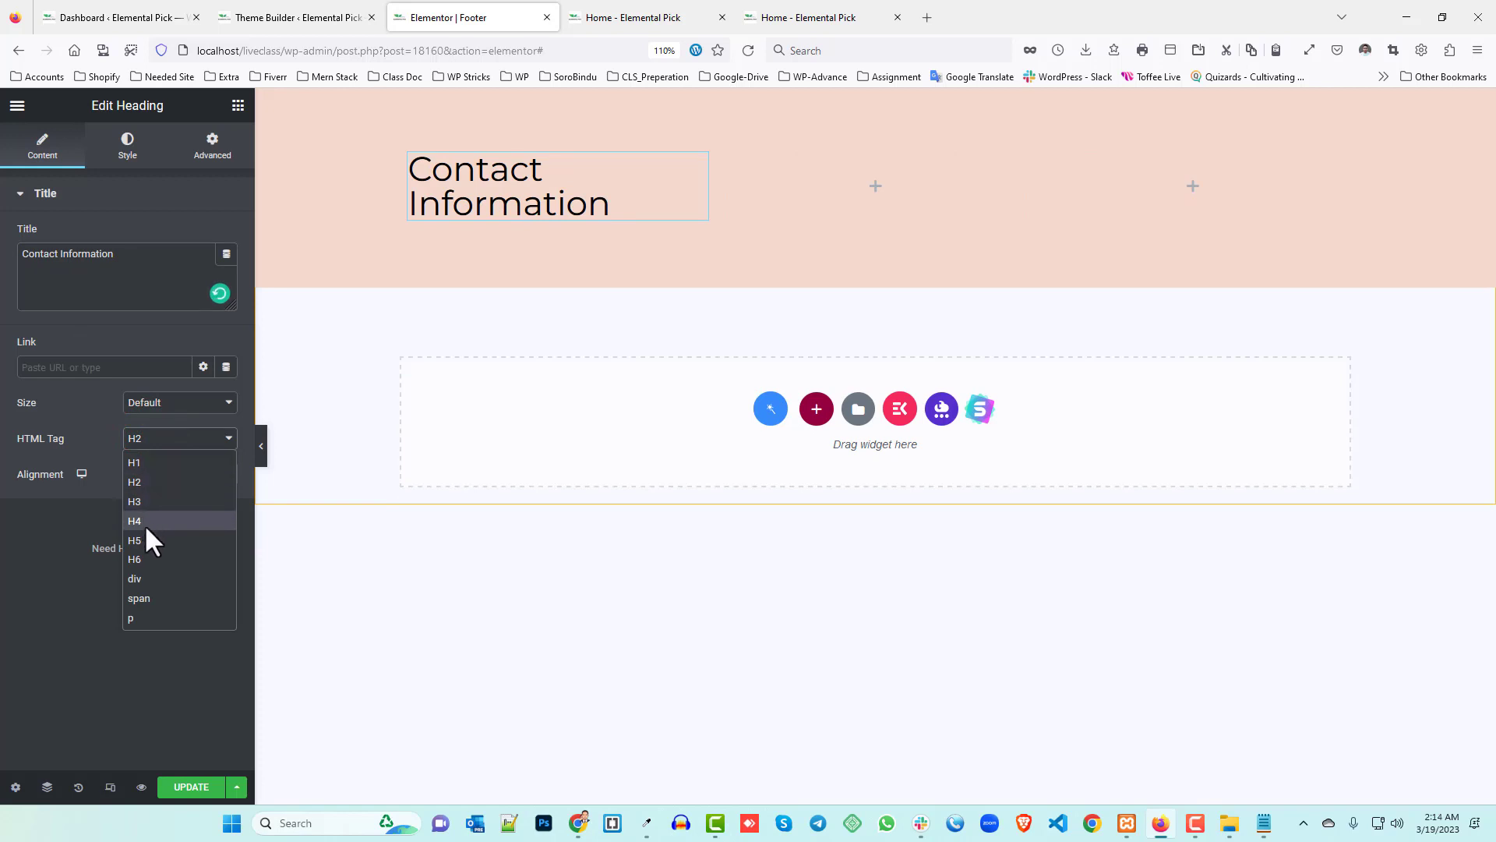
pyautogui.click(145, 539)
pyautogui.click(155, 436)
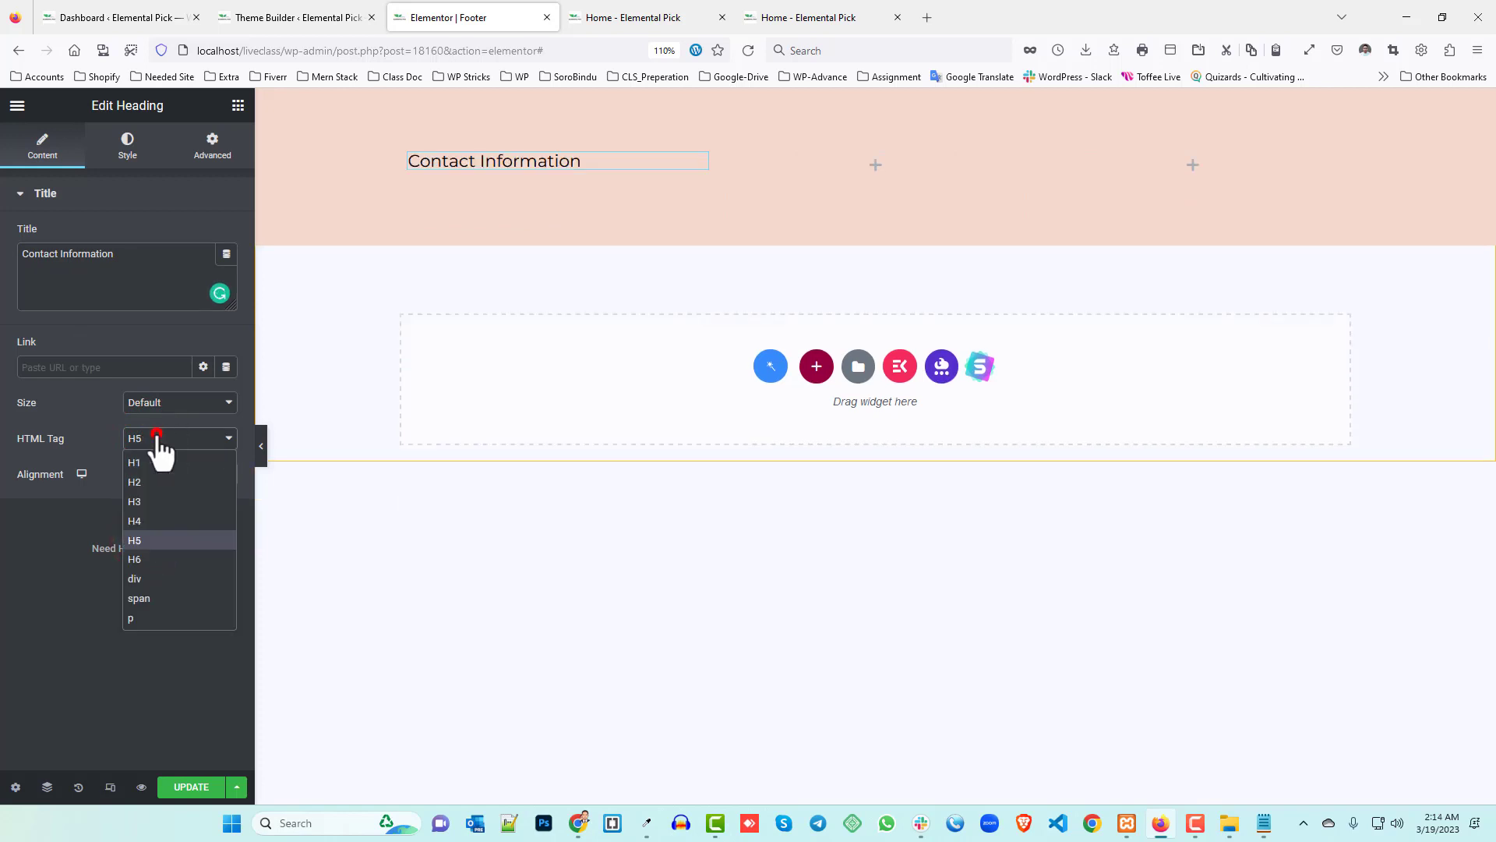
pyautogui.click(146, 518)
# - Inspect the tag and font styles of the newsite footer's Contact Information heading and return to the Footer template
pyautogui.click(614, 14)
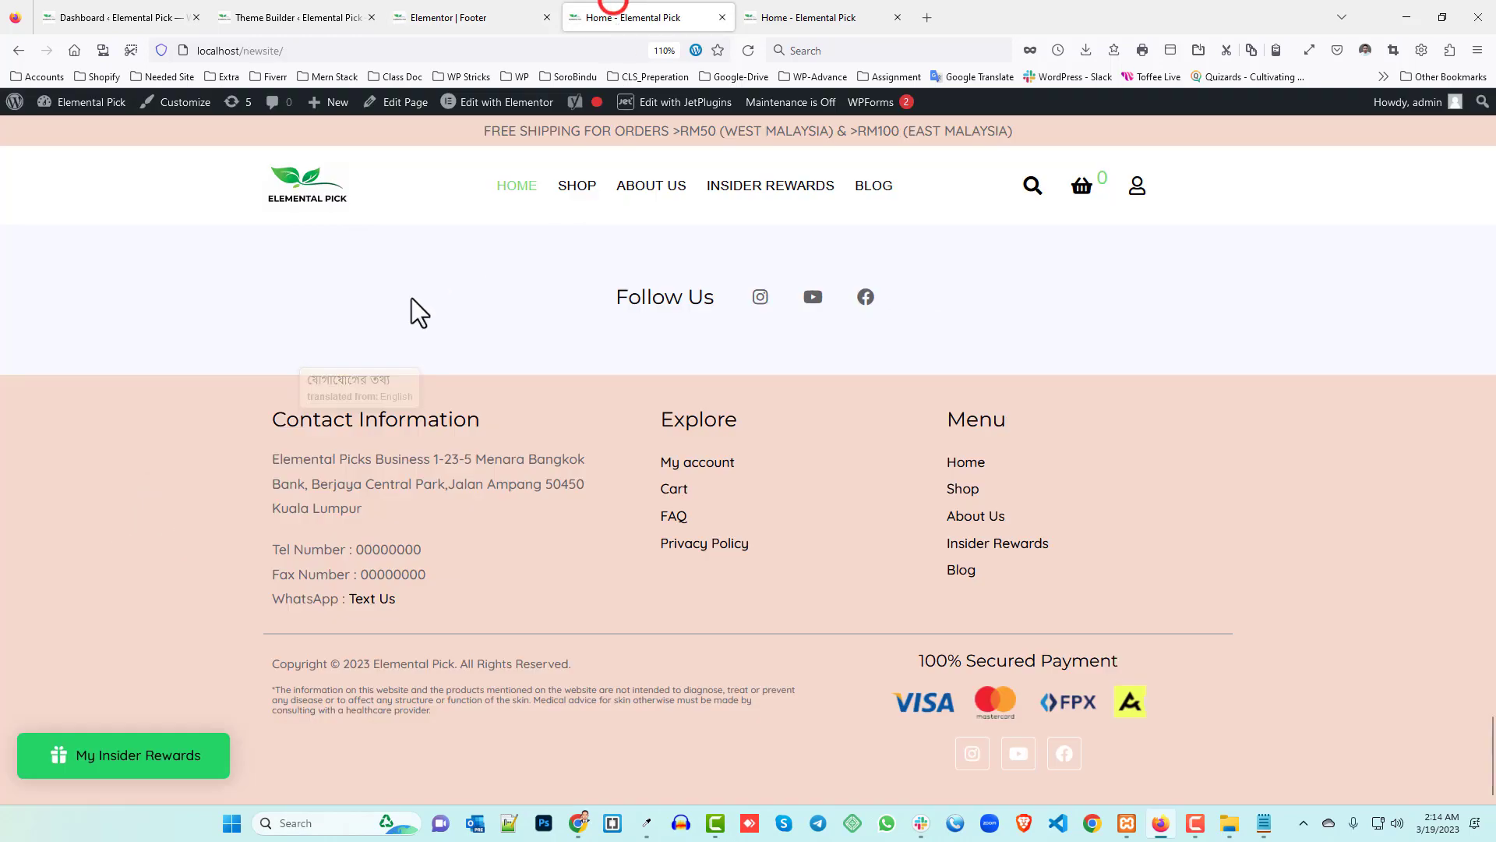
pyautogui.rightClick(369, 417)
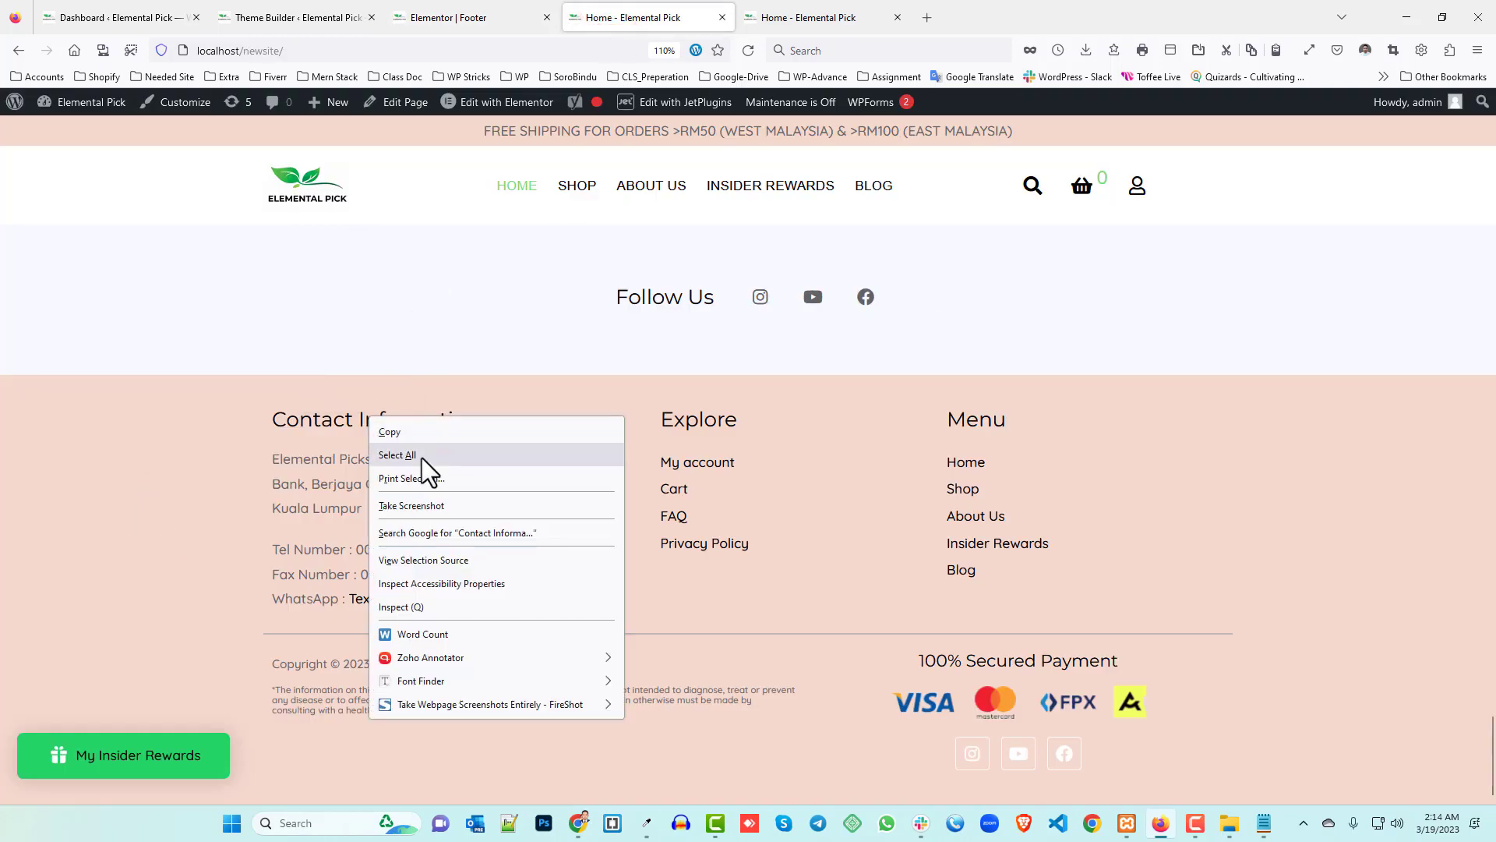
pyautogui.click(420, 608)
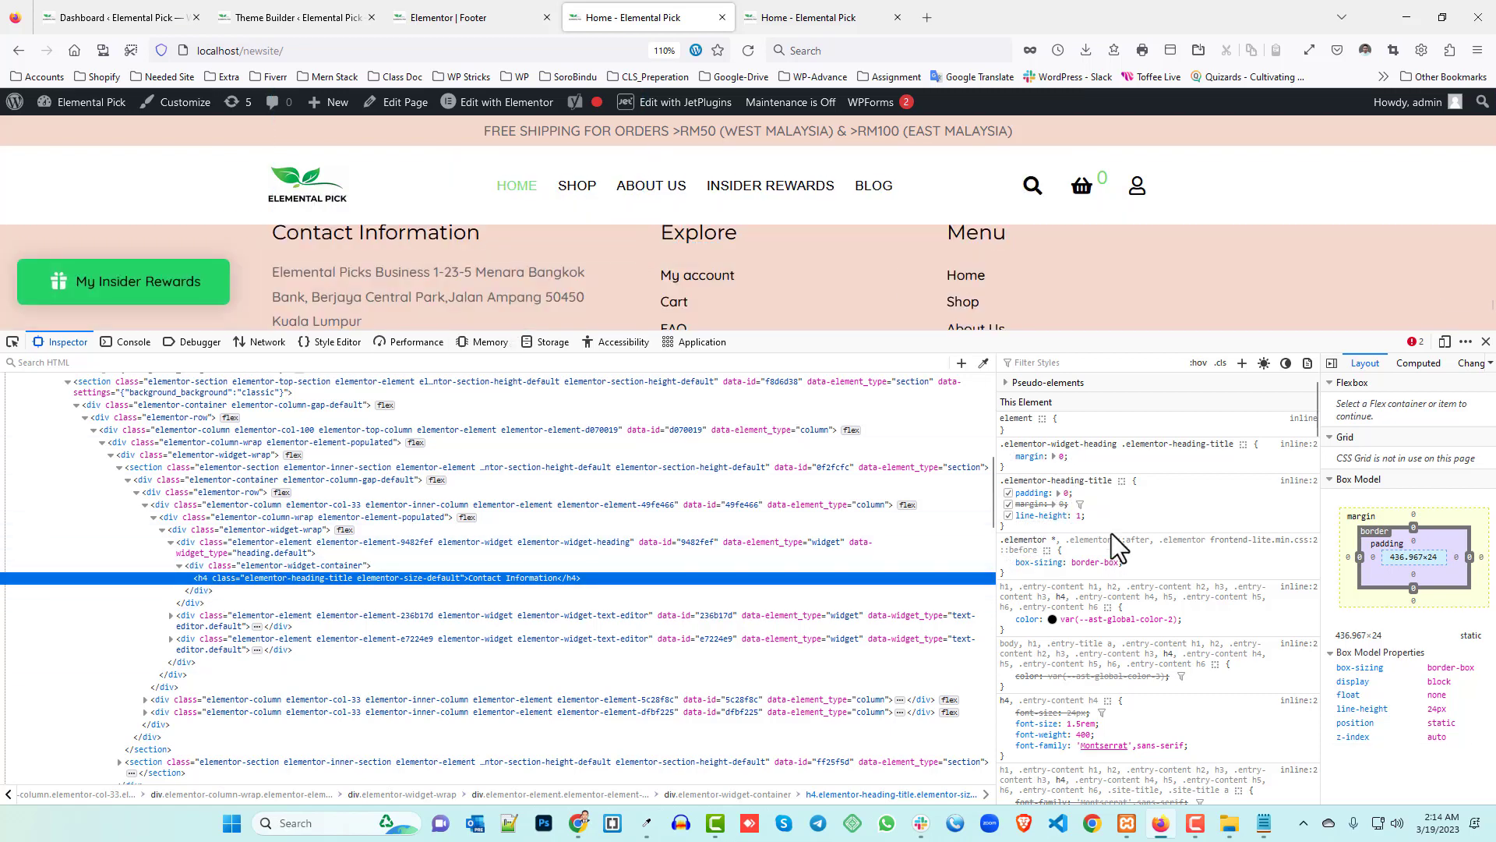
pyautogui.scroll(-2, 1113, 546)
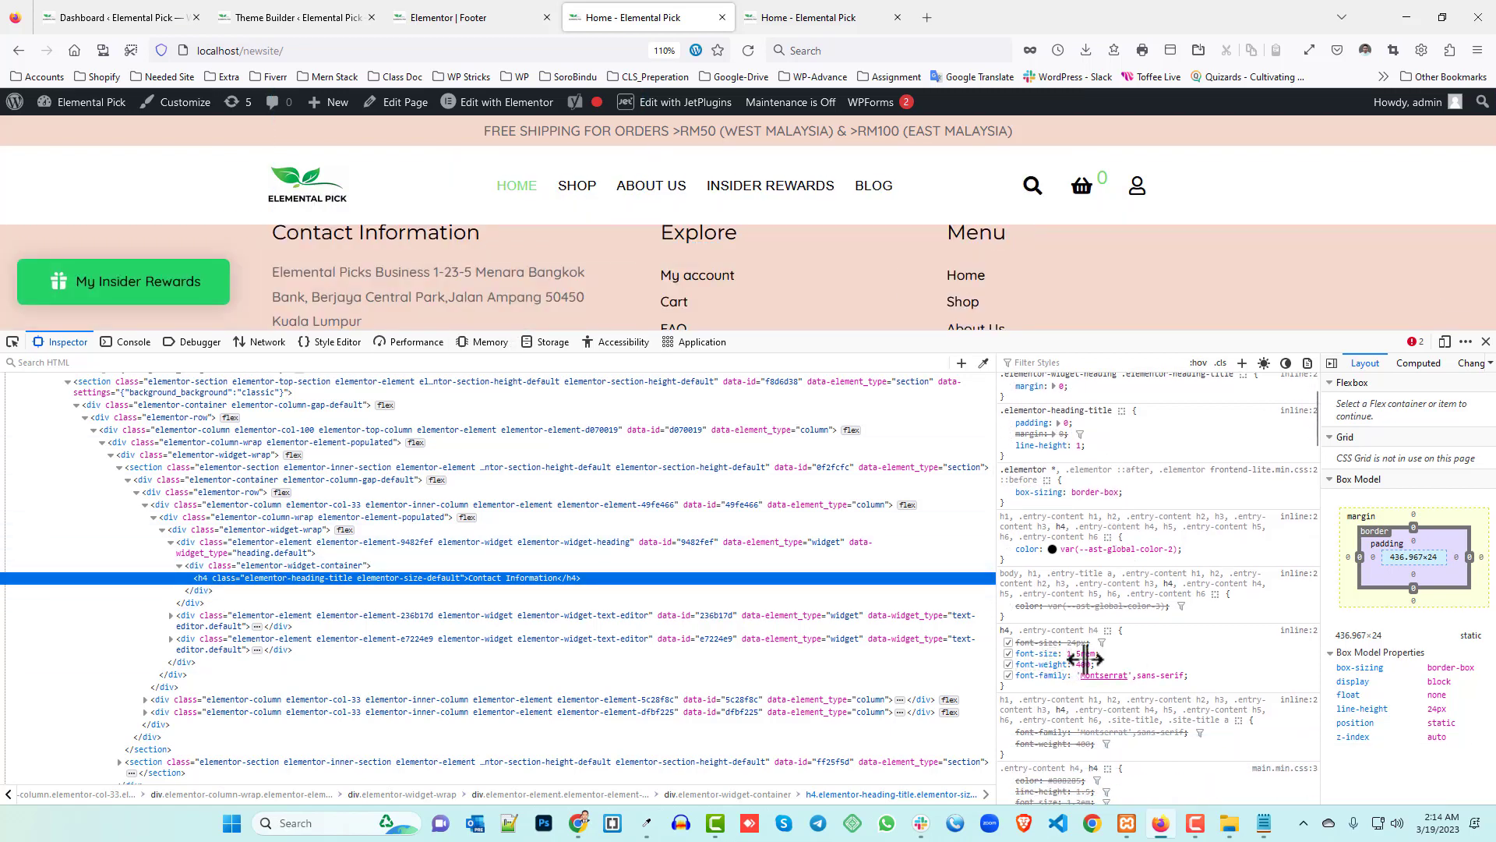
pyautogui.click(1486, 341)
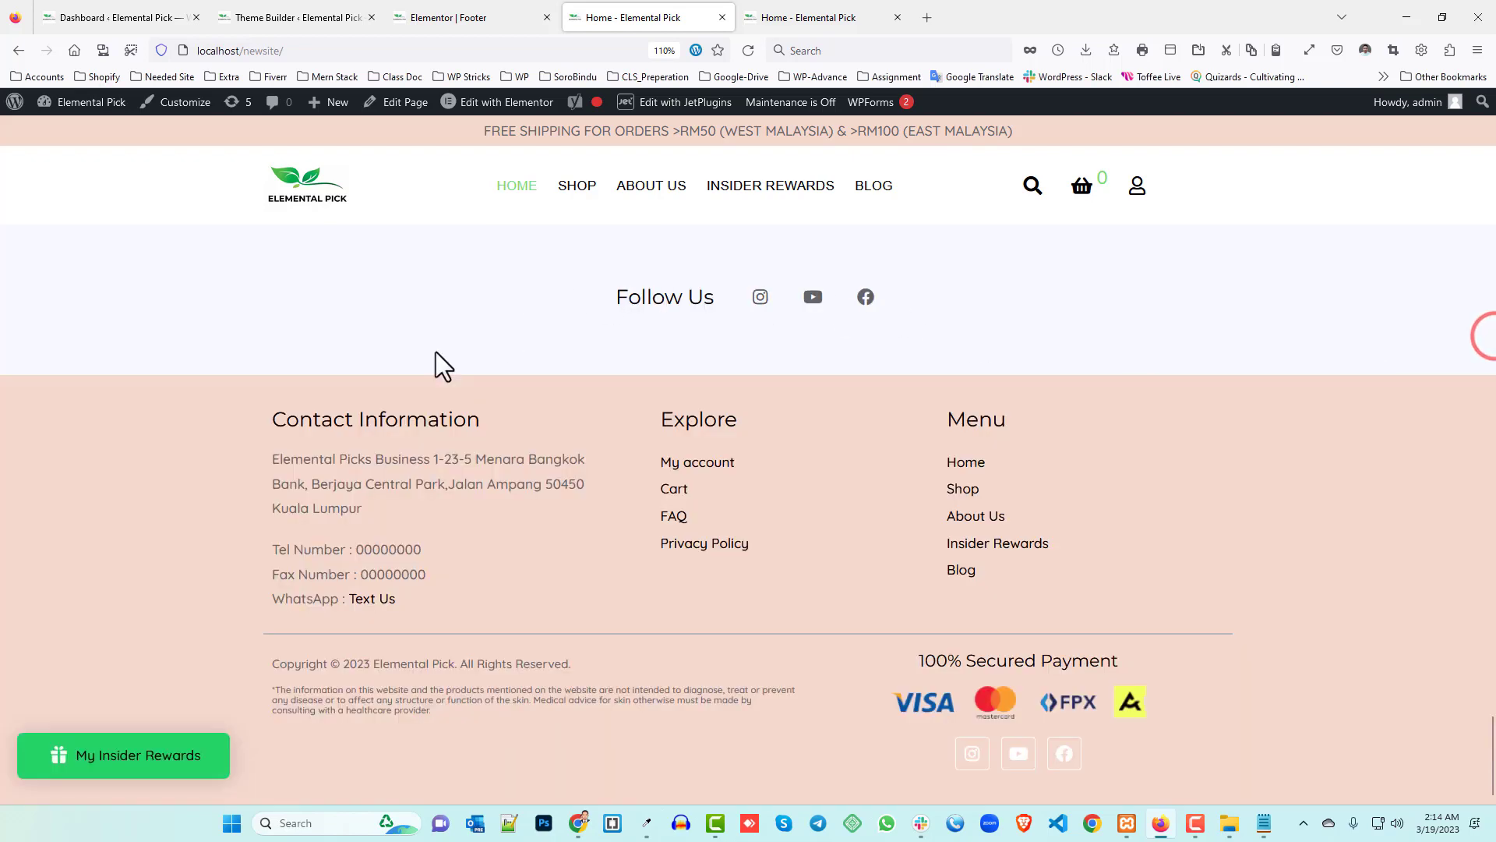
pyautogui.click(479, 18)
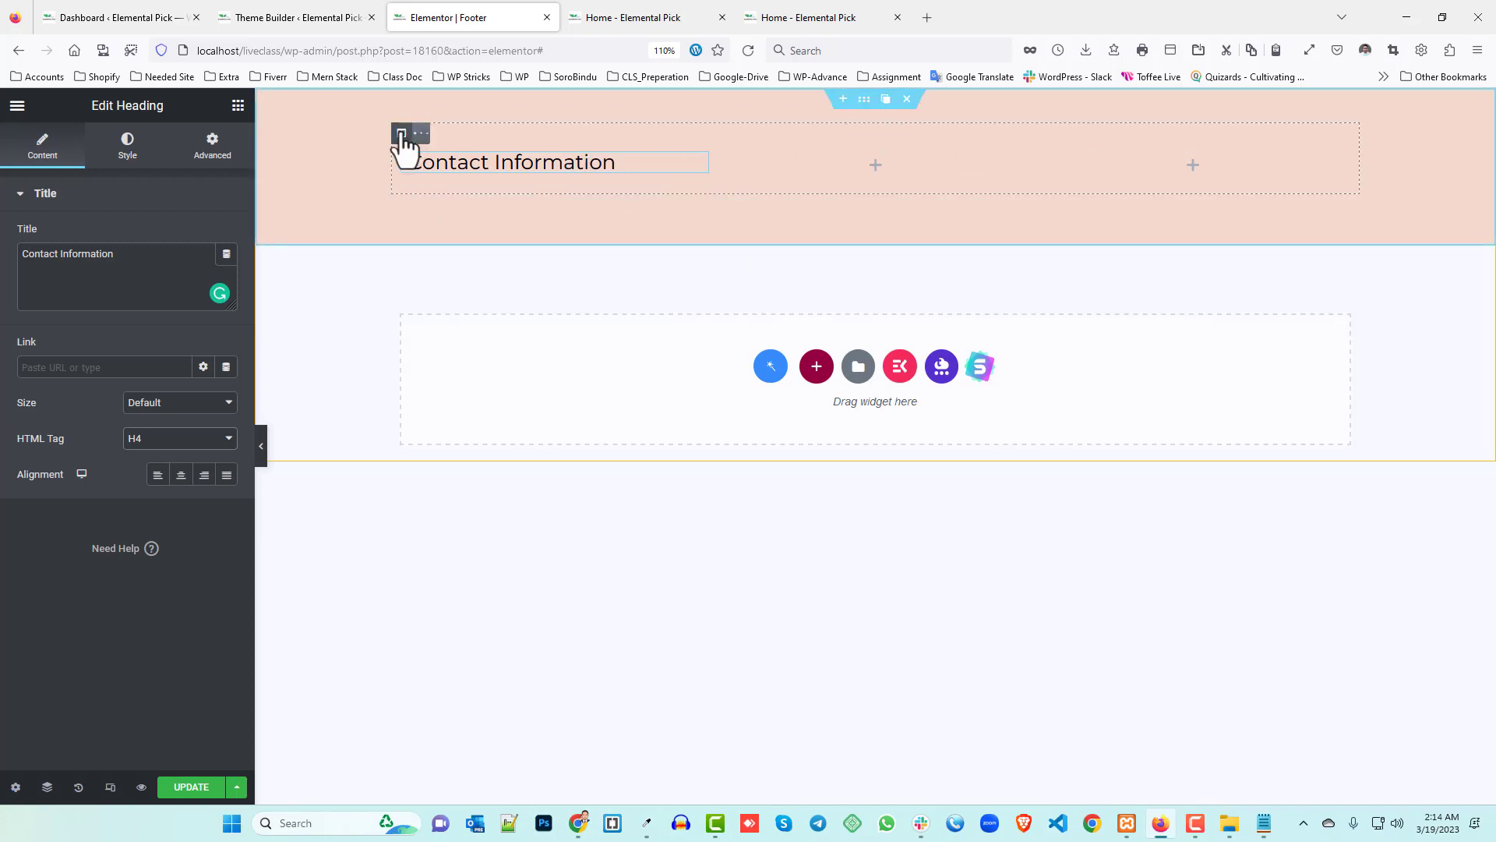
# - Set the padding of the footer section's outer column to 0 px on all sides
pyautogui.click(401, 134)
pyautogui.click(217, 148)
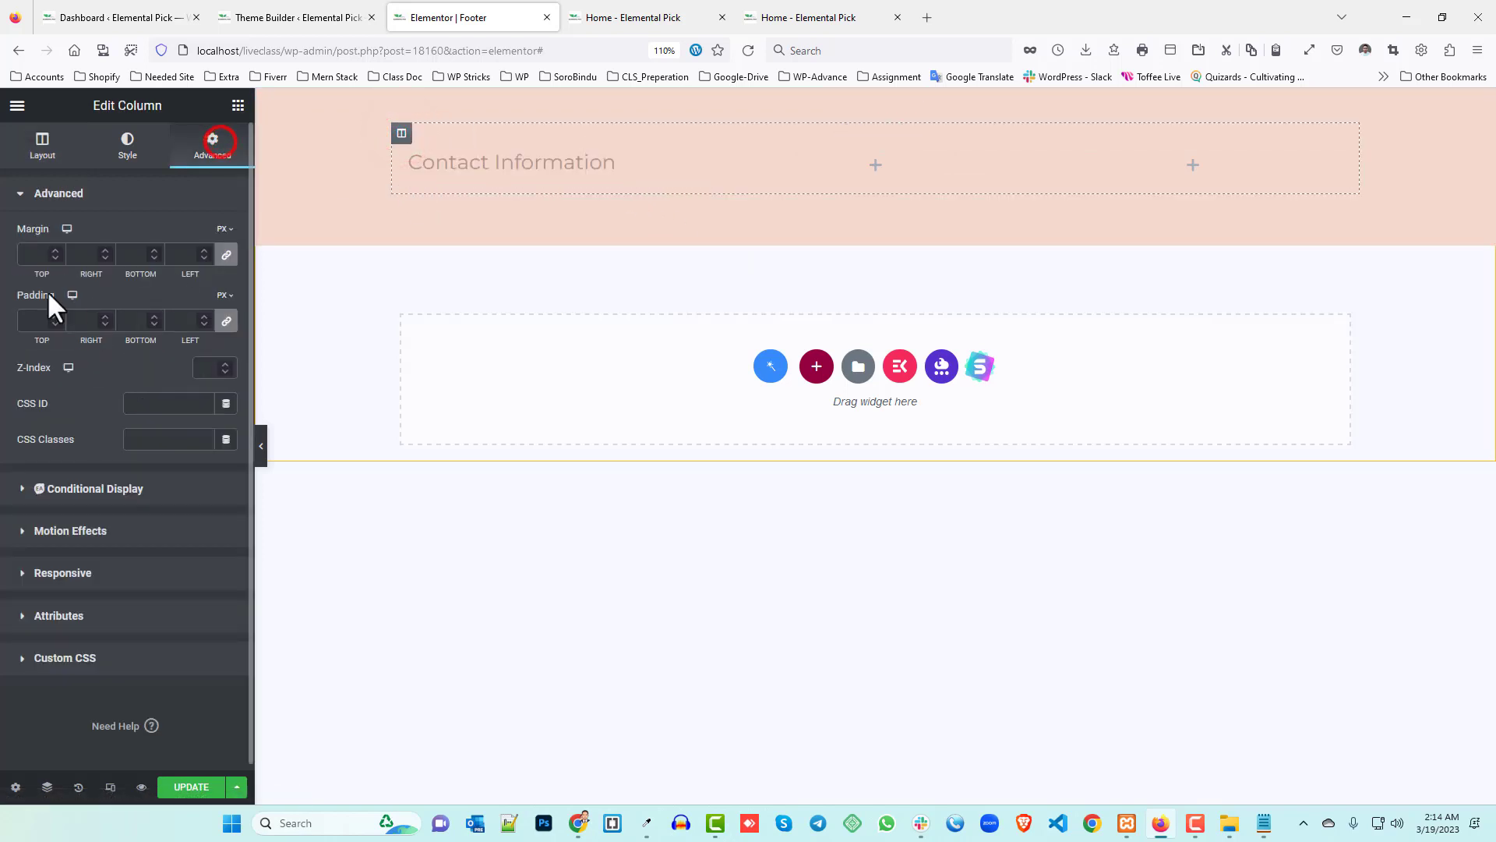
pyautogui.click(49, 315)
pyautogui.write('0')
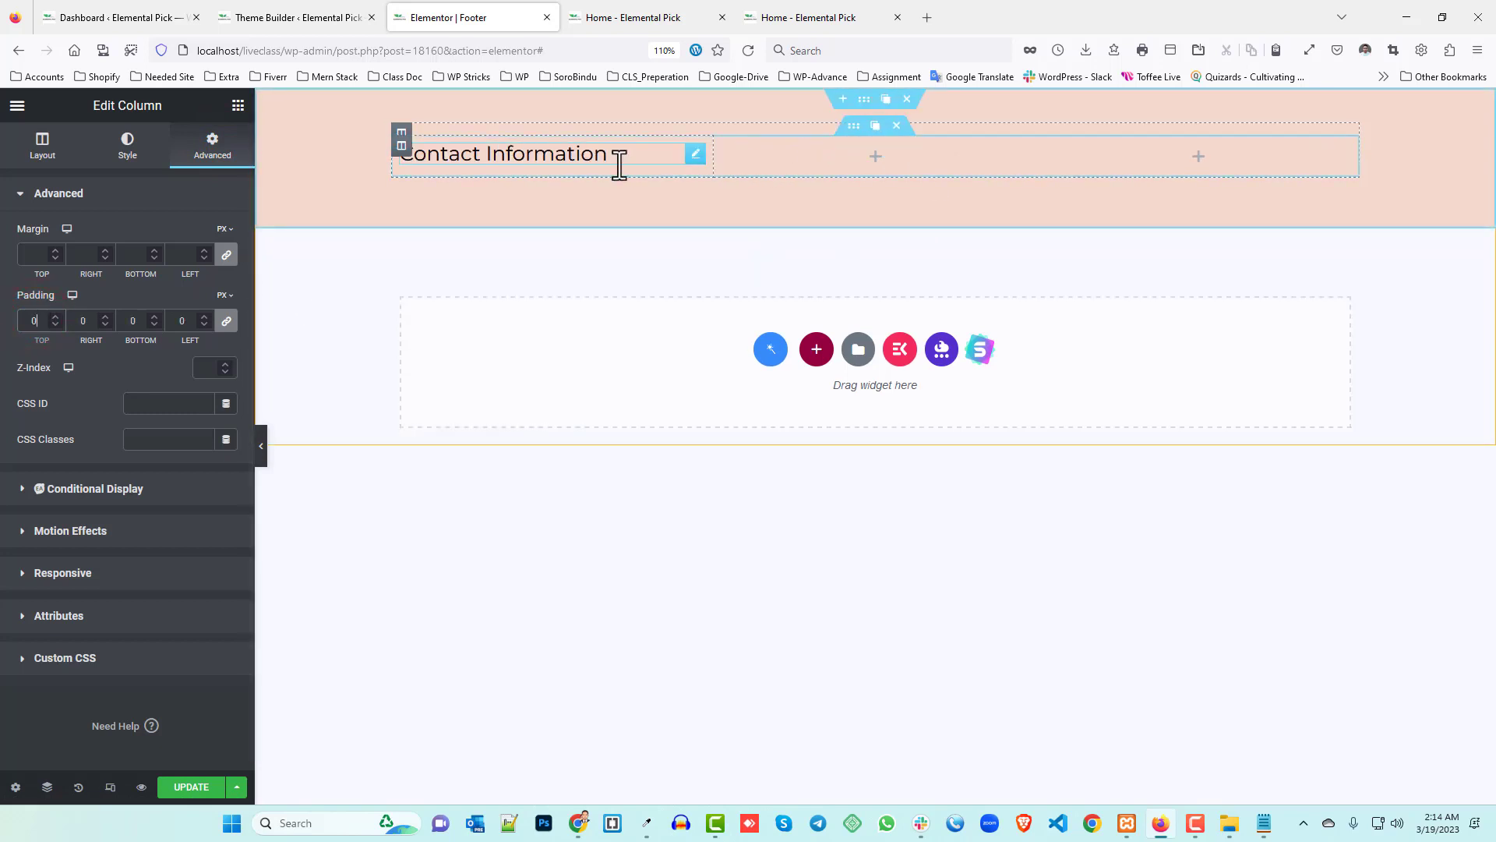
# - Add a Text Editor widget below the Contact Information heading and replace its sample text with the business address copied from the newsite footer
pyautogui.click(618, 17)
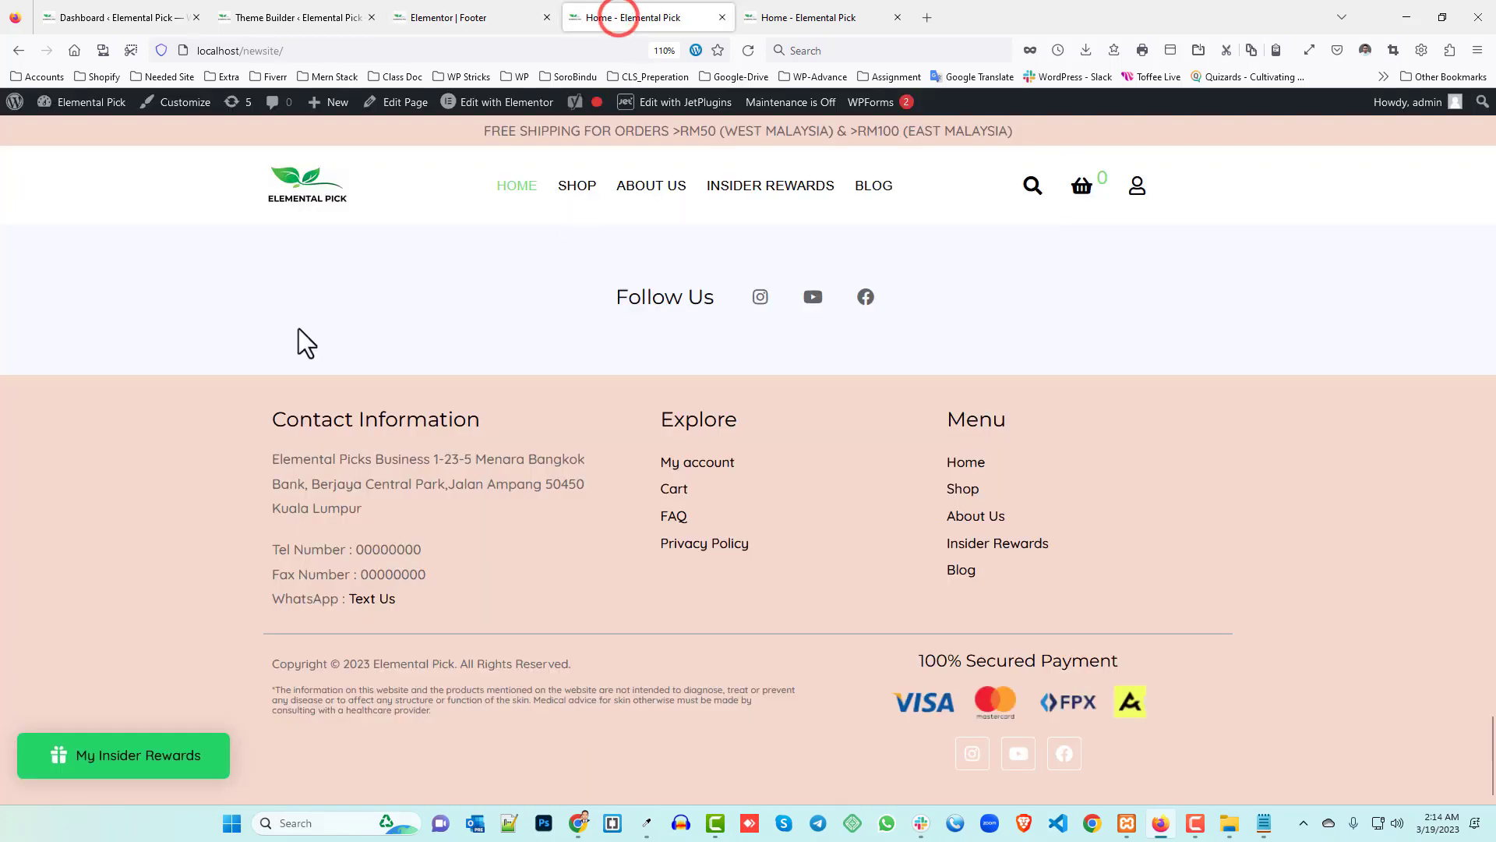
pyautogui.moveTo(273, 454)
pyautogui.mouseDown()
pyautogui.moveTo(385, 508)
pyautogui.moveTo(271, 457)
pyautogui.mouseUp()
pyautogui.rightClick(294, 465)
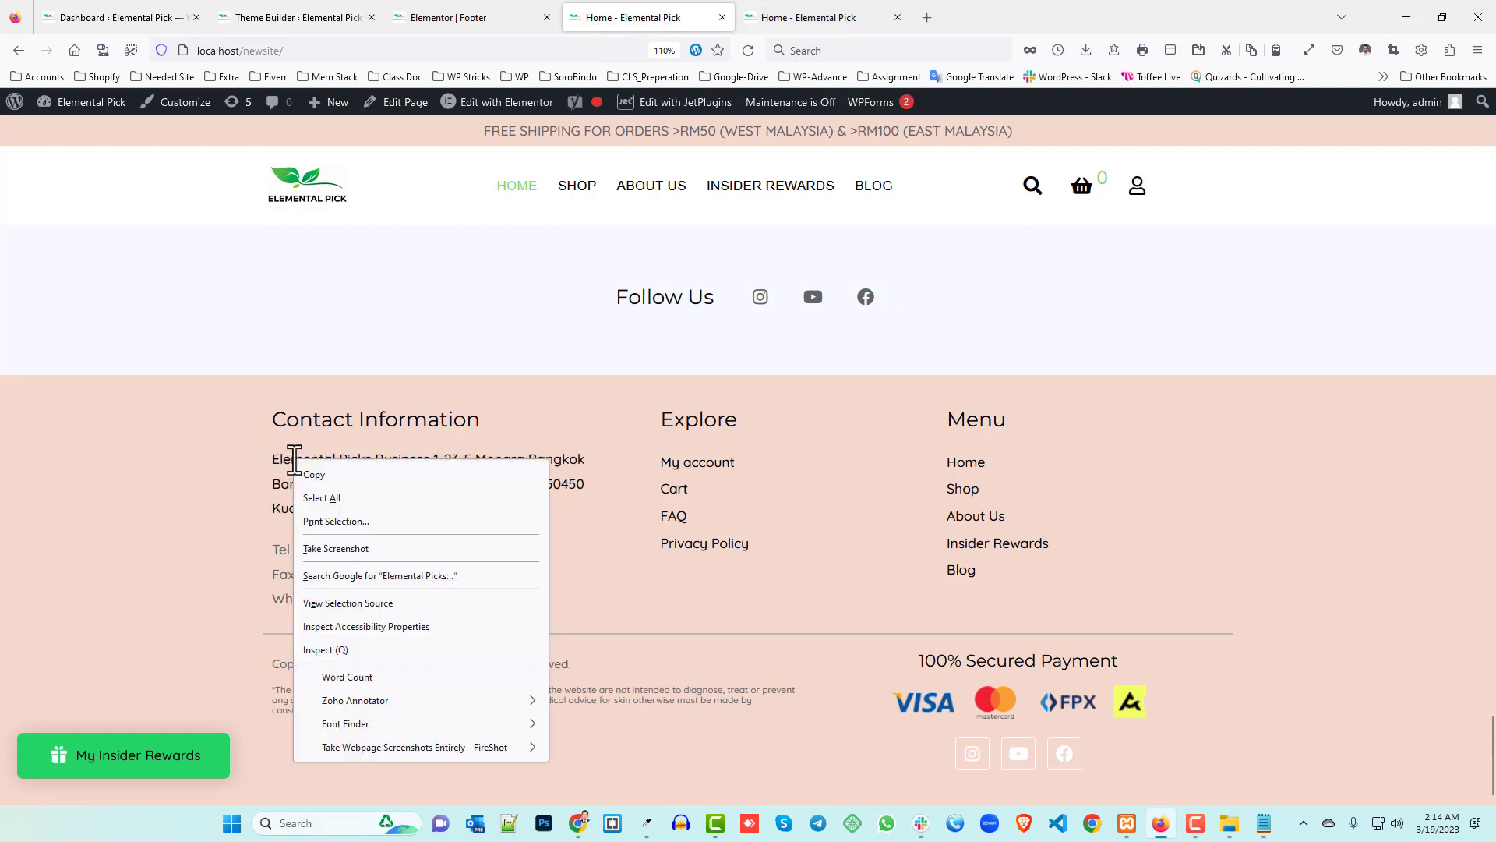
pyautogui.click(335, 480)
pyautogui.click(547, 11)
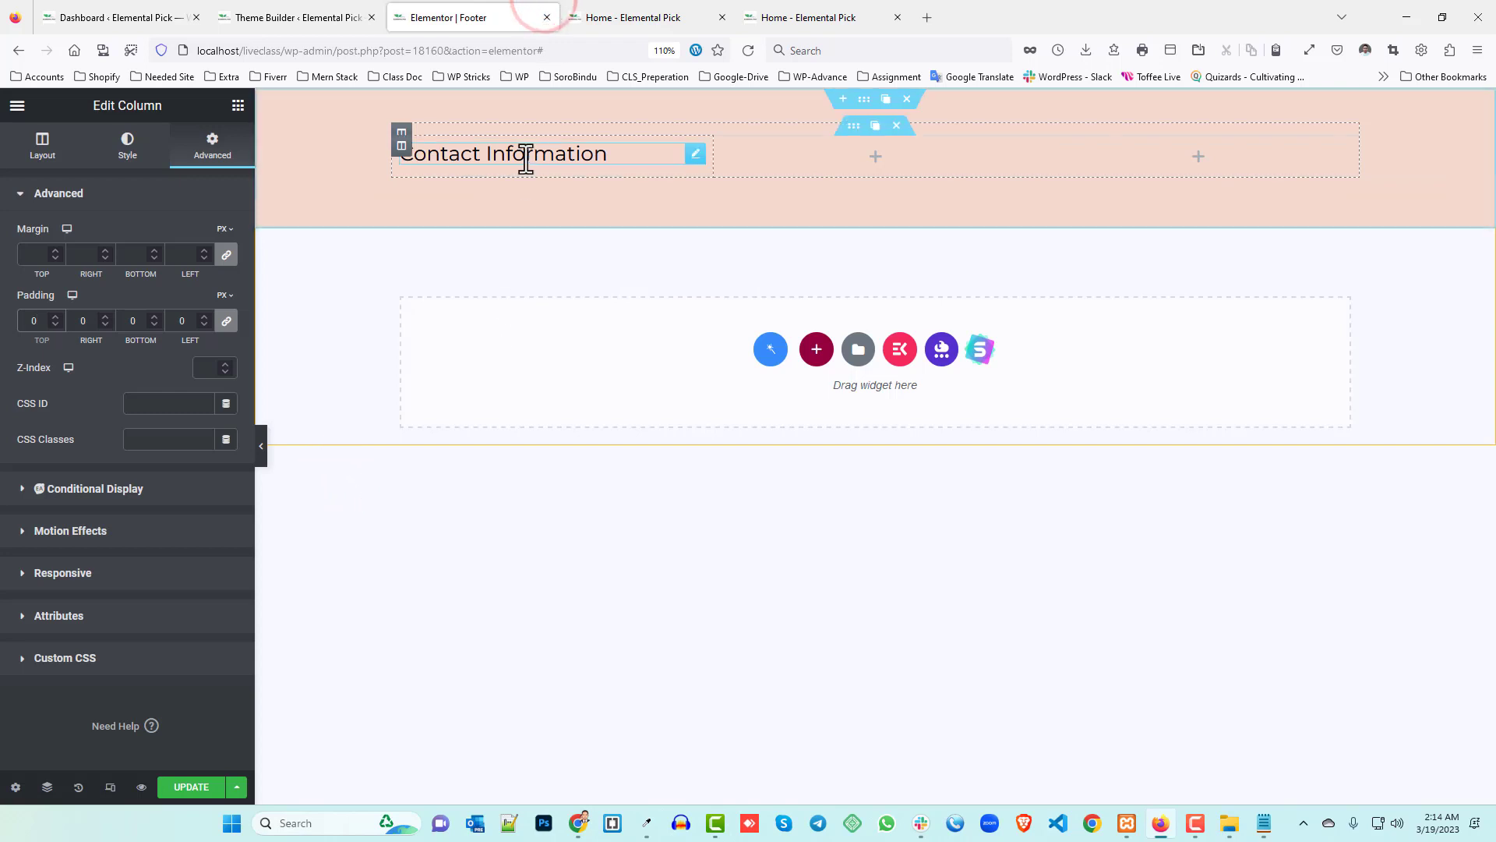
pyautogui.click(237, 105)
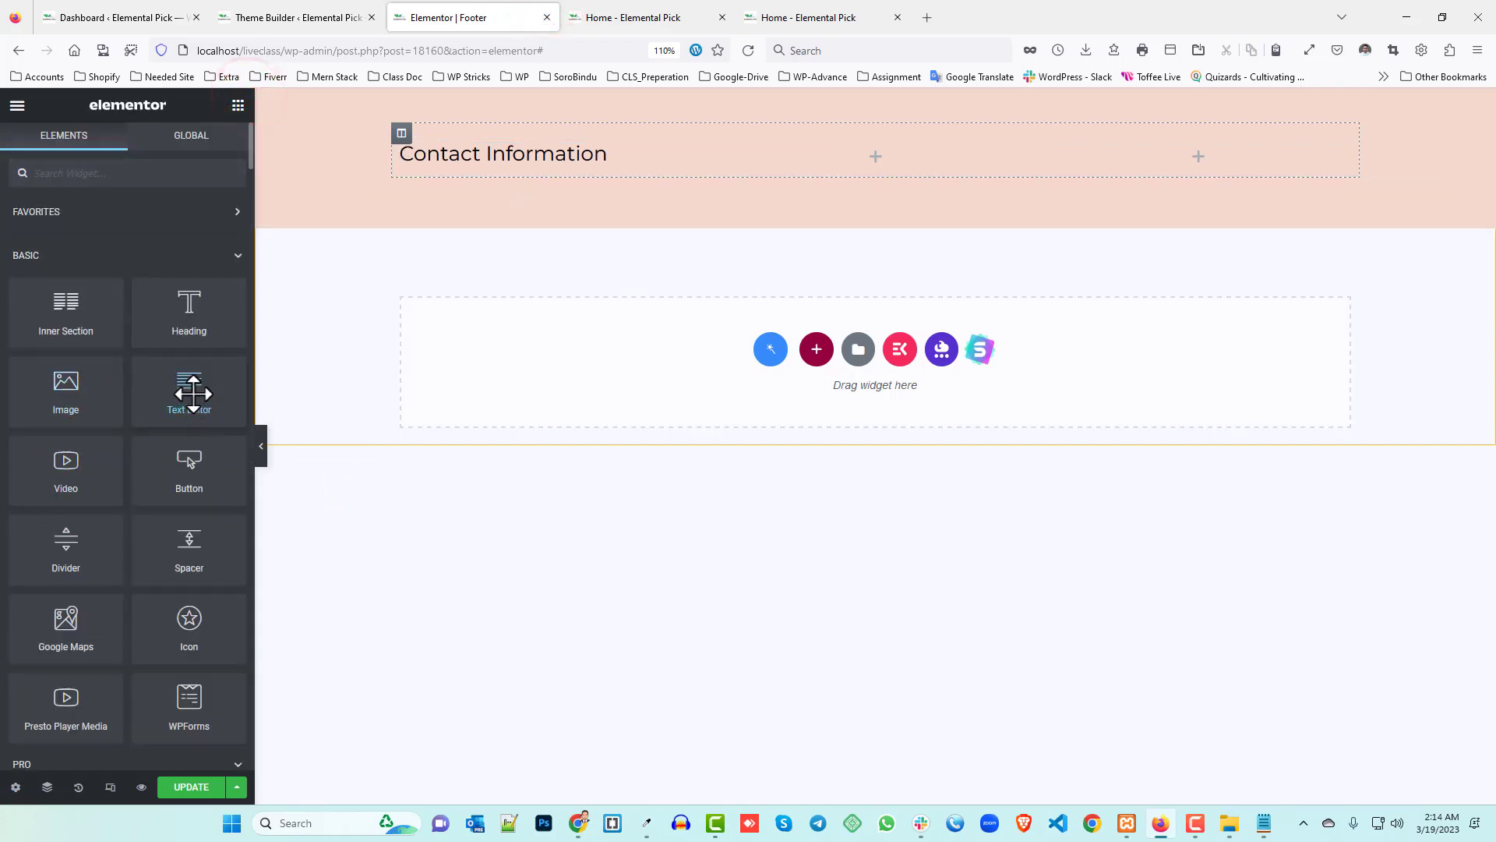
pyautogui.moveTo(188, 390); pyautogui.dragTo(524, 166)
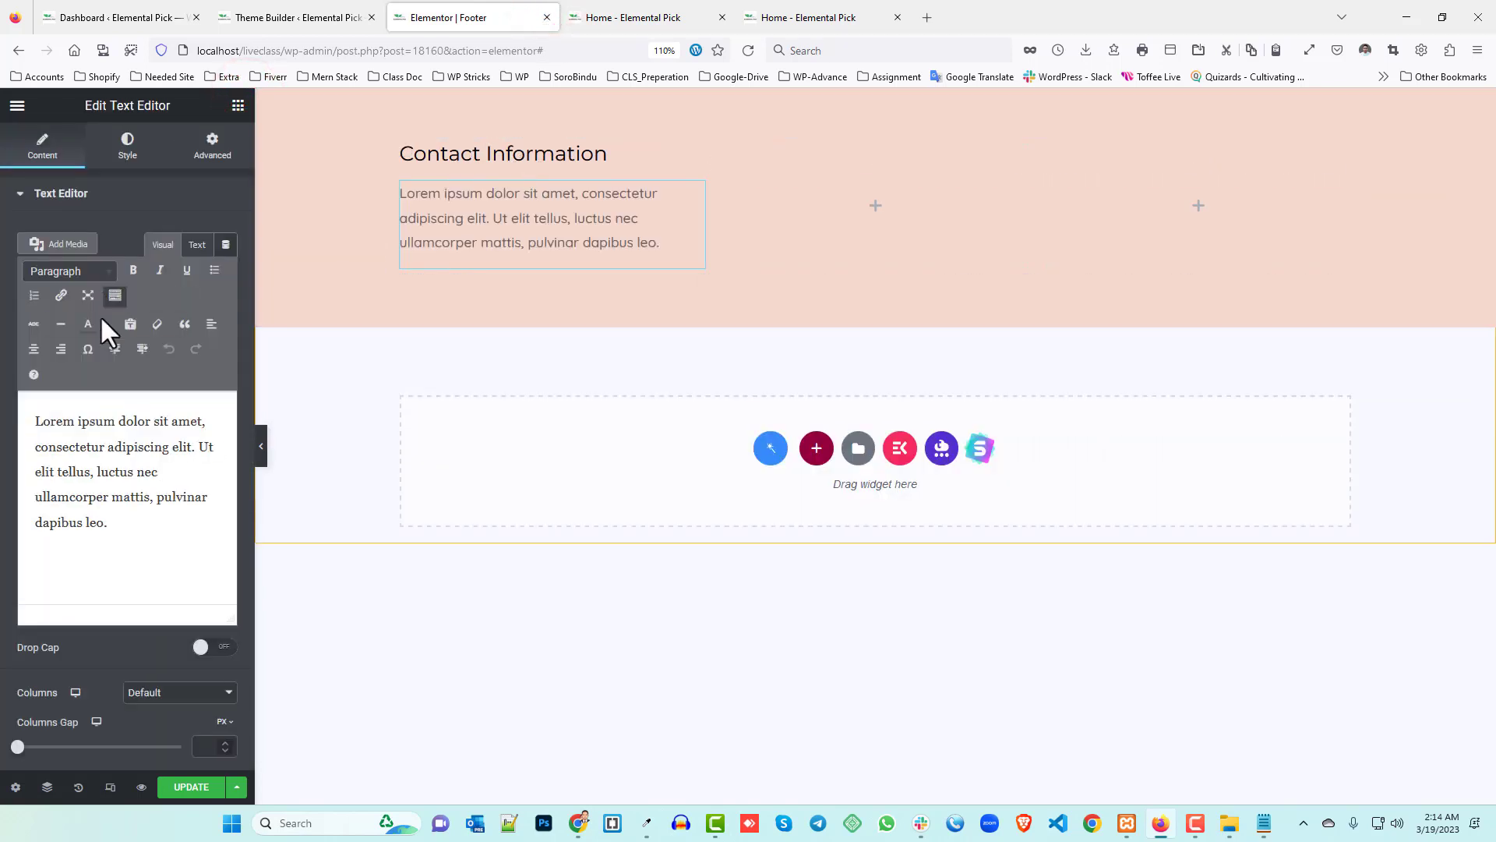
pyautogui.tripleClick(123, 535)
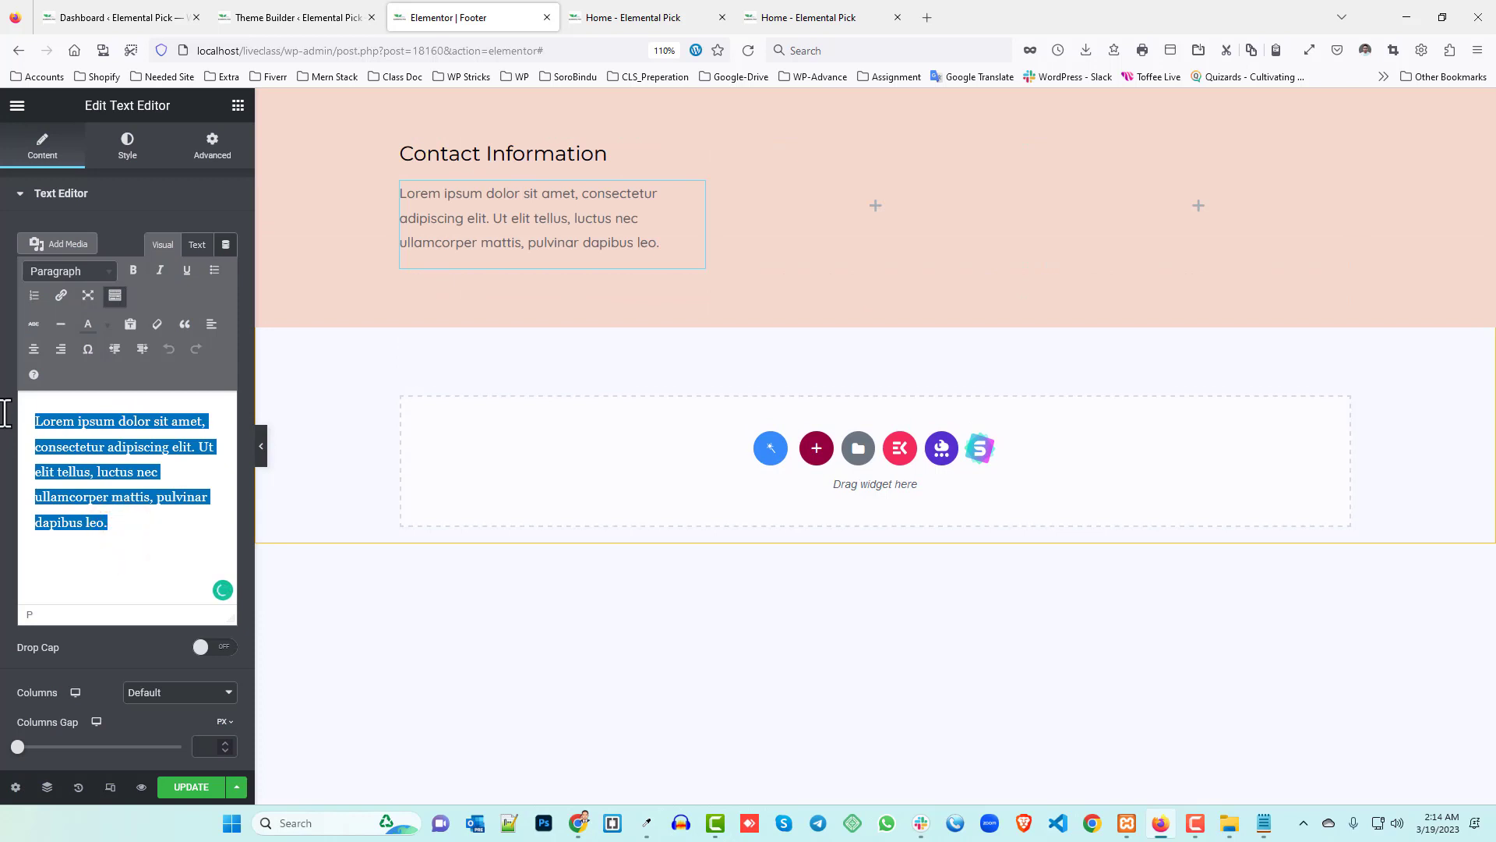
pyautogui.hotkey('ctrl', 'v')
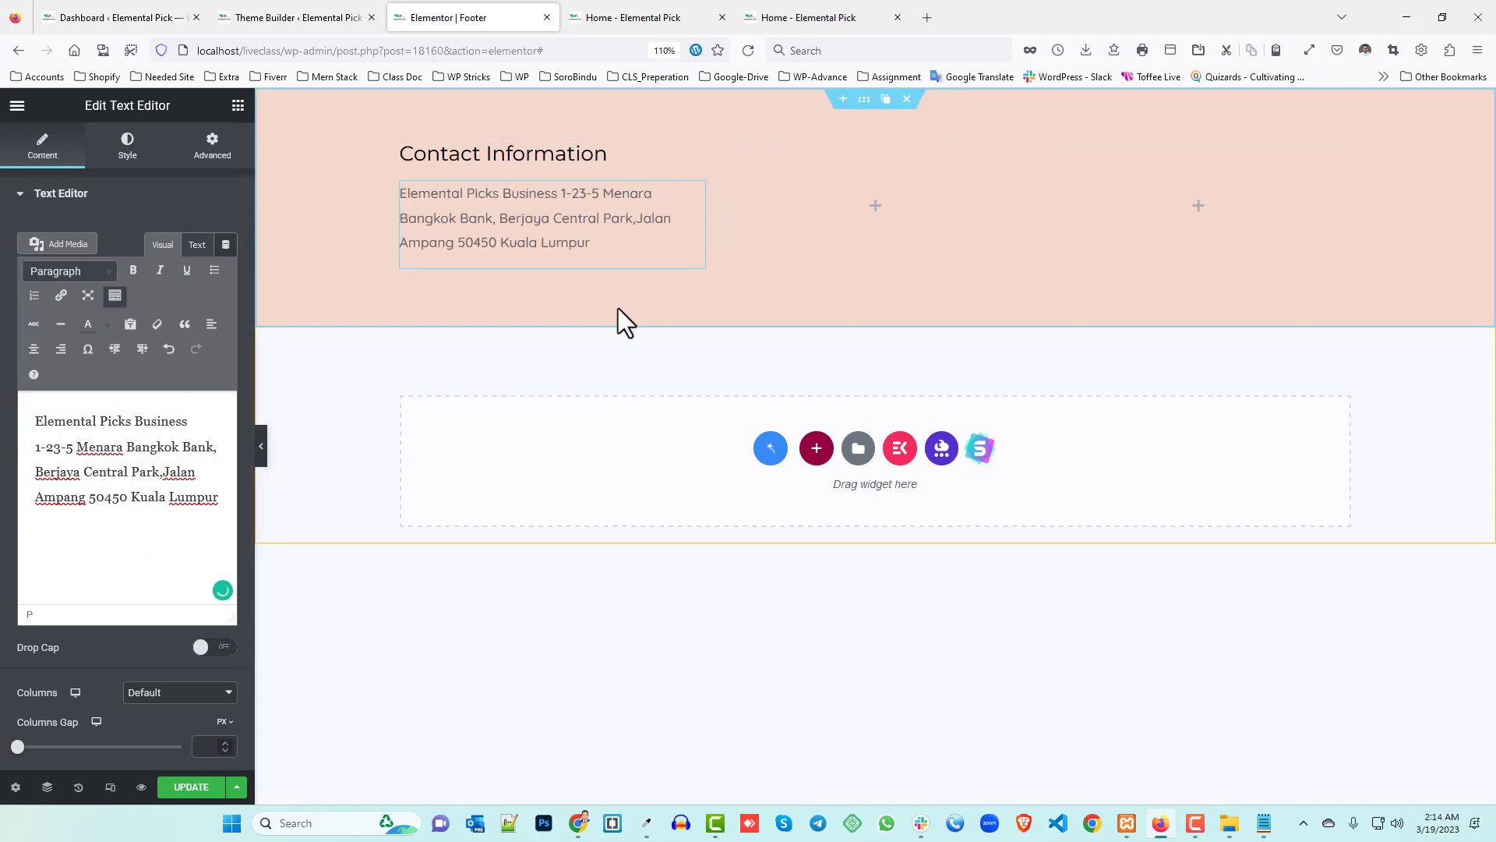
# - Add a second Text Editor widget below the address and replace its sample text with the telephone, fax and WhatsApp lines copied from the newsite footer
pyautogui.click(646, 11)
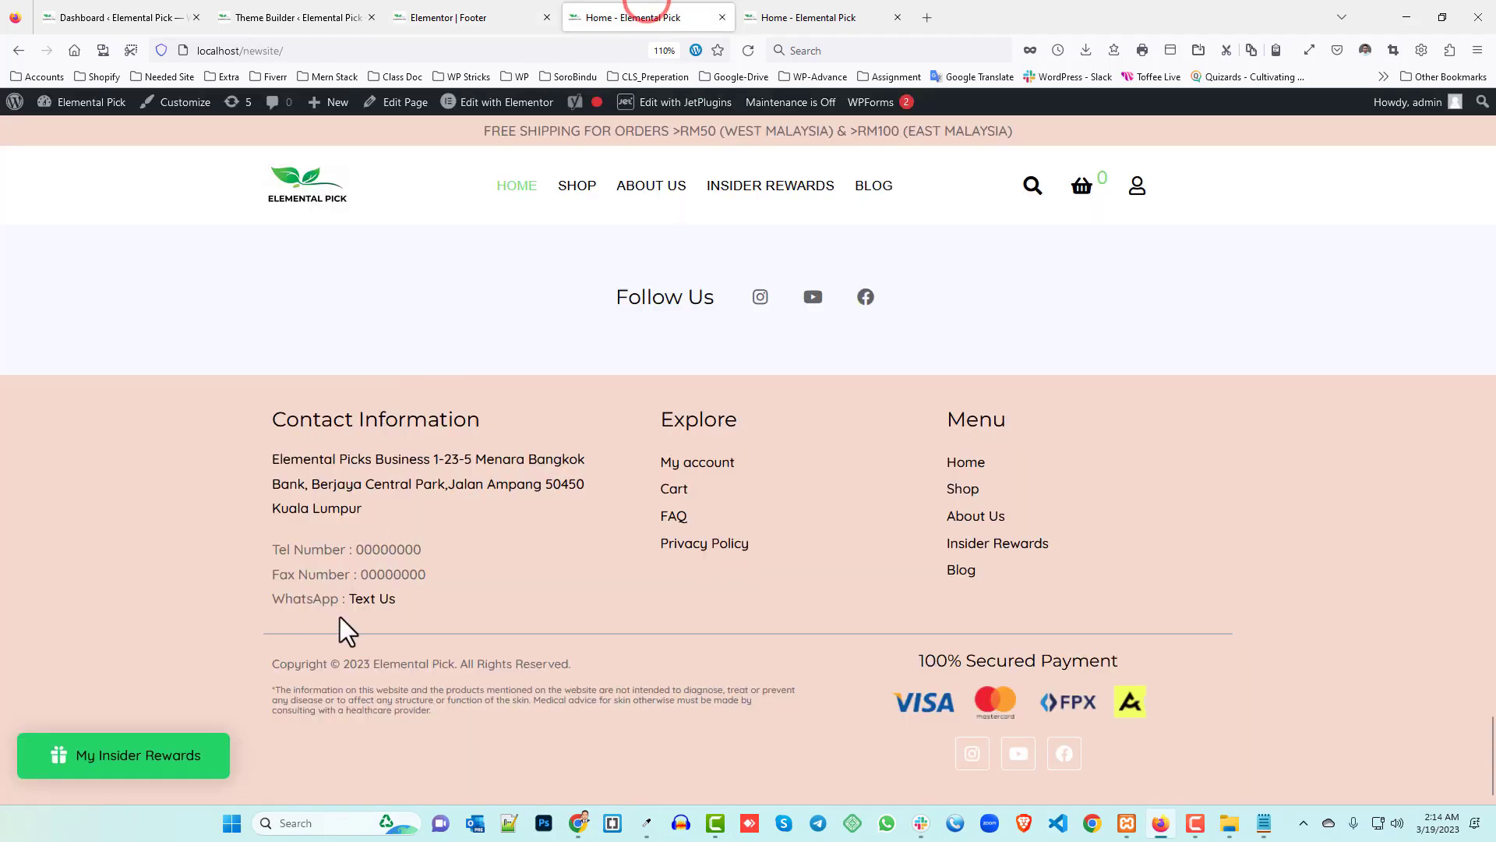
pyautogui.moveTo(273, 546)
pyautogui.mouseDown()
pyautogui.moveTo(400, 610)
pyautogui.moveTo(432, 608)
pyautogui.moveTo(280, 551)
pyautogui.mouseUp()
pyautogui.click(432, 605)
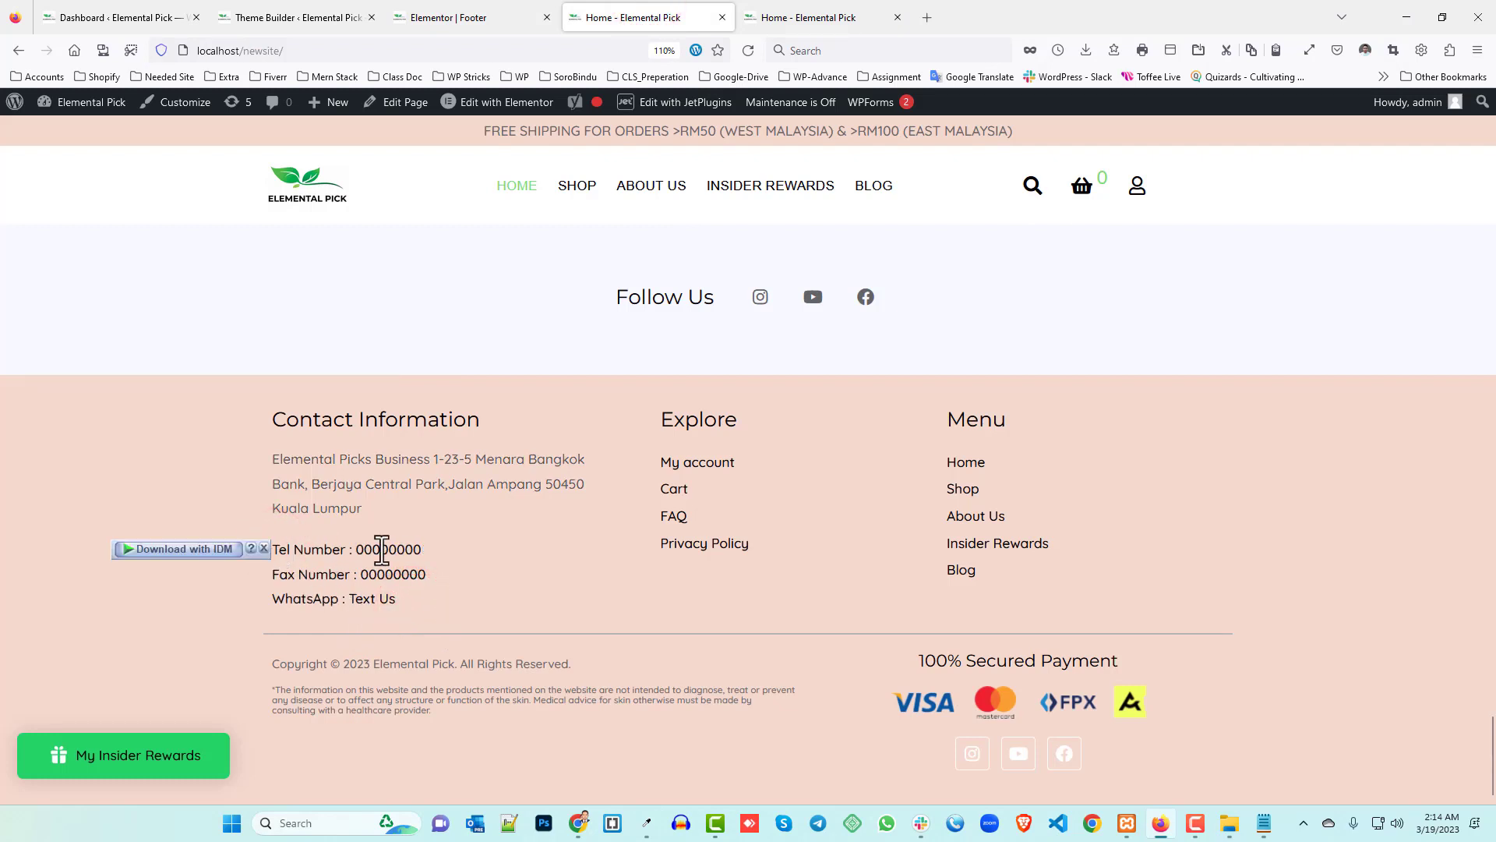
pyautogui.click(461, 13)
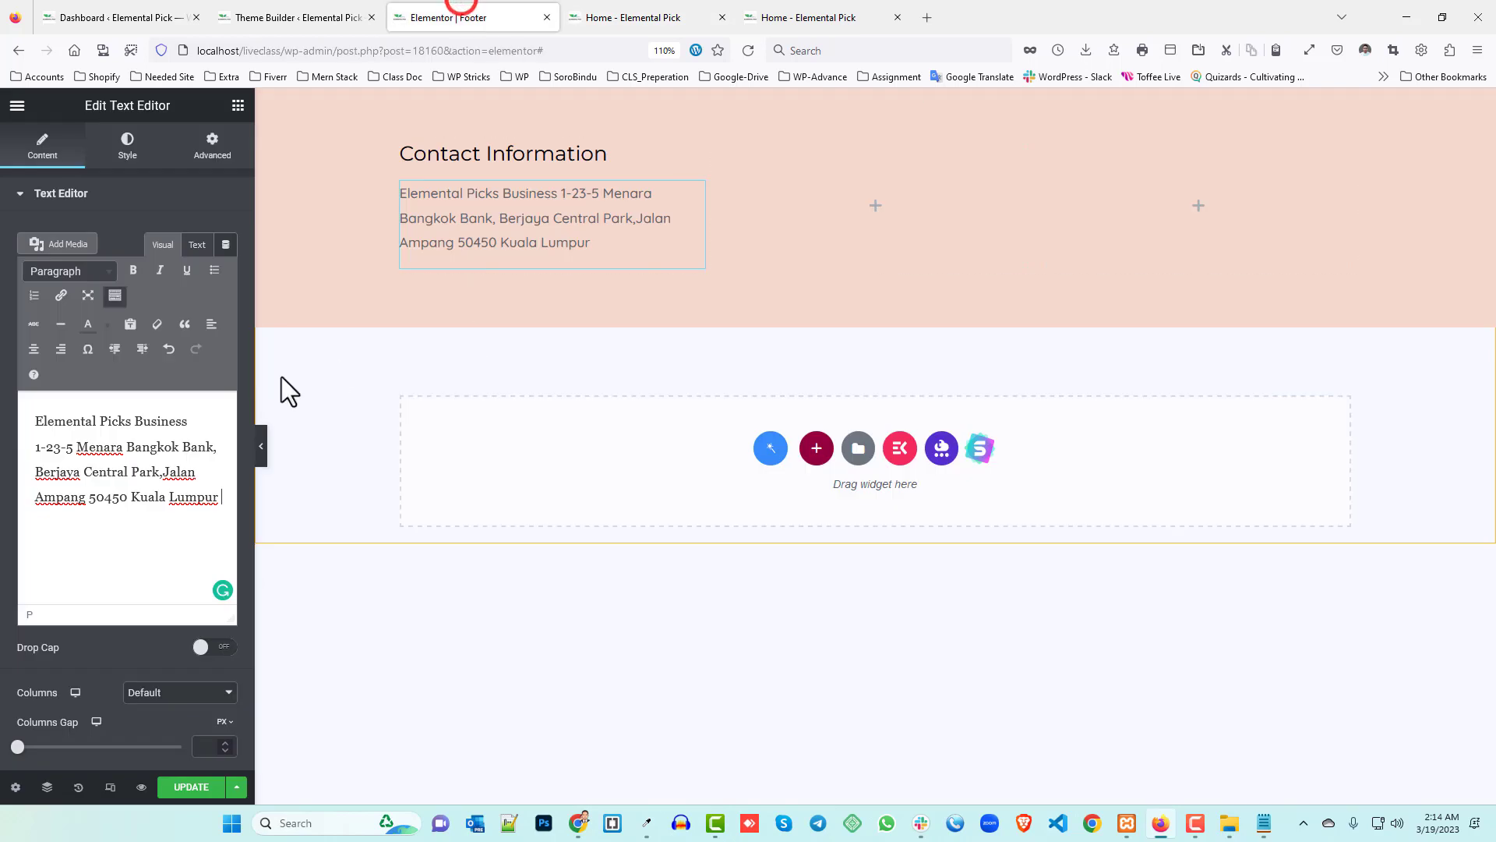
pyautogui.click(237, 105)
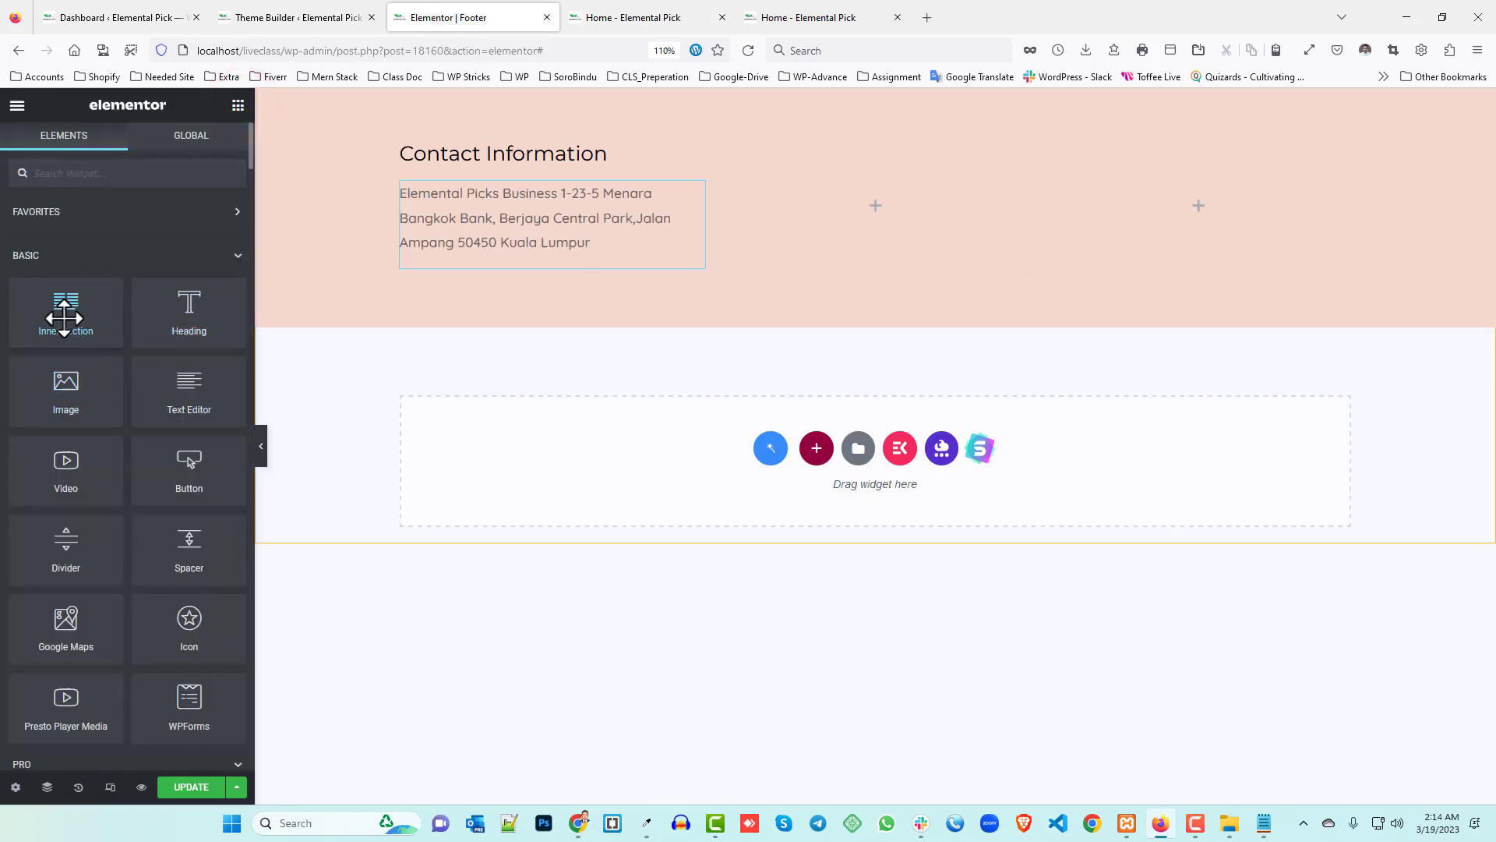
pyautogui.moveTo(173, 384); pyautogui.dragTo(515, 269)
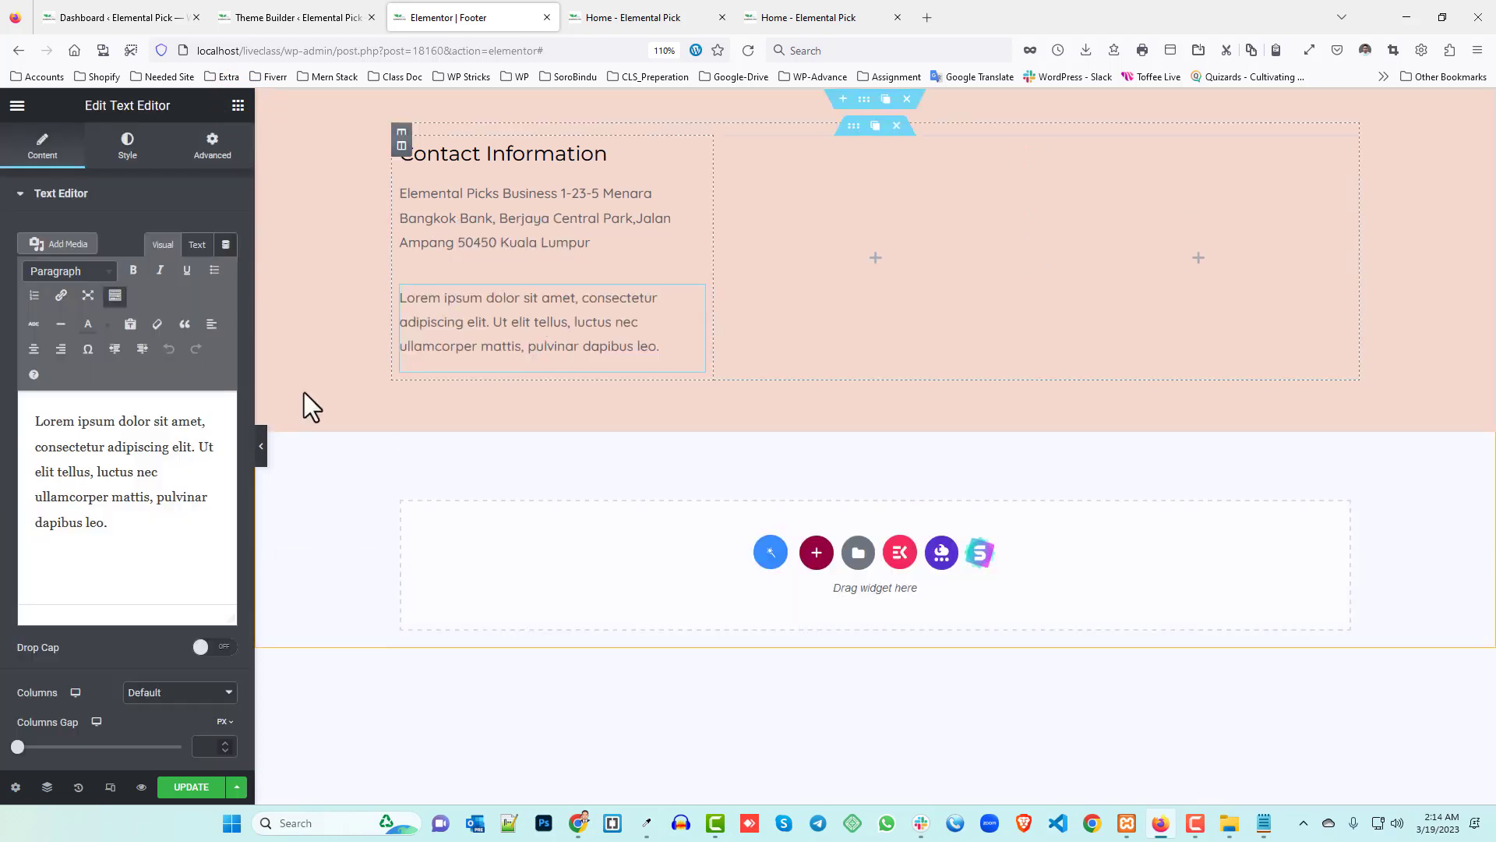
pyautogui.tripleClick(135, 532)
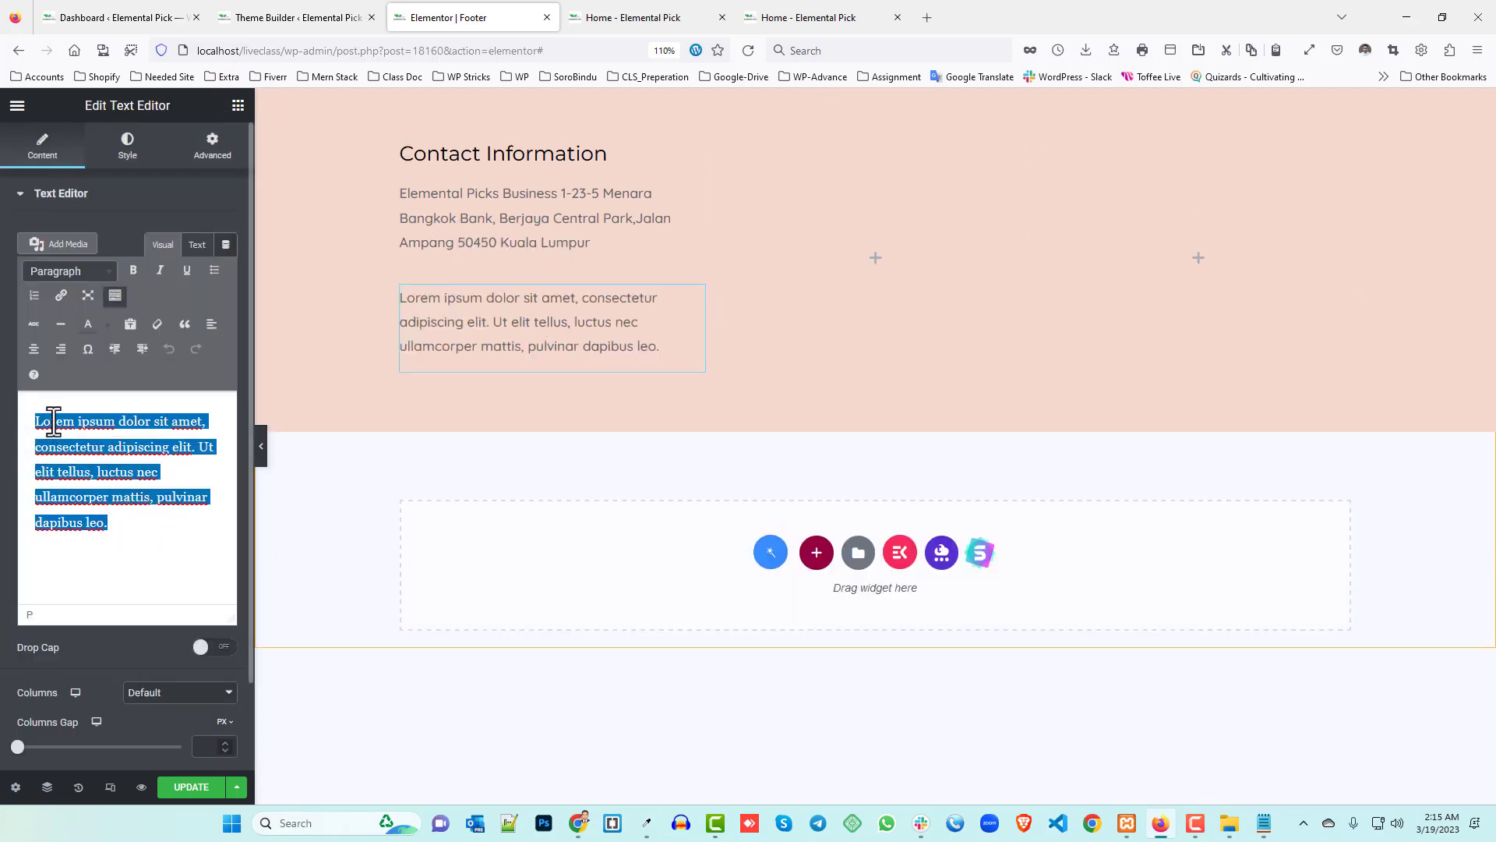
pyautogui.hotkey('ctrl', 'v')
# - Examine the HTML of the WhatsApp Text Us link in the contact text, including its wasap.my address and phone number part
pyautogui.click(171, 499)
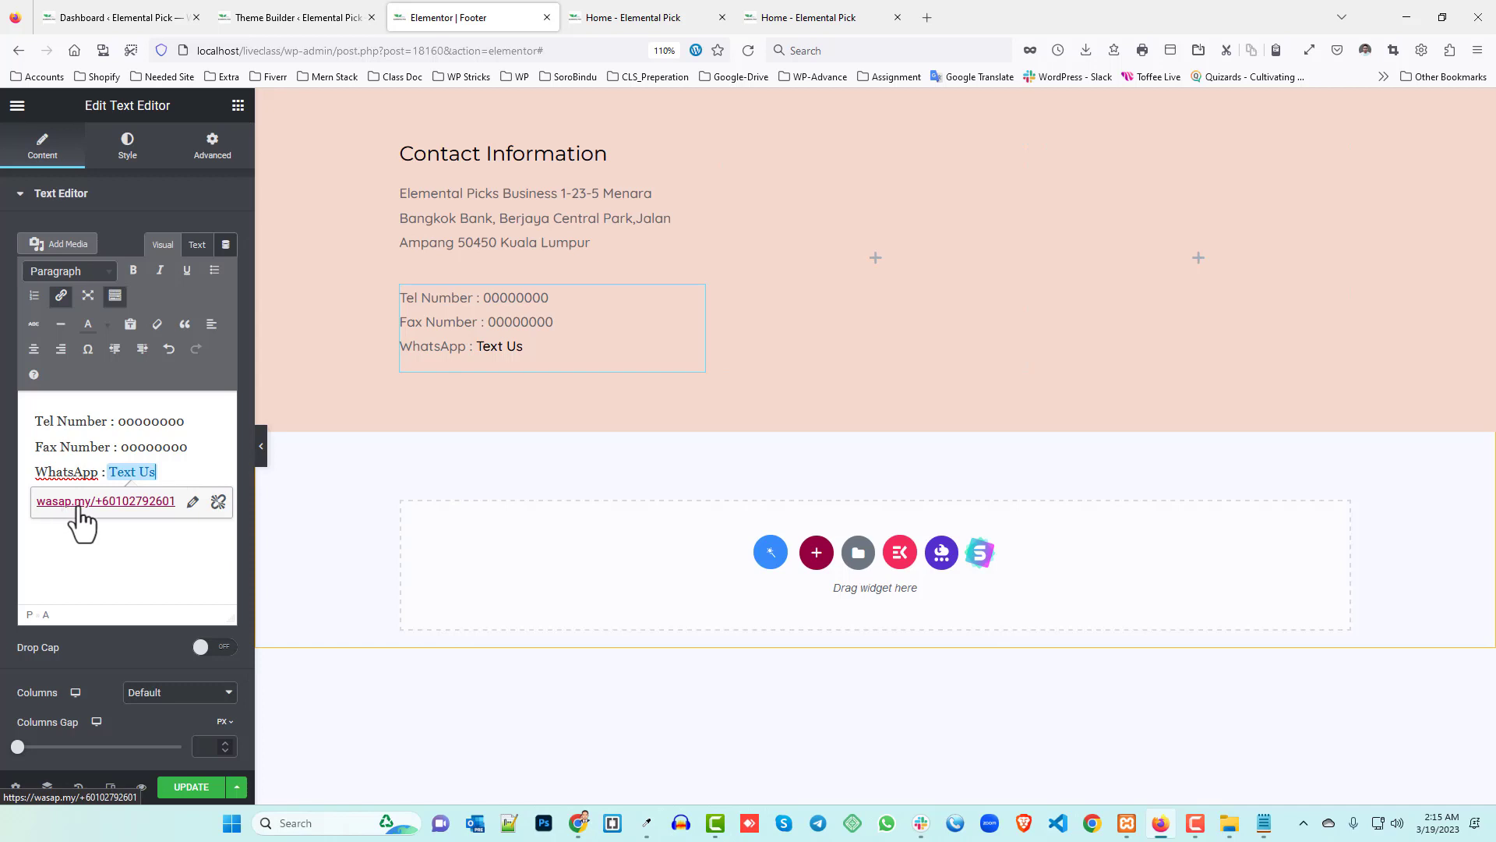
pyautogui.click(197, 243)
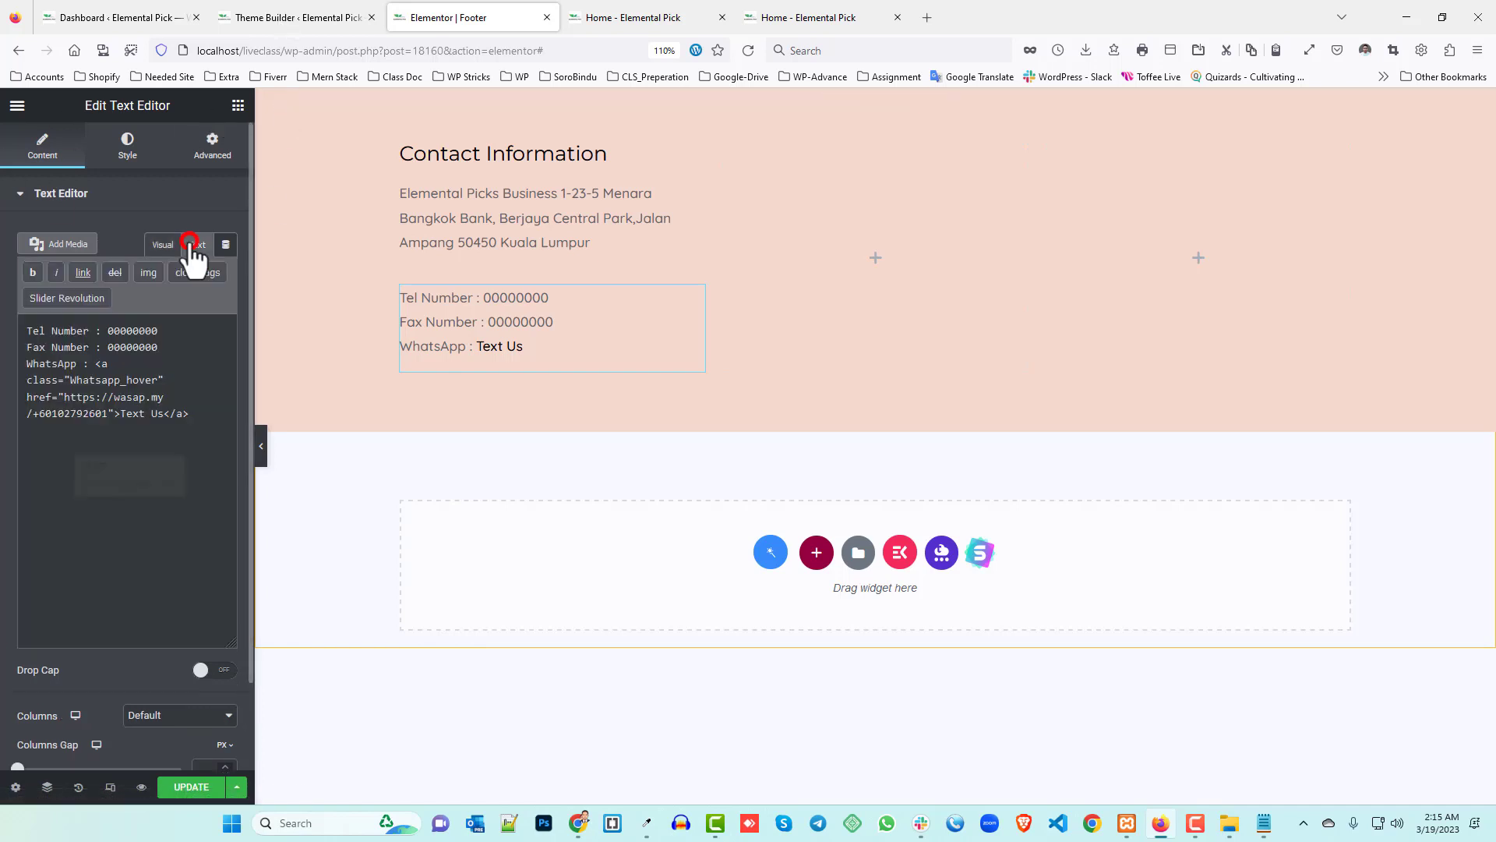
pyautogui.moveTo(24, 396); pyautogui.dragTo(99, 398)
pyautogui.click(123, 398)
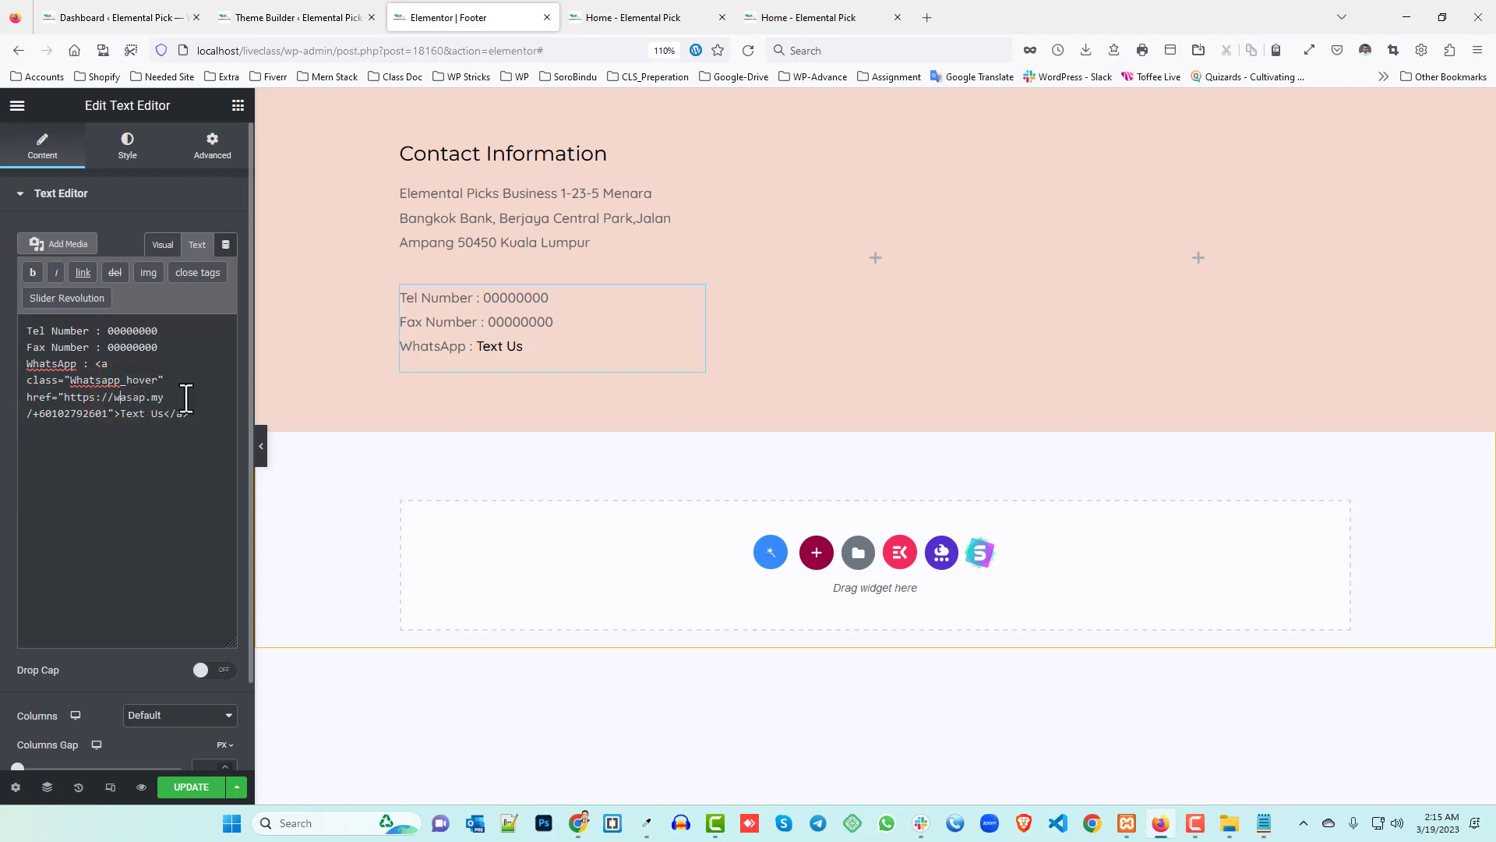
pyautogui.moveTo(177, 396); pyautogui.dragTo(117, 414)
pyautogui.click(153, 458)
pyautogui.moveTo(113, 397)
pyautogui.mouseDown()
pyautogui.moveTo(139, 397)
pyautogui.moveTo(123, 395)
pyautogui.mouseUp()
pyautogui.moveTo(33, 413); pyautogui.dragTo(101, 414)
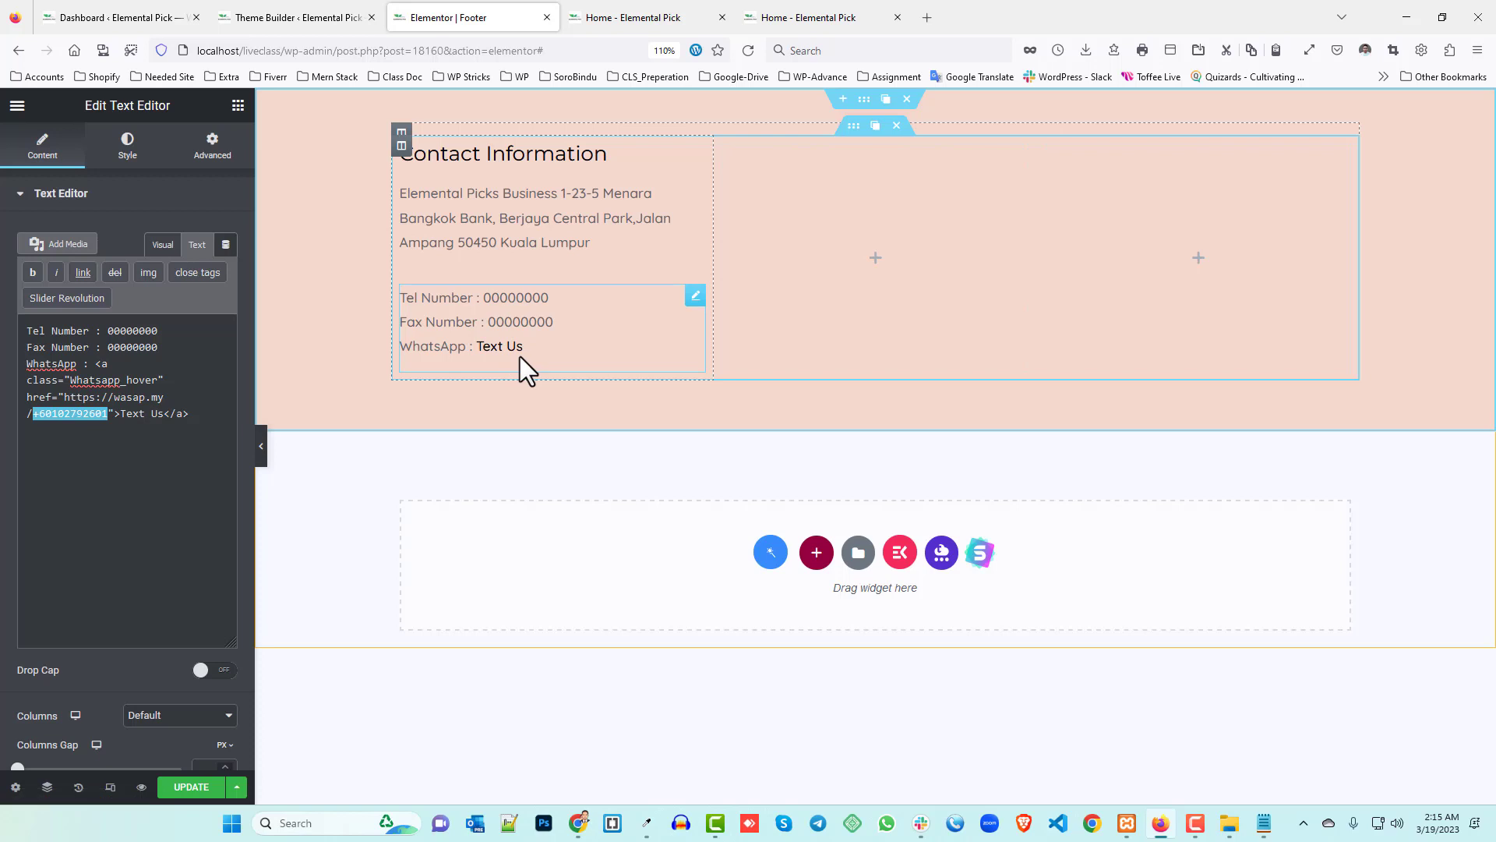
pyautogui.click(68, 456)
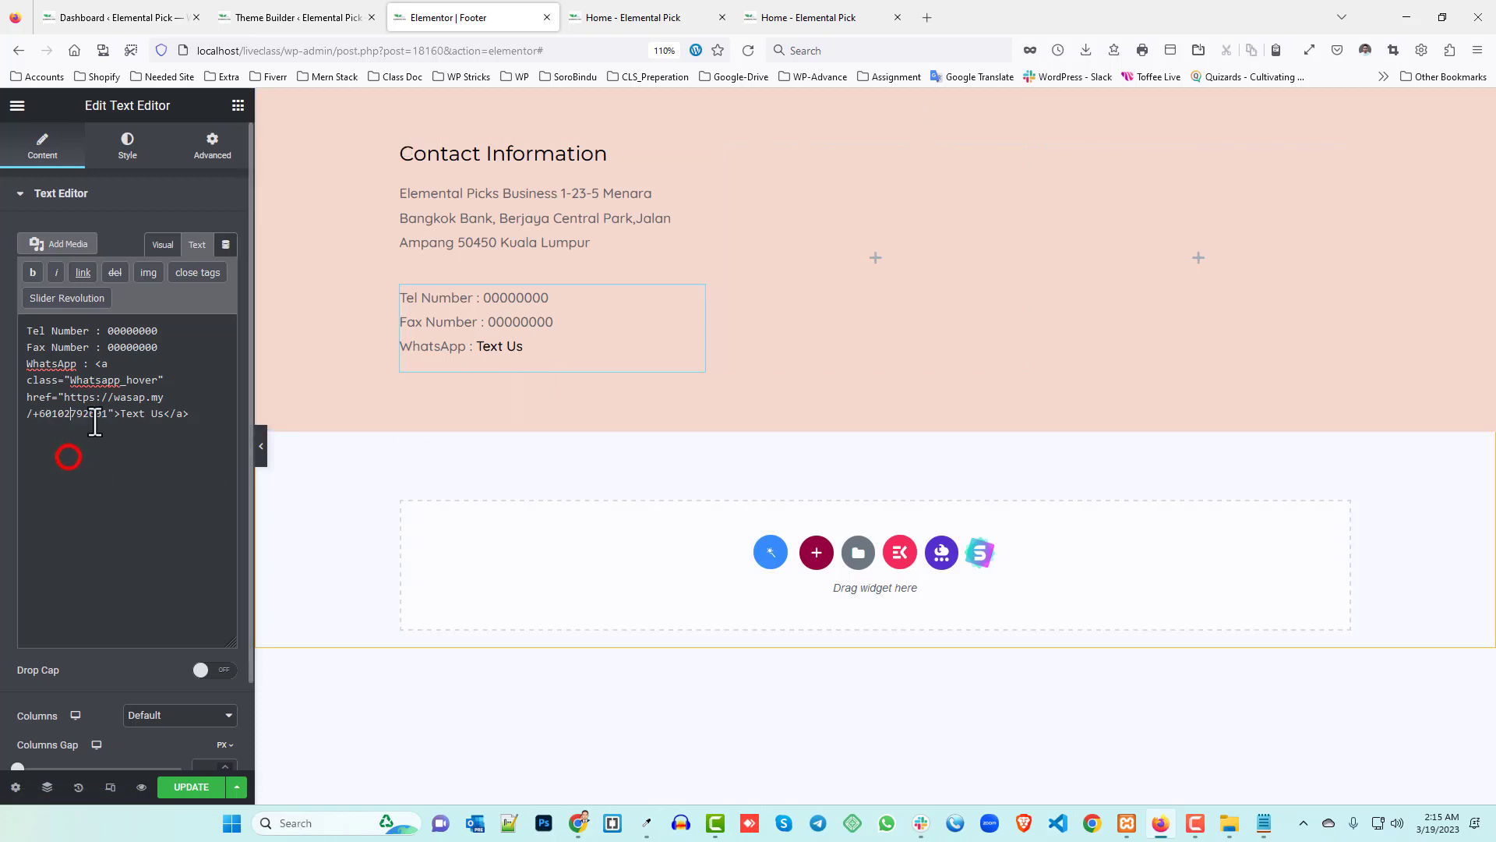
# - Check the newsite footer's Explore column, then duplicate the Contact Information heading and move the copy into the footer's second column
pyautogui.click(667, 7)
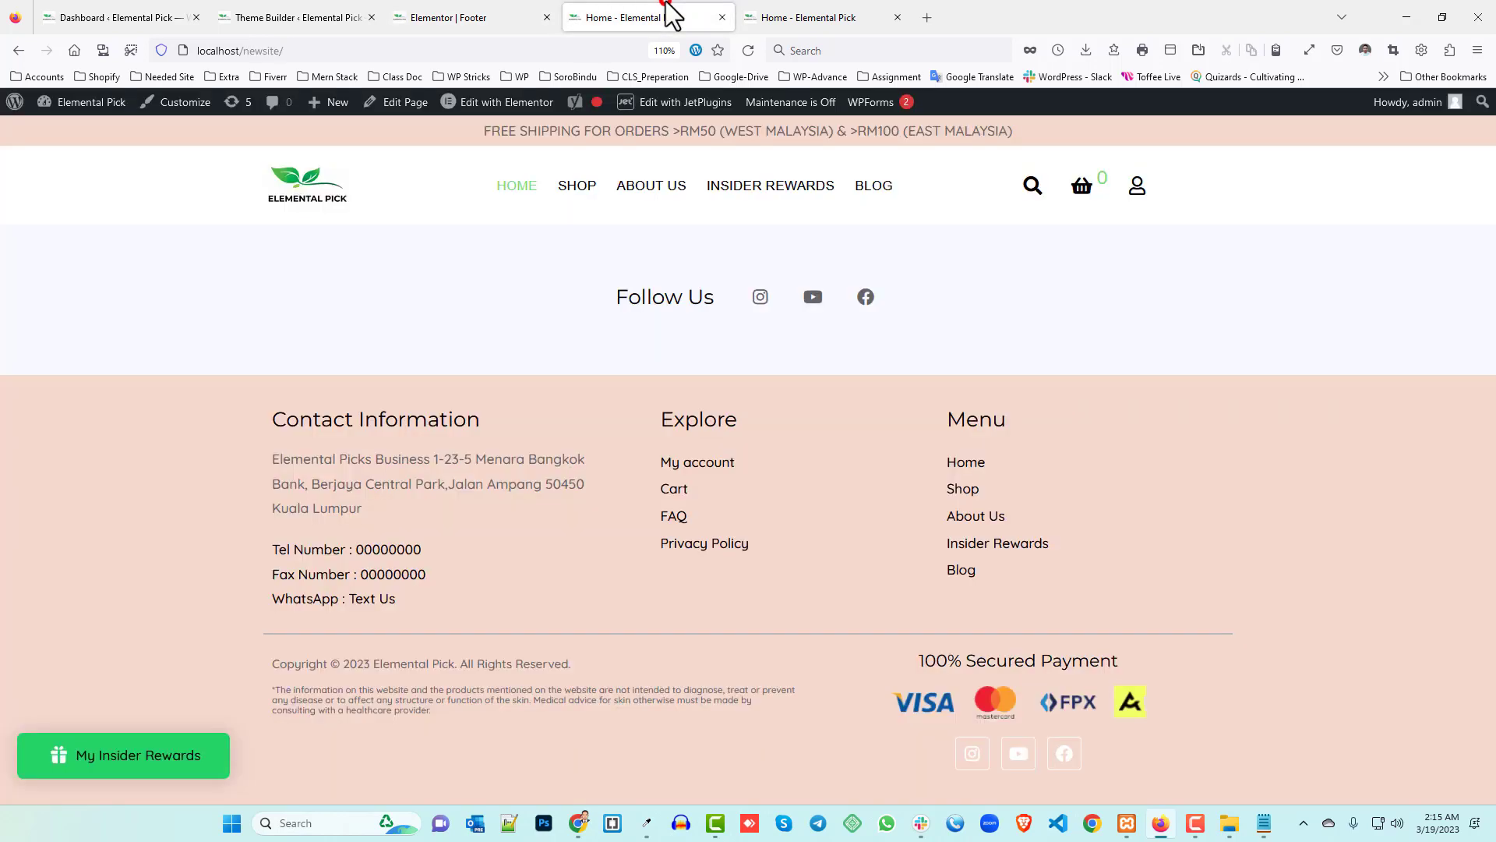
pyautogui.click(662, 417)
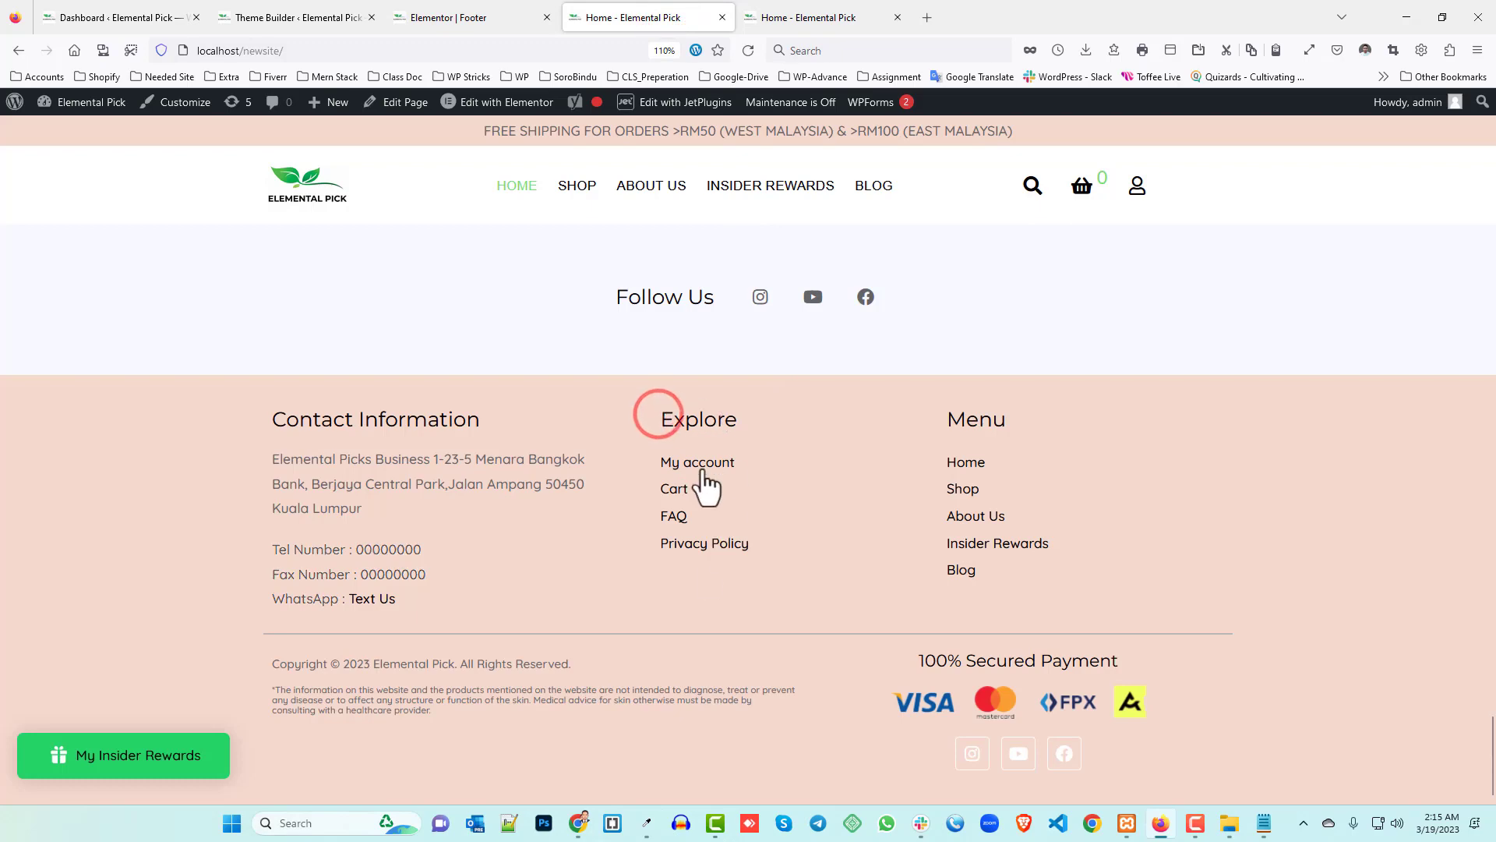
pyautogui.click(493, 12)
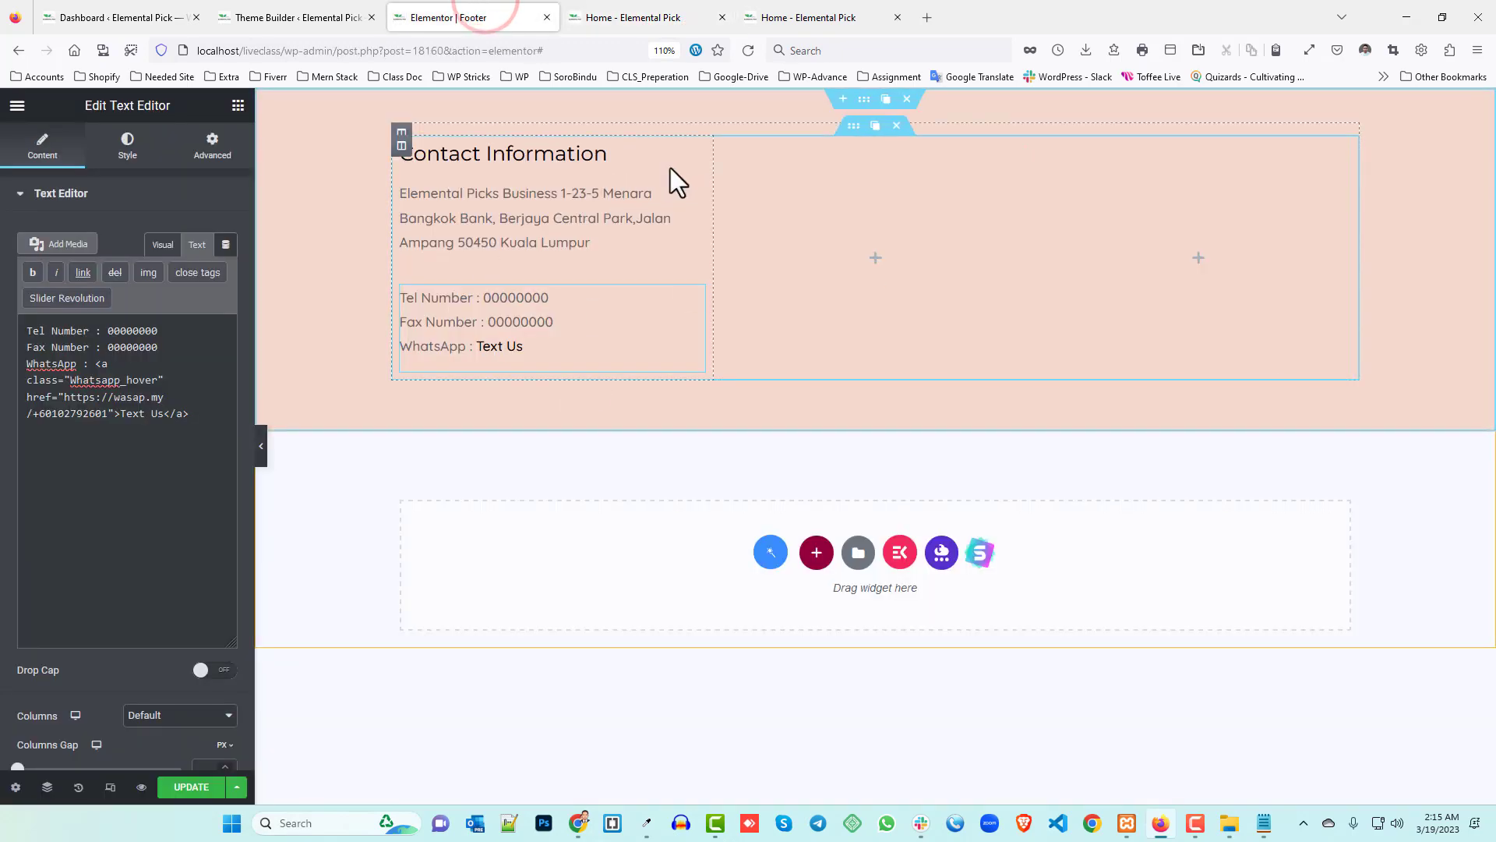
pyautogui.rightClick(695, 160)
pyautogui.click(717, 197)
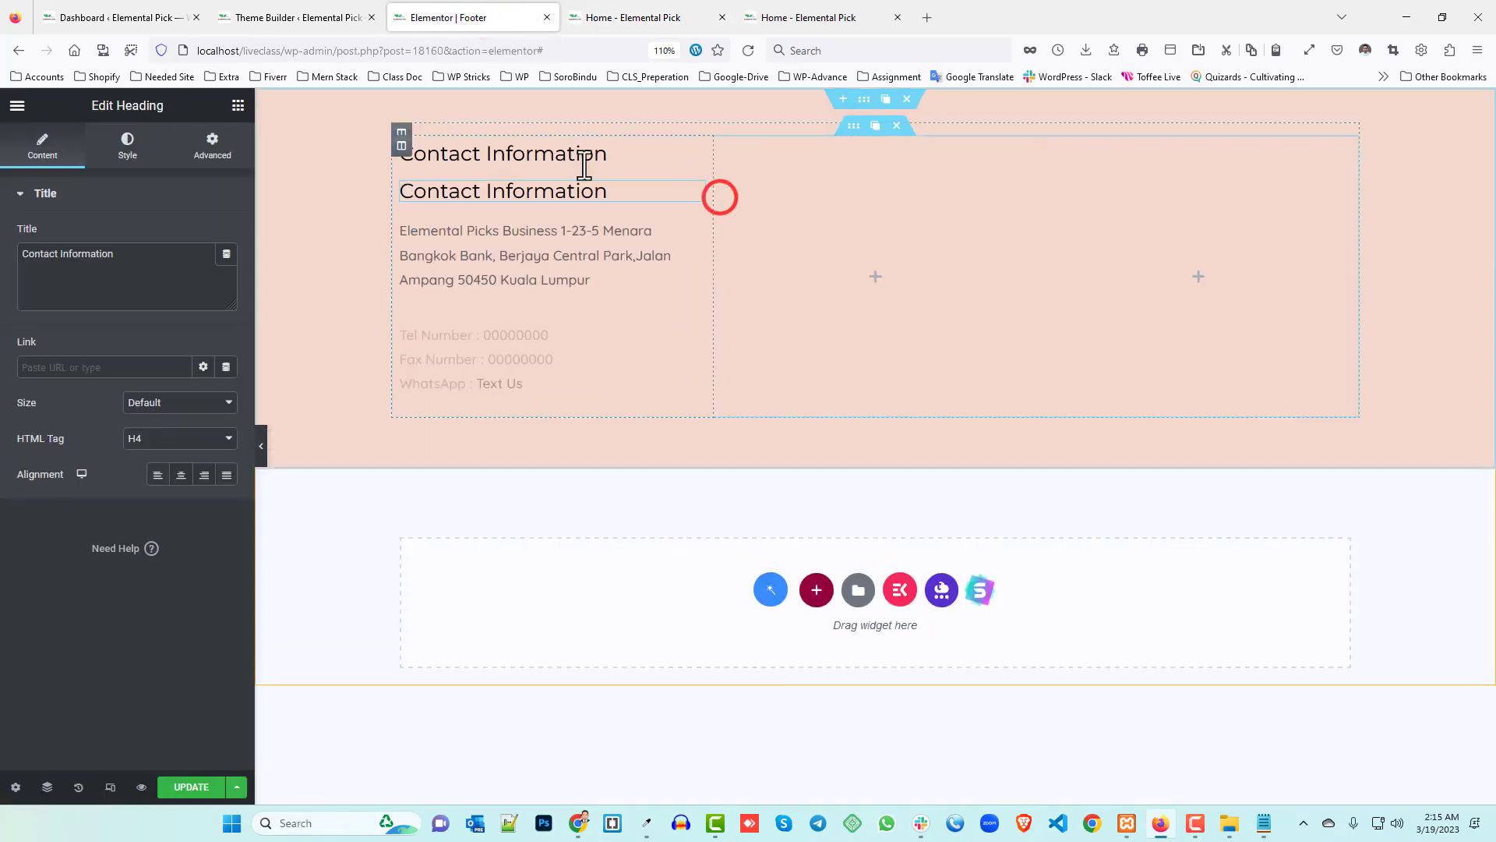
pyautogui.moveTo(694, 191); pyautogui.dragTo(881, 195)
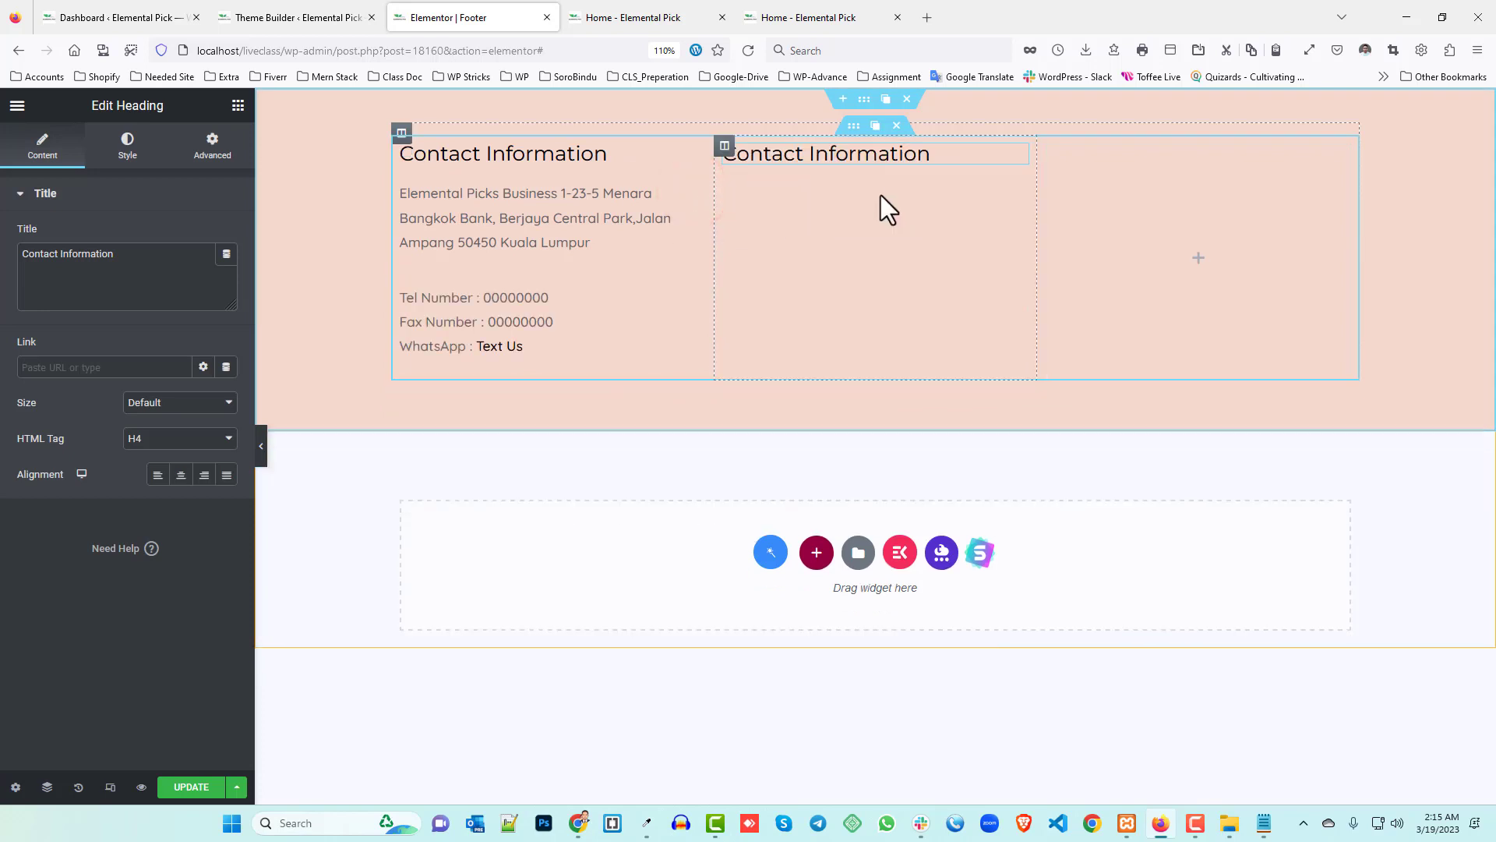
# - Replace the second column heading's title with Explore, copied from the newsite footer
pyautogui.click(646, 14)
pyautogui.moveTo(656, 428); pyautogui.dragTo(738, 428)
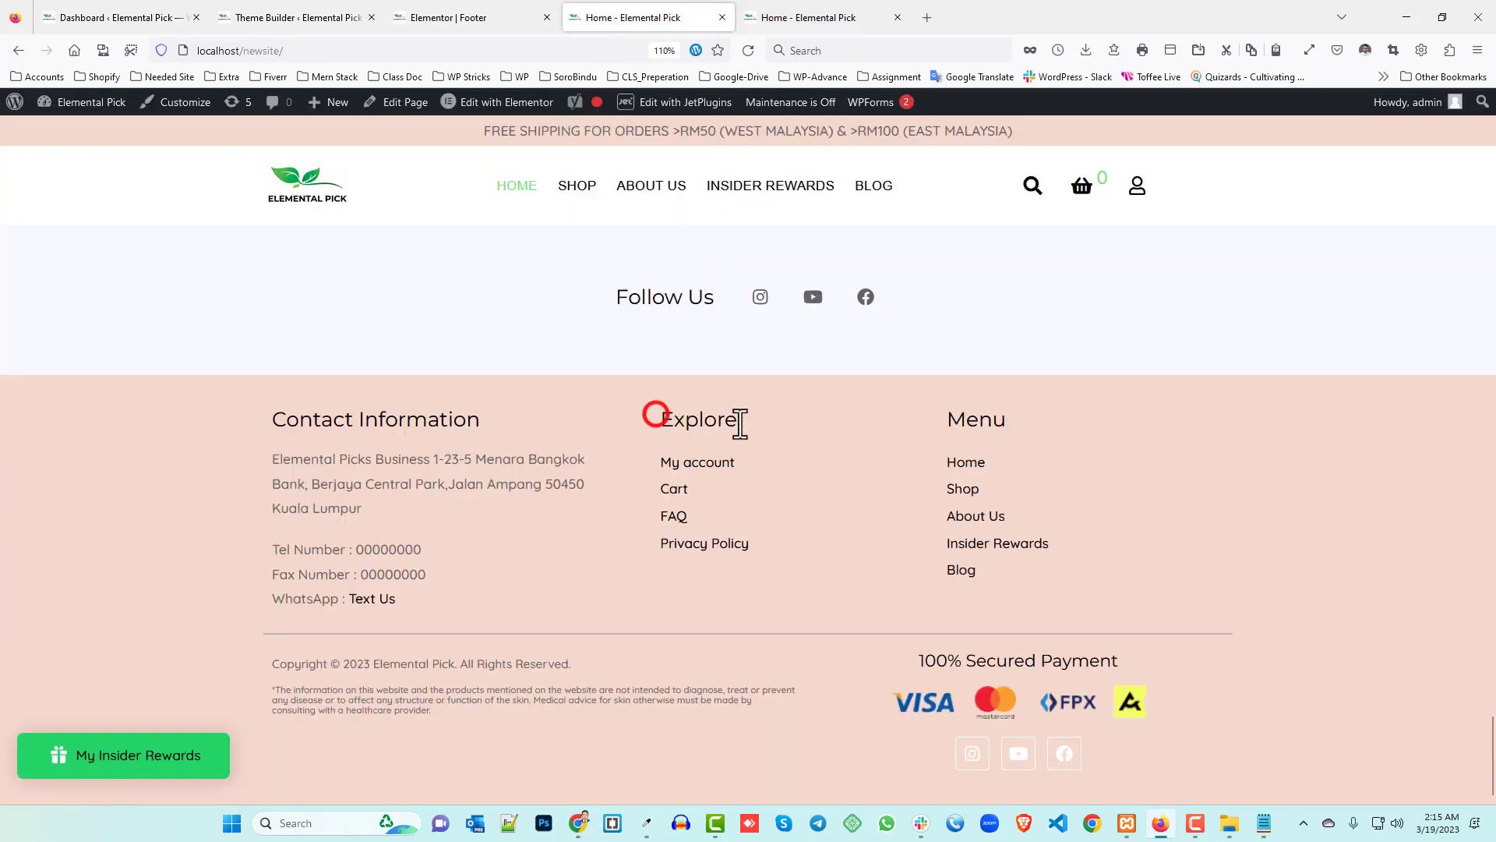
pyautogui.rightClick(733, 427)
pyautogui.click(767, 431)
pyautogui.click(467, 17)
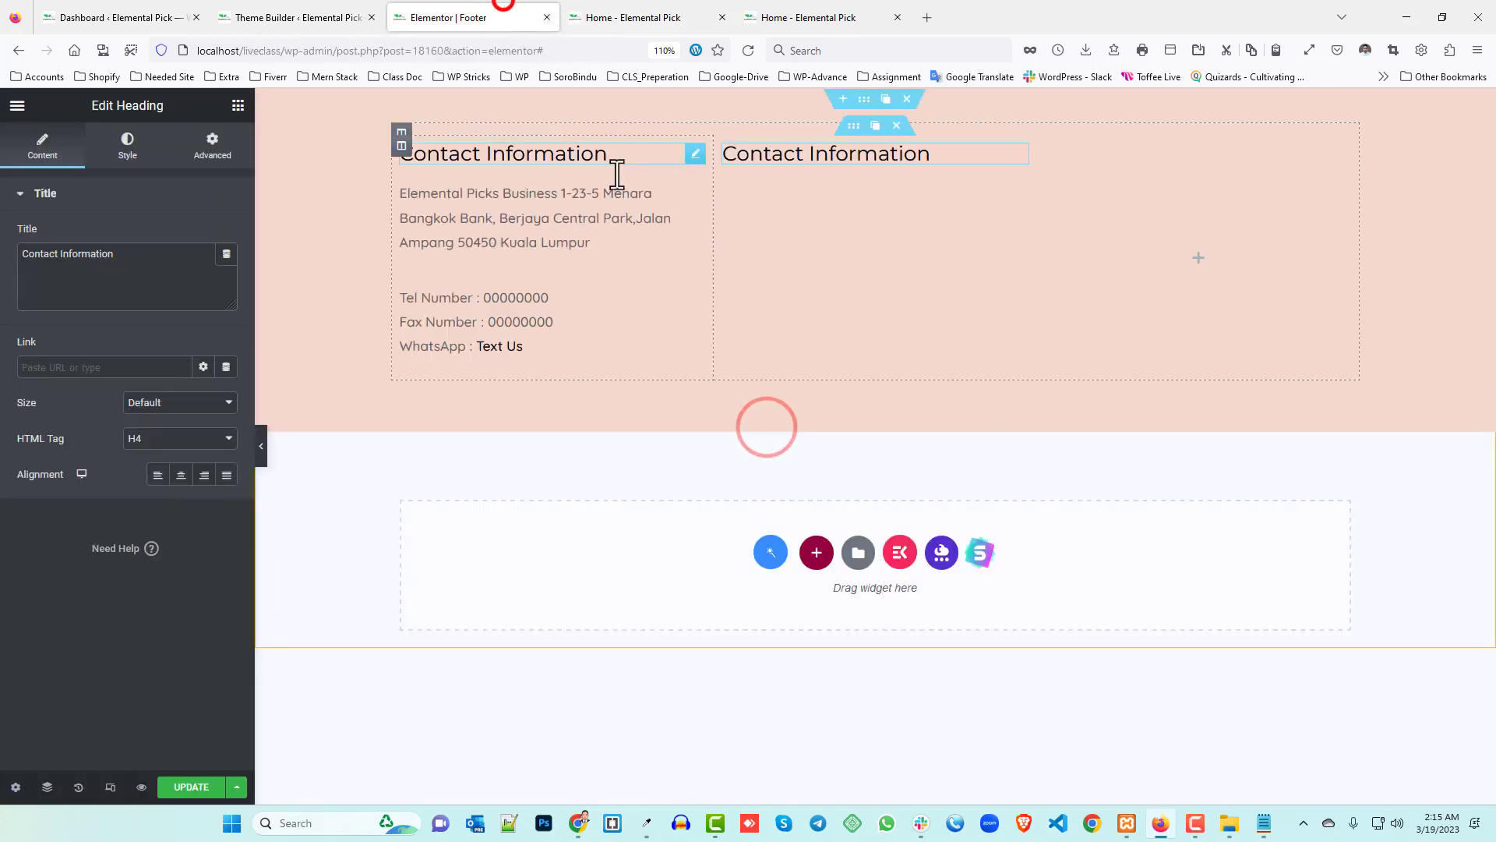
pyautogui.click(146, 257)
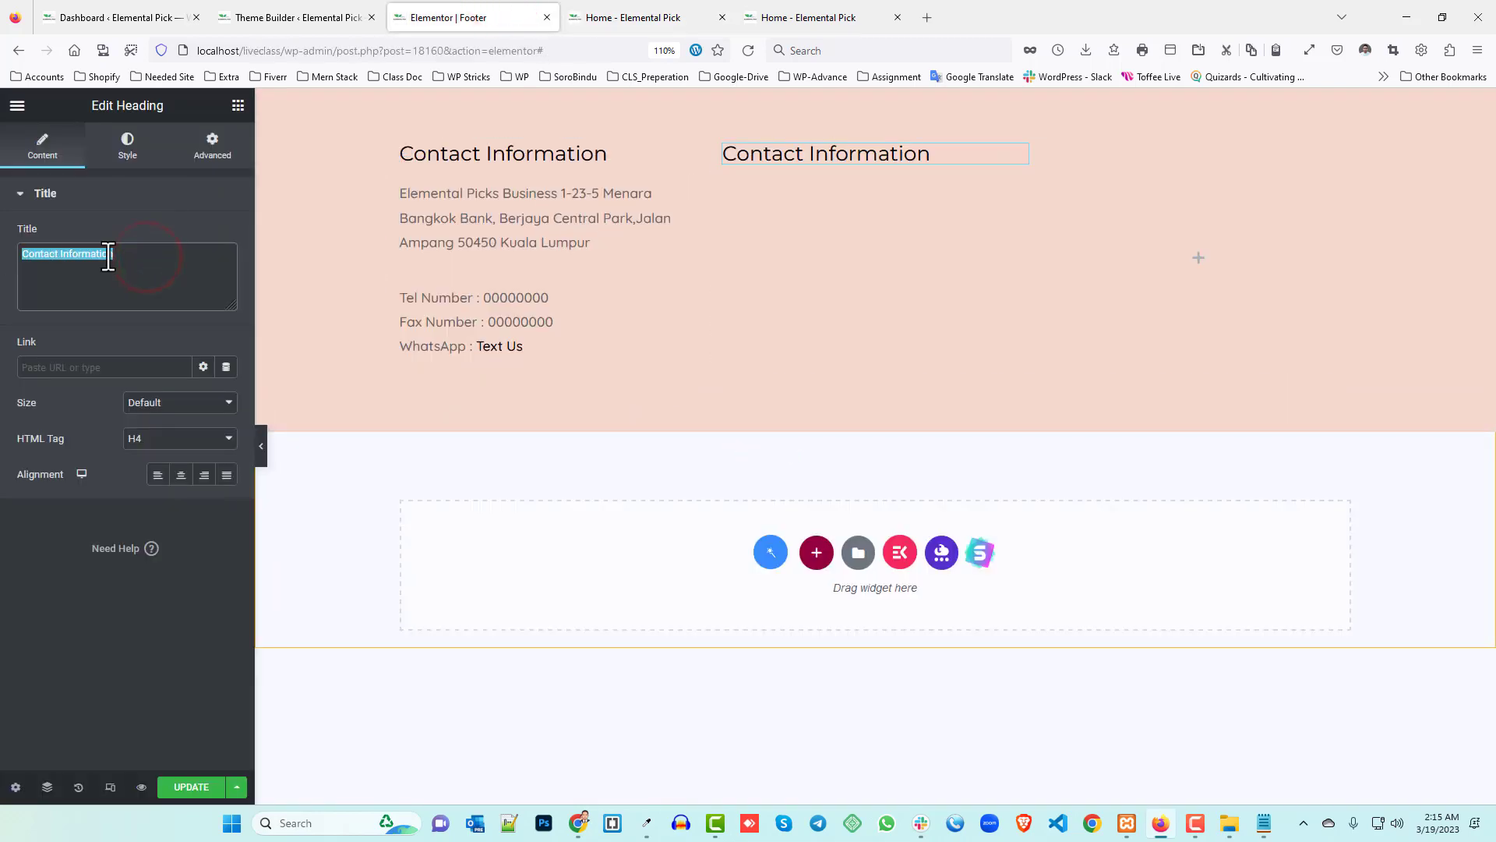
pyautogui.hotkey('ctrl', 'v')
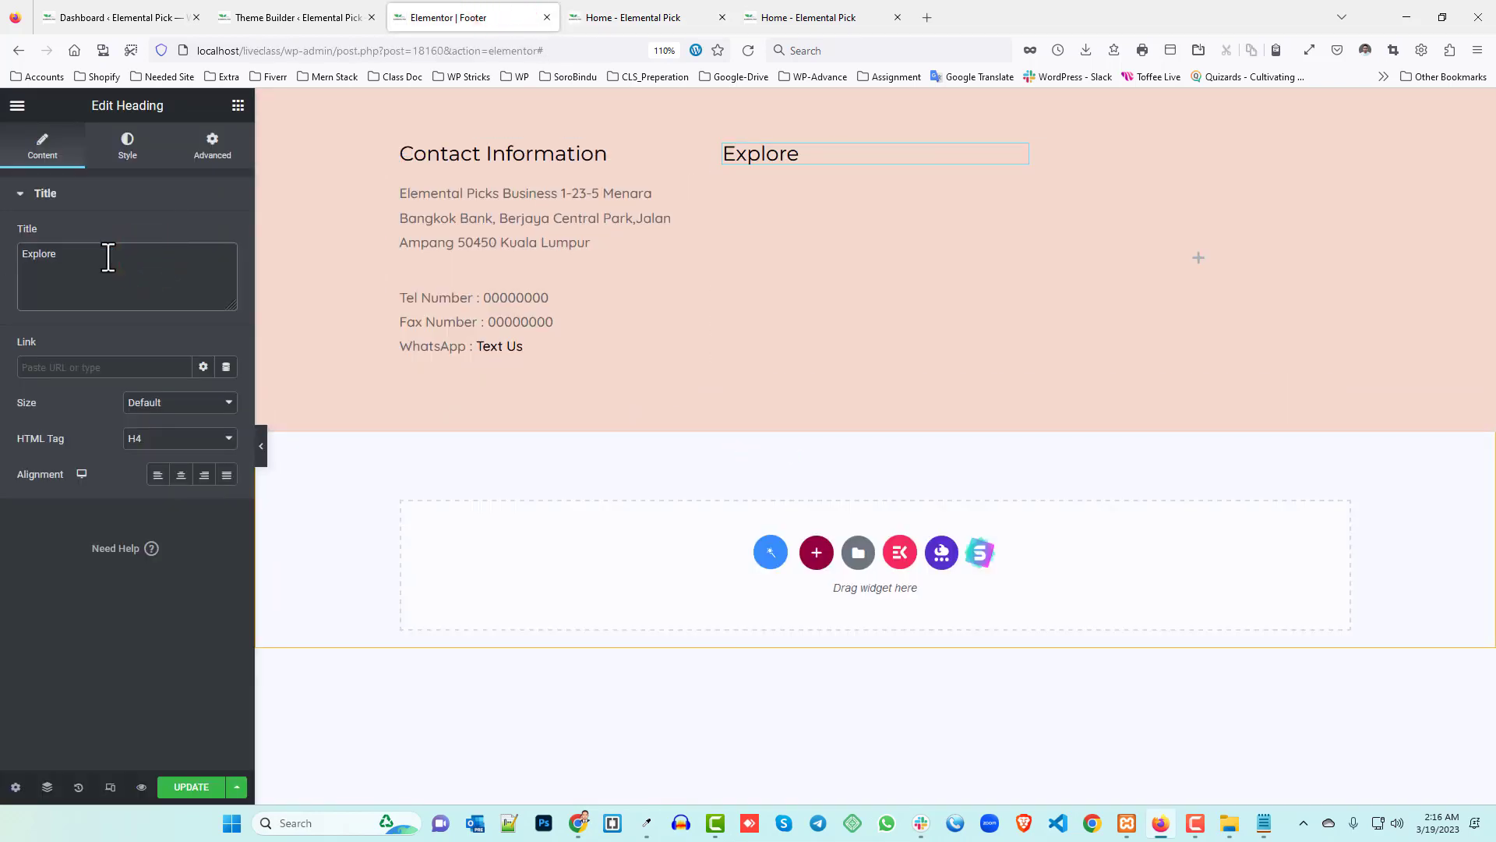
# - Find the Navigation Menu widget by searching for "nav" and place it below the Explore heading
pyautogui.click(654, 16)
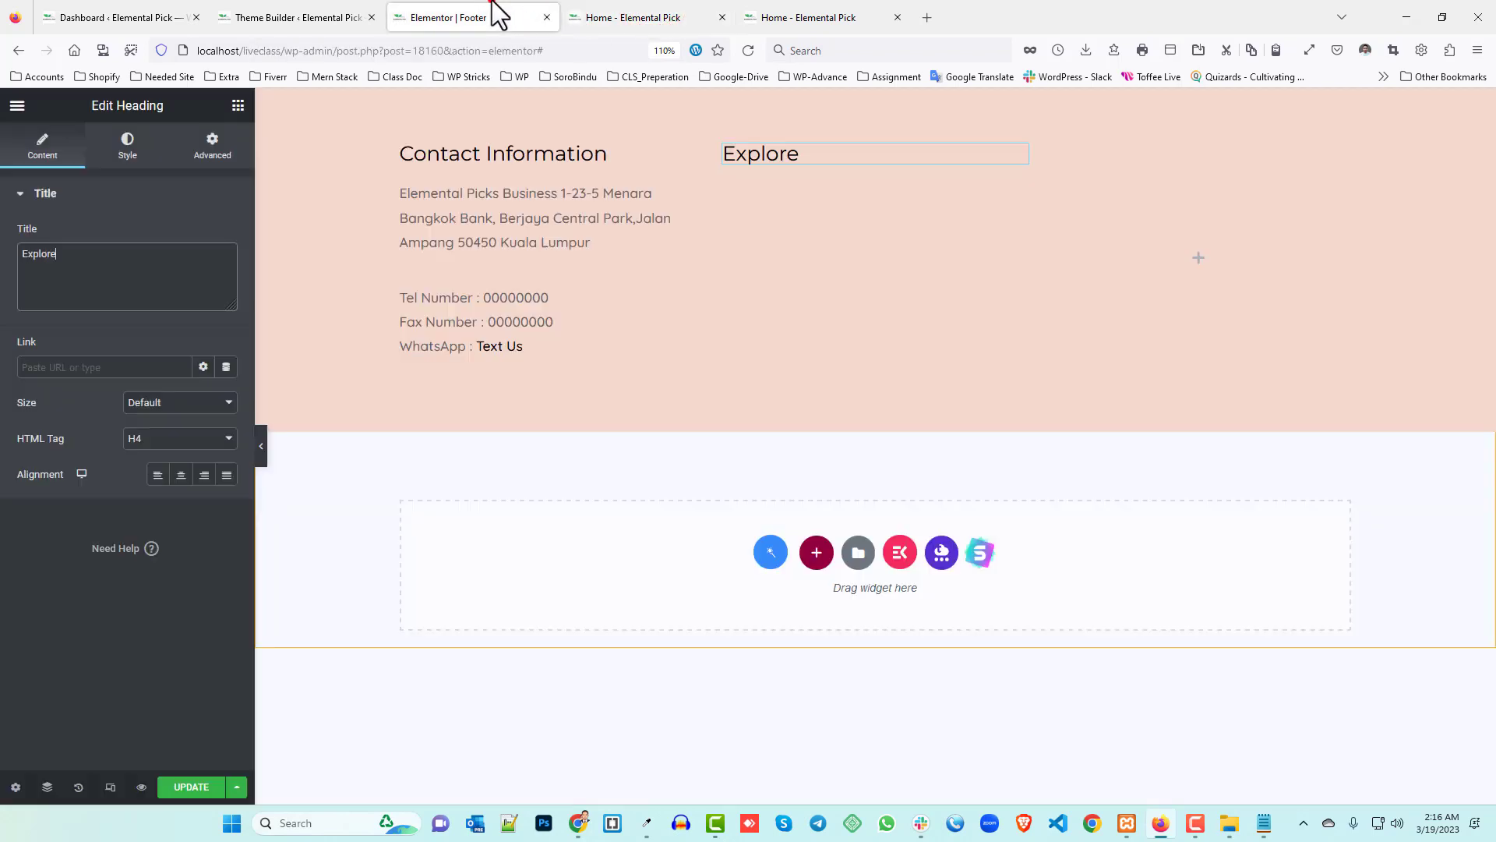
pyautogui.click(491, 16)
pyautogui.click(238, 105)
pyautogui.click(94, 166)
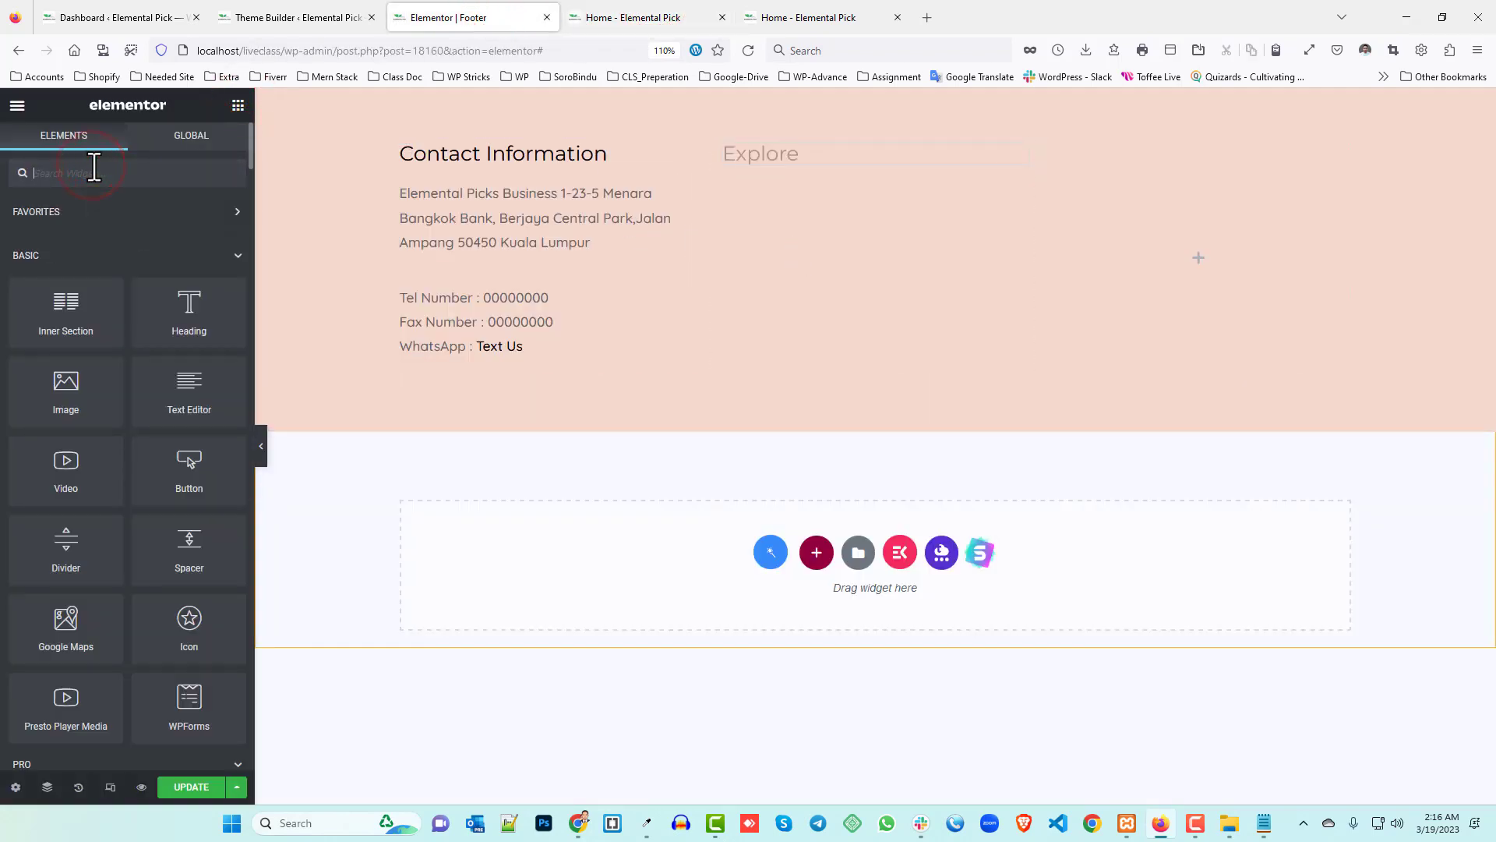
pyautogui.write('nav')
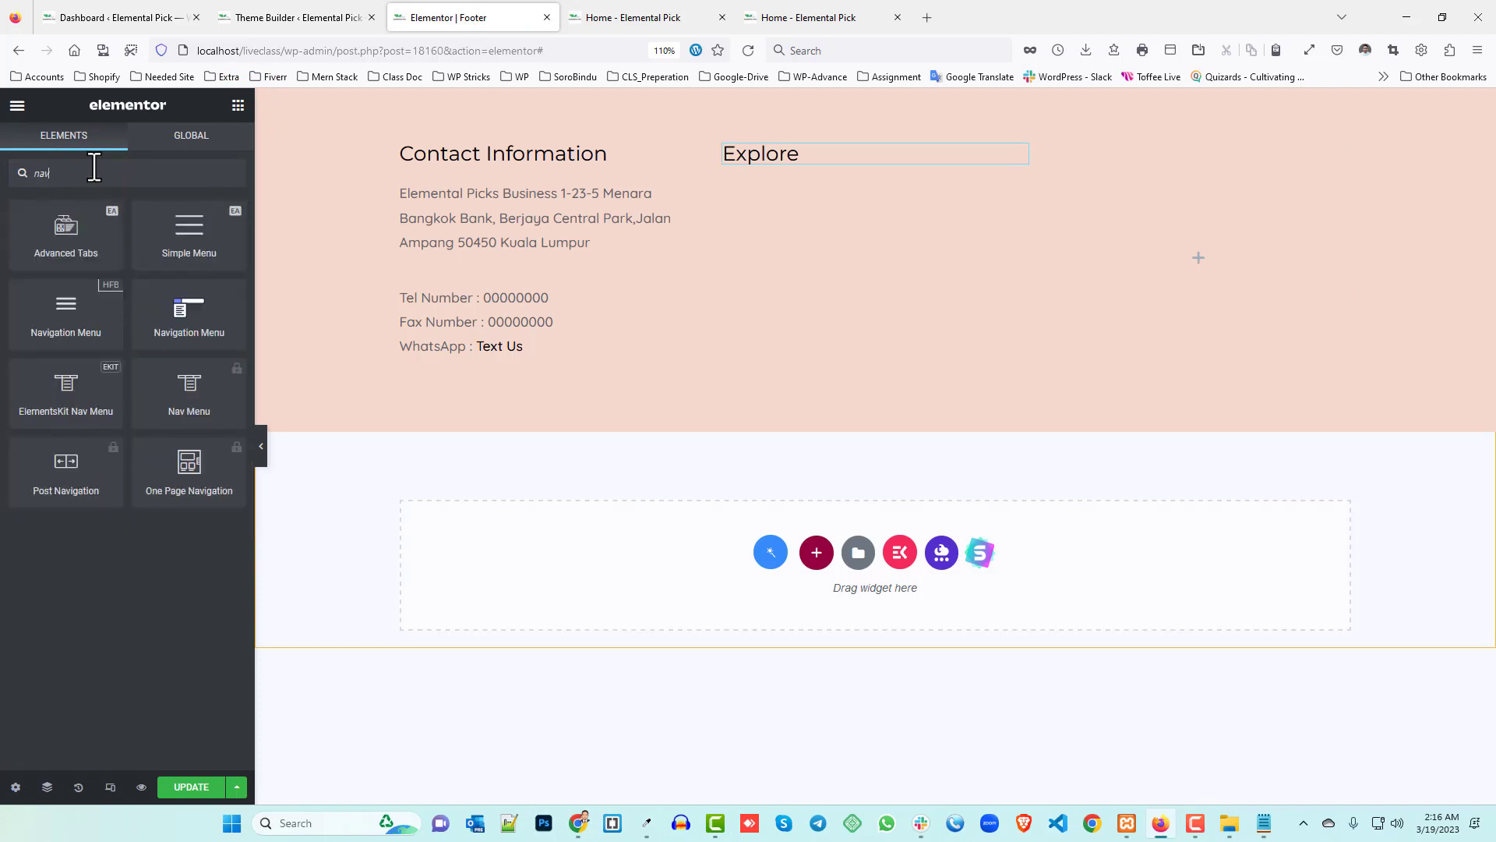
pyautogui.moveTo(189, 316); pyautogui.dragTo(857, 169)
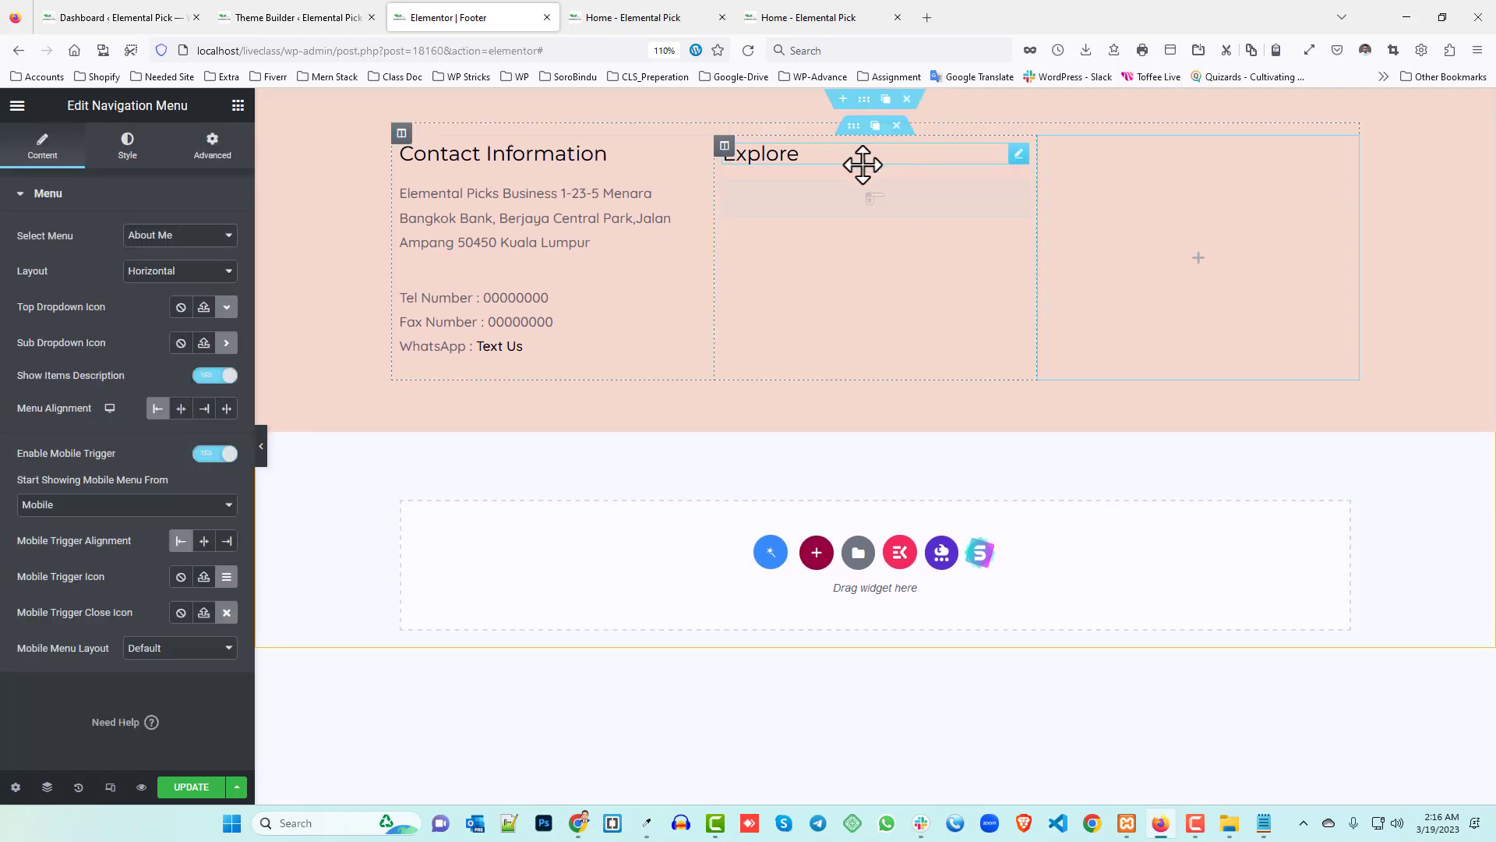
# - Assign the My Offering menu to the Explore column's navigation widget and set its layout to Vertical
pyautogui.click(160, 235)
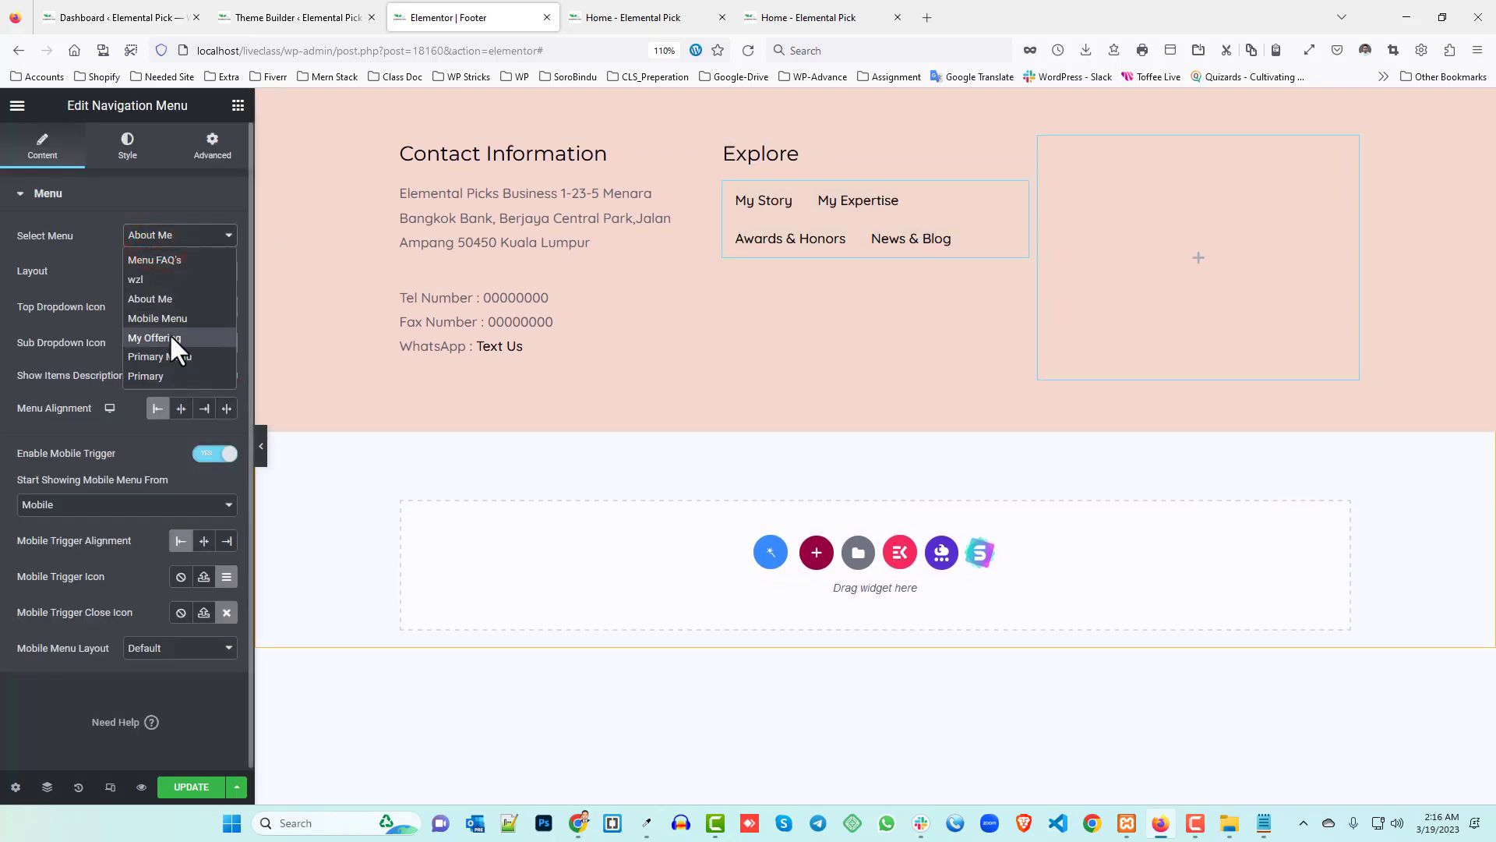
pyautogui.click(647, 18)
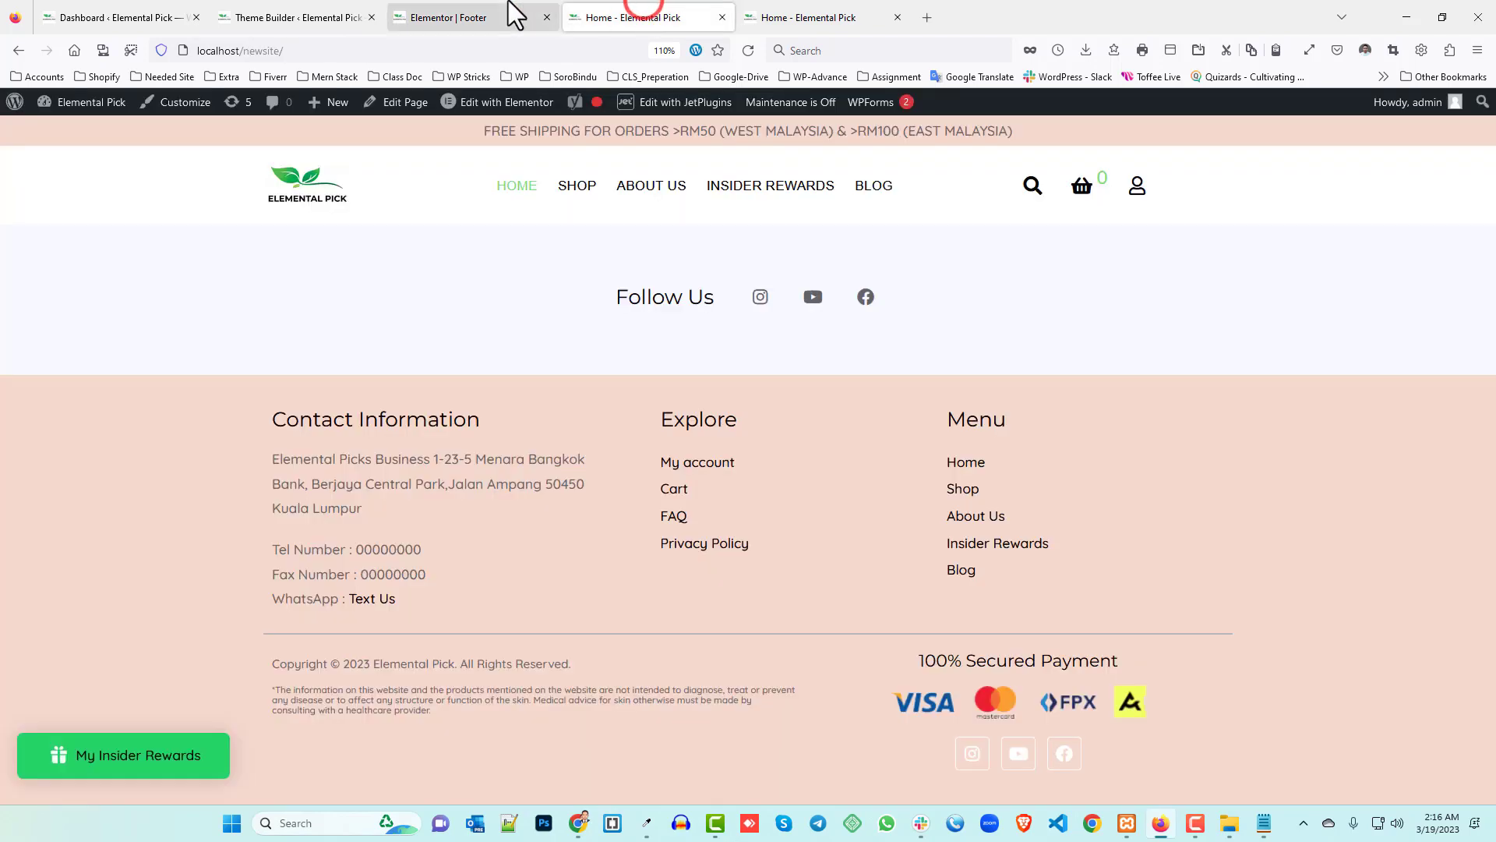
pyautogui.click(476, 3)
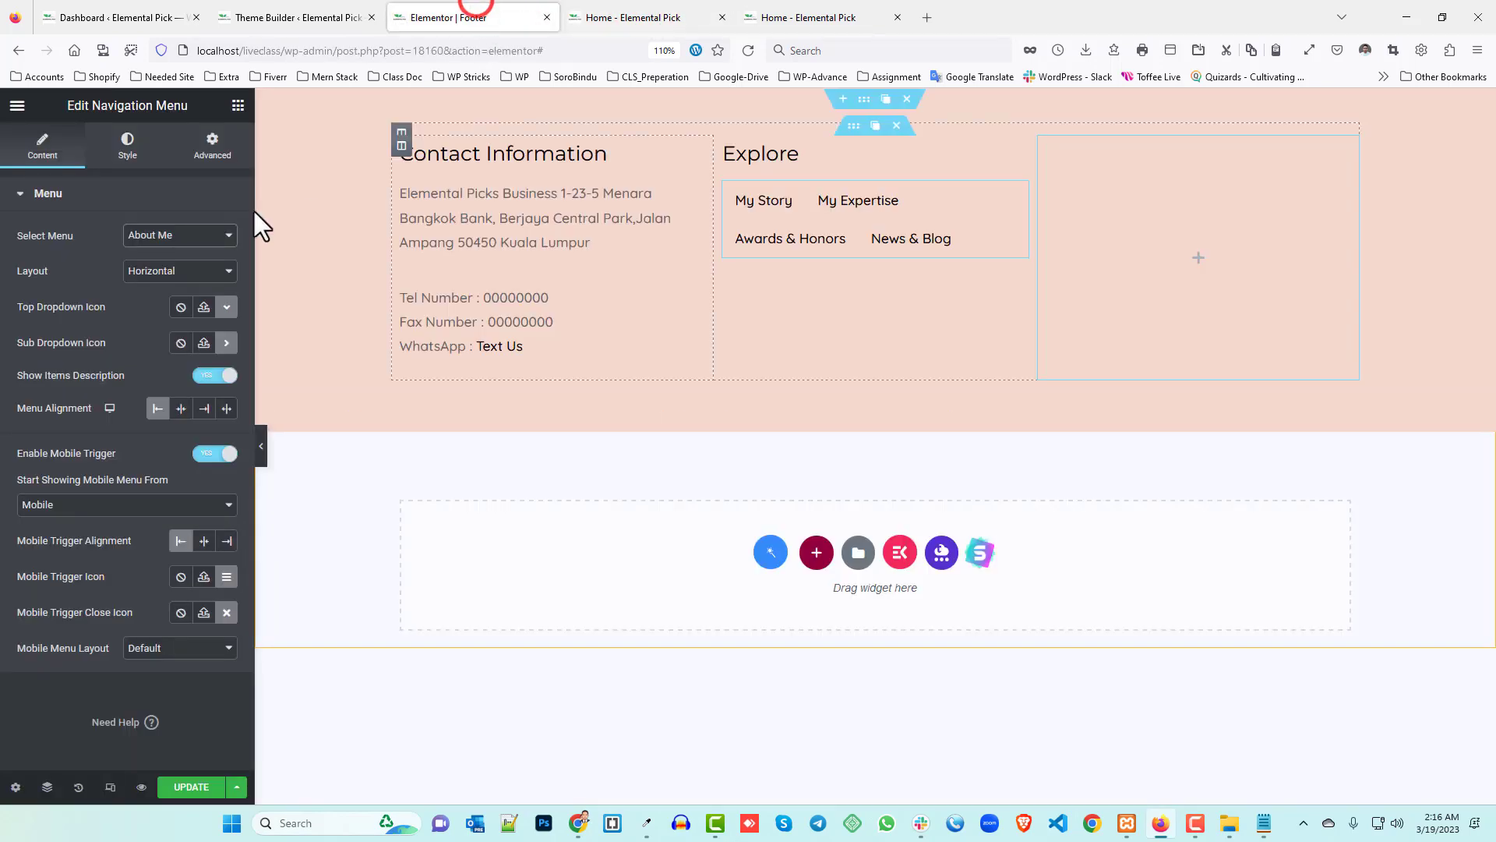
pyautogui.click(158, 338)
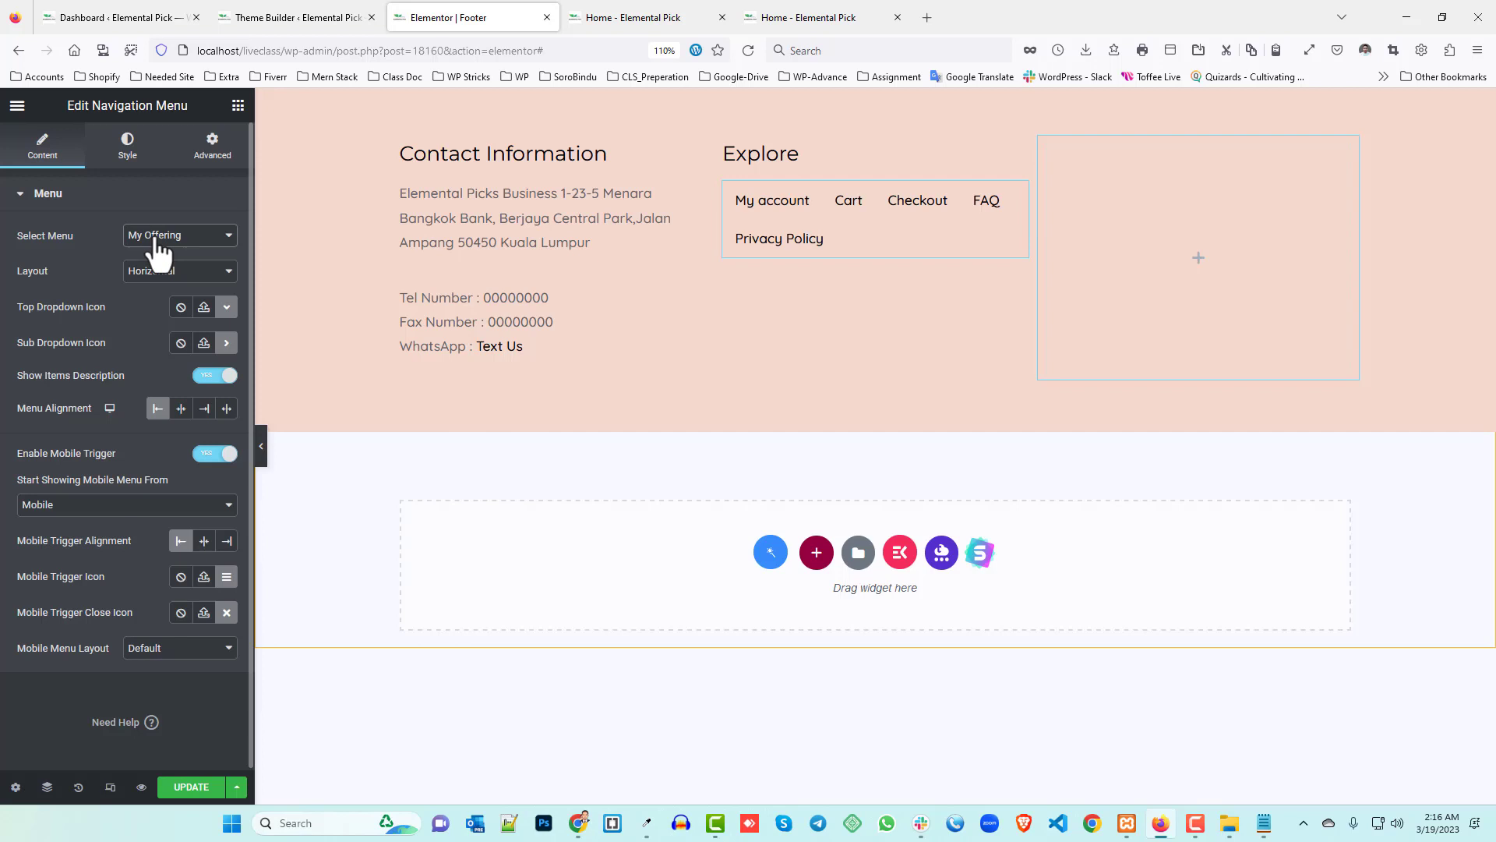
pyautogui.click(159, 270)
pyautogui.click(158, 307)
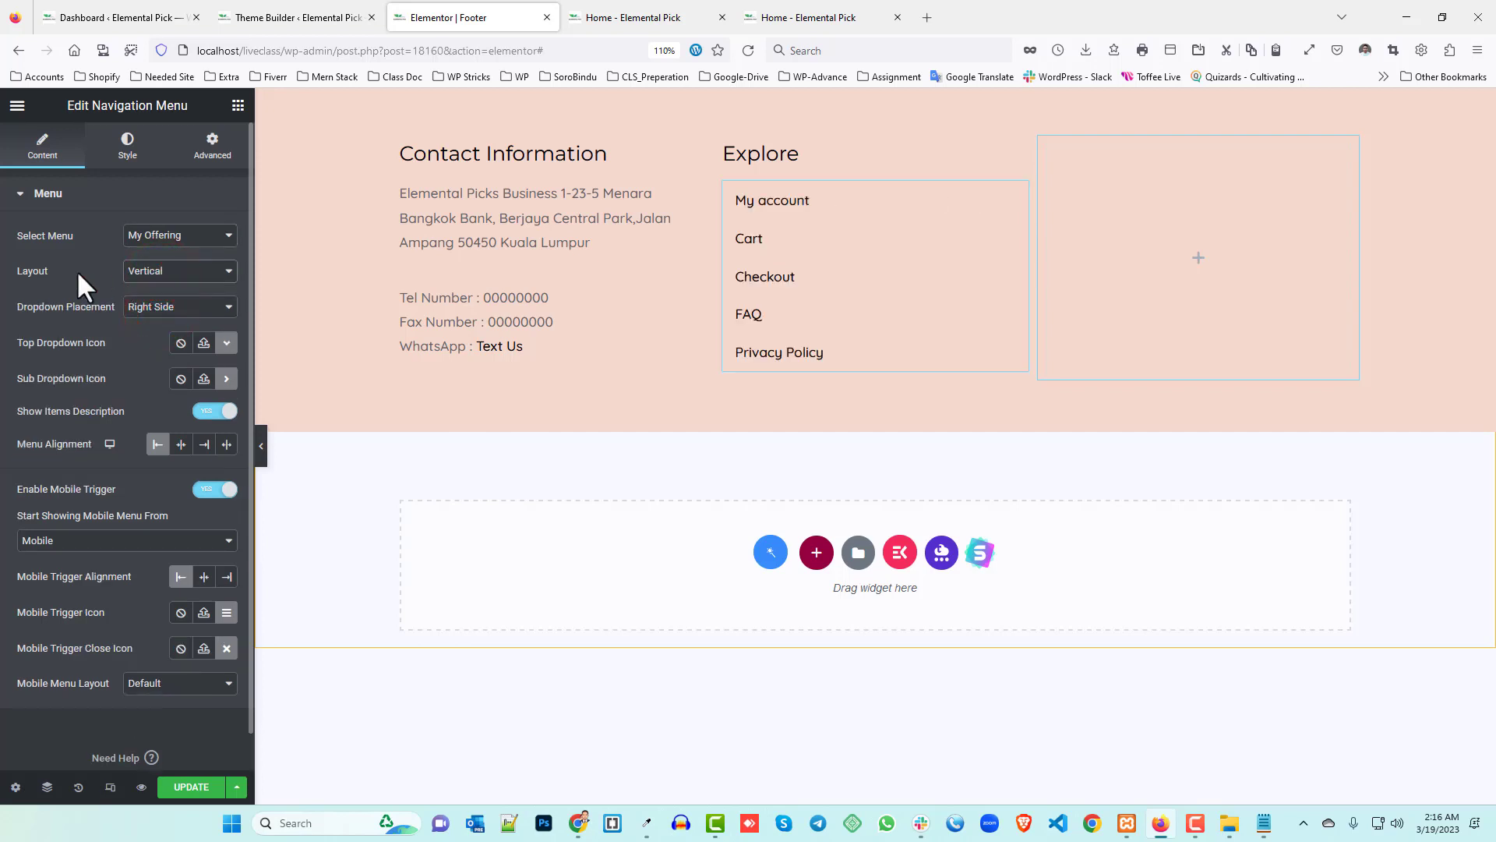
# - Compare the Explore menu items with the newsite footer's list and turn off Enable Mobile Trigger for the navigation menu
pyautogui.click(614, 14)
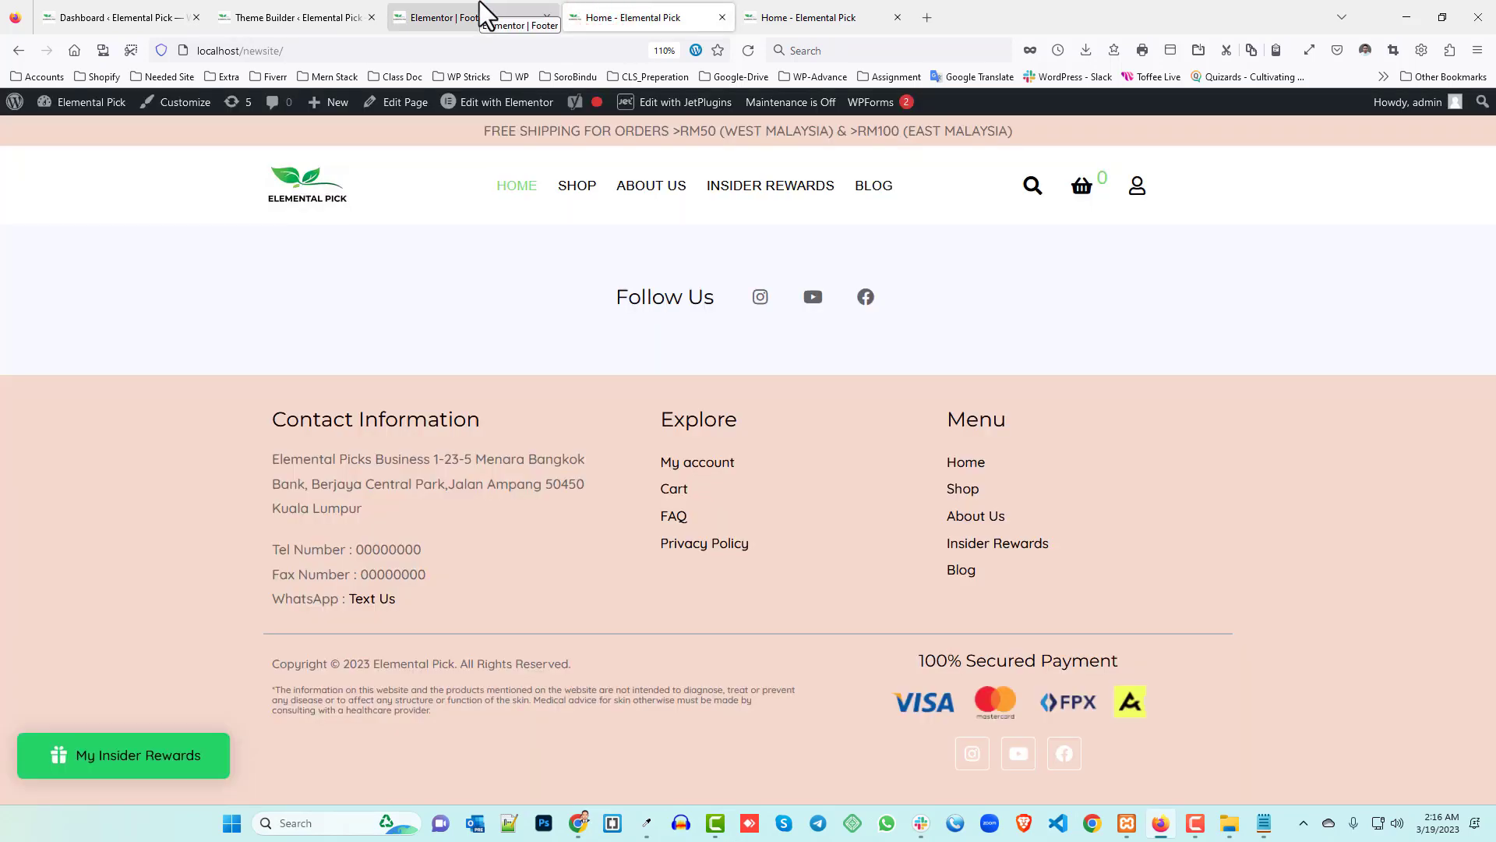
pyautogui.click(481, 11)
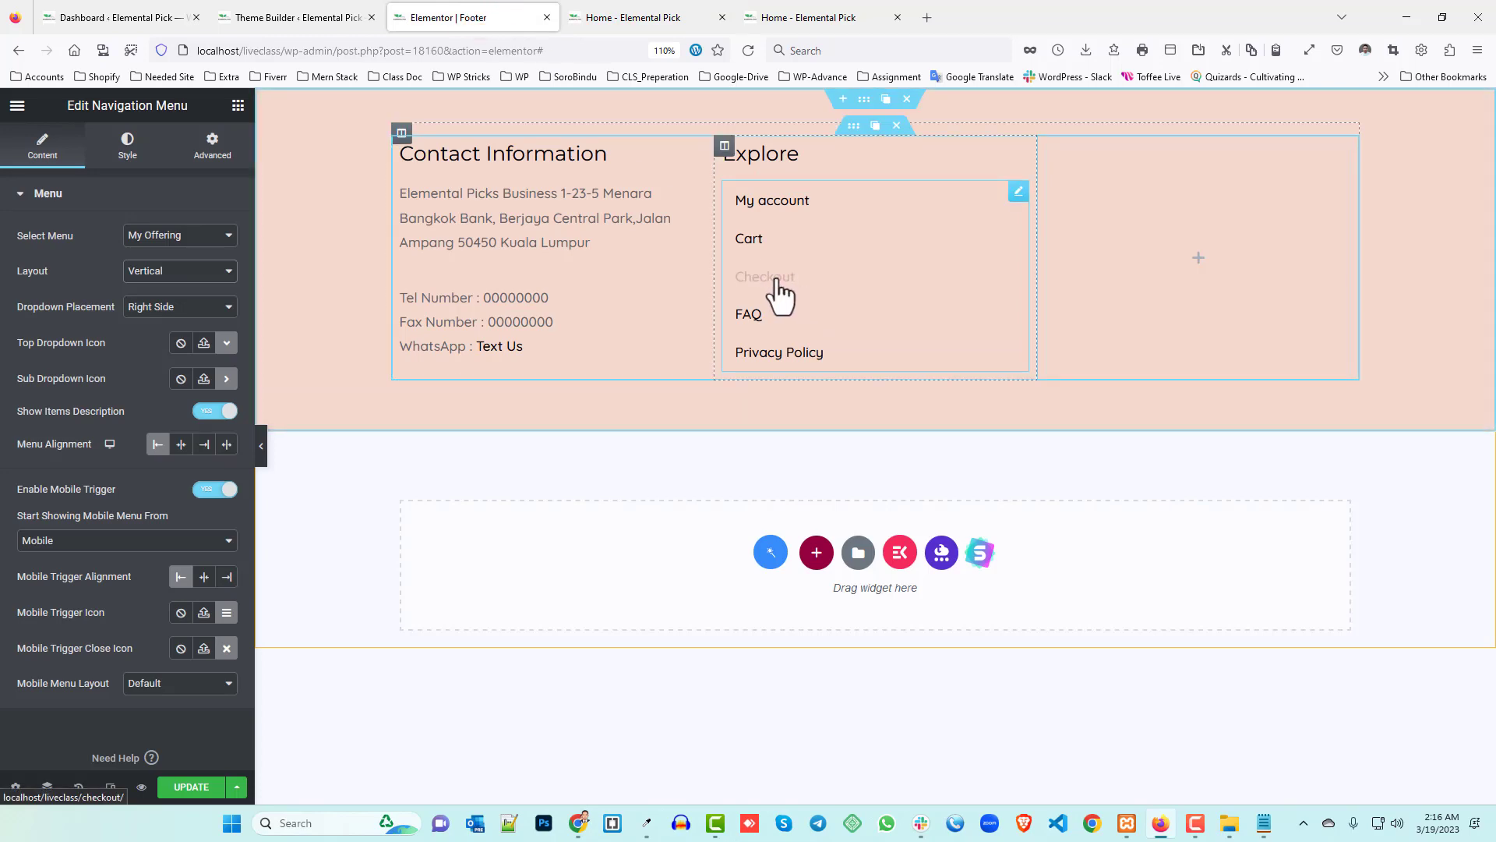
pyautogui.click(571, 4)
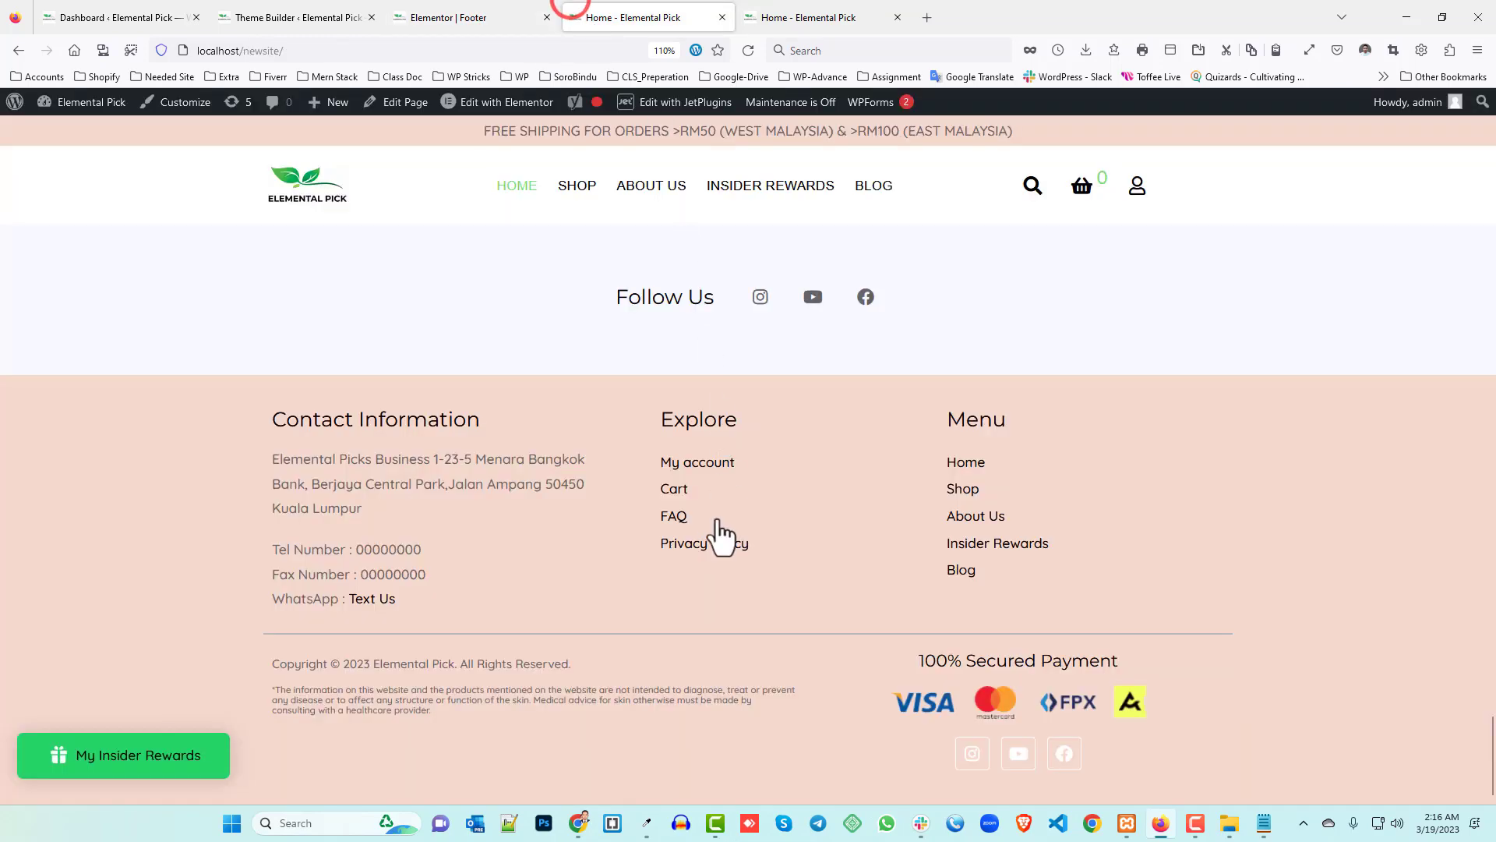
pyautogui.click(516, 9)
pyautogui.scroll(-1, 169, 459)
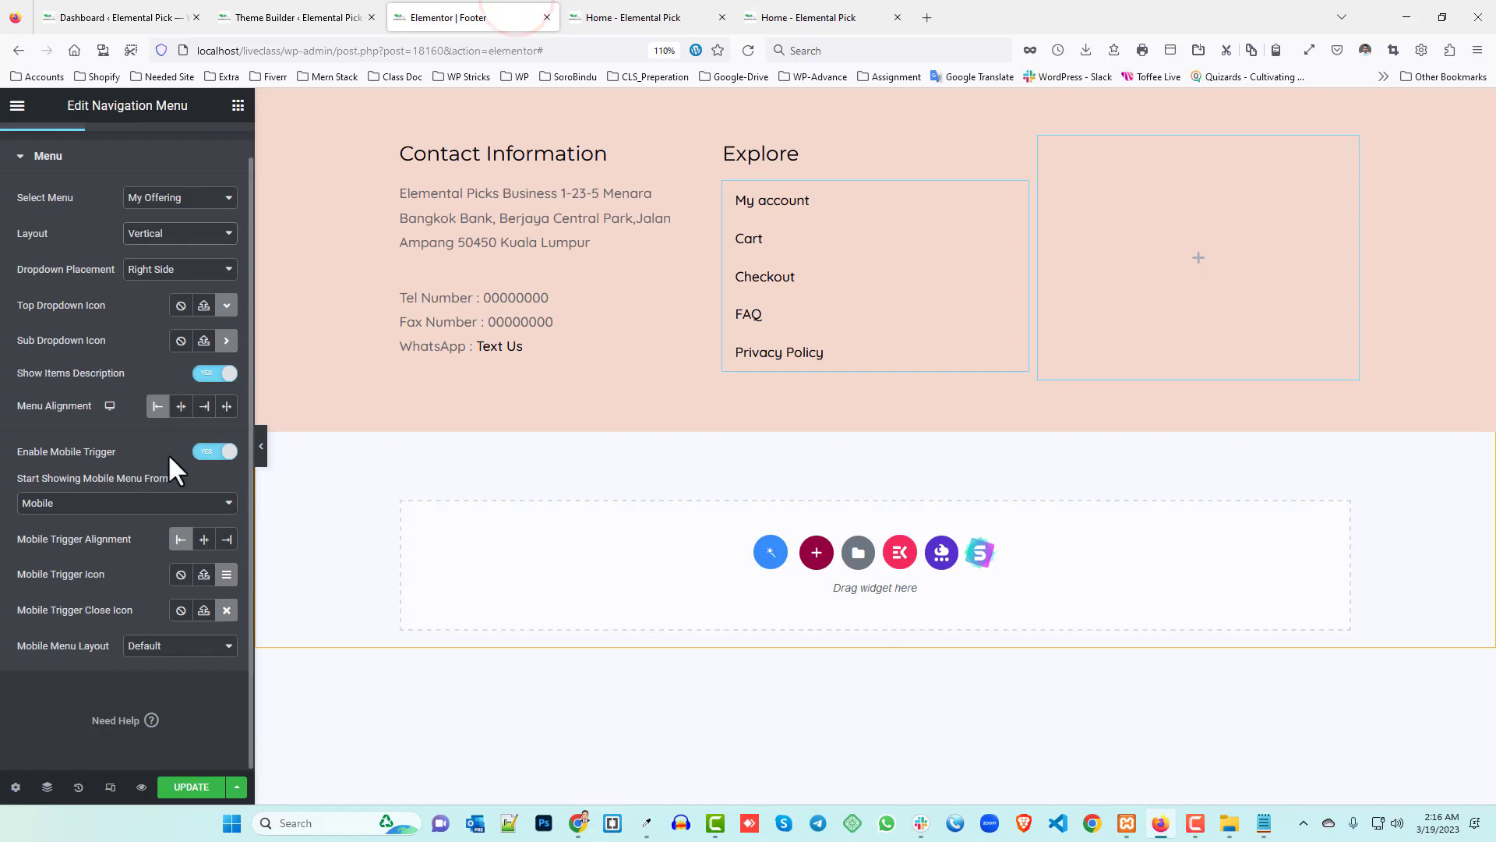
pyautogui.scroll(1, 147, 218)
pyautogui.scroll(-1, 124, 498)
pyautogui.click(113, 505)
pyautogui.click(215, 451)
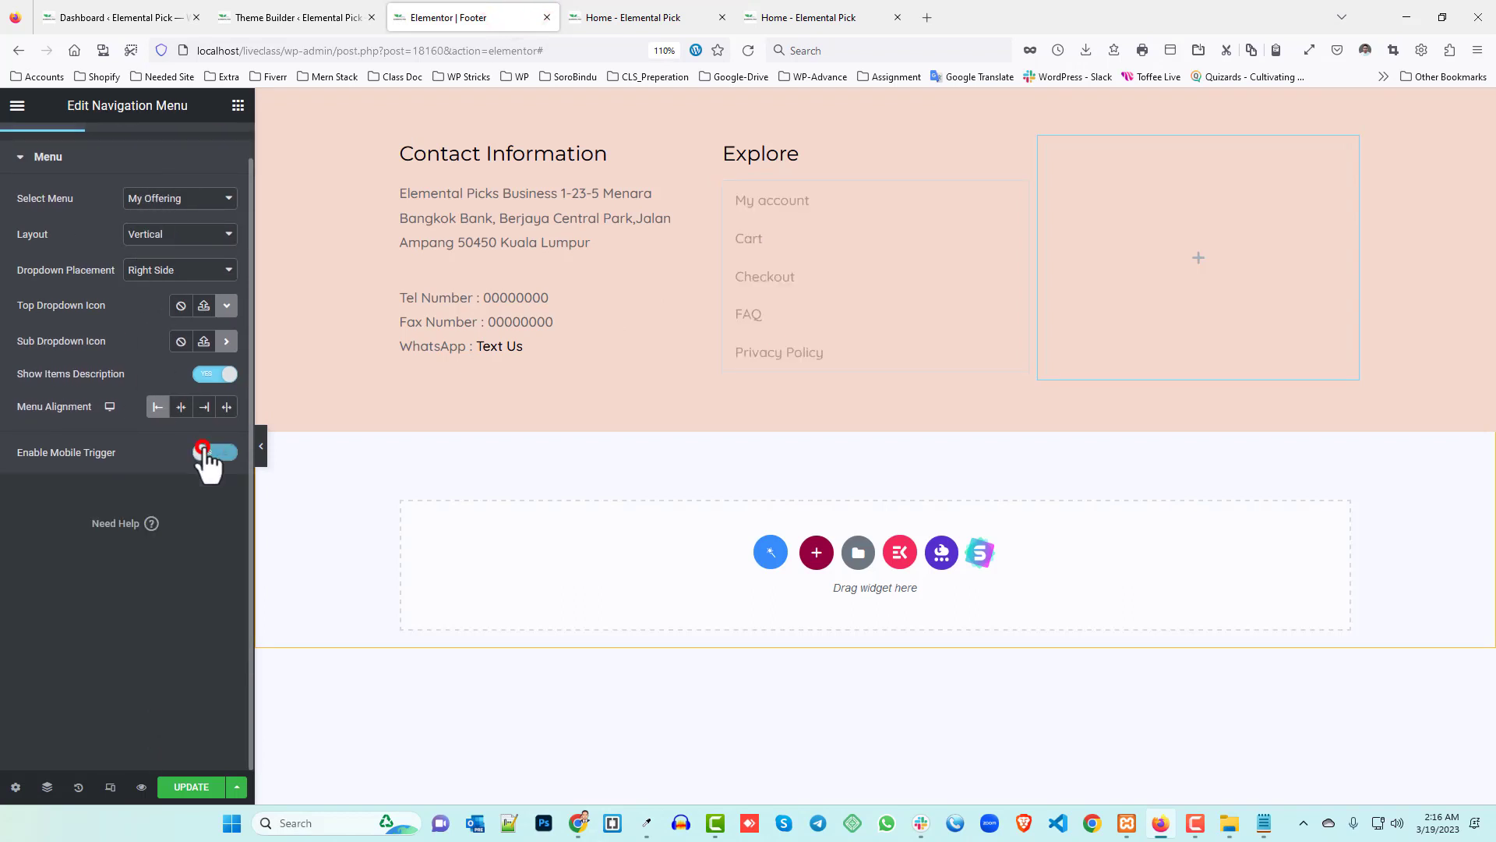
pyautogui.scroll(1, 134, 468)
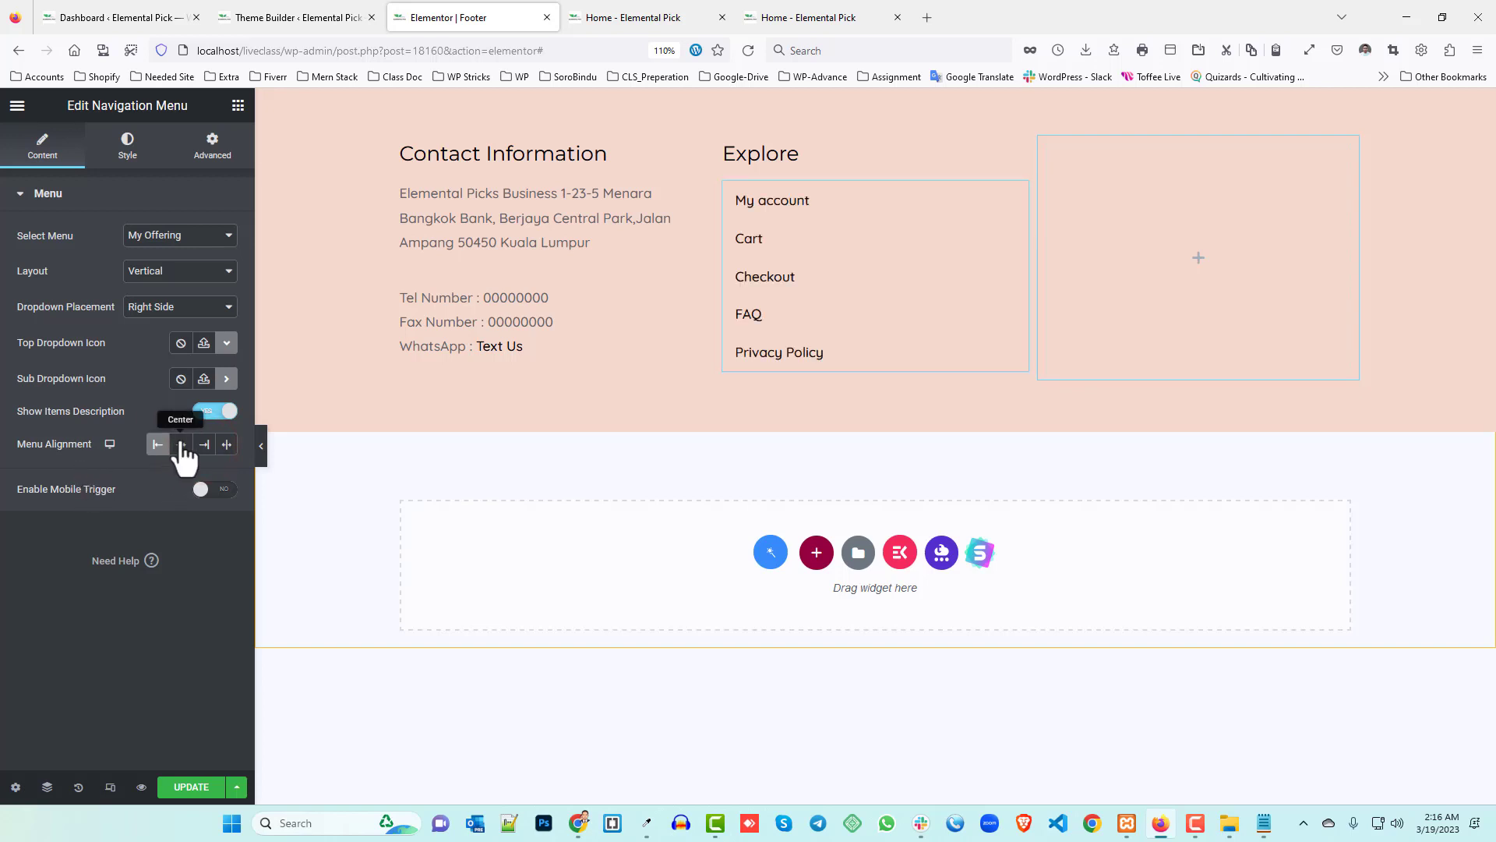
# - Unlink the padding of the Explore menu's top-level items and set it to 5 px top and bottom, 0 px right and left
pyautogui.click(181, 444)
pyautogui.click(159, 446)
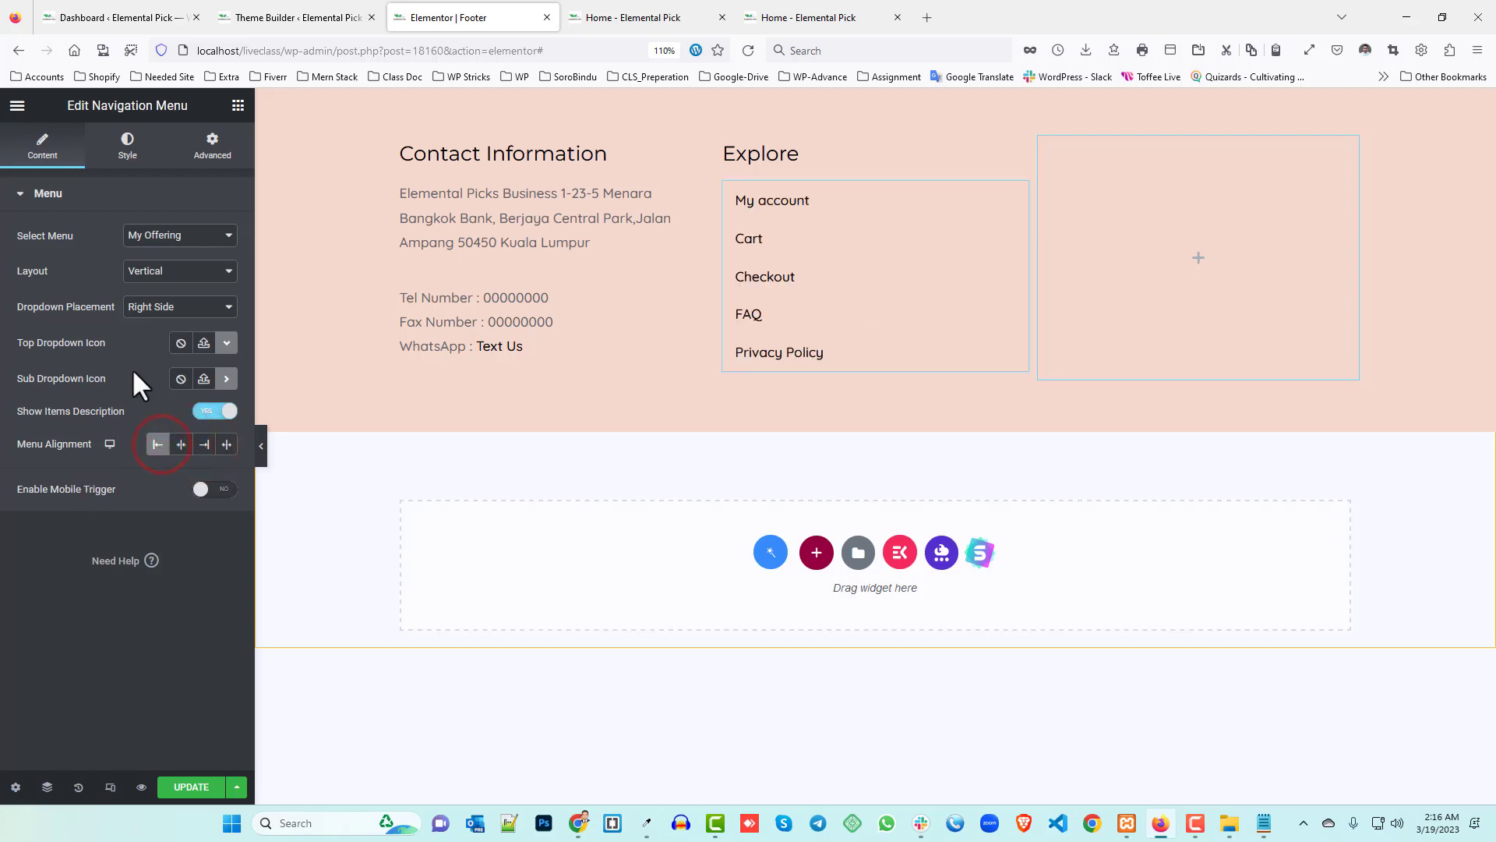
pyautogui.click(124, 145)
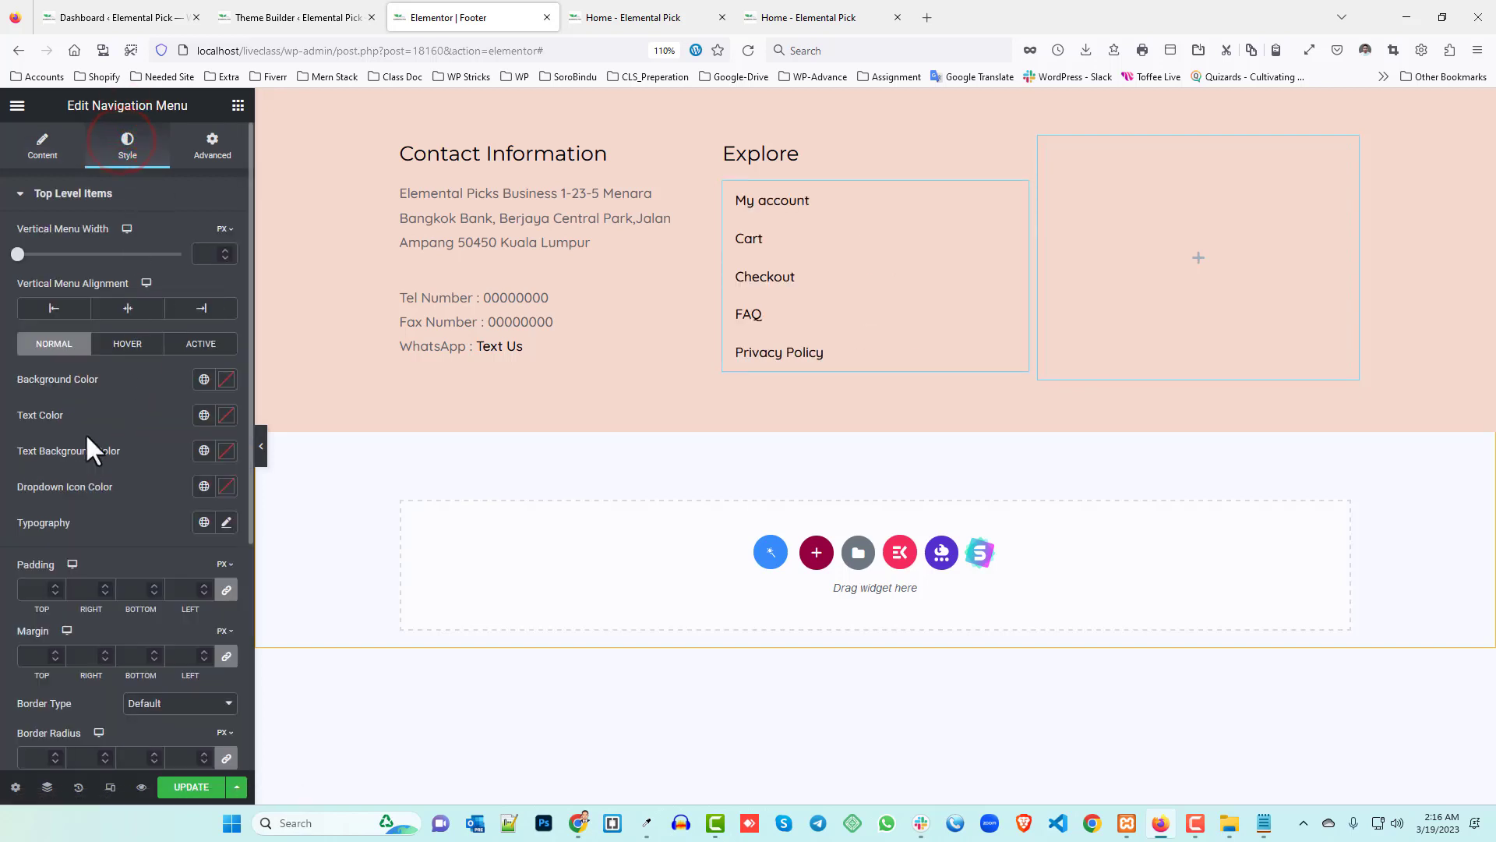
pyautogui.scroll(-3, 37, 592)
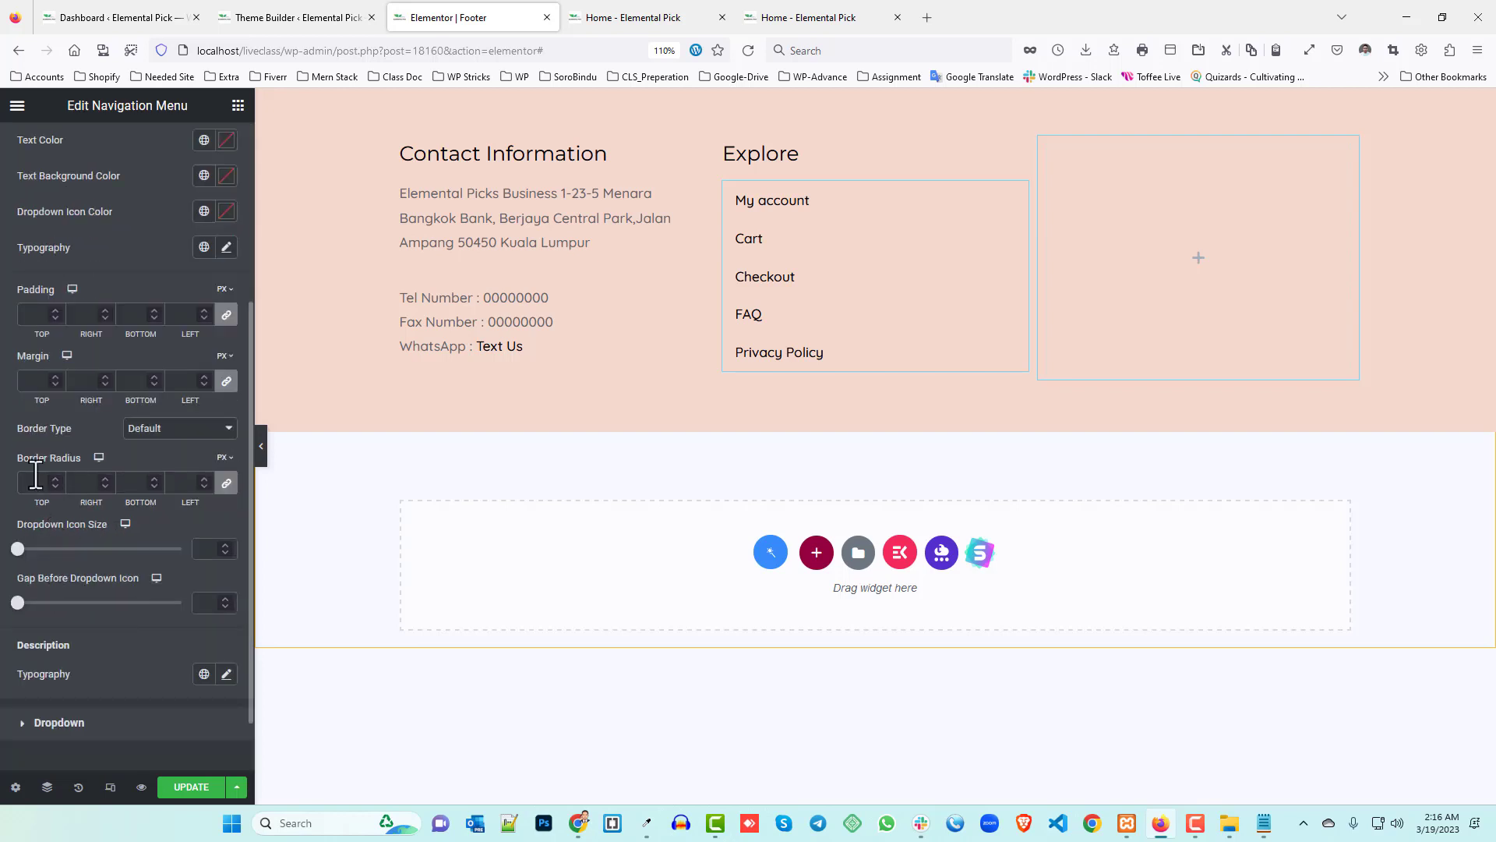
pyautogui.click(35, 314)
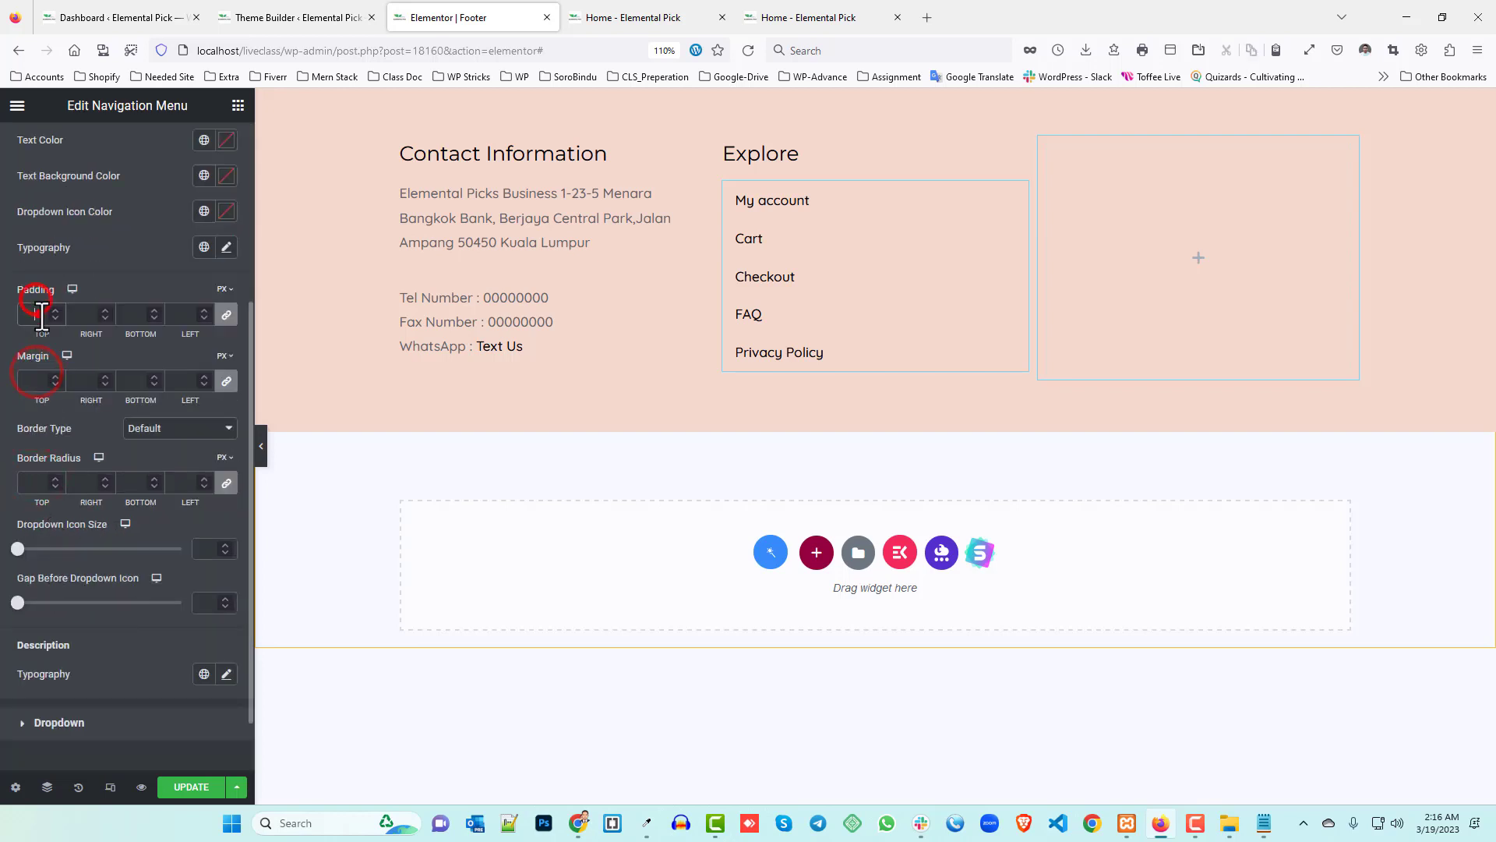
pyautogui.click(232, 312)
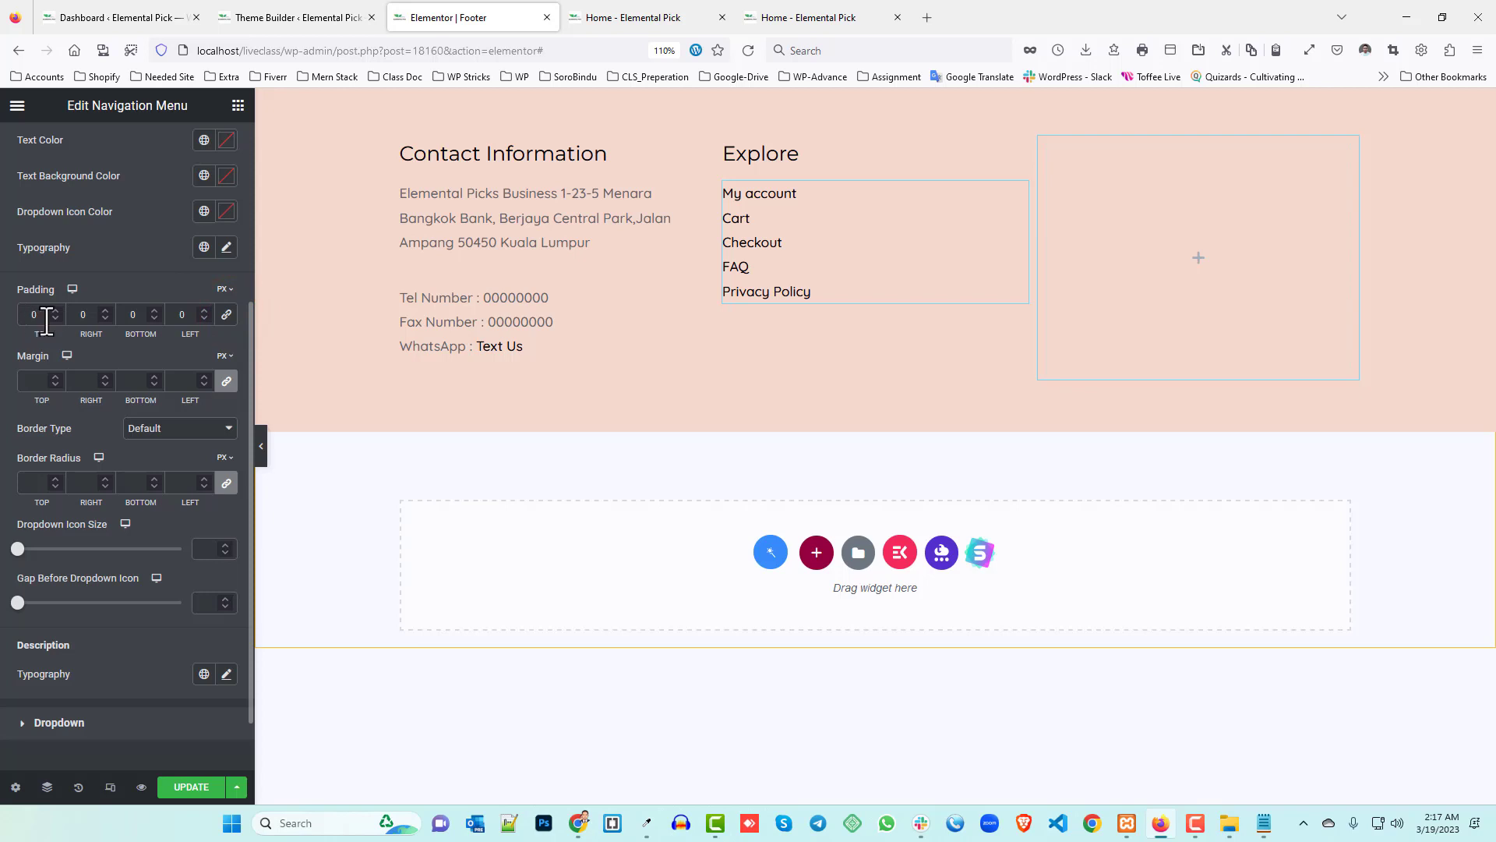
pyautogui.write('10')
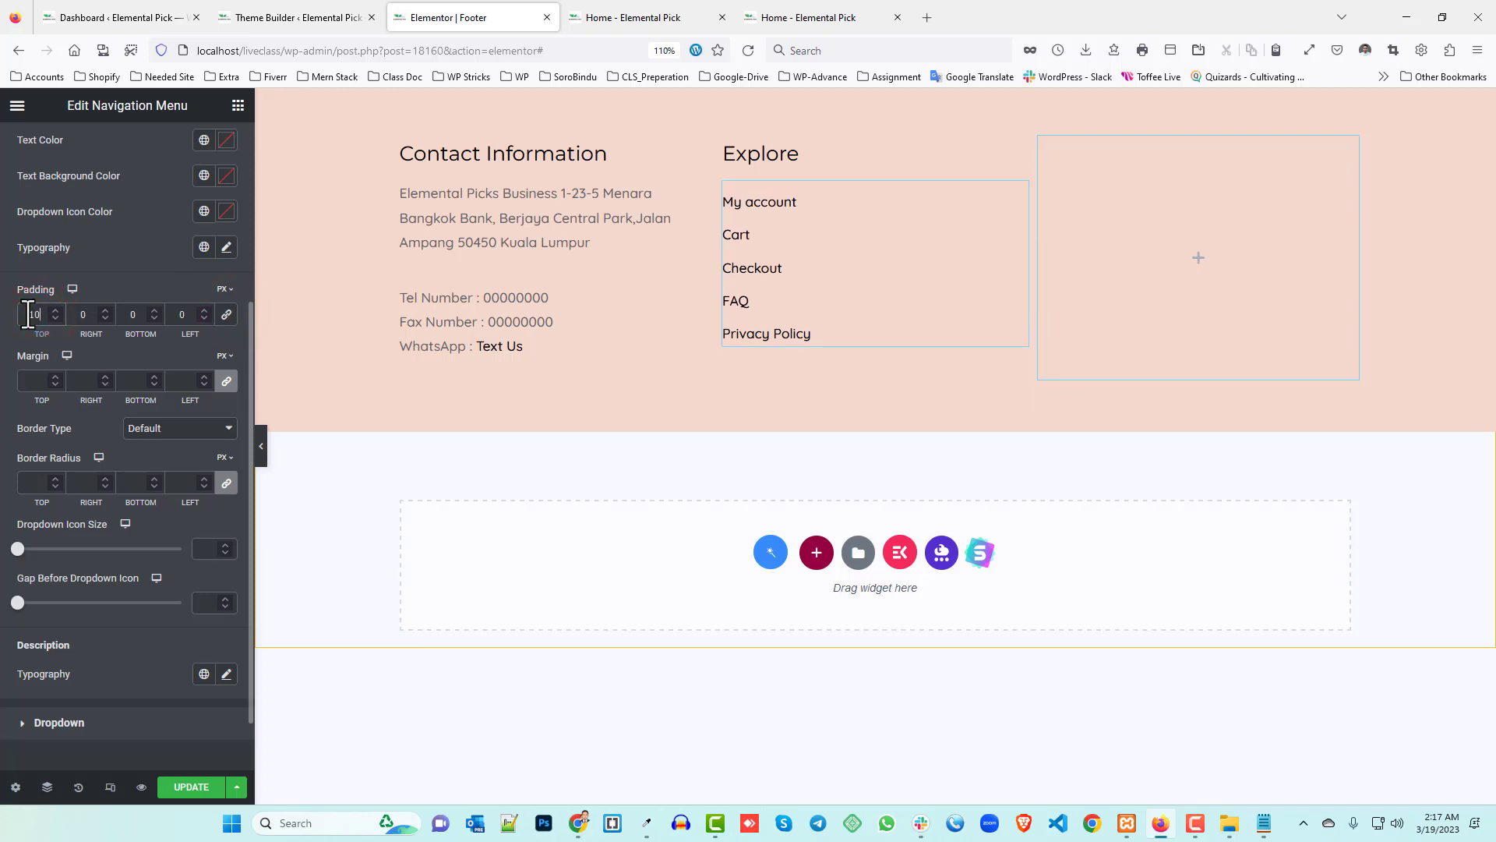
pyautogui.click(48, 317)
pyautogui.click(49, 318)
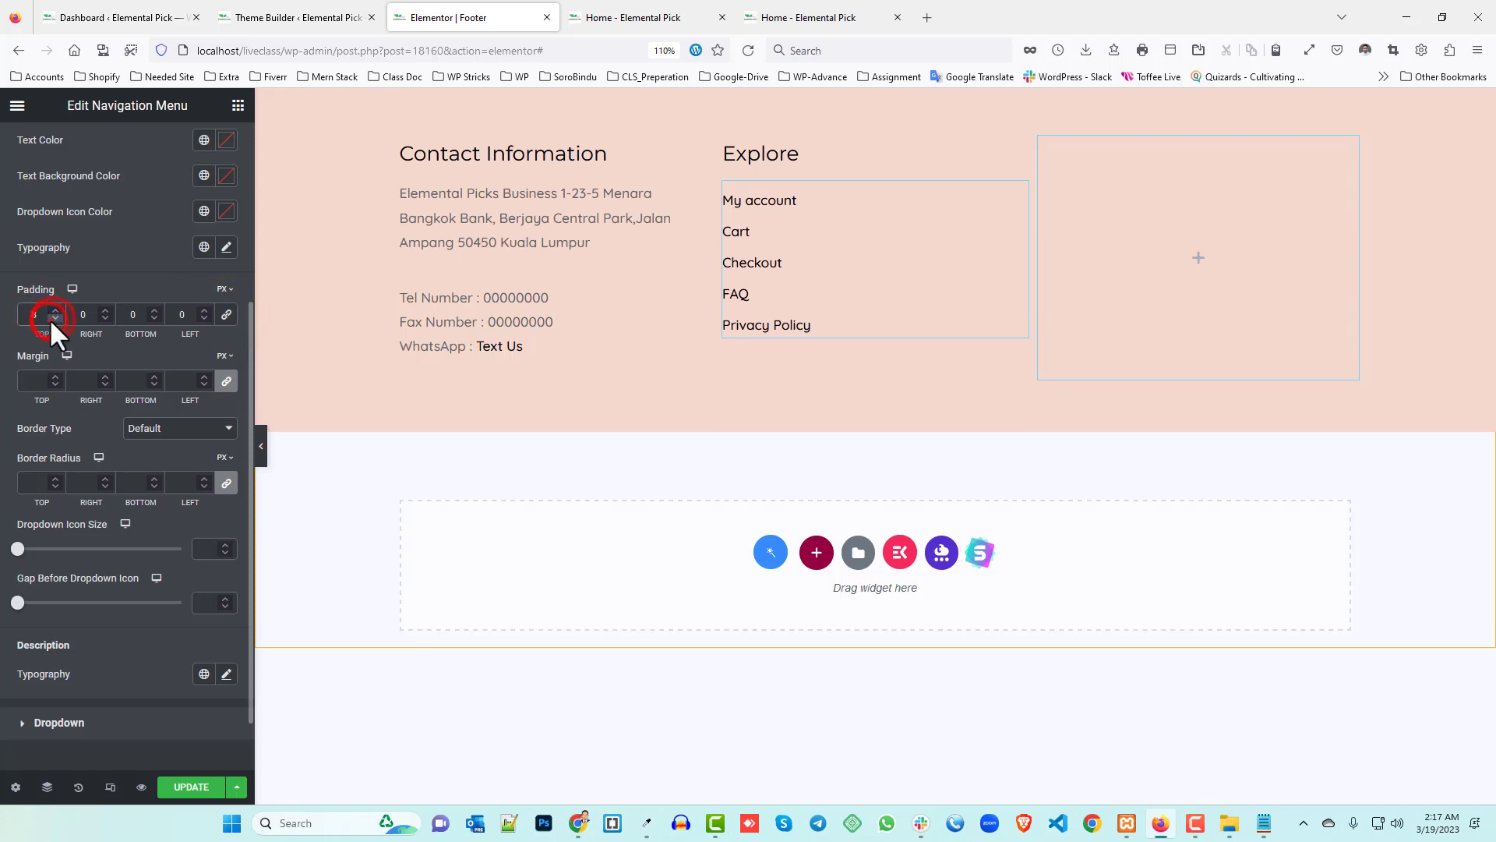
pyautogui.click(50, 318)
pyautogui.click(50, 318)
pyautogui.click(50, 318)
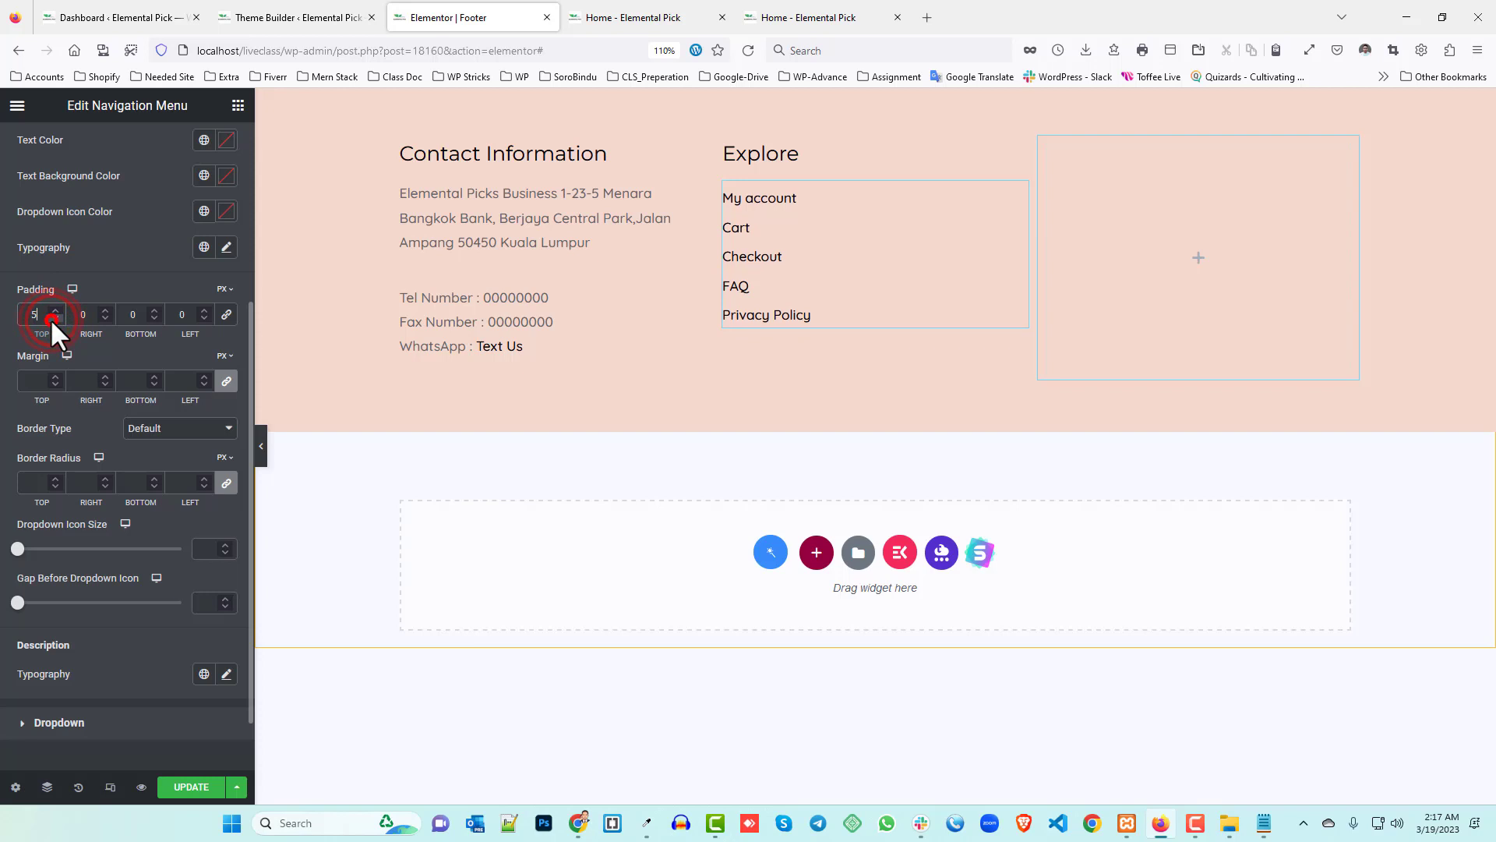
pyautogui.doubleClick(130, 314)
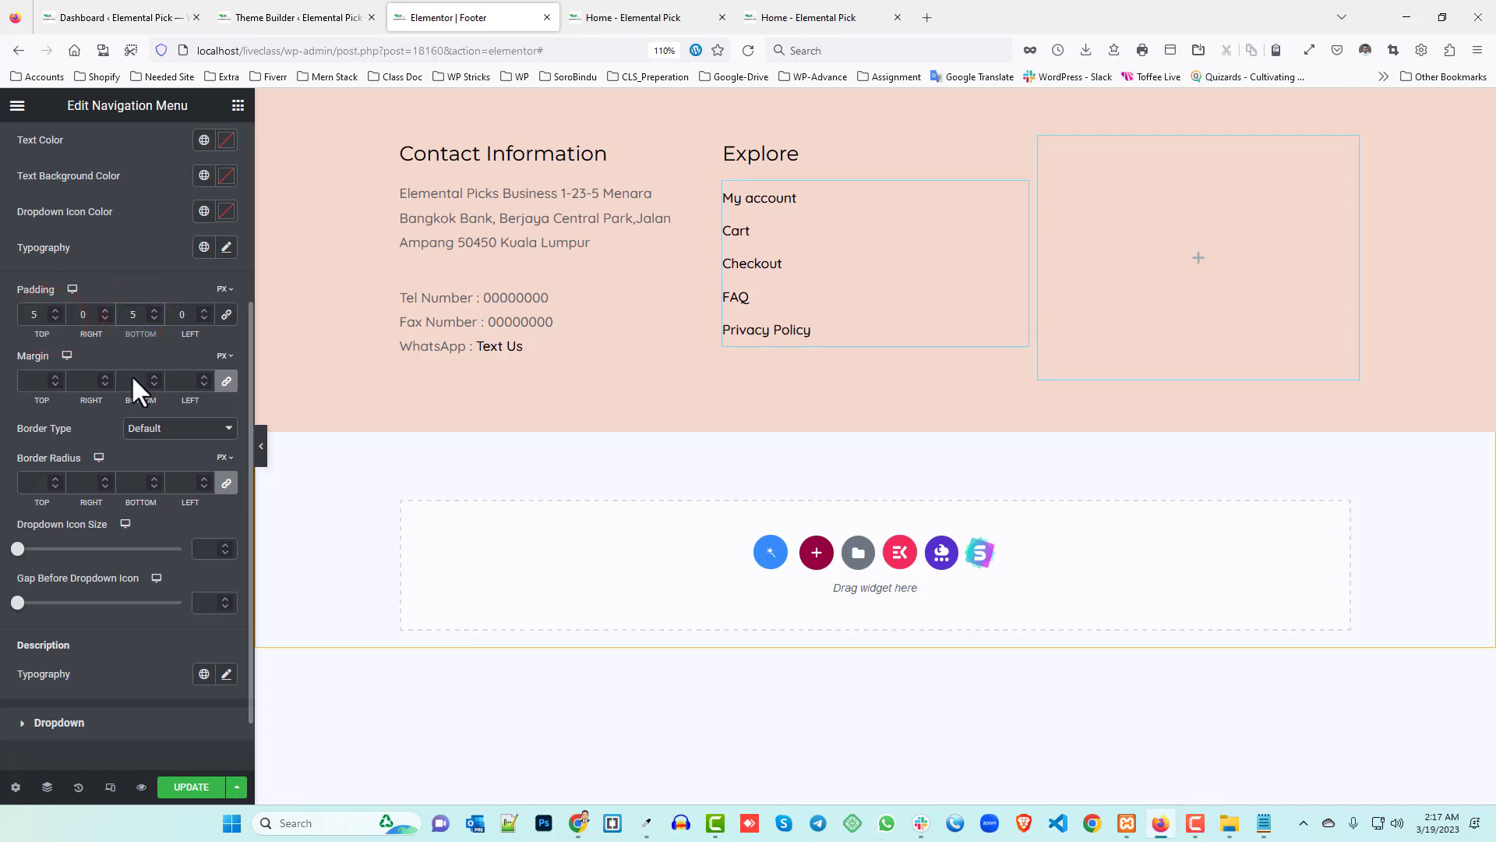
# - Compare the Explore link spacing with the newsite footer and set the menu items' top and bottom padding to 4 px
pyautogui.click(615, 14)
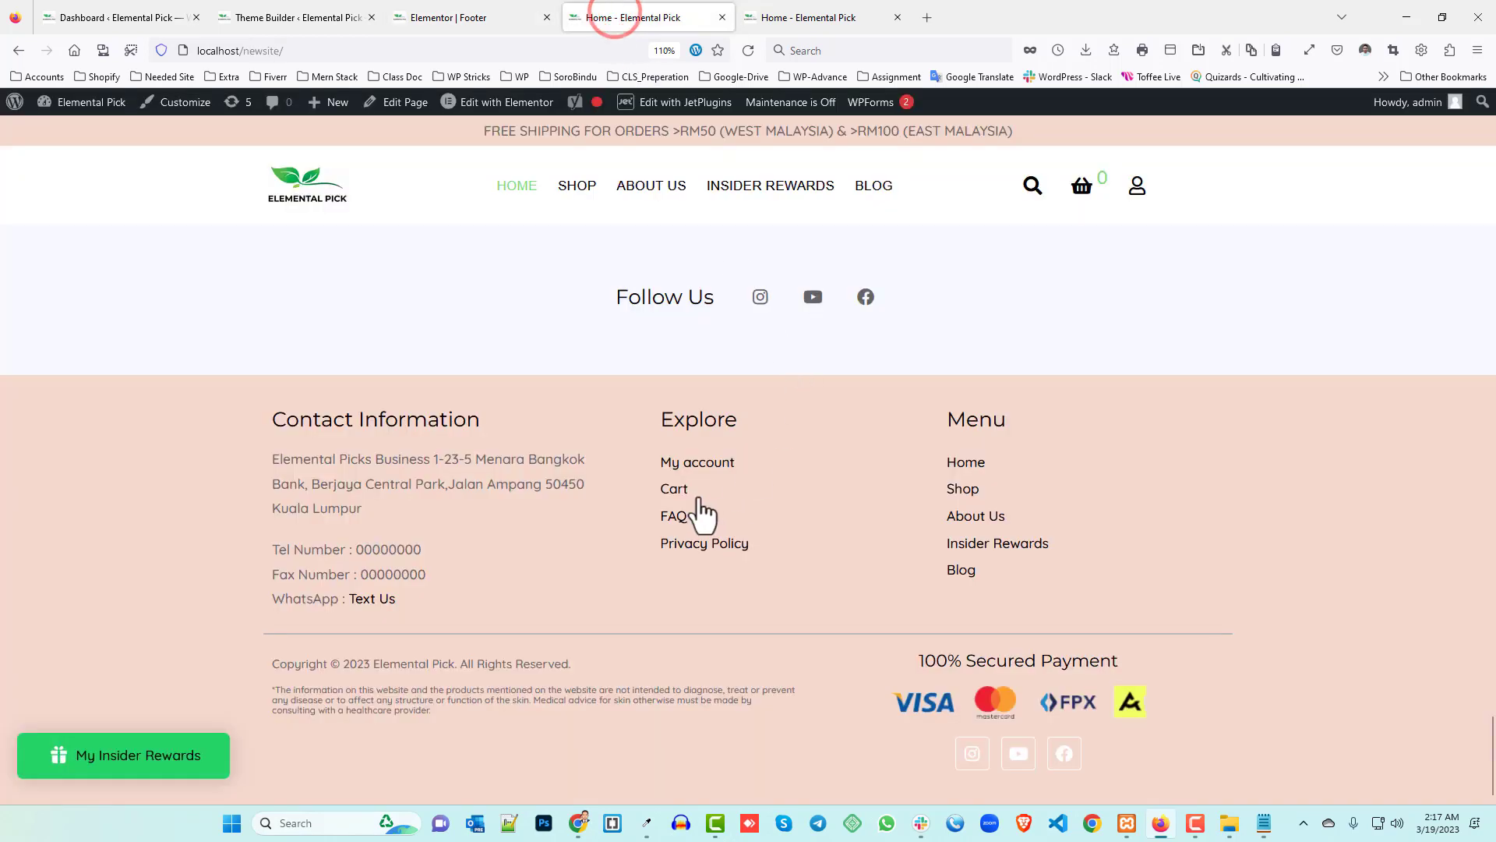
pyautogui.click(507, 16)
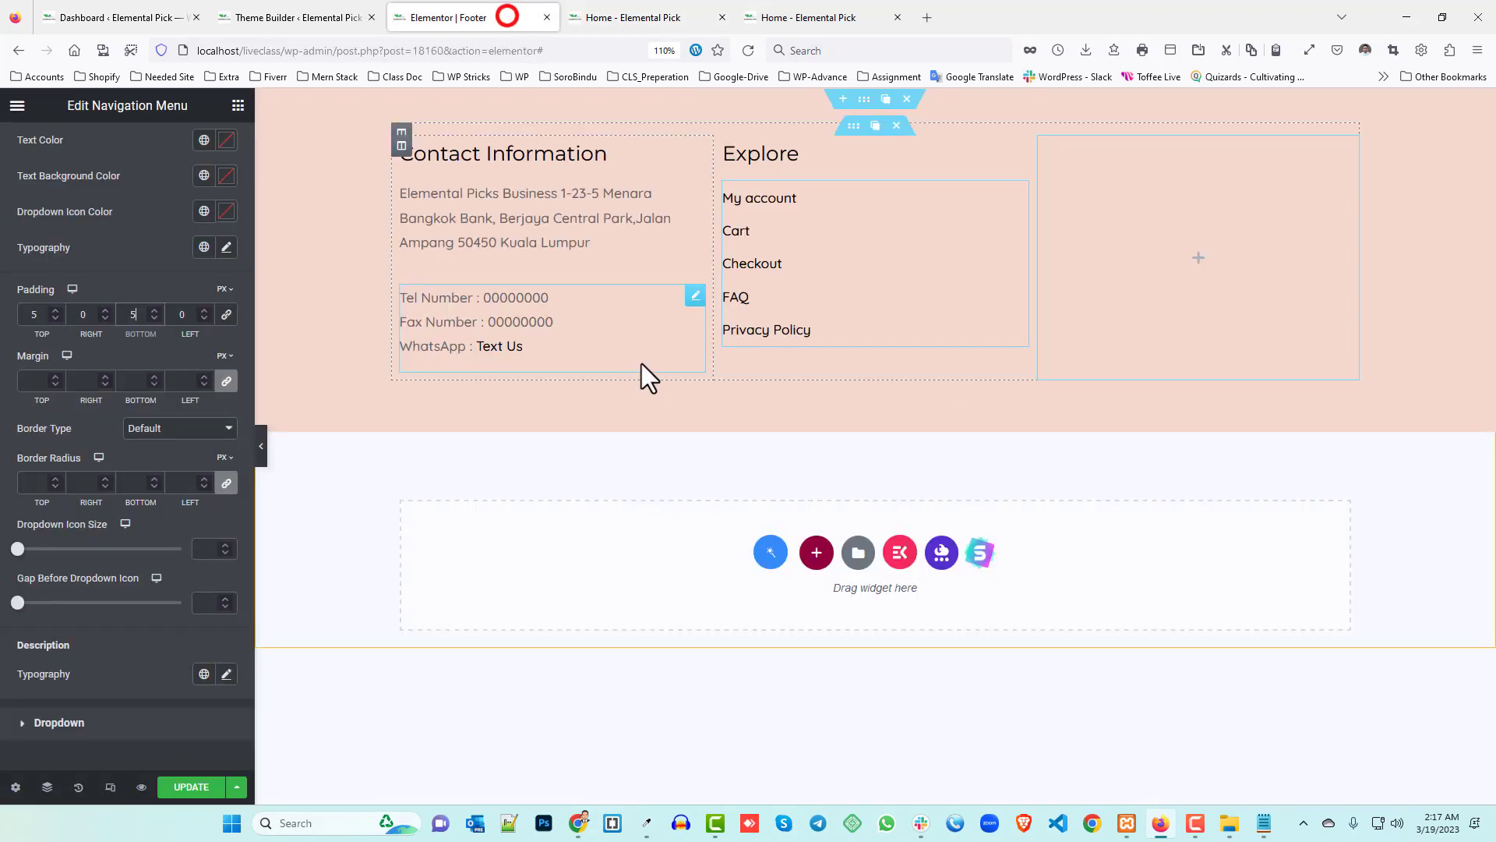
pyautogui.click(152, 317)
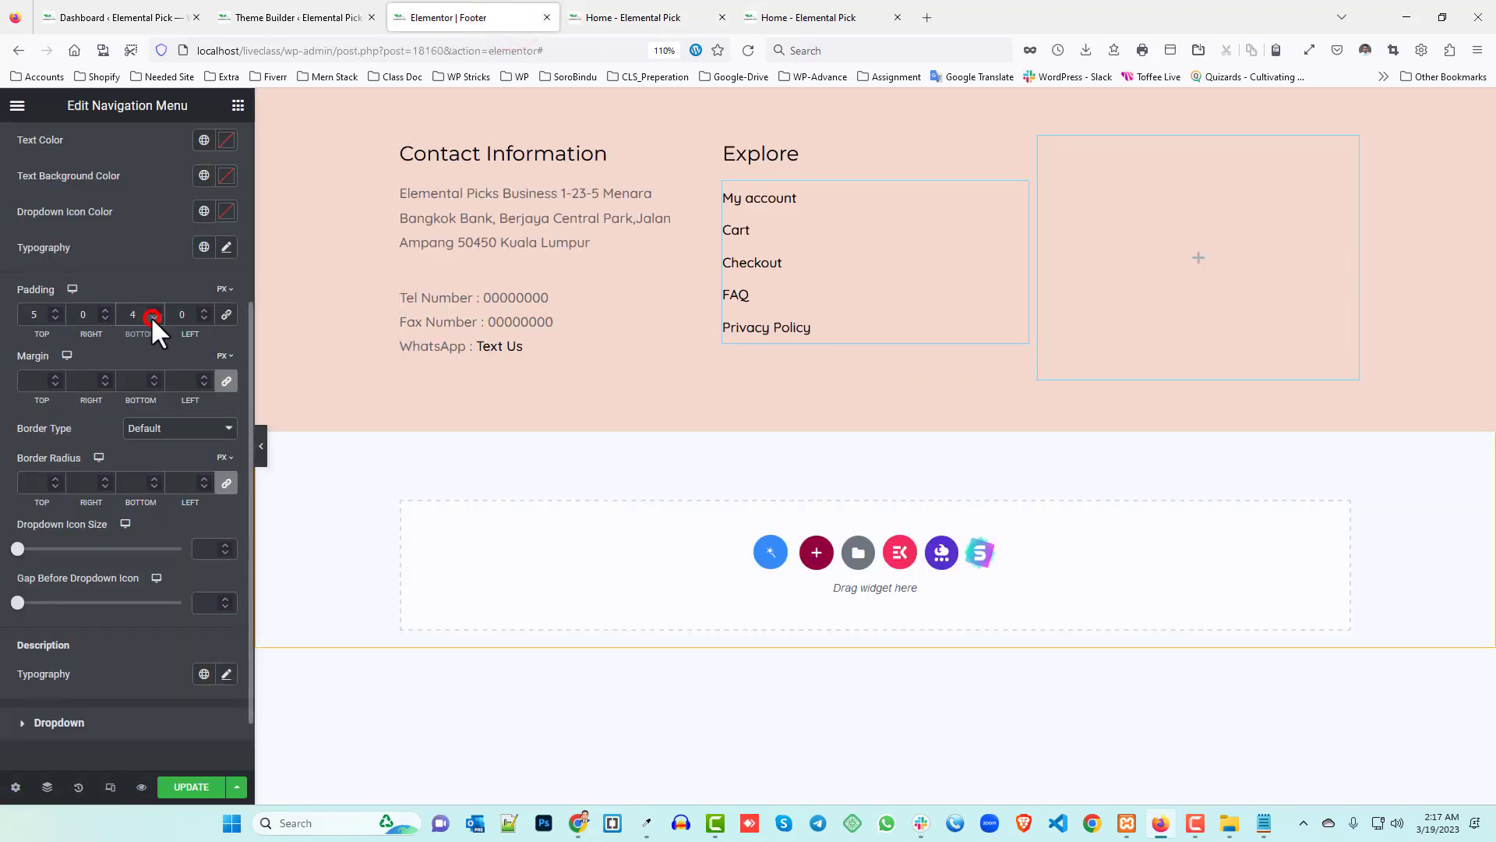
pyautogui.click(44, 330)
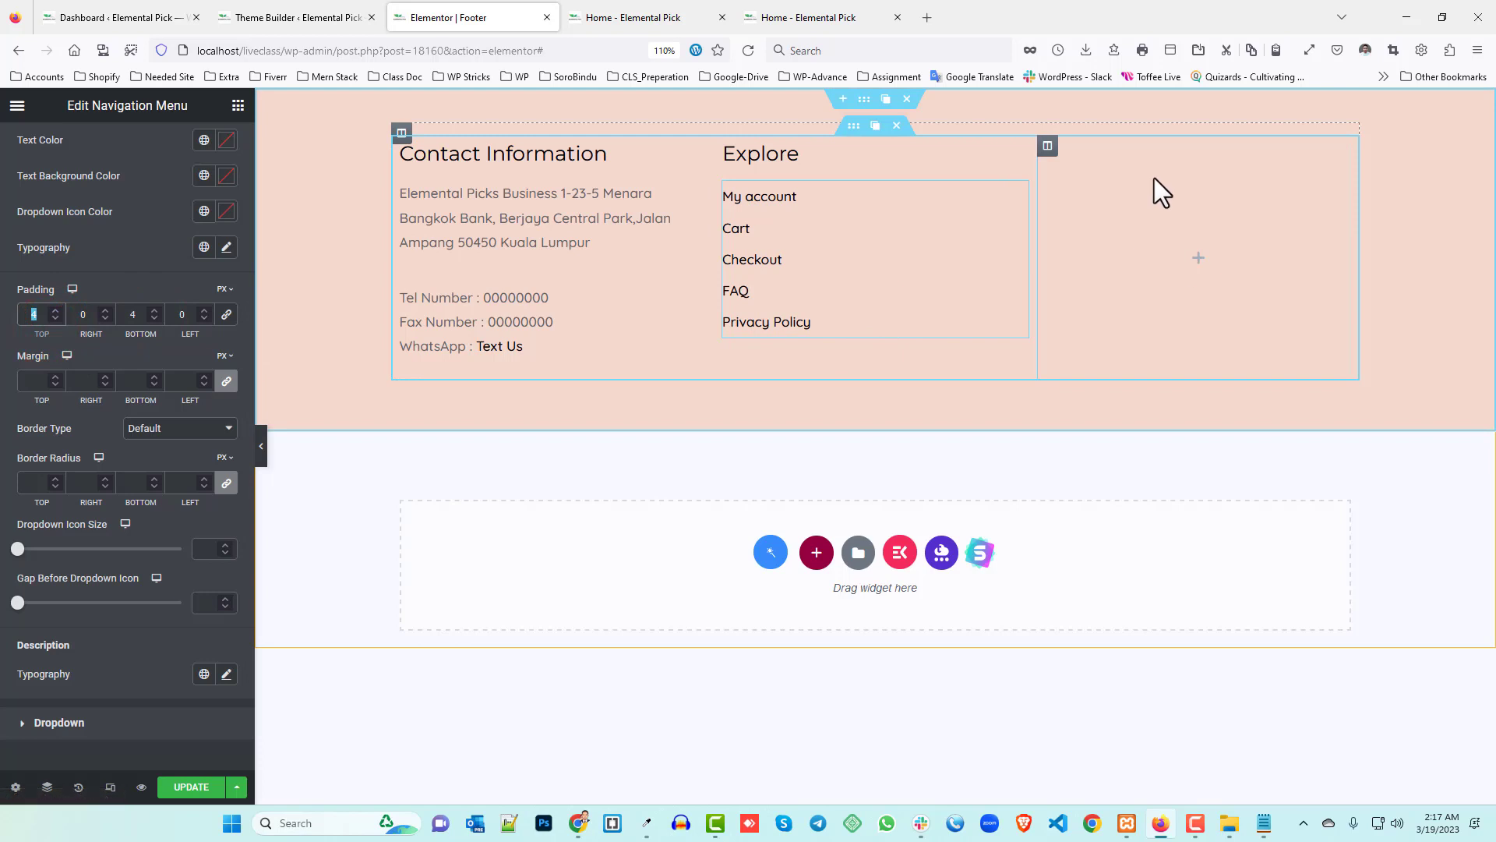
# - Duplicate the Explore heading and move the copy into the empty third column
pyautogui.rightClick(1018, 155)
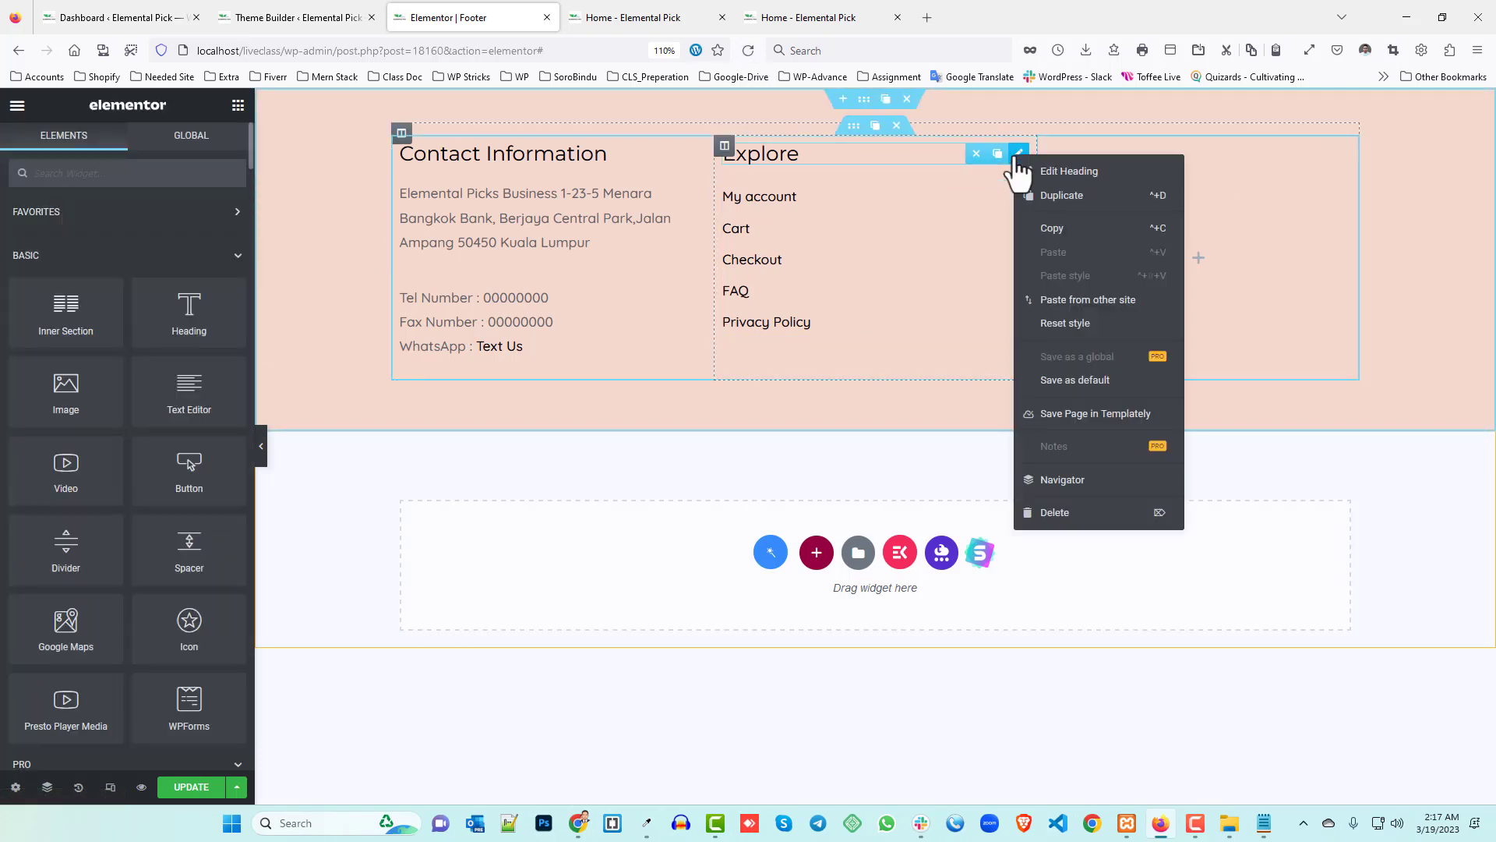
pyautogui.click(1051, 195)
pyautogui.moveTo(1014, 192); pyautogui.dragTo(1169, 258)
# - Replace the third column heading's title with Menu, following the newsite footer
pyautogui.click(596, 11)
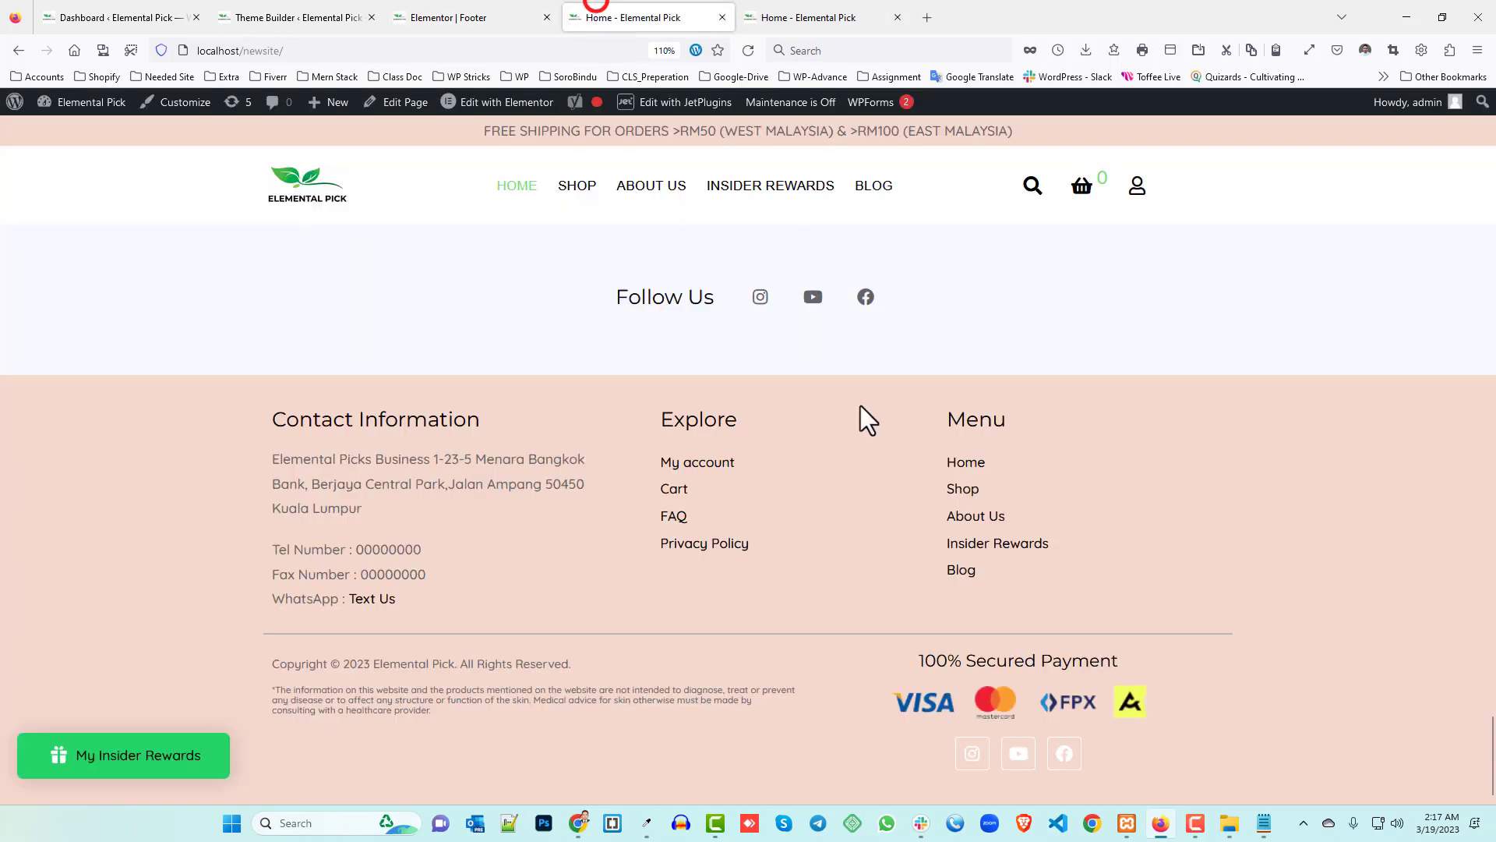
pyautogui.moveTo(929, 423); pyautogui.dragTo(1008, 420)
pyautogui.click(430, 18)
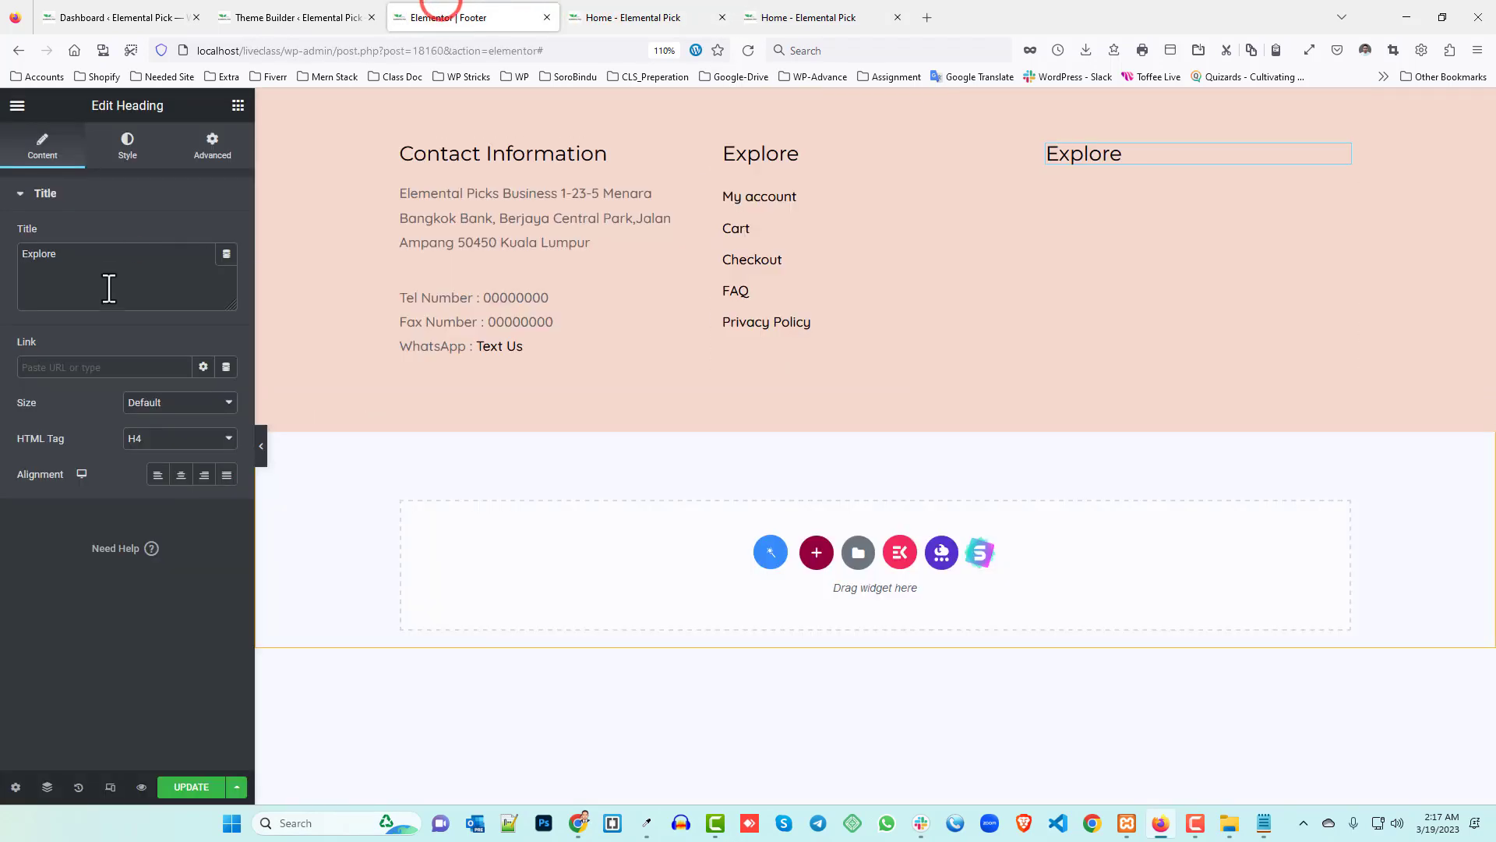
pyautogui.moveTo(84, 262); pyautogui.dragTo(3, 258)
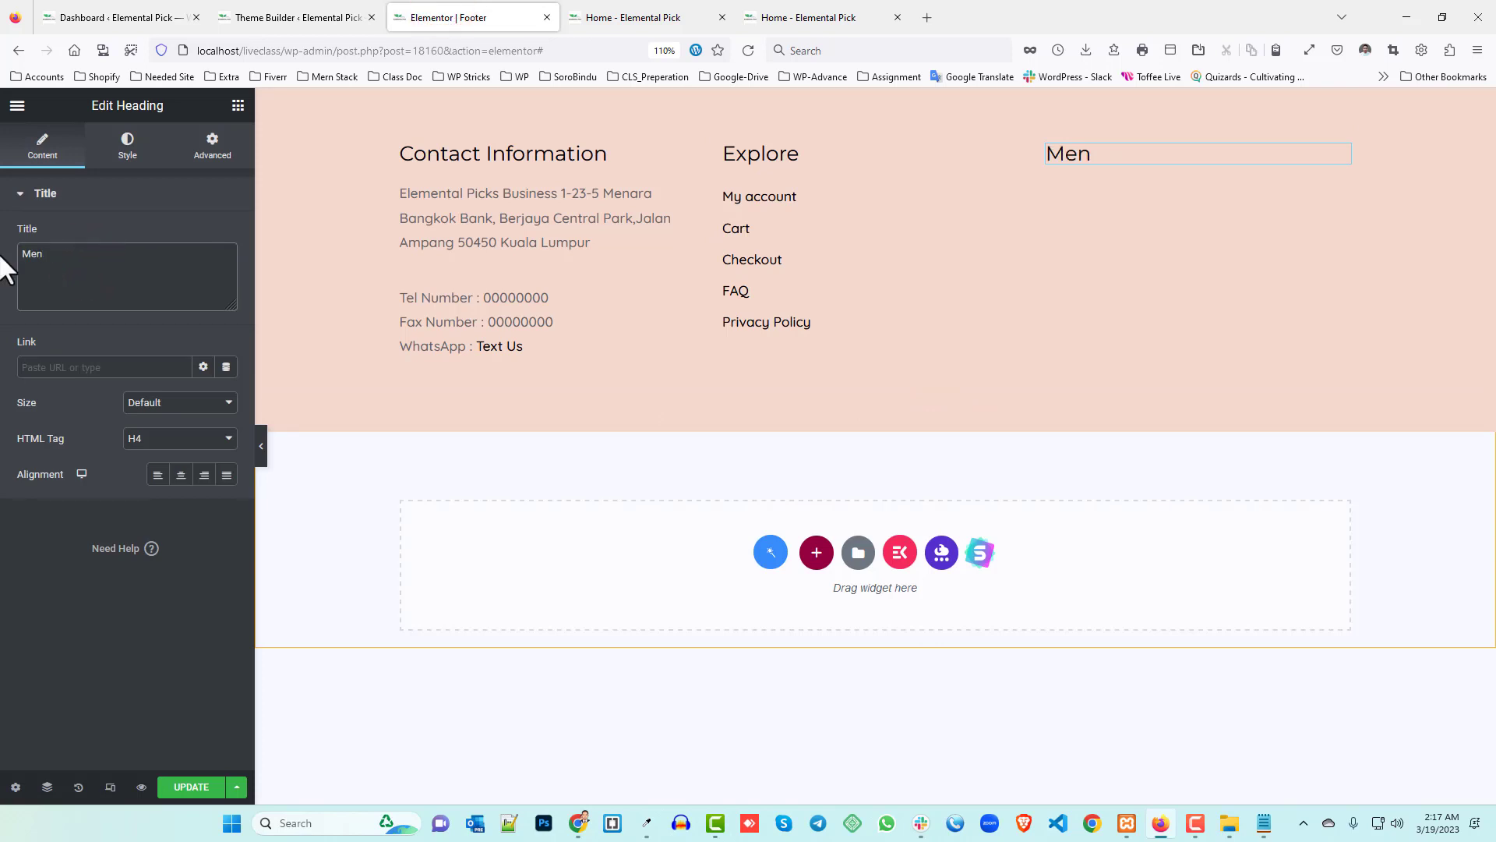
pyautogui.click(585, 6)
pyautogui.click(462, 16)
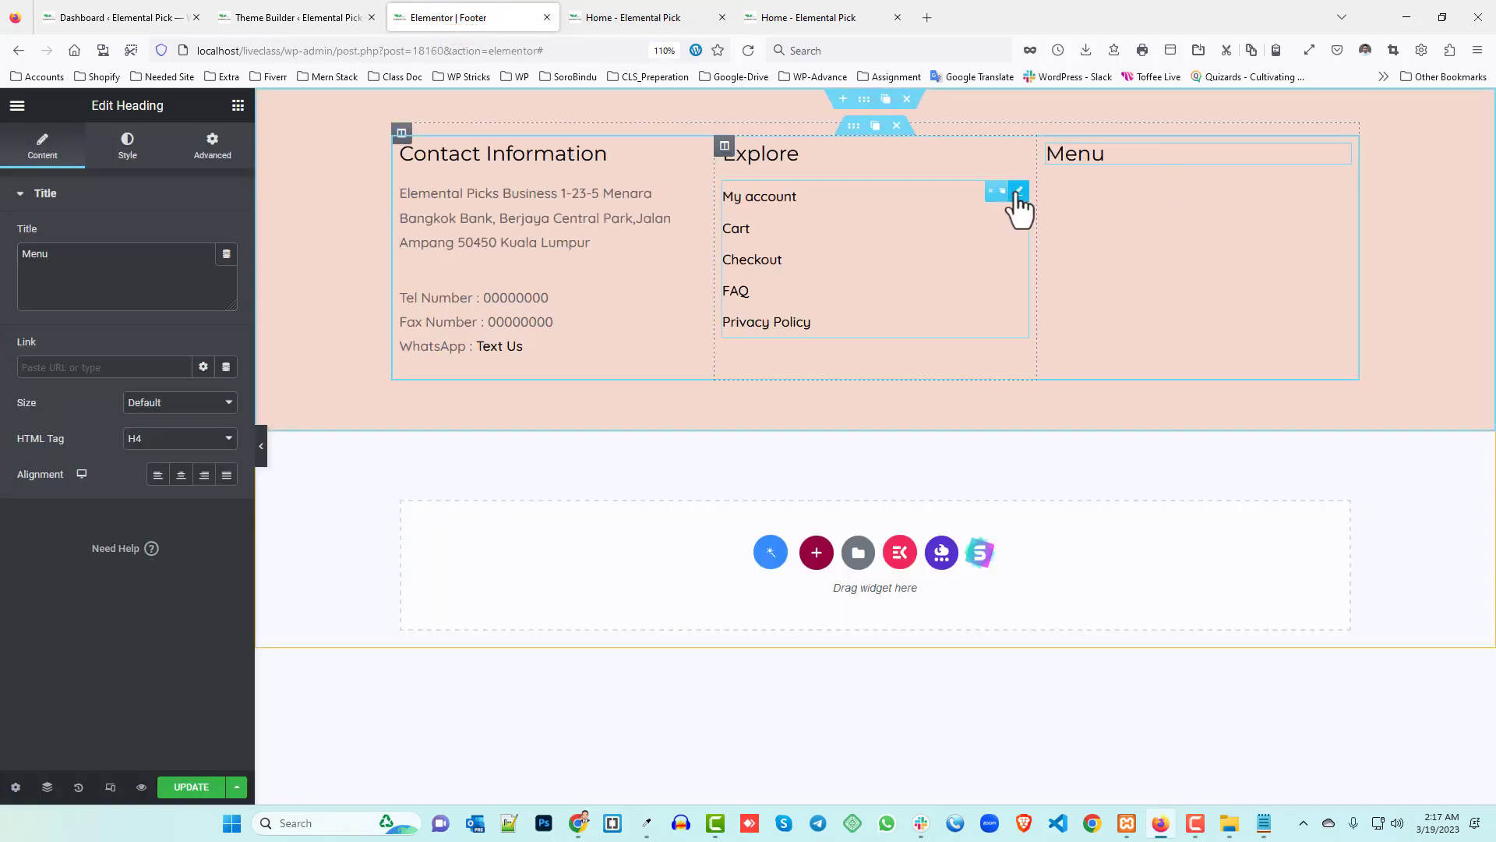
# - Duplicate the Explore navigation menu, move the copy below the Menu heading and assign the Primary menu to it
pyautogui.rightClick(1019, 204)
pyautogui.click(1042, 238)
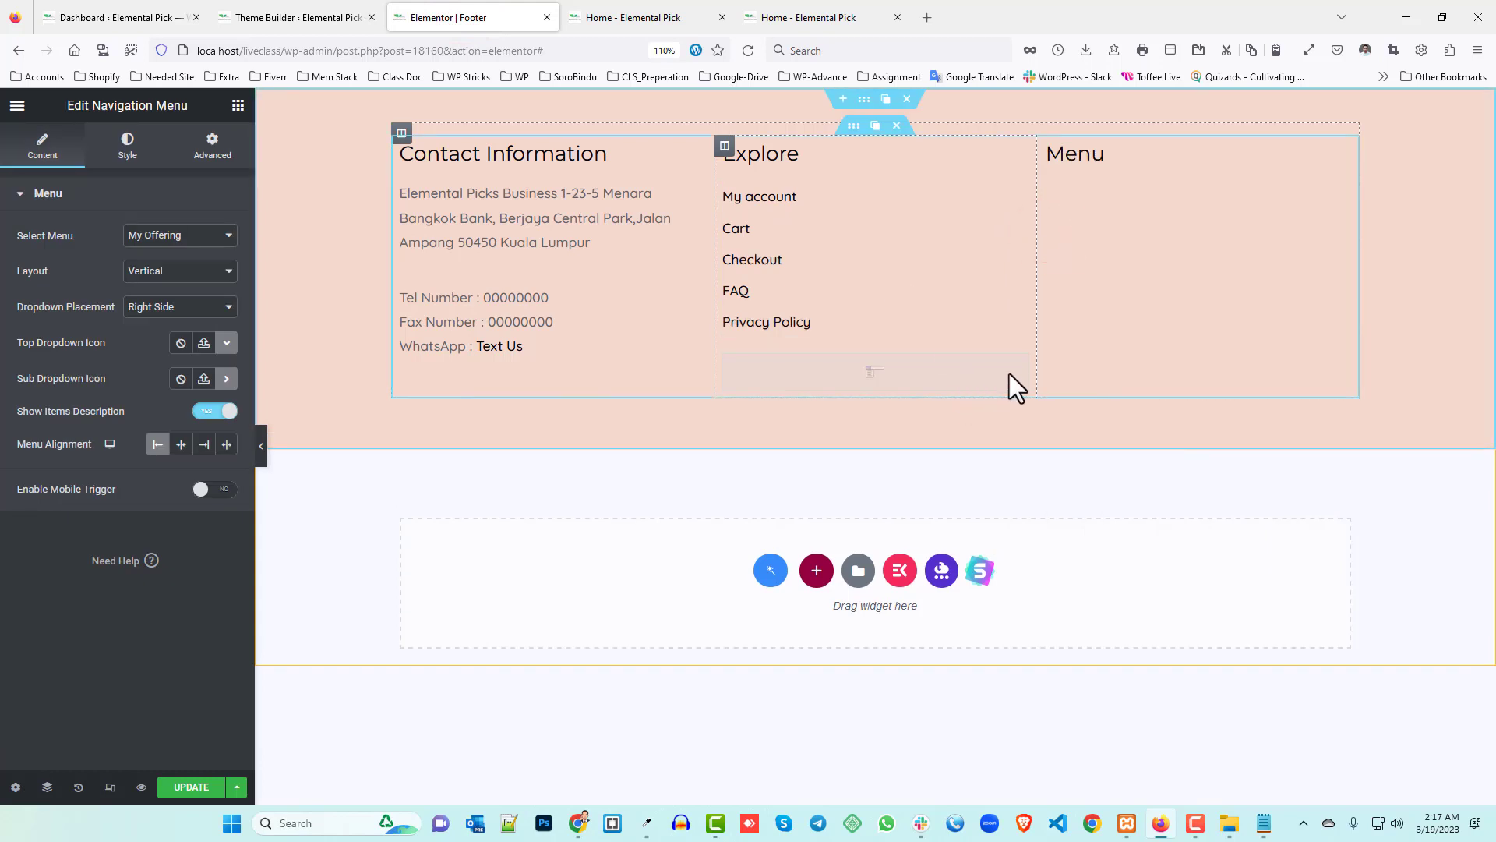
pyautogui.moveTo(1016, 363); pyautogui.dragTo(1143, 212)
pyautogui.click(179, 239)
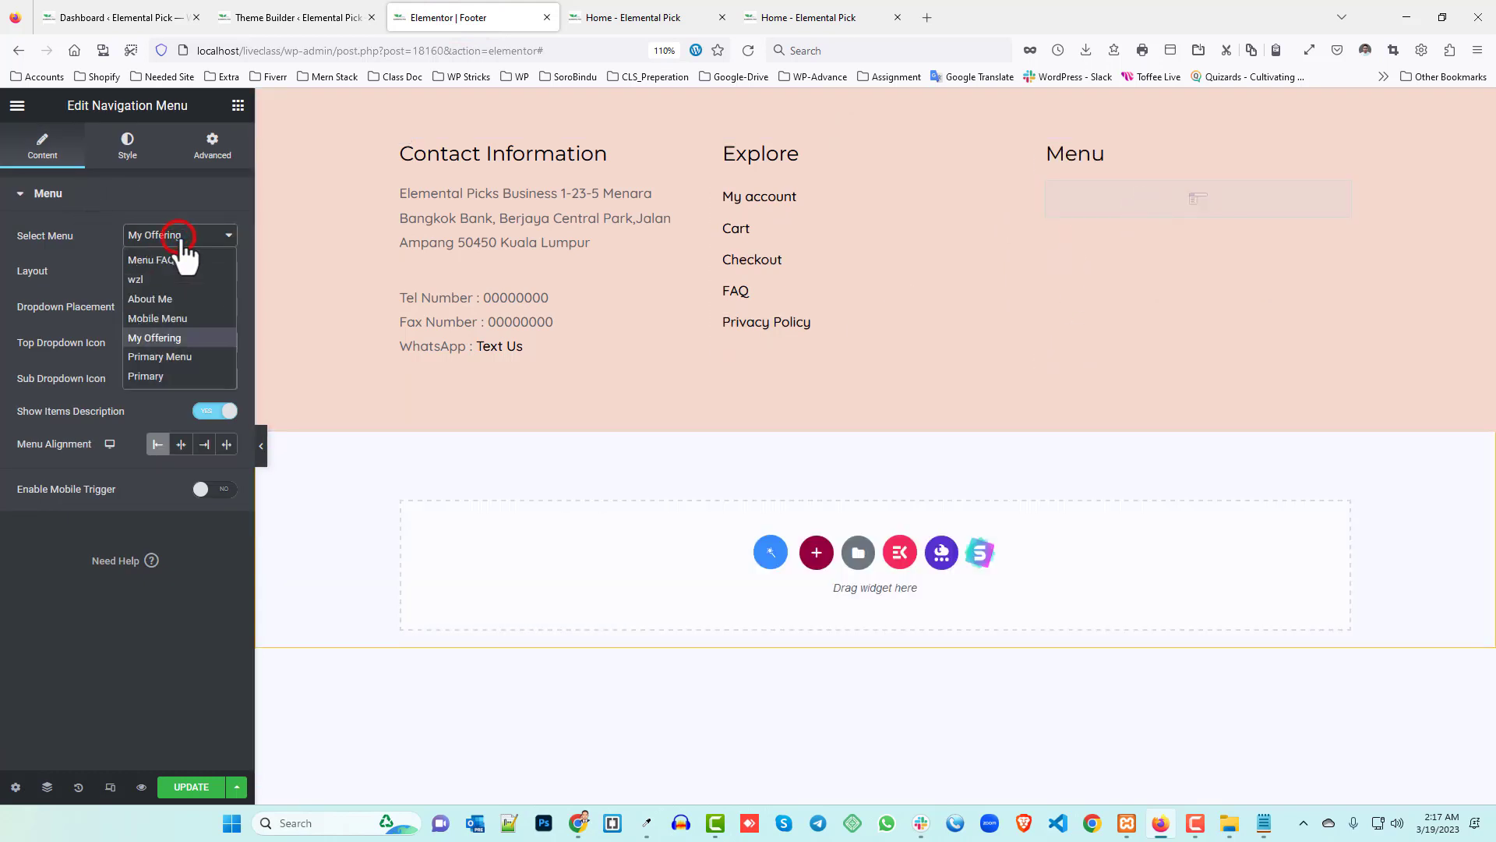
pyautogui.click(185, 377)
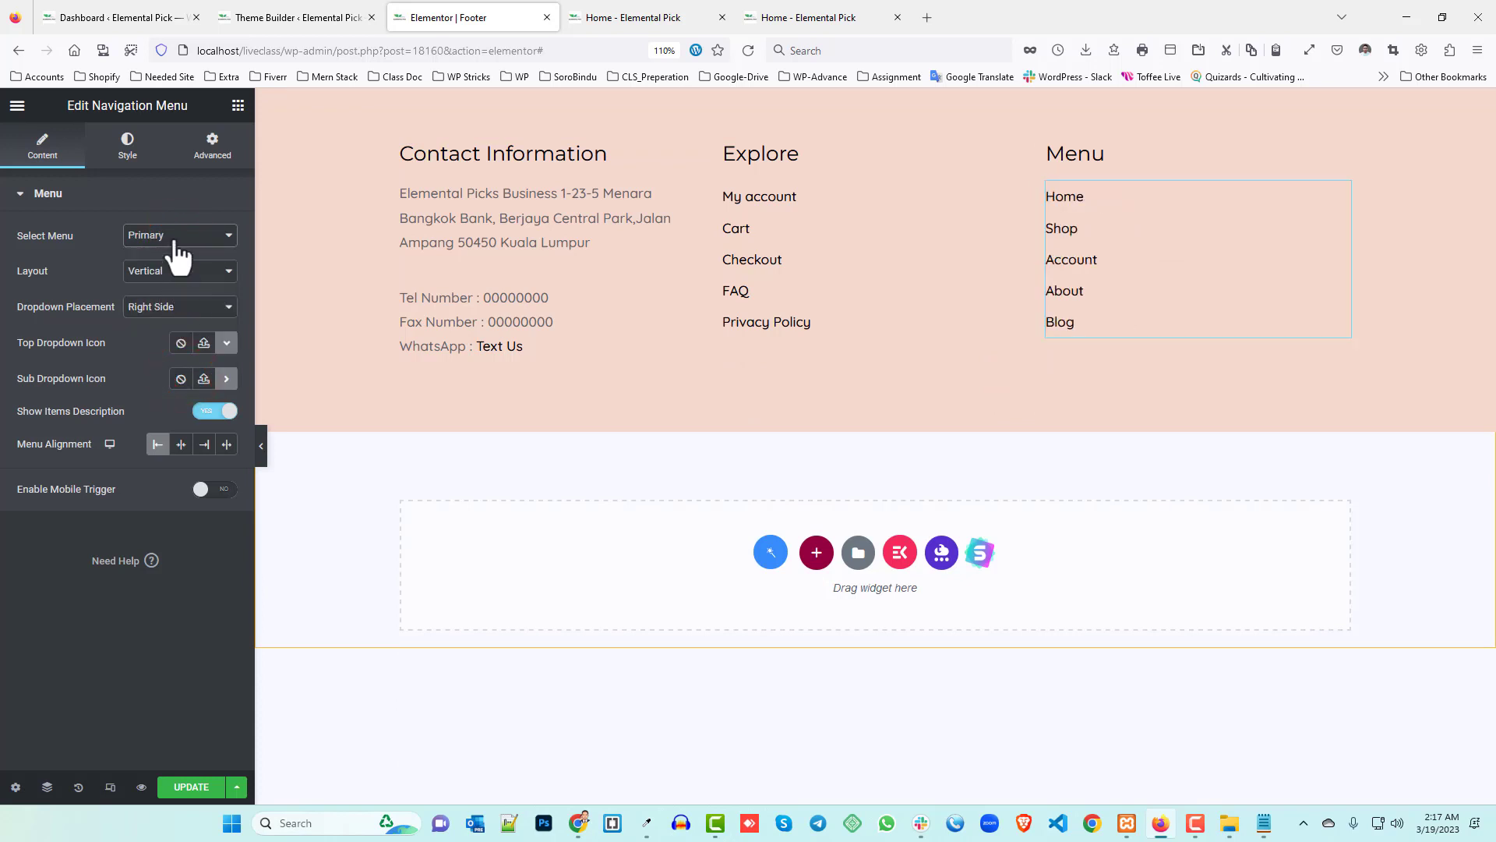
# - Check the newsite and existing liveclass footers for reference and add an inner section beneath the three footer columns
pyautogui.click(629, 9)
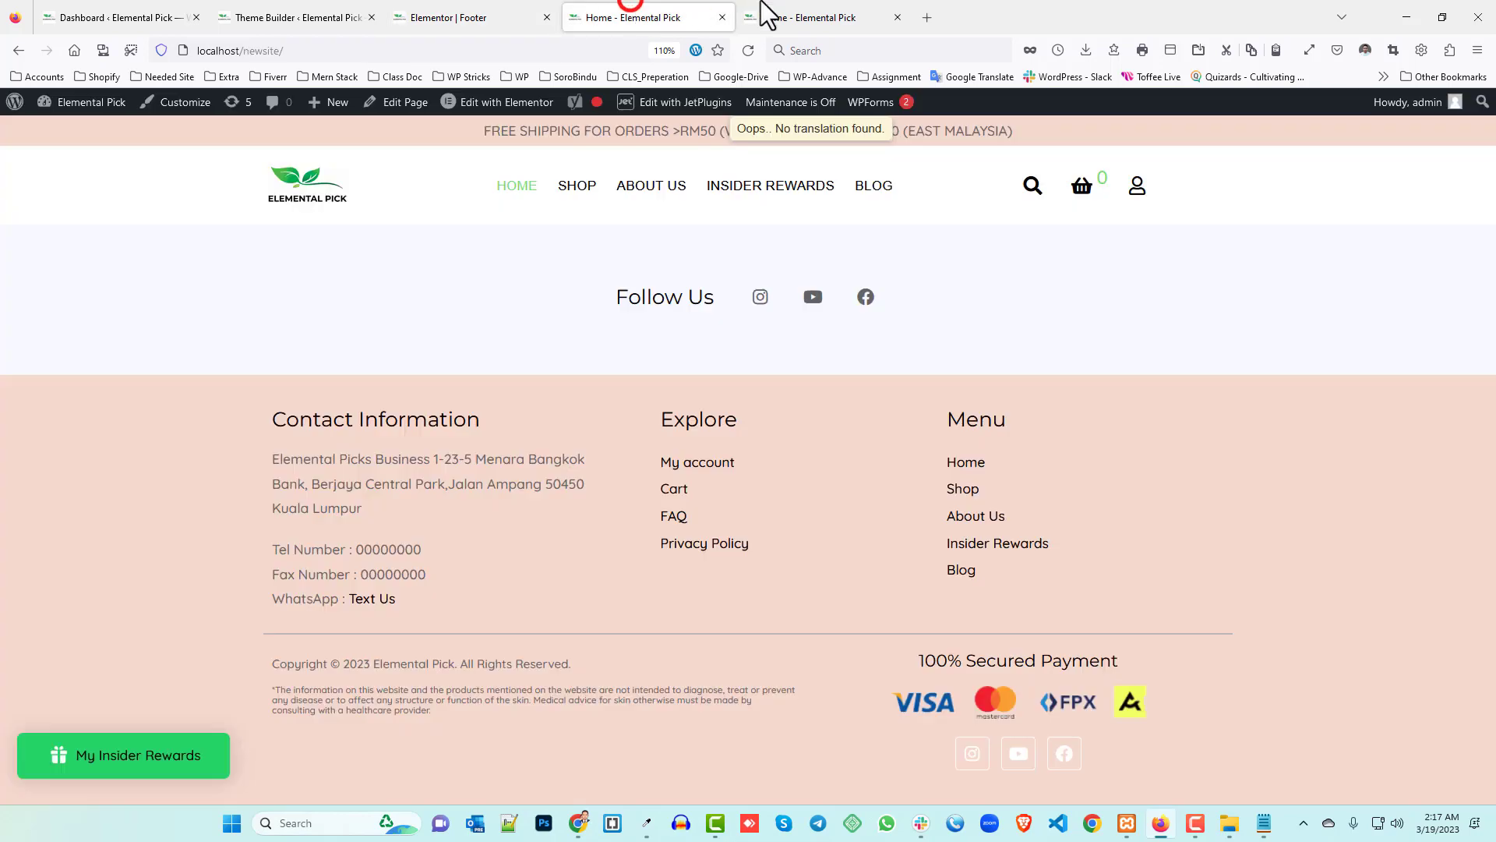
pyautogui.click(775, 13)
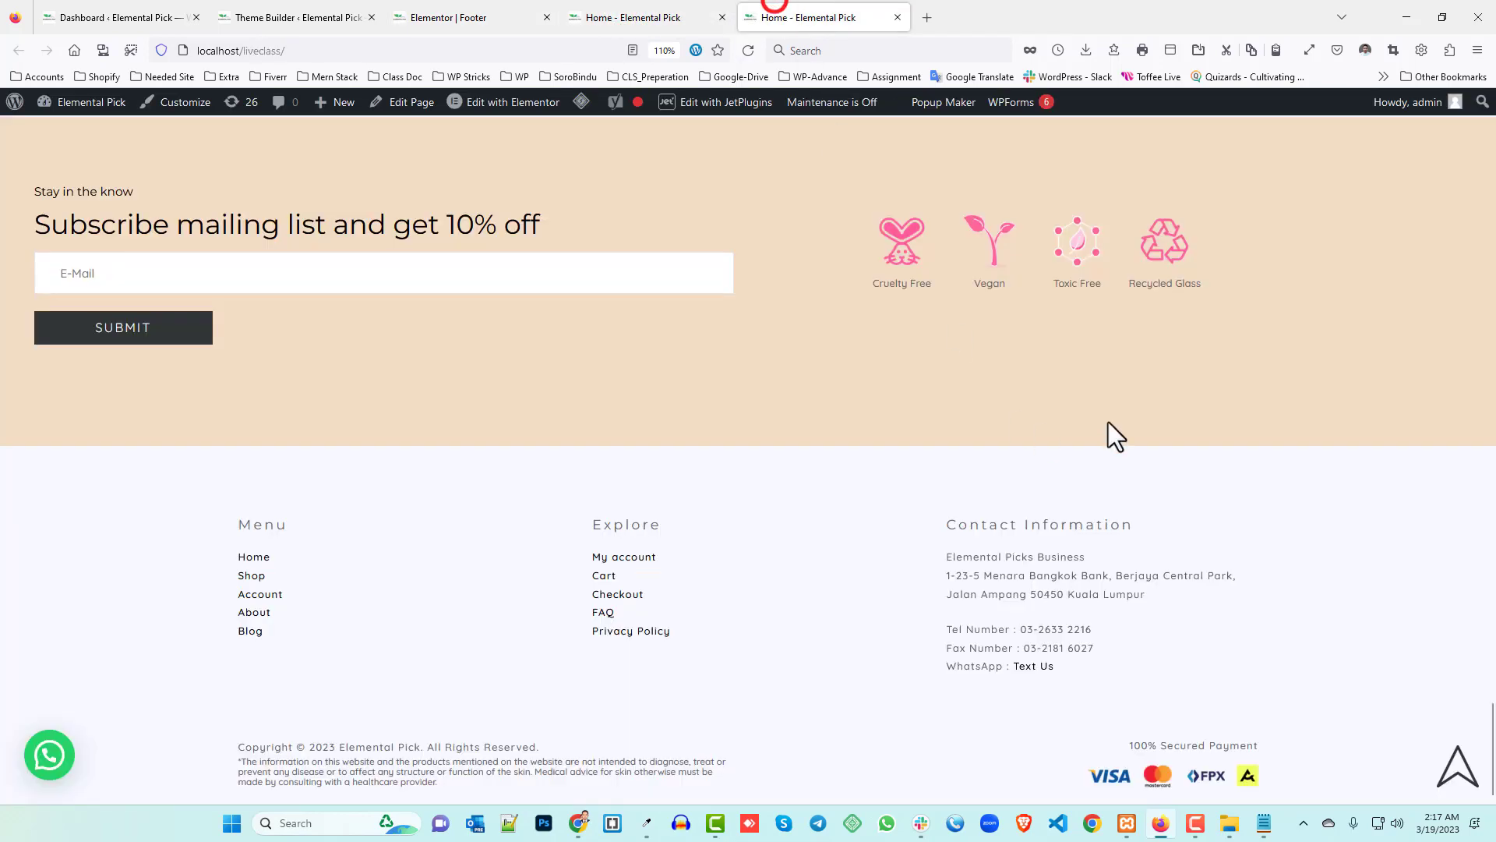
pyautogui.click(624, 6)
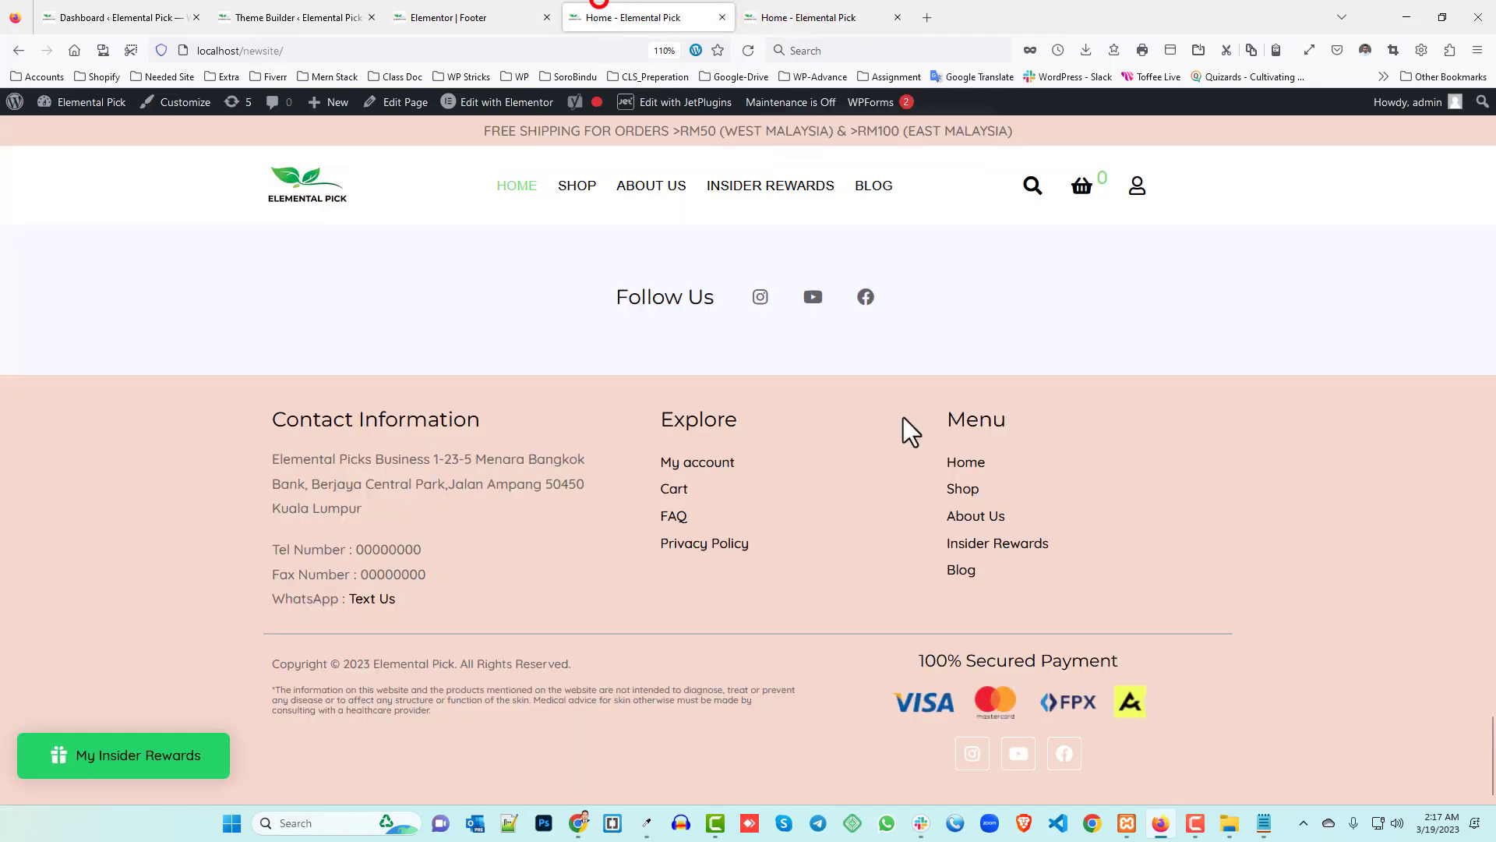
pyautogui.click(485, 8)
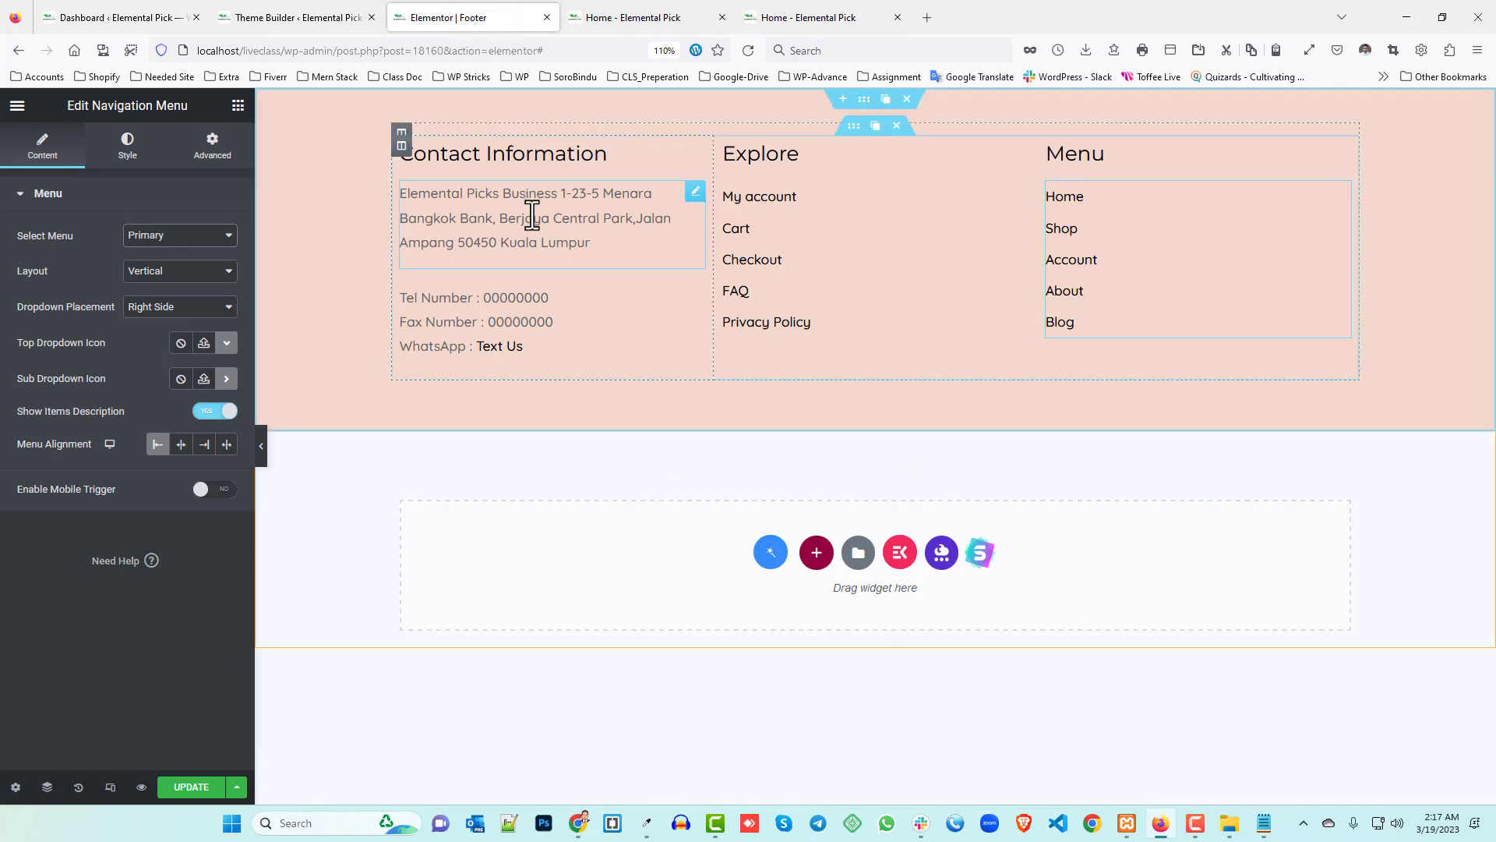
pyautogui.click(613, 14)
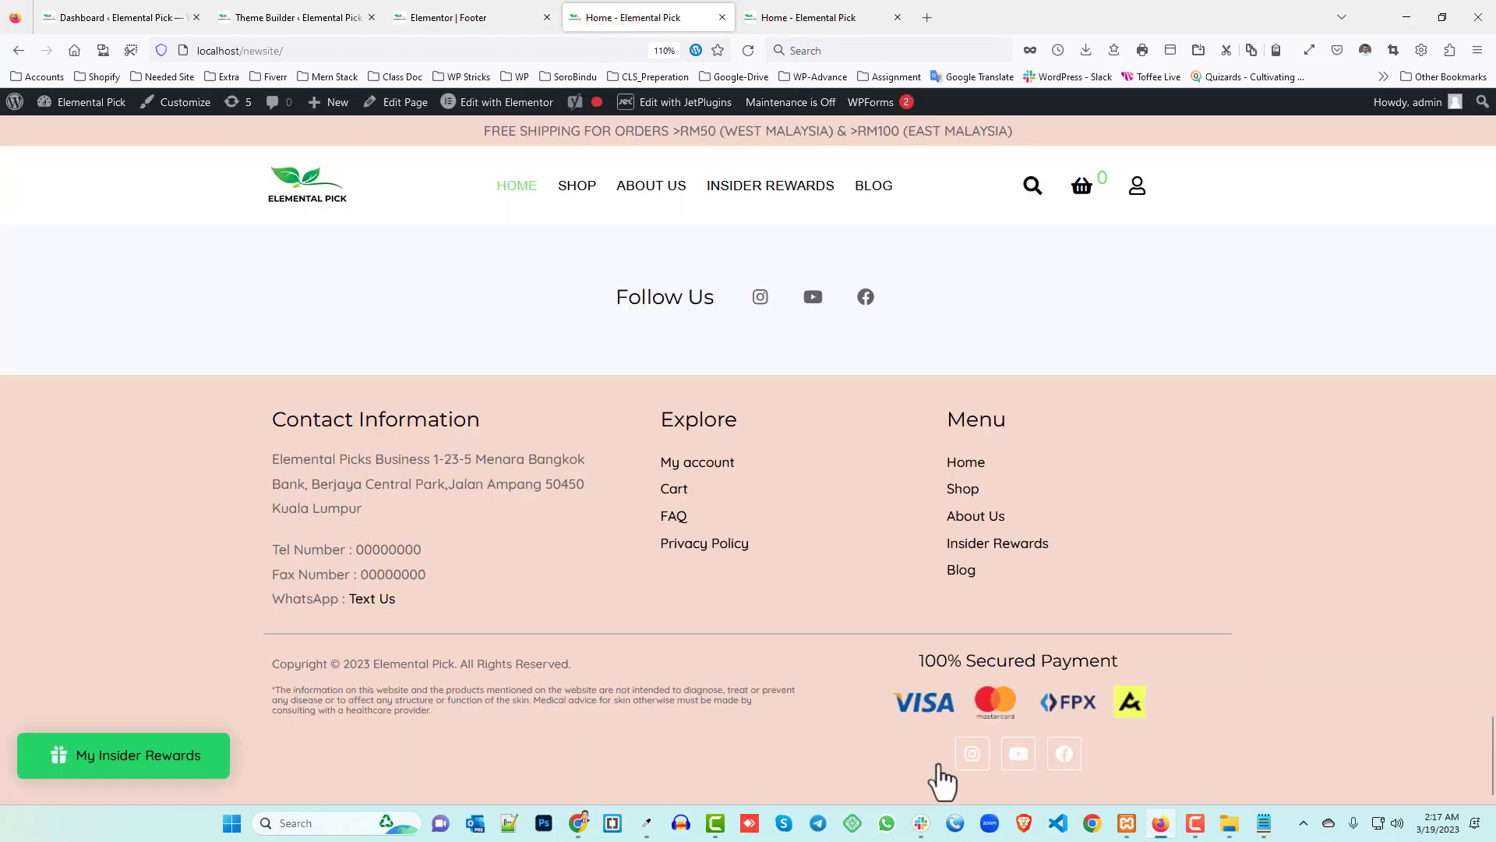
pyautogui.click(514, 15)
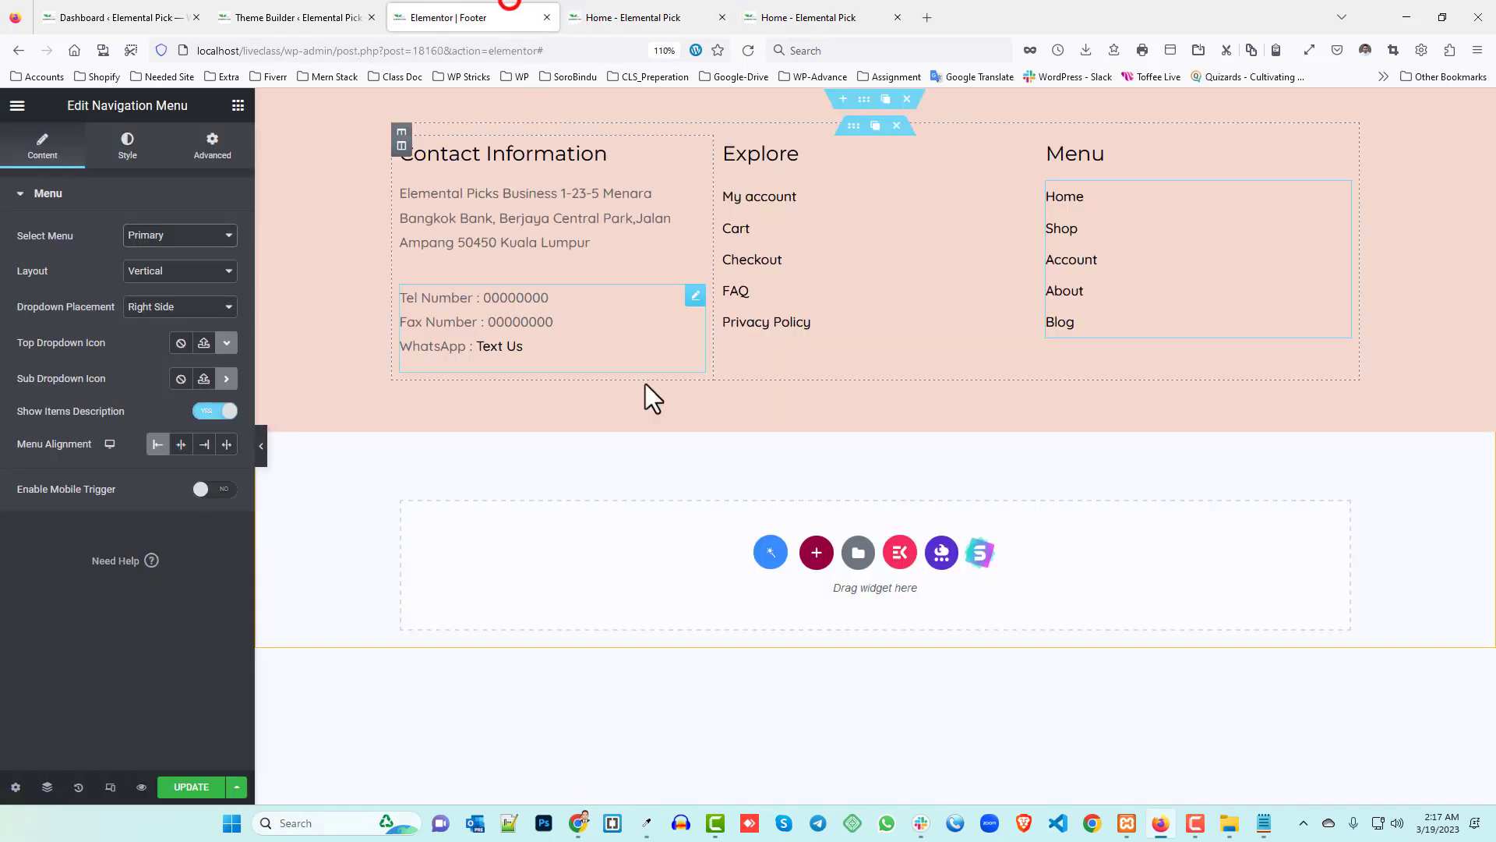
pyautogui.click(237, 105)
pyautogui.moveTo(60, 310); pyautogui.dragTo(843, 417)
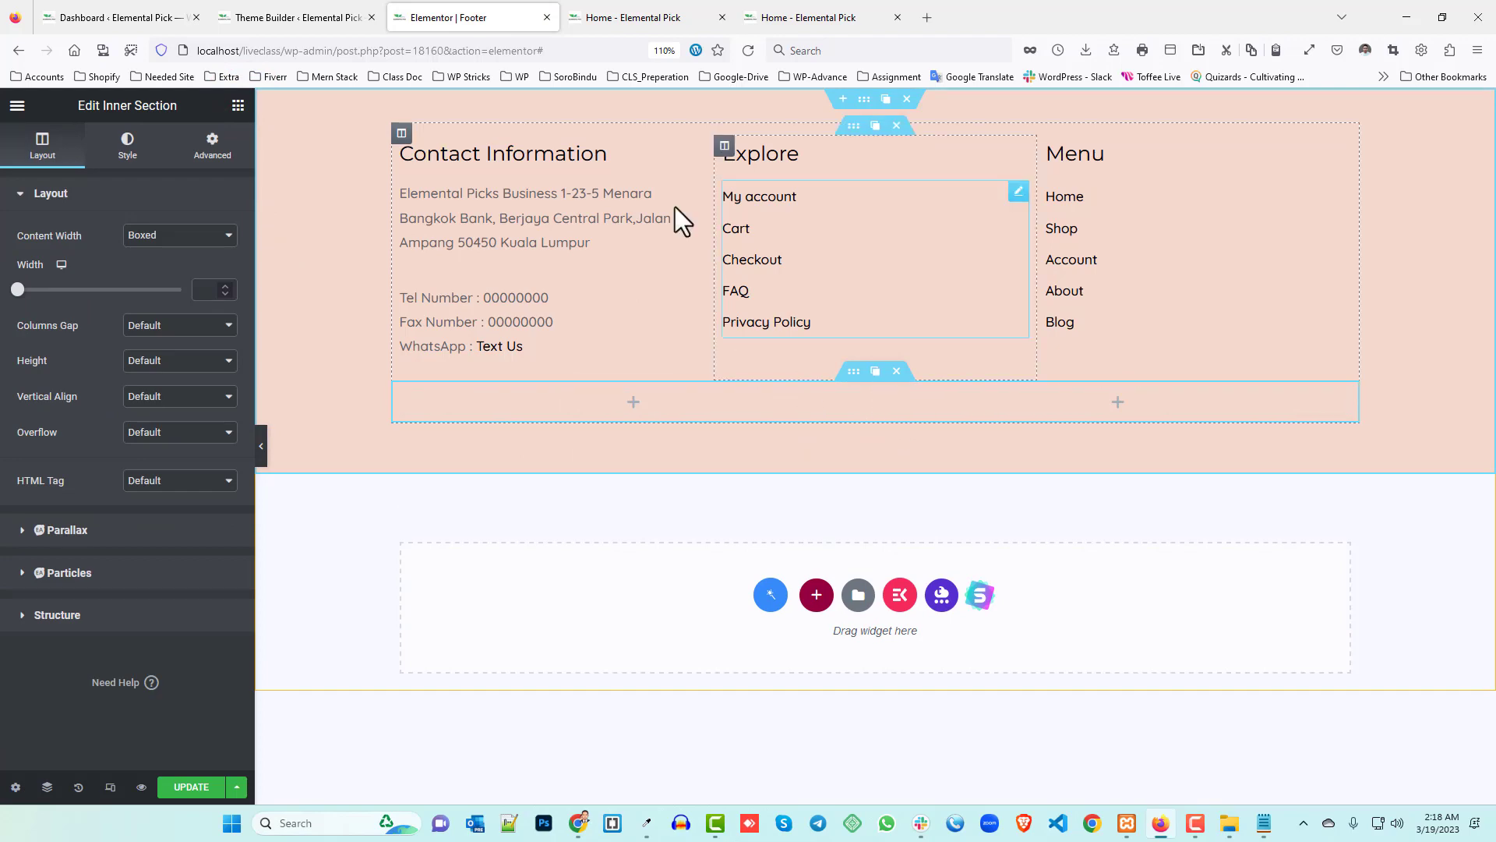
# - Widen the new inner section's left column beyond half the row, following the newsite footer's copyright and payment row
pyautogui.click(641, 15)
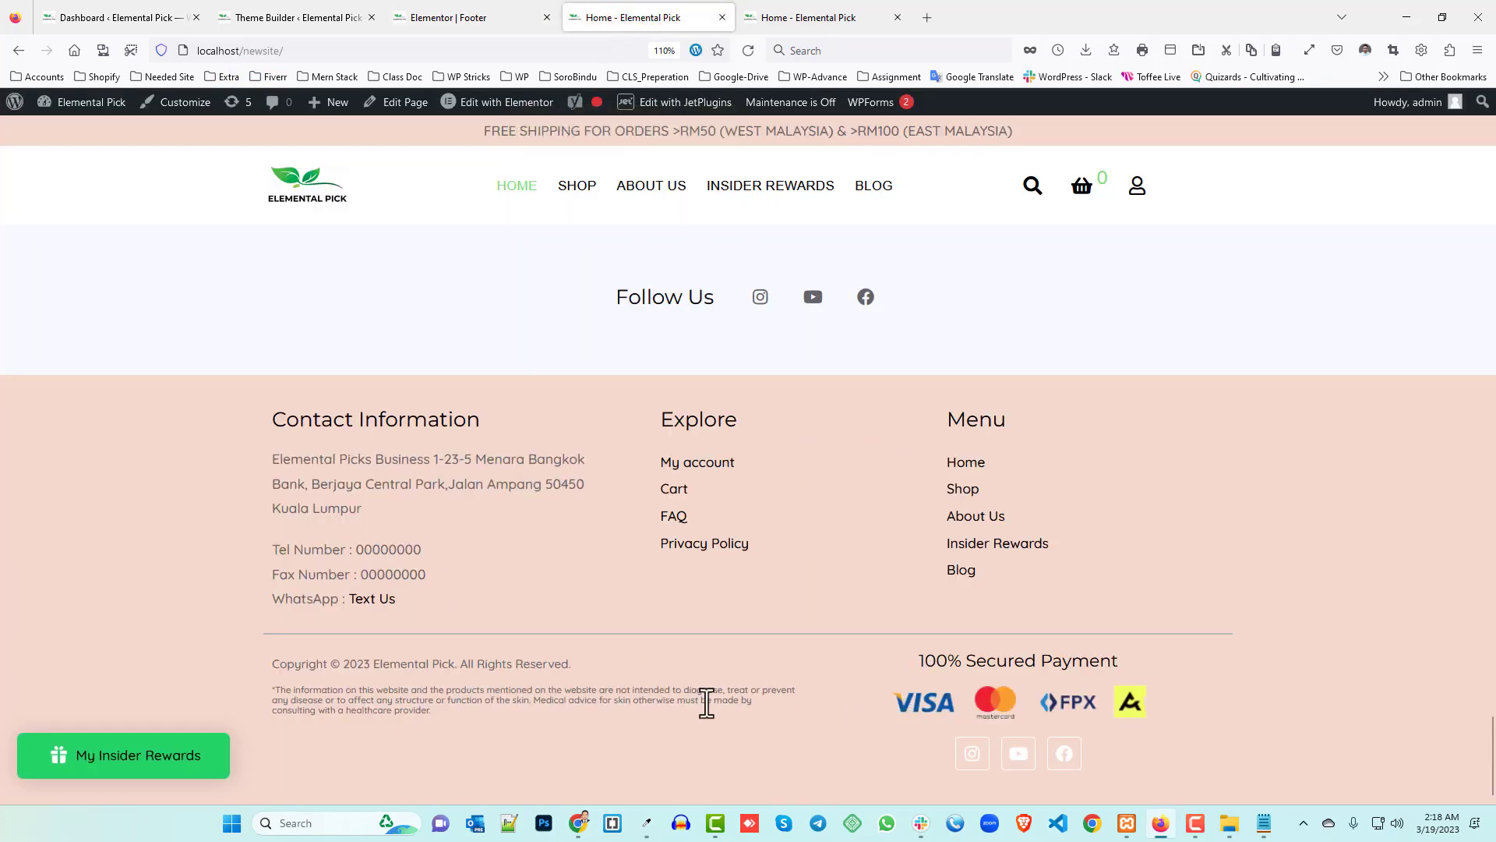
pyautogui.click(480, 16)
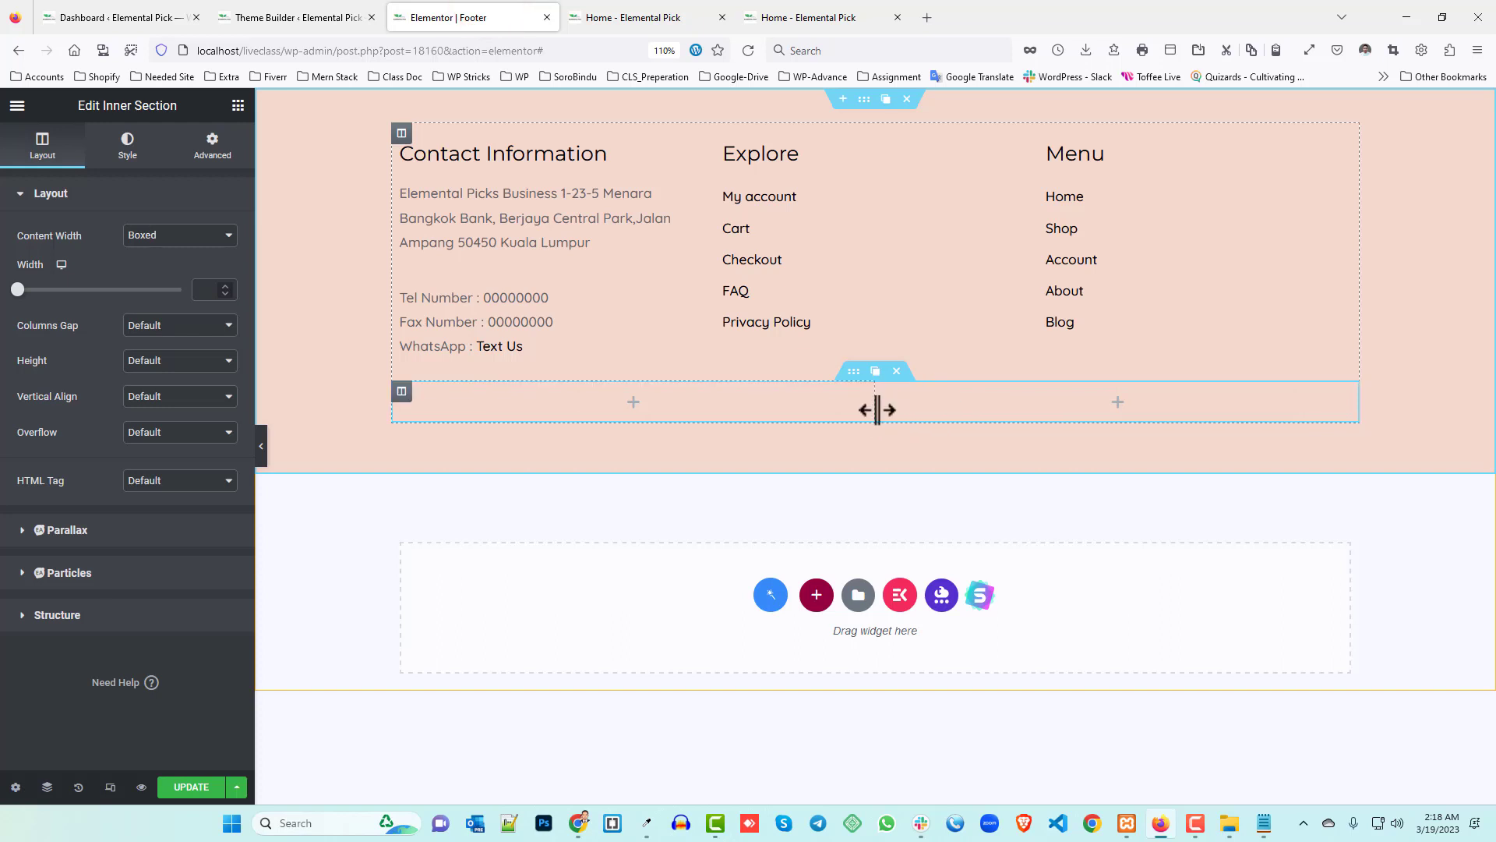
pyautogui.moveTo(878, 408); pyautogui.dragTo(970, 409)
pyautogui.click(681, 402)
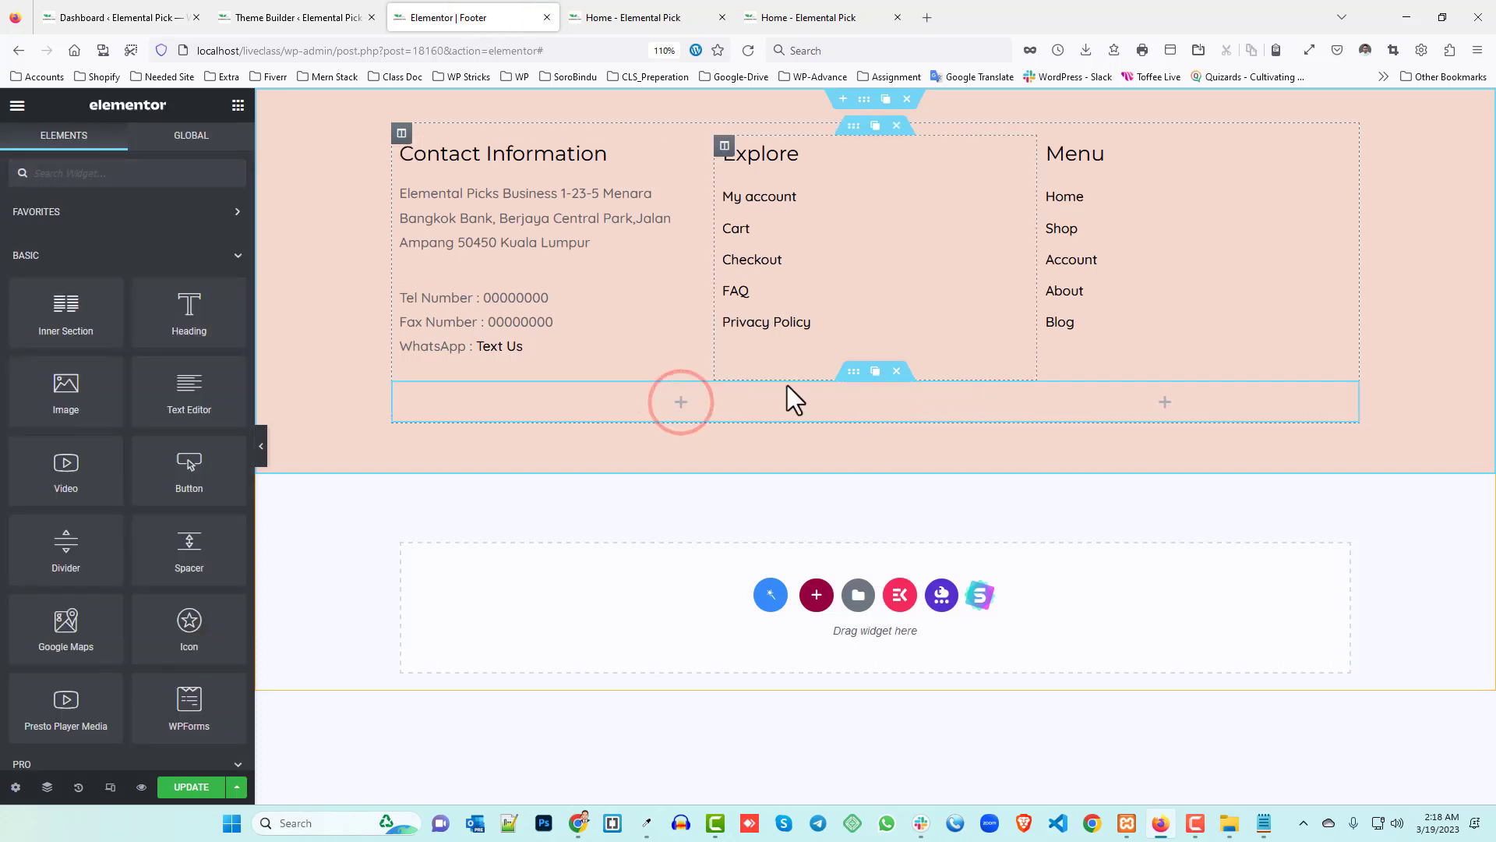
# - Following the newsite footer's divider, give the inner section below the three columns a solid border: top width 2, other sides 0
pyautogui.click(856, 370)
pyautogui.click(636, 17)
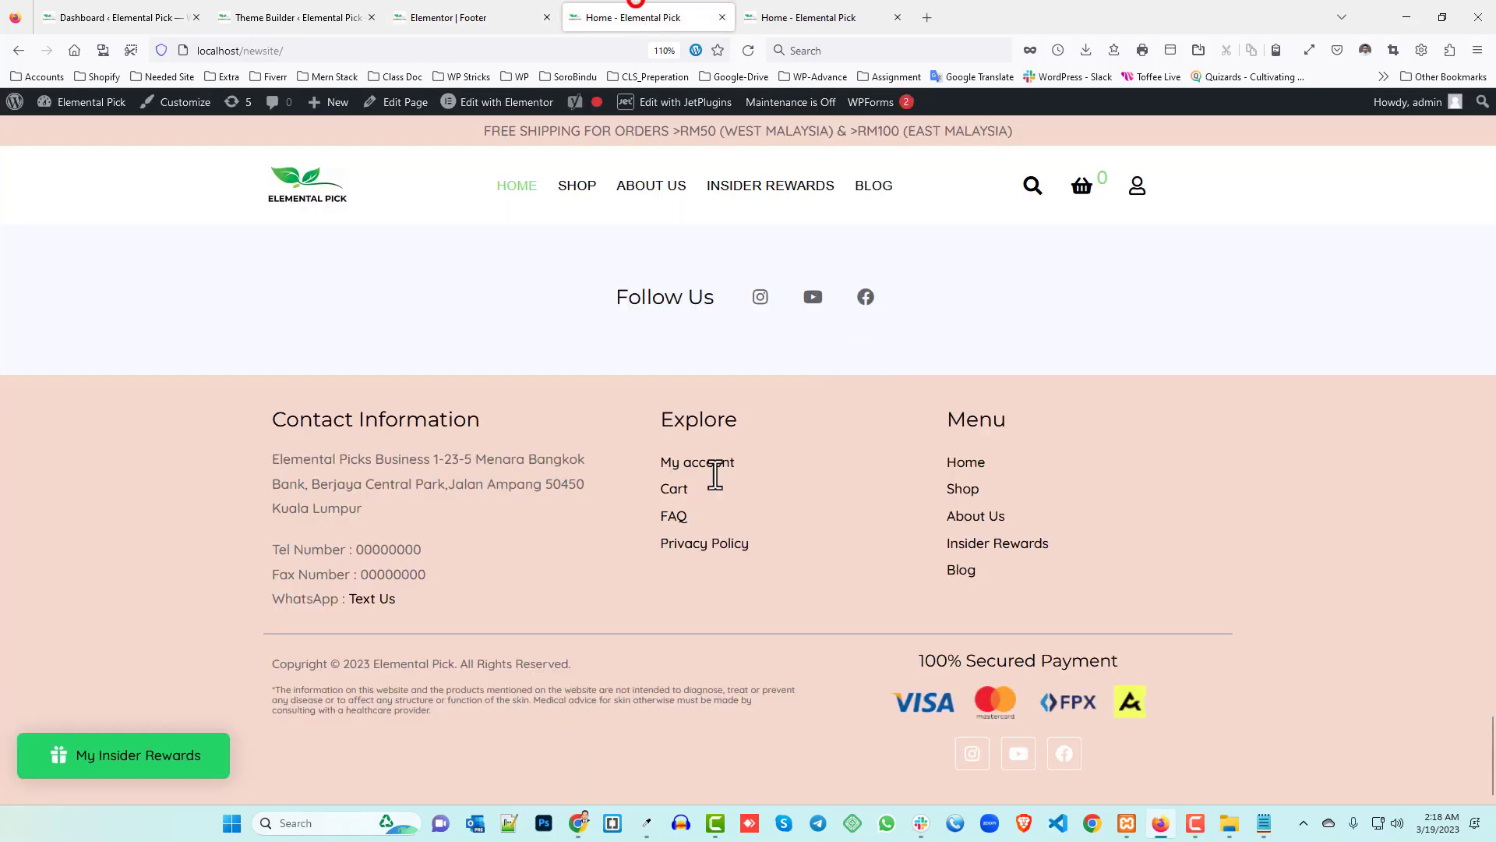
pyautogui.click(467, 17)
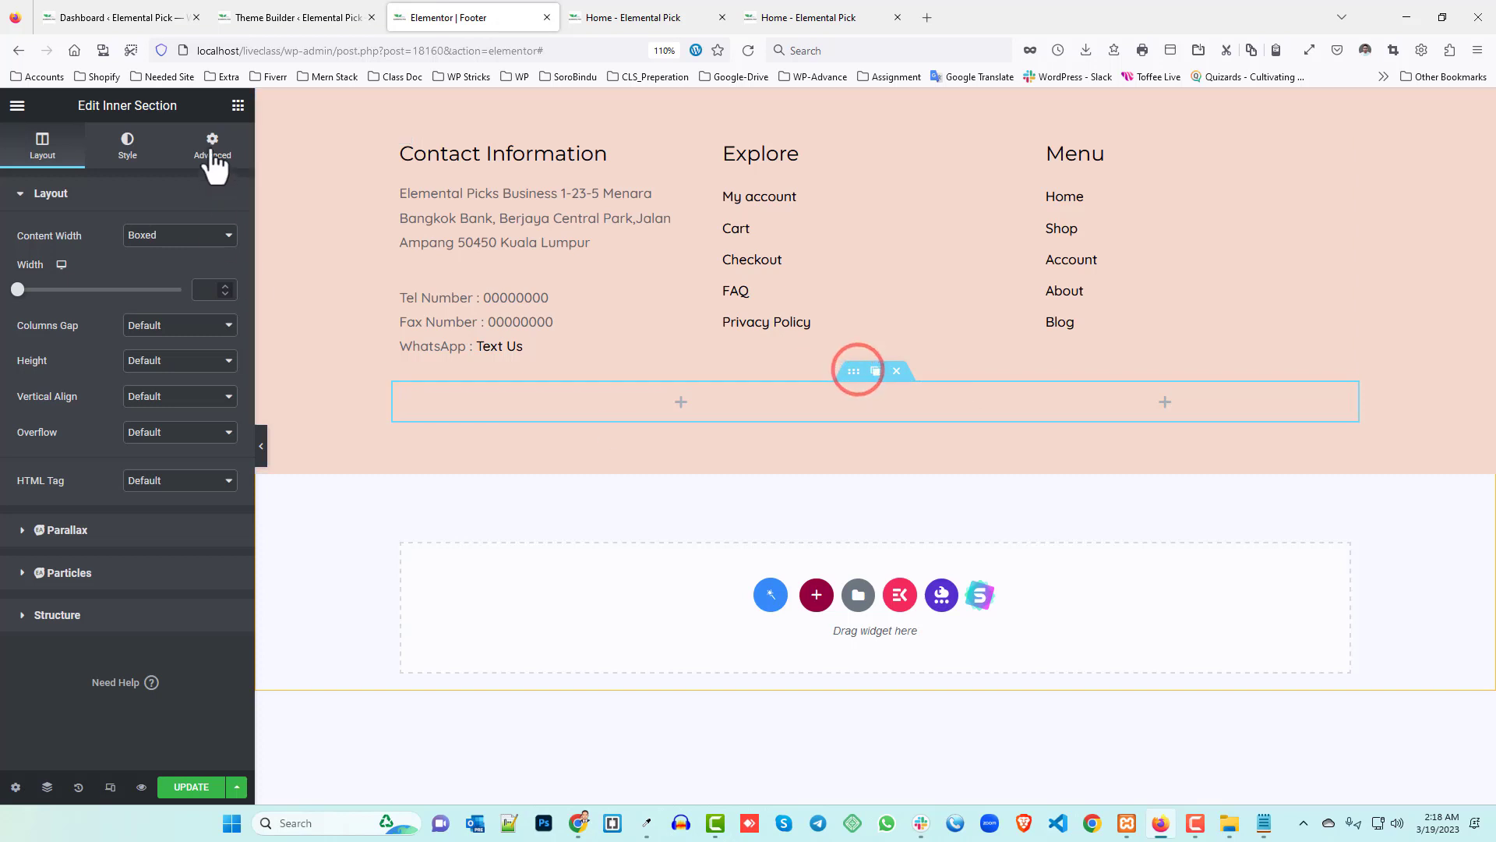
pyautogui.click(127, 144)
pyautogui.click(103, 360)
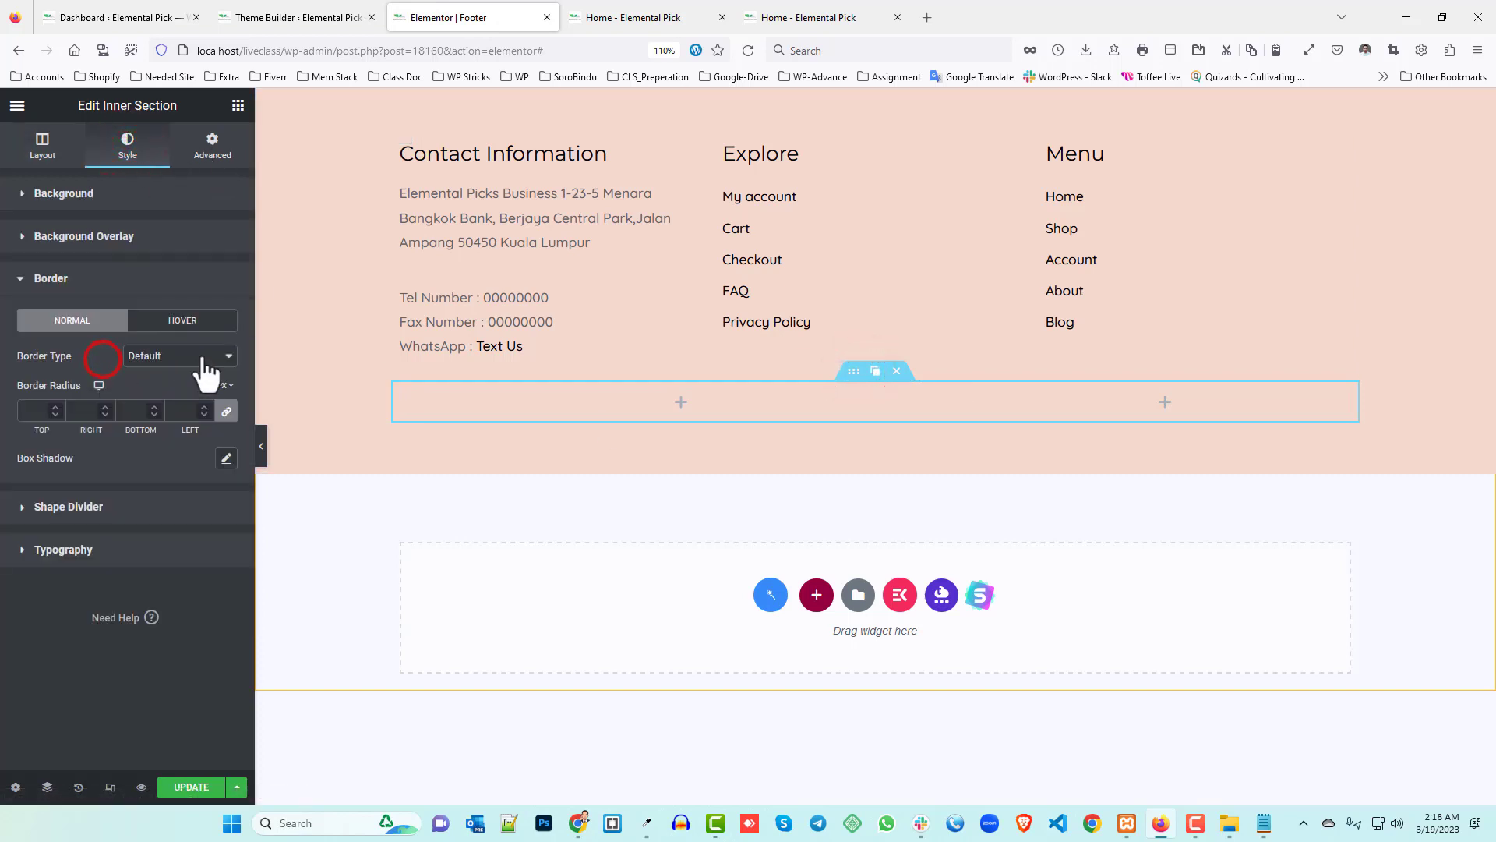
pyautogui.click(198, 355)
pyautogui.click(177, 419)
pyautogui.click(224, 410)
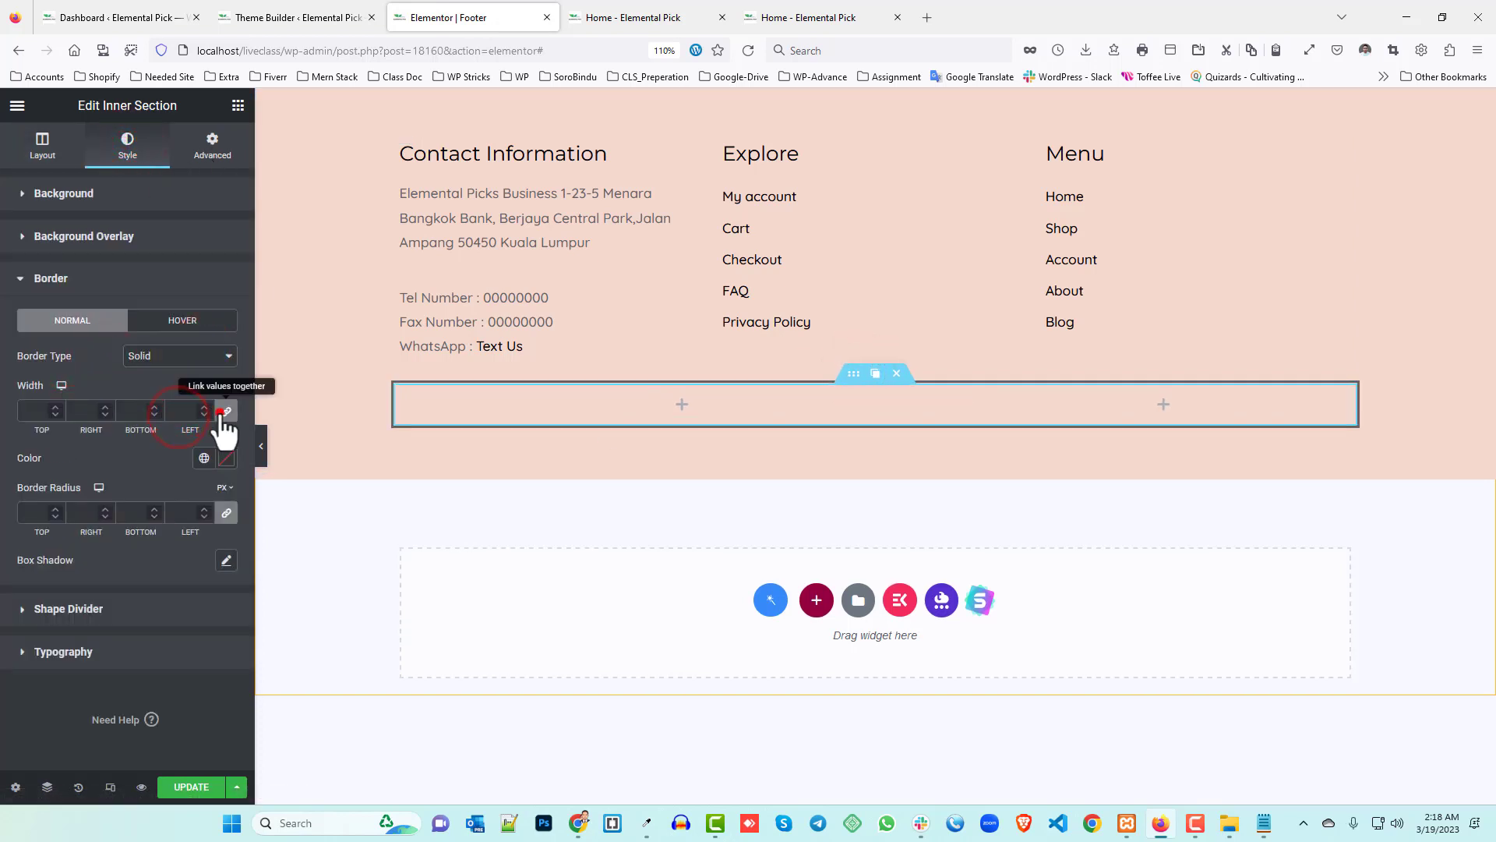
pyautogui.write('2')
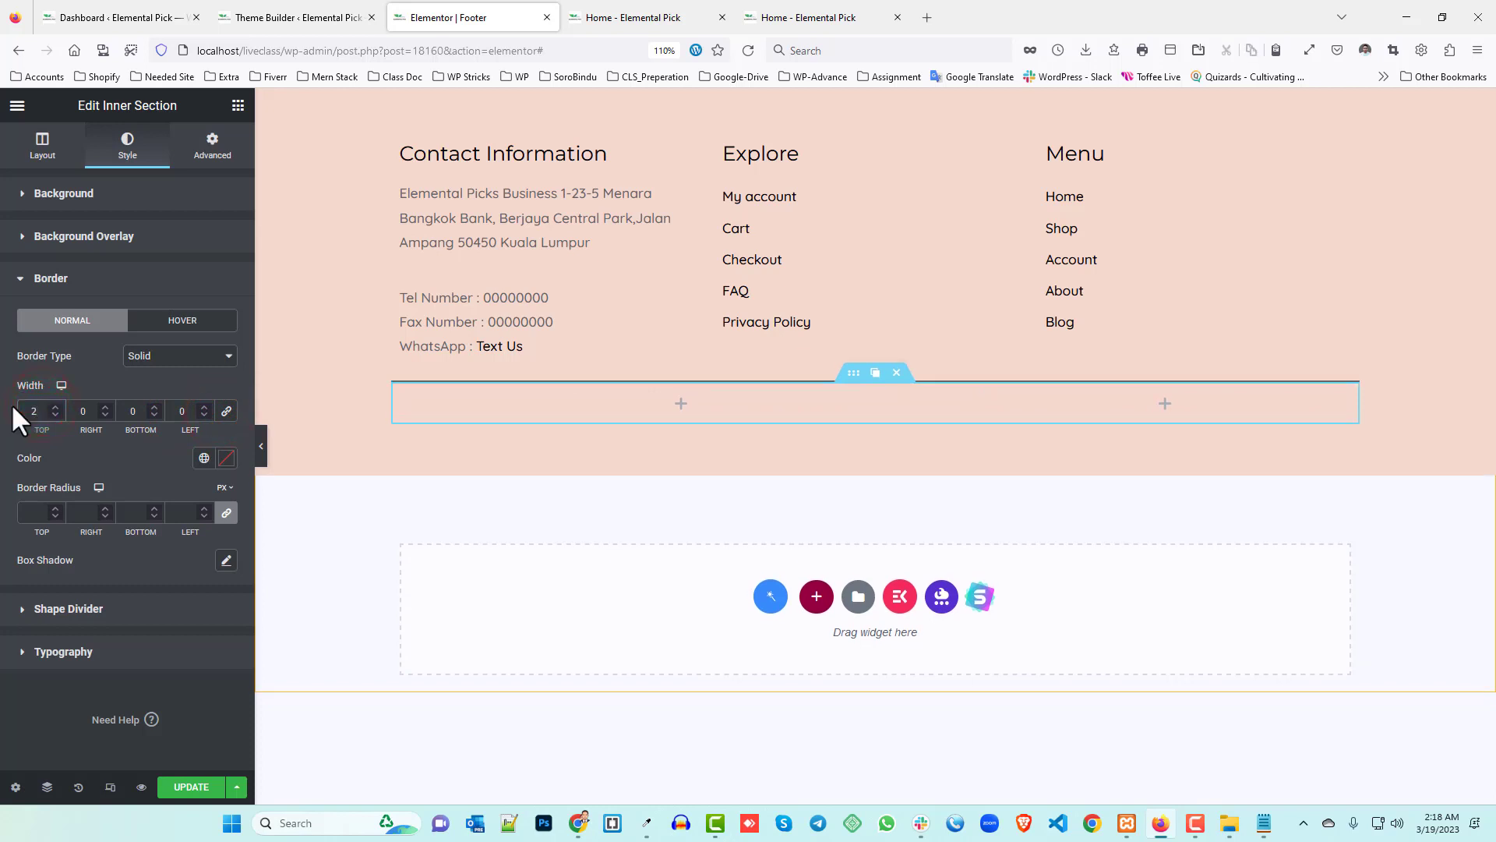
# - Set the inner section's border colour to #ddd
pyautogui.click(226, 458)
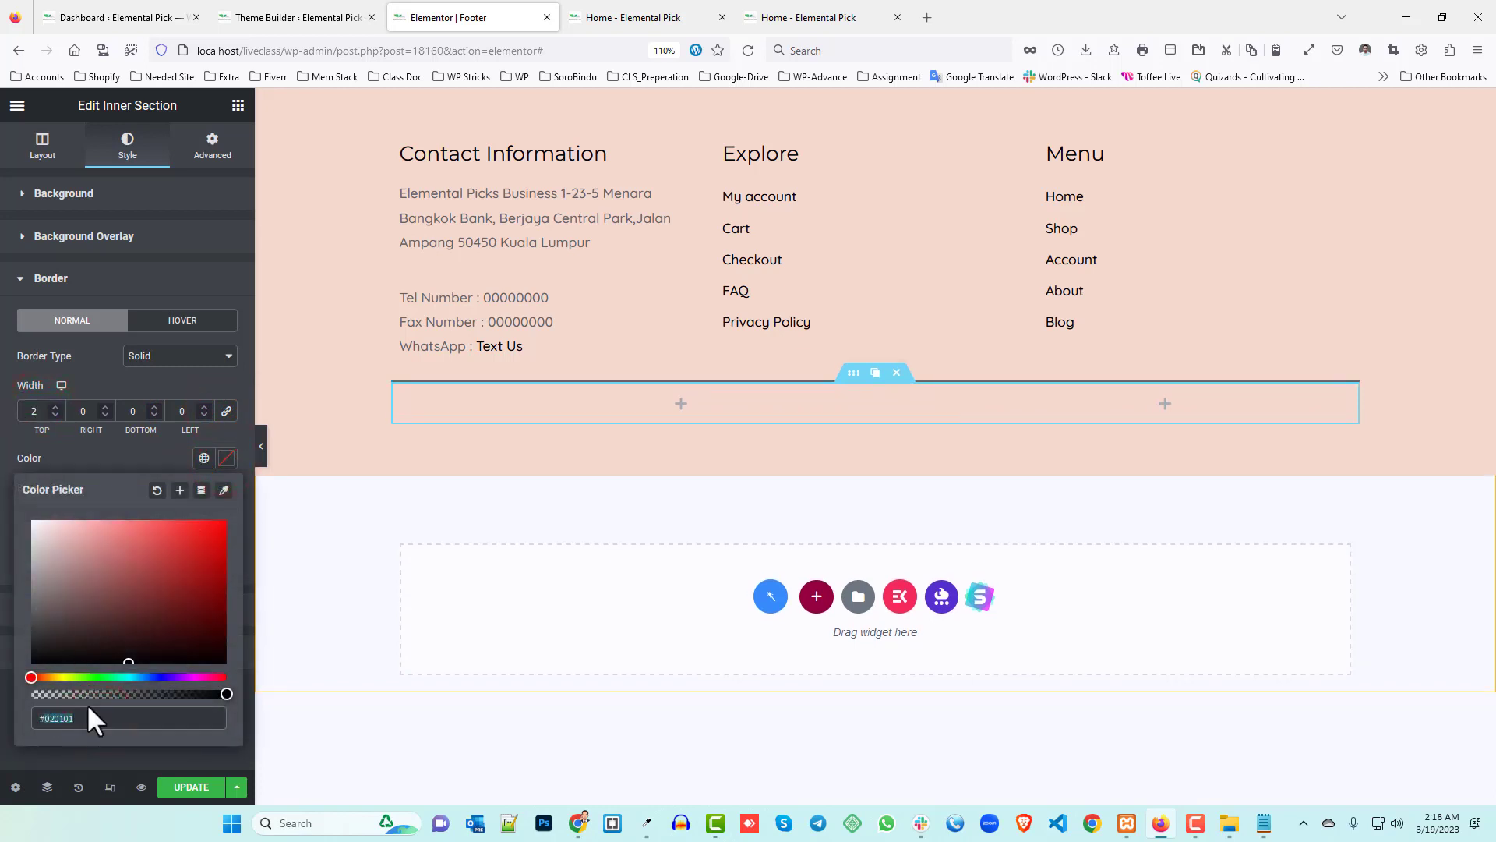
pyautogui.write('#ddd')
pyautogui.click(2, 534)
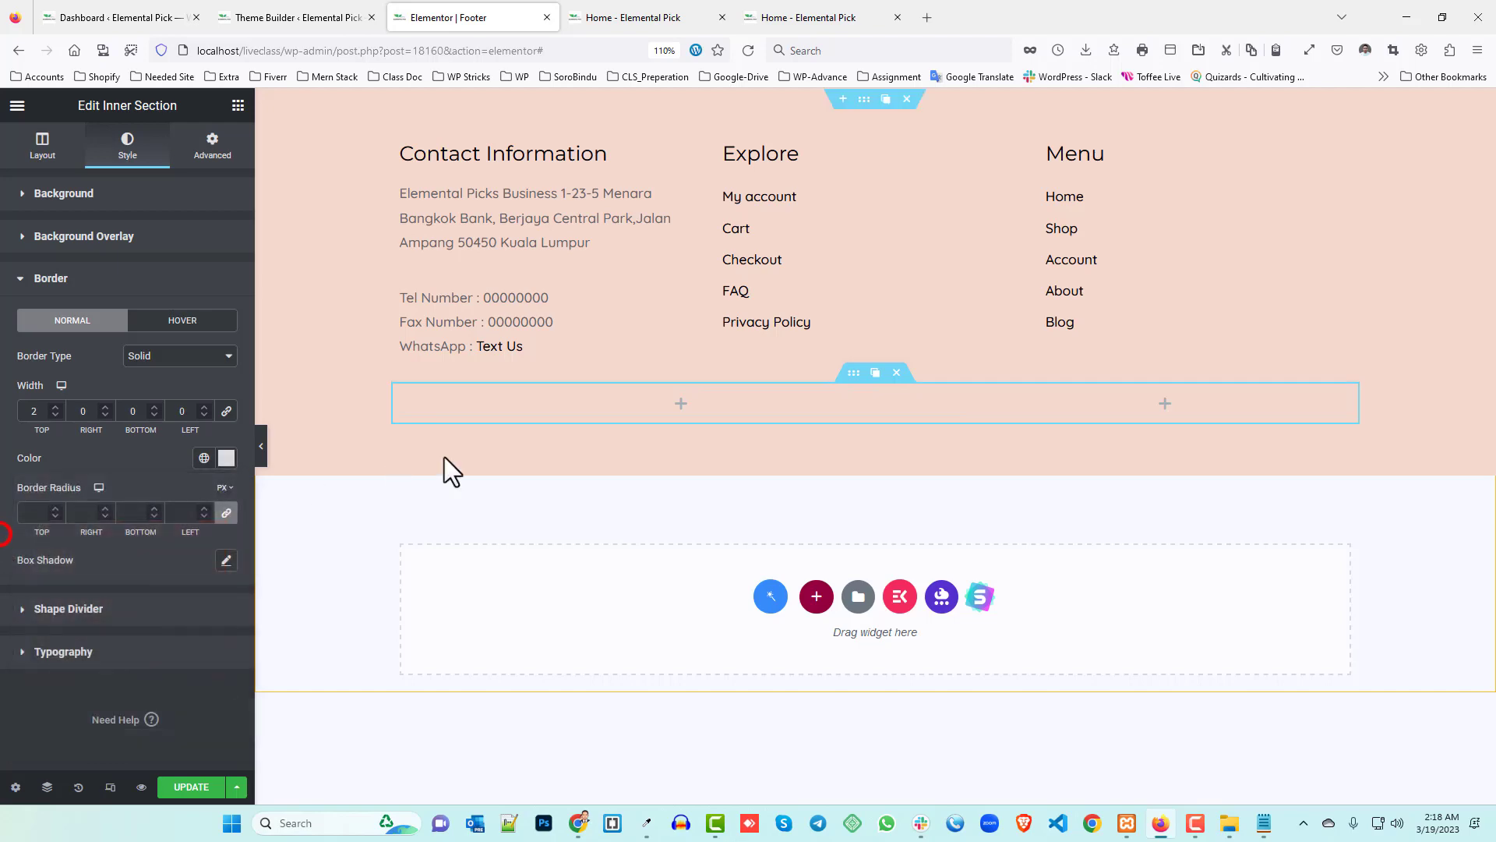
# - Check the newsite footer's divider for reference and darken the inner section's border colour to #757575
pyautogui.click(564, 242)
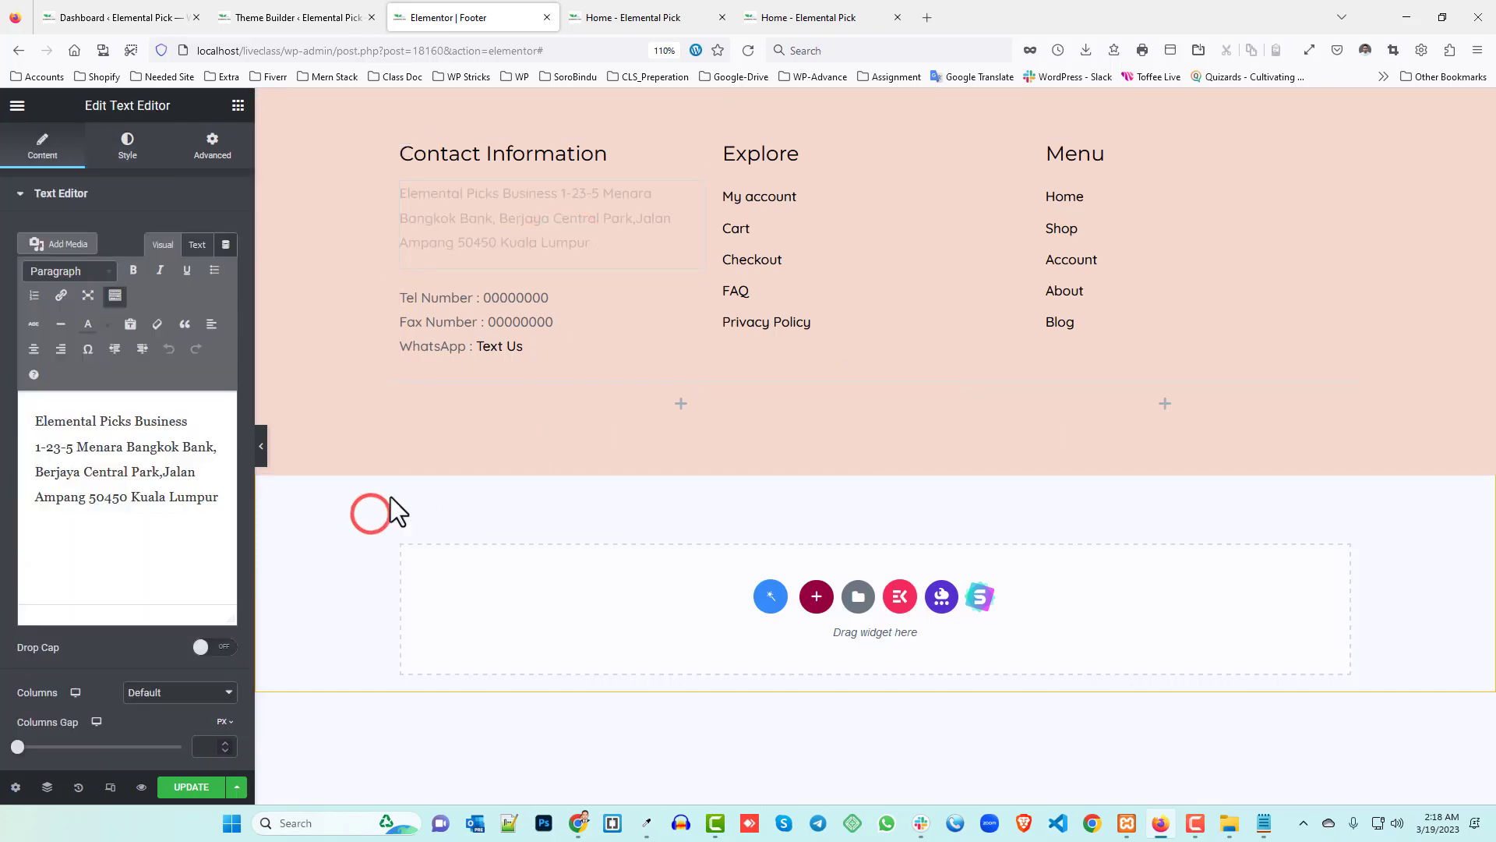
pyautogui.click(639, 17)
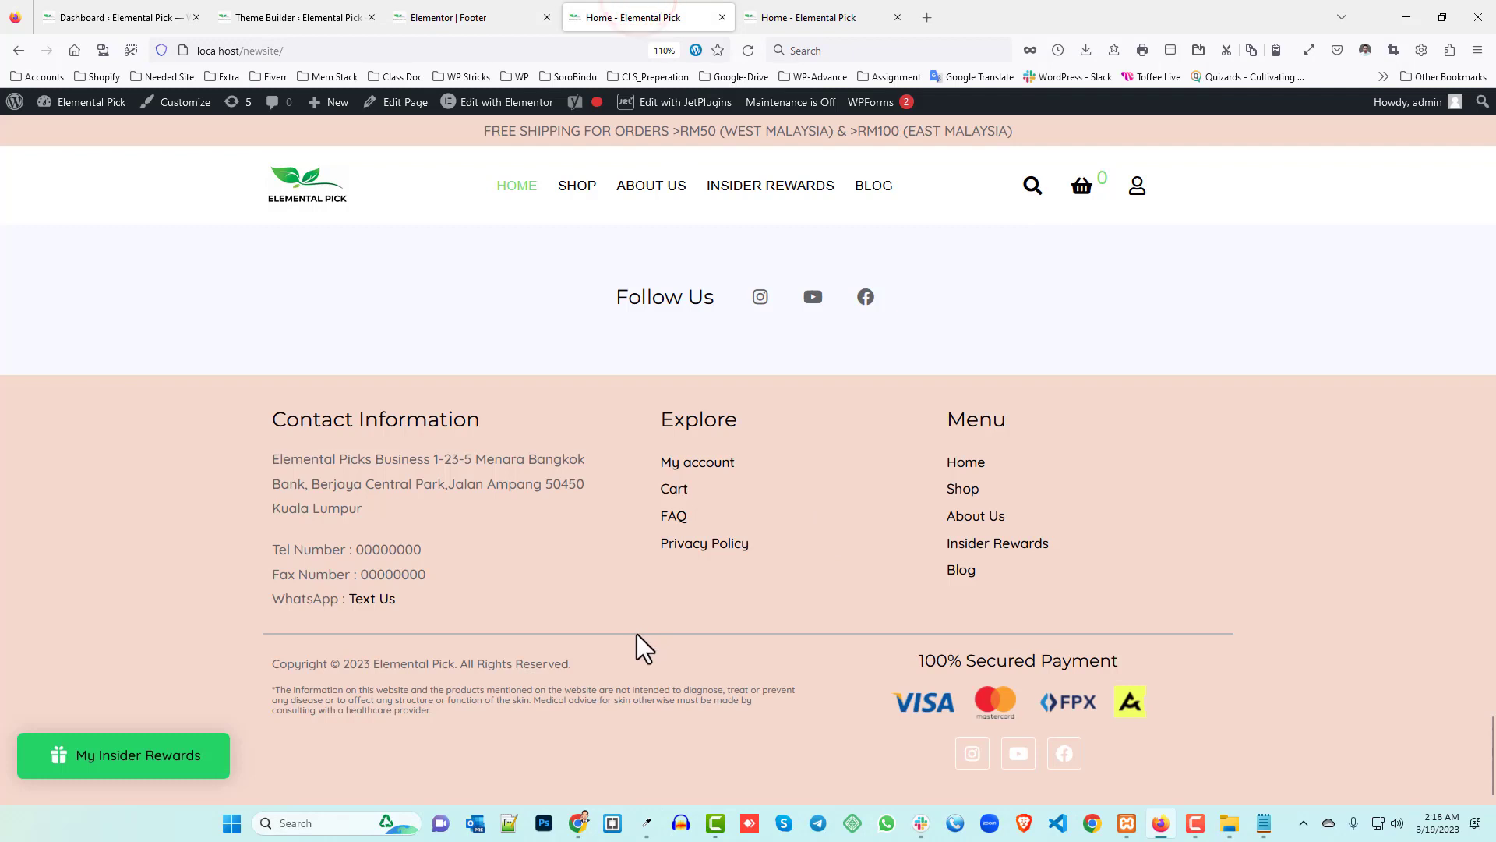
pyautogui.click(451, 13)
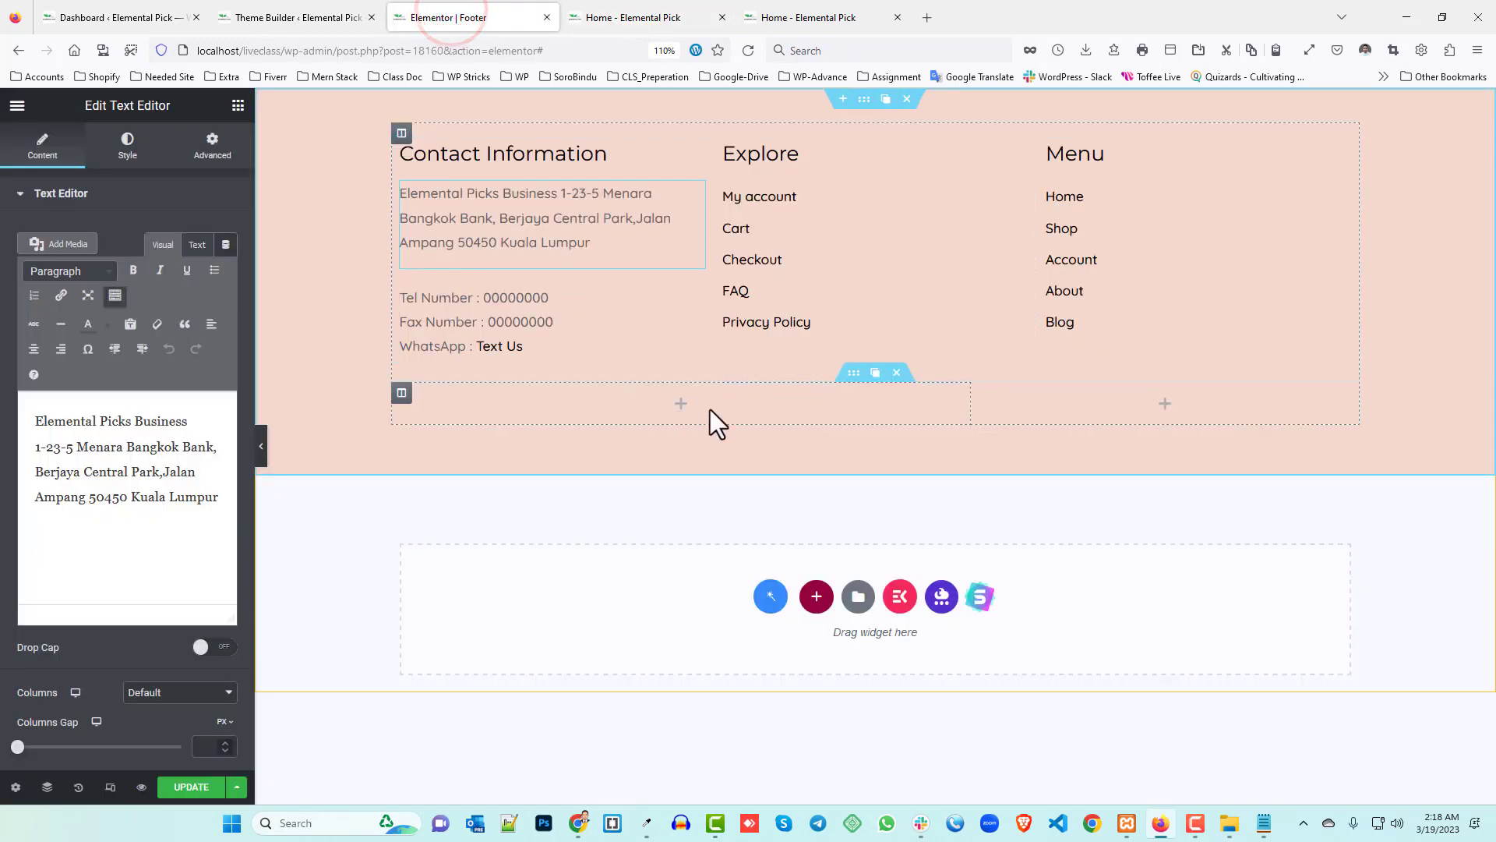
pyautogui.click(853, 372)
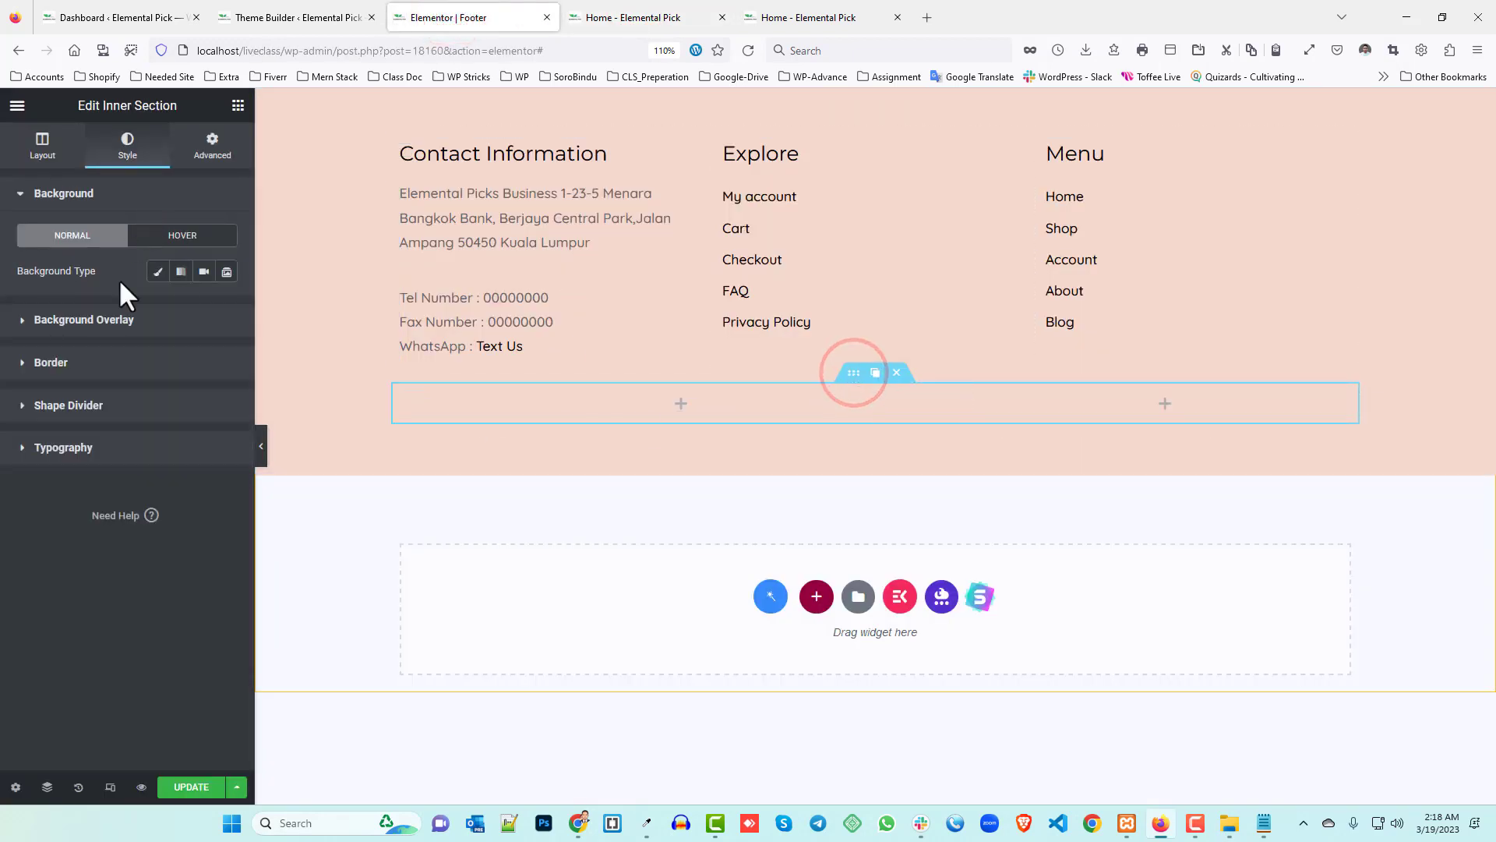
pyautogui.click(84, 363)
pyautogui.click(226, 460)
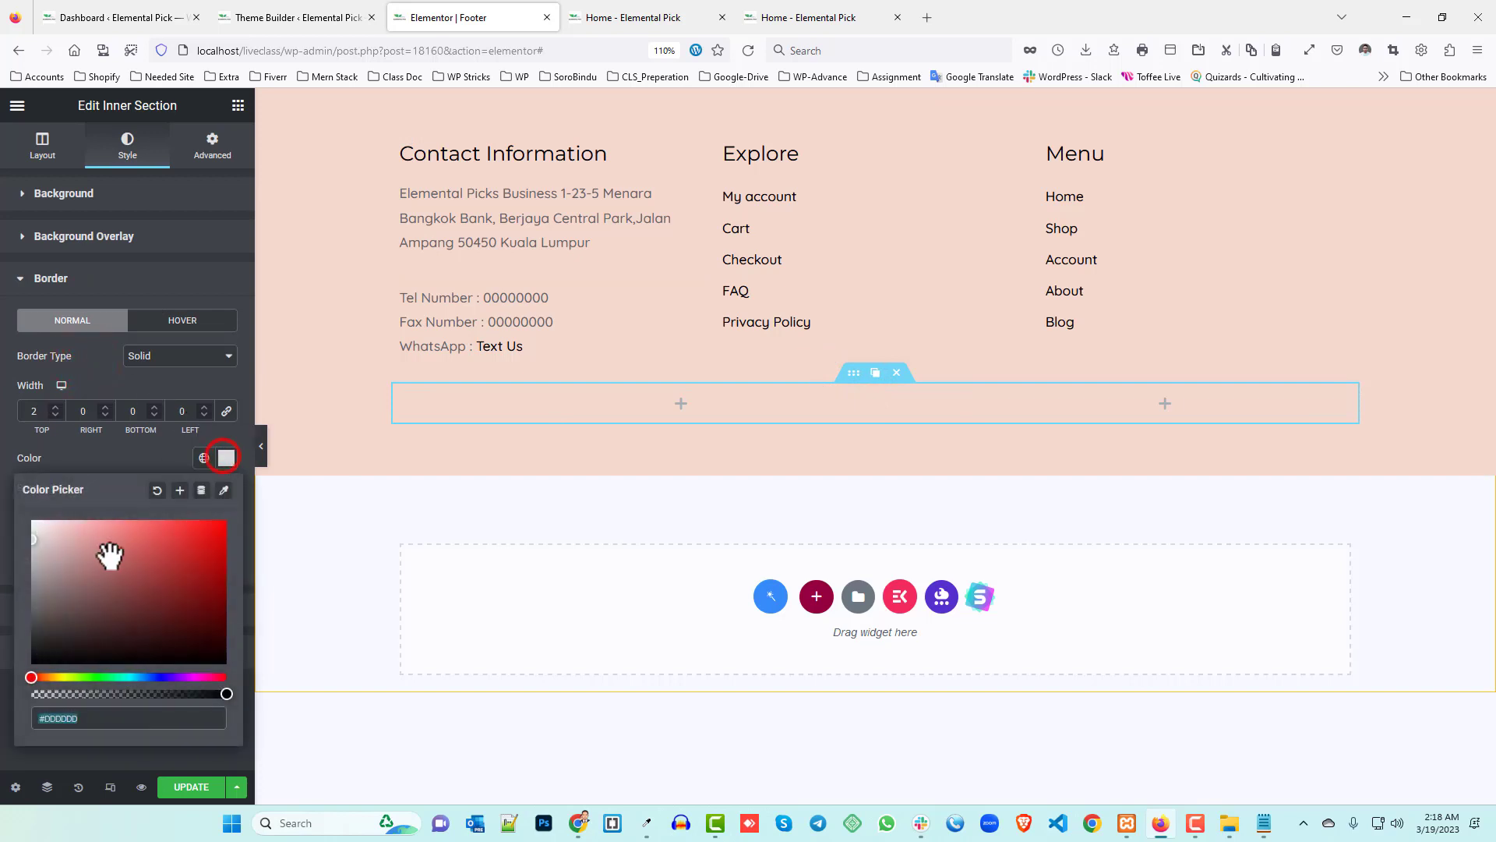
pyautogui.moveTo(35, 539); pyautogui.dragTo(23, 594)
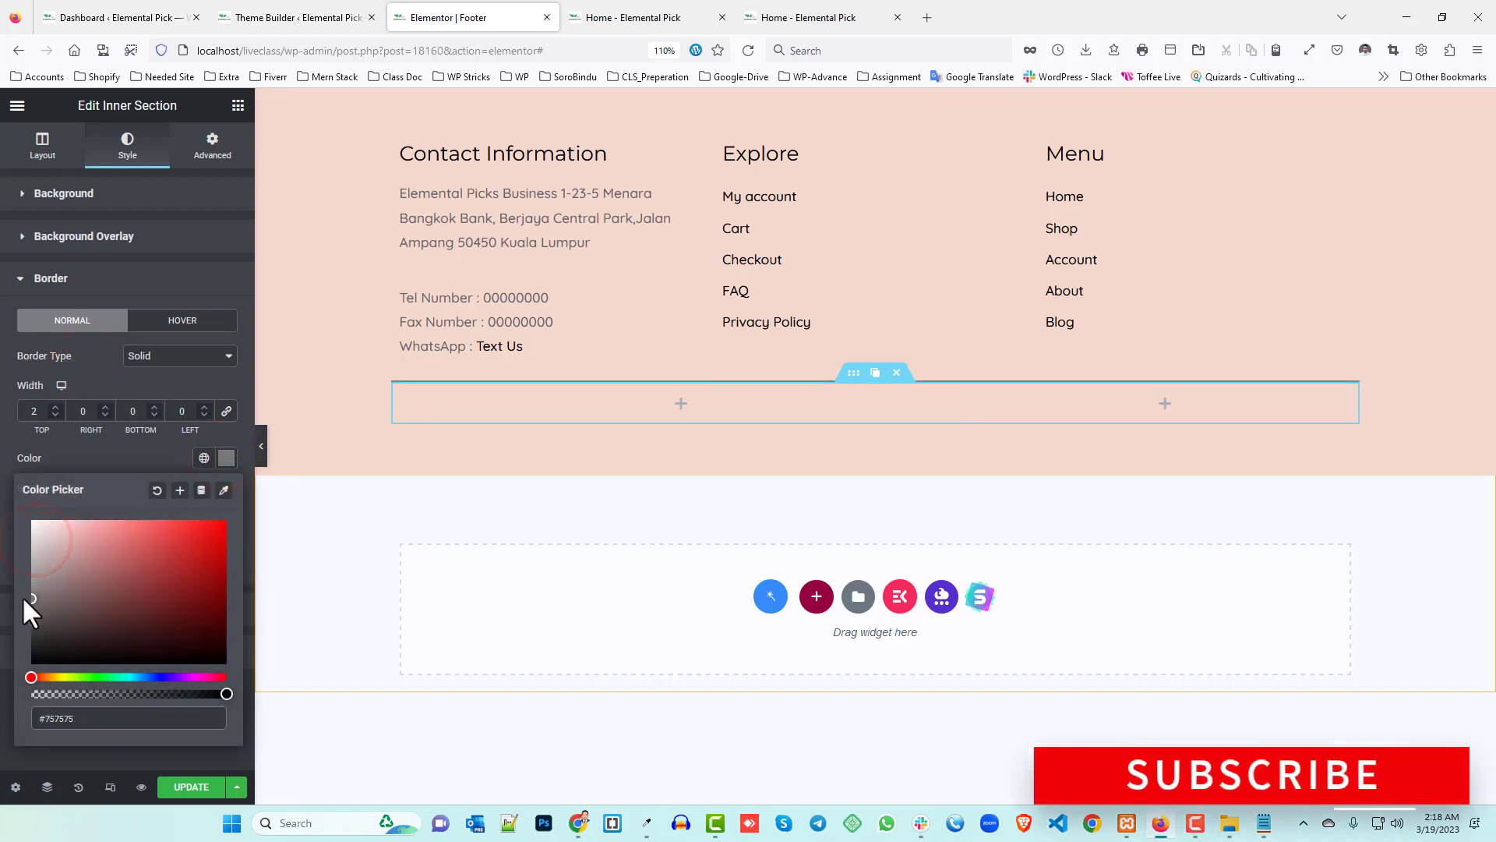
# - Try a top border width of 3 on the inner section, restore it to 2, and lighten the border colour to #AEABAB
pyautogui.click(9, 425)
pyautogui.click(55, 406)
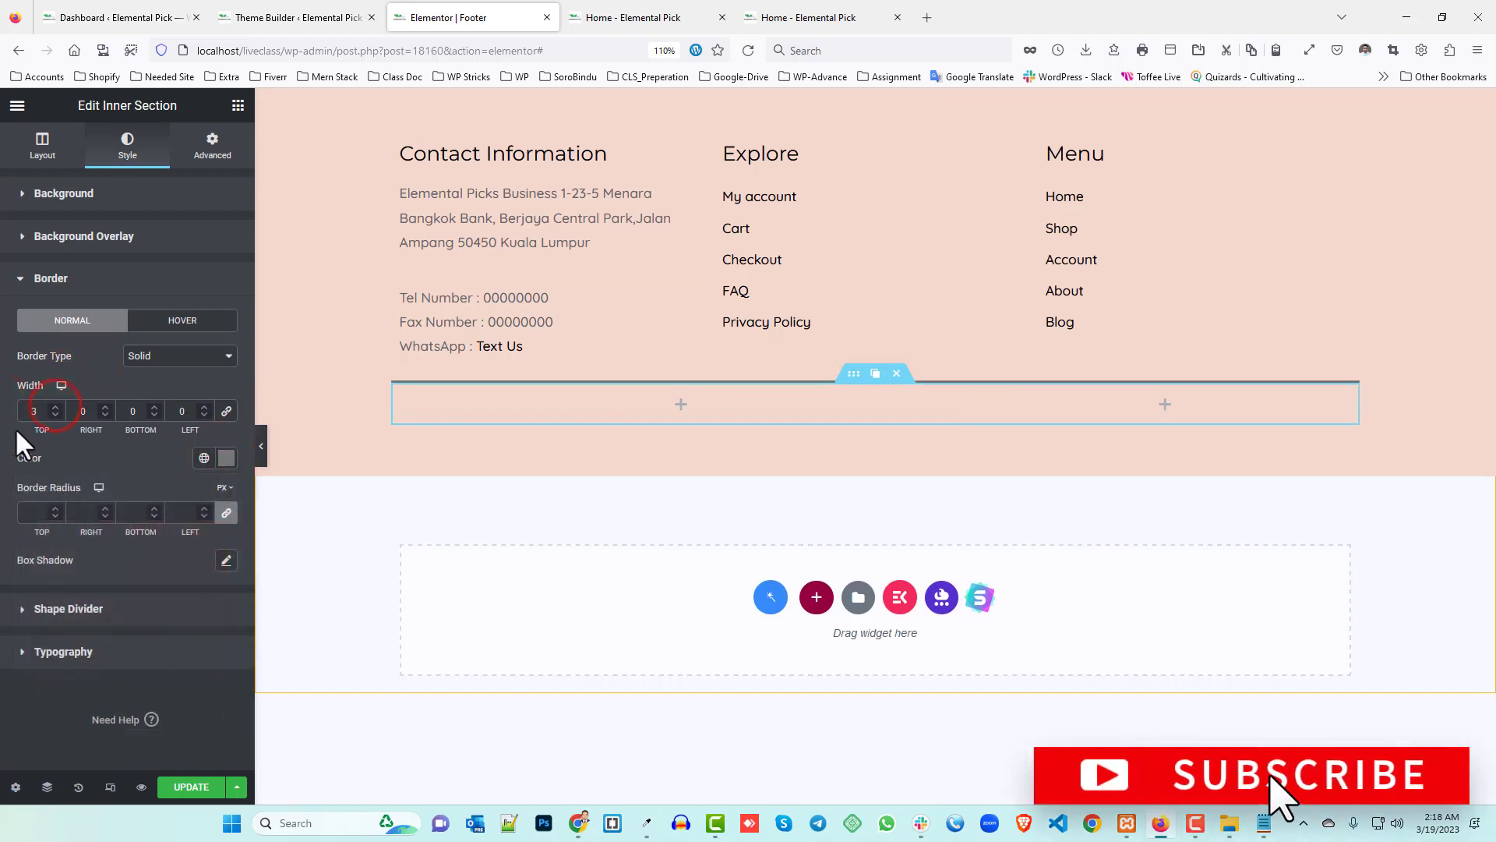
pyautogui.click(55, 416)
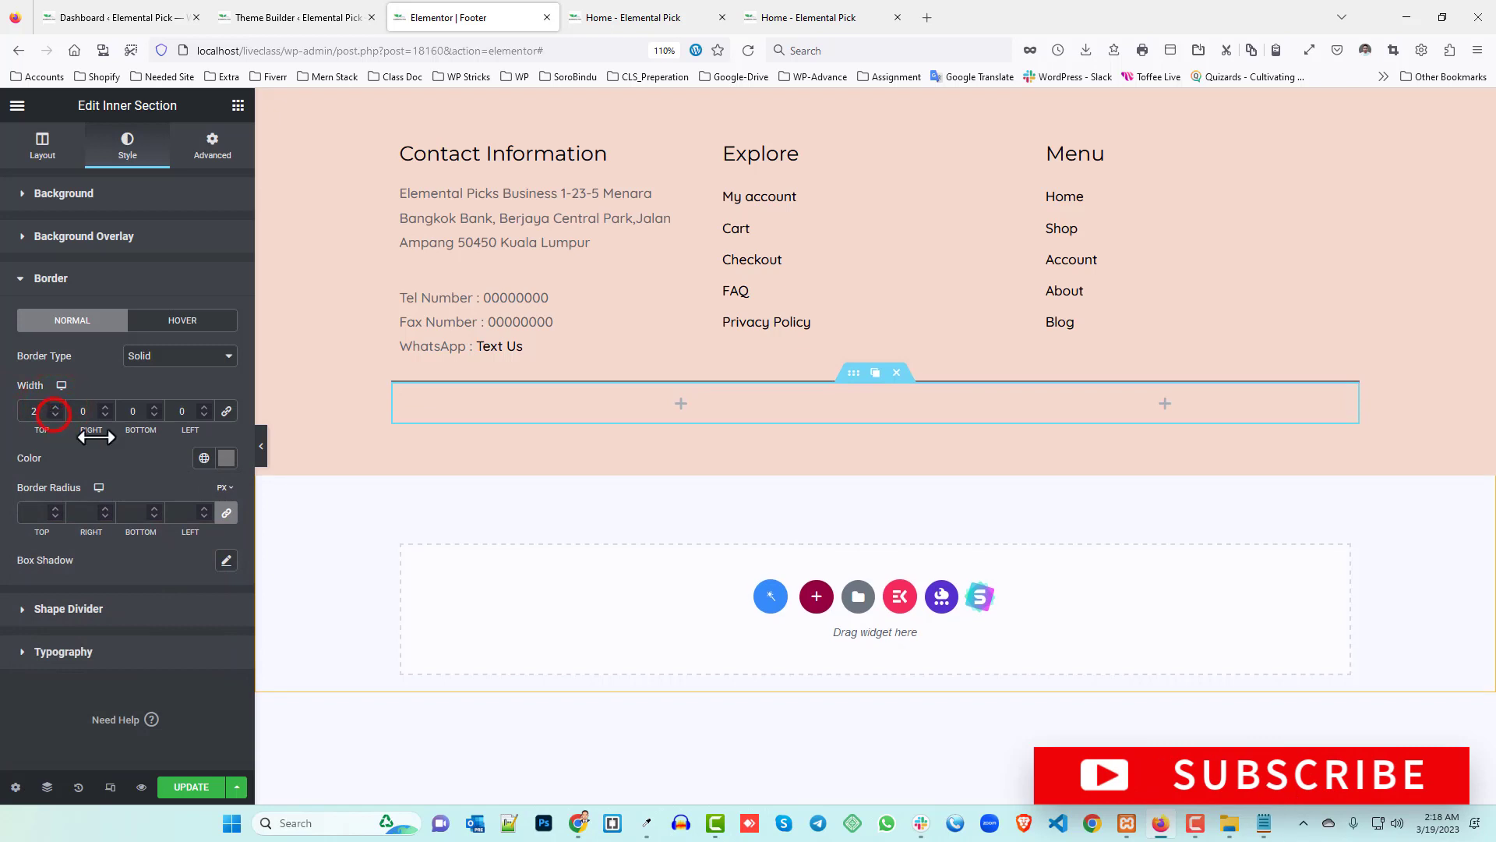
pyautogui.click(226, 458)
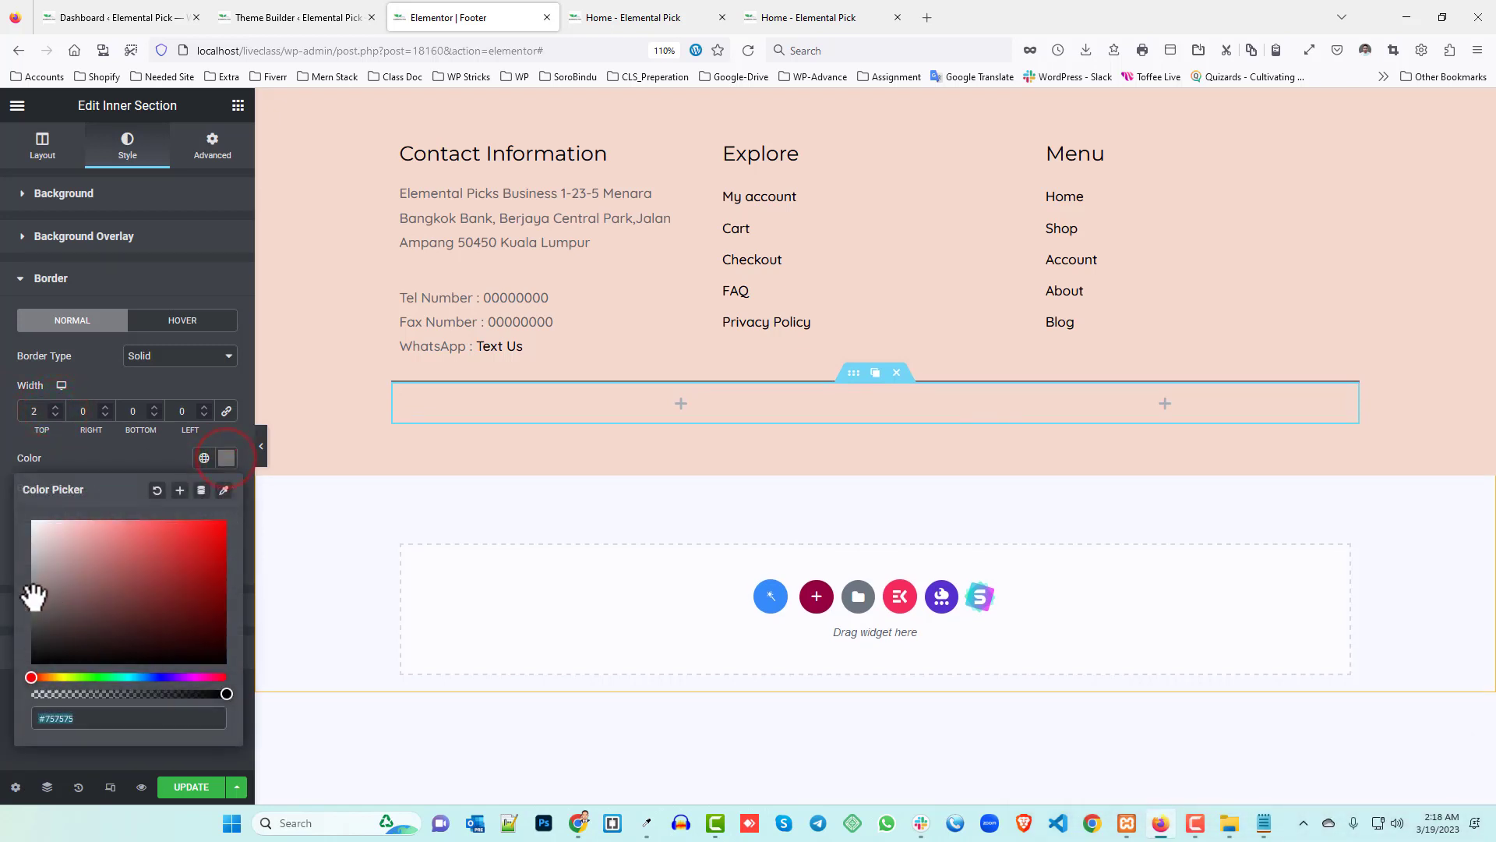
pyautogui.moveTo(26, 589); pyautogui.dragTo(33, 565)
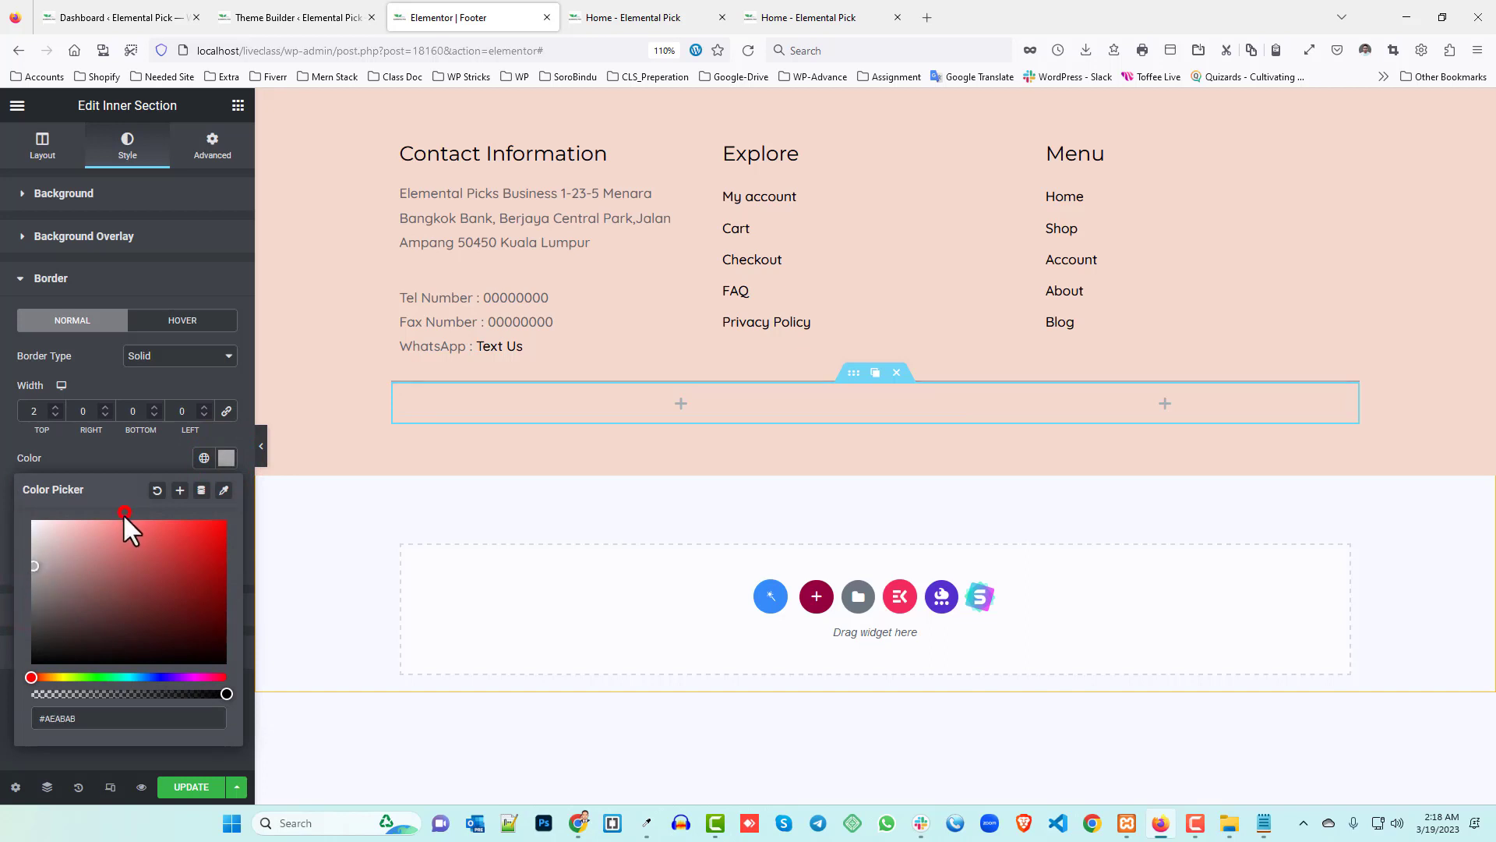
# - Copy the line "Copyright © 2023 Elemental Pick. All Rights Reserved." from the newsite footer
pyautogui.click(636, 16)
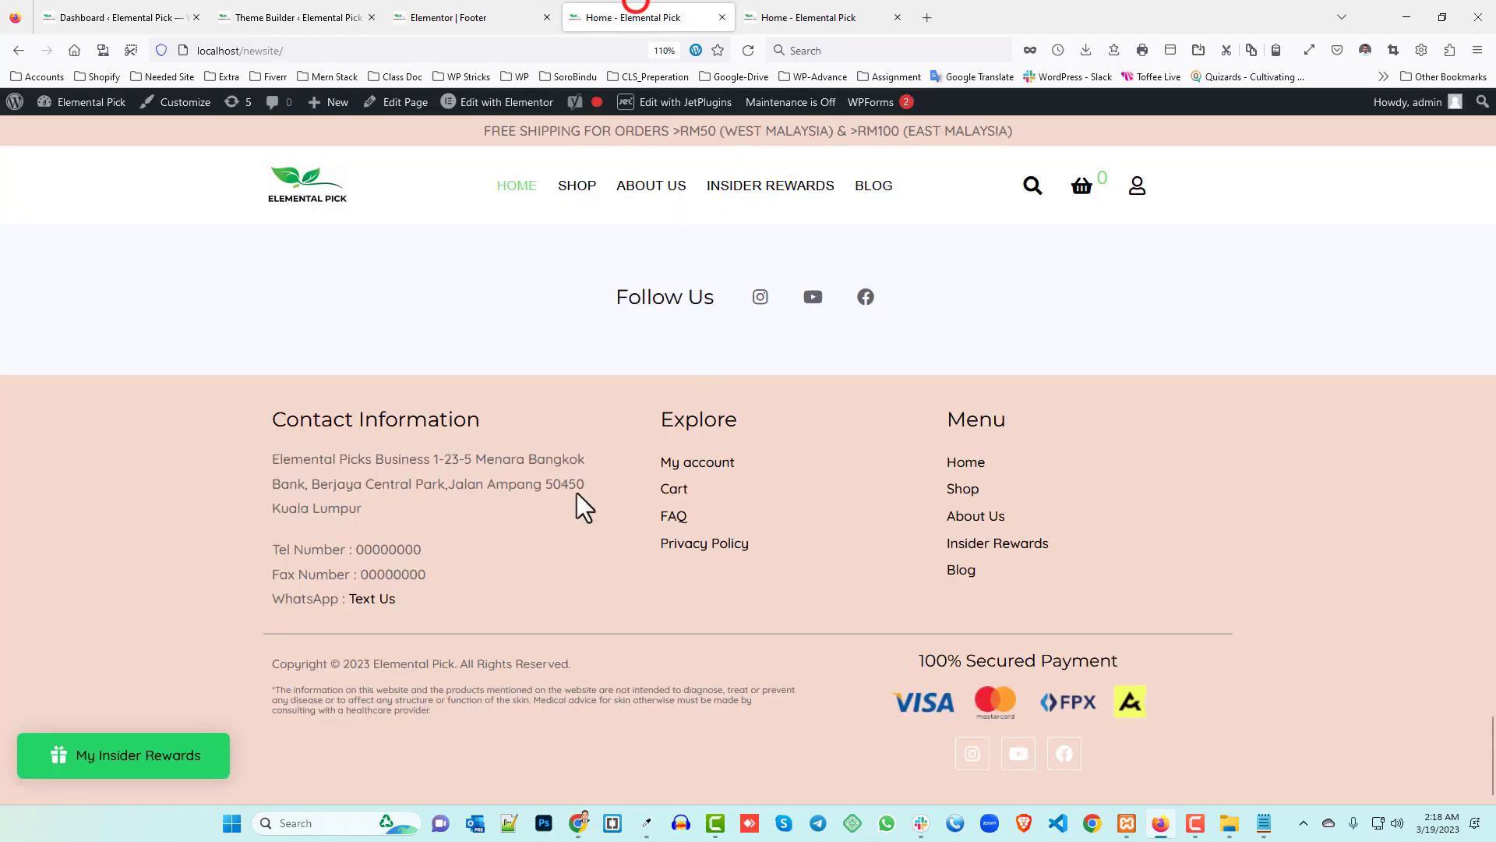
pyautogui.moveTo(272, 662); pyautogui.dragTo(575, 668)
pyautogui.rightClick(538, 666)
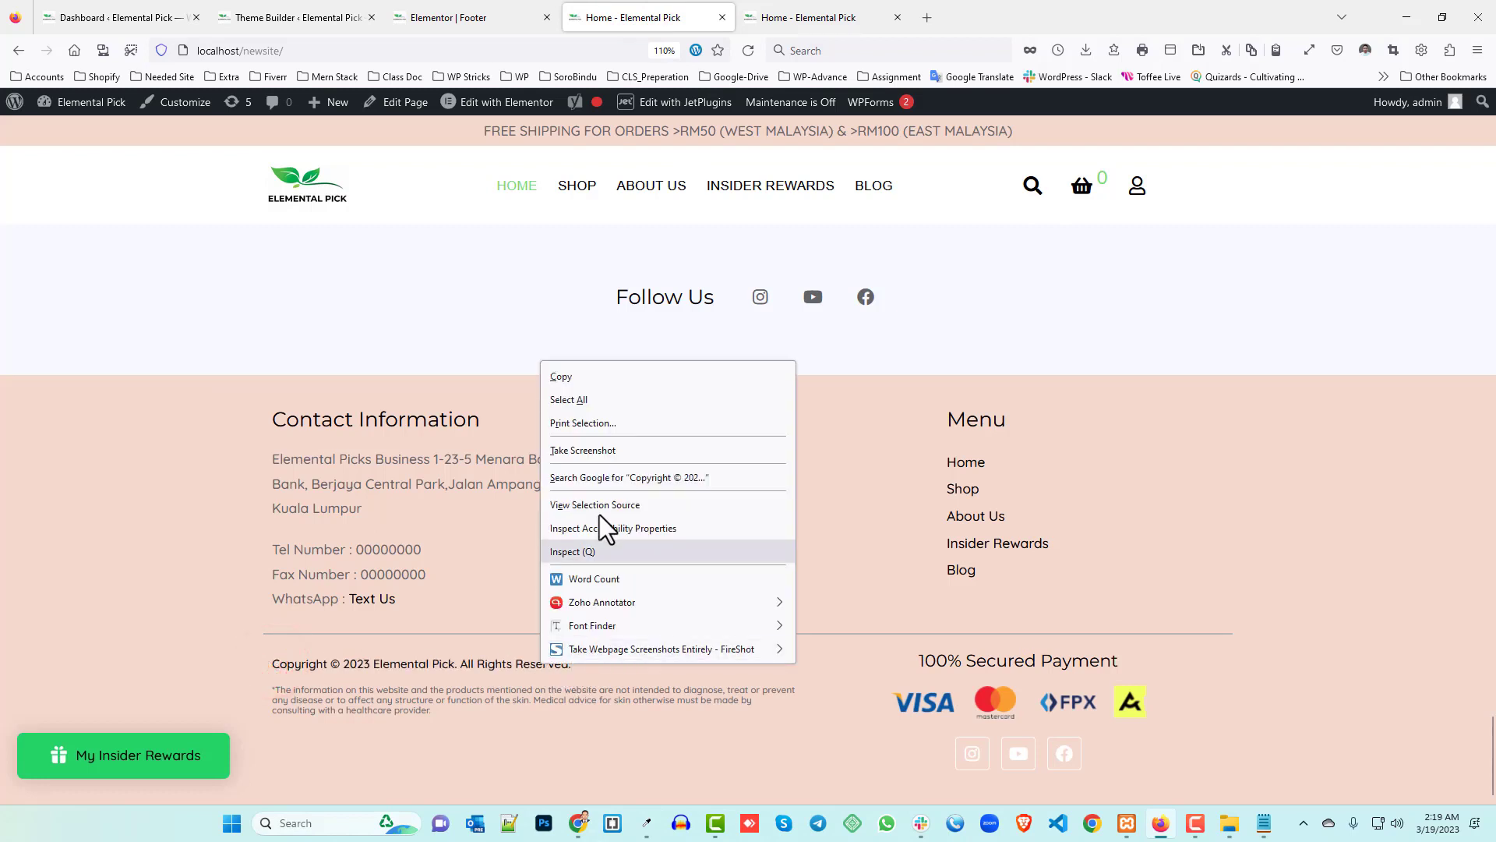
pyautogui.click(596, 379)
# - Add a Text Editor widget to the inner section's wide column in the liveclass footer and replace its placeholder with the copied copyright line
pyautogui.click(499, 14)
pyautogui.click(238, 105)
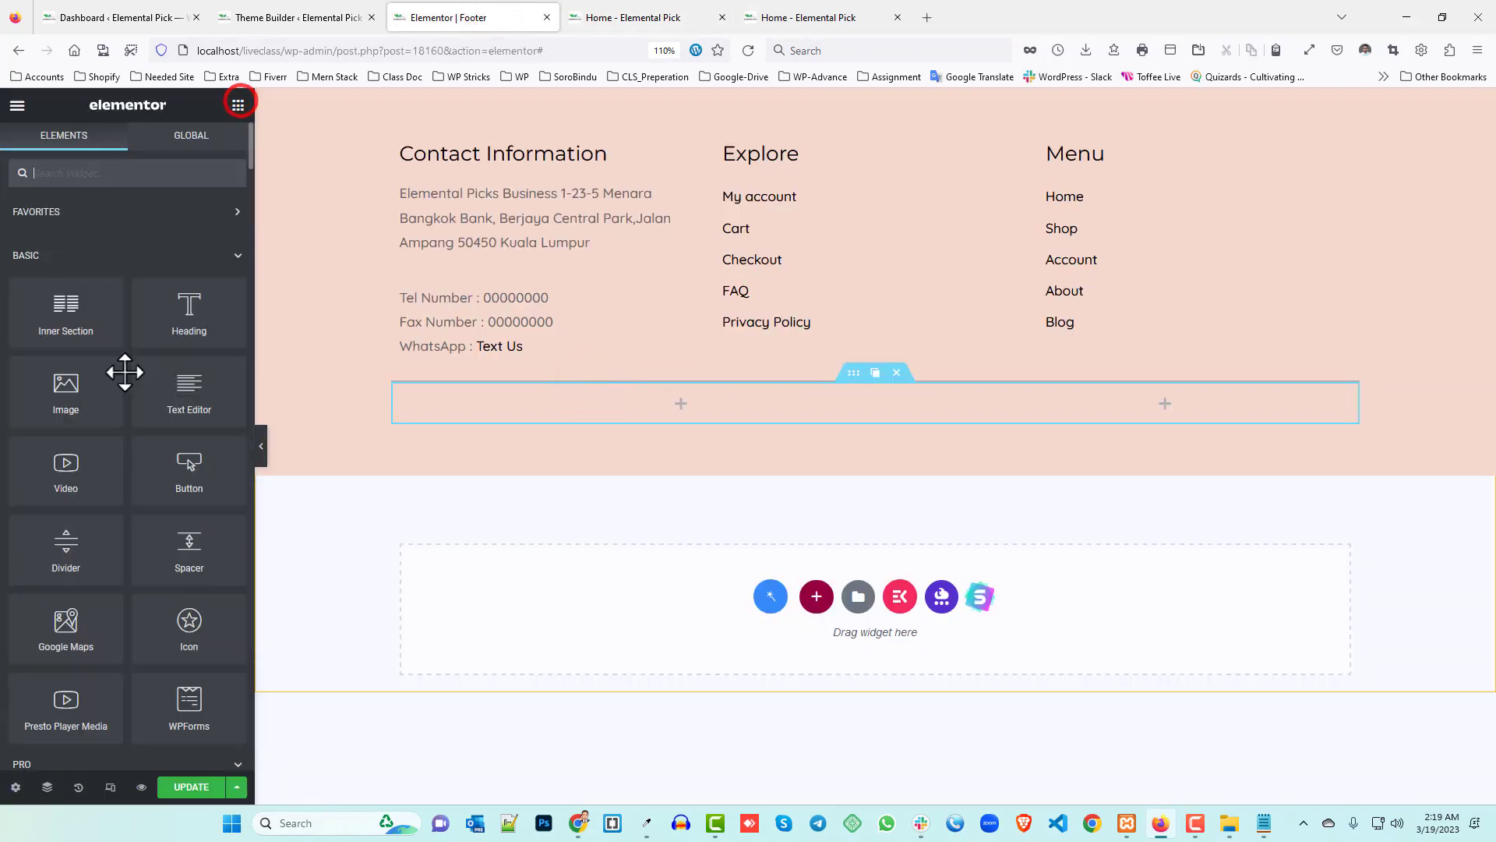
pyautogui.moveTo(189, 385); pyautogui.dragTo(573, 408)
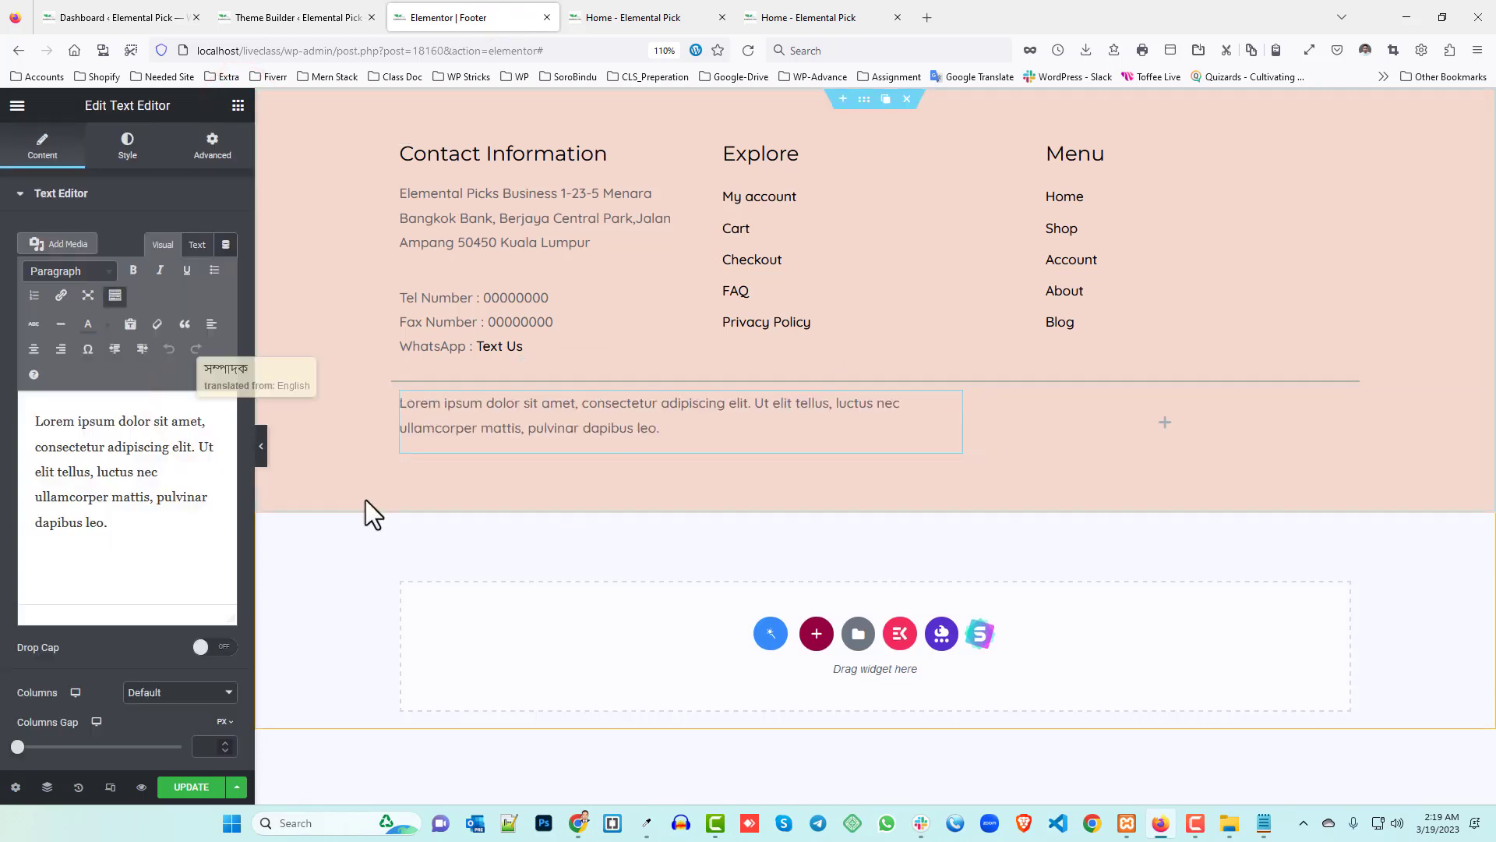
pyautogui.moveTo(116, 539); pyautogui.dragTo(24, 421)
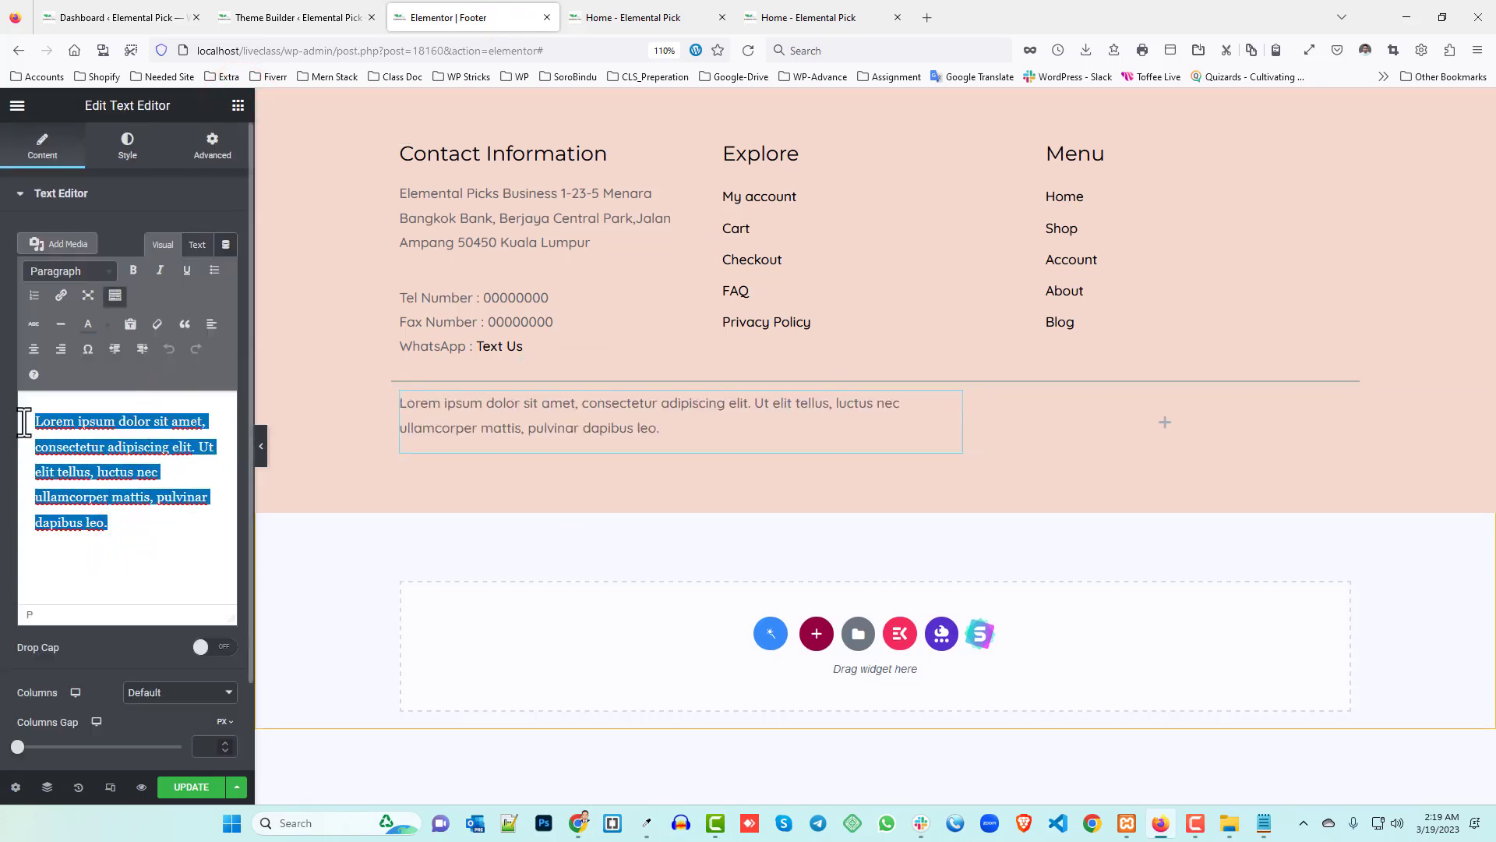
pyautogui.hotkey('ctrl', 'v')
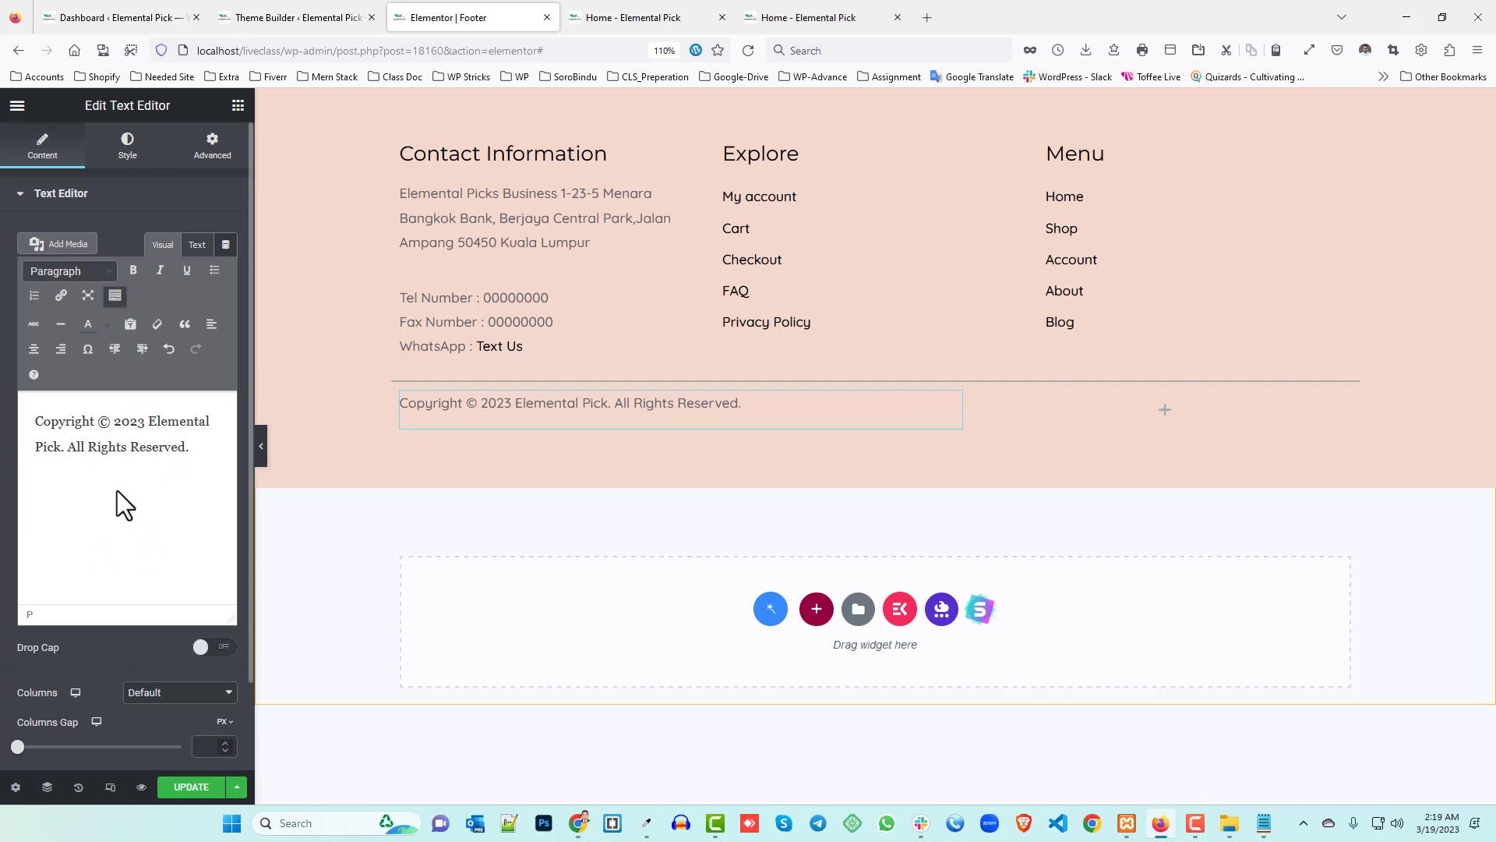
# - Copy the small healthcare disclaimer paragraph beneath the copyright line in the newsite footer
pyautogui.click(598, 14)
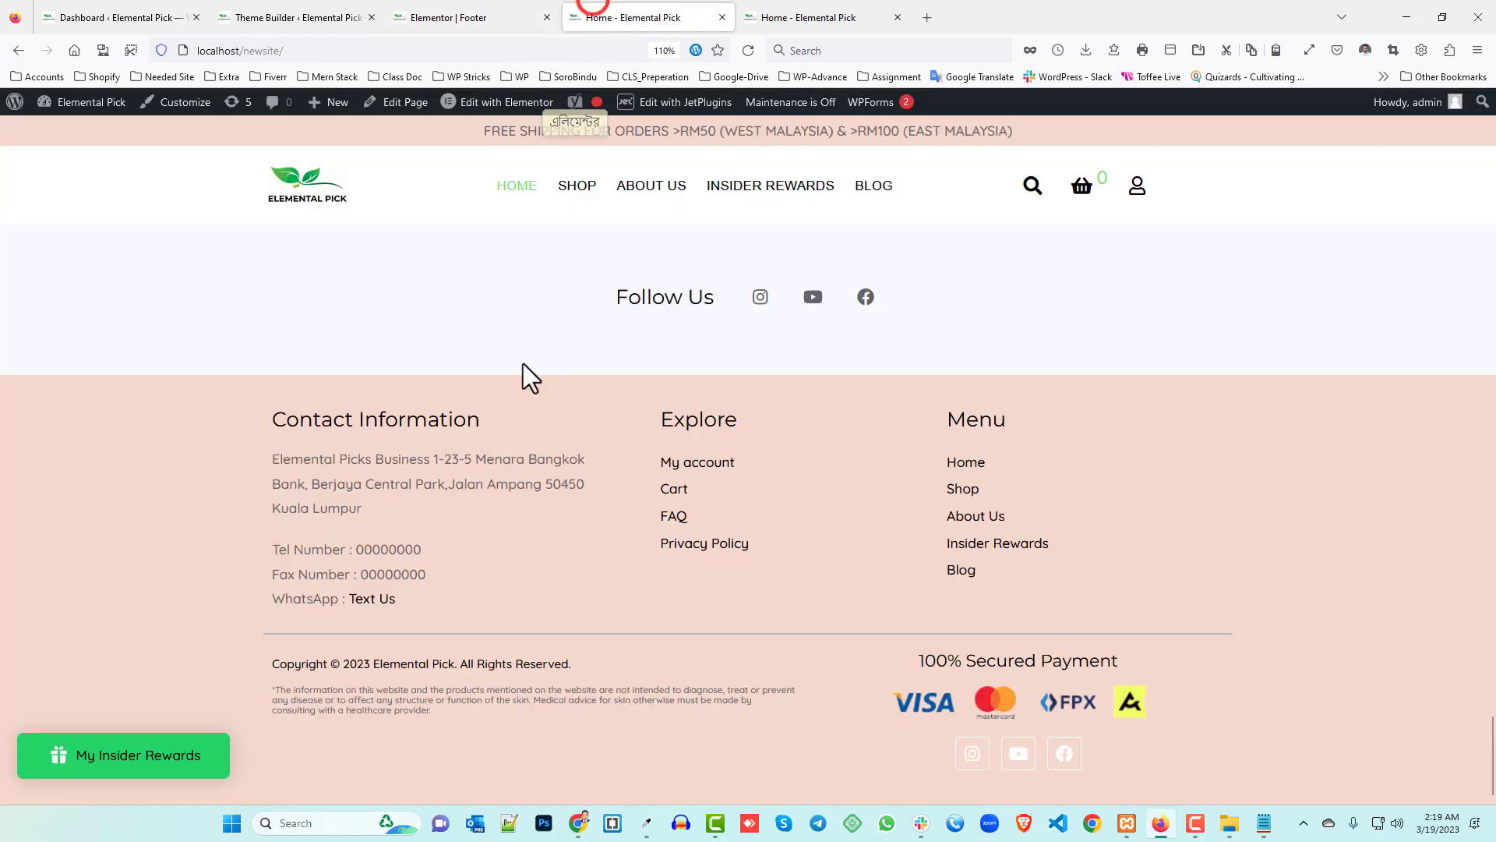
pyautogui.click(269, 687)
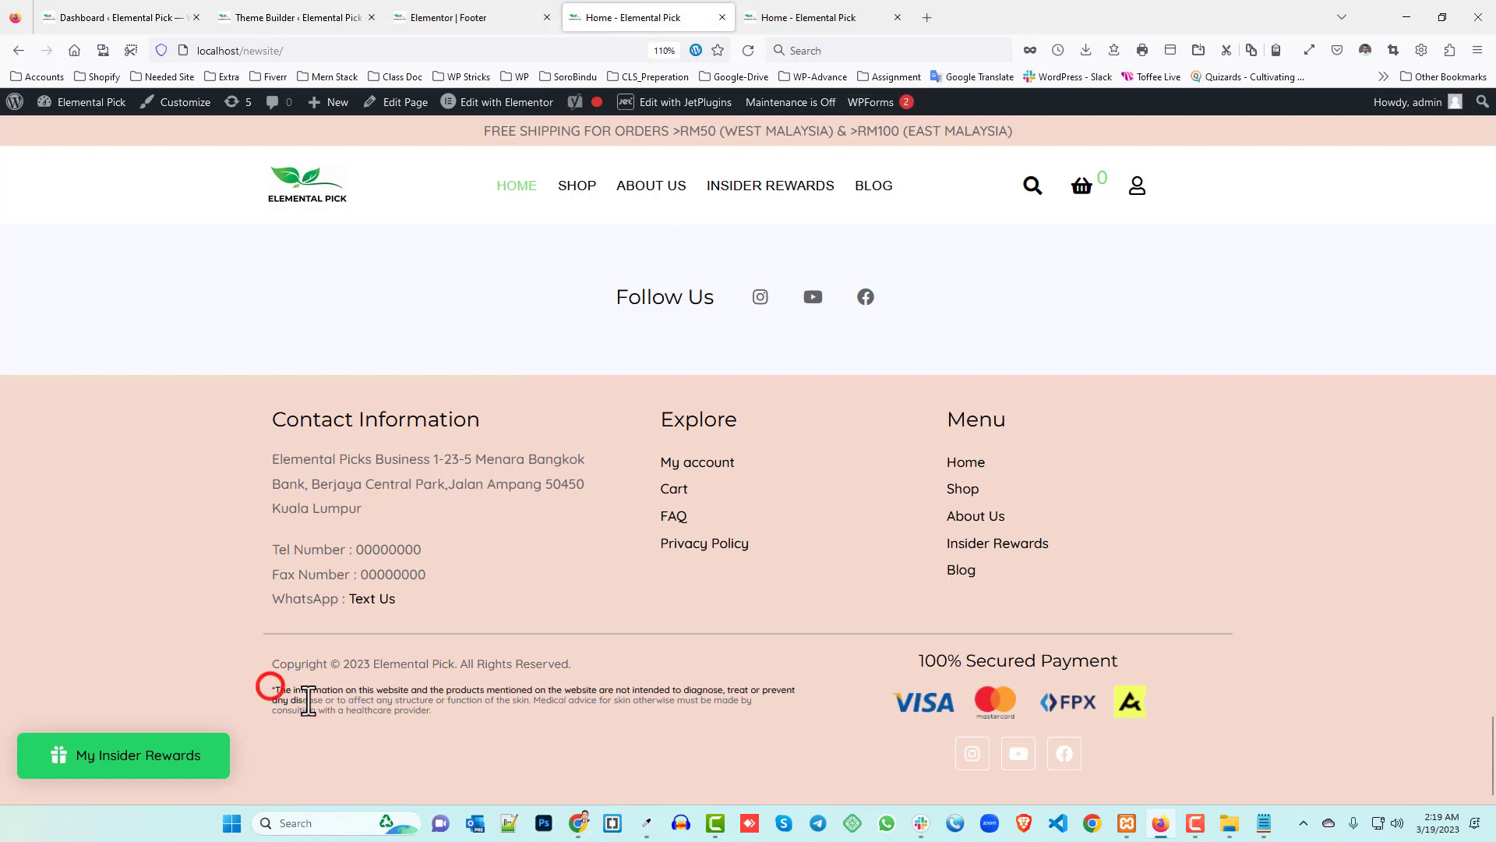
pyautogui.rightClick(441, 699)
pyautogui.click(513, 393)
# - Add a second Text Editor widget below the copyright line in the liveclass footer and replace its placeholder with the copied disclaimer
pyautogui.click(521, 5)
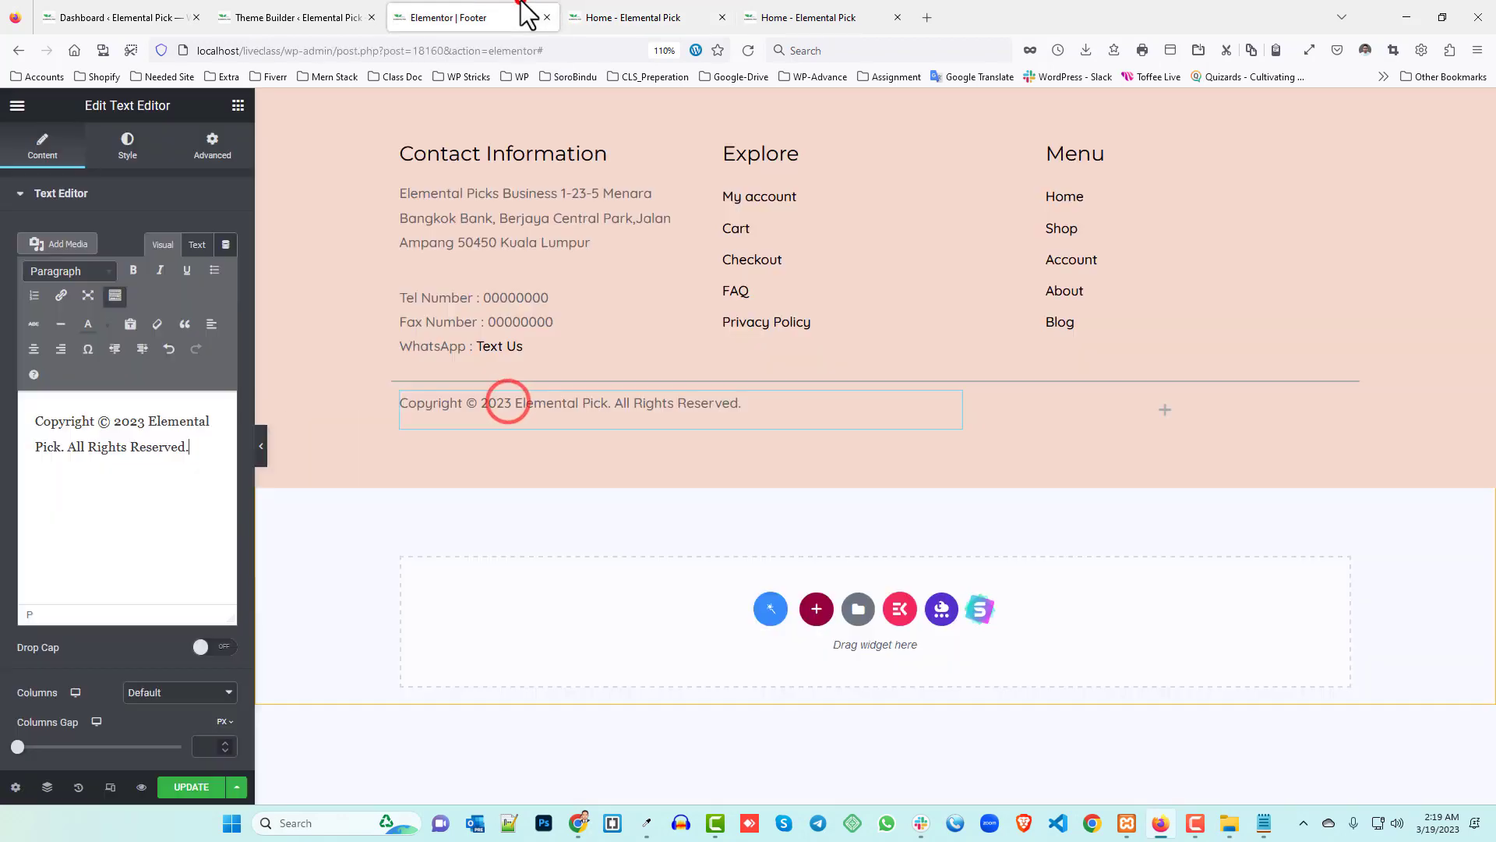
pyautogui.click(238, 106)
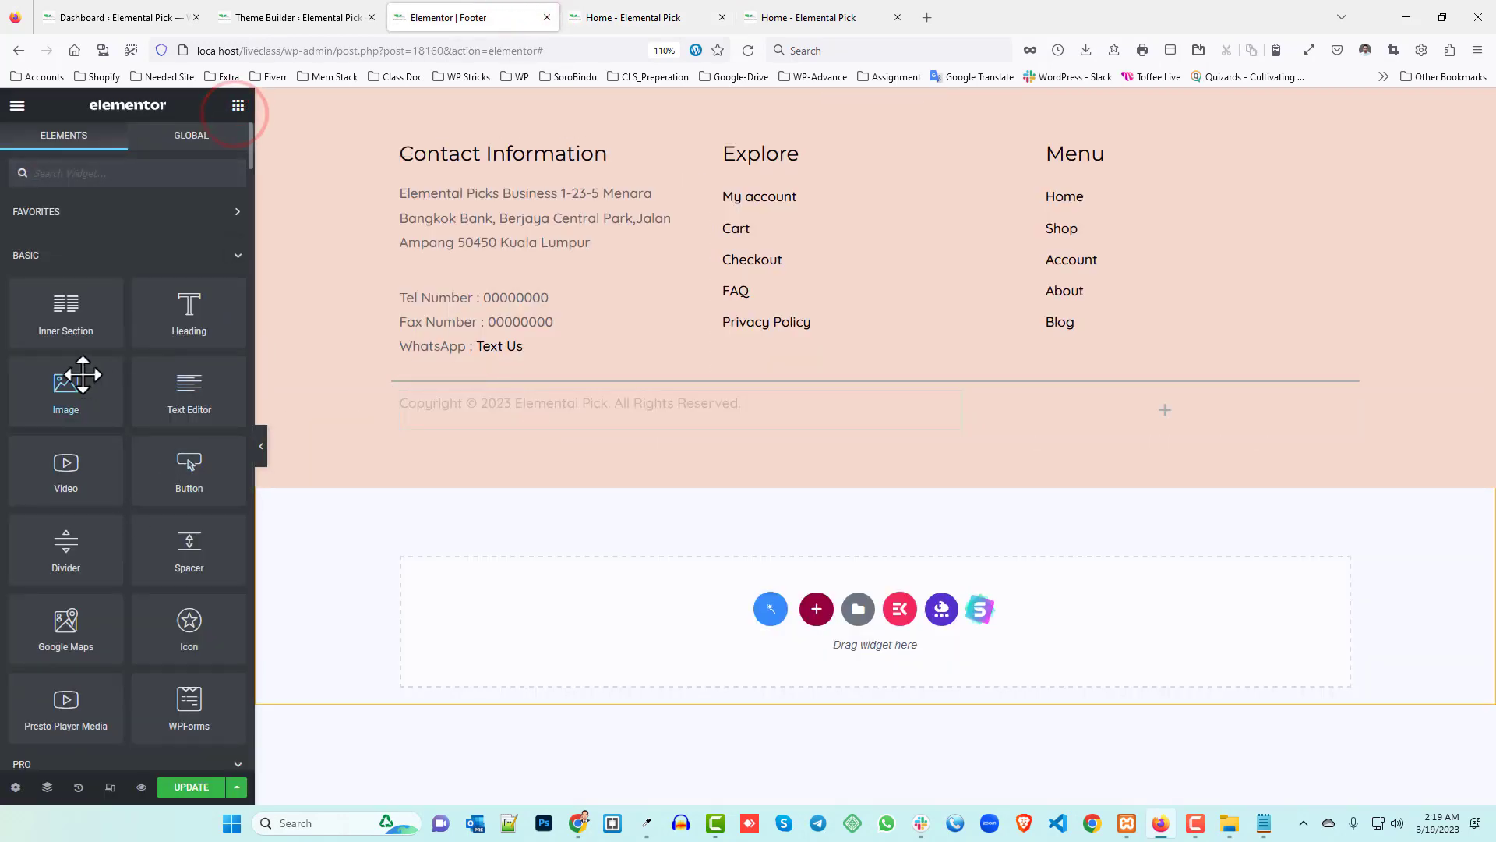
pyautogui.moveTo(184, 394); pyautogui.dragTo(564, 427)
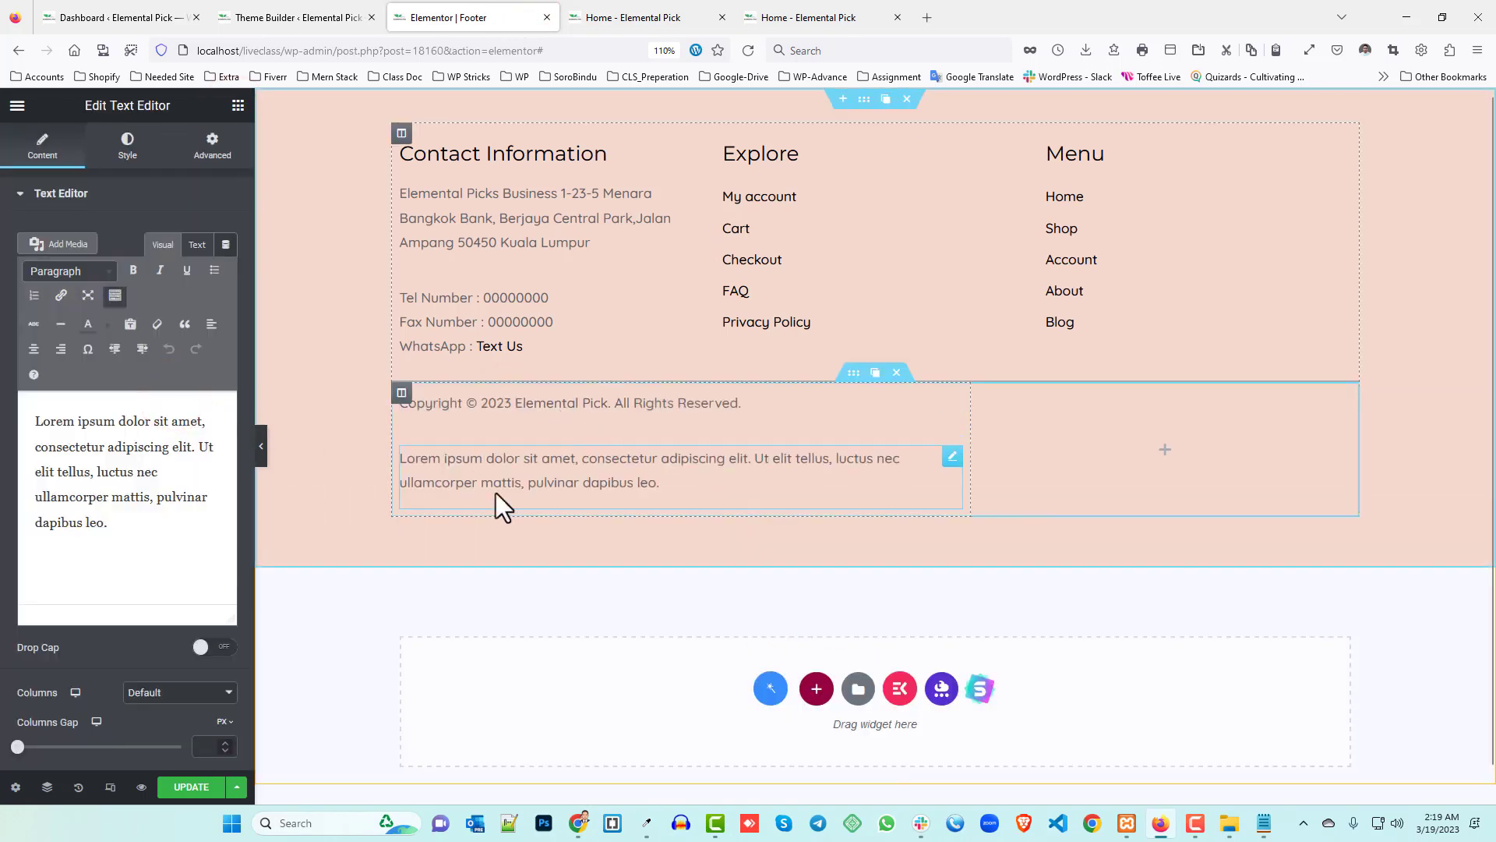
pyautogui.tripleClick(125, 522)
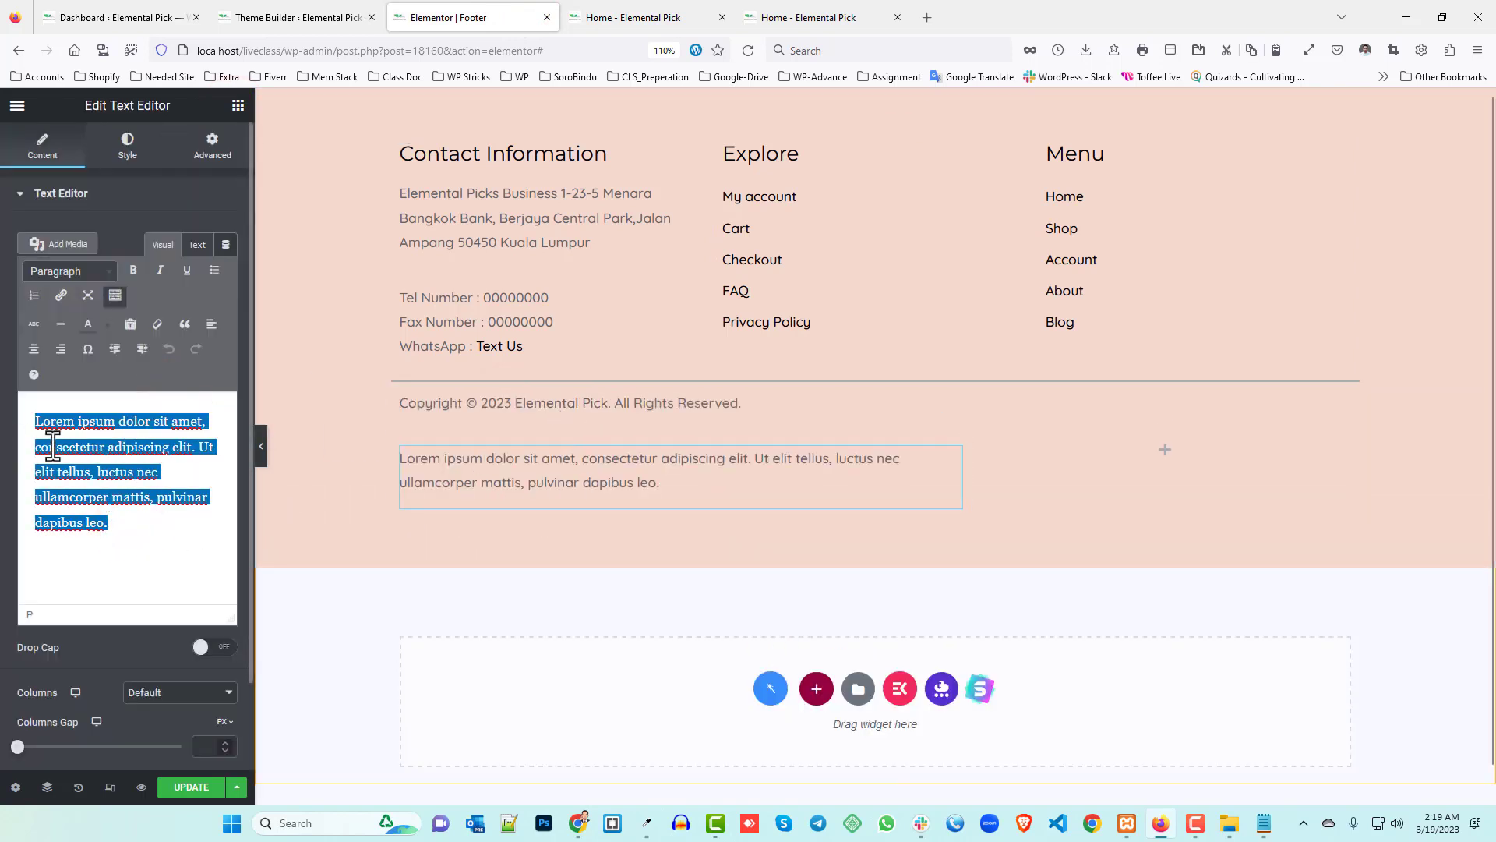
pyautogui.hotkey('ctrl', 'v')
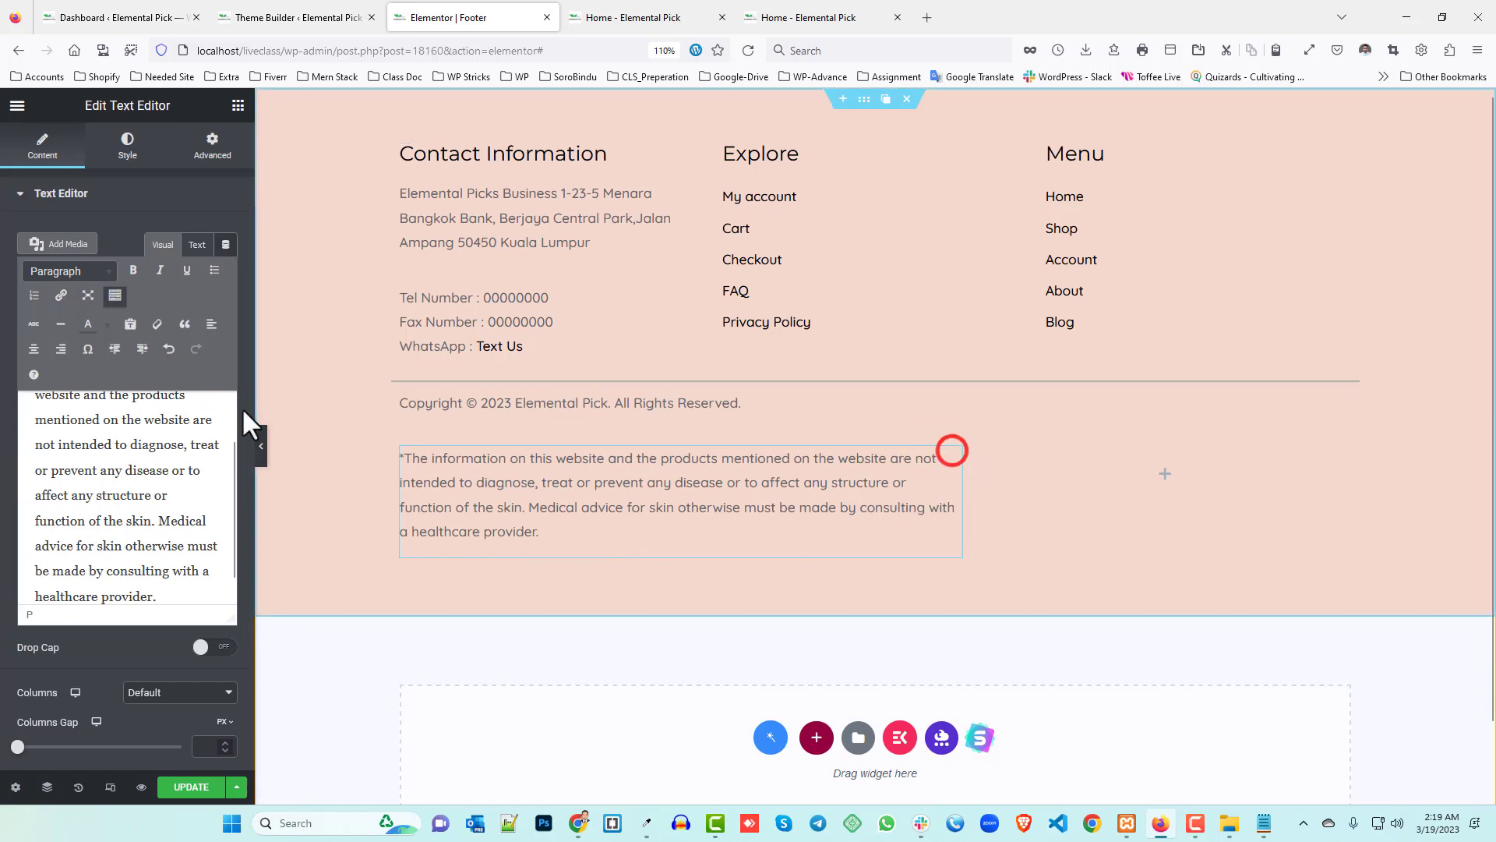
# - Set the disclaimer text's typography size to 12 px
pyautogui.click(131, 148)
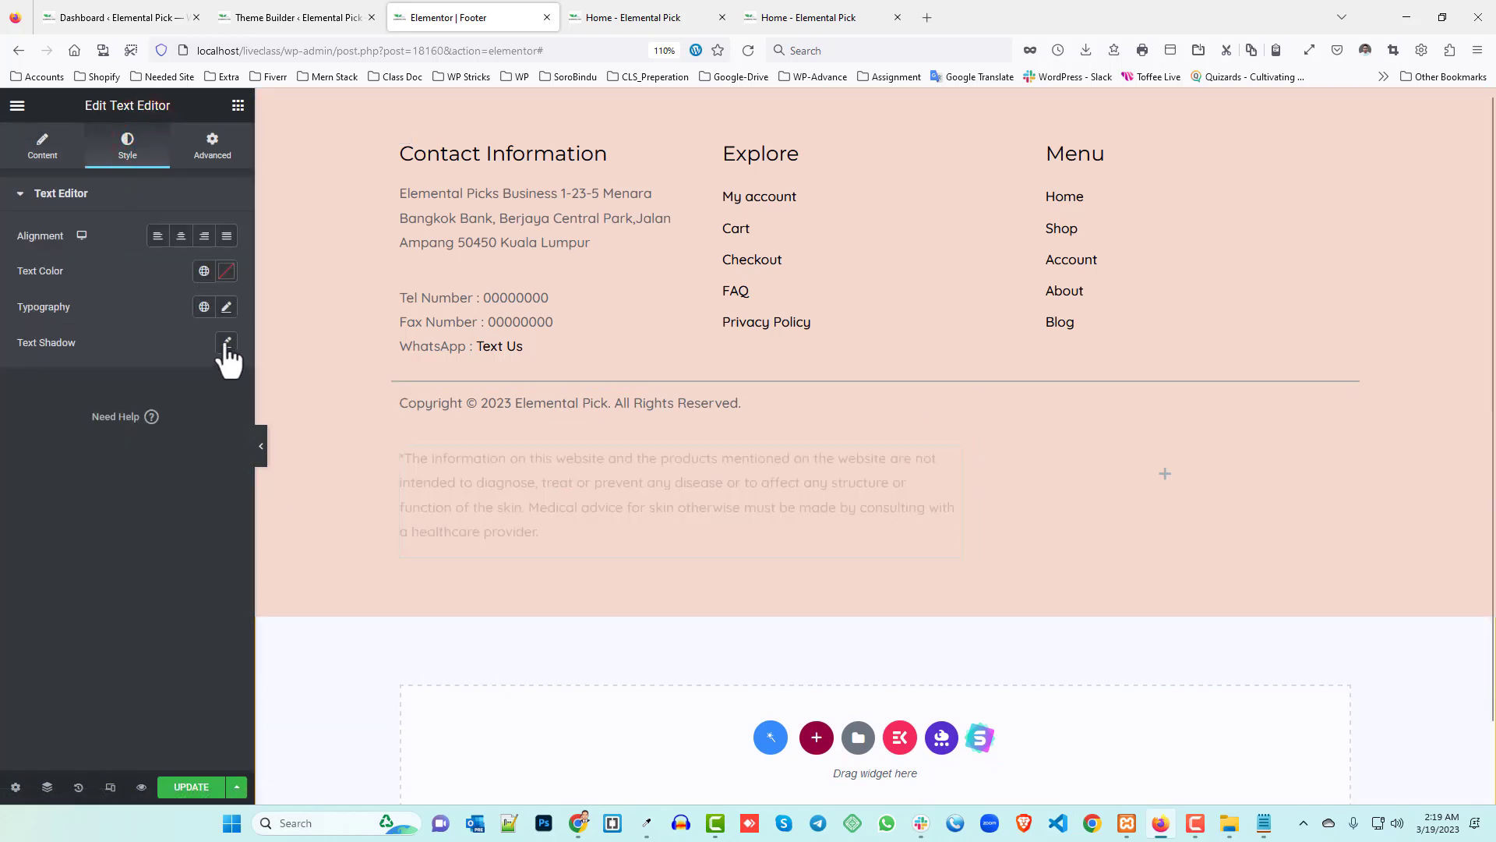
pyautogui.click(225, 307)
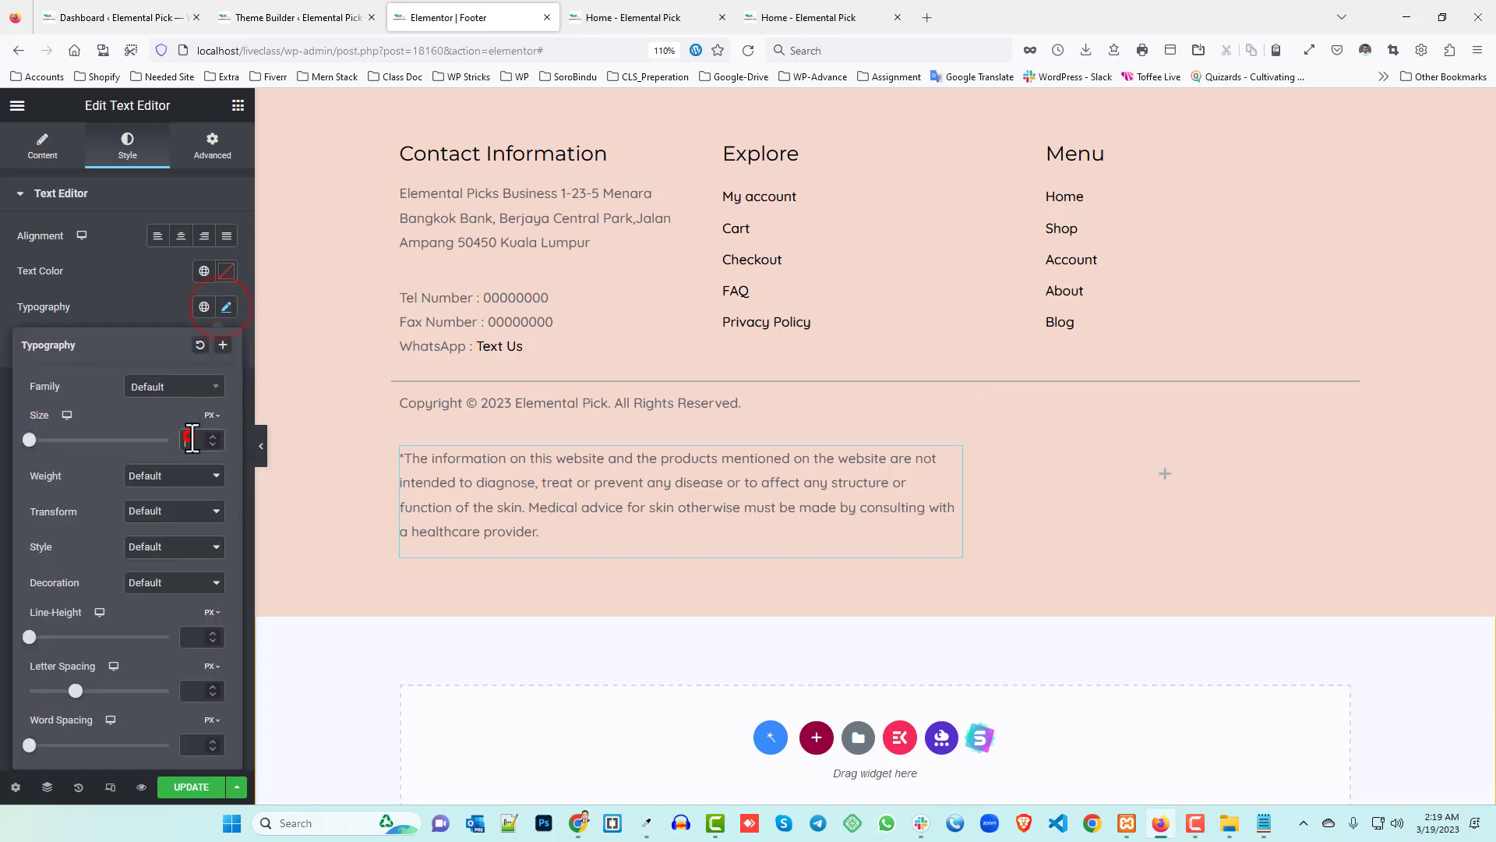
pyautogui.click(195, 439)
pyautogui.write('12')
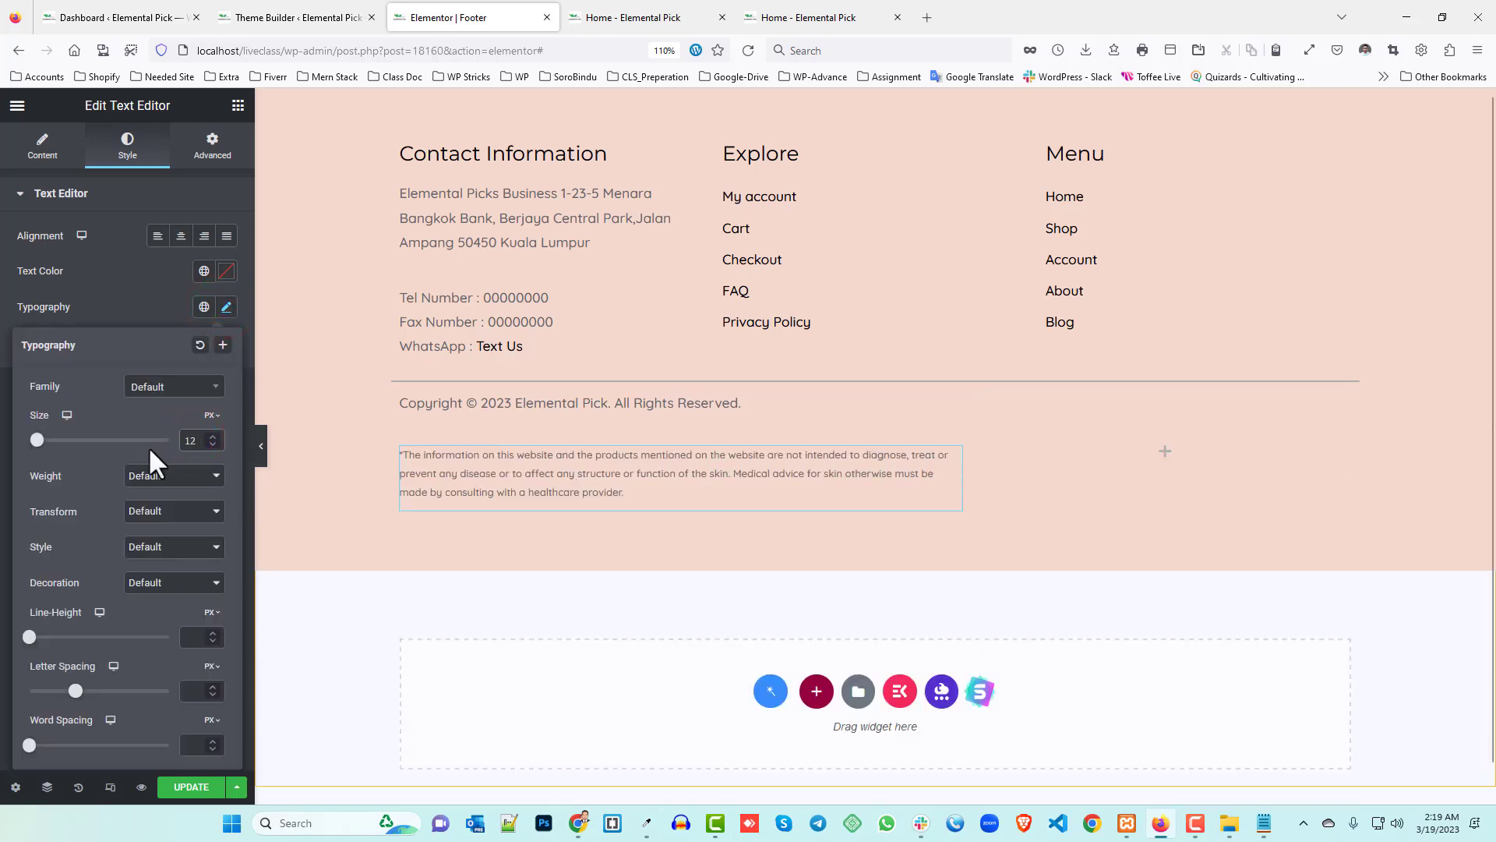
pyautogui.click(1, 411)
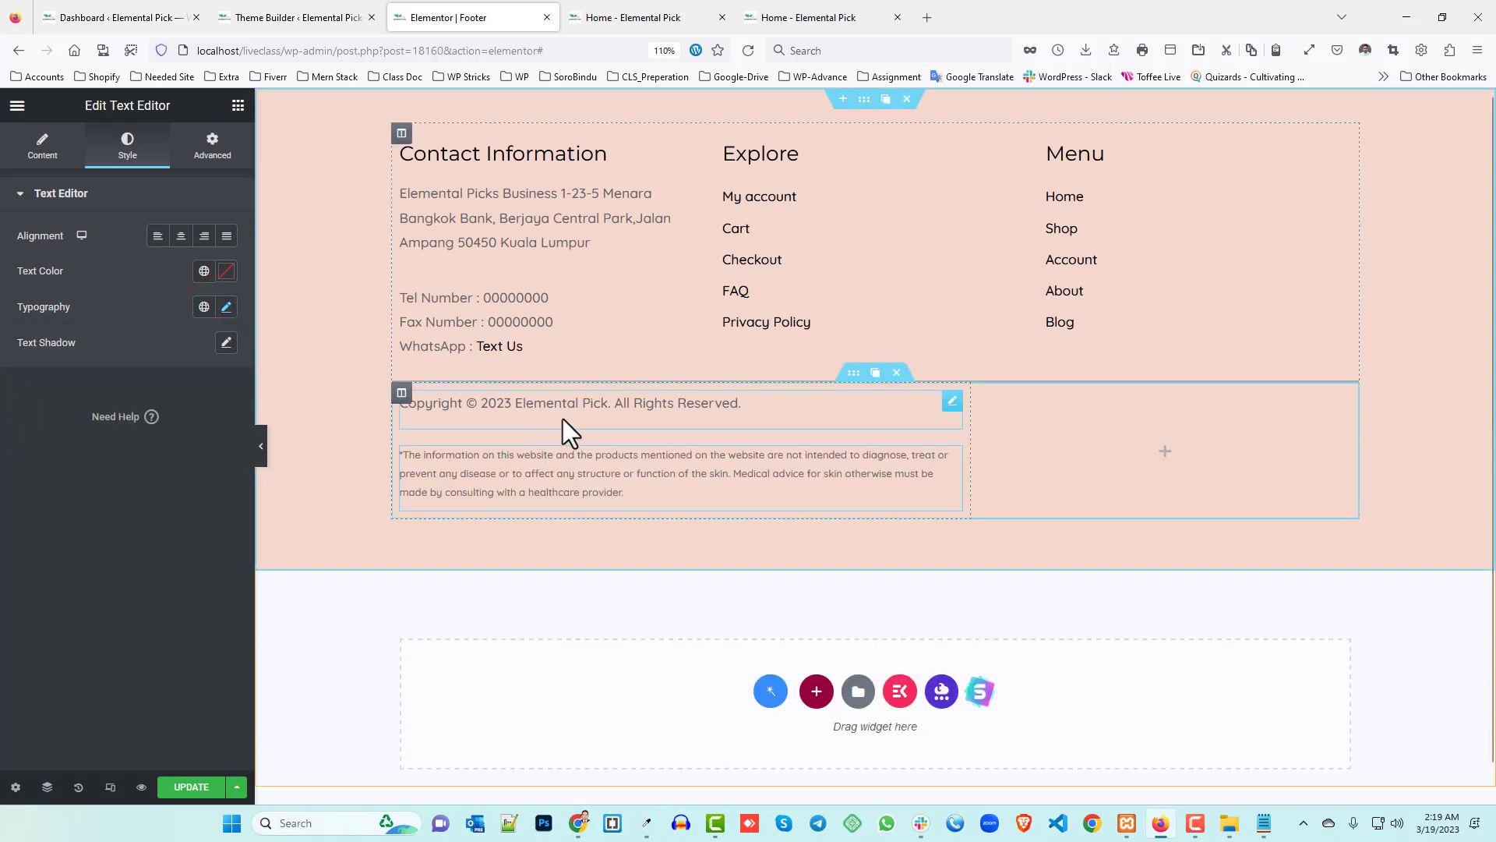
# - Unlink the copyright text widget's margins and set its bottom margin to -15 px, comparing the spacing with the newsite footer
pyautogui.click(952, 401)
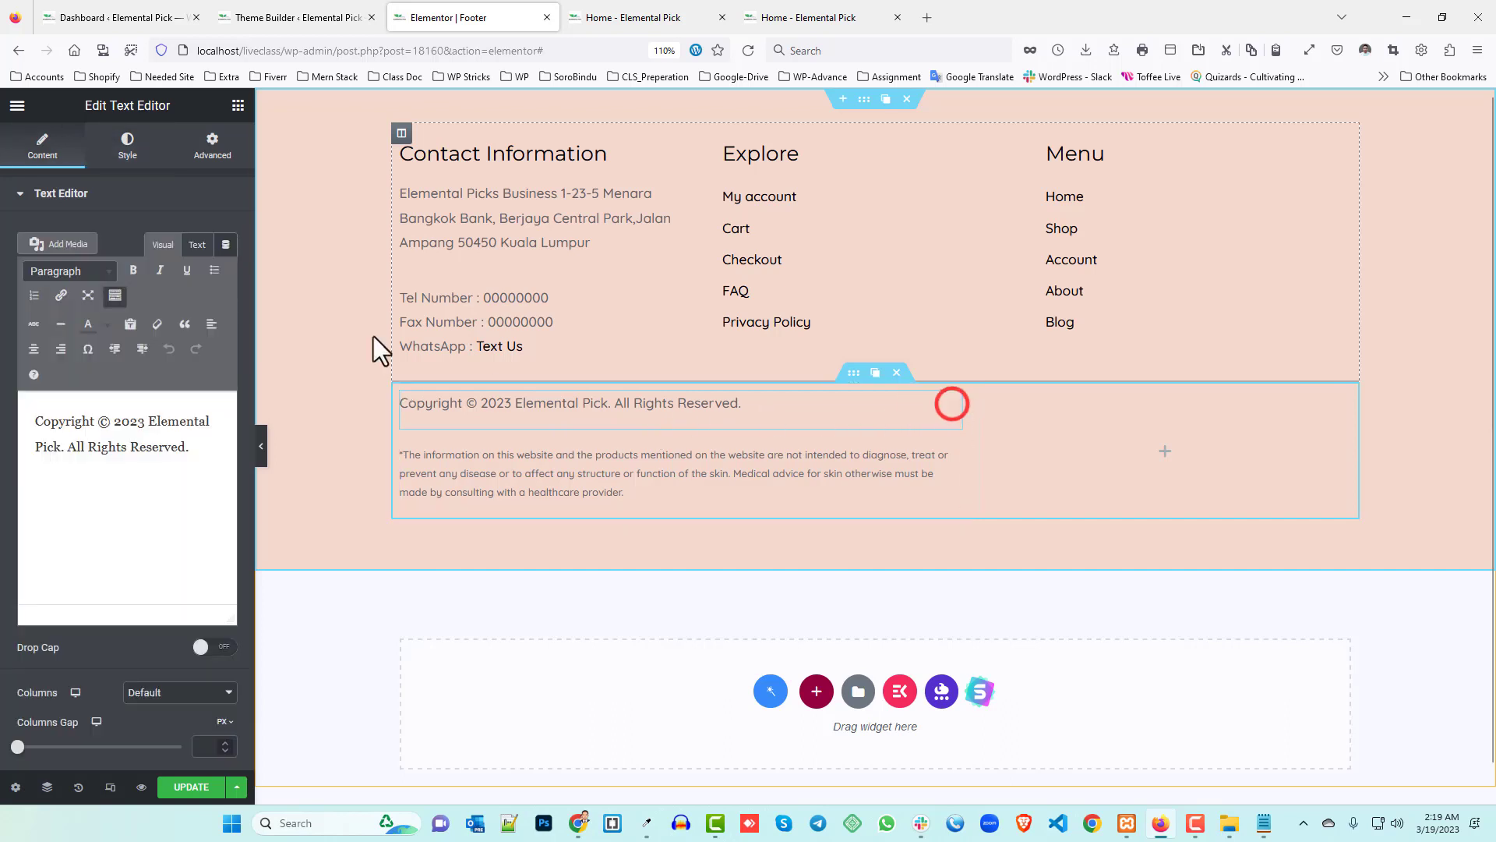
pyautogui.click(194, 148)
pyautogui.click(226, 256)
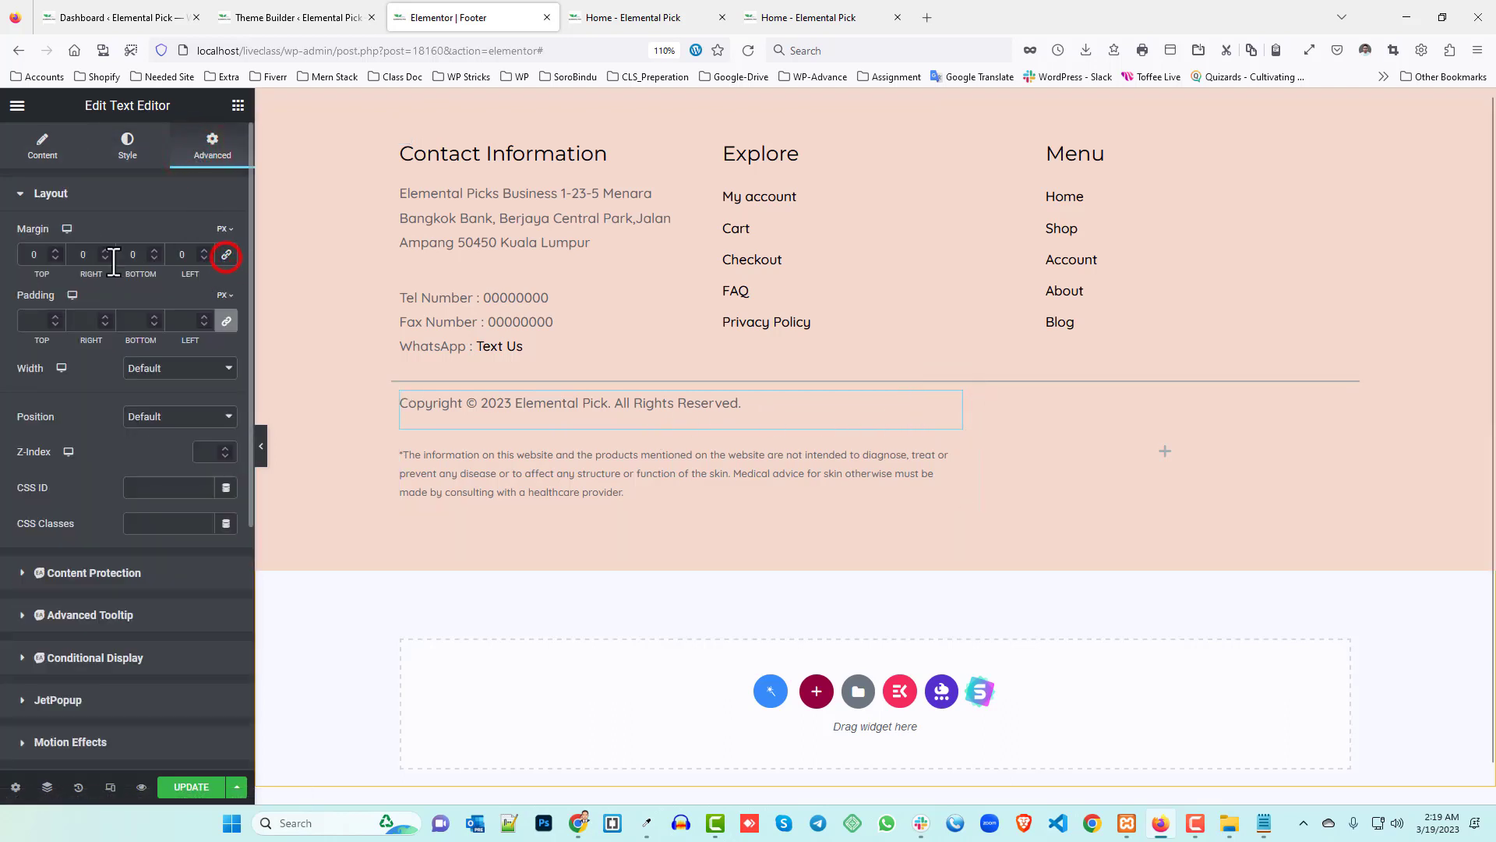
pyautogui.click(153, 258)
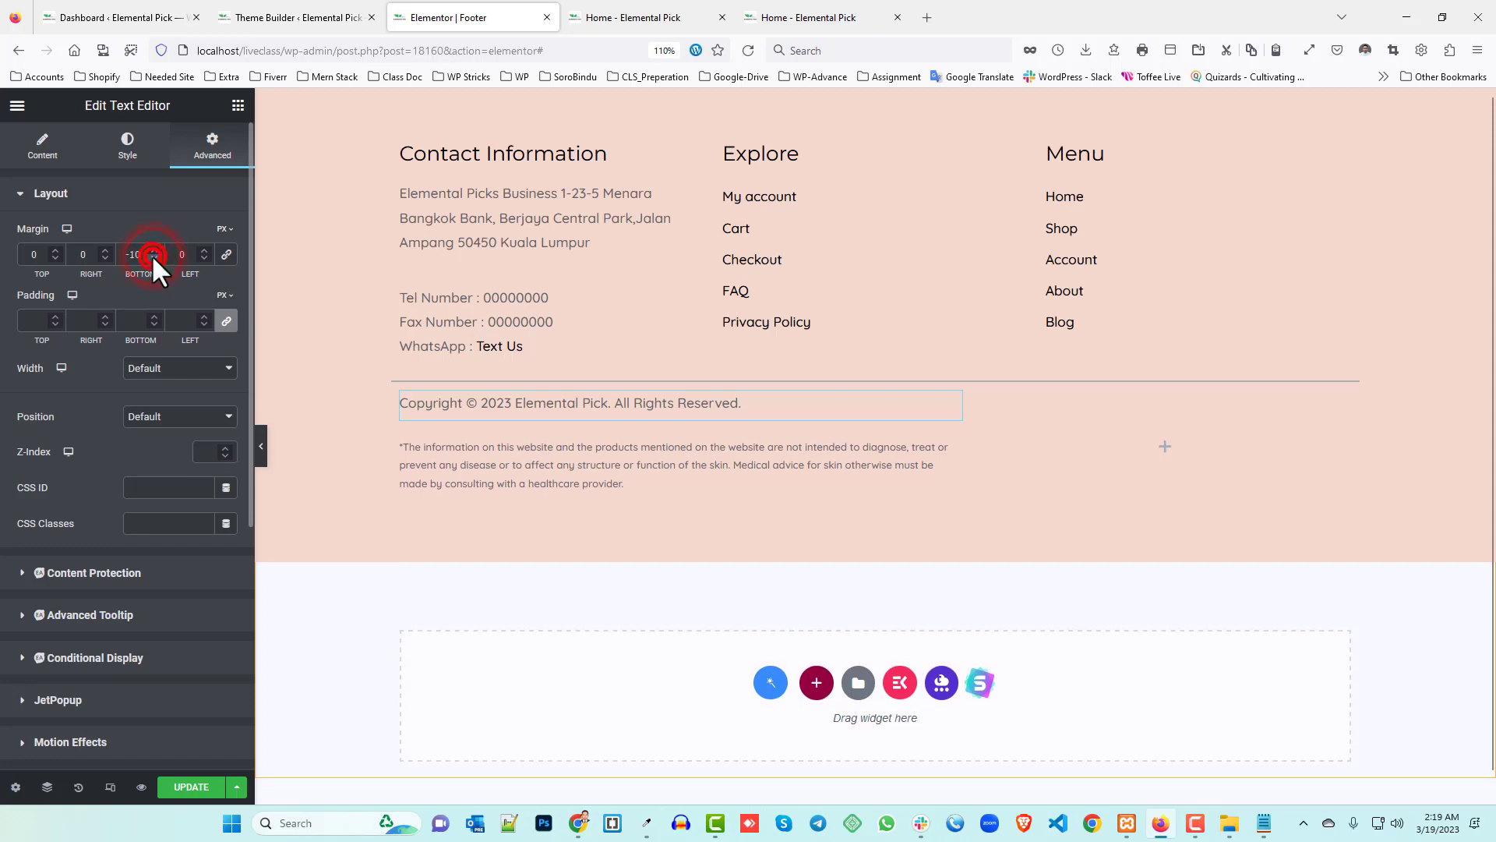
pyautogui.click(152, 258)
pyautogui.click(153, 258)
pyautogui.click(153, 258)
pyautogui.click(153, 258)
pyautogui.click(153, 258)
pyautogui.click(152, 258)
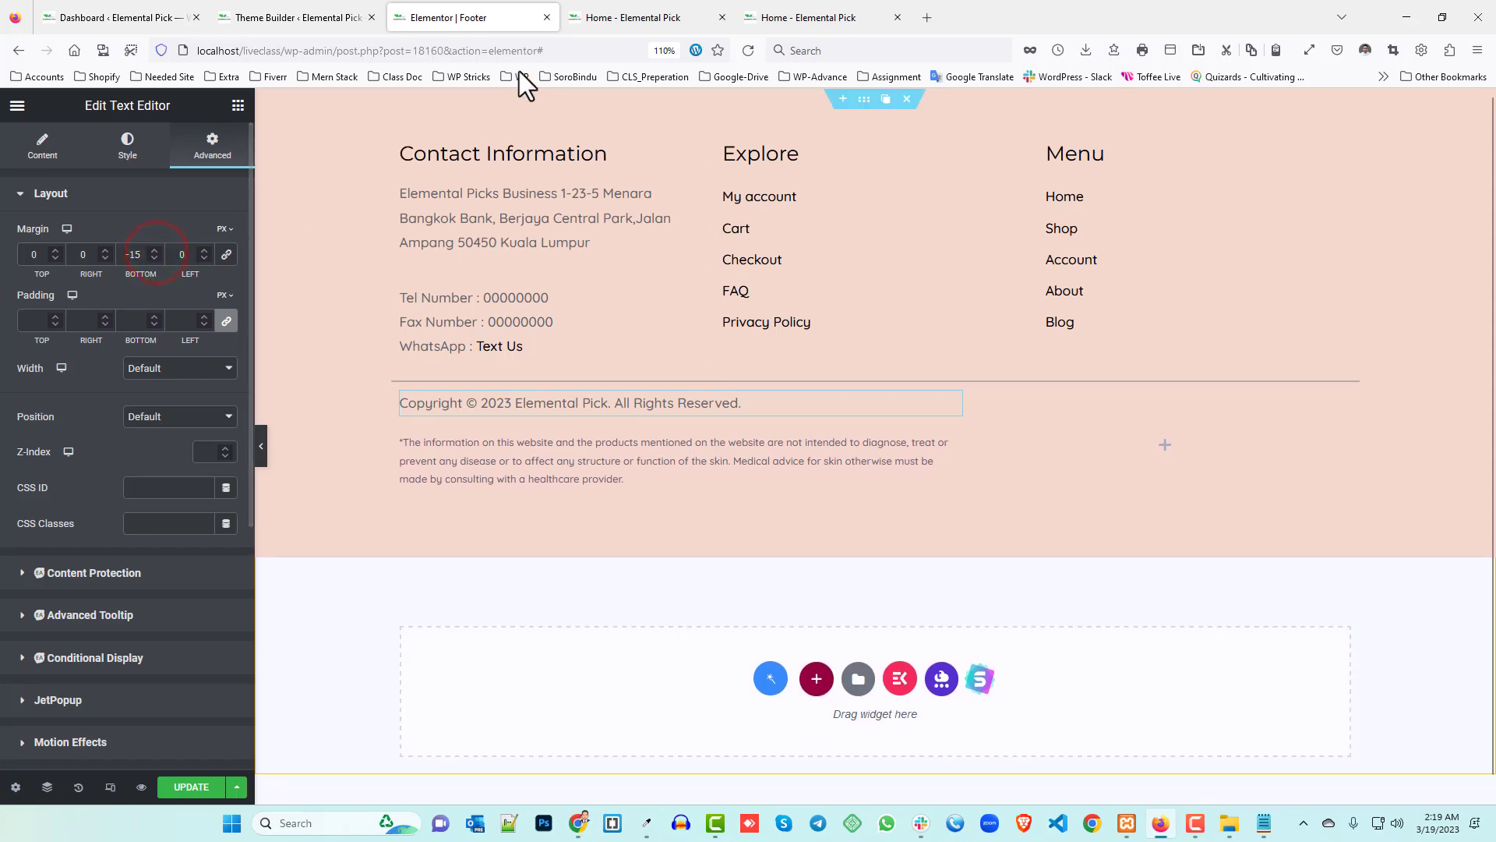
pyautogui.click(608, 14)
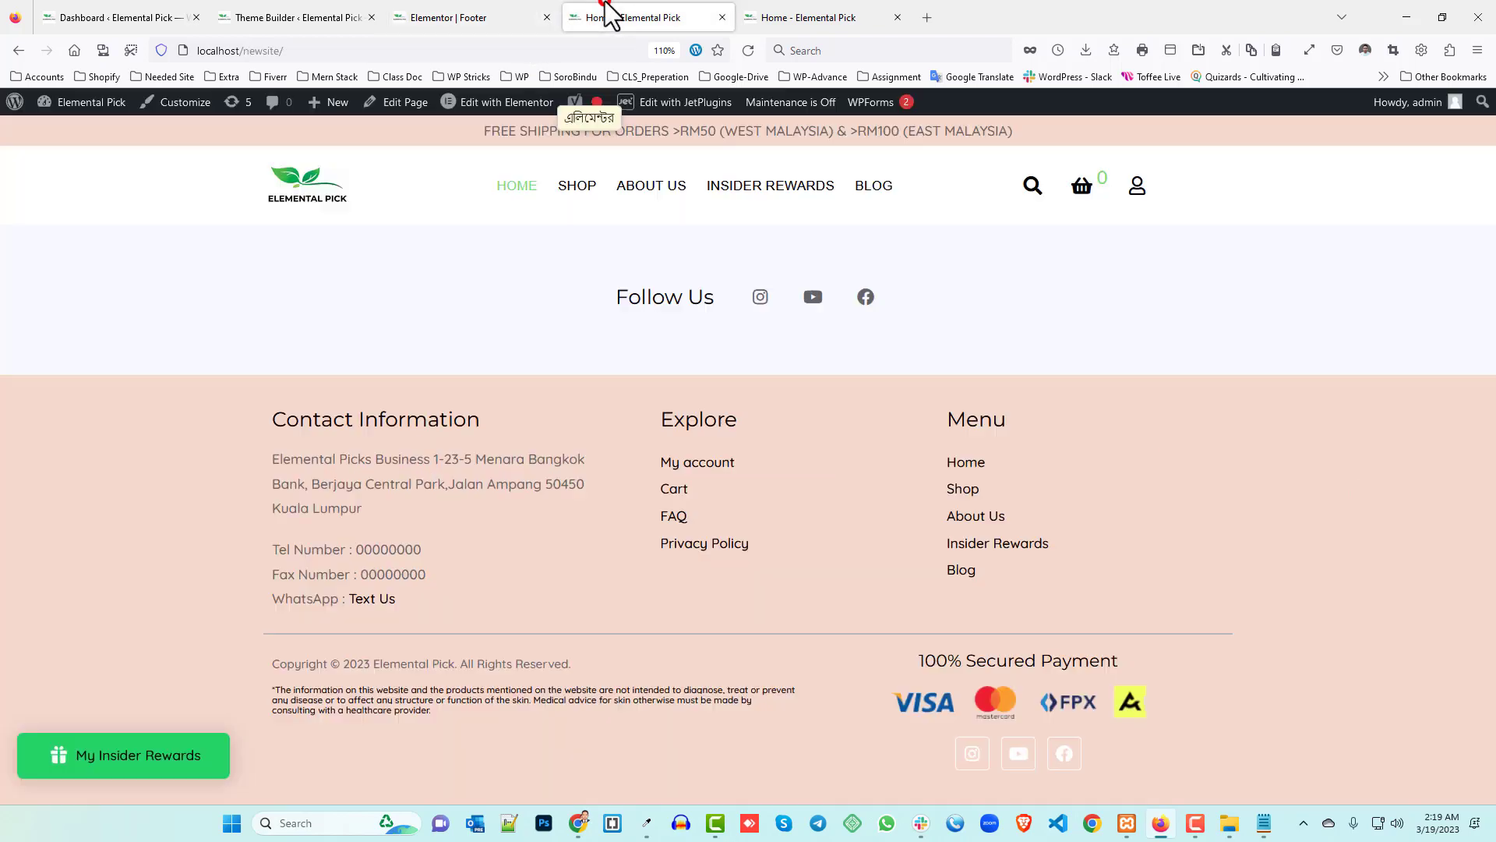
pyautogui.click(446, 2)
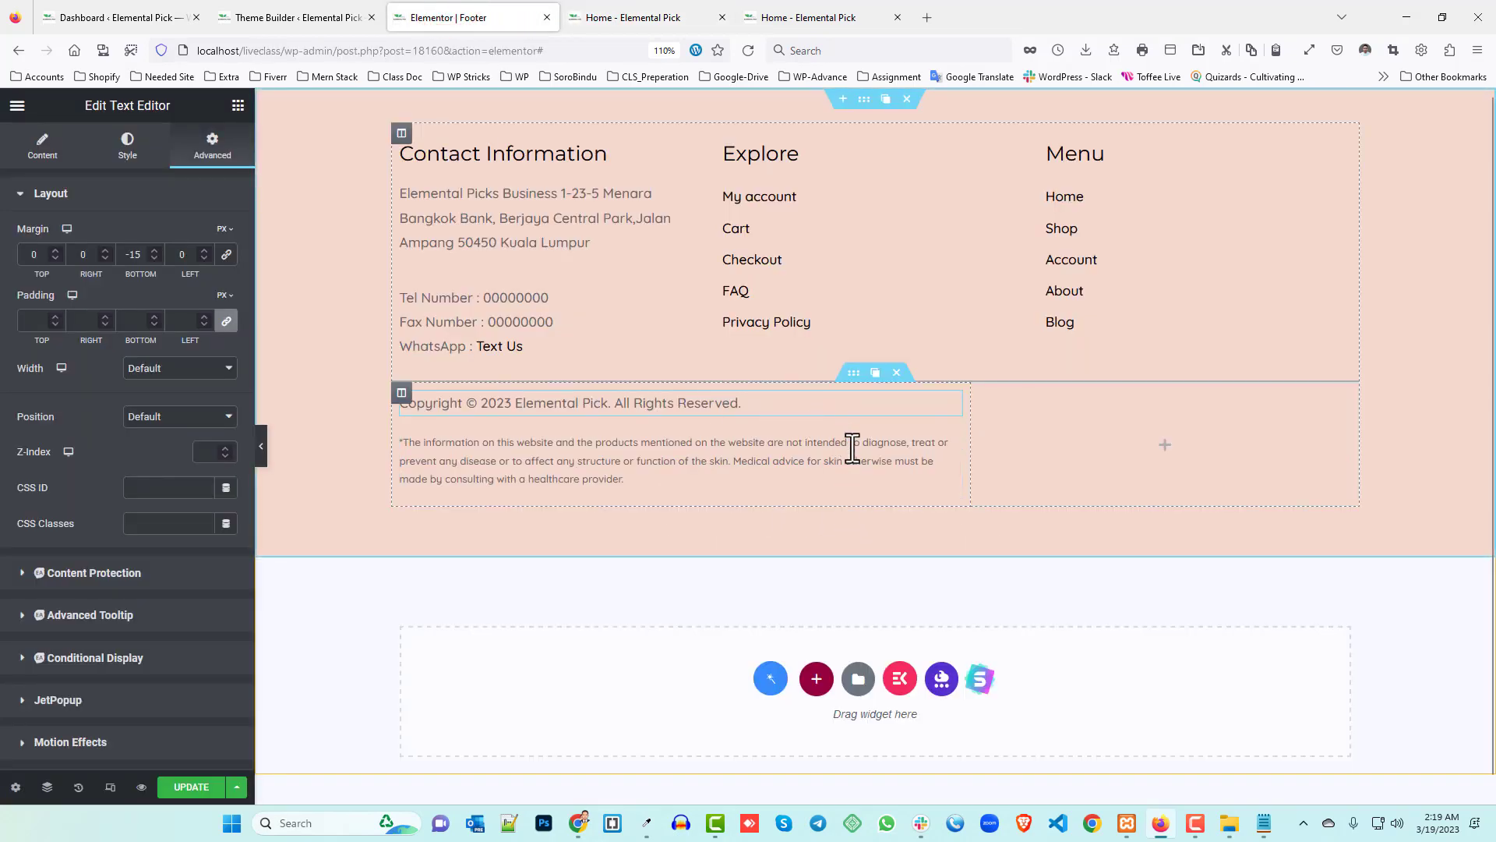
# - Unlink the padding of the inner section holding the copyright text and set its top padding to 15 px
pyautogui.click(854, 374)
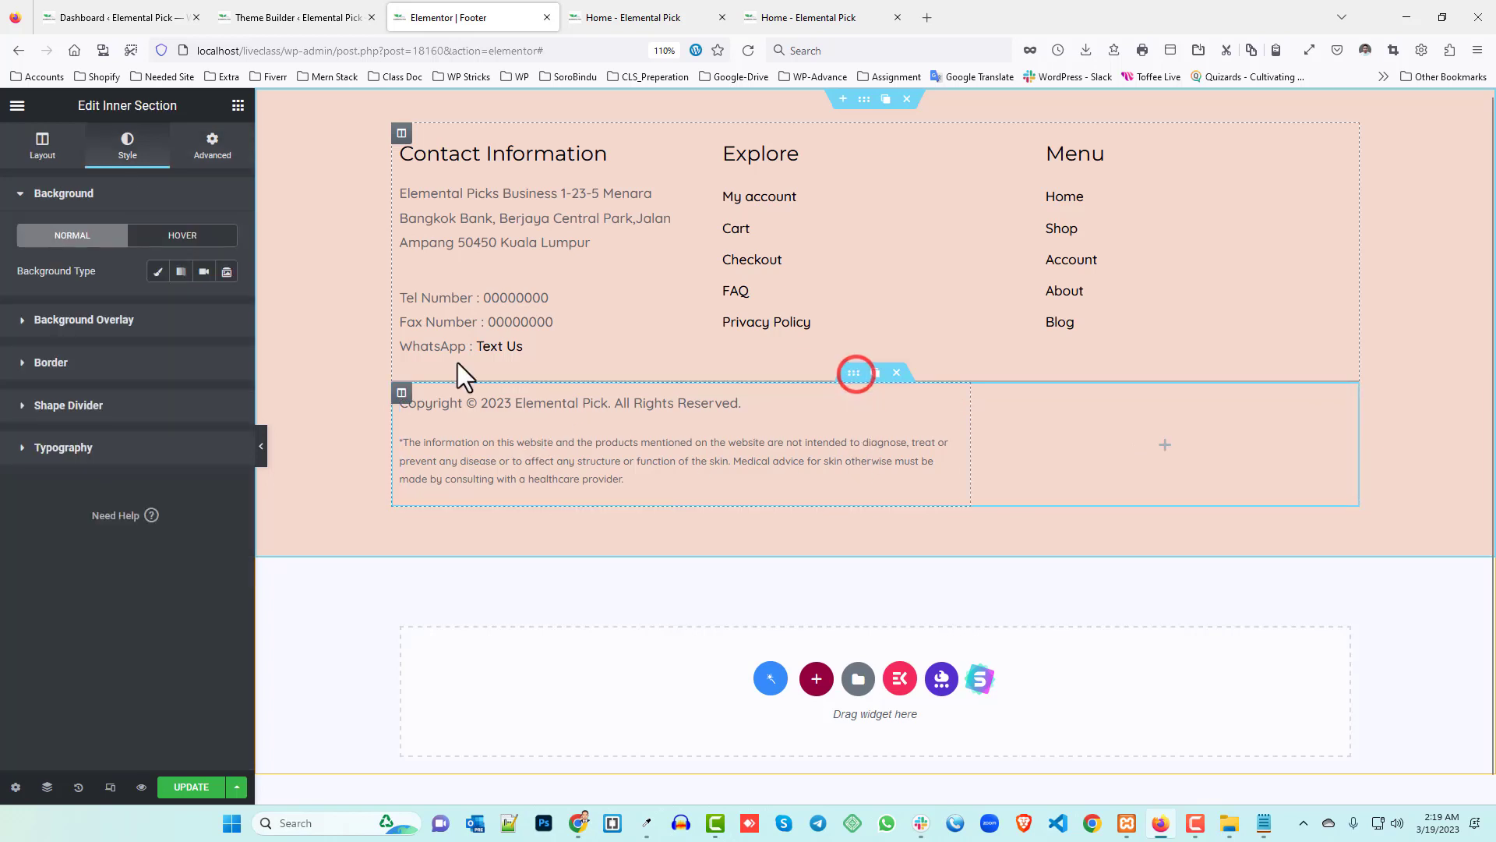
pyautogui.click(214, 160)
pyautogui.click(227, 321)
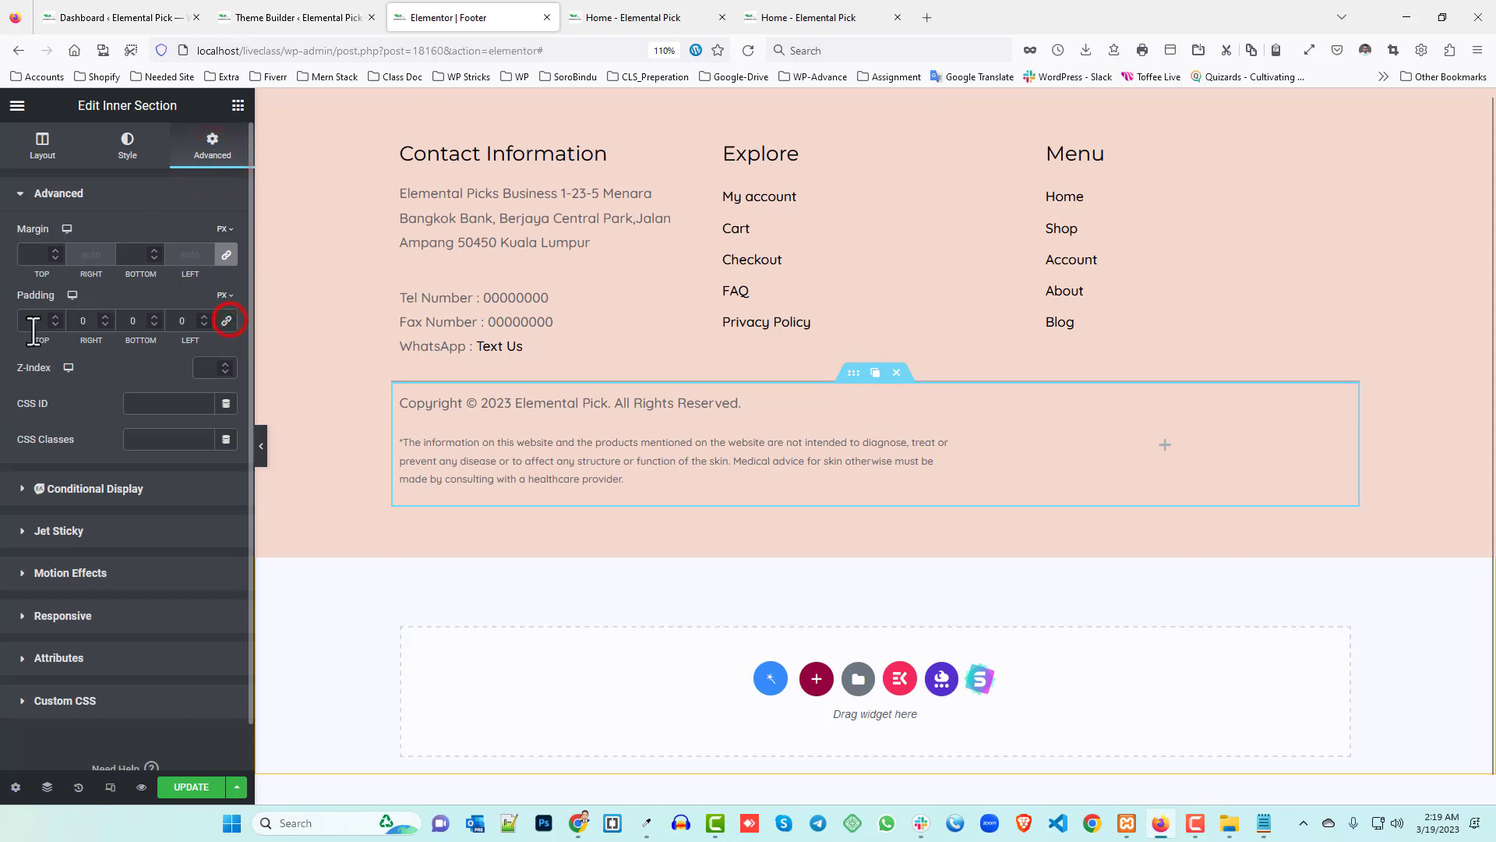
pyautogui.moveTo(40, 320); pyautogui.dragTo(14, 321)
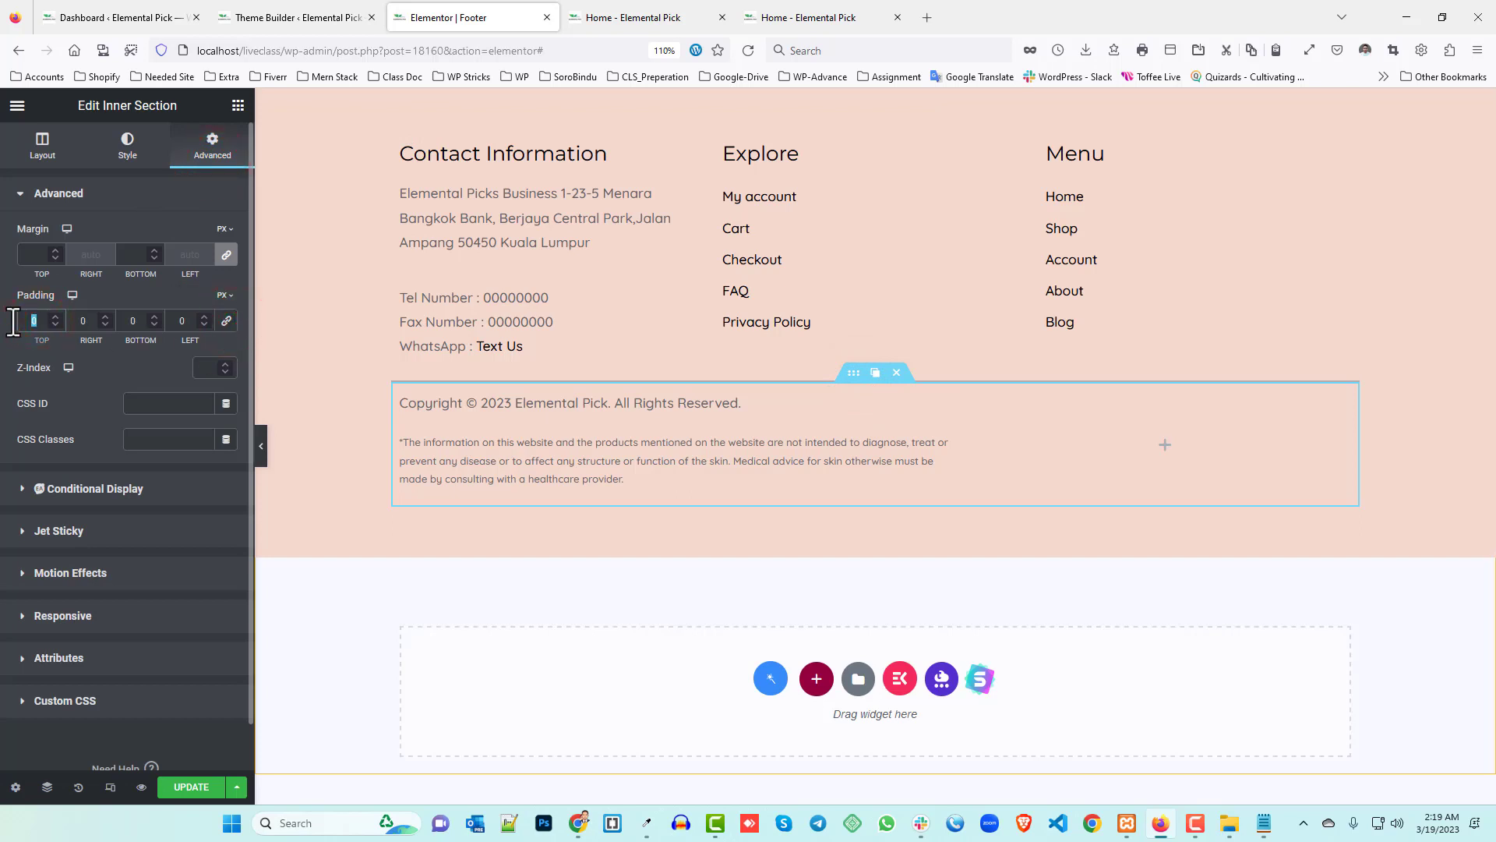
pyautogui.write('20')
pyautogui.click(598, 17)
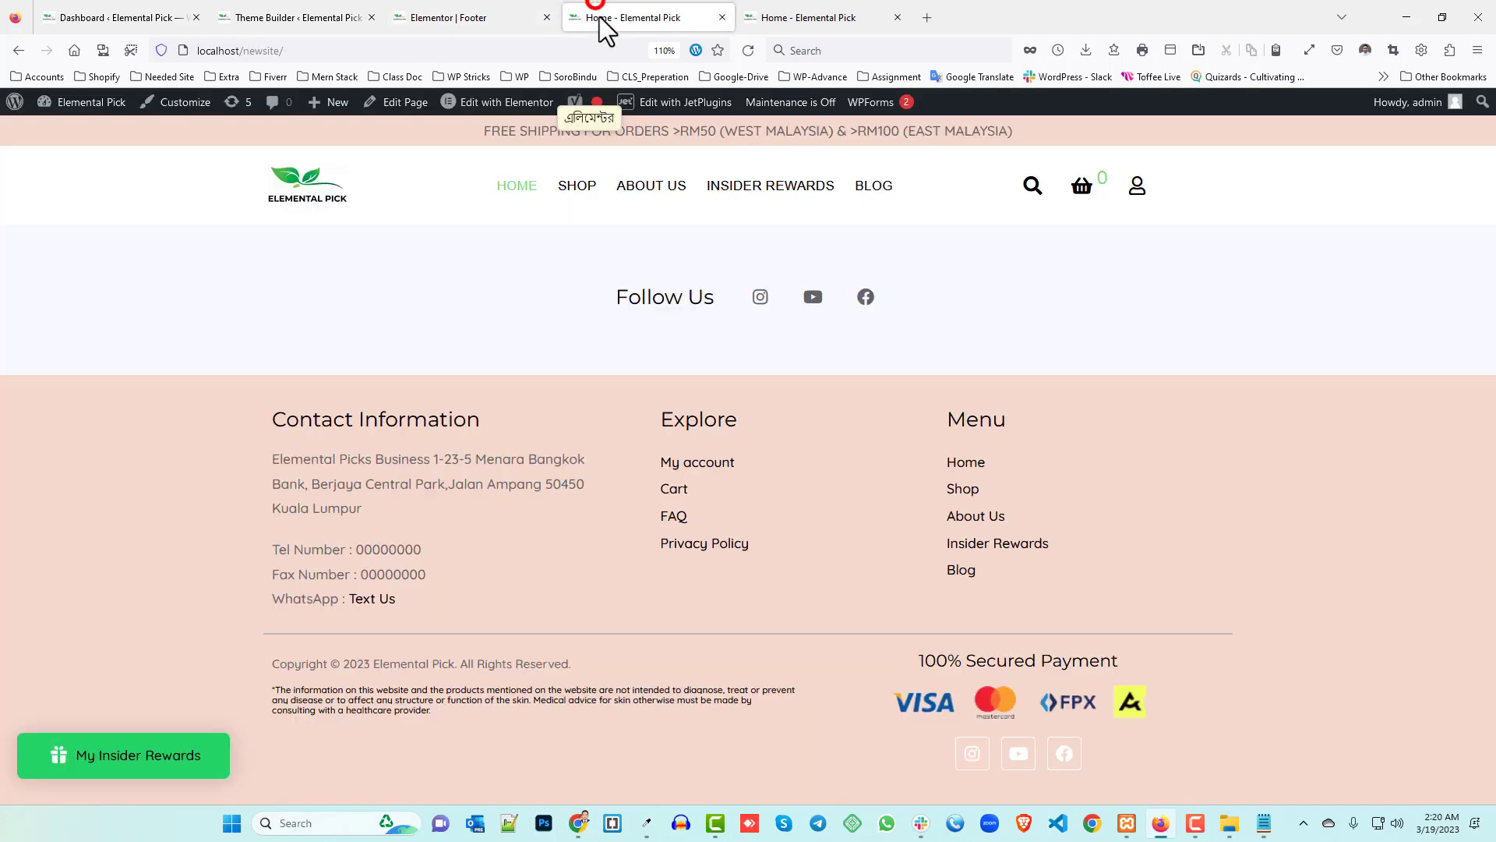
pyautogui.click(484, 15)
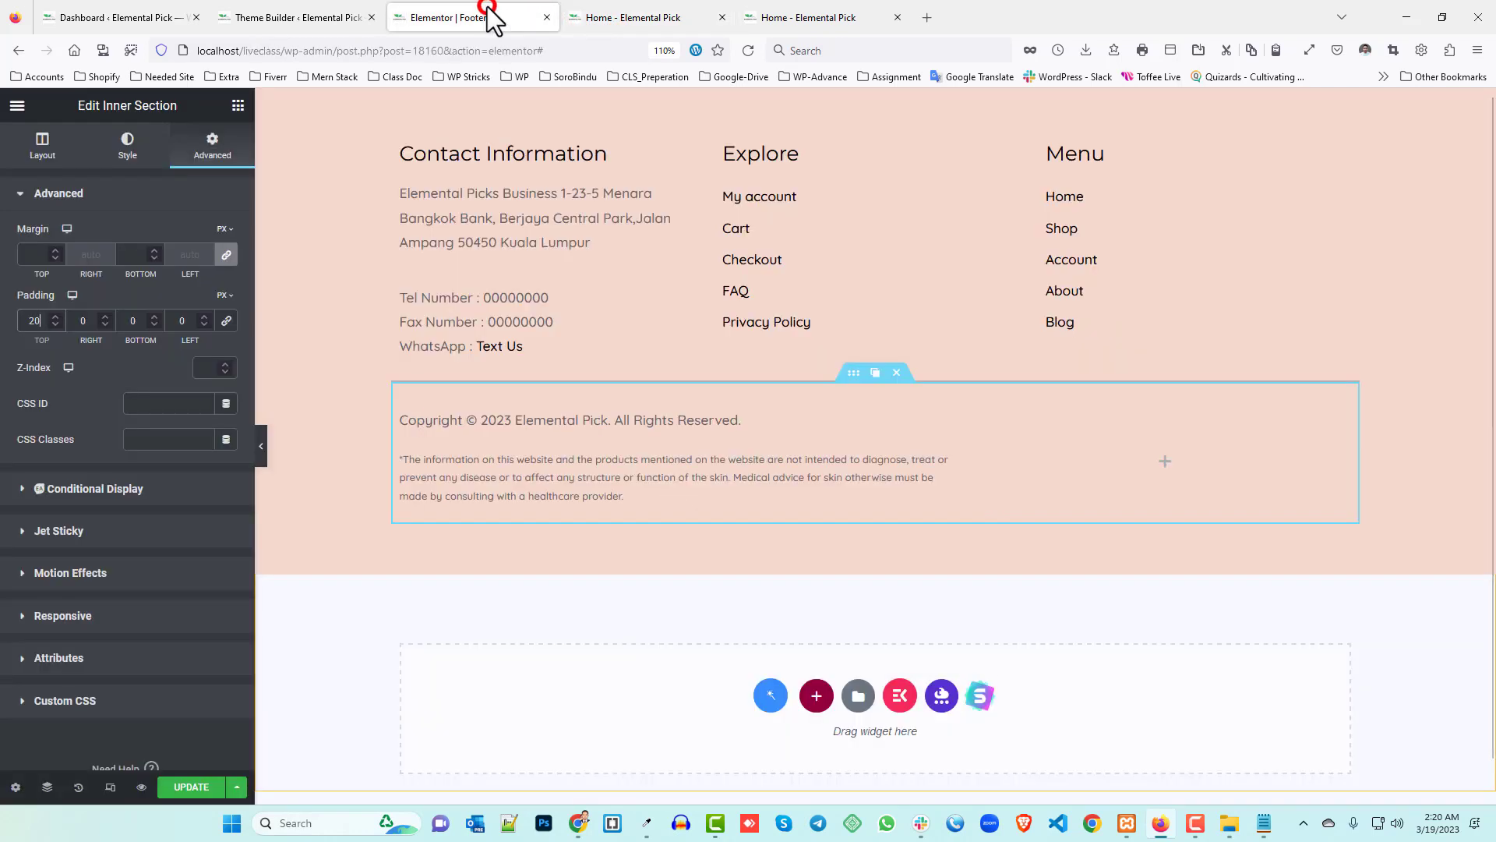
pyautogui.click(54, 324)
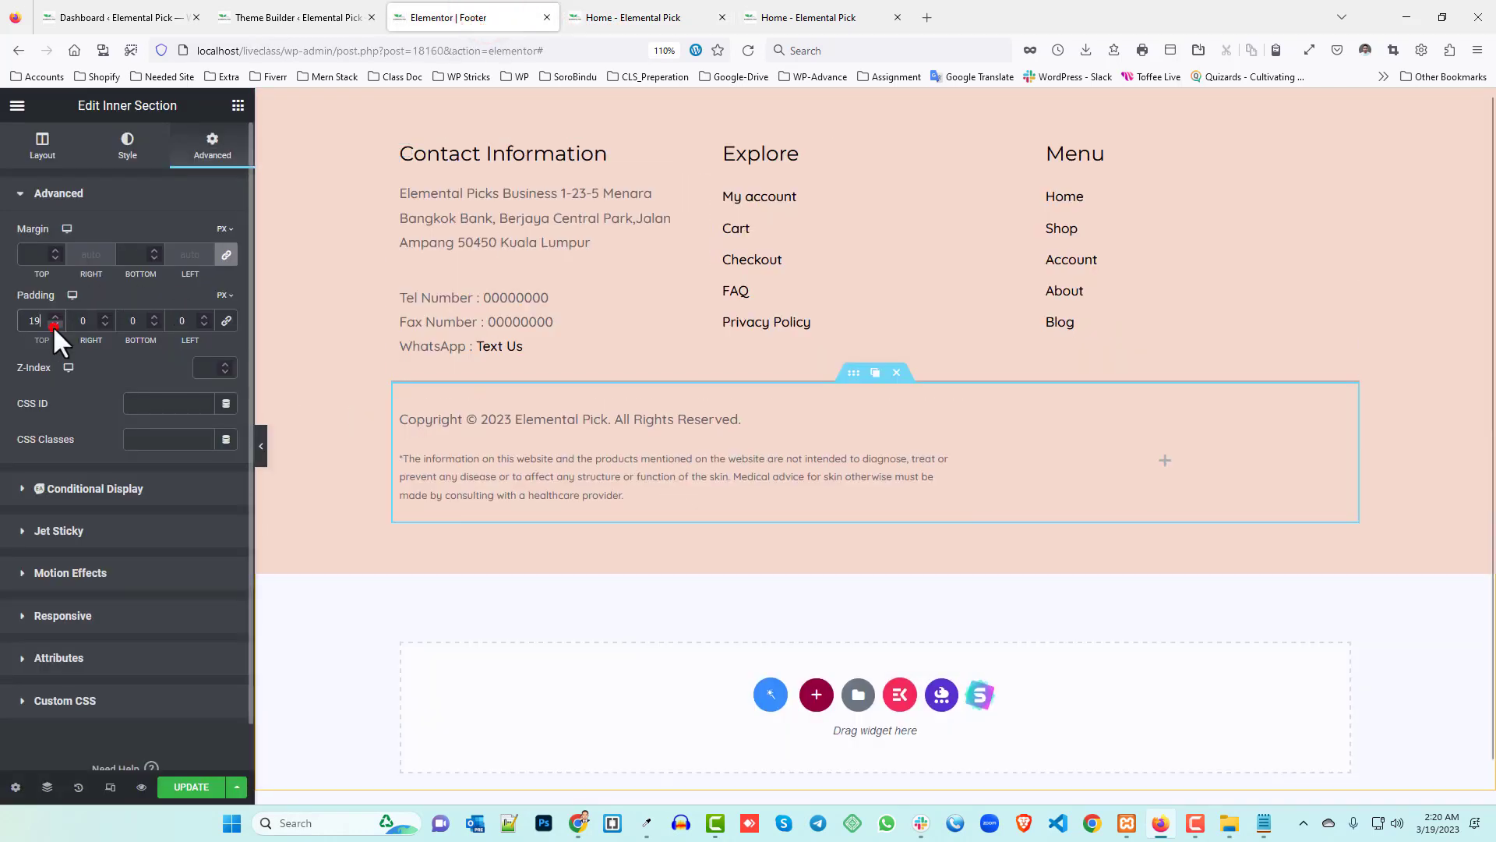
pyautogui.click(54, 325)
pyautogui.click(54, 325)
pyautogui.click(54, 325)
pyautogui.click(54, 325)
pyautogui.click(54, 325)
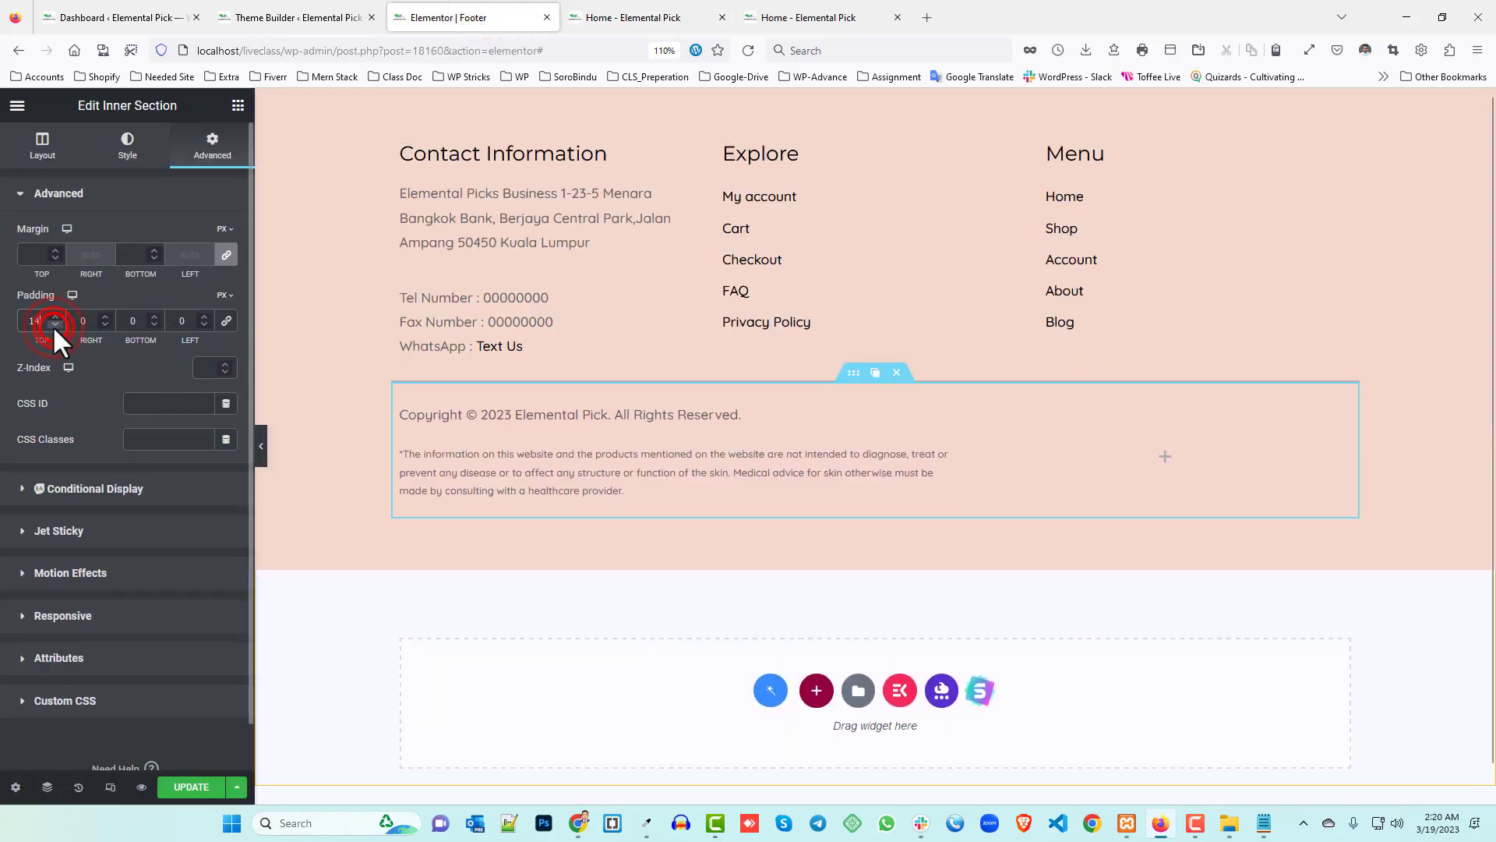
pyautogui.click(54, 315)
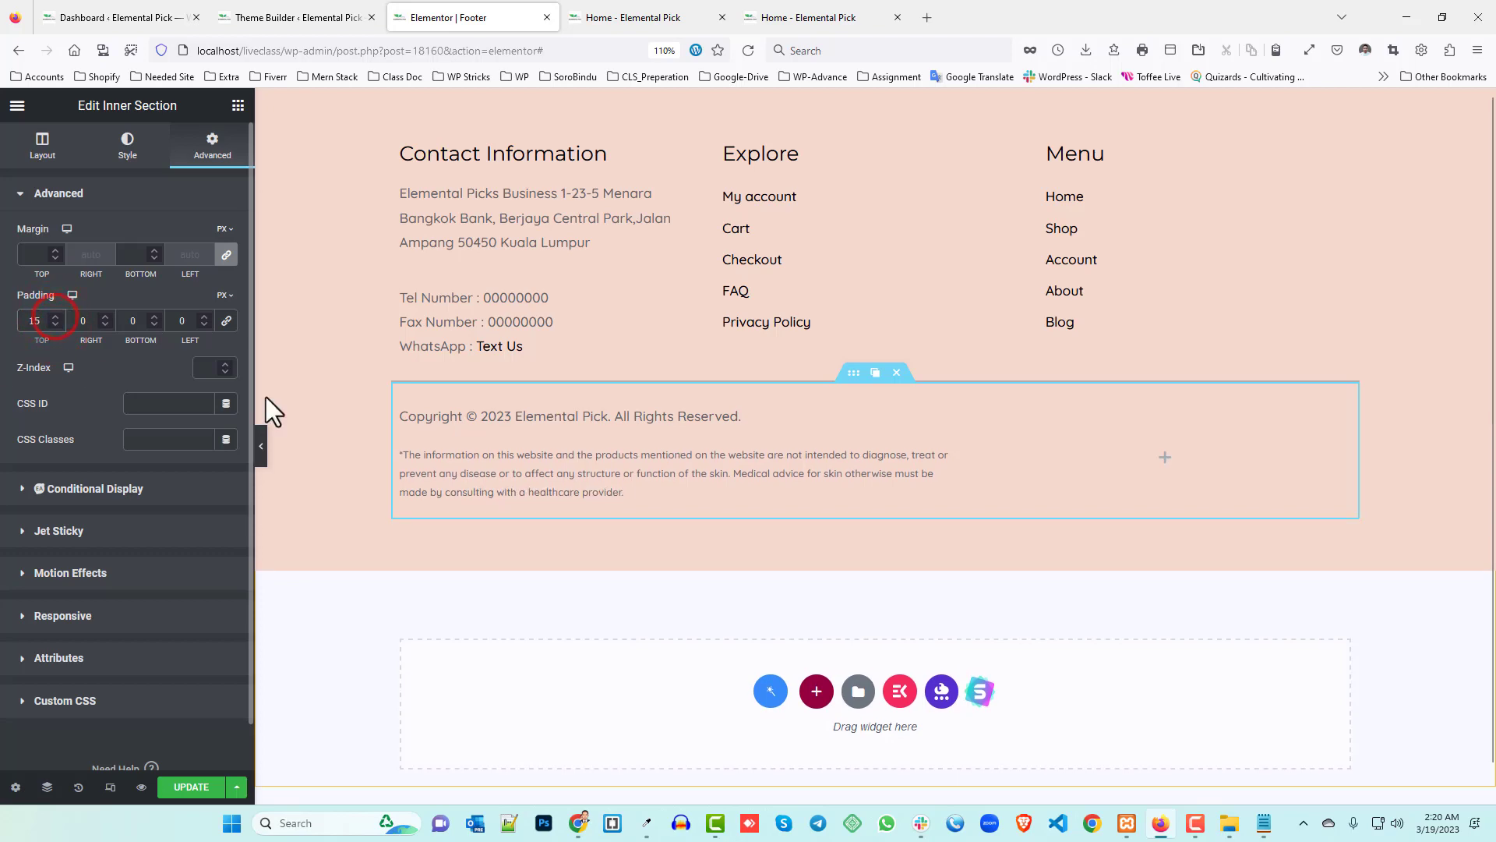
# - Copy the "100% Secured Payment" heading text from the newsite footer
pyautogui.click(617, 15)
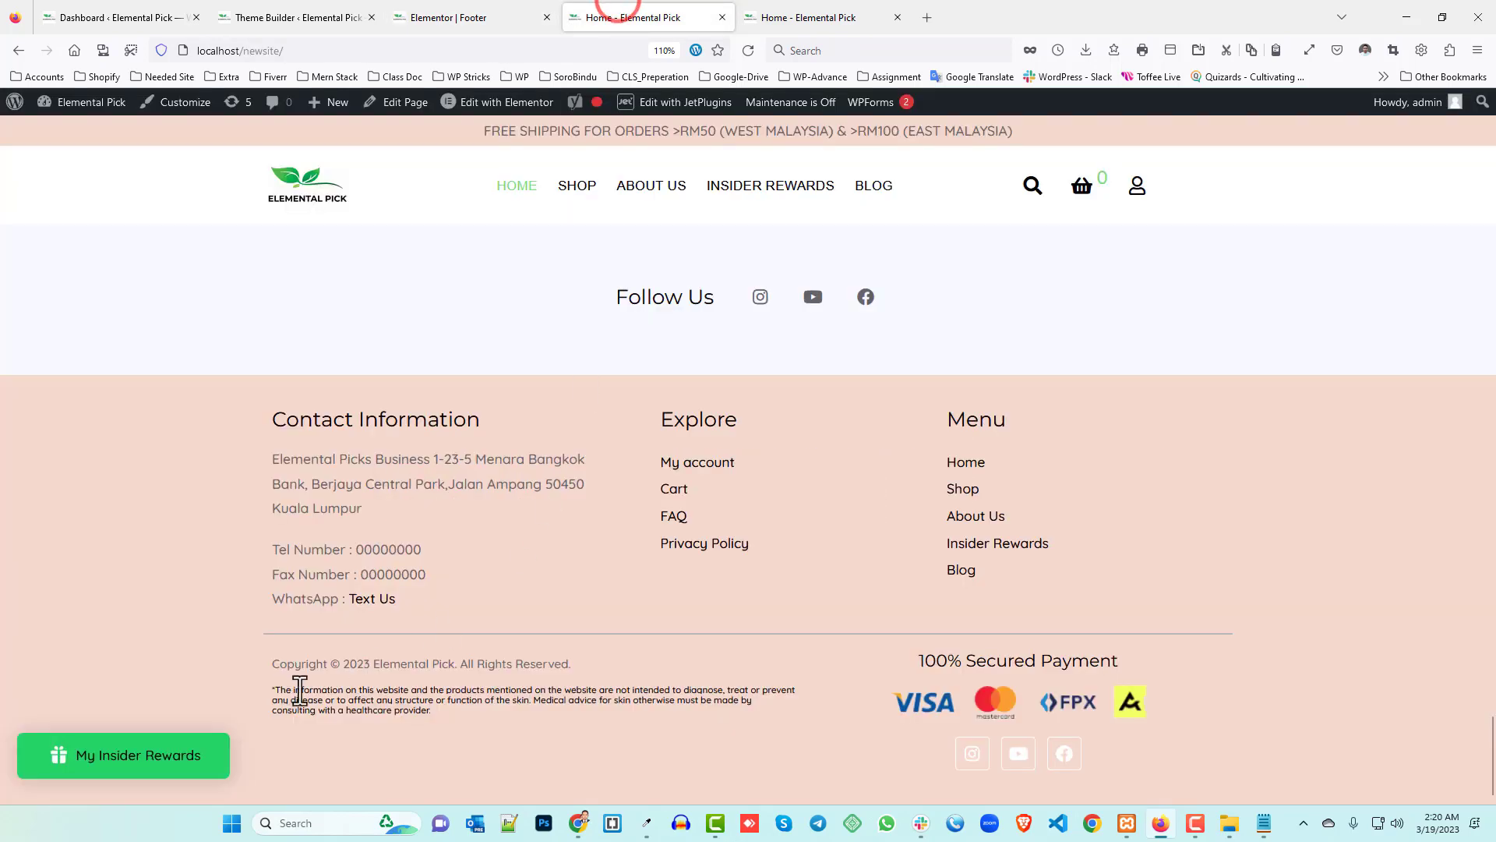
pyautogui.click(920, 660)
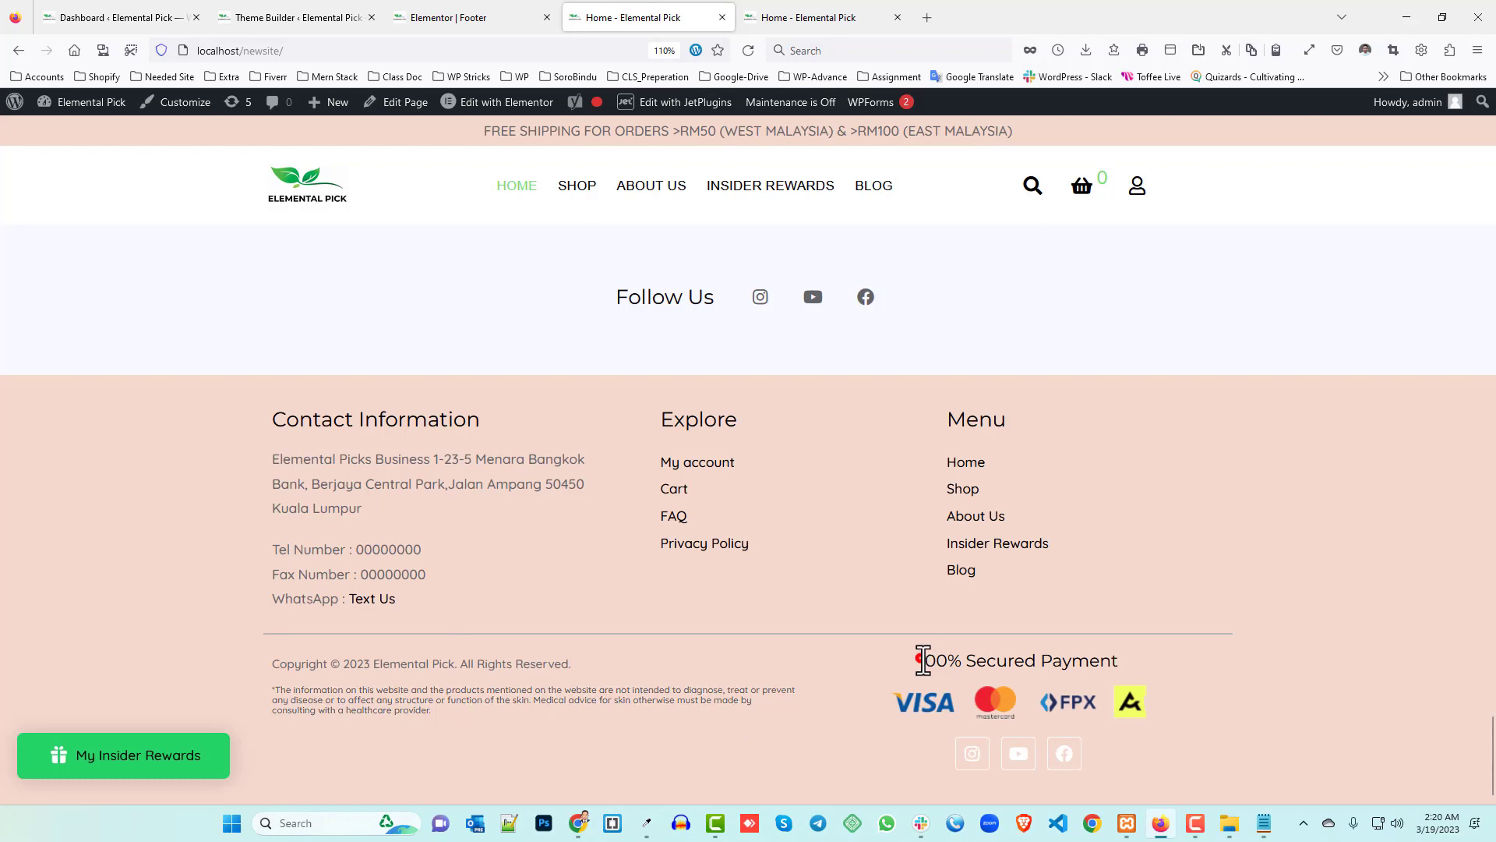
pyautogui.rightClick(1068, 662)
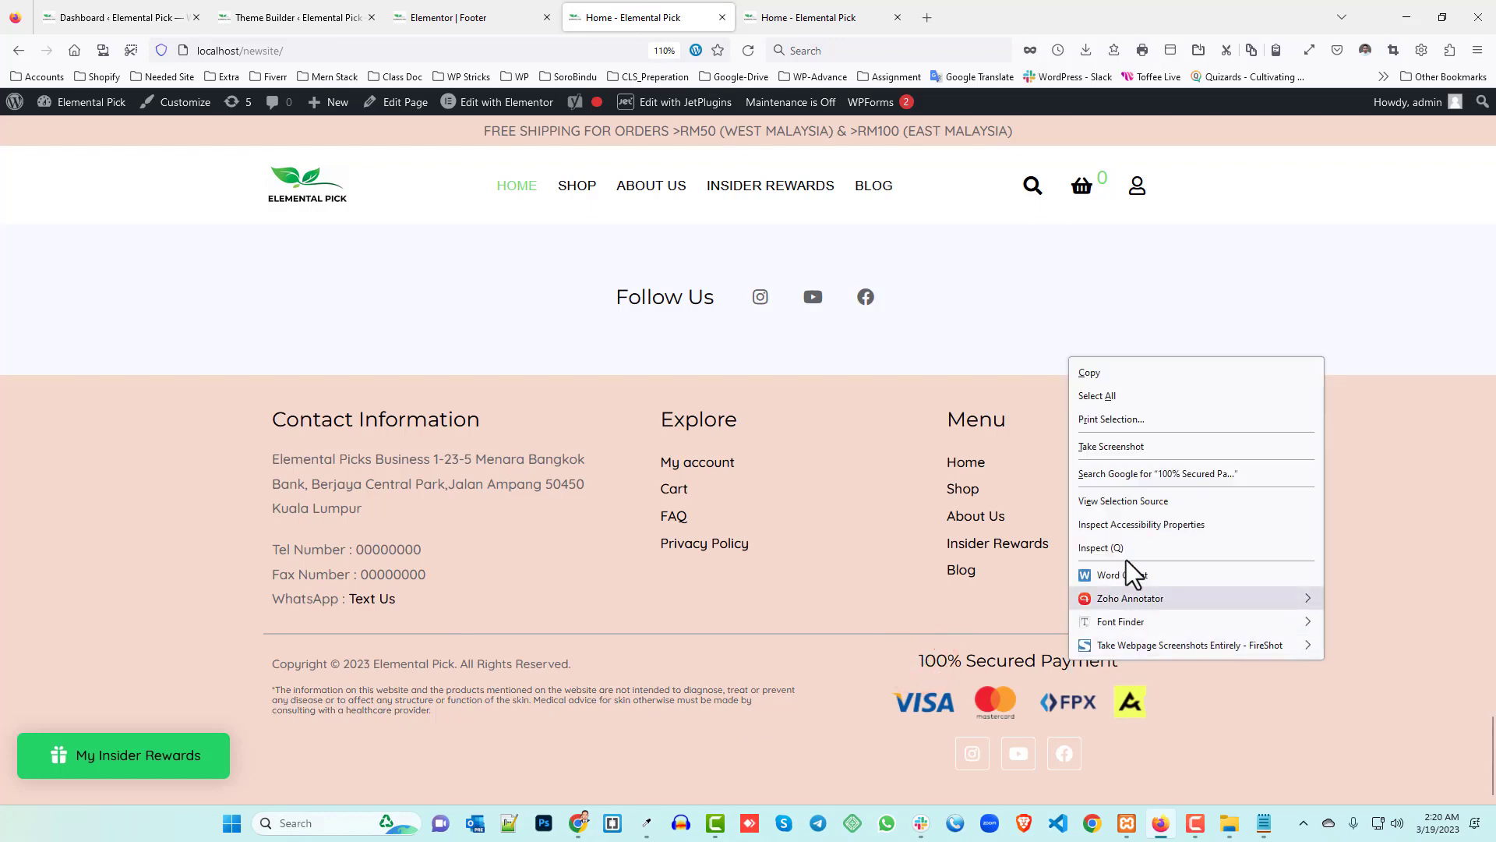
pyautogui.click(1123, 367)
# - Duplicate the Menu heading in the liveclass footer, move the copy into the empty column beside the copyright text, and retitle it "100% Secured Payment"
pyautogui.click(498, 16)
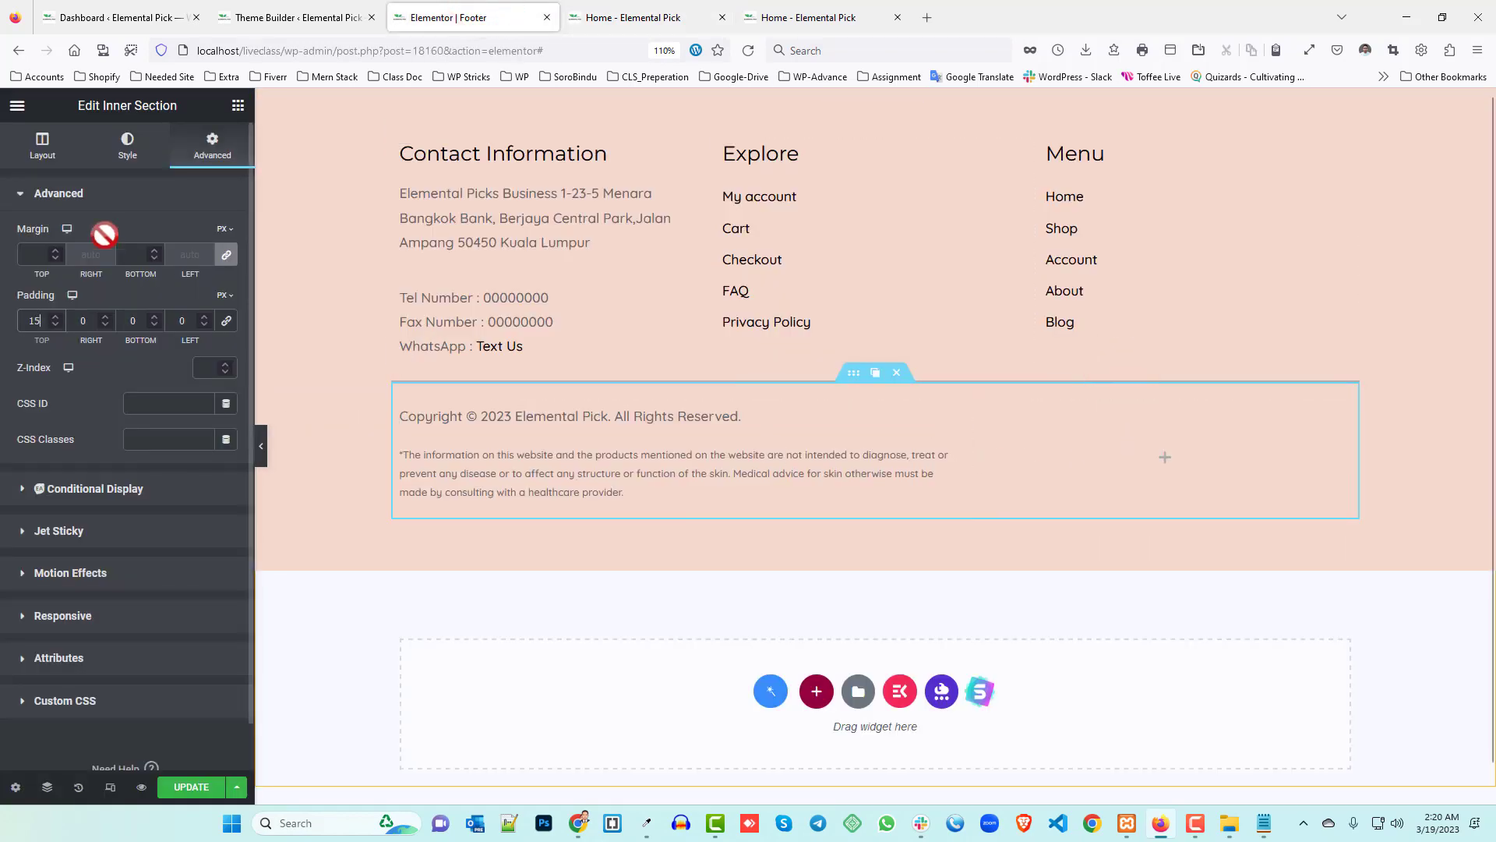
pyautogui.click(238, 105)
pyautogui.moveTo(176, 331); pyautogui.dragTo(125, 282)
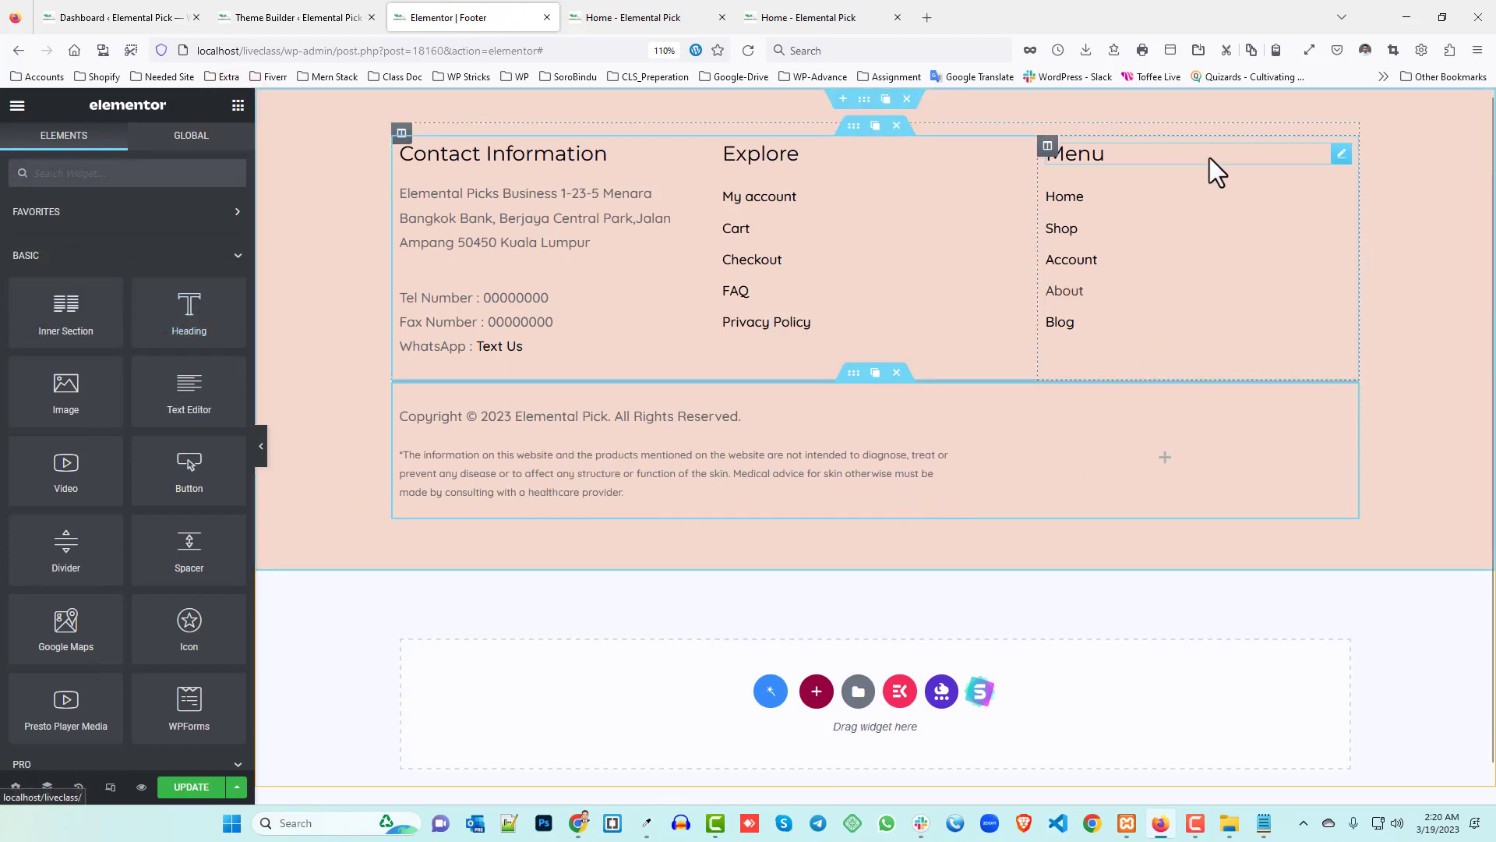
pyautogui.rightClick(1339, 155)
pyautogui.click(1363, 200)
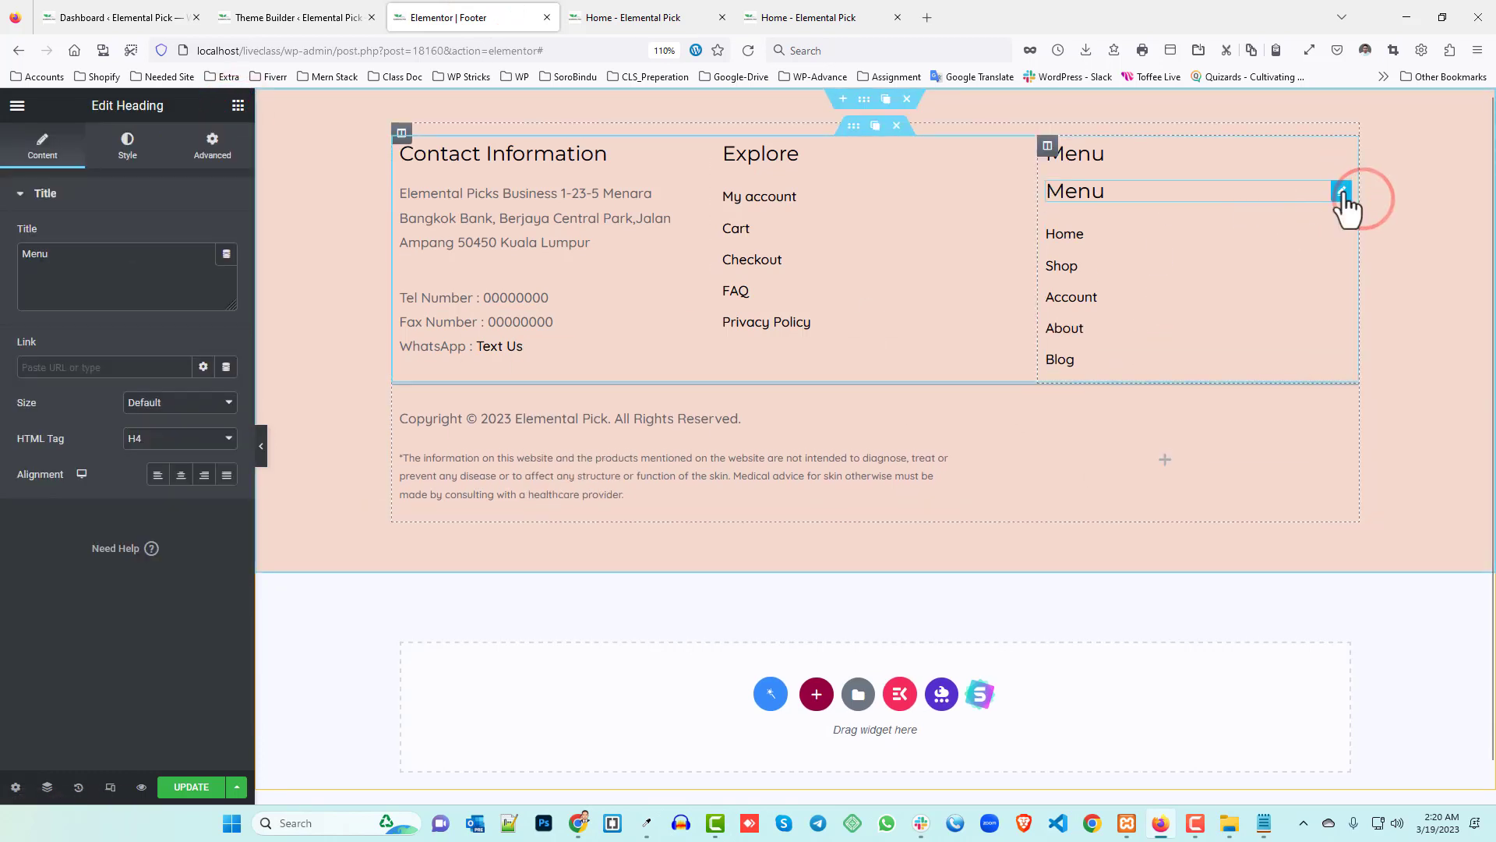
pyautogui.moveTo(1341, 193); pyautogui.dragTo(1108, 491)
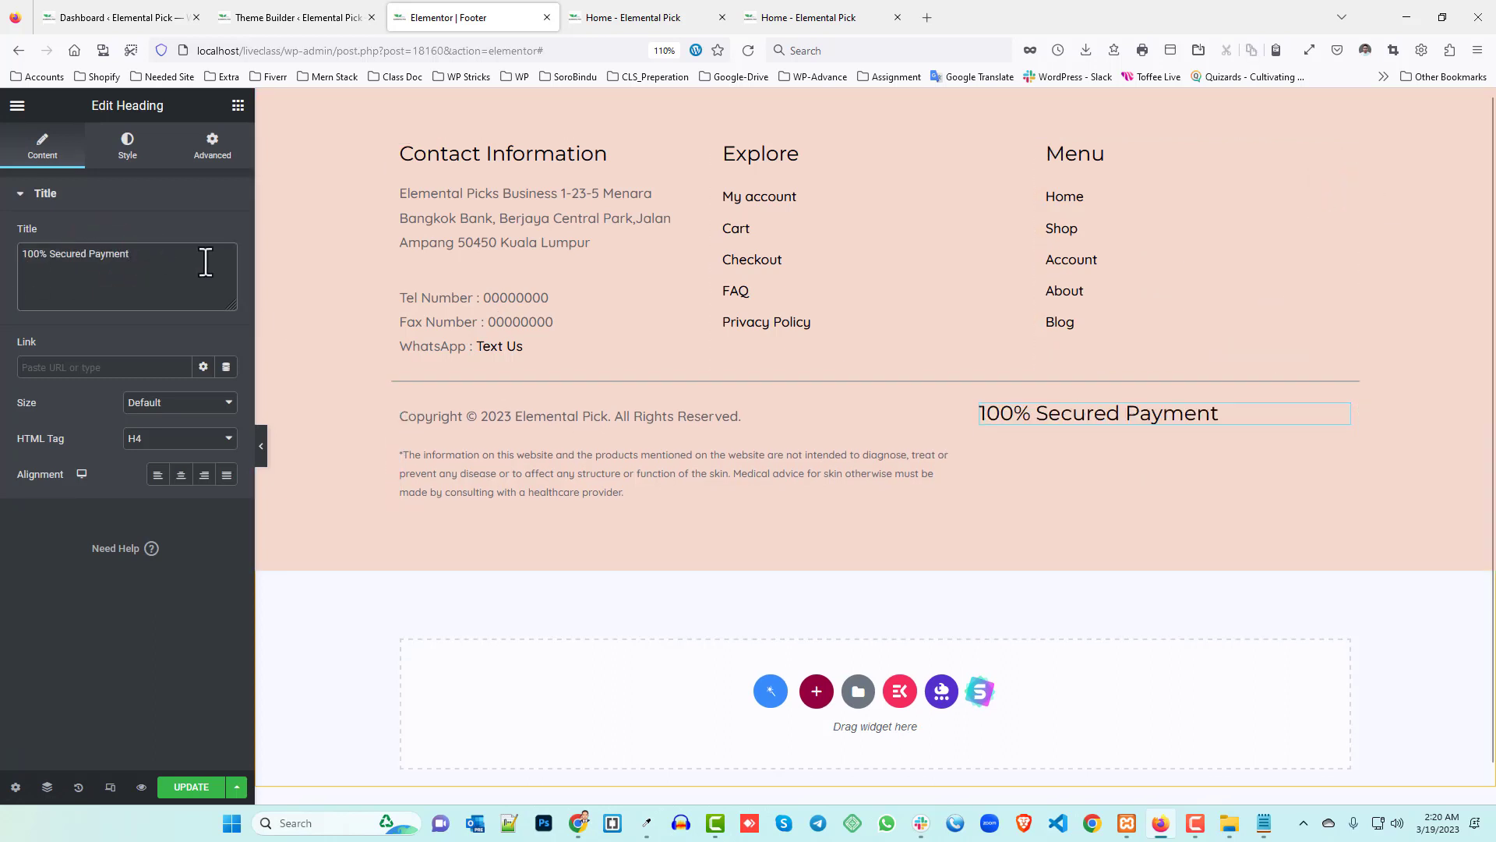
# - Center the "100% Secured Payment" heading and compare it with the payment area of the newsite footer
pyautogui.click(183, 475)
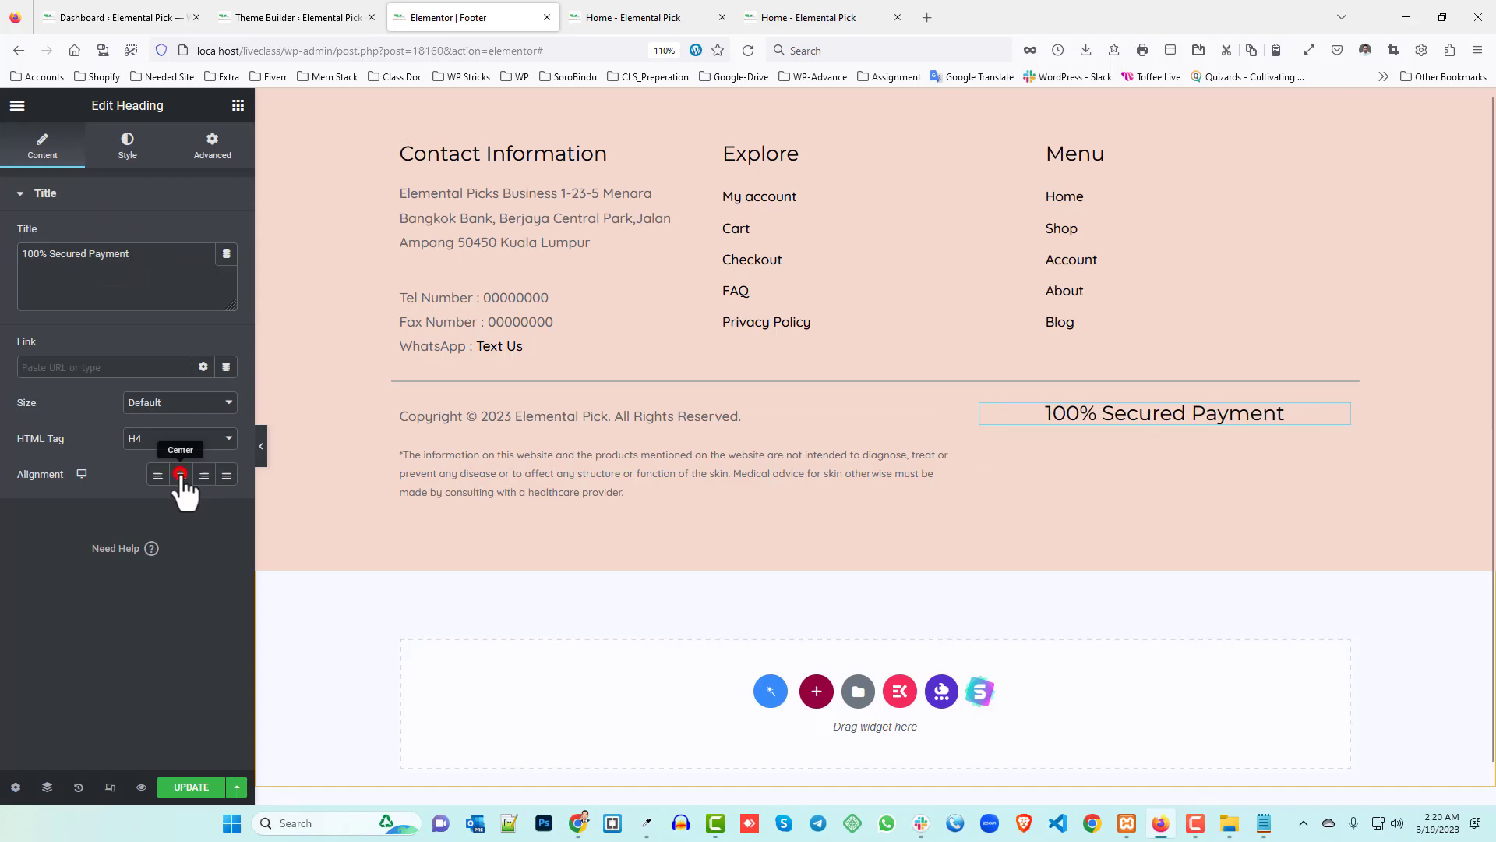
pyautogui.click(656, 17)
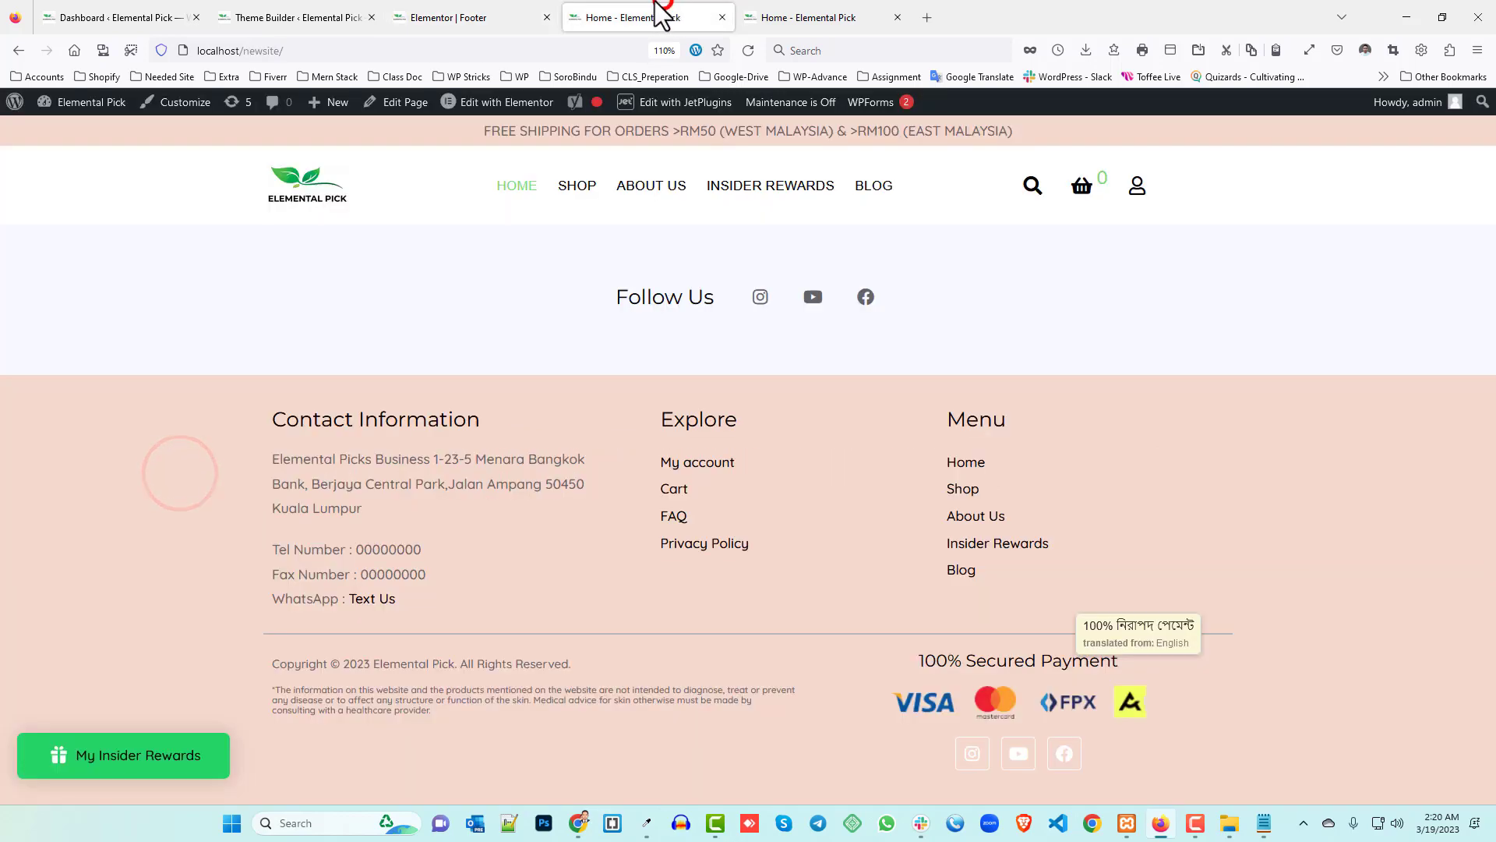
pyautogui.click(427, 11)
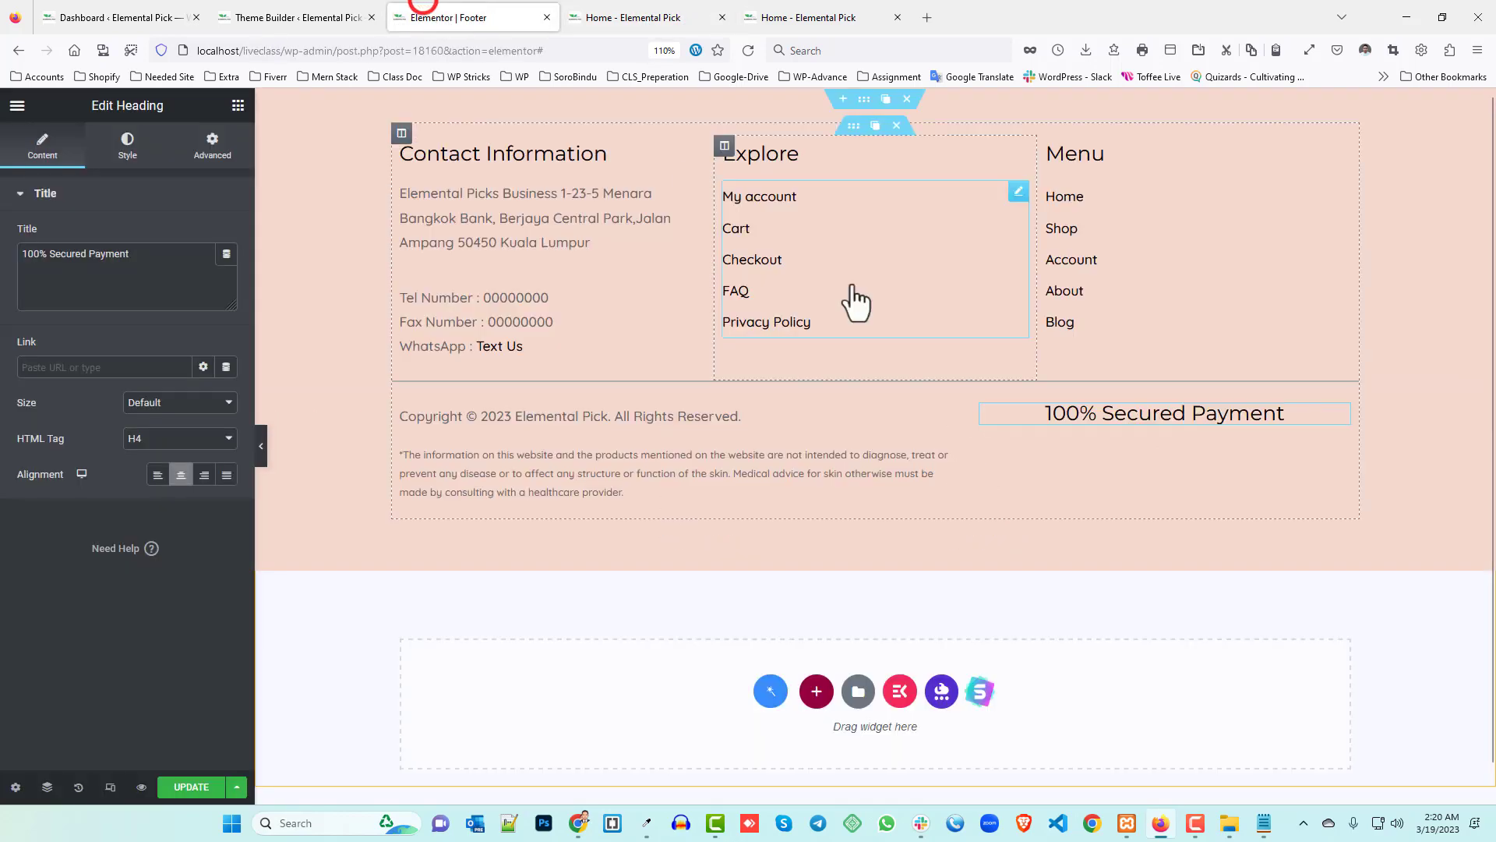
# - Add an Image widget below the "100% Secured Payment" heading and insert the Visa, Mastercard, FPX and Atome logos image from the media library
pyautogui.click(239, 107)
pyautogui.moveTo(67, 384); pyautogui.dragTo(1159, 423)
pyautogui.click(184, 304)
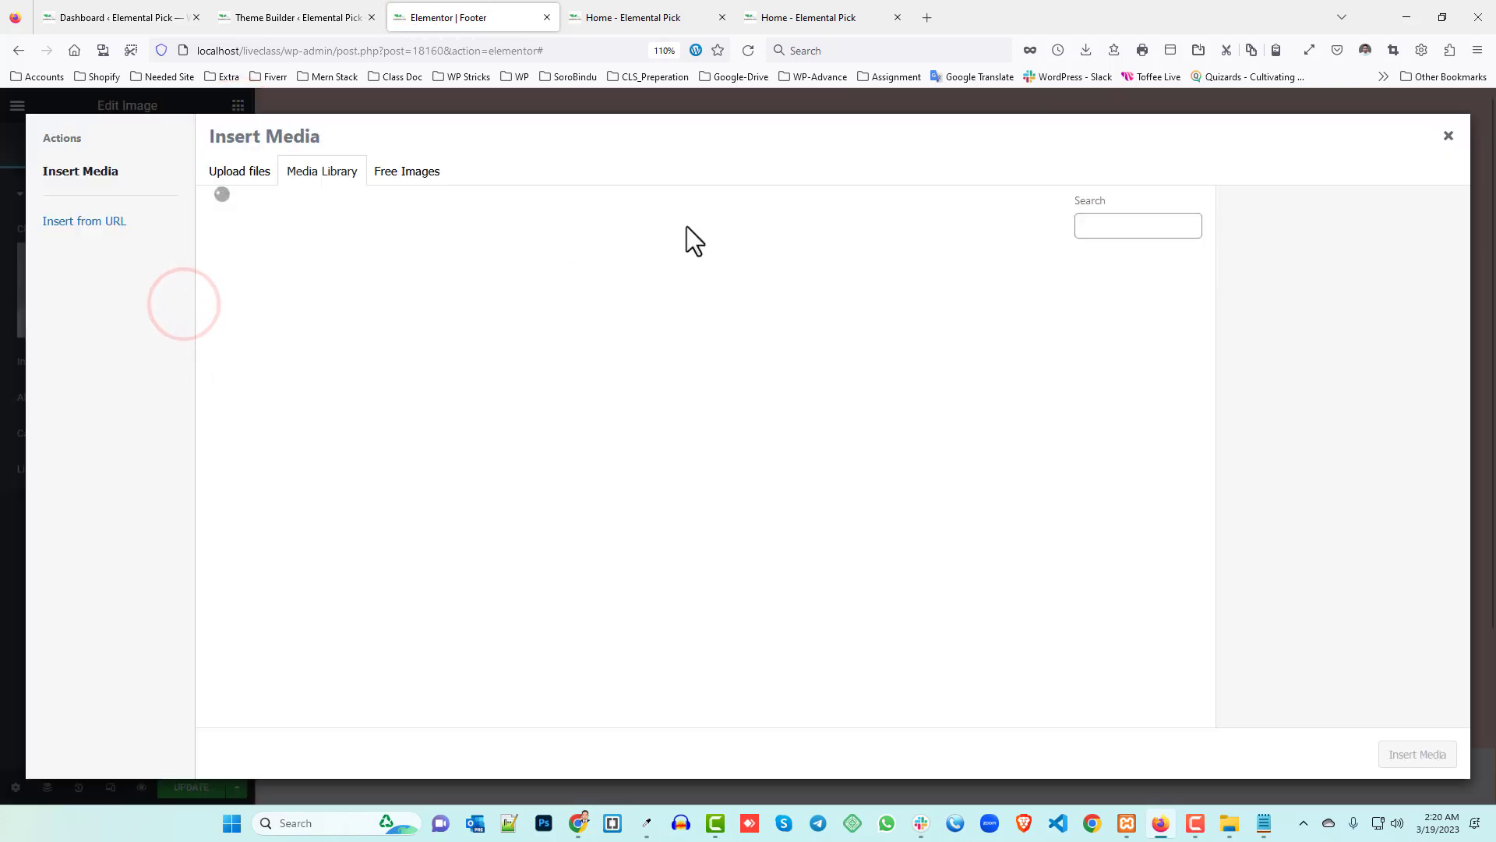
pyautogui.scroll(-10, 760, 397)
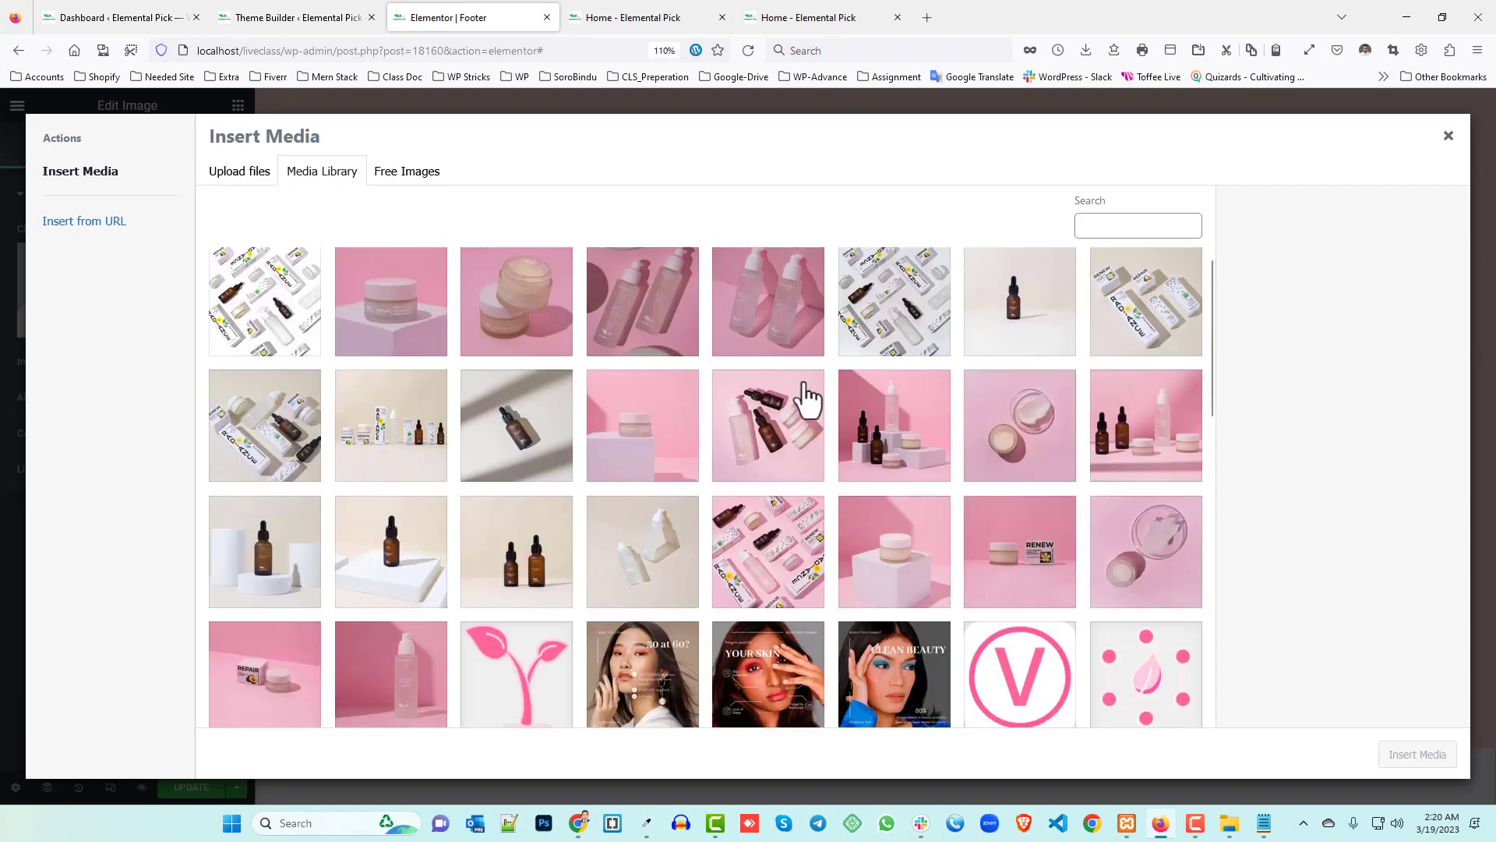
pyautogui.click(408, 394)
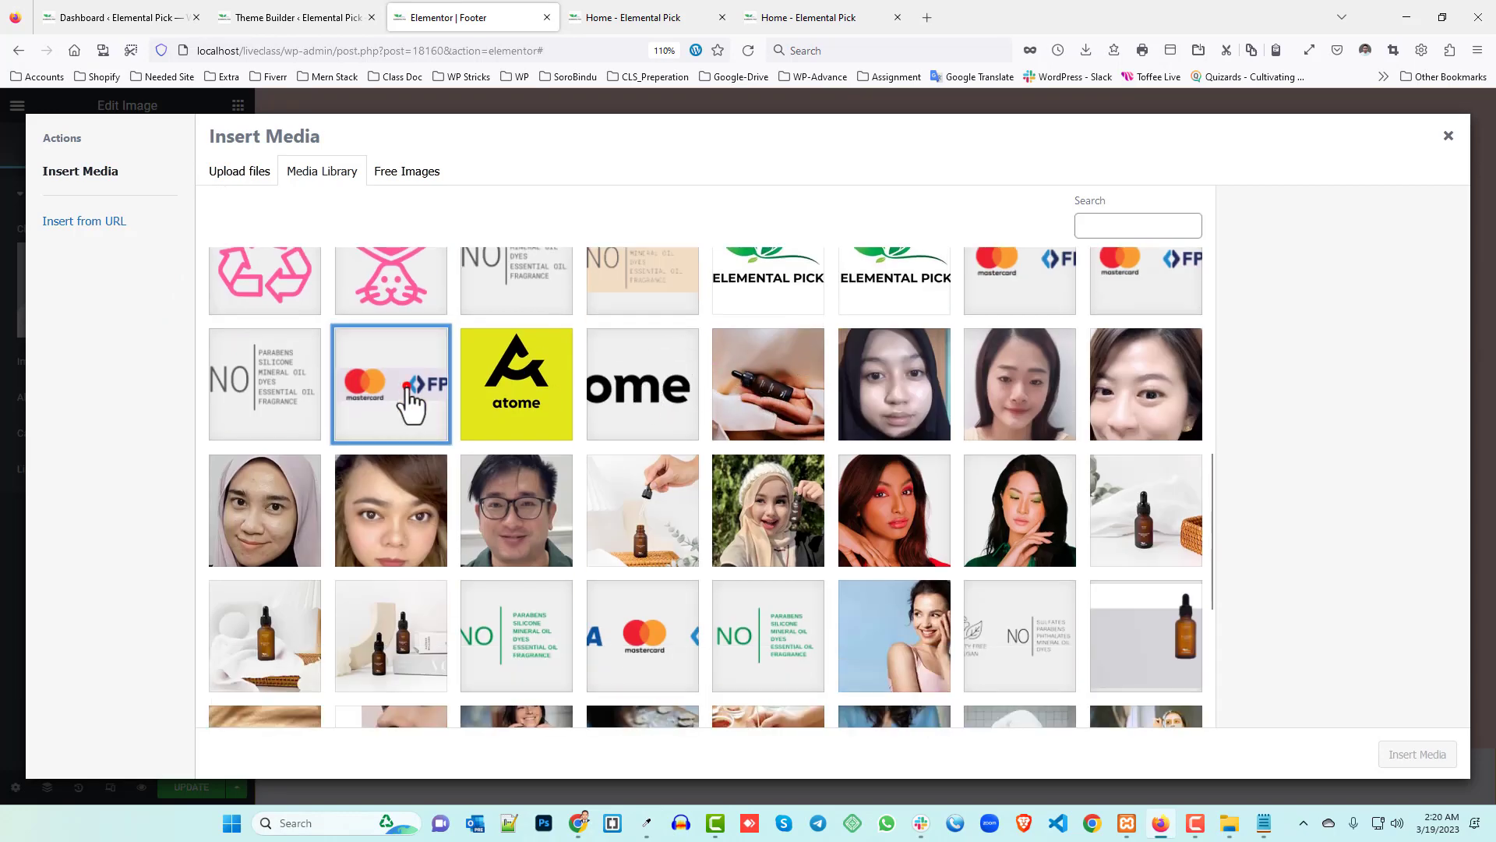
pyautogui.click(1417, 754)
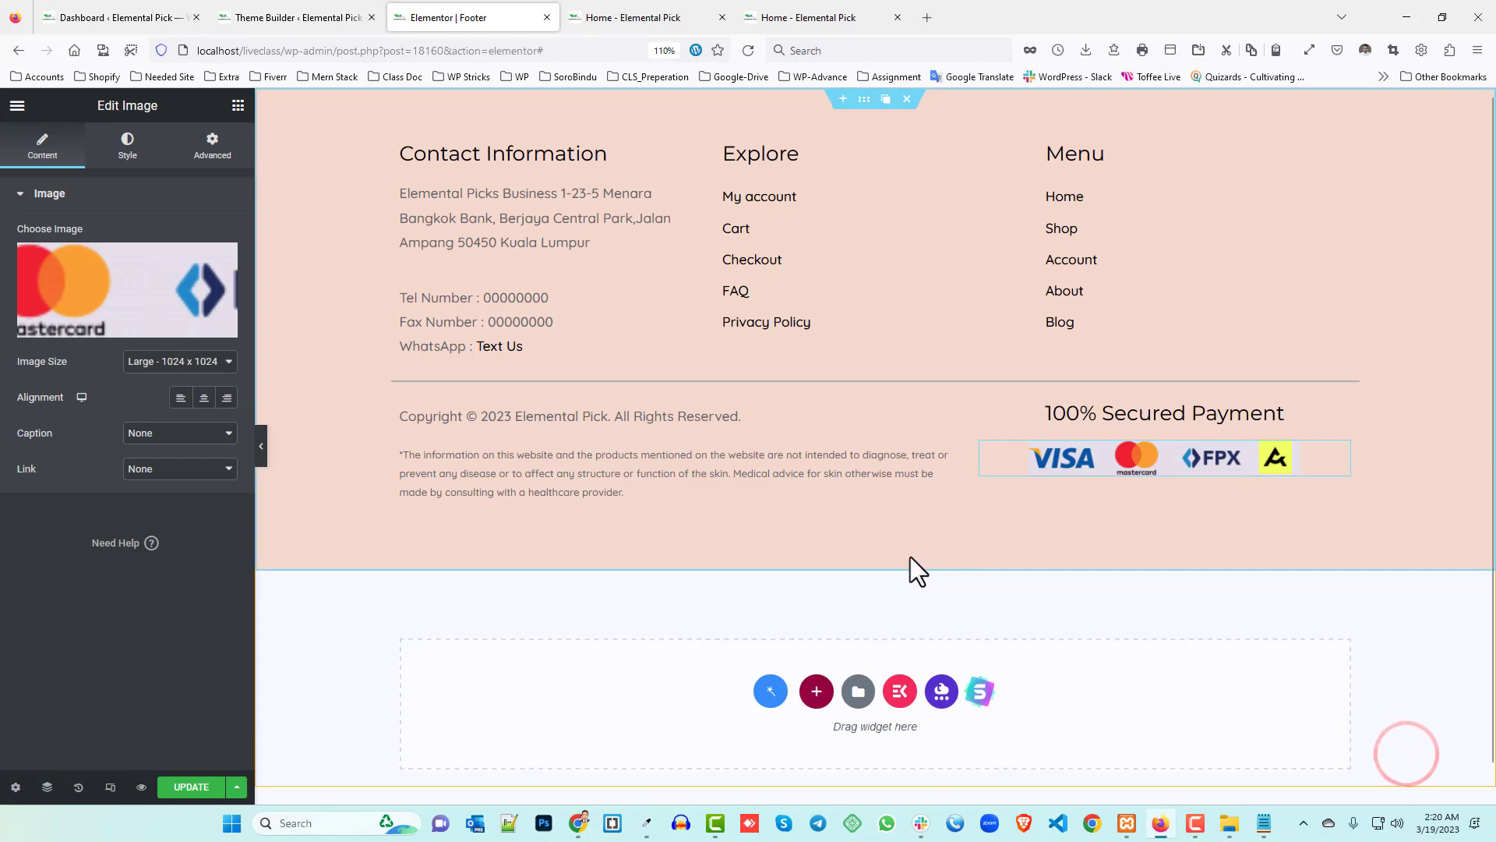
# - Save the payment logos image from the newsite footer to Downloads as visa-2-300x40-removebg-preview.png and return to the liveclass footer editor
pyautogui.click(632, 17)
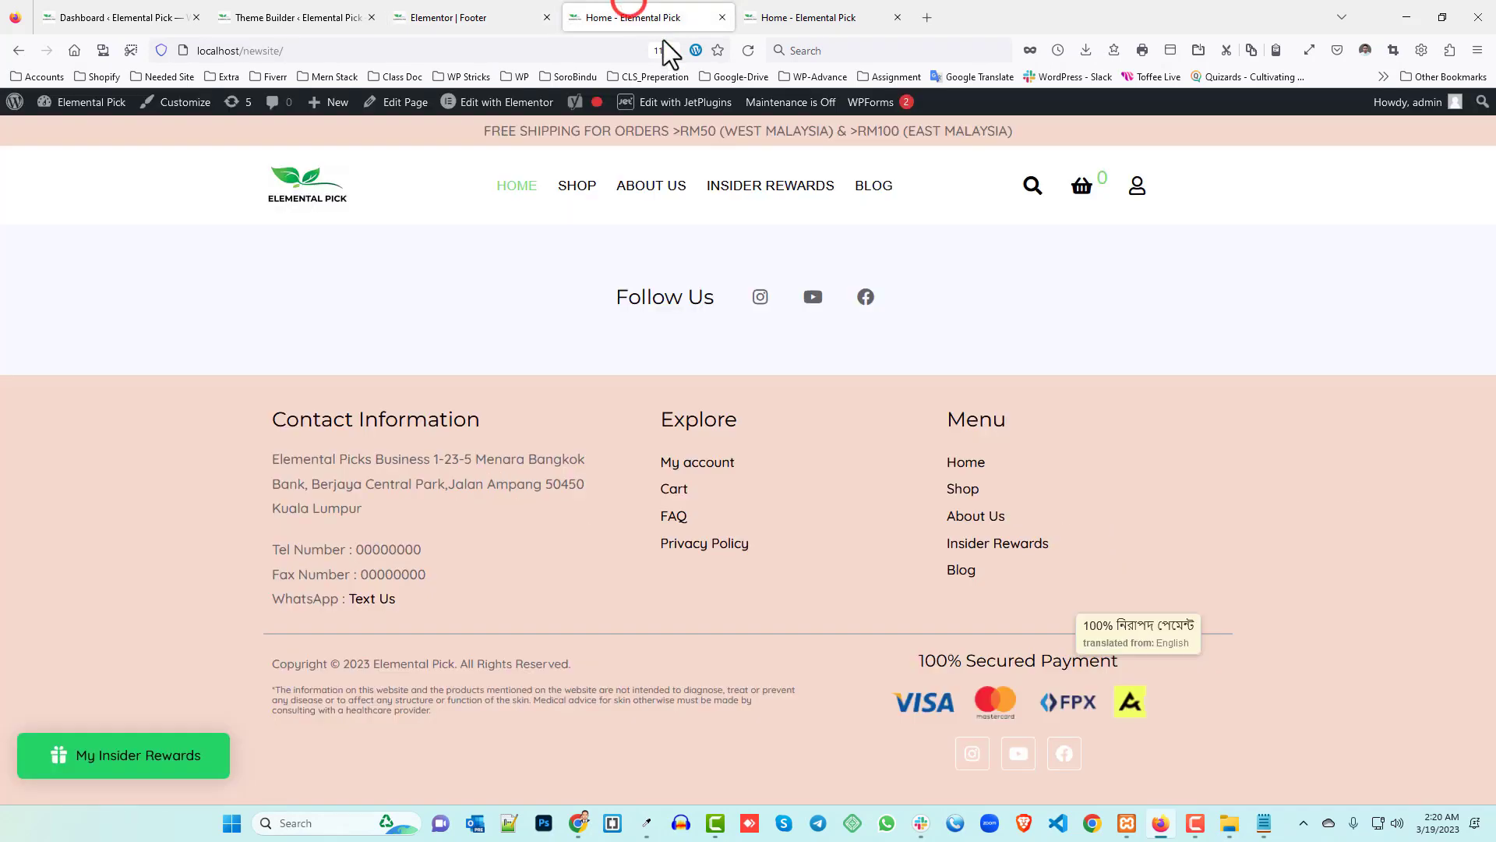
pyautogui.click(507, 17)
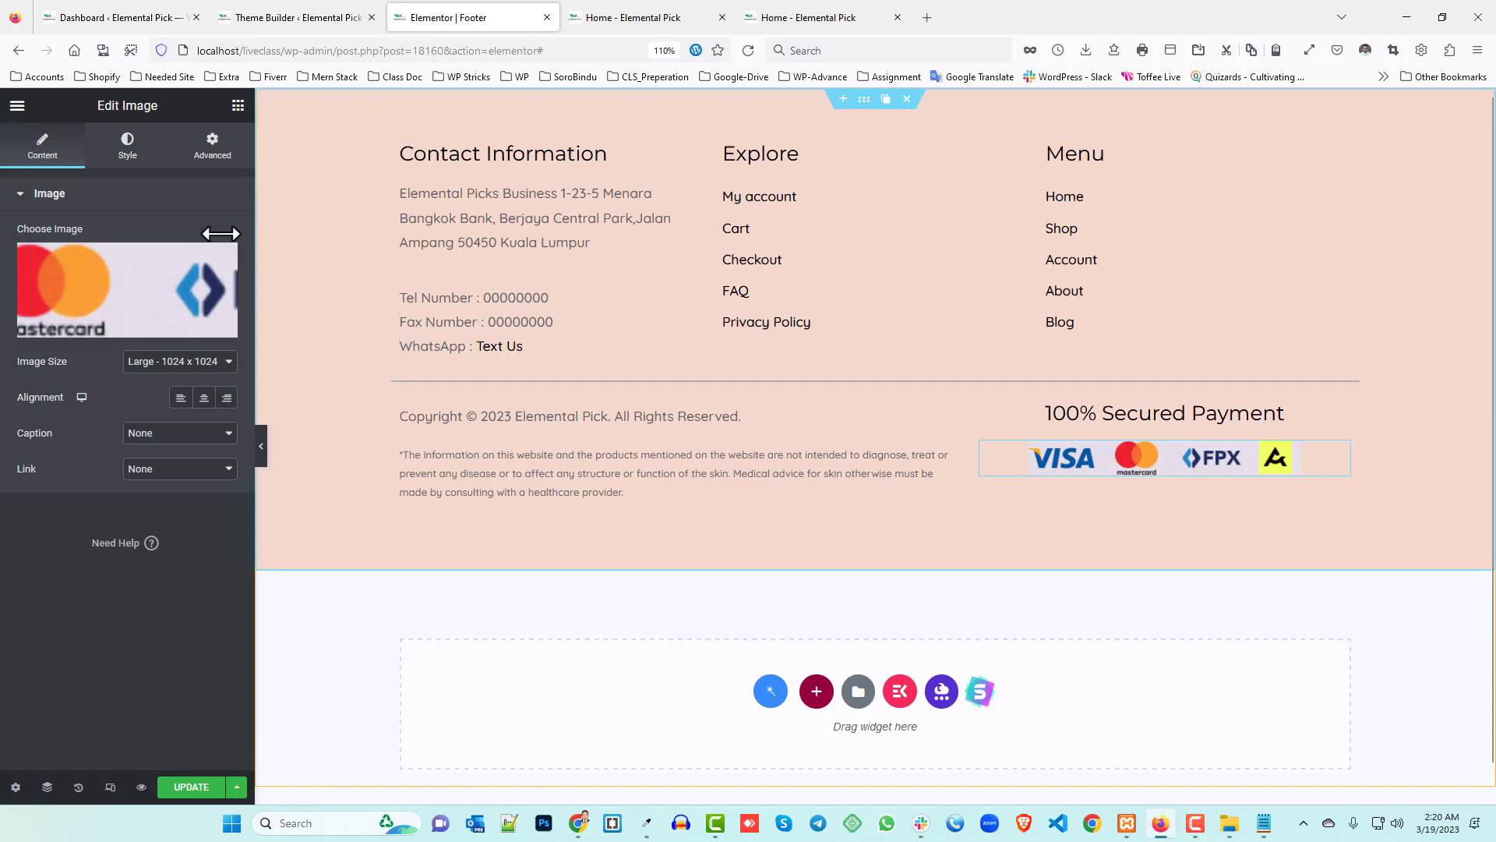
pyautogui.click(308, 14)
pyautogui.scroll(4, 39, 347)
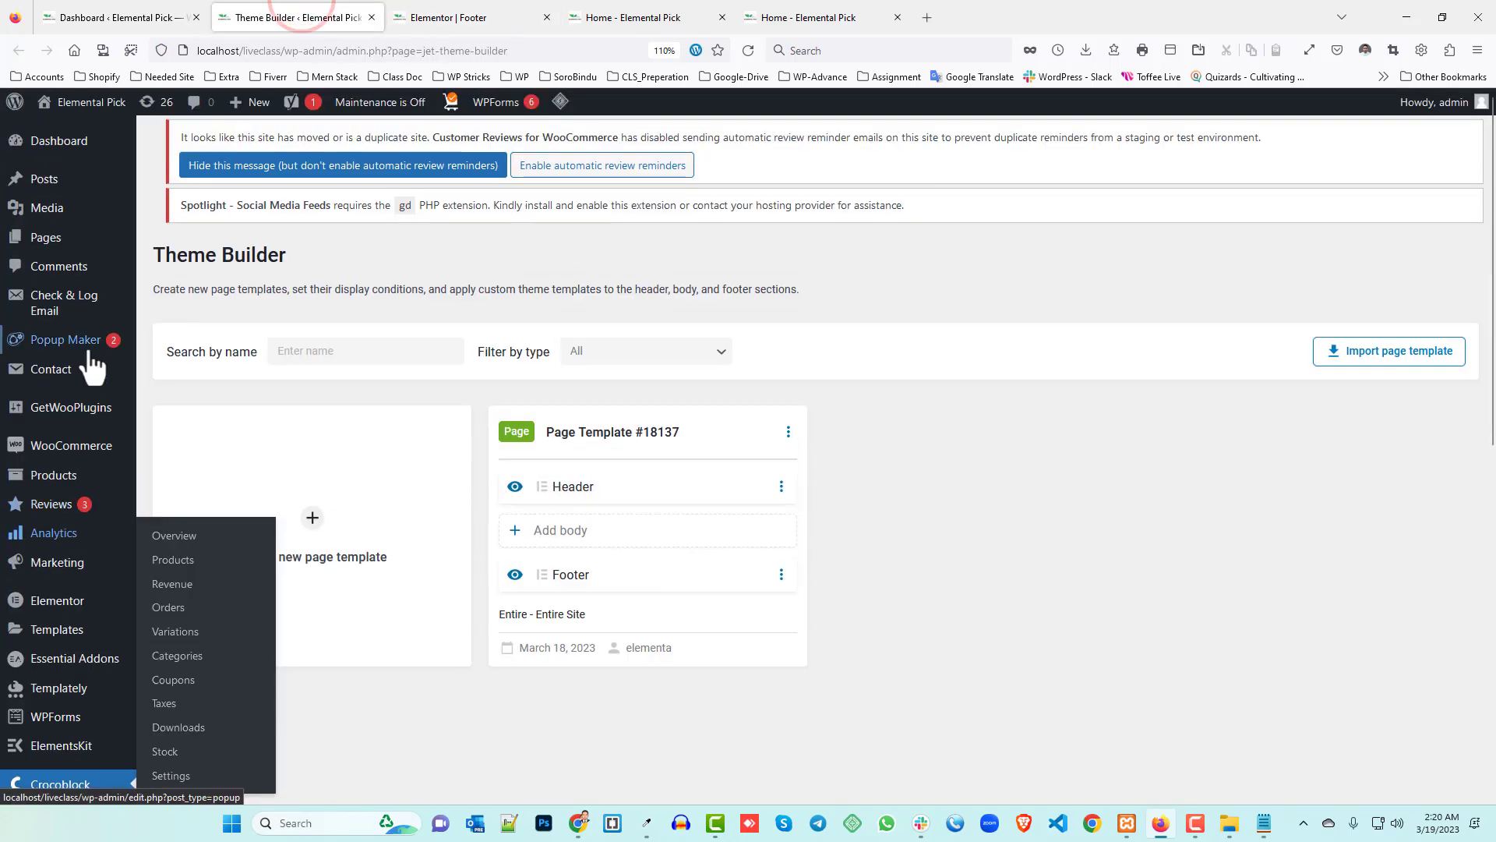
pyautogui.click(576, 16)
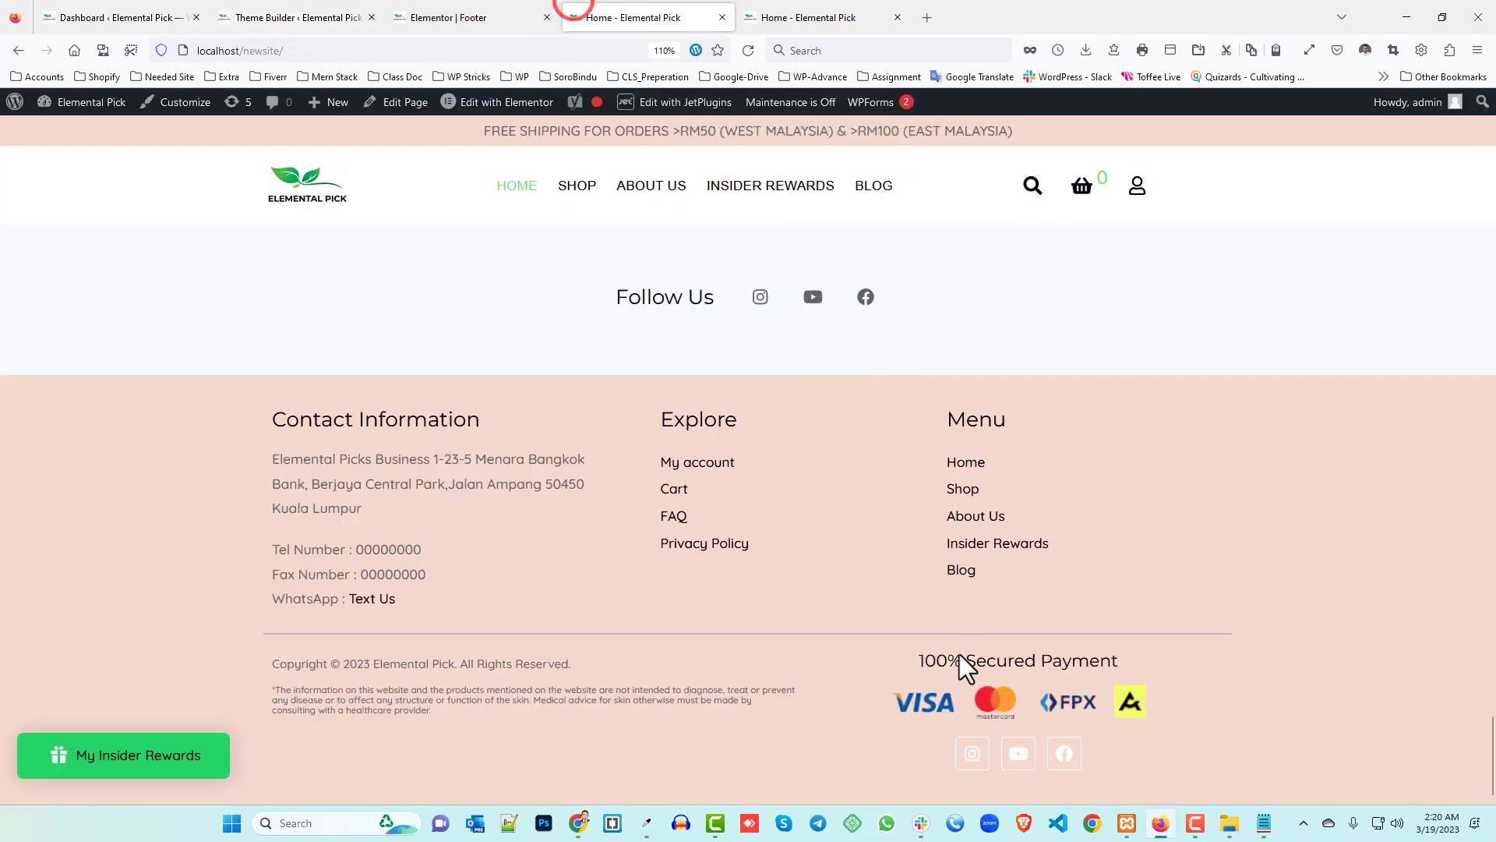
pyautogui.rightClick(952, 701)
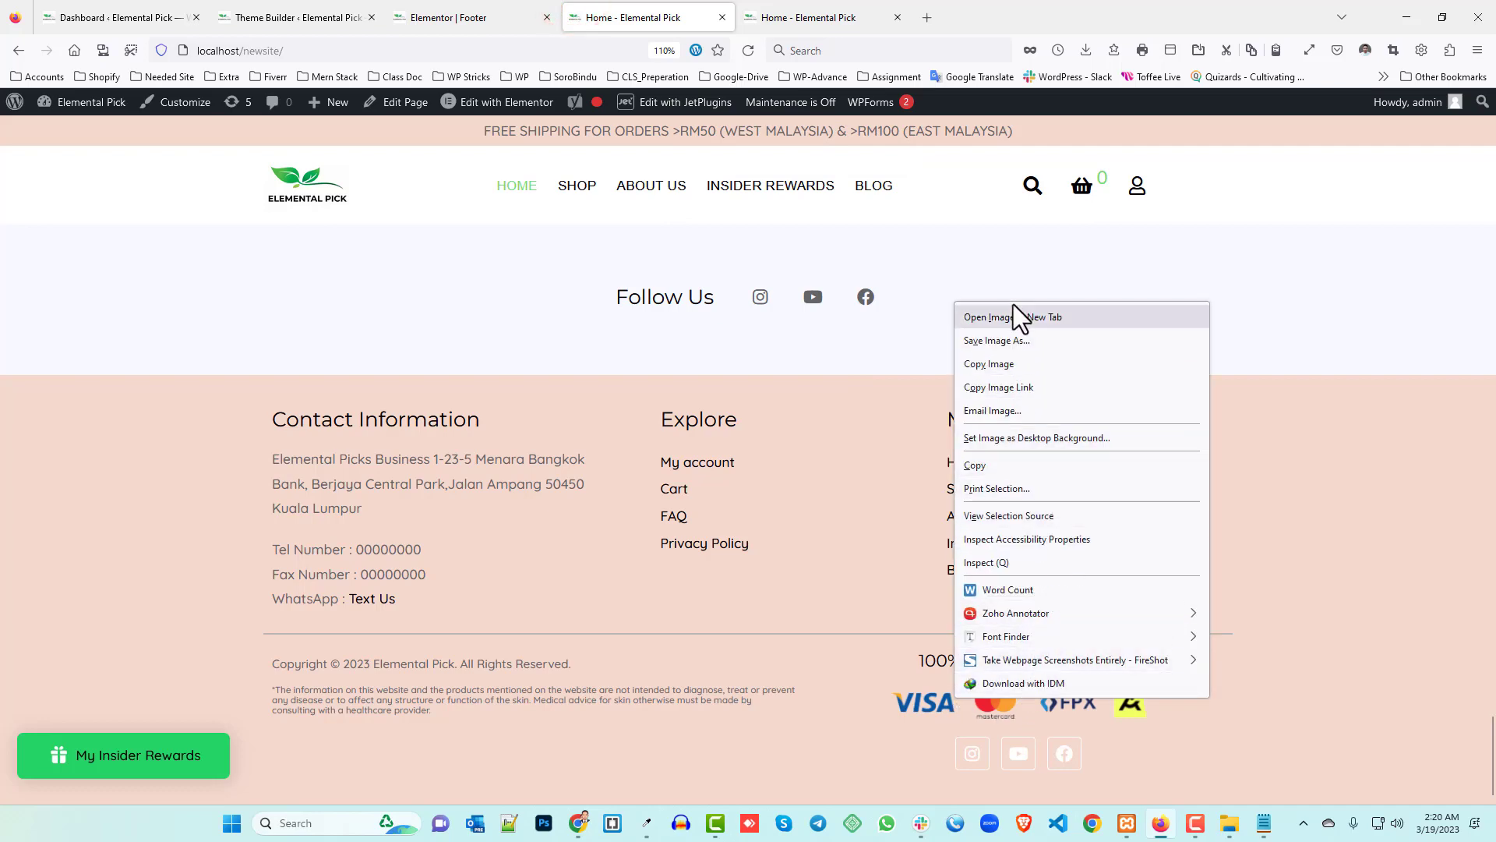
pyautogui.click(1017, 341)
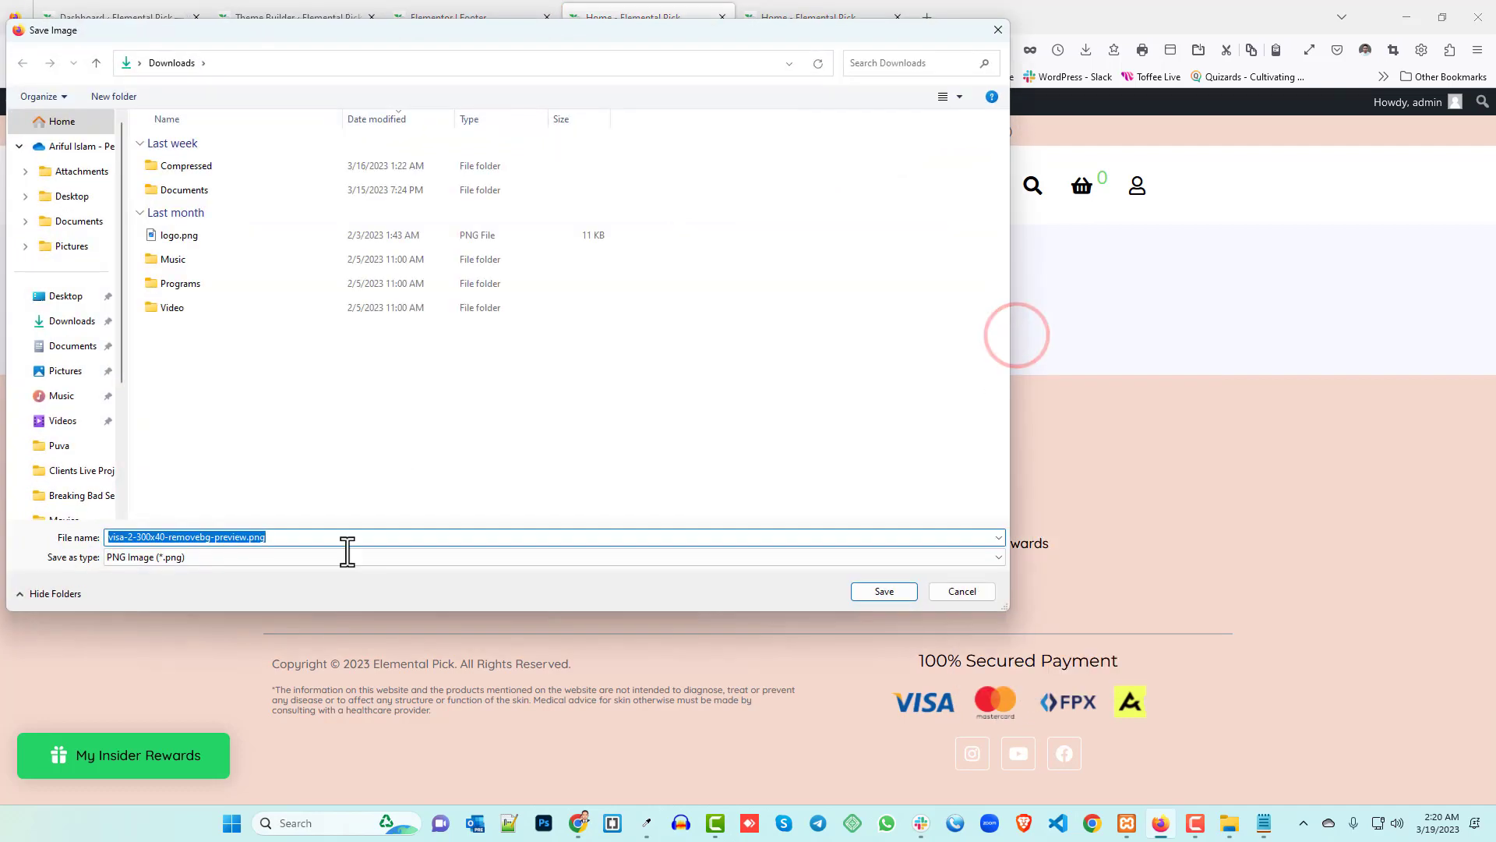
pyautogui.click(884, 591)
pyautogui.click(454, 16)
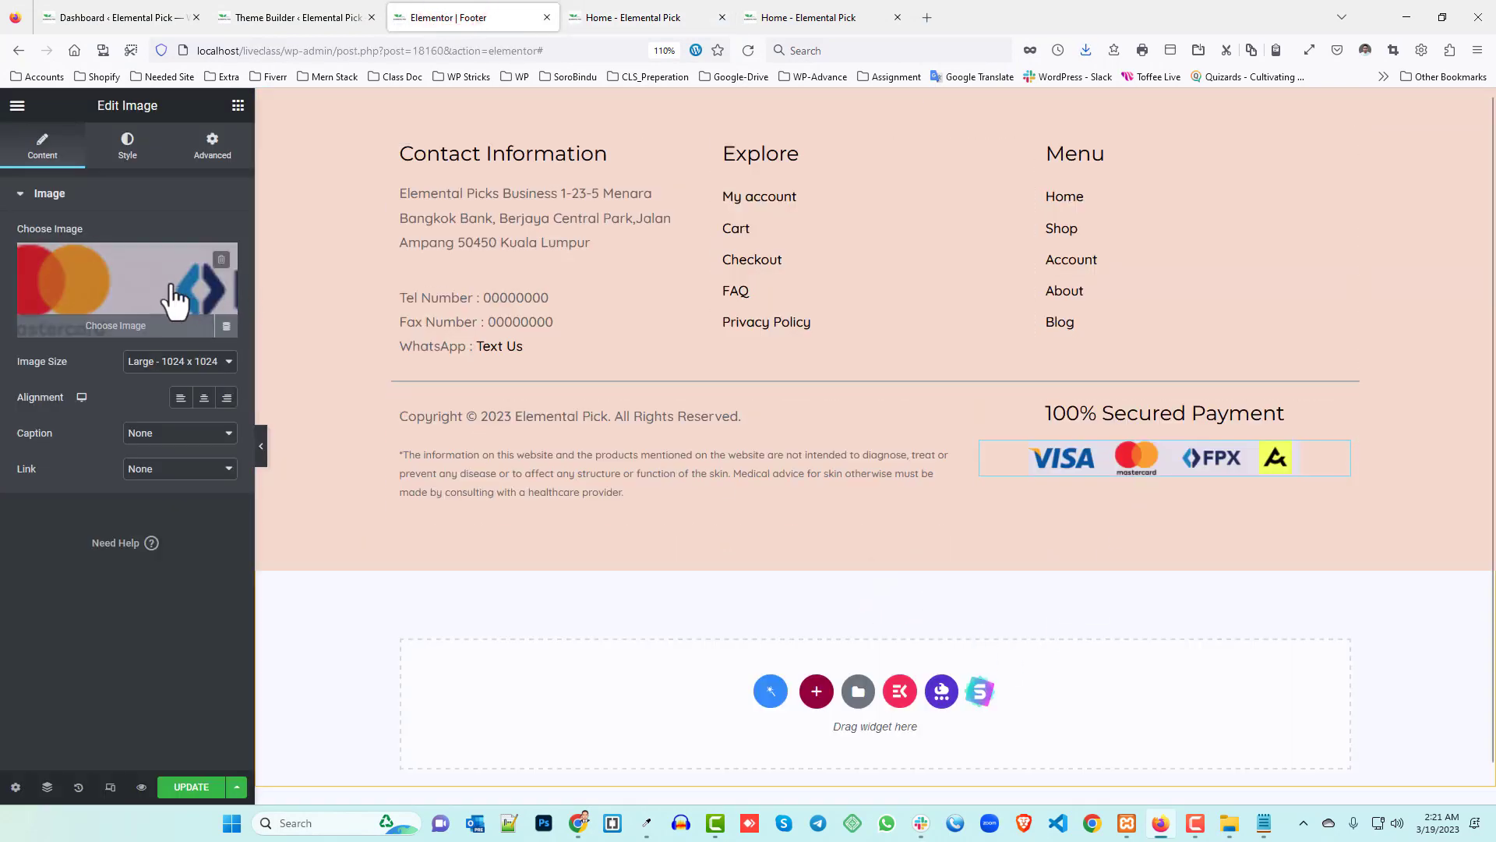
# - Search the web for a background remover in a new browser tab and open the remove.bg site
pyautogui.click(927, 17)
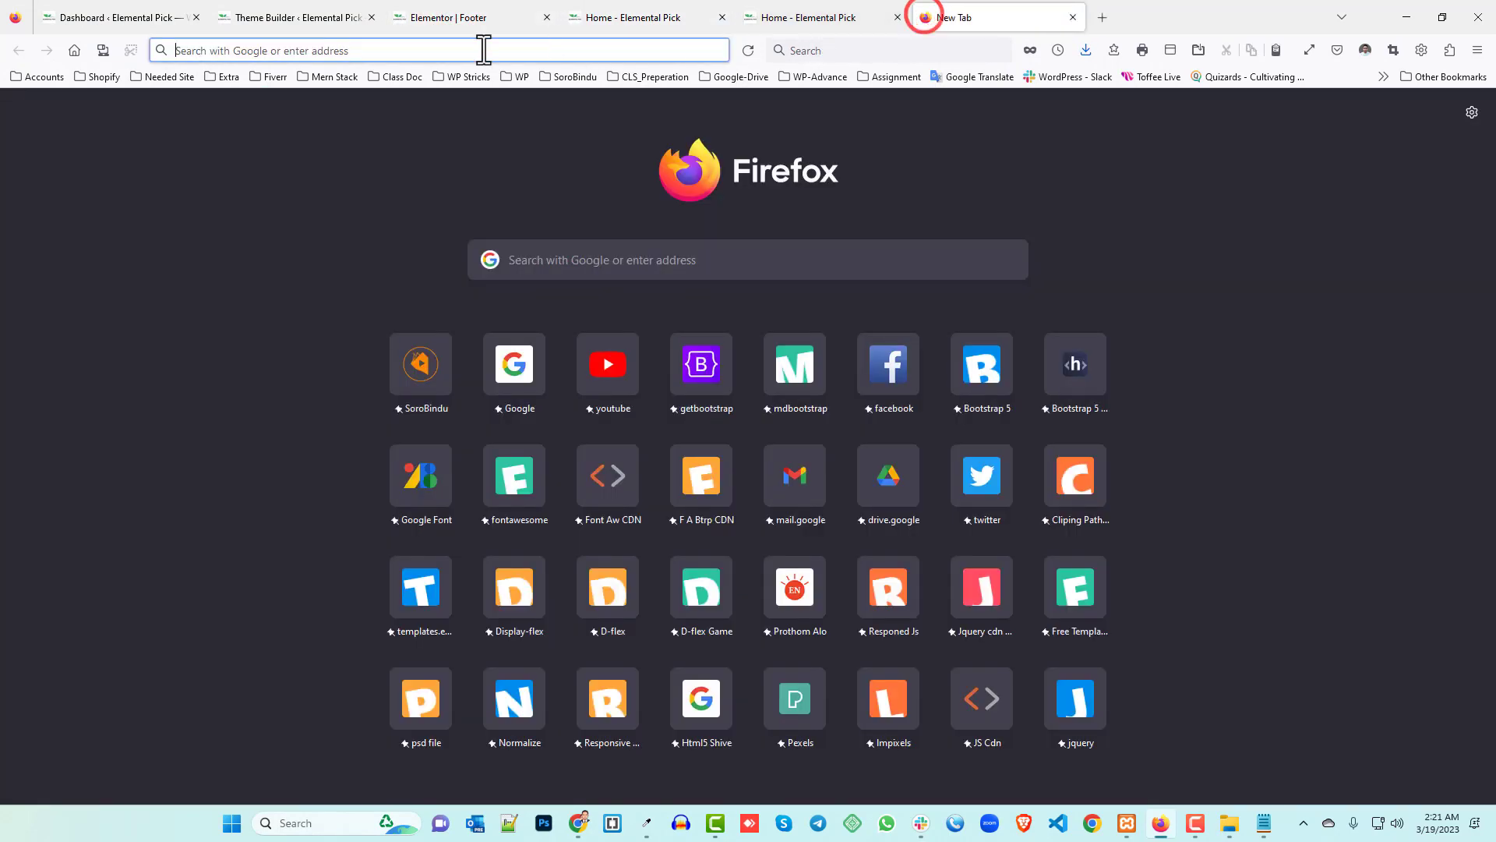
pyautogui.click(453, 51)
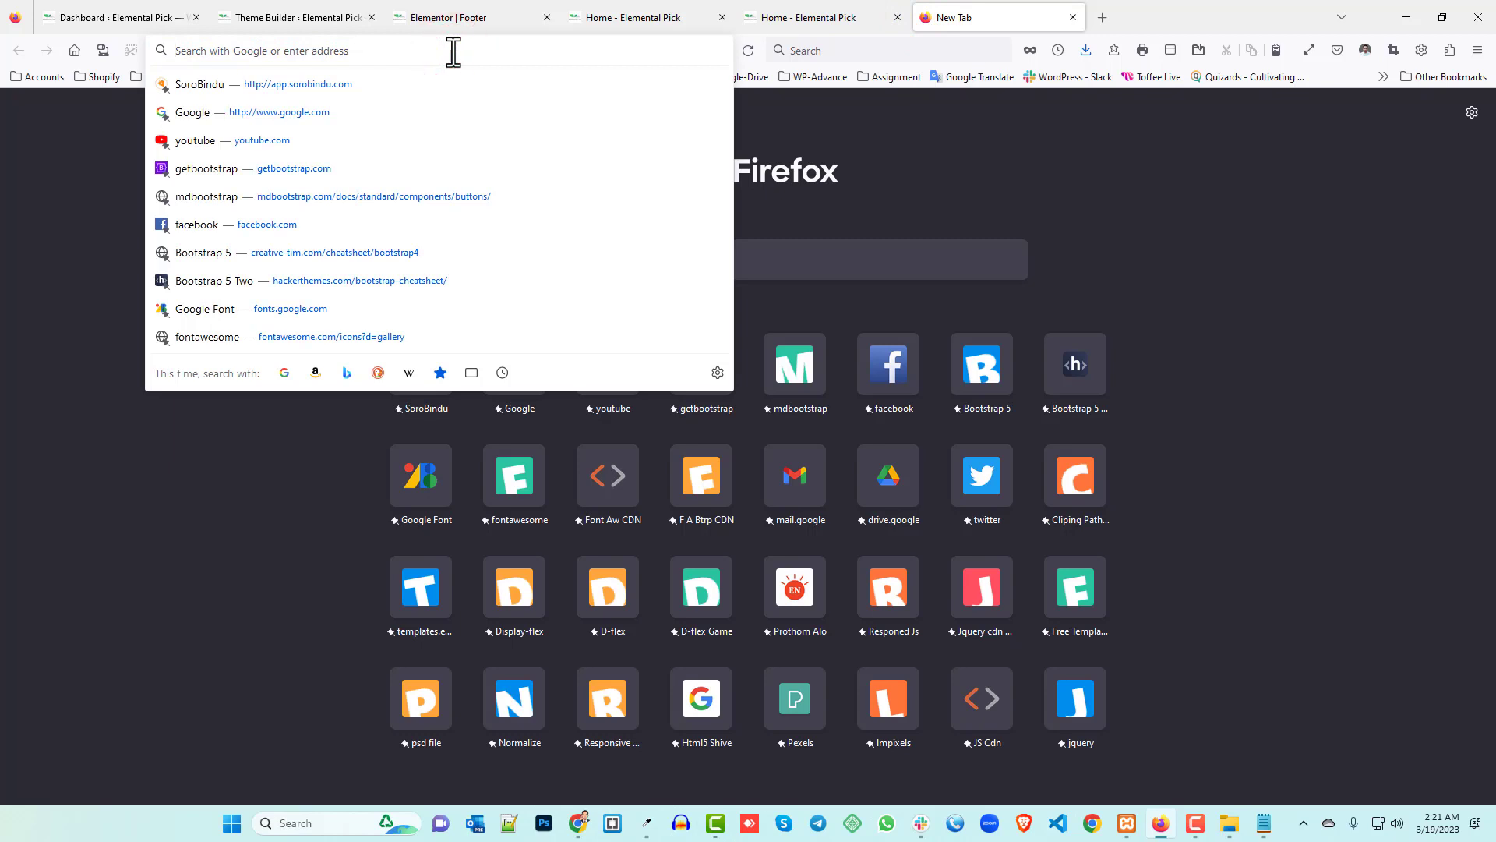
pyautogui.write('remo')
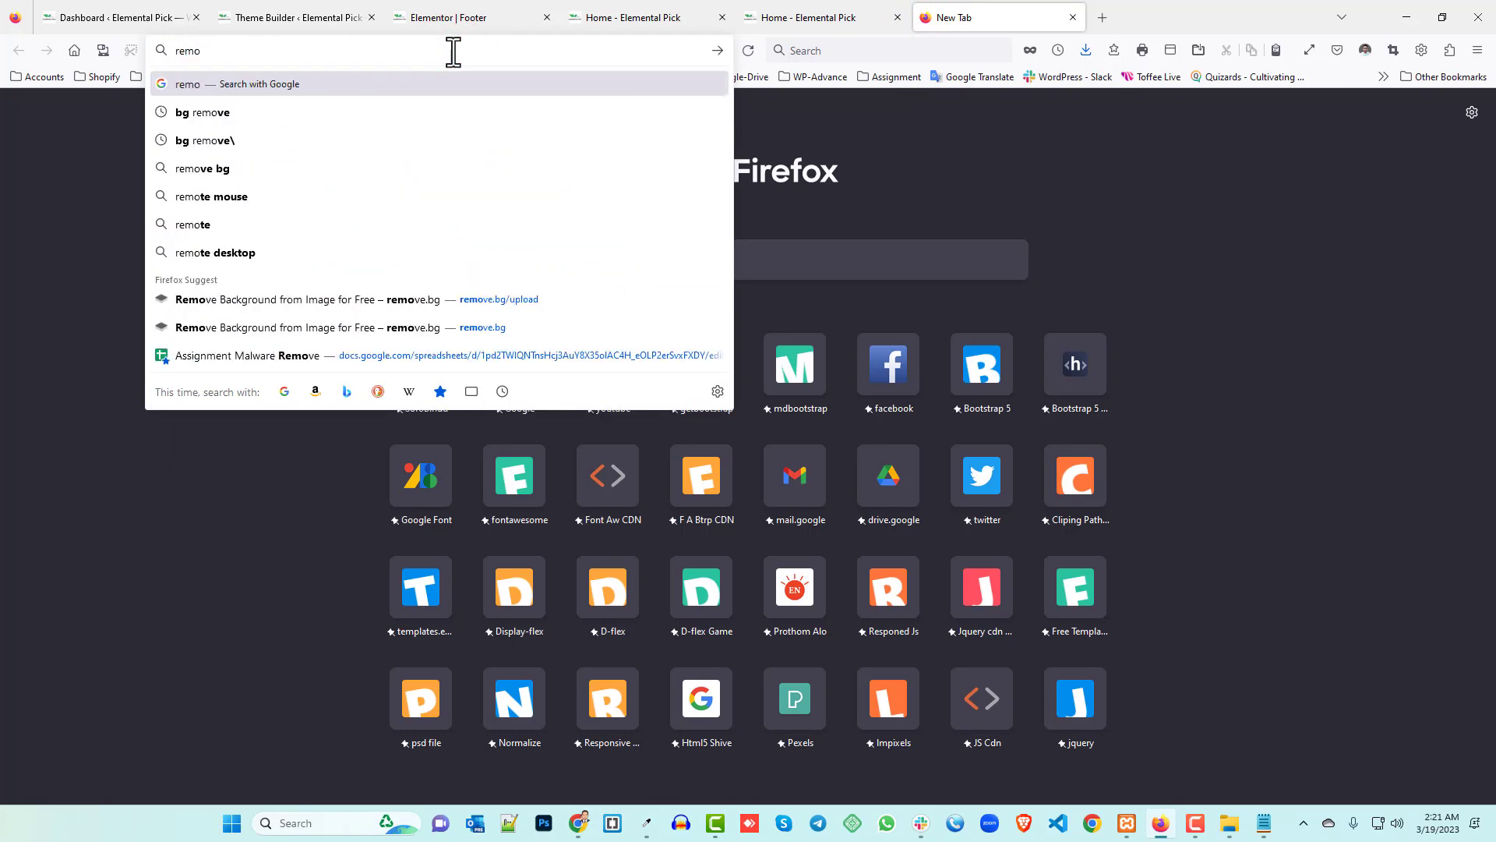
pyautogui.click(257, 140)
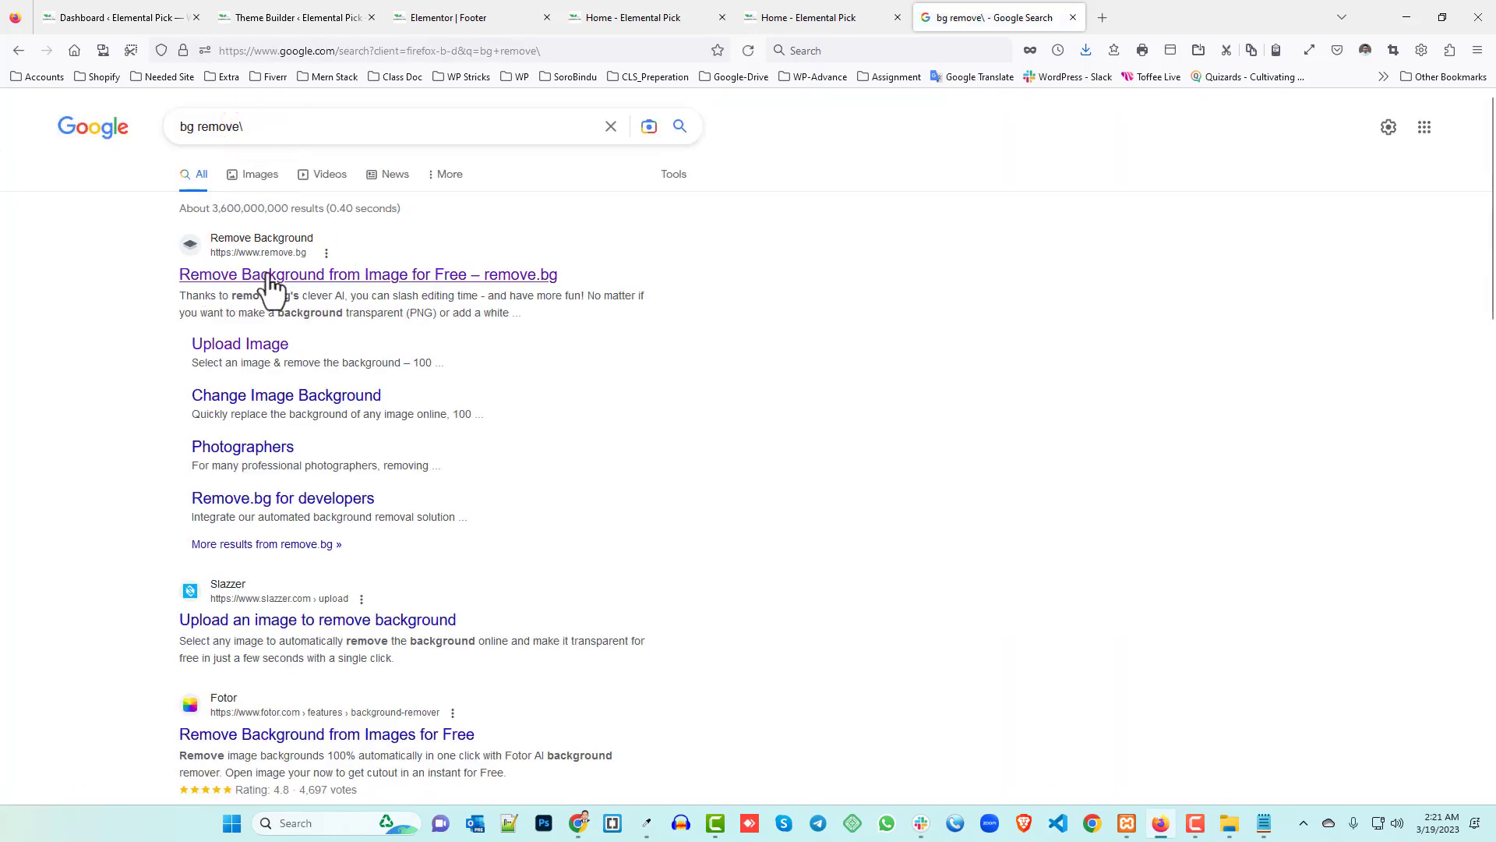
pyautogui.click(264, 274)
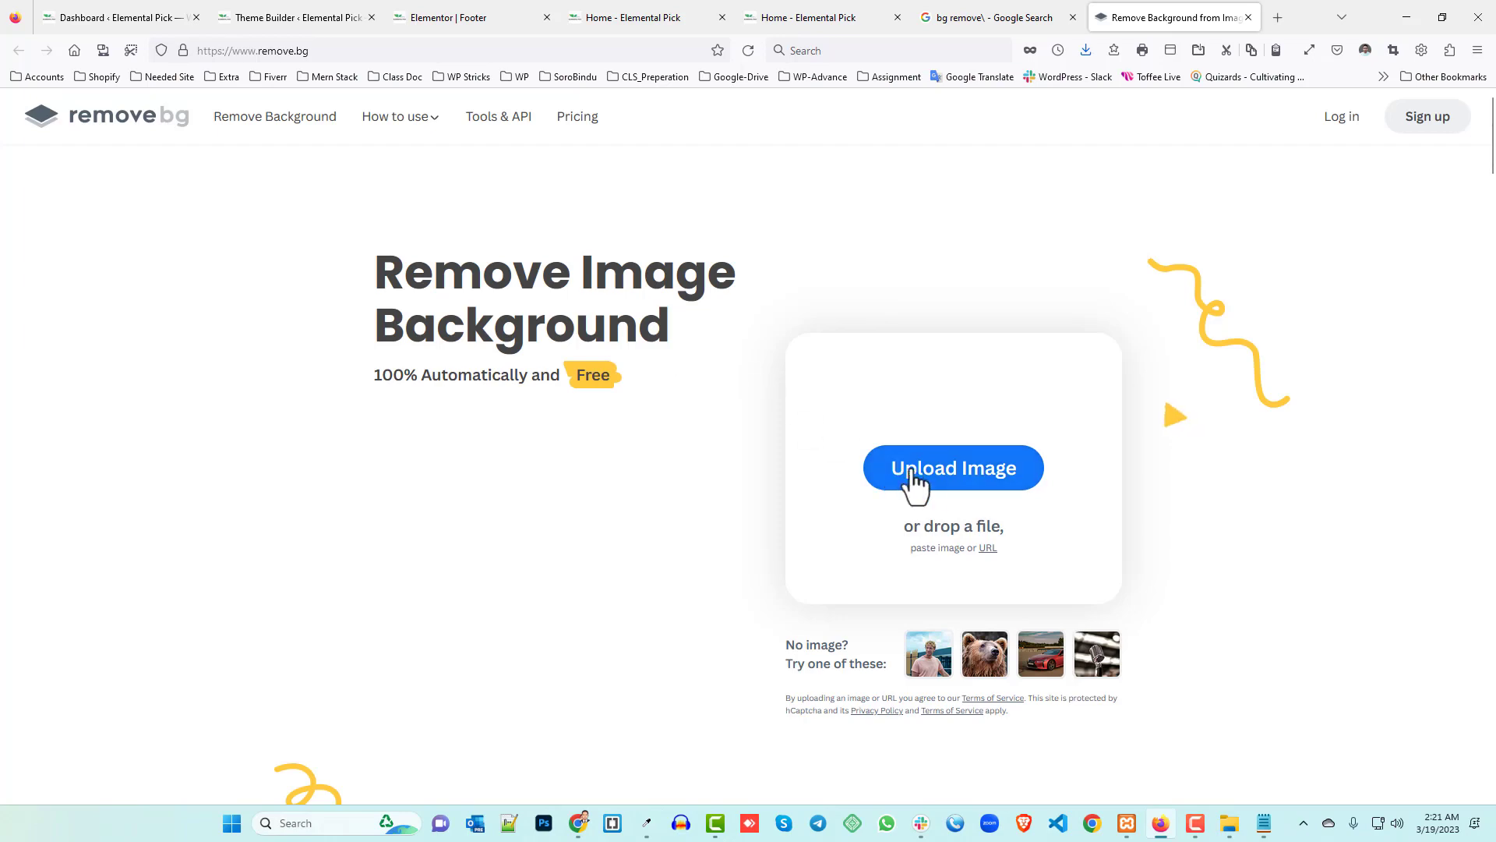
# - Upload visa-2-300x40-removebg-preview.png from Downloads to remove.bg and download the version with its background removed
pyautogui.click(920, 468)
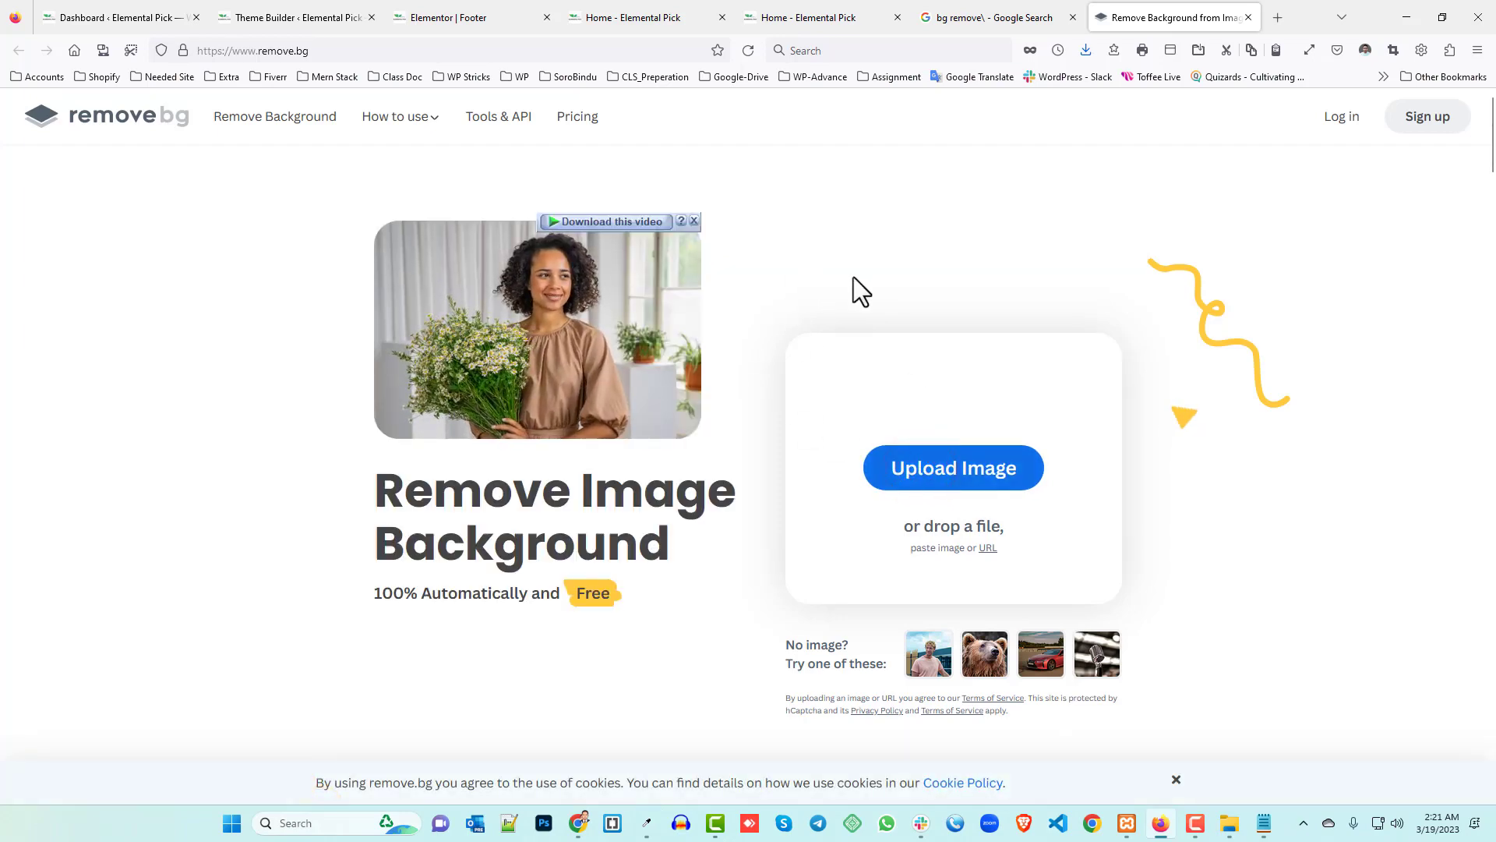
pyautogui.click(937, 467)
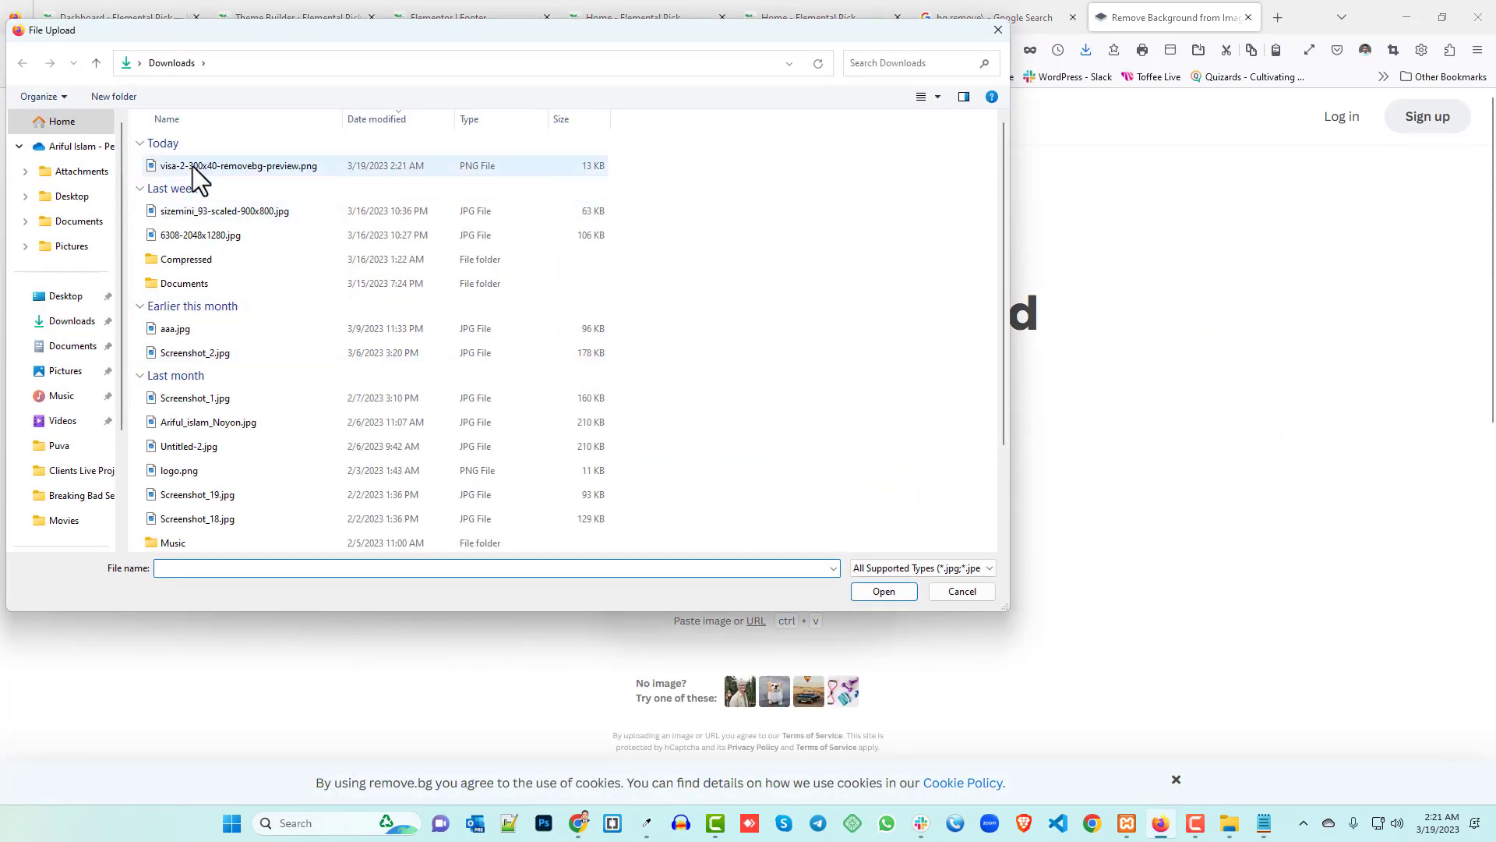
pyautogui.click(251, 166)
pyautogui.click(886, 592)
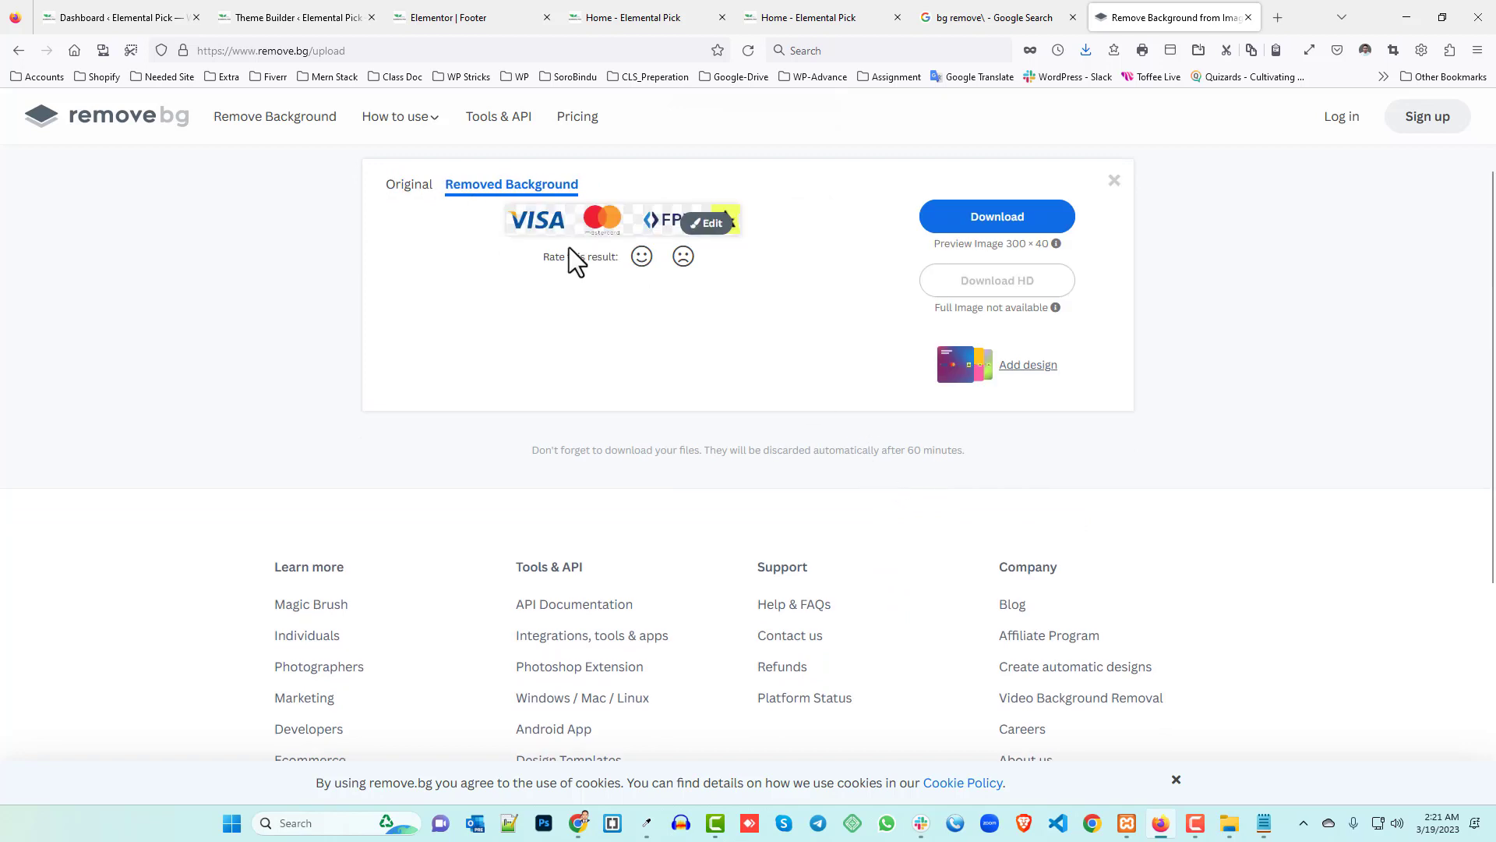
pyautogui.click(1002, 218)
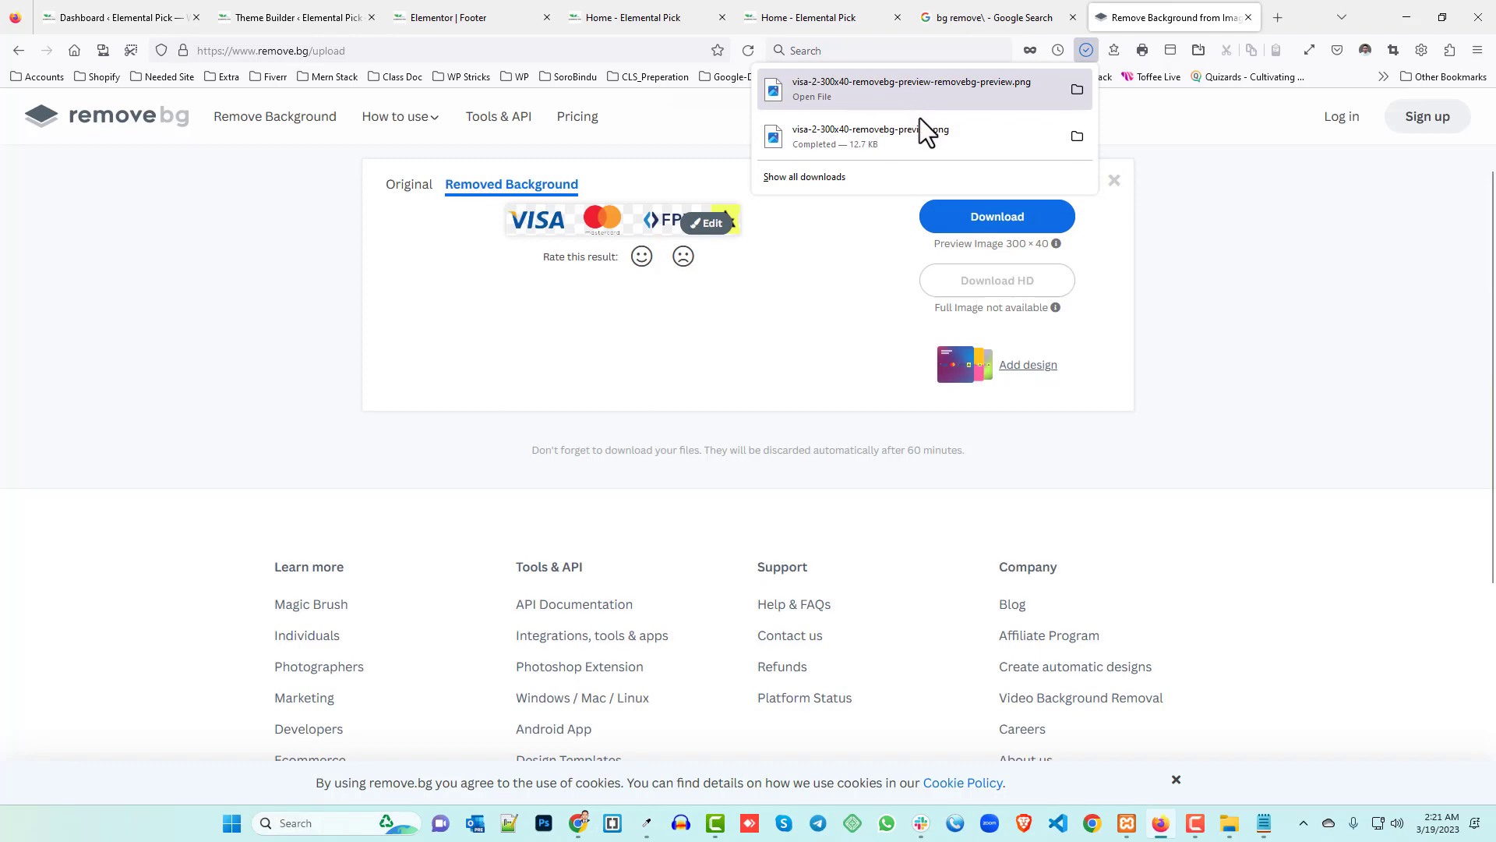
# - Replace the payment logos image in the liveclass footer by uploading and inserting visa-2-300x40-removebg-preview-removebg-preview.png from Downloads
pyautogui.click(830, 11)
pyautogui.click(600, 12)
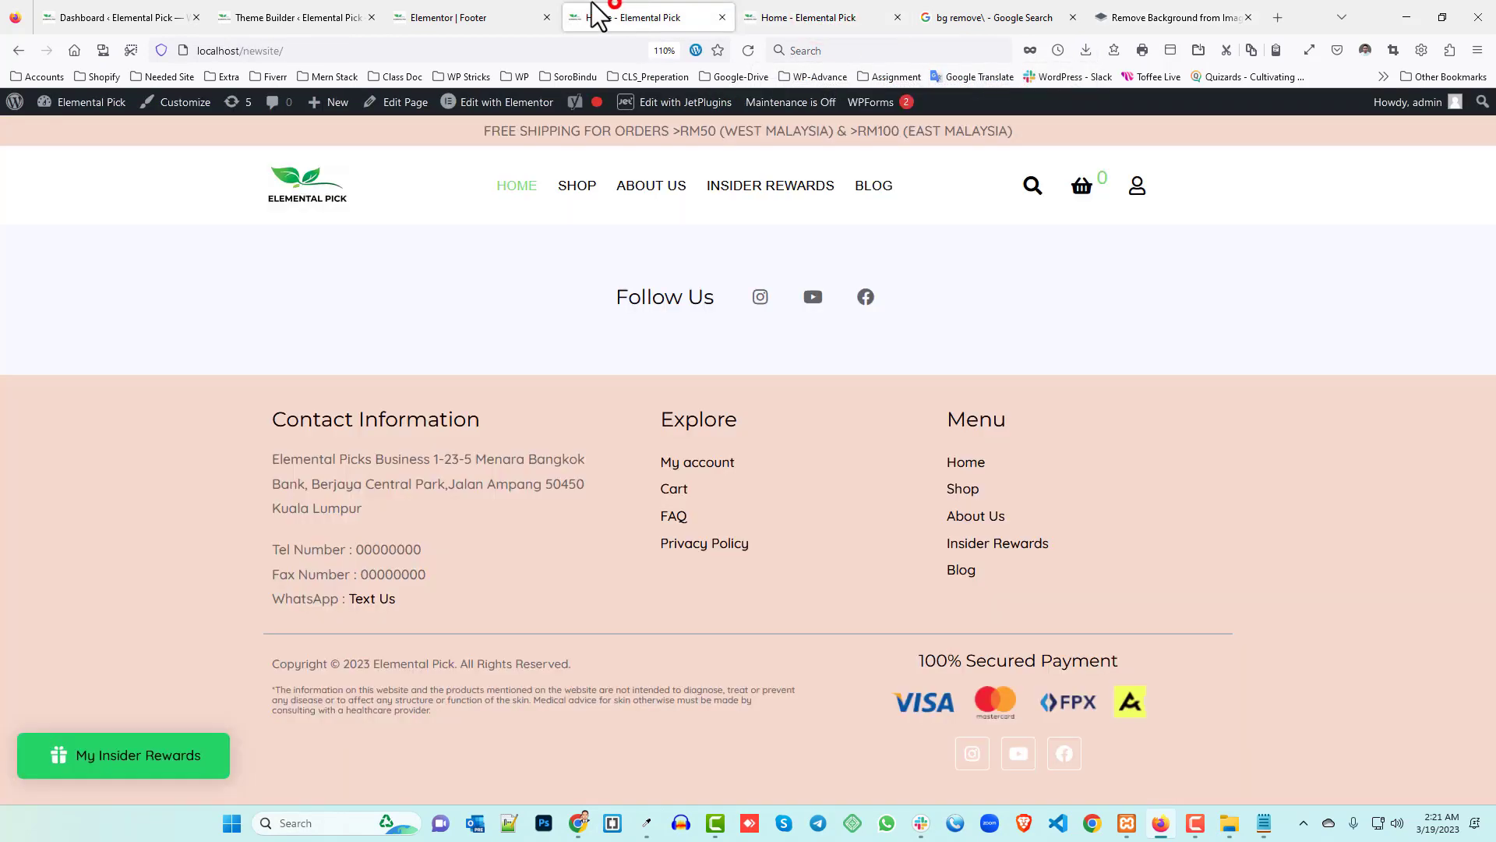
pyautogui.click(467, 17)
pyautogui.click(178, 279)
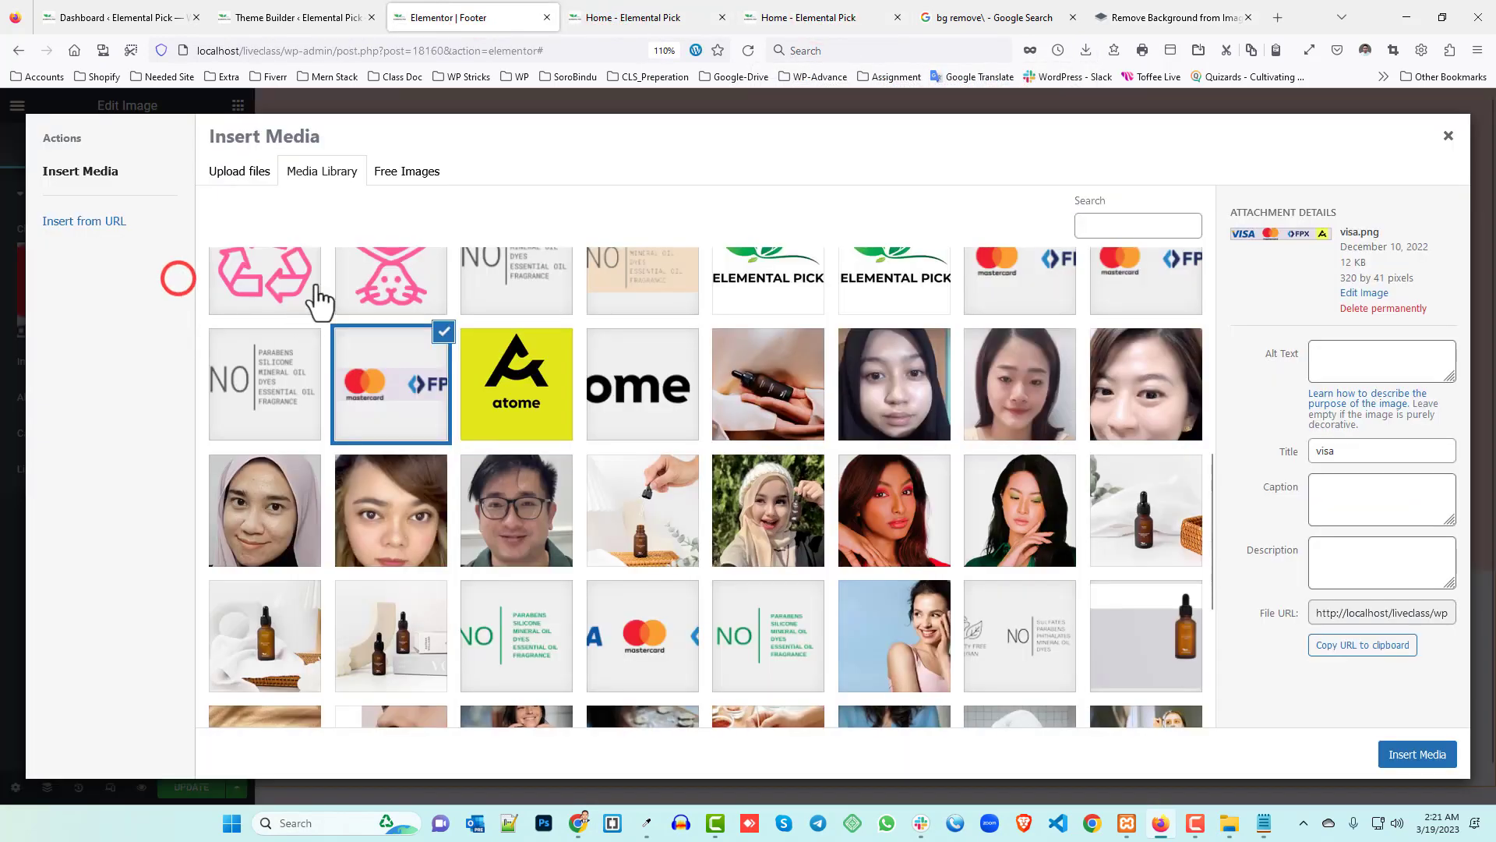
pyautogui.click(262, 169)
pyautogui.click(833, 427)
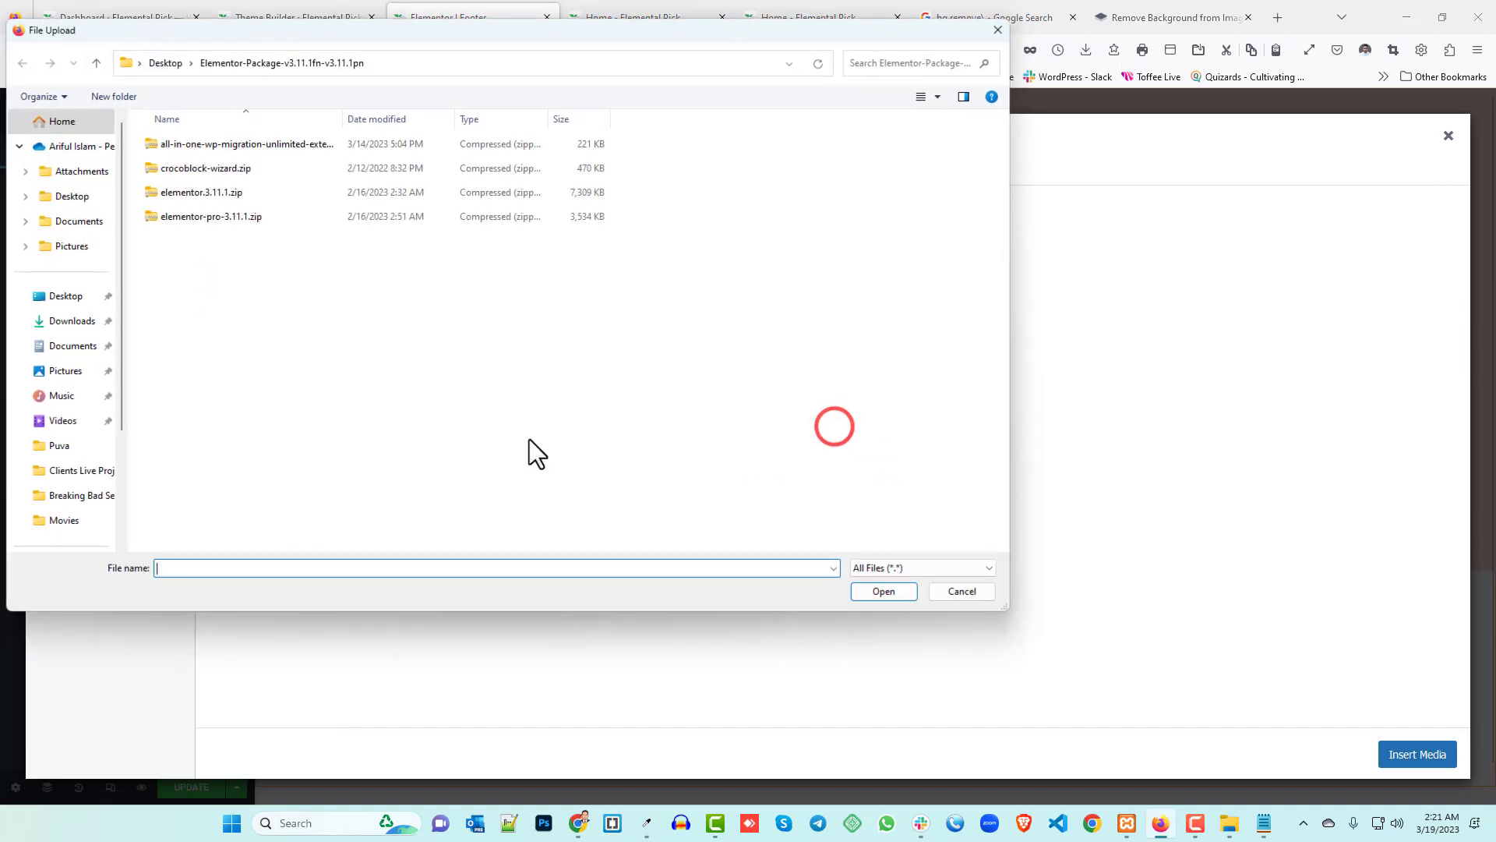
pyautogui.click(69, 320)
pyautogui.click(222, 168)
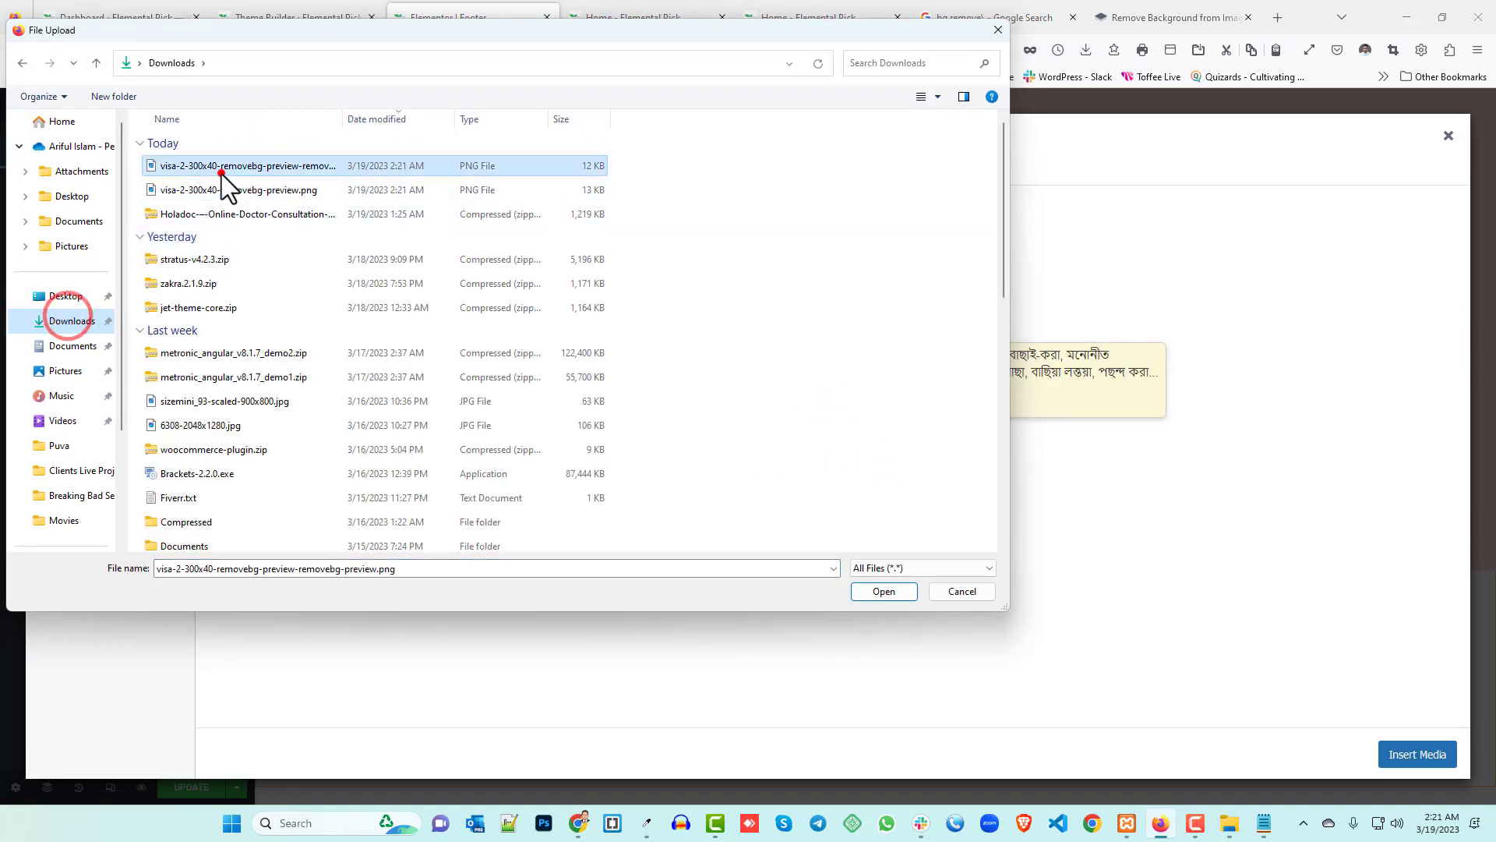
pyautogui.click(883, 591)
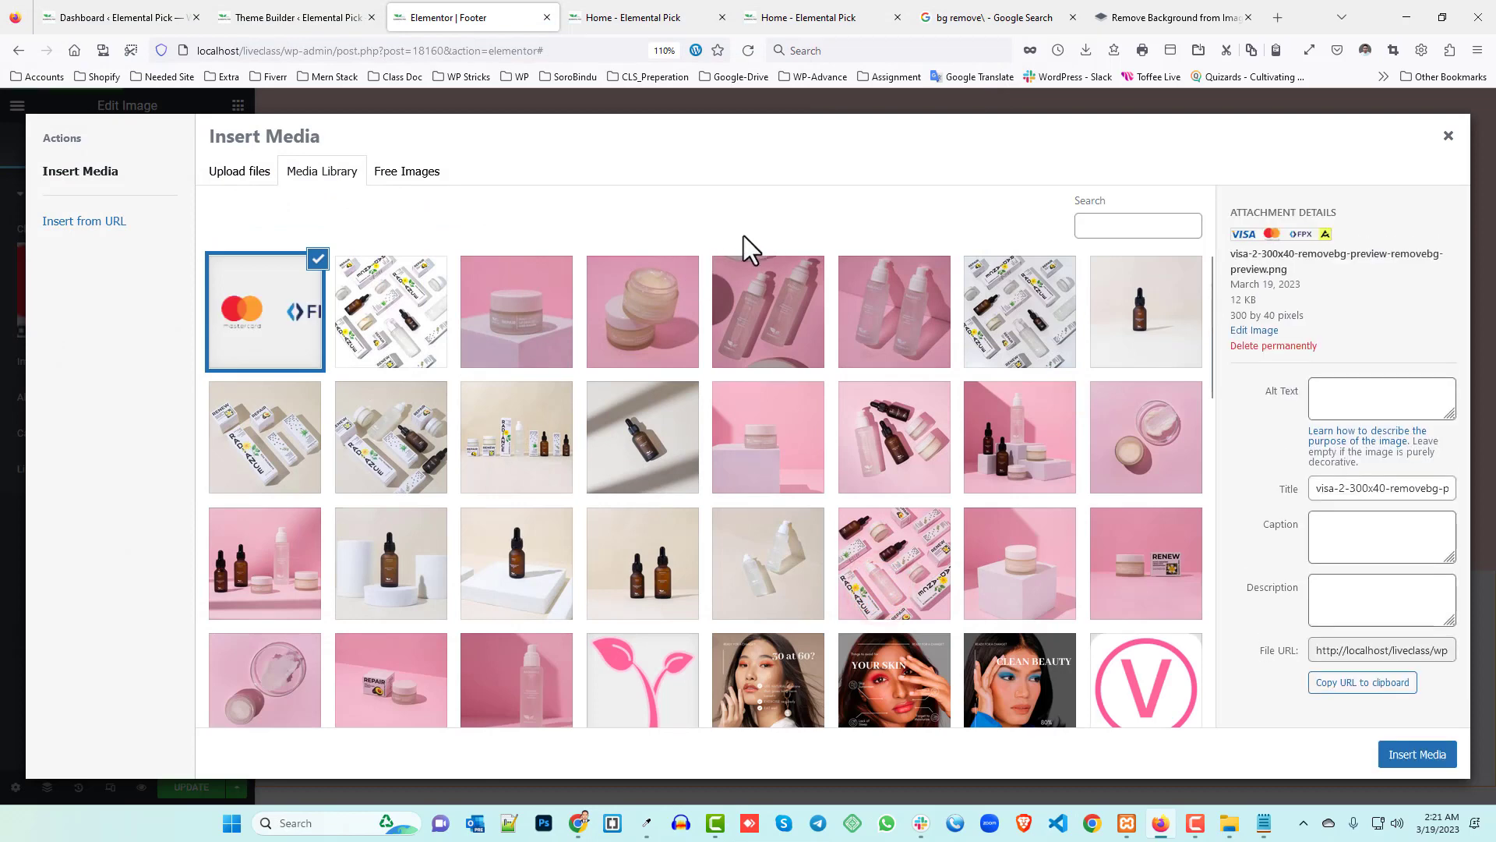
pyautogui.click(1418, 754)
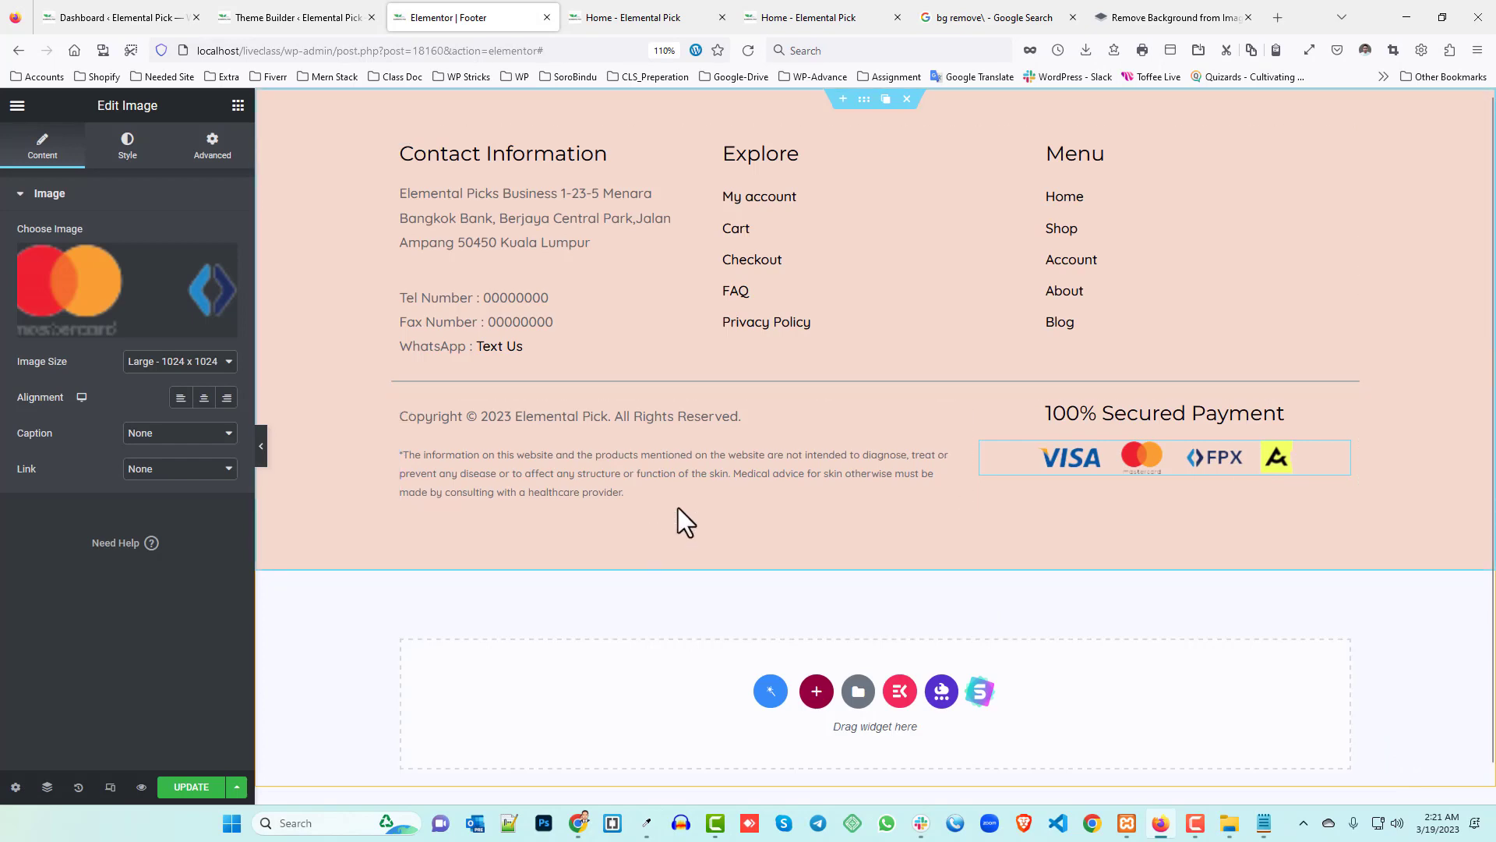
# - Add a Social Icons widget below the payment logos, following the newsite footer, and remove its YouTube and Twitter items
pyautogui.click(651, 10)
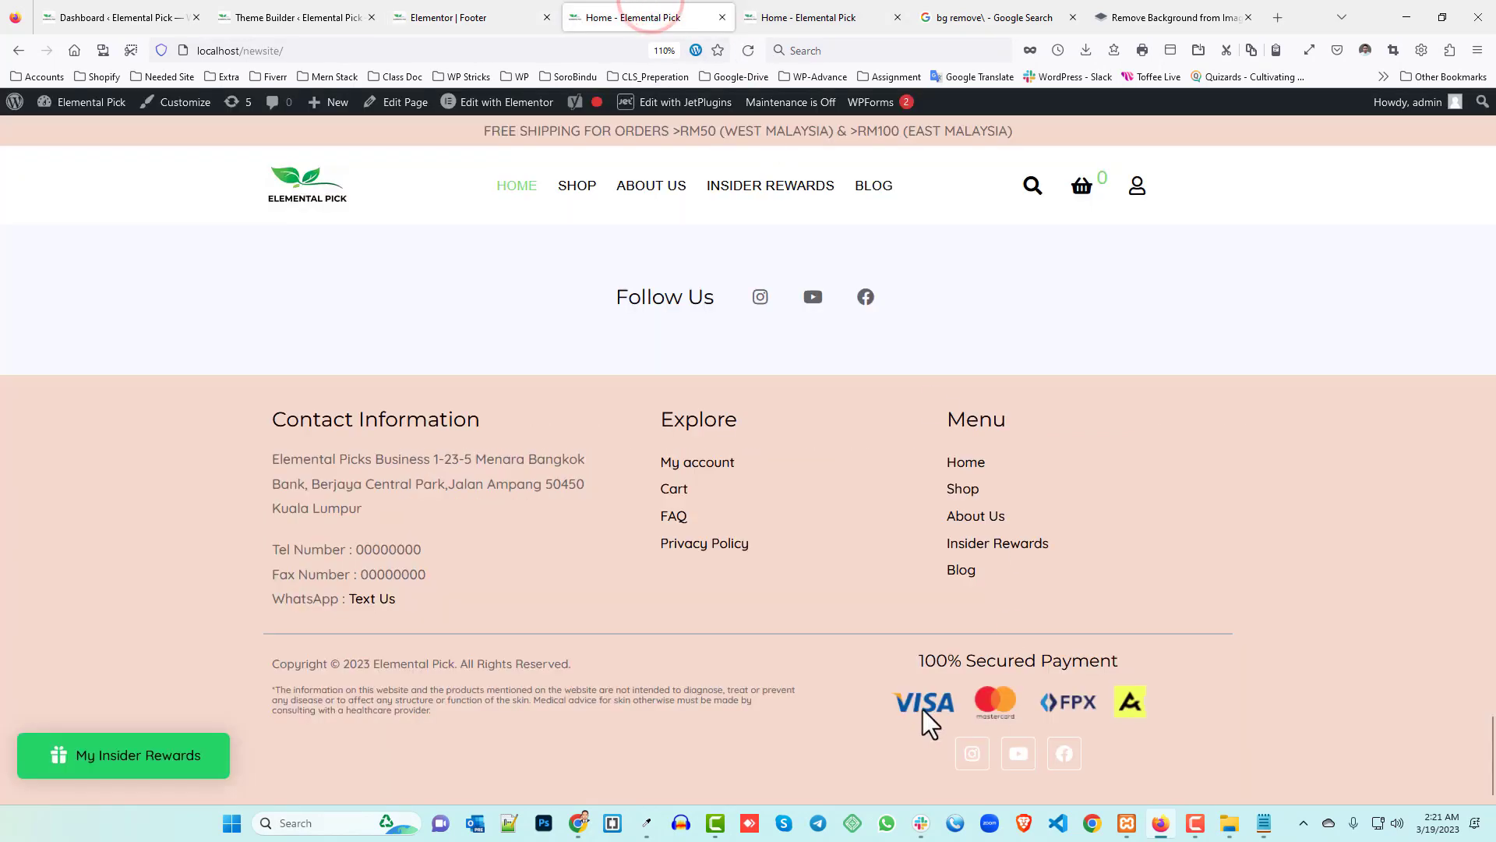
pyautogui.click(488, 11)
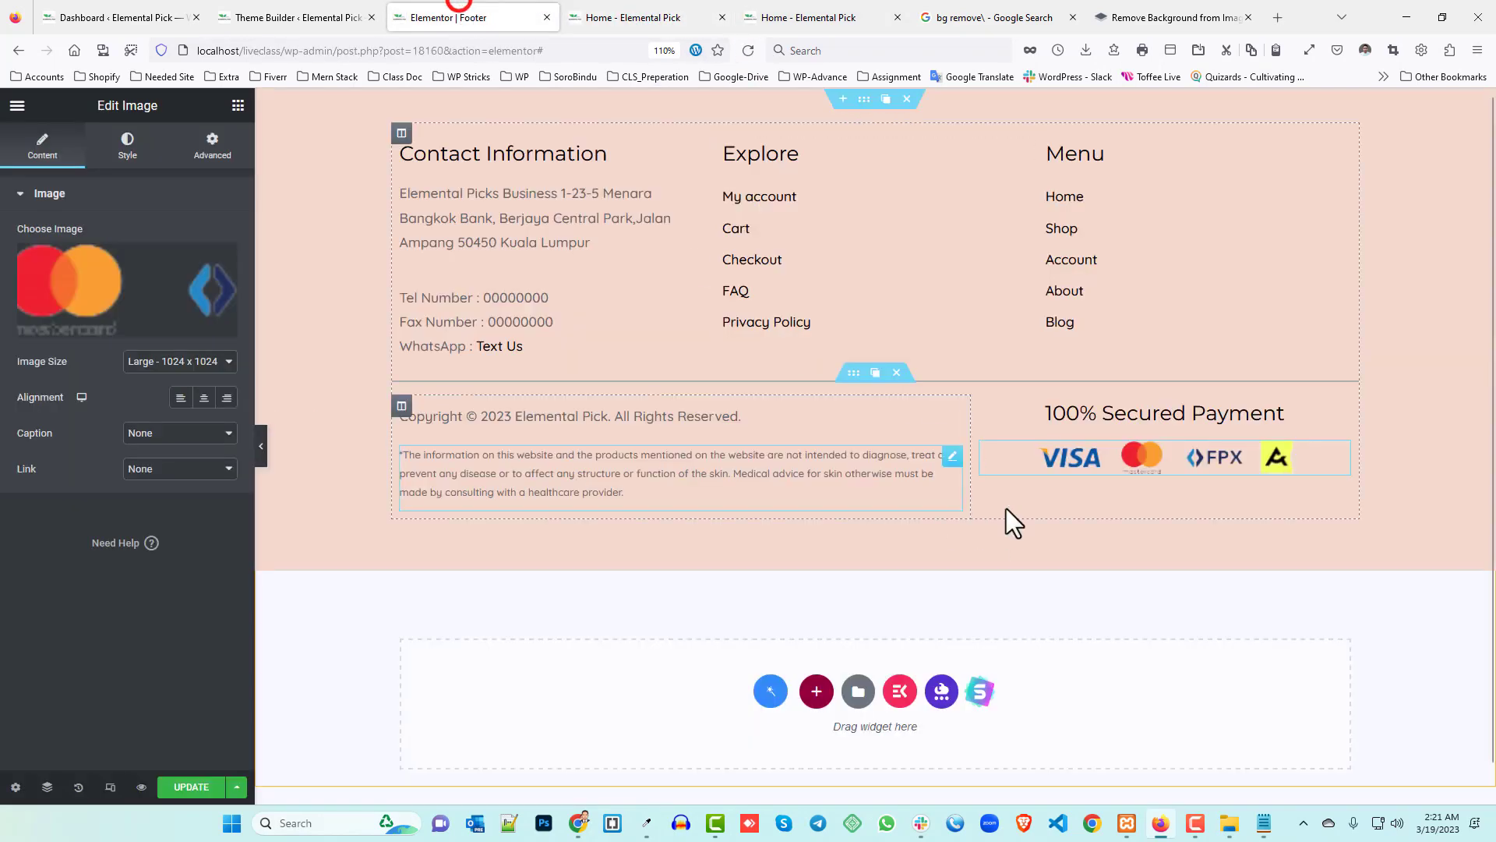
pyautogui.click(234, 106)
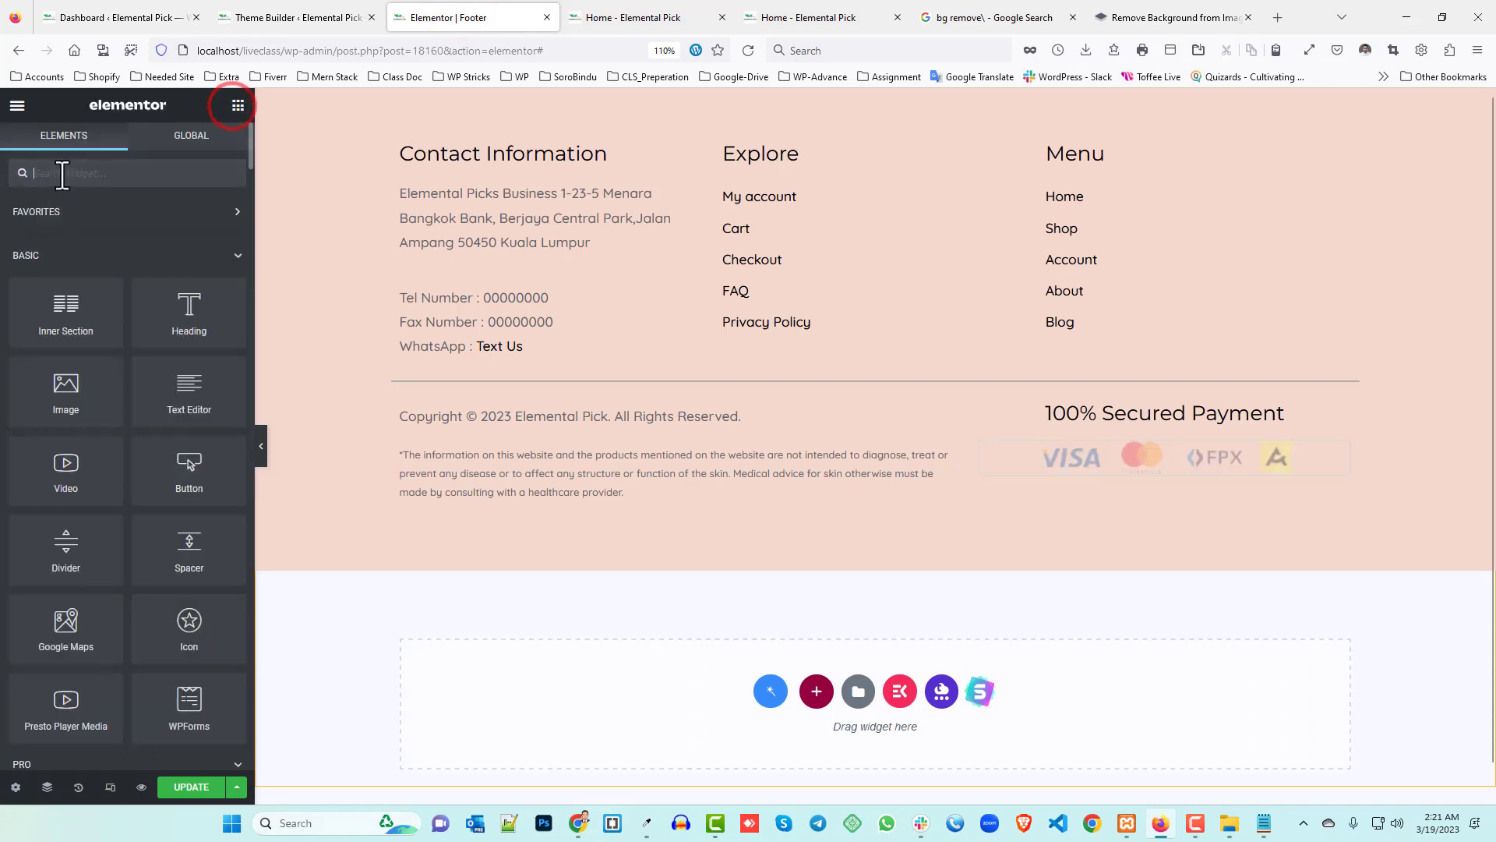
pyautogui.write('soci')
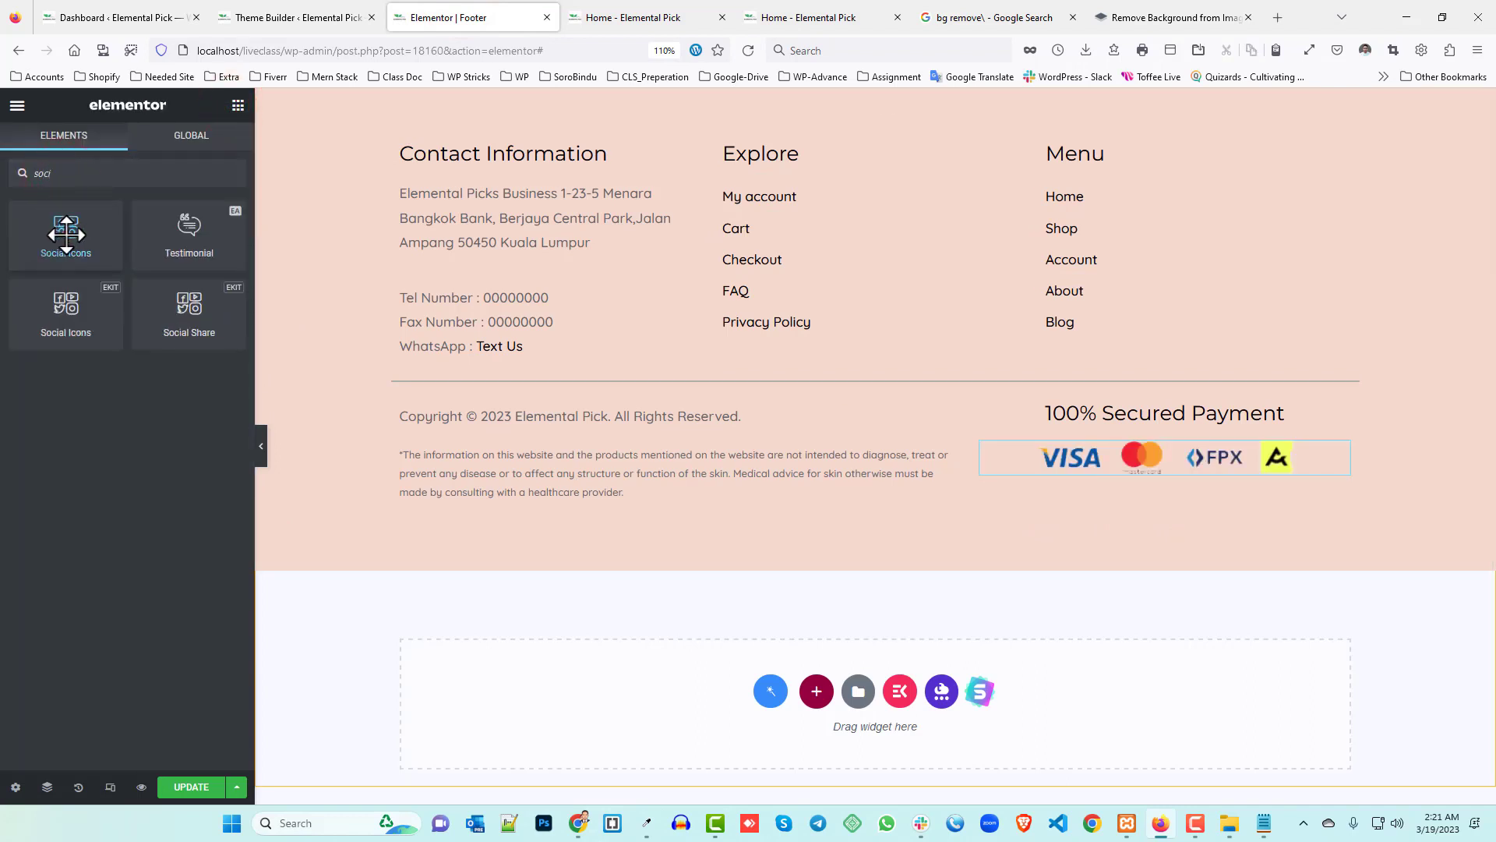
pyautogui.moveTo(66, 234); pyautogui.dragTo(1193, 482)
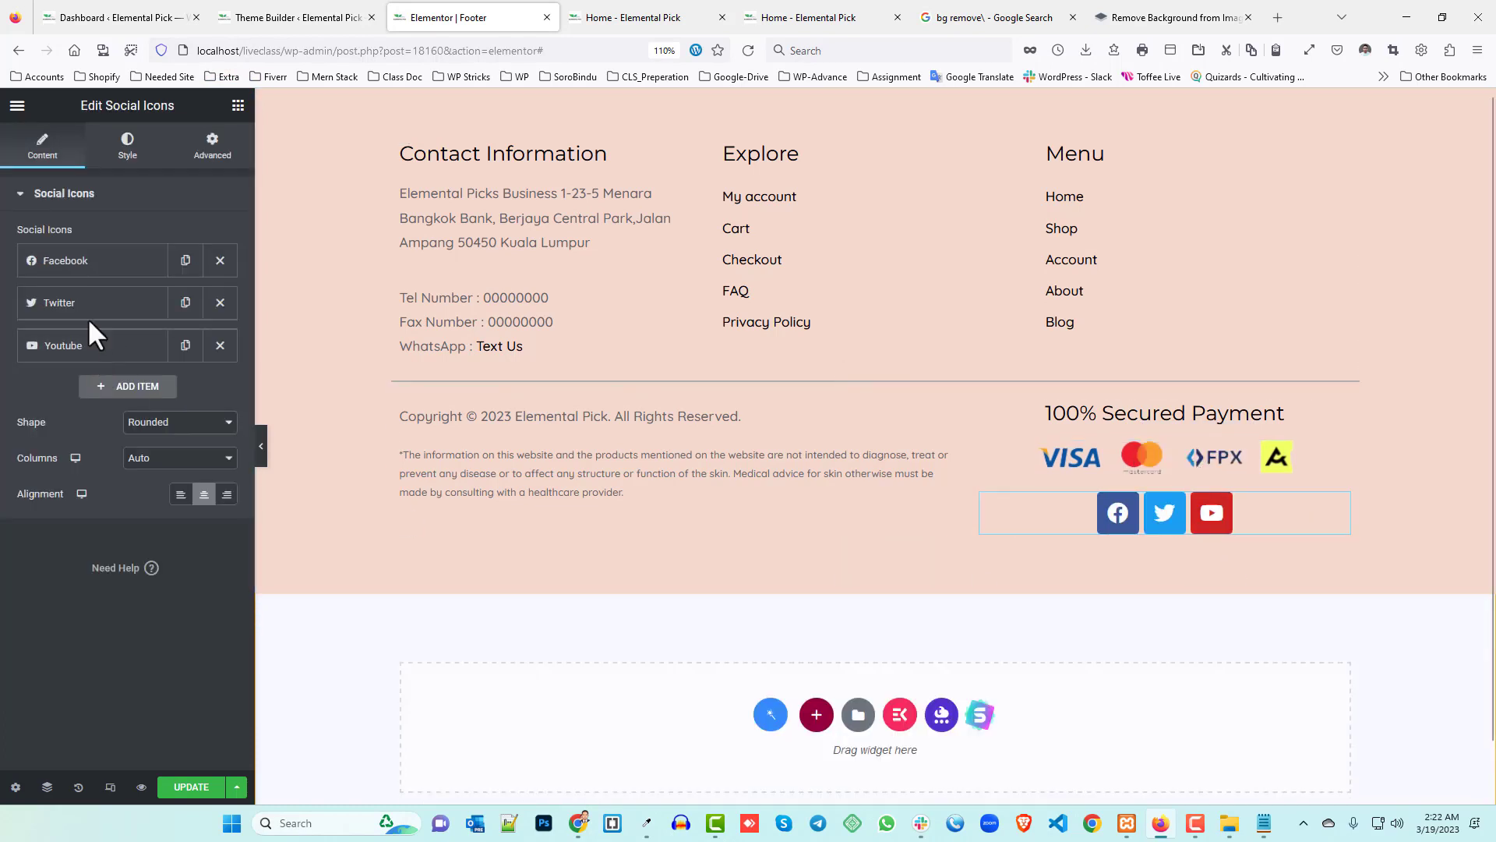
pyautogui.click(220, 345)
pyautogui.click(219, 302)
# - Set the Facebook social icon's color to Custom with a fully transparent primary color, #02010100
pyautogui.click(112, 260)
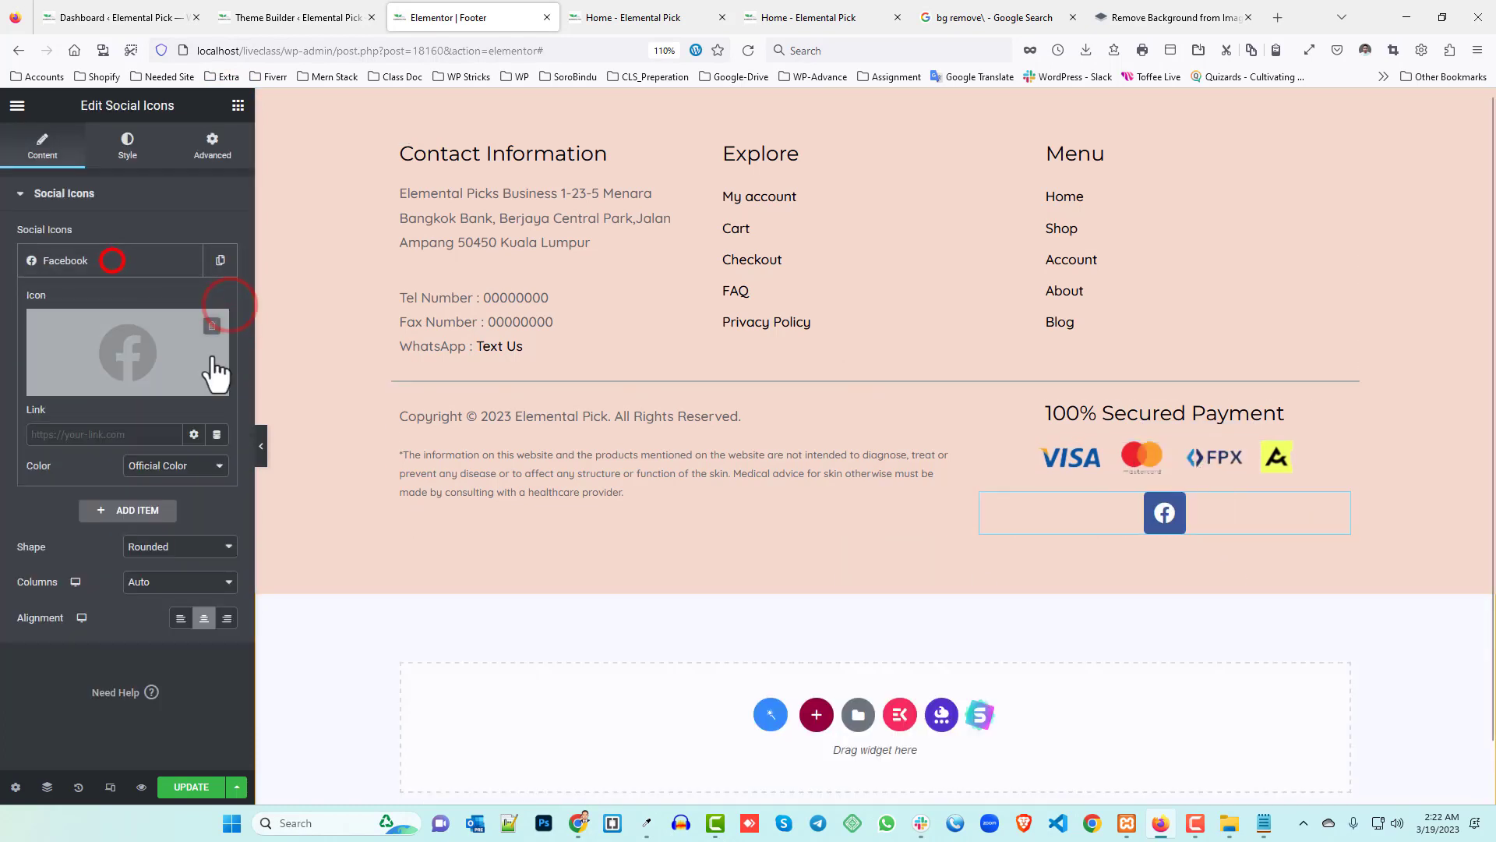
pyautogui.click(177, 465)
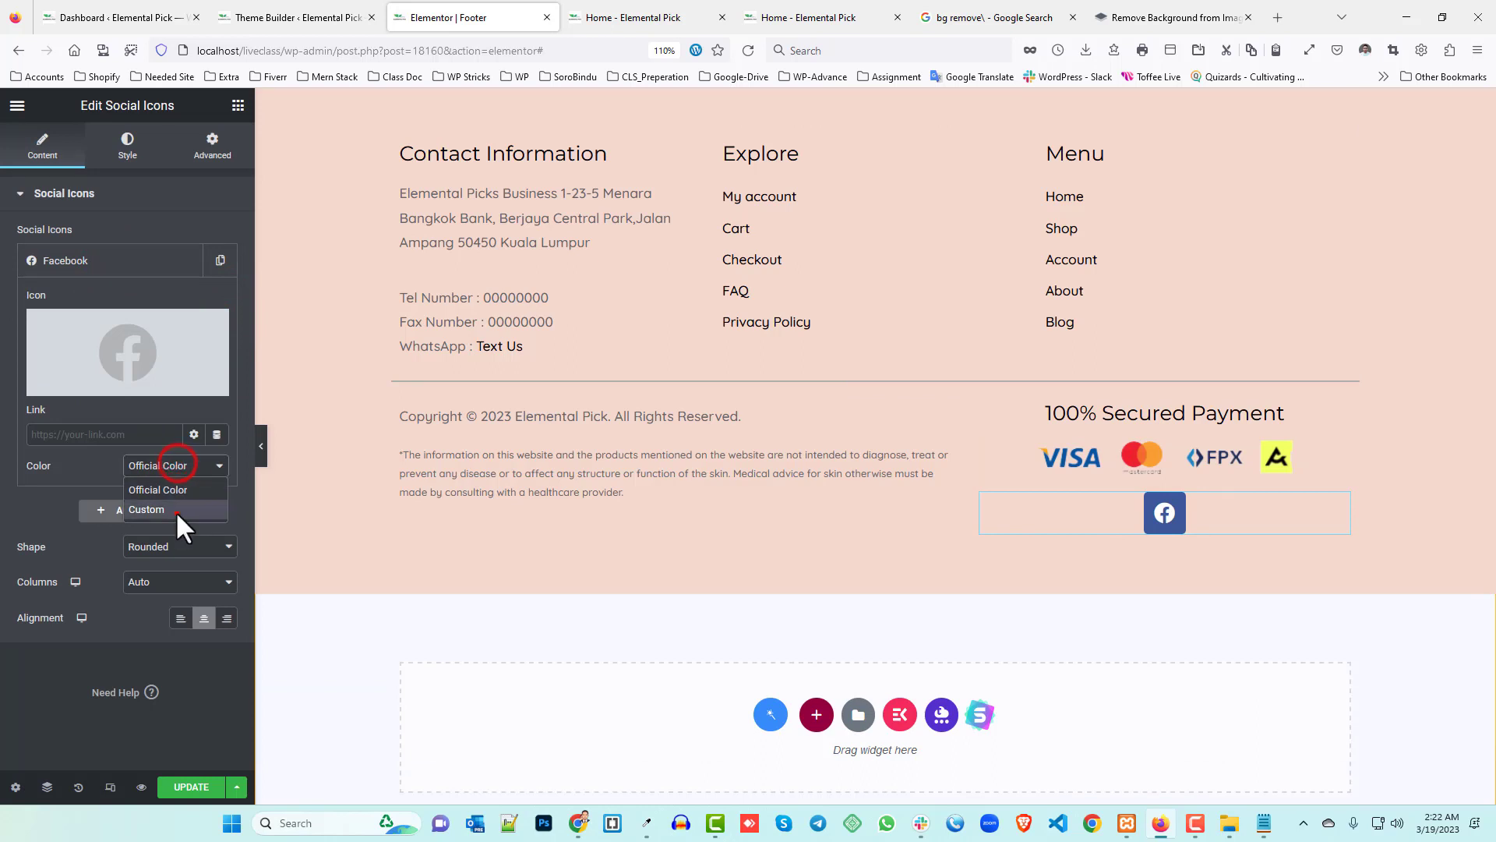
pyautogui.click(175, 511)
pyautogui.click(217, 497)
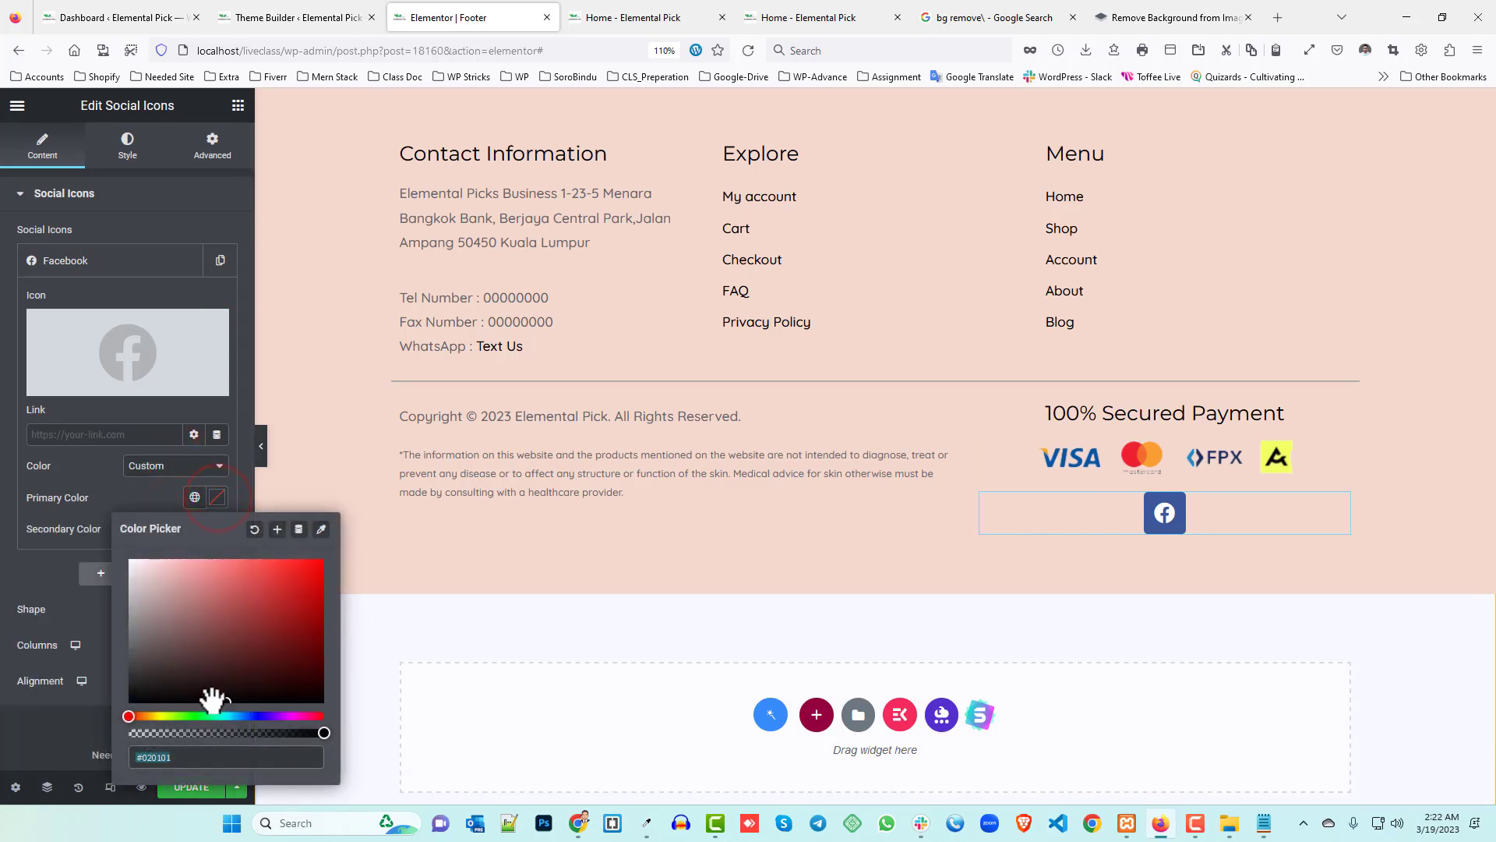
pyautogui.moveTo(324, 732); pyautogui.dragTo(33, 728)
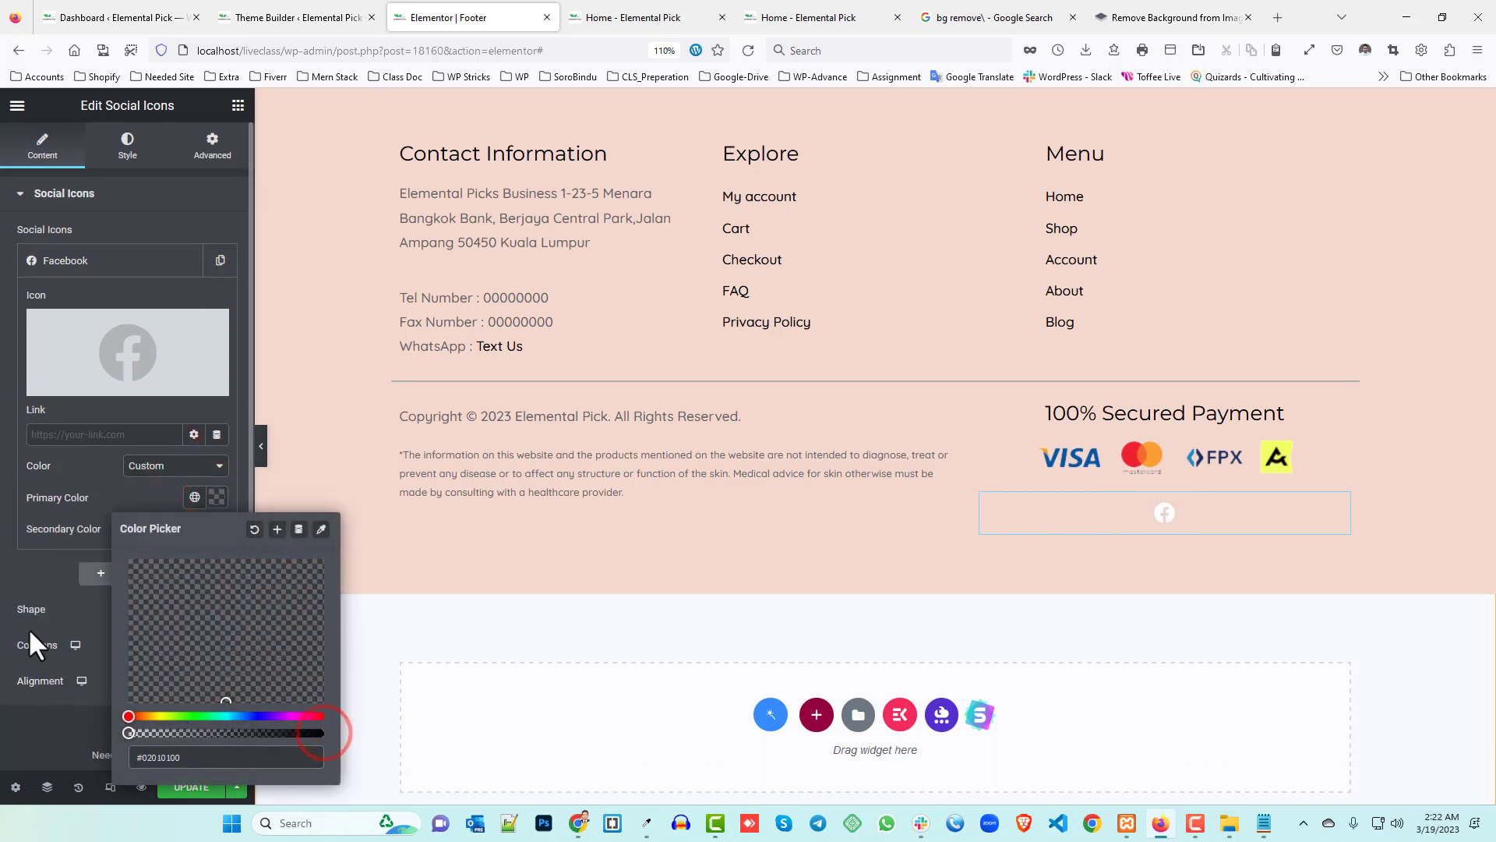
pyautogui.click(4, 589)
# - Check the social icons in the newsite footer and duplicate the liveclass footer's Facebook item twice for three icons
pyautogui.click(581, 12)
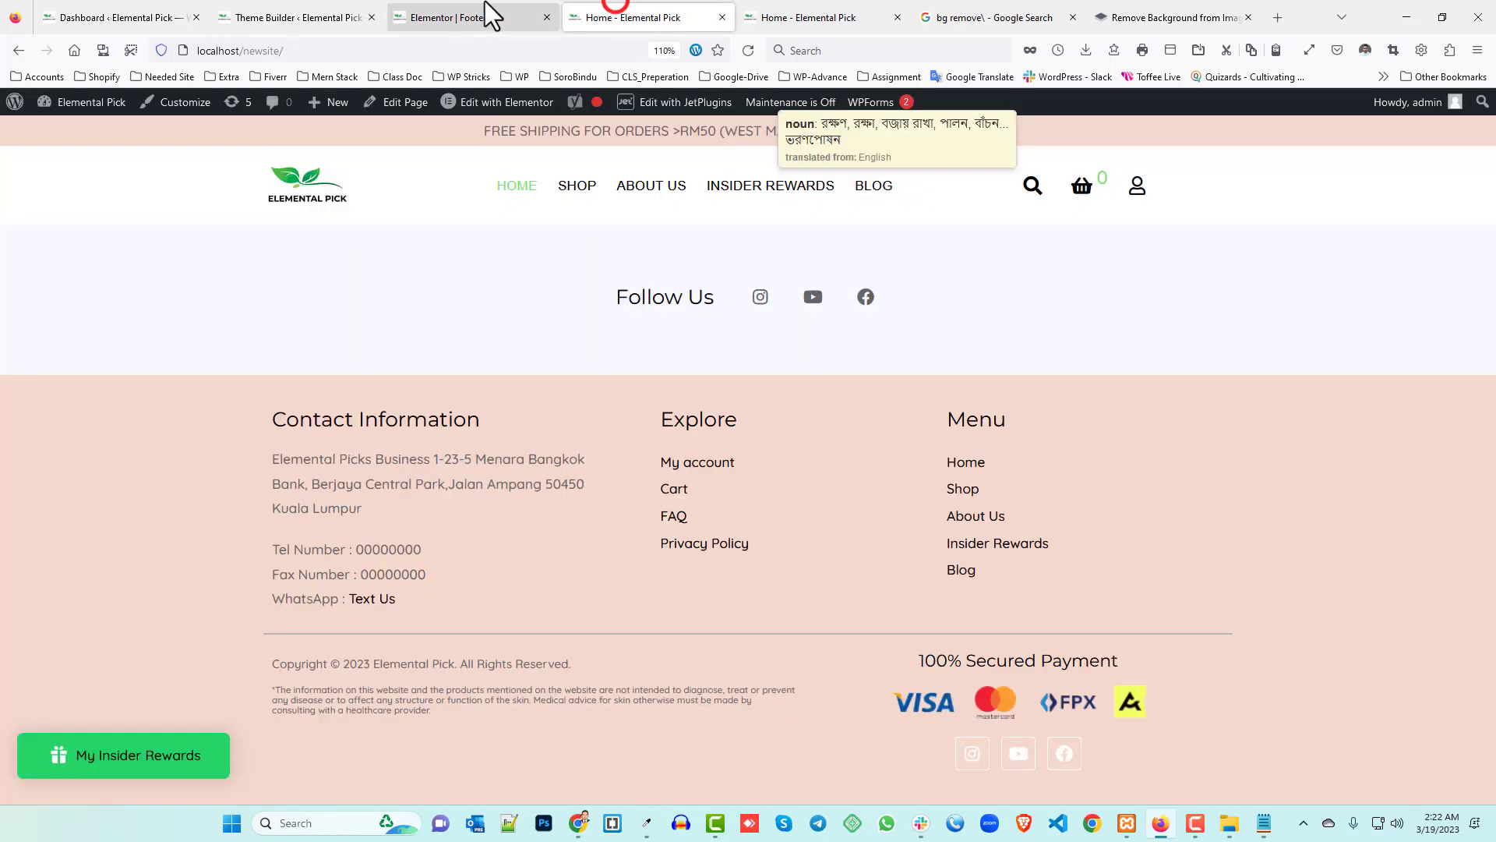
pyautogui.click(485, 6)
pyautogui.click(705, 10)
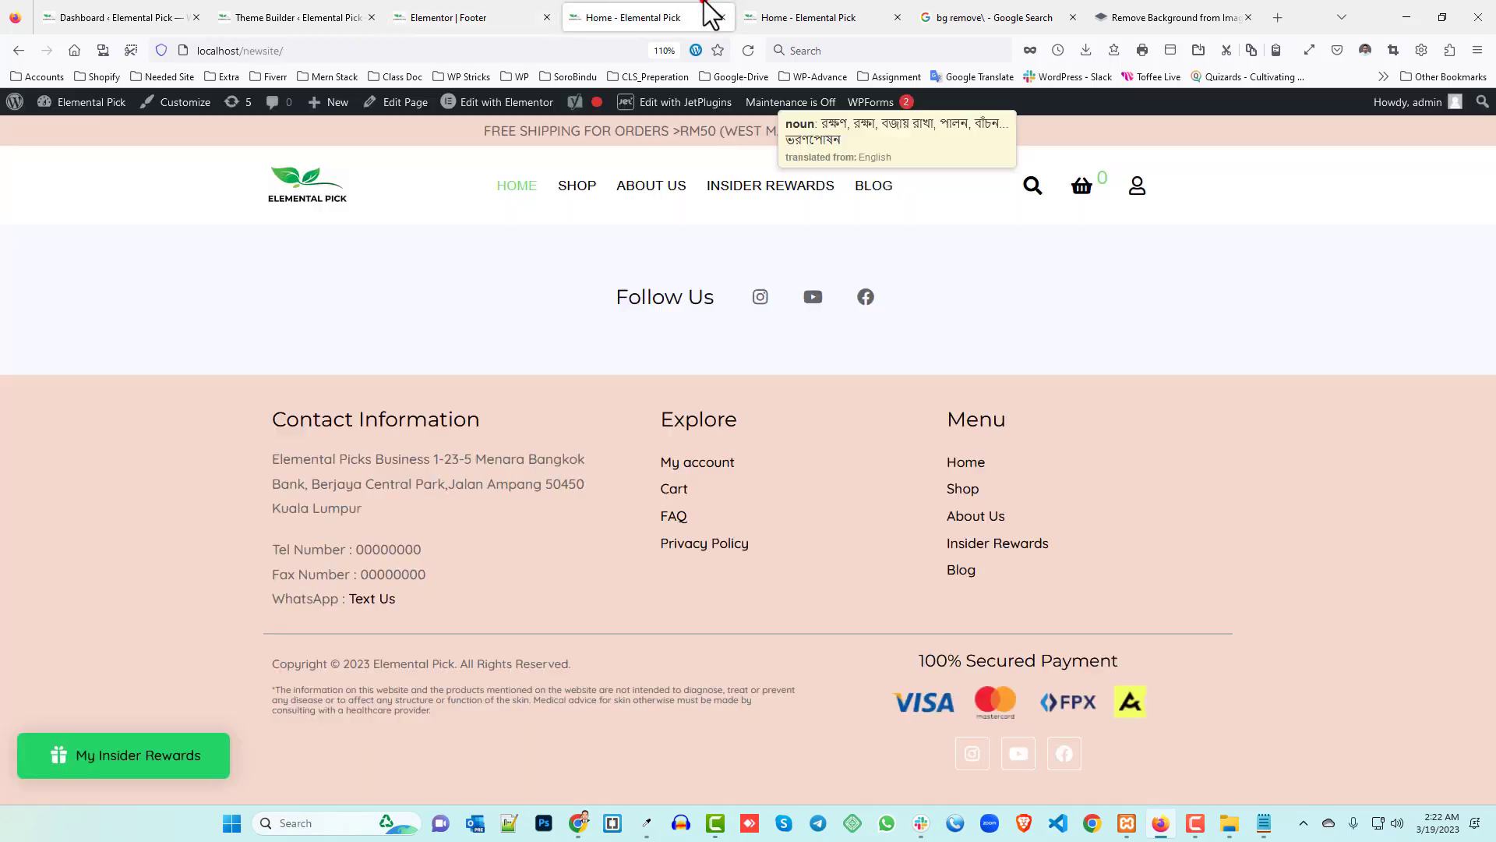
pyautogui.click(534, 14)
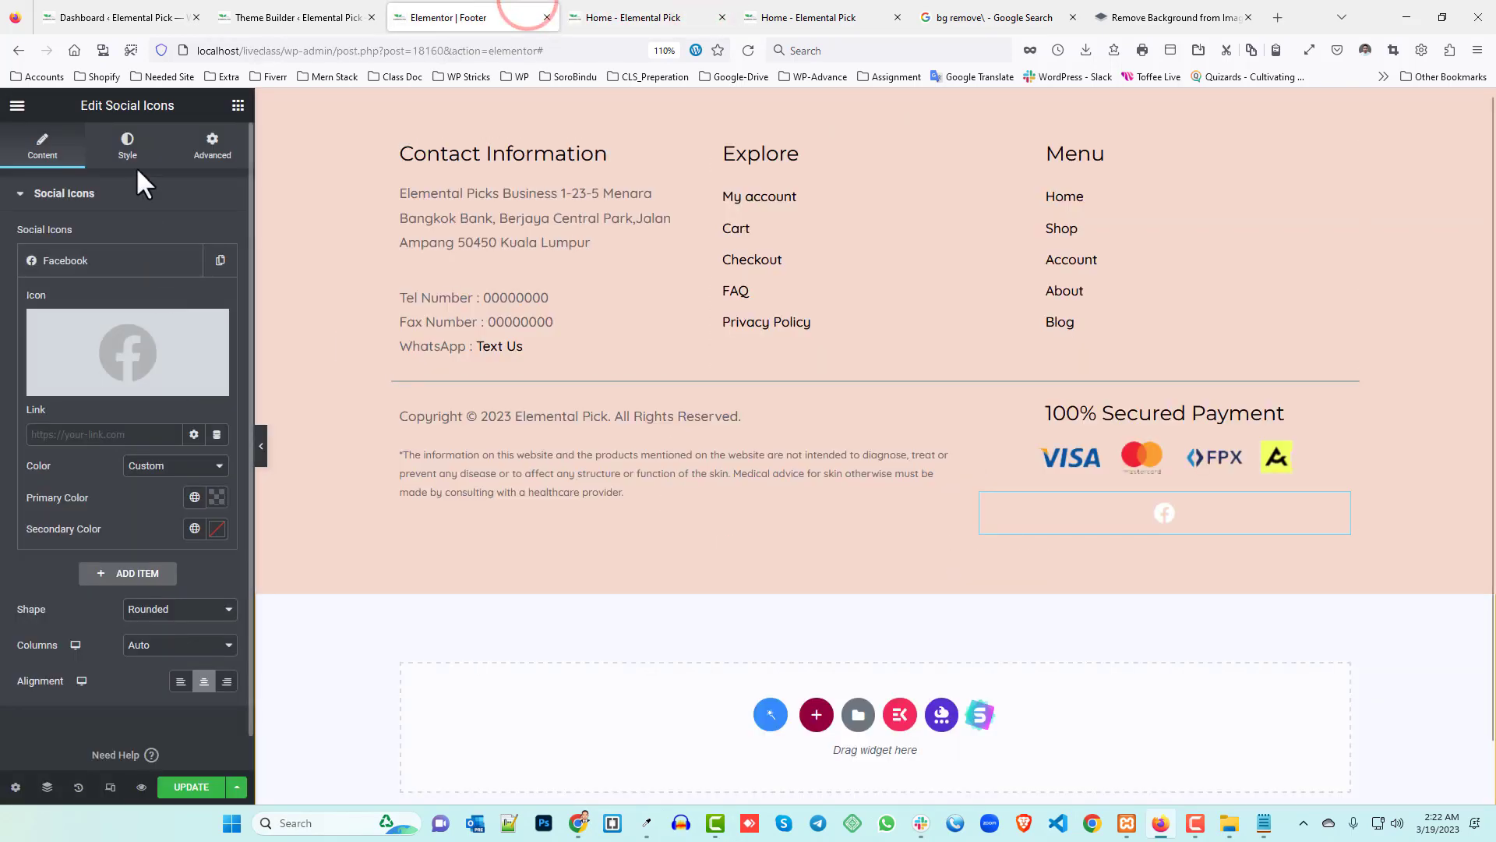
pyautogui.click(106, 260)
pyautogui.click(220, 261)
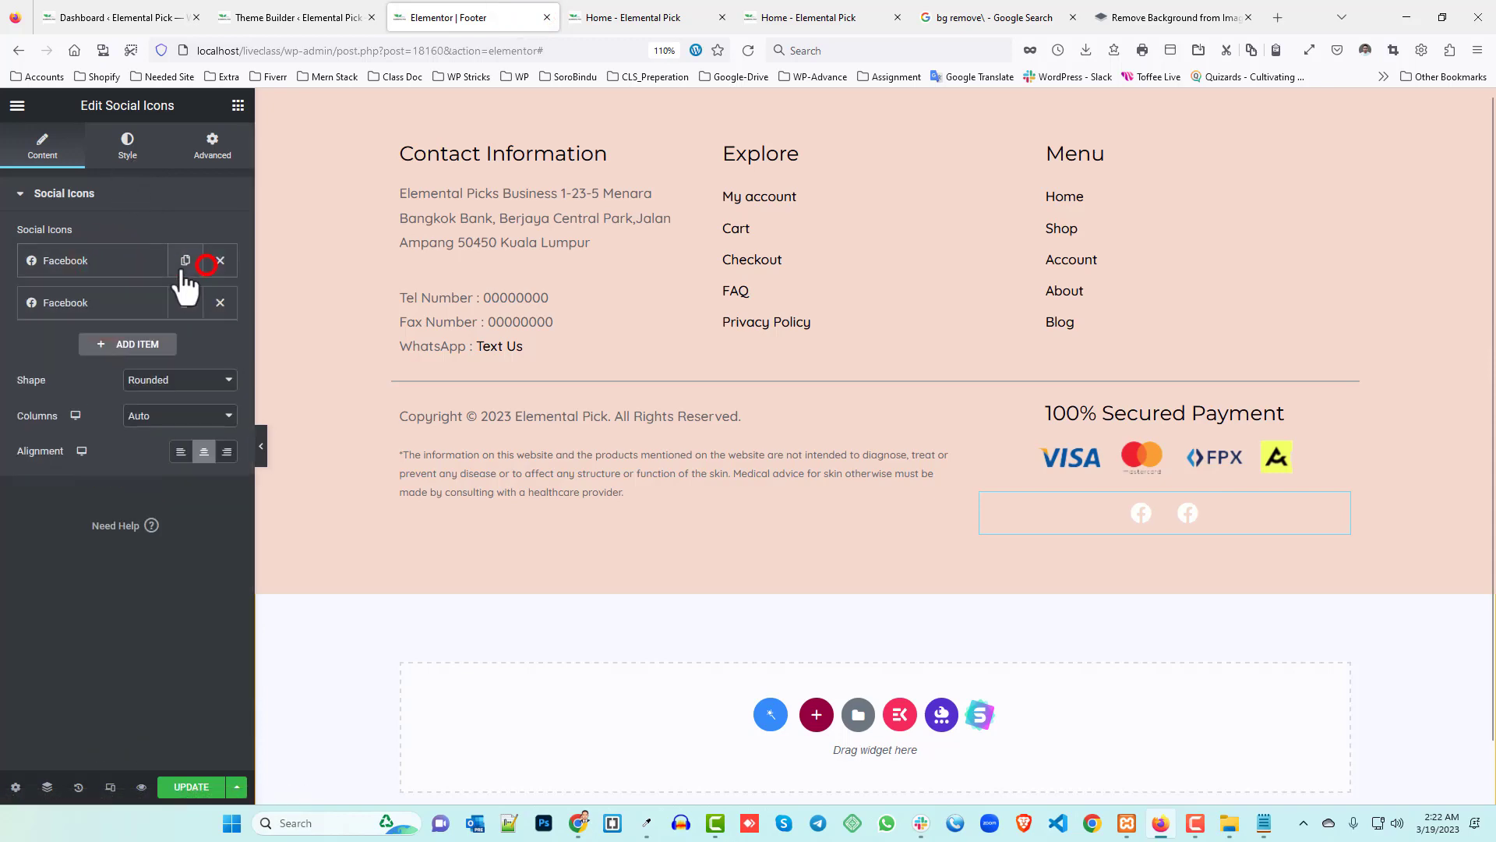
pyautogui.click(186, 302)
# - Change the second social item's icon to Instagram from the icon library
pyautogui.click(109, 302)
pyautogui.click(129, 396)
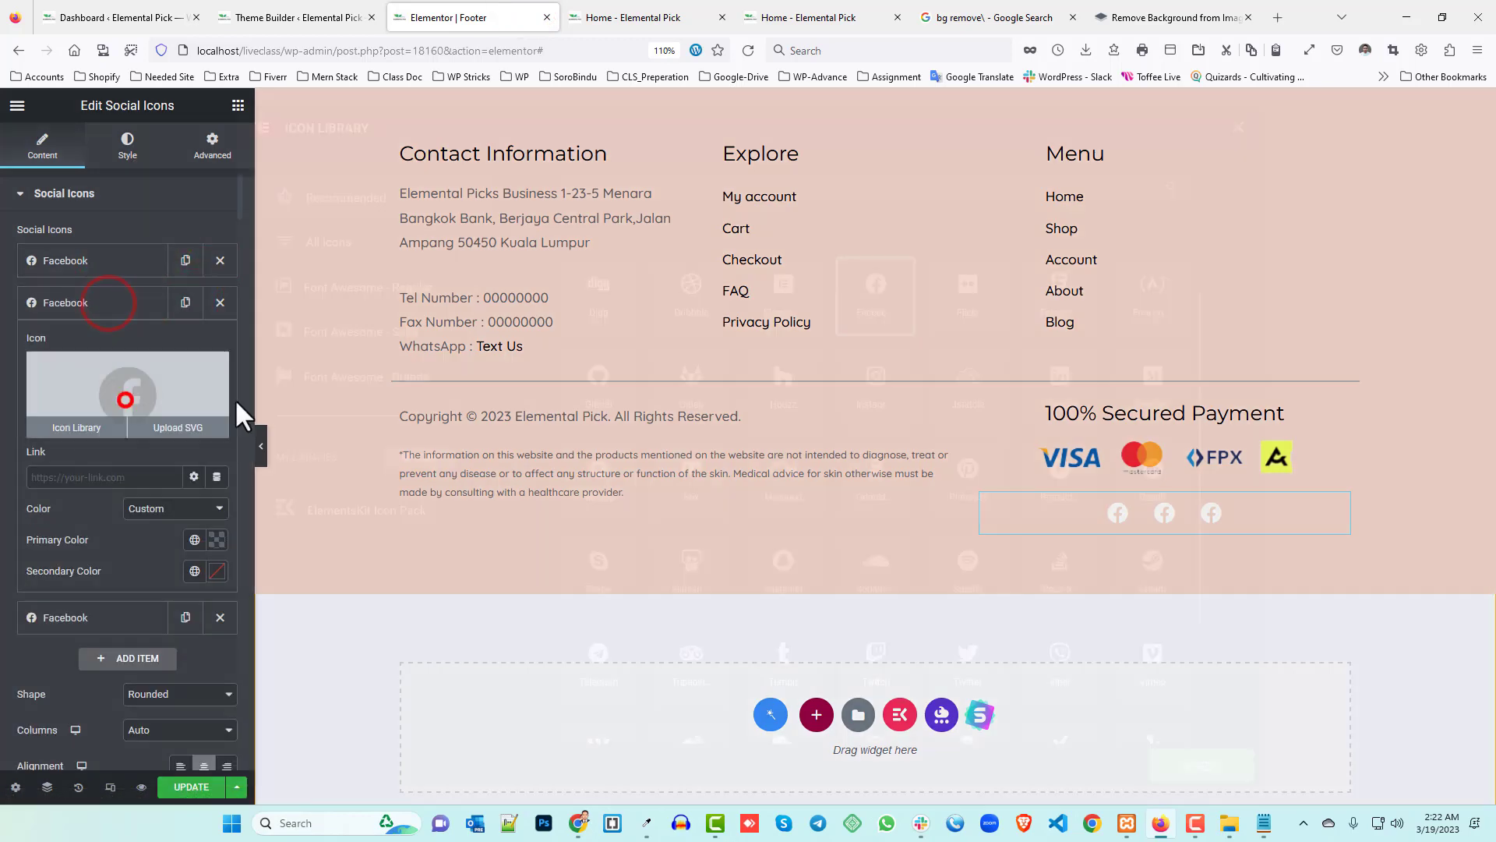
pyautogui.click(876, 394)
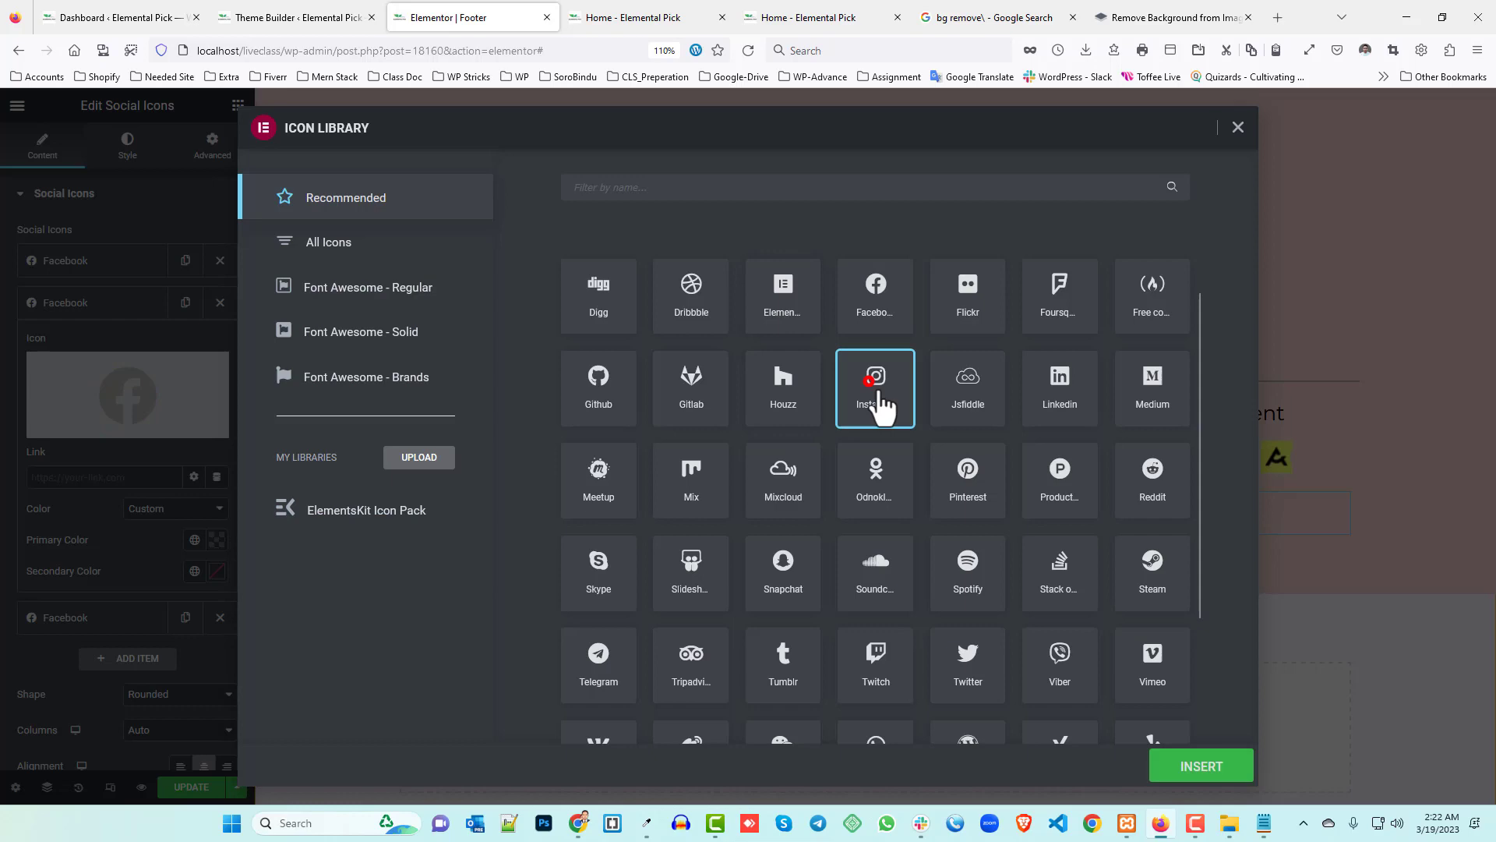
pyautogui.click(1192, 771)
pyautogui.click(65, 477)
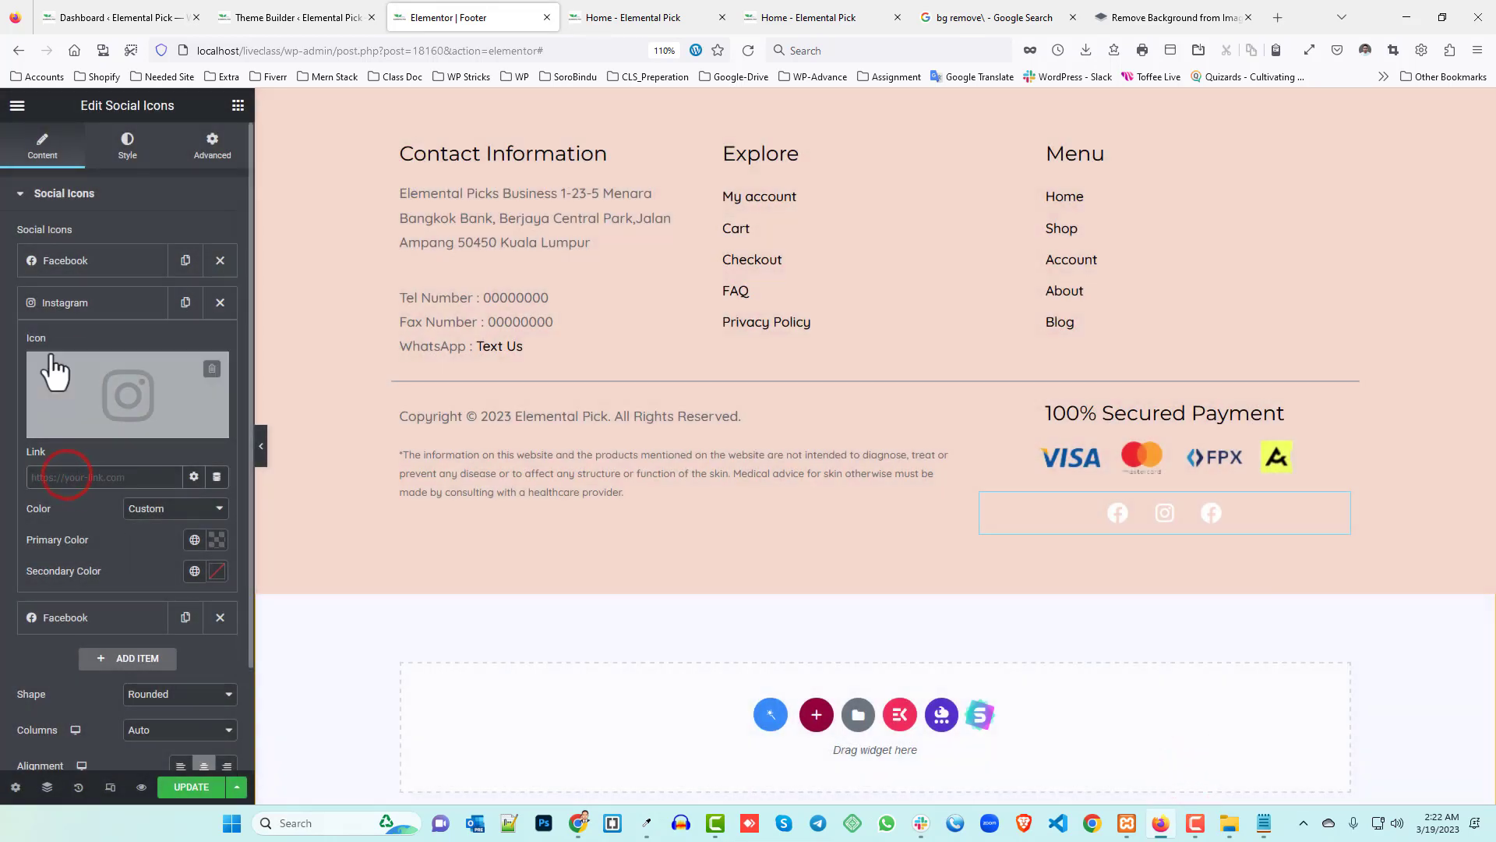
pyautogui.click(66, 303)
# - Change the third social item's icon to YouTube from the icon library
pyautogui.click(86, 343)
pyautogui.click(109, 431)
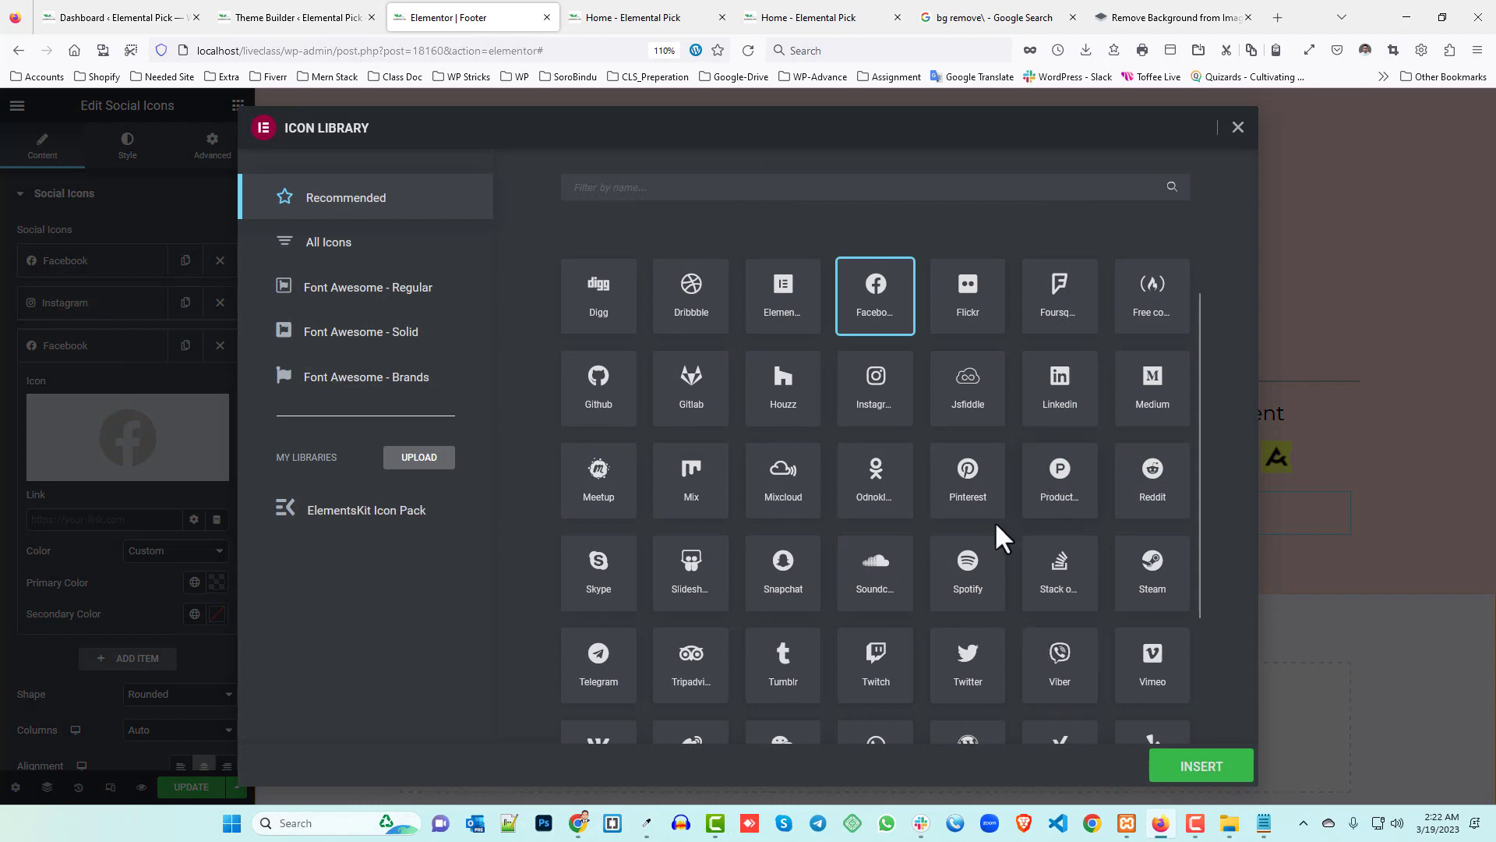
pyautogui.scroll(-3, 885, 569)
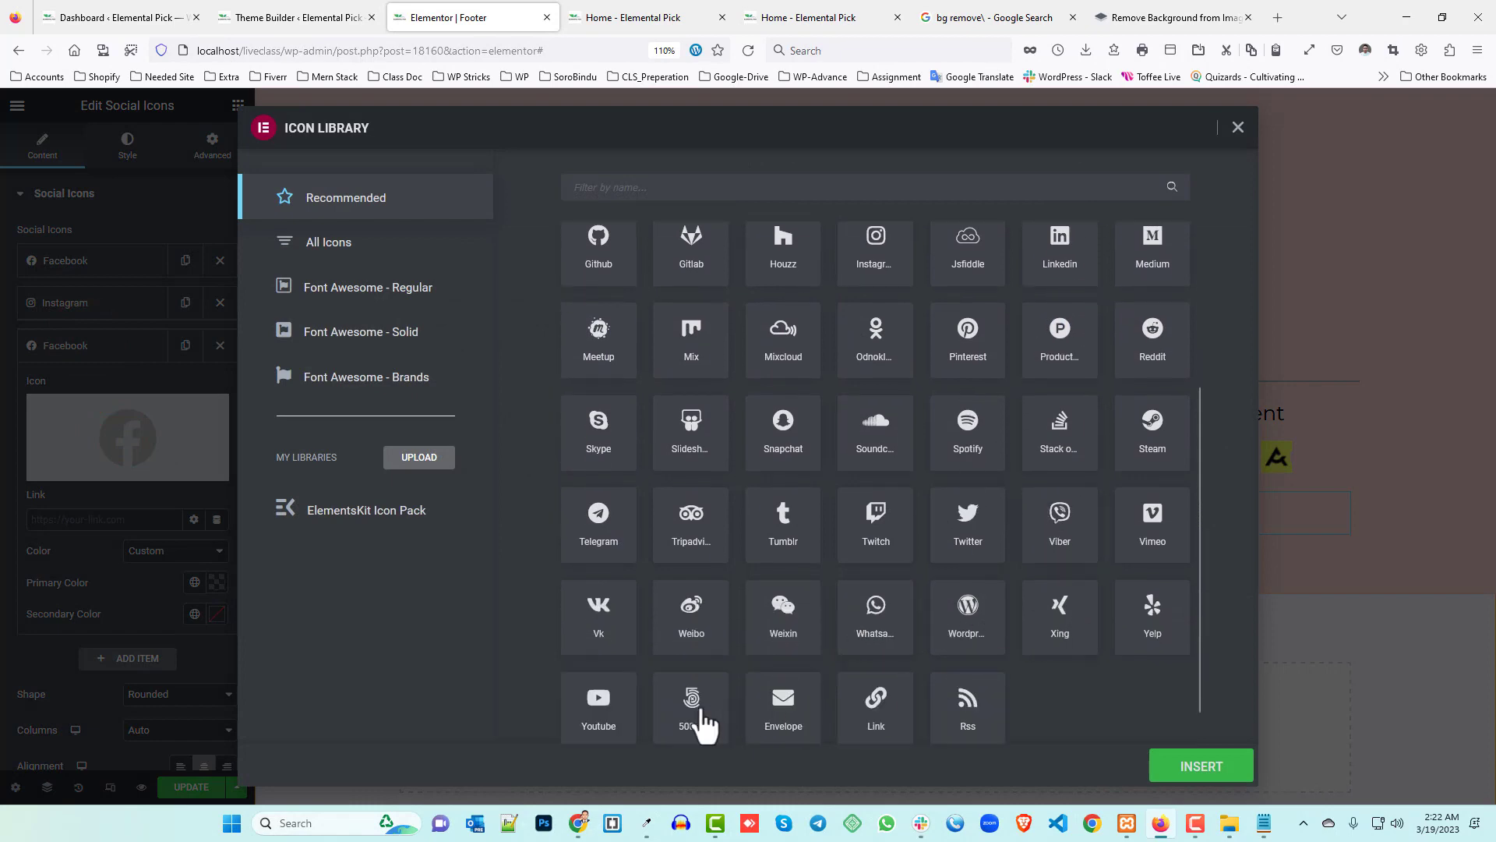
pyautogui.click(600, 705)
pyautogui.click(1154, 759)
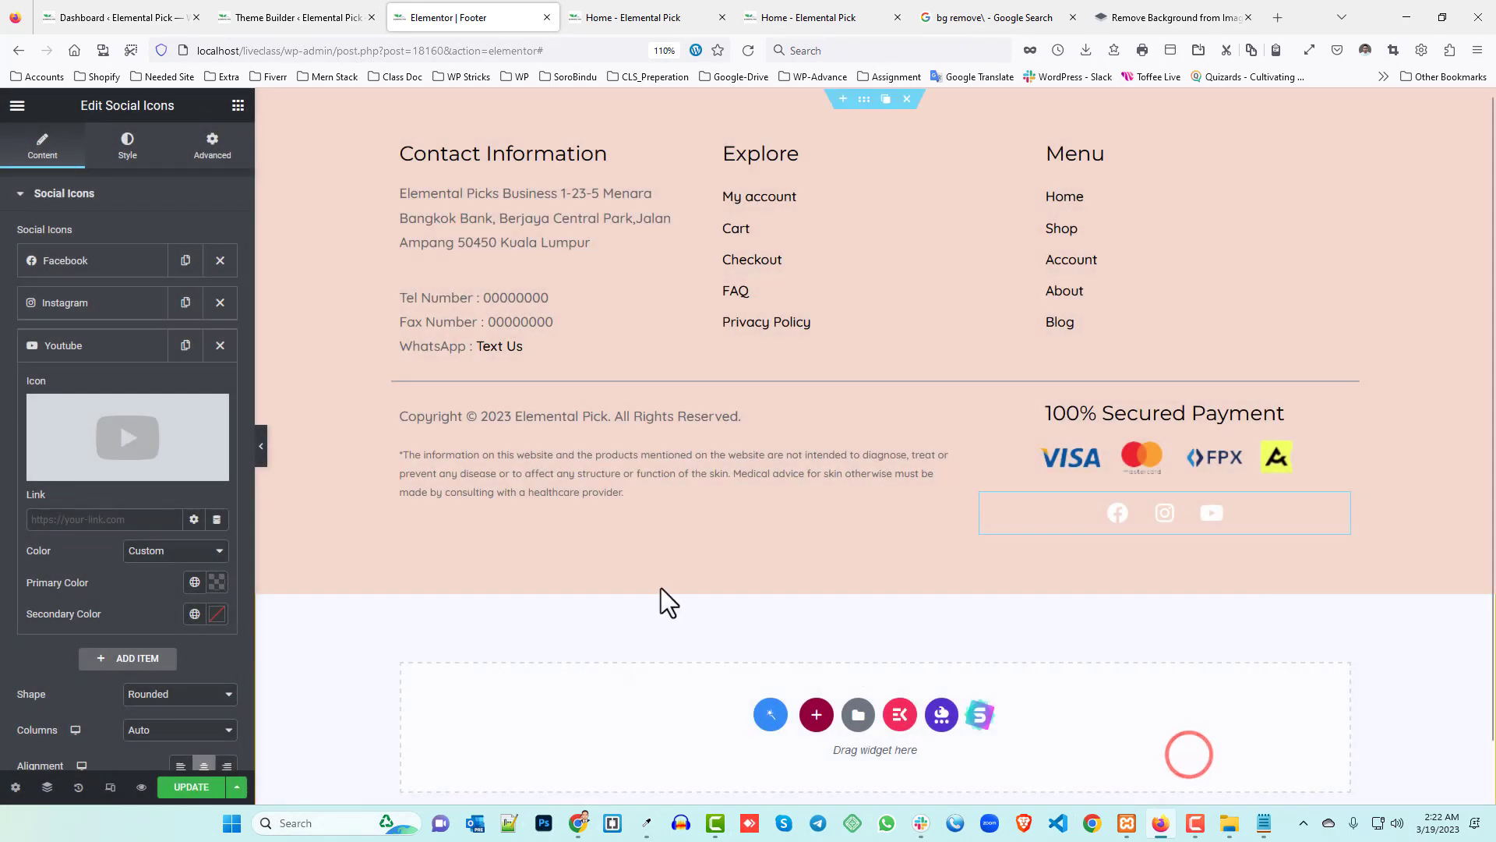
# - Give the social icons a solid white border with a width of 1 on all sides
pyautogui.click(127, 142)
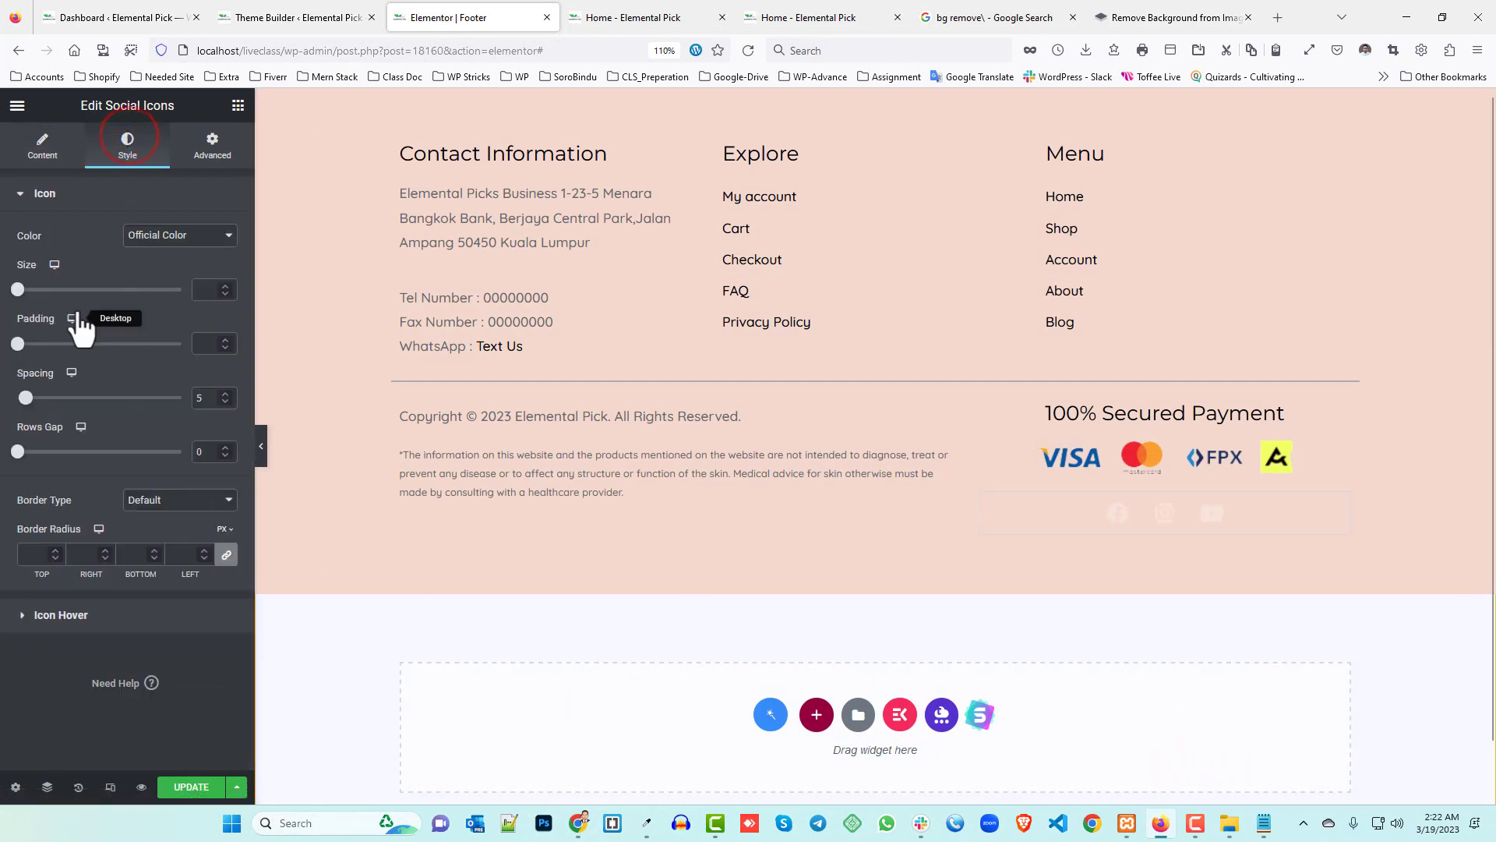
pyautogui.click(35, 555)
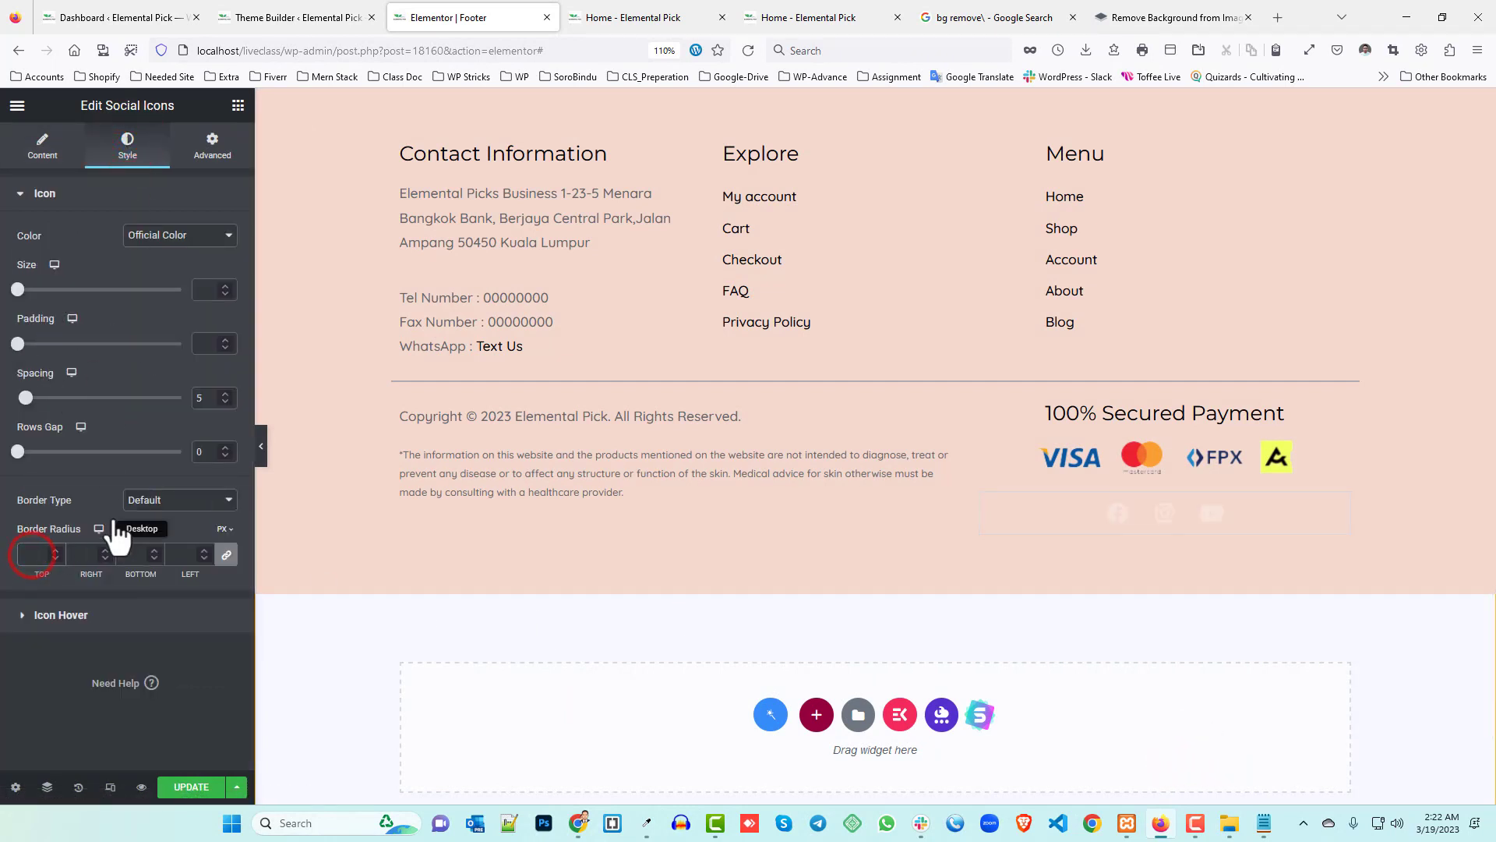
pyautogui.click(177, 500)
pyautogui.click(163, 554)
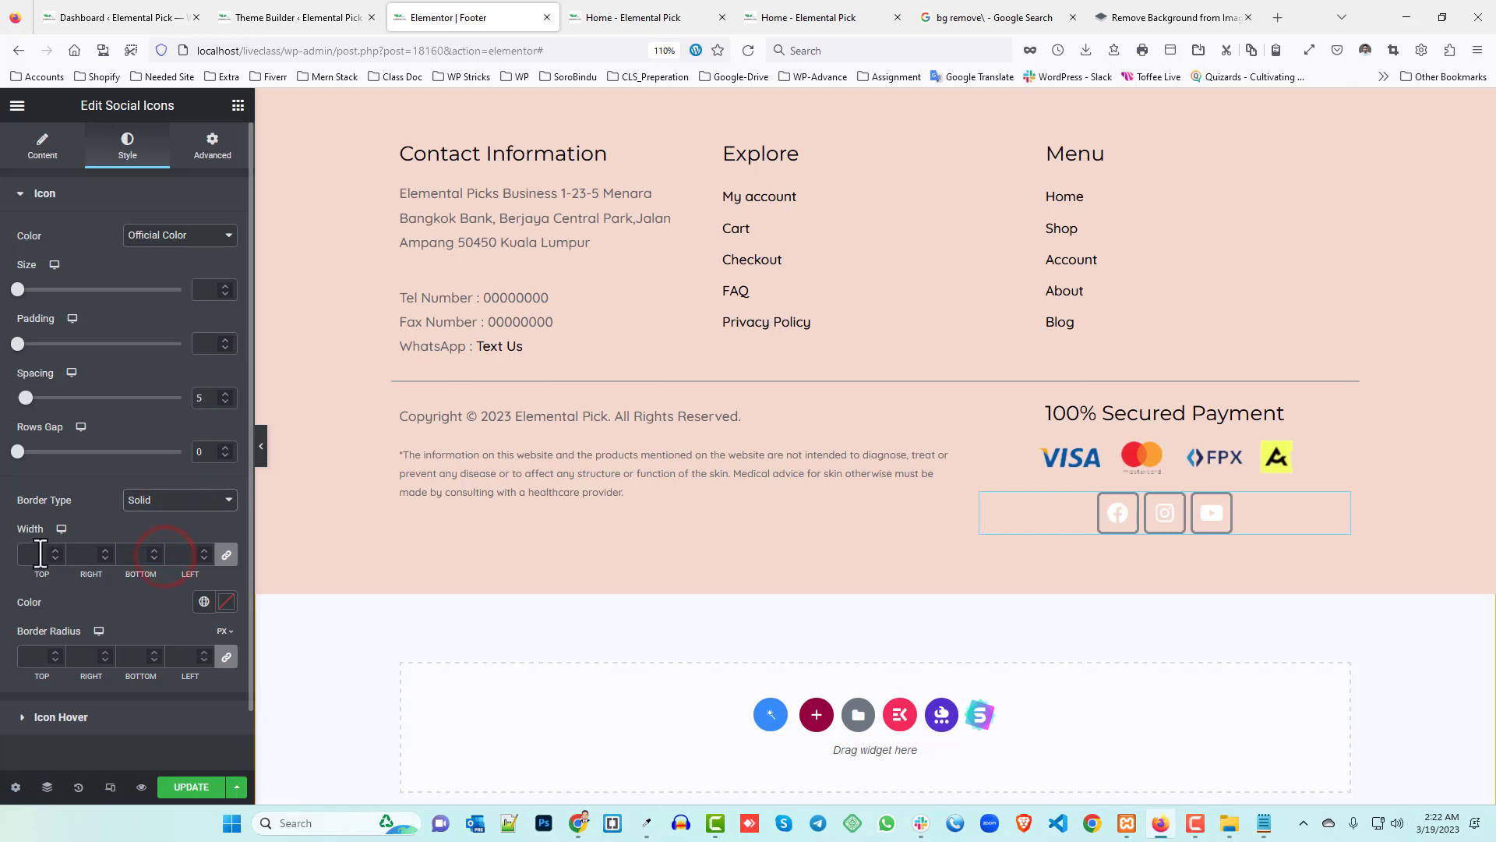
pyautogui.write('1')
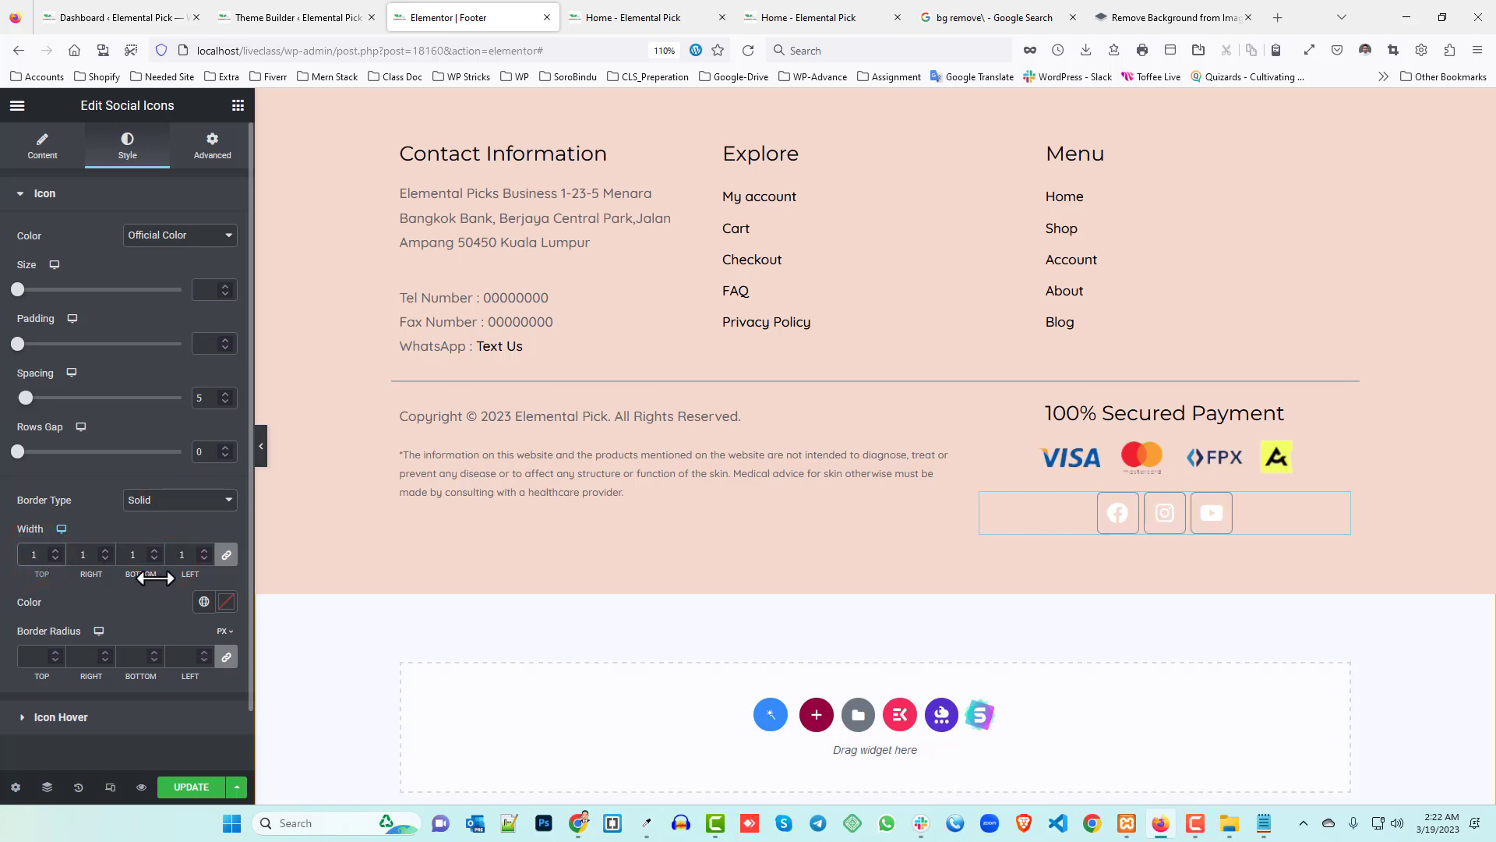
pyautogui.click(226, 602)
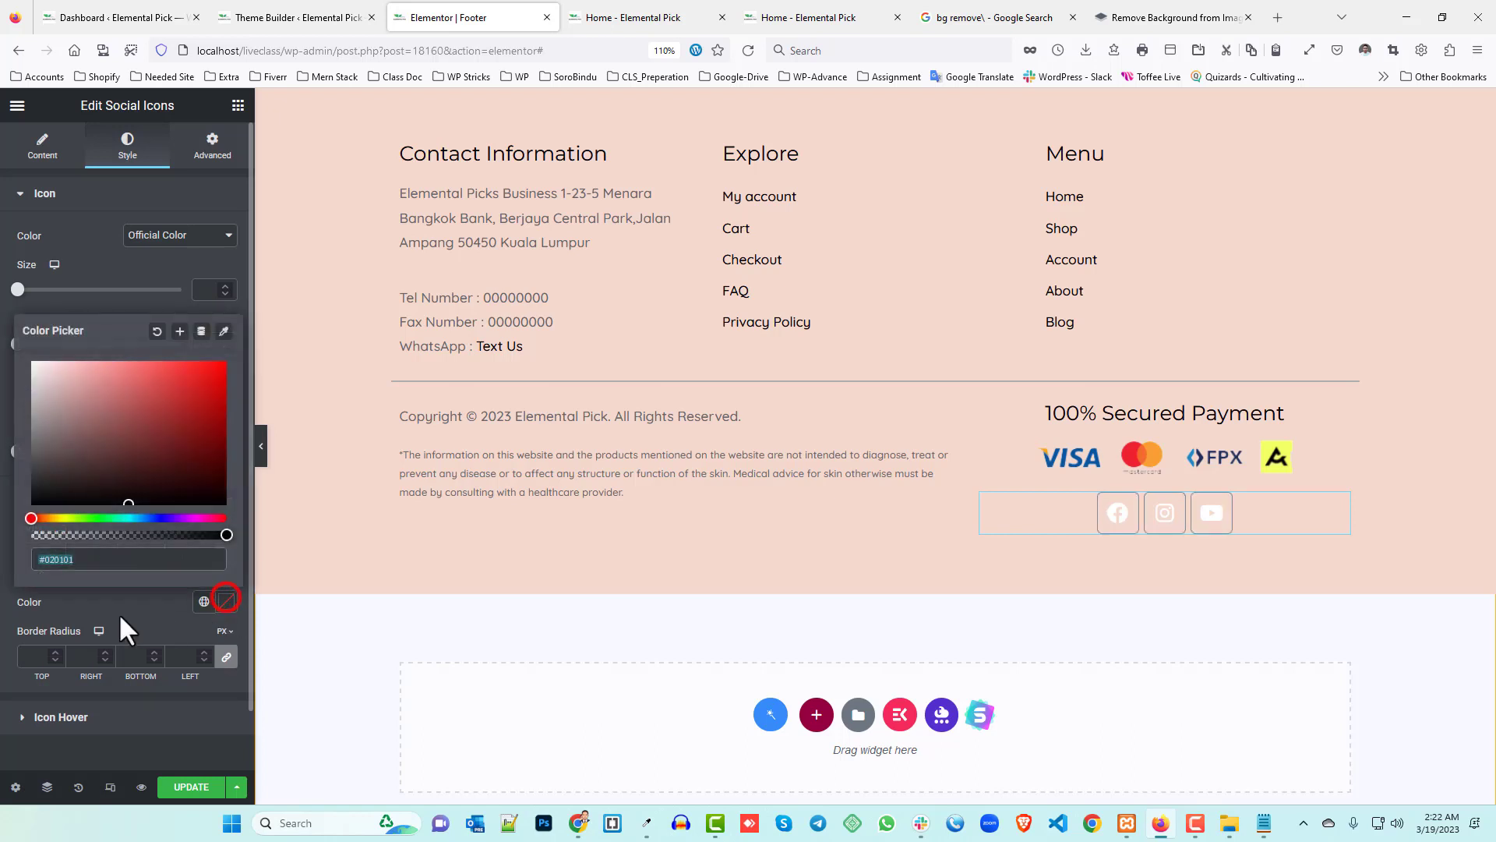
pyautogui.click(7, 351)
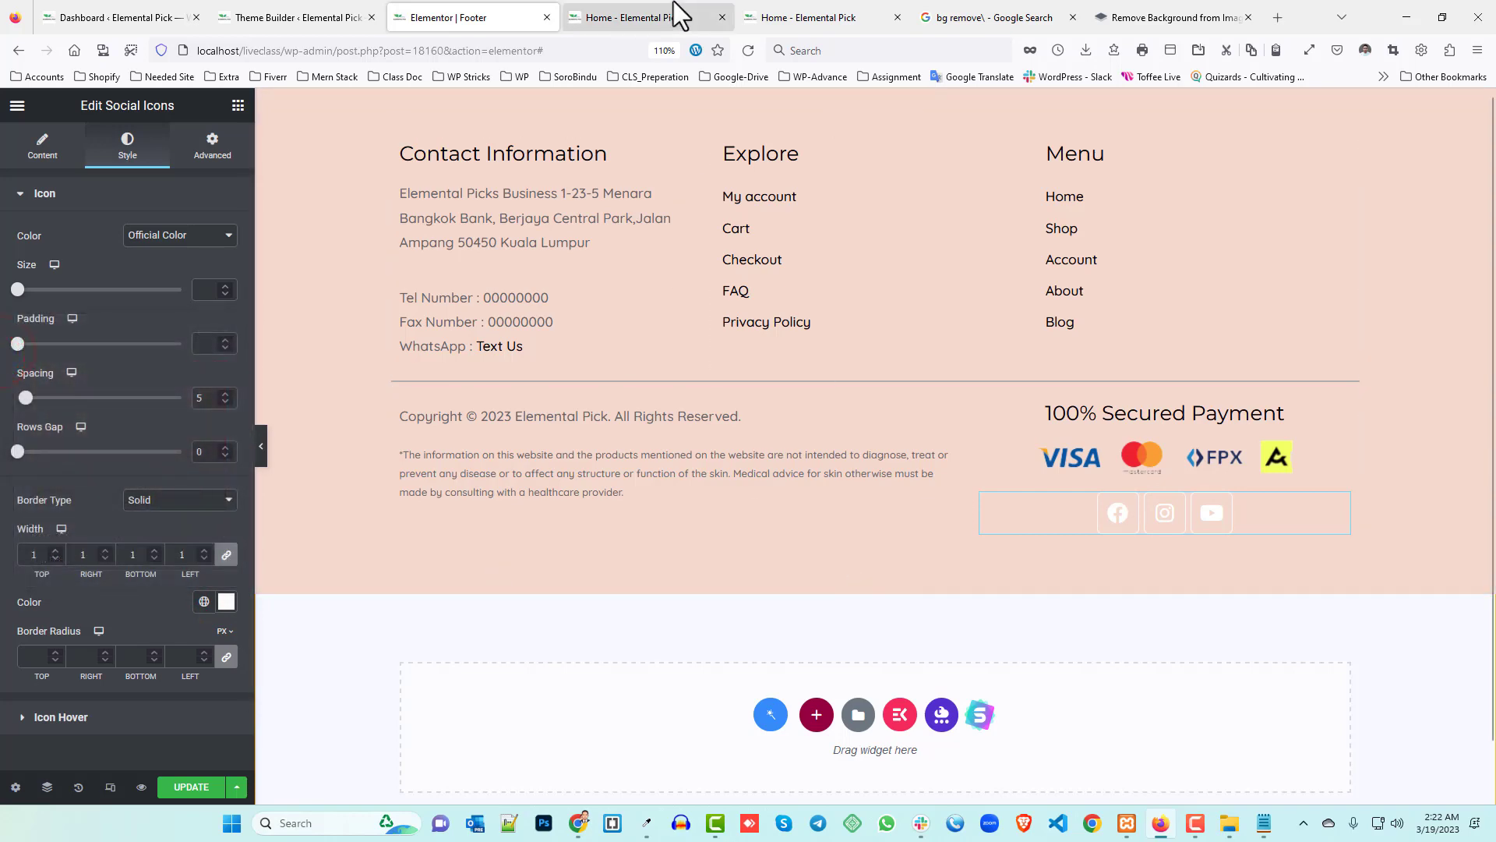
# - Check the newsite footer's icons, try a custom padding on the social icons and clear the padding value
pyautogui.click(675, 14)
pyautogui.click(467, 14)
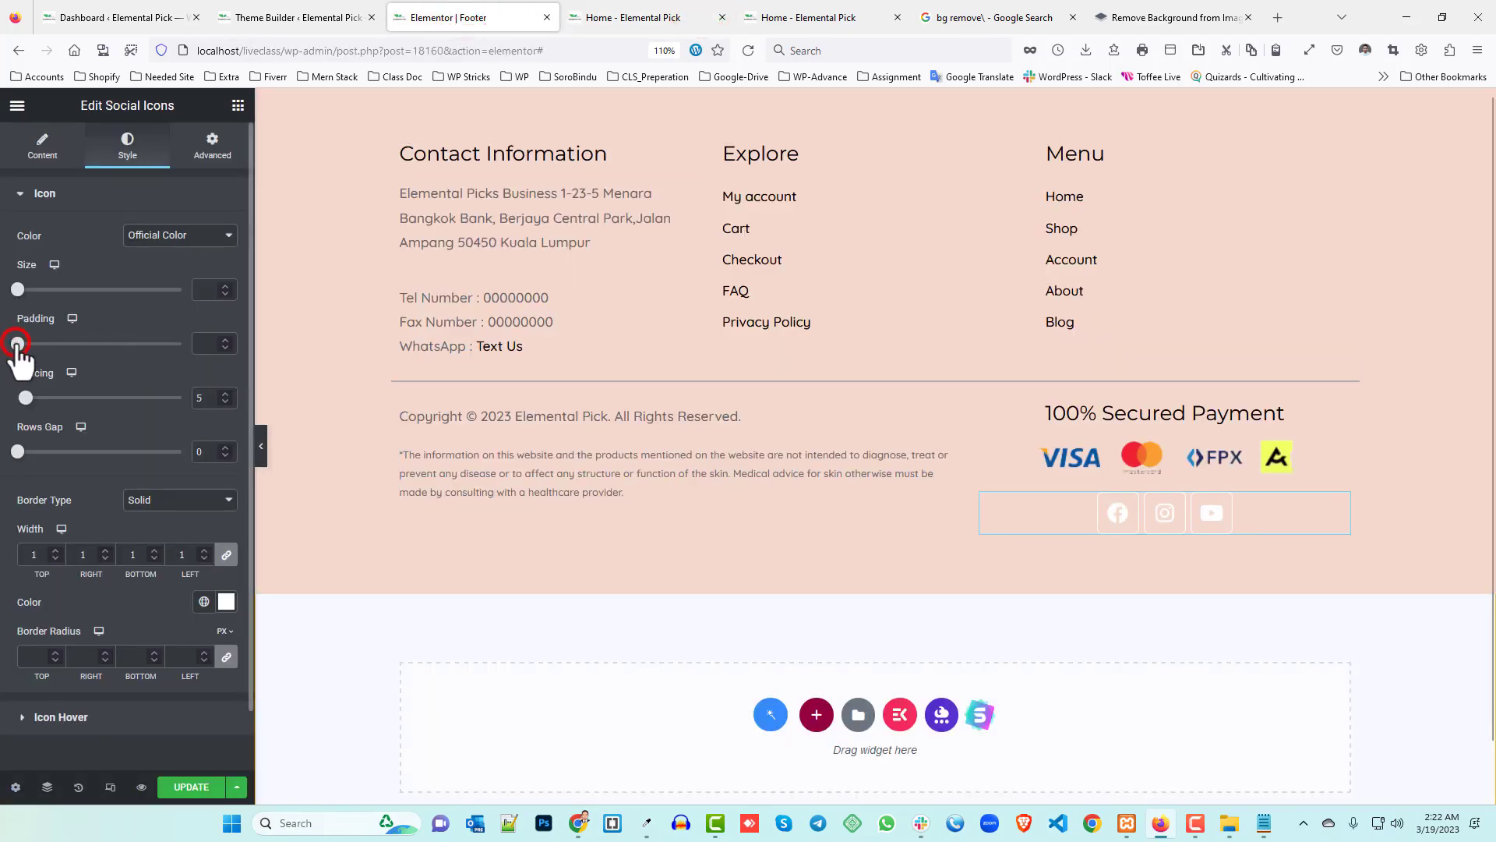
pyautogui.moveTo(17, 343)
pyautogui.mouseDown()
pyautogui.moveTo(36, 344)
pyautogui.moveTo(28, 360)
pyautogui.mouseUp()
pyautogui.press('BackSpace')
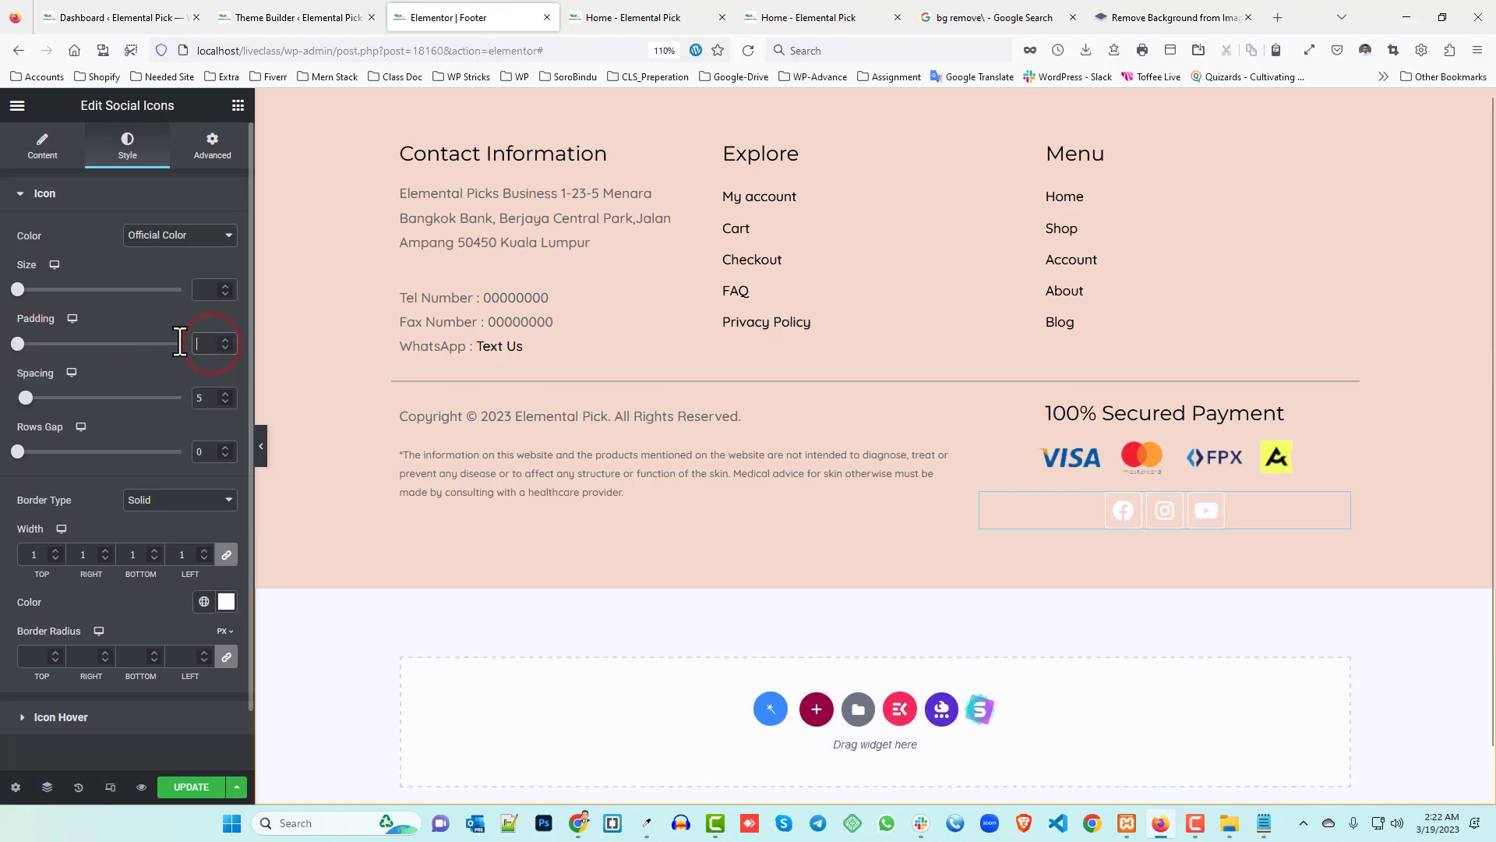
# - Set the spacing between the social icons to 12 and save the footer
pyautogui.click(16, 451)
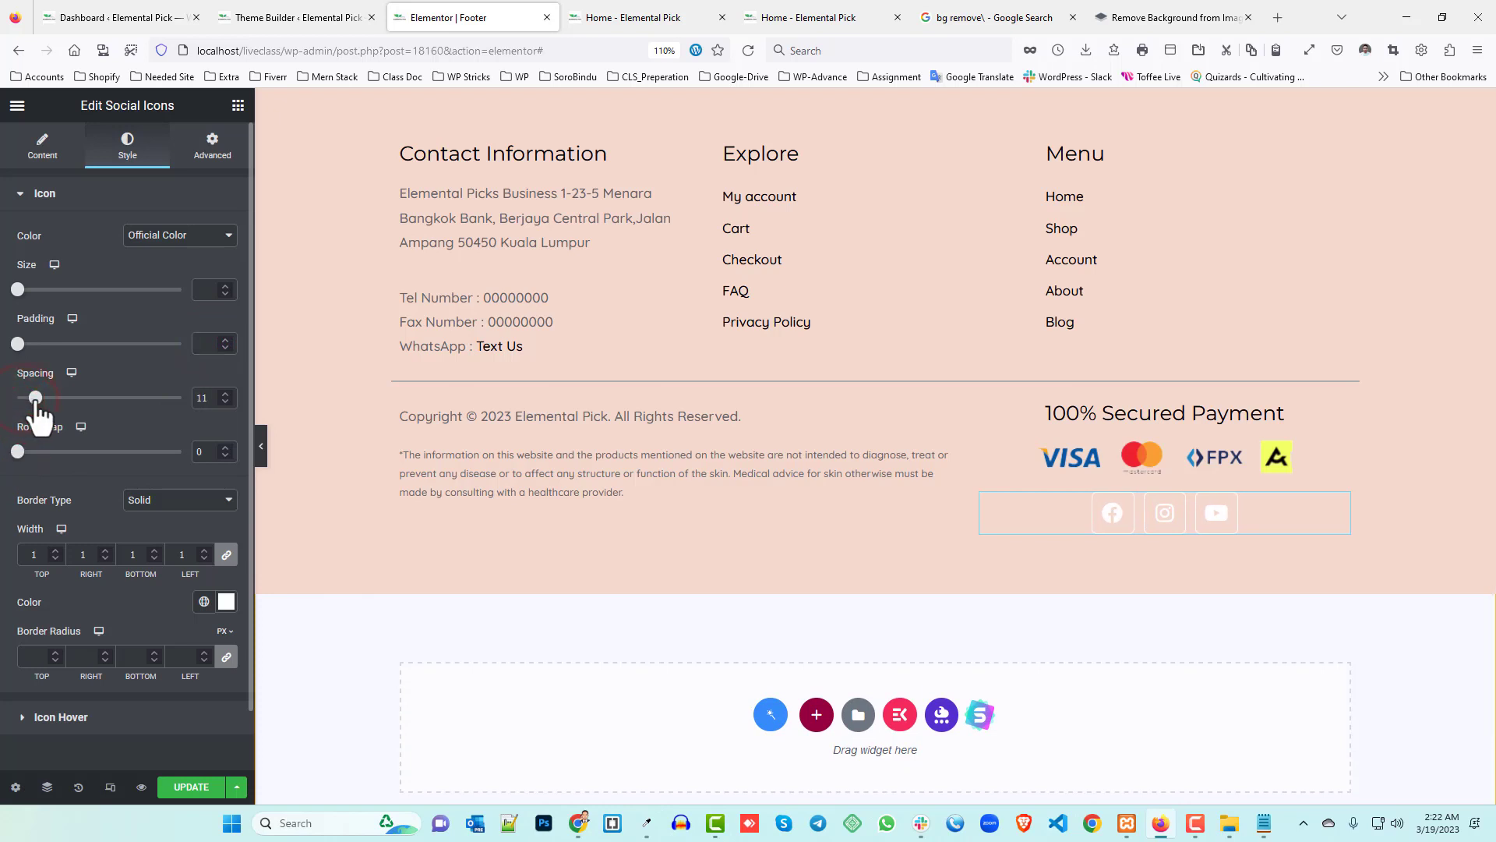
pyautogui.click(223, 402)
pyautogui.click(223, 401)
pyautogui.click(187, 785)
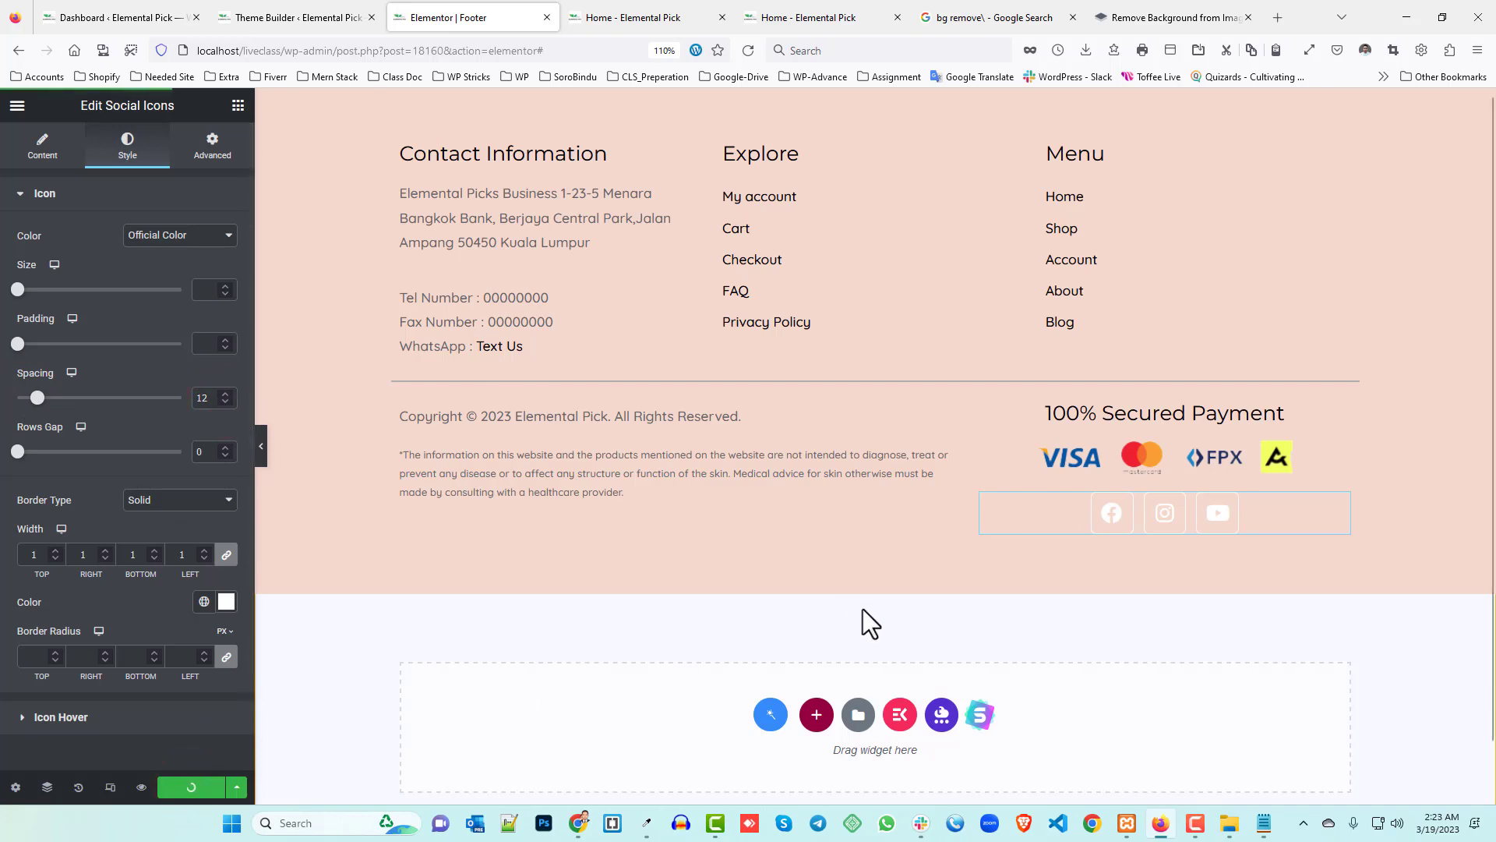
# - Check the newsite footer, set the footer section's padding to 30 px top and 40 px bottom, and save the footer
pyautogui.click(631, 11)
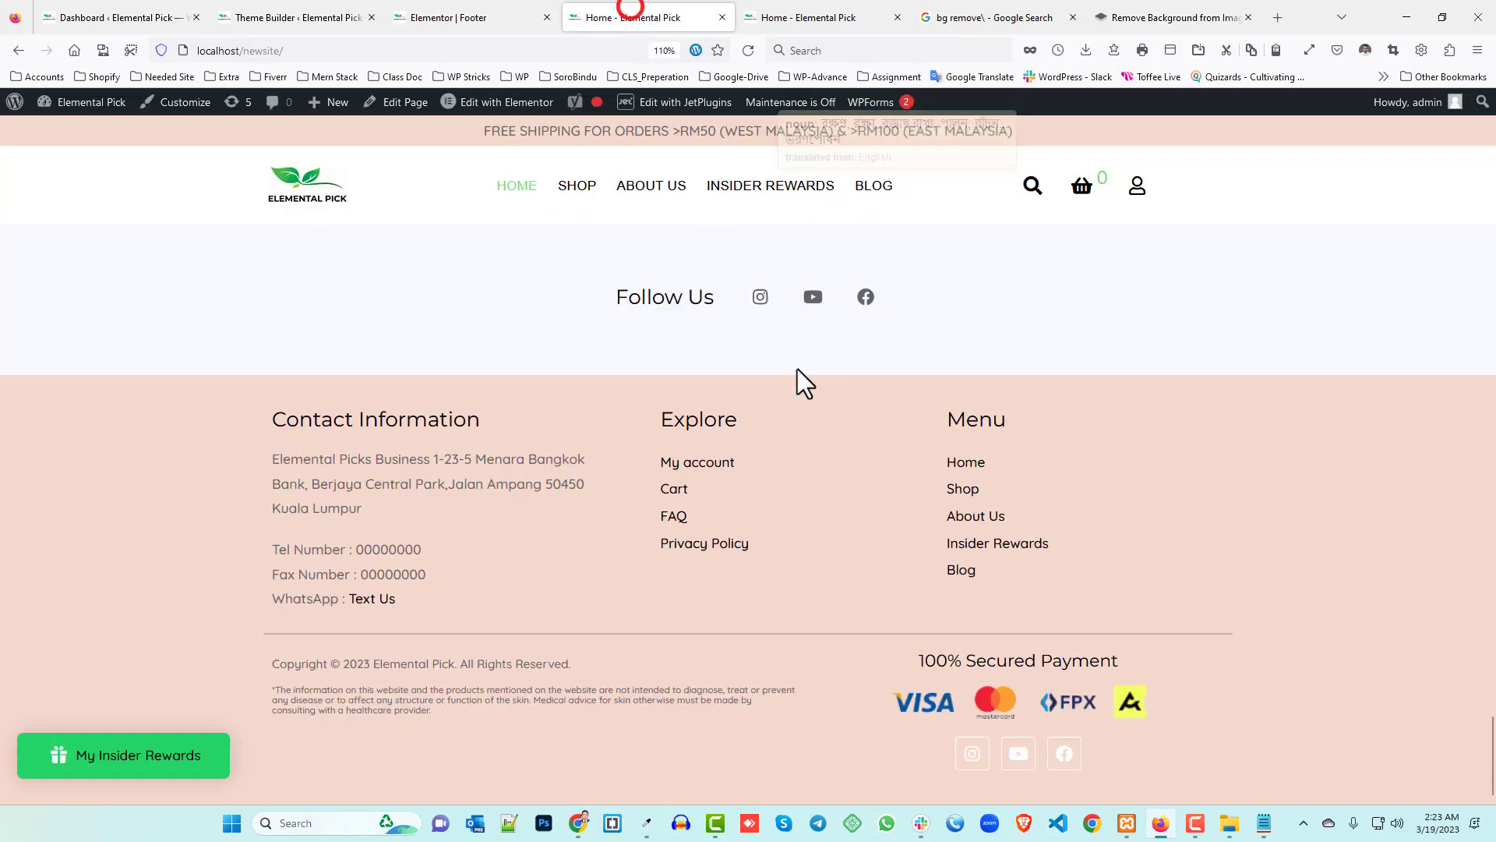
pyautogui.click(505, 10)
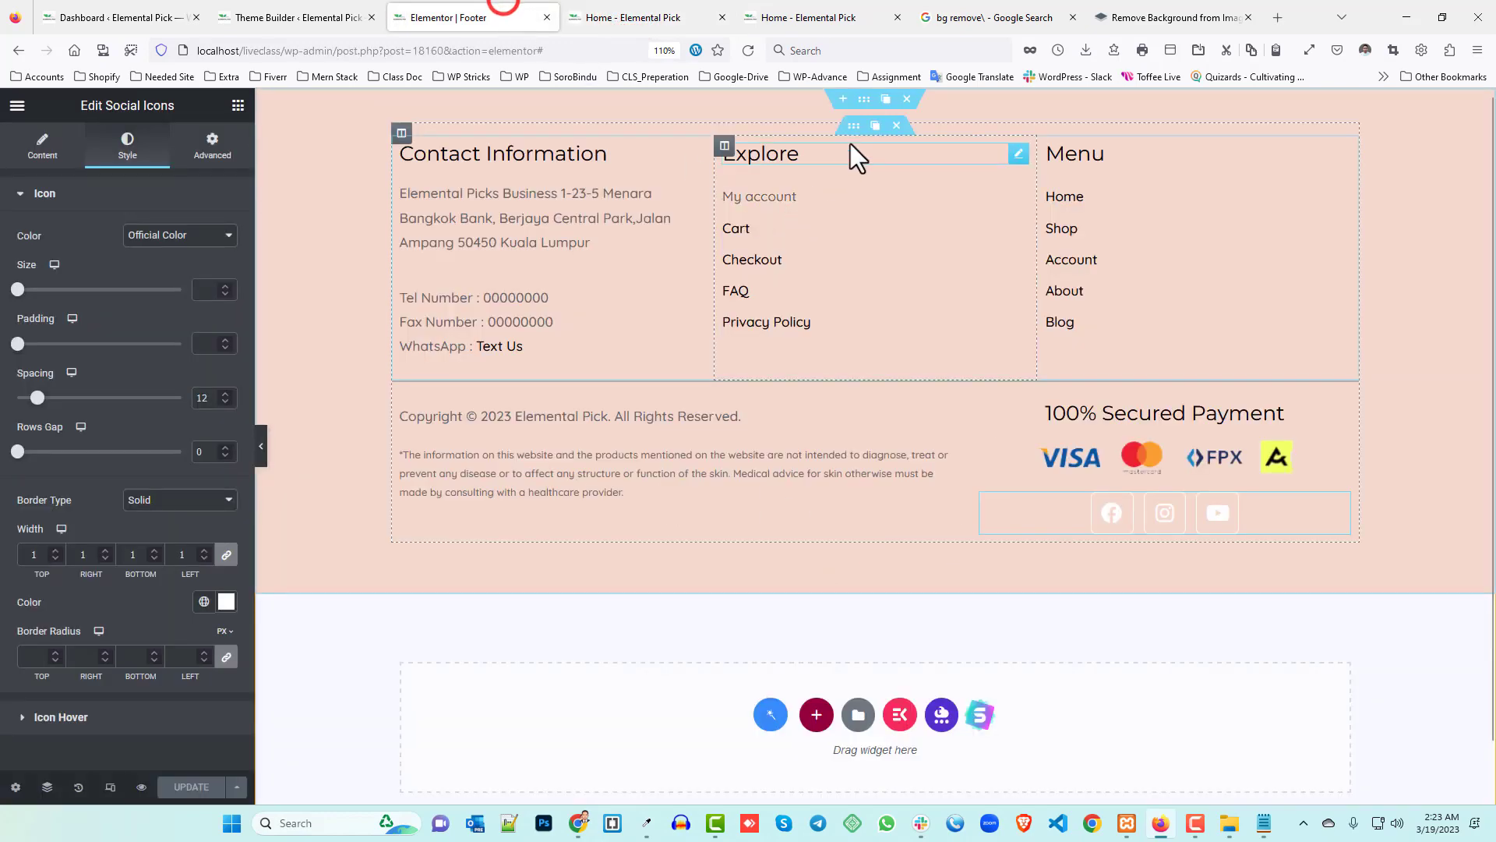
pyautogui.click(867, 99)
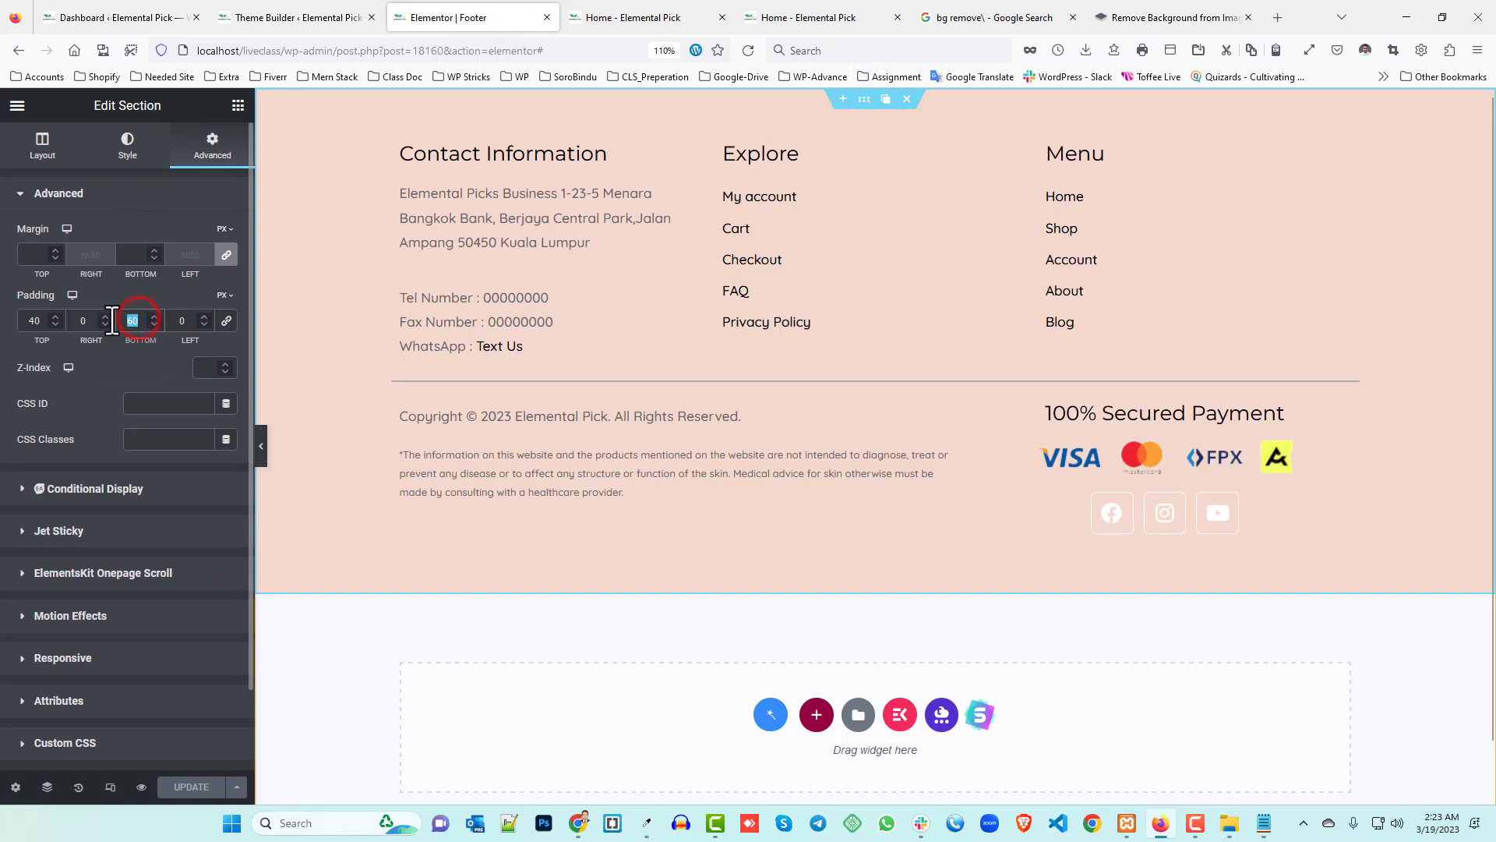
pyautogui.write('40')
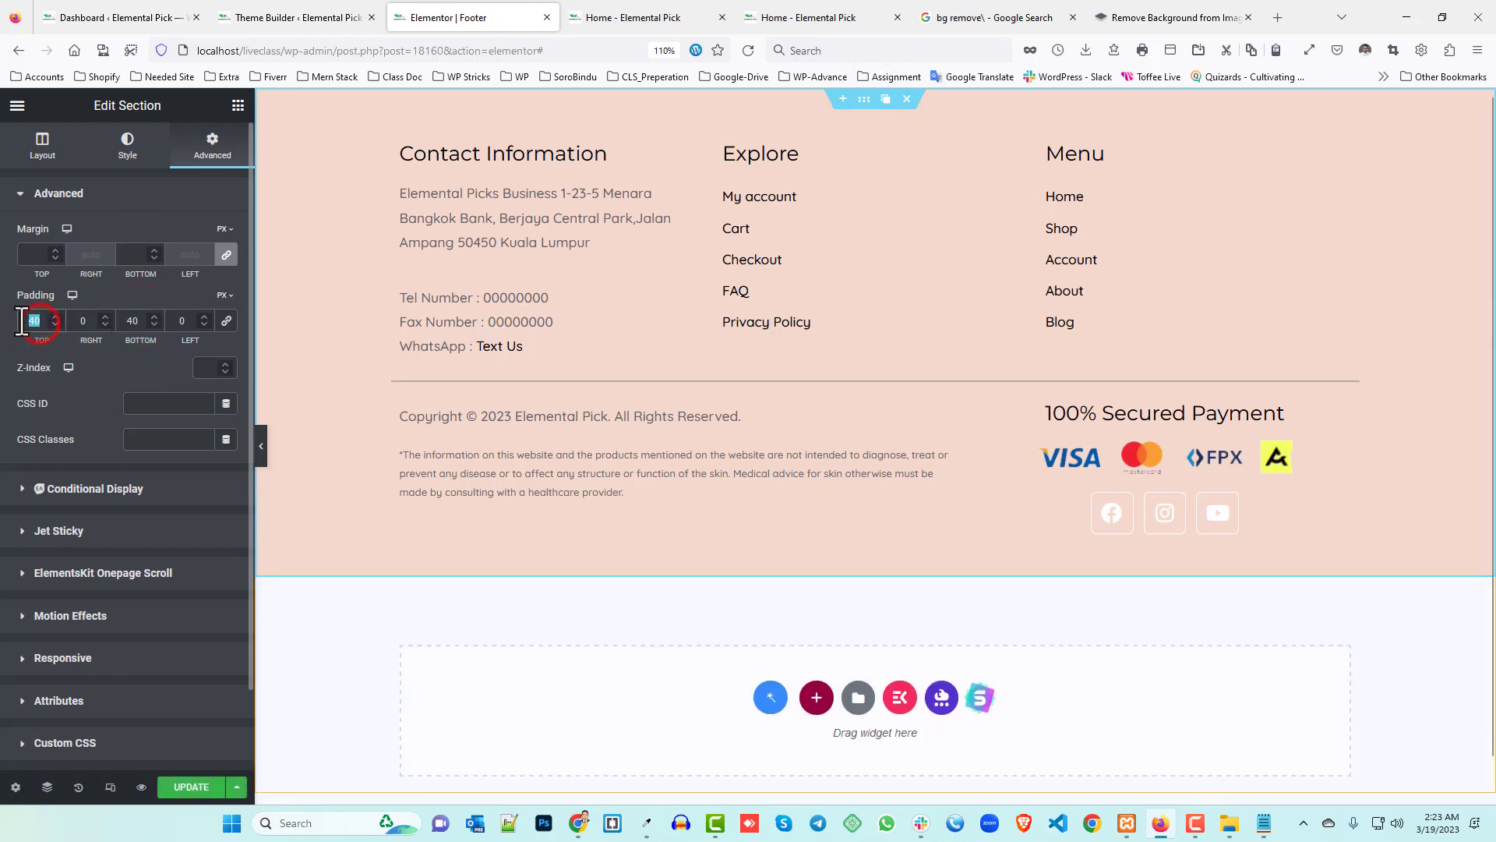
pyautogui.write('30')
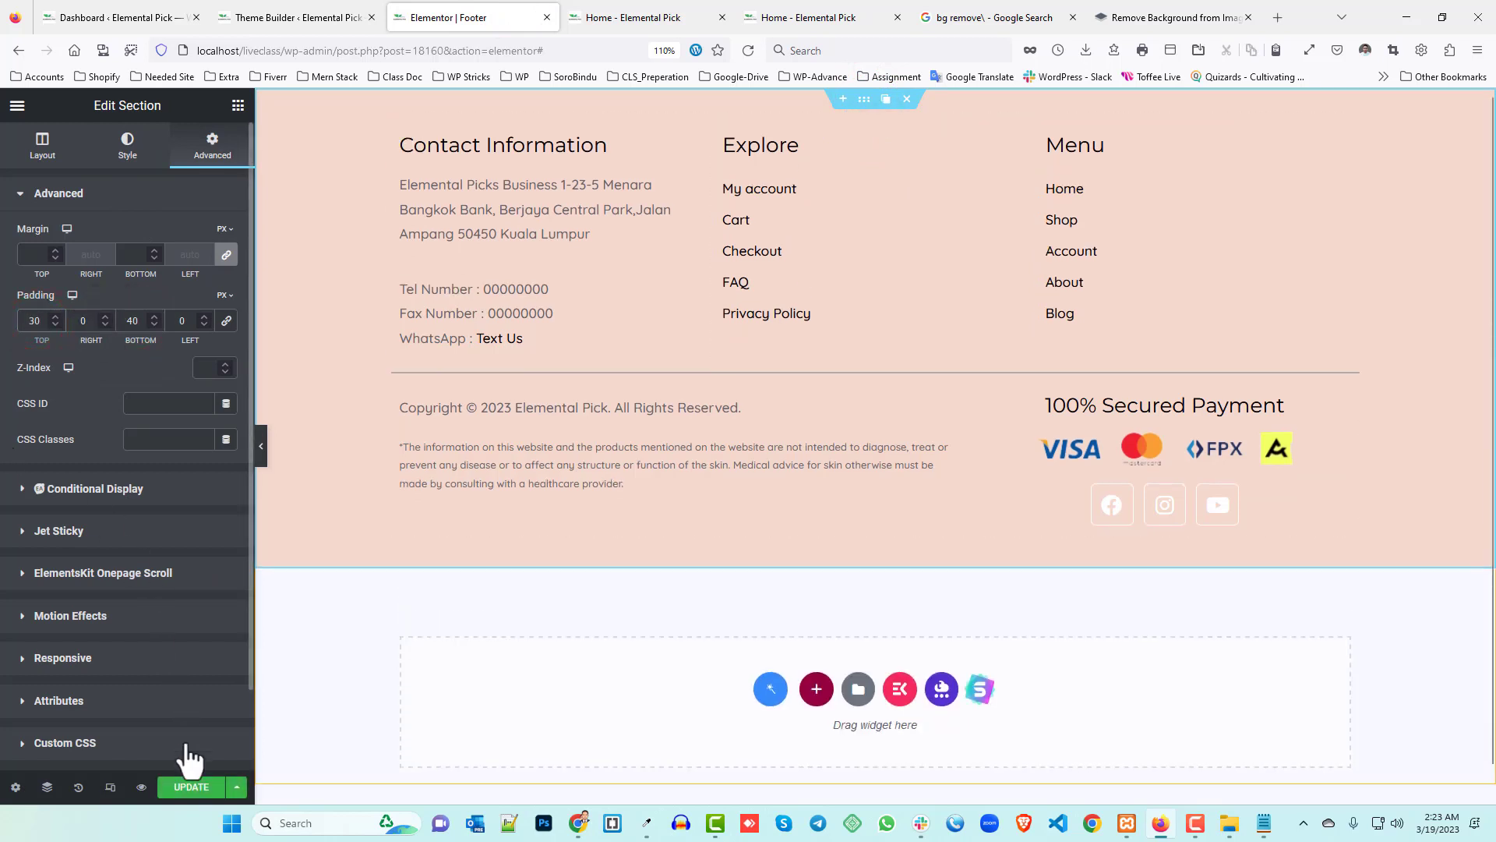
pyautogui.click(185, 787)
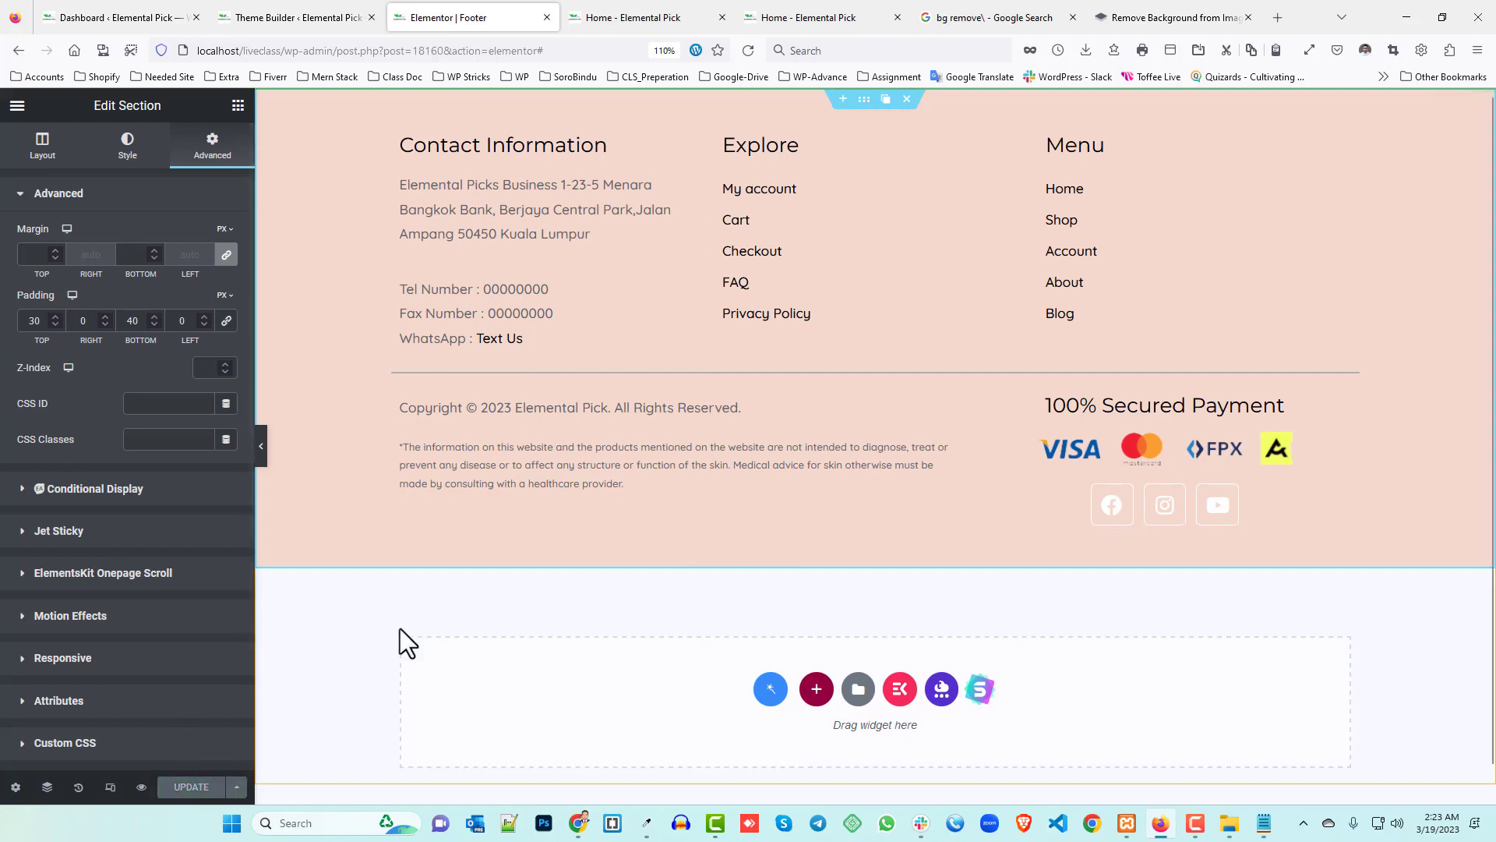
# - Reload the liveclass home page and compare its footer with the newsite footer
pyautogui.click(807, 16)
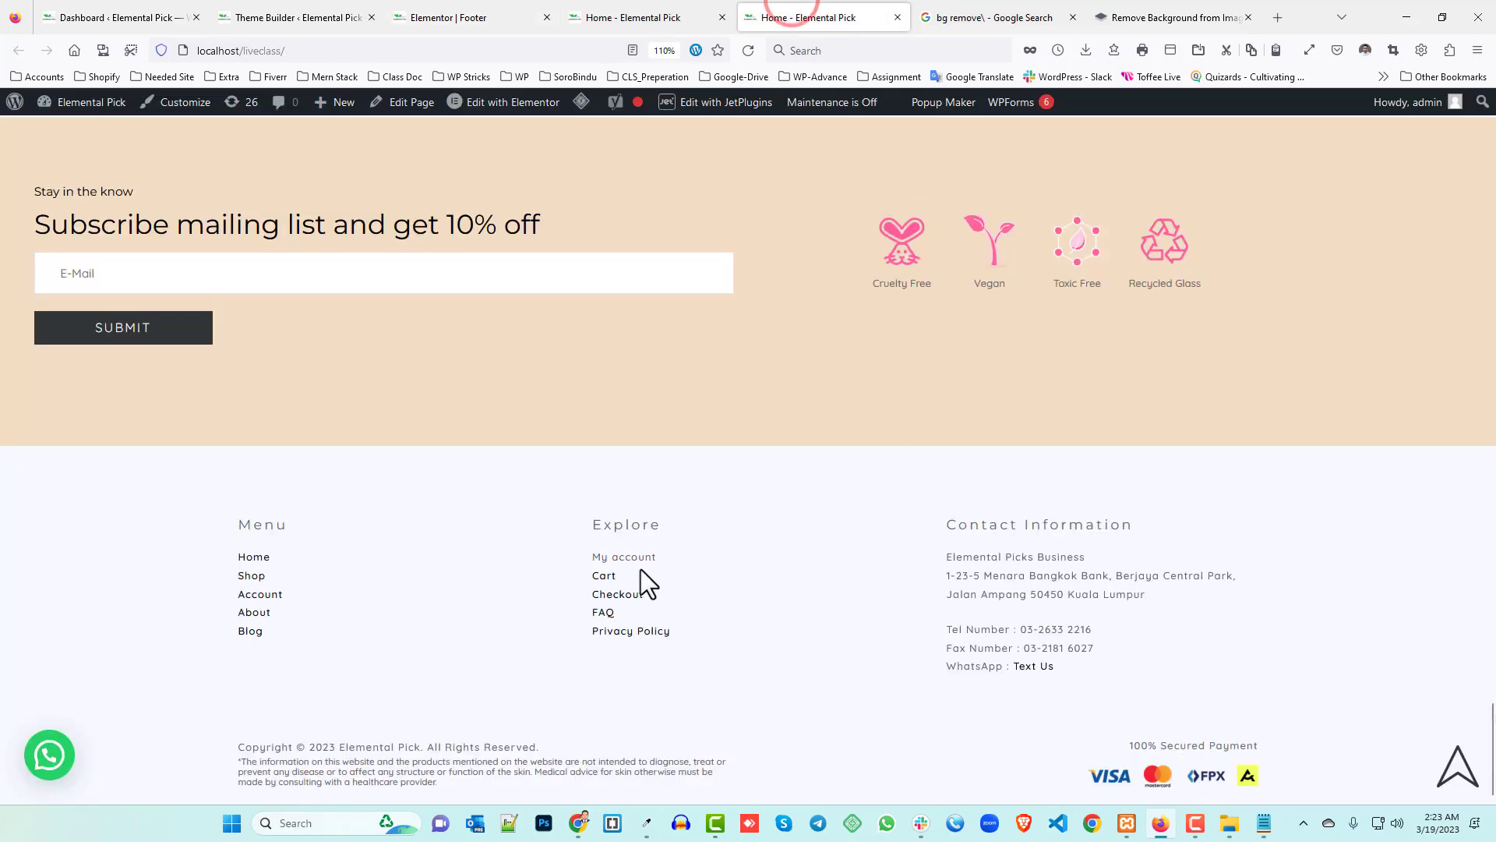
pyautogui.click(747, 50)
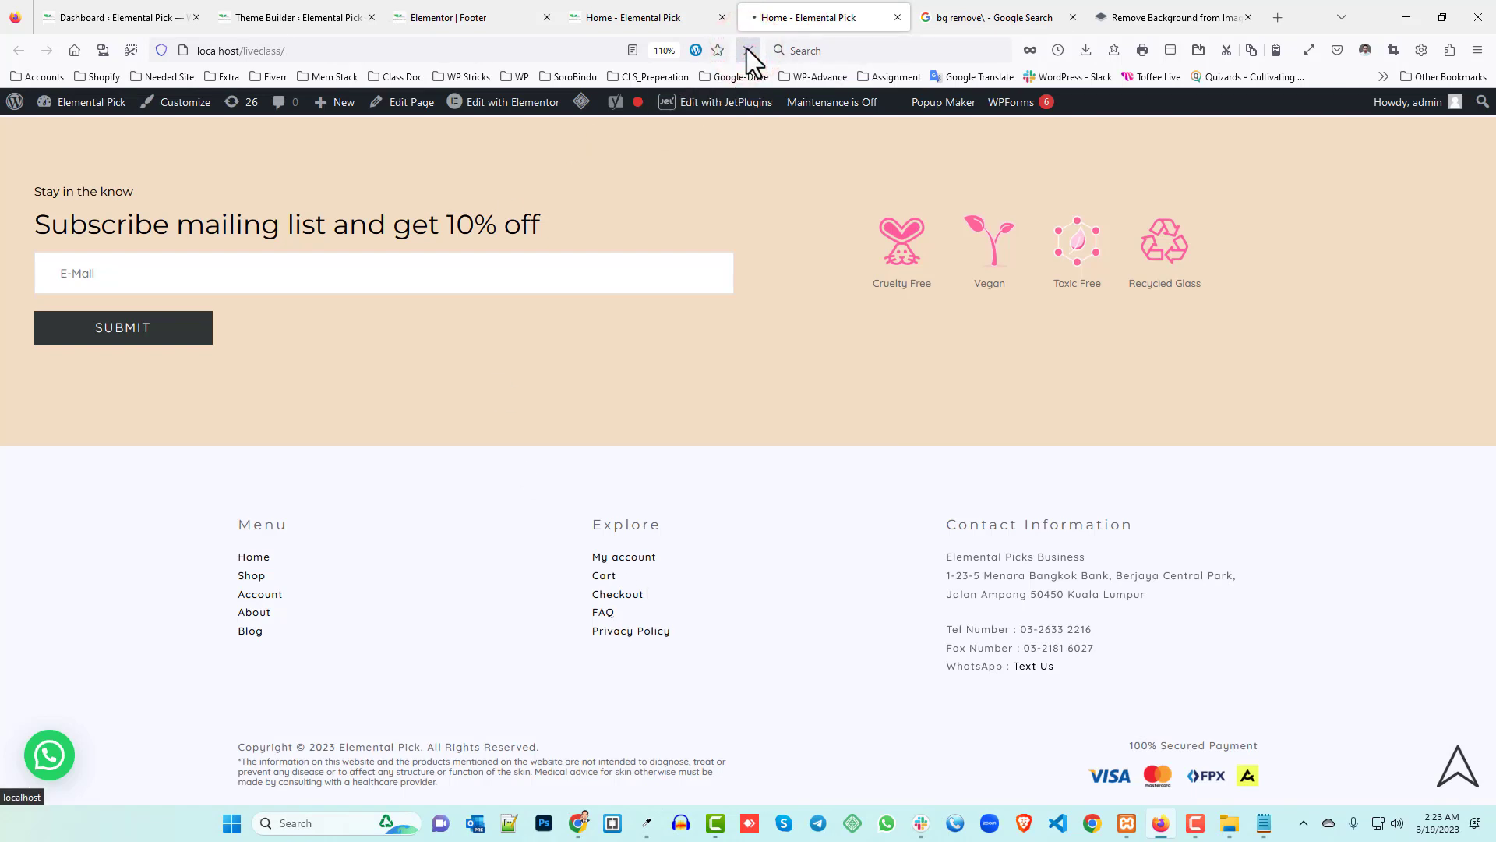
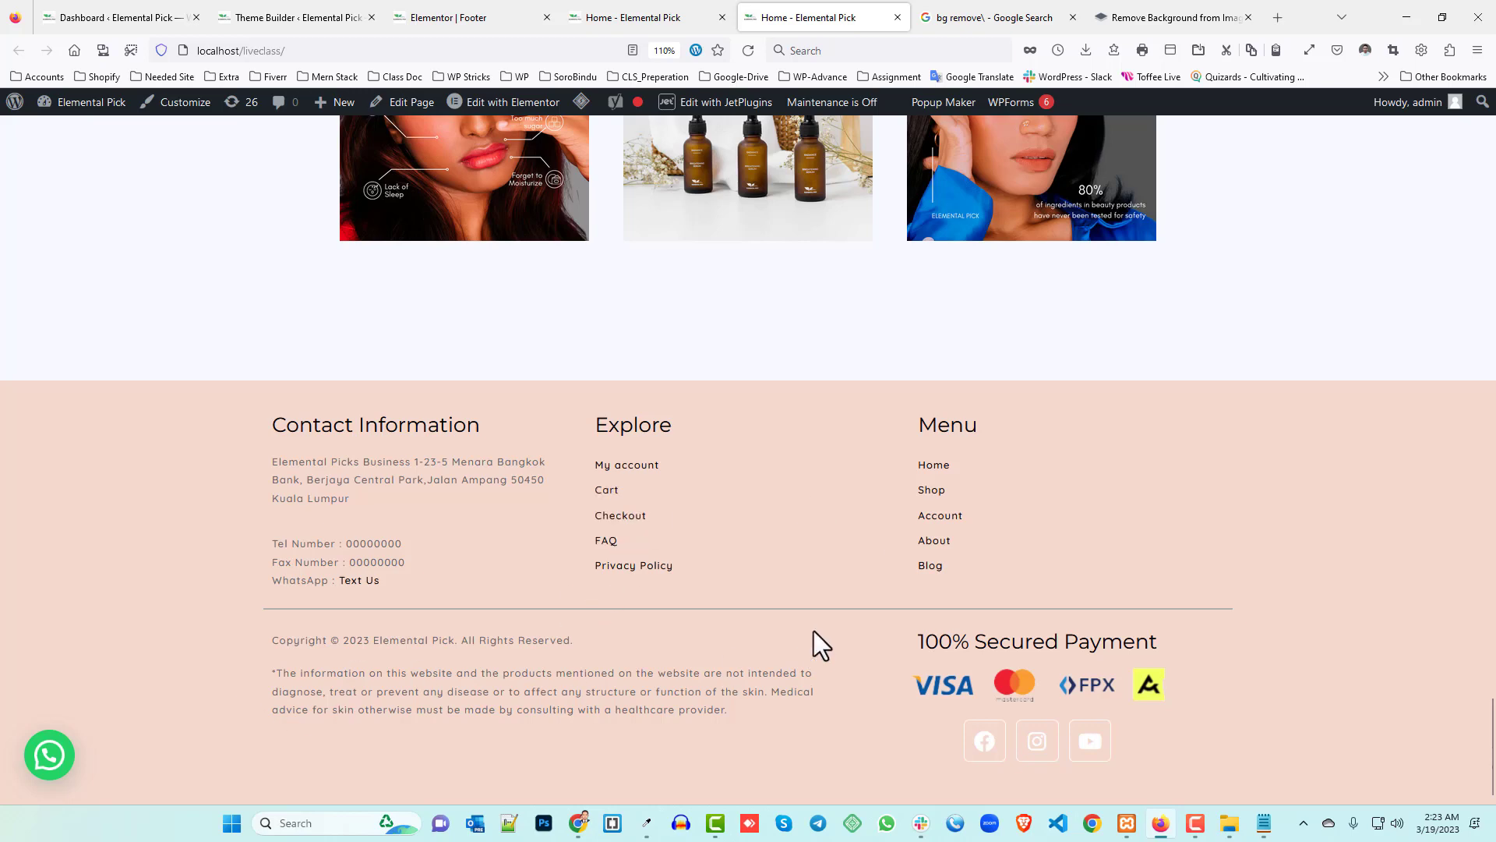
pyautogui.scroll(2, 477, 578)
pyautogui.scroll(-2, 631, 545)
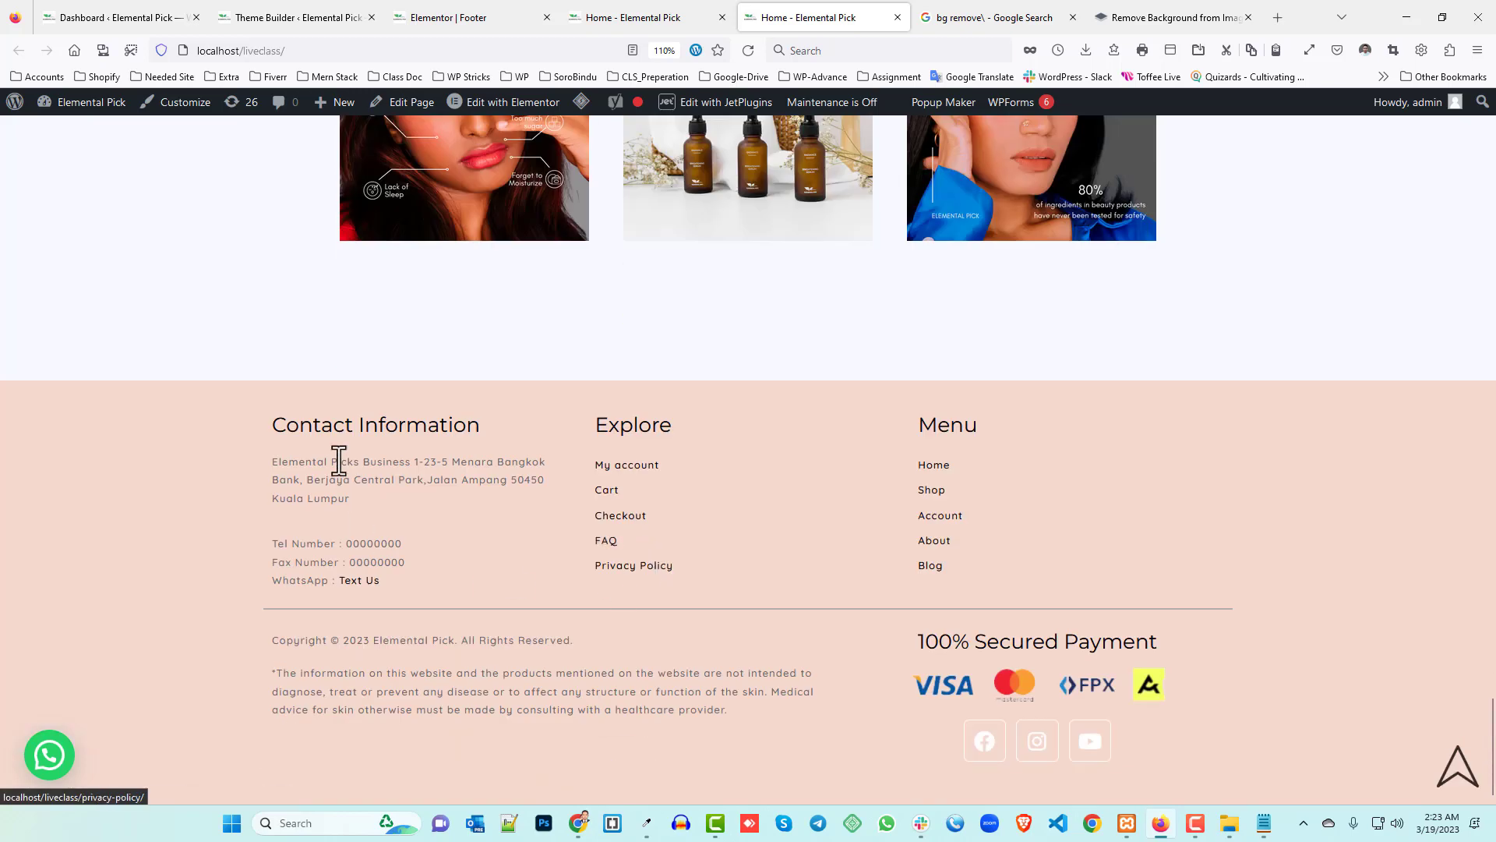
pyautogui.click(628, 14)
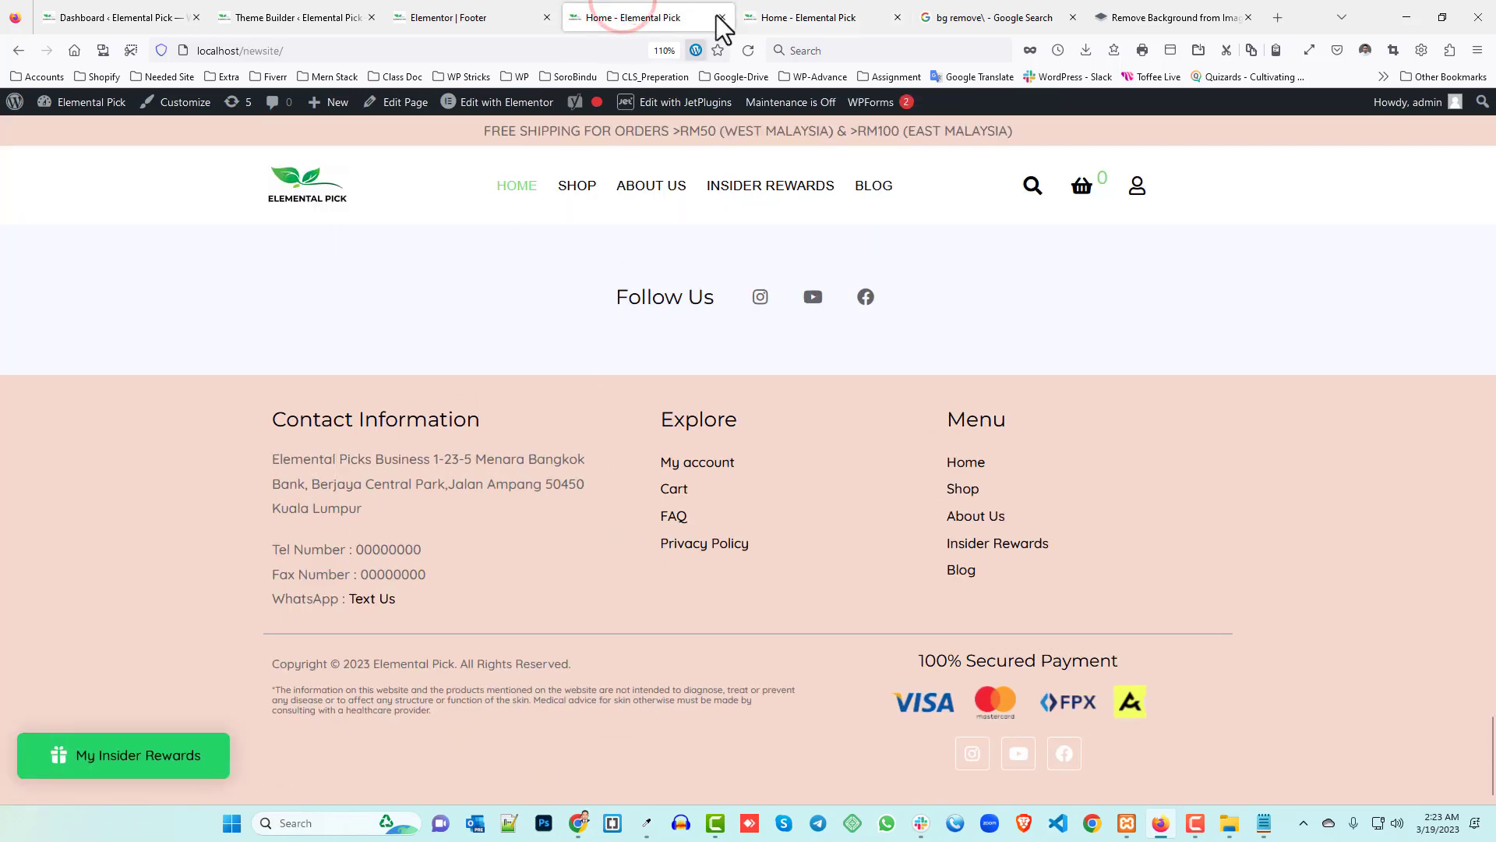
pyautogui.click(810, 16)
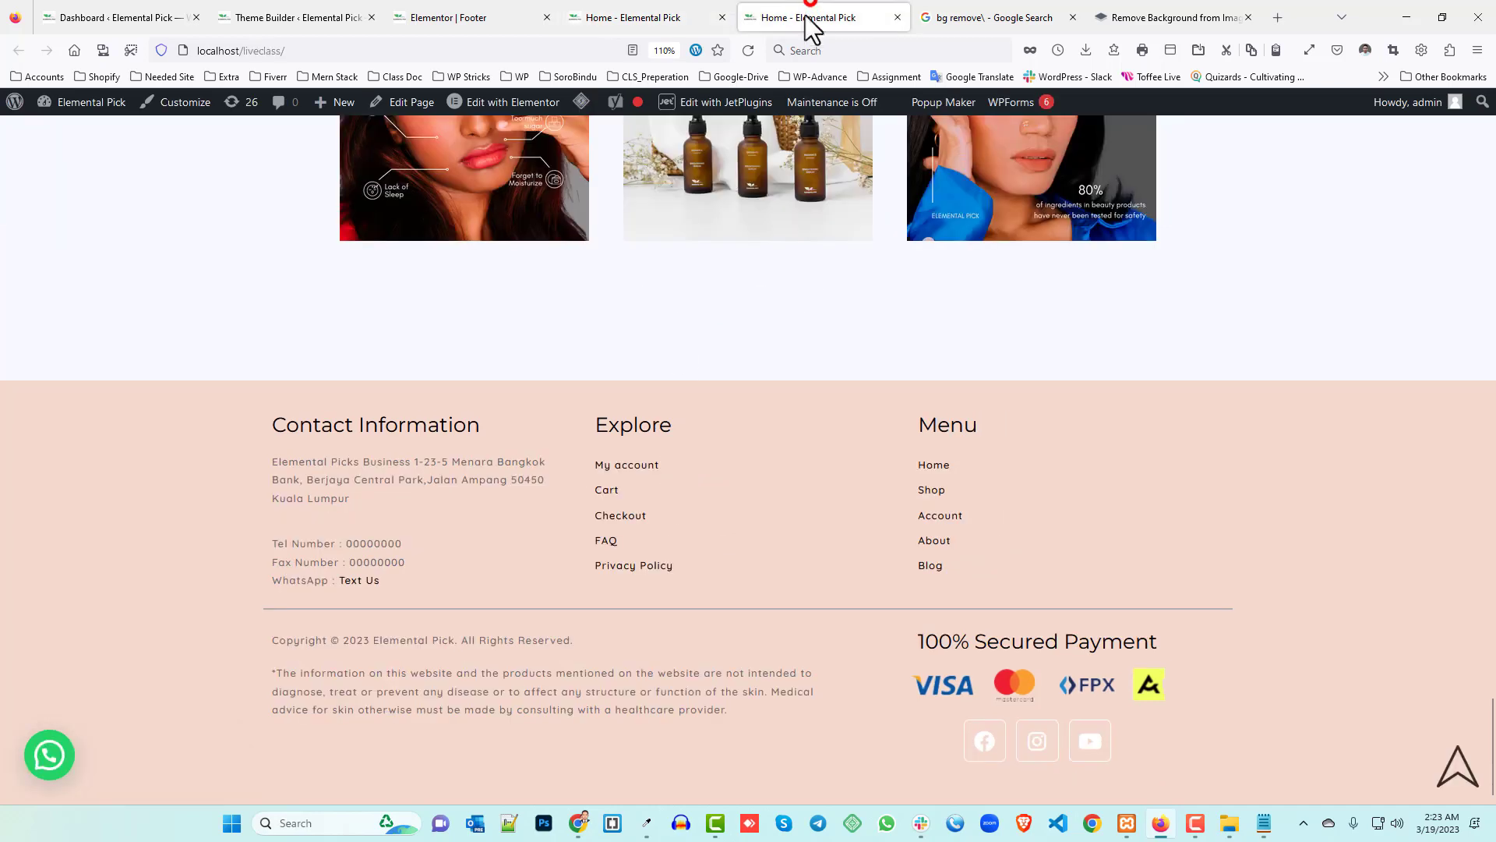
# - Inspect the address text under Contact Information in the newsite footer and examine its CSS rules
pyautogui.click(614, 21)
pyautogui.rightClick(351, 462)
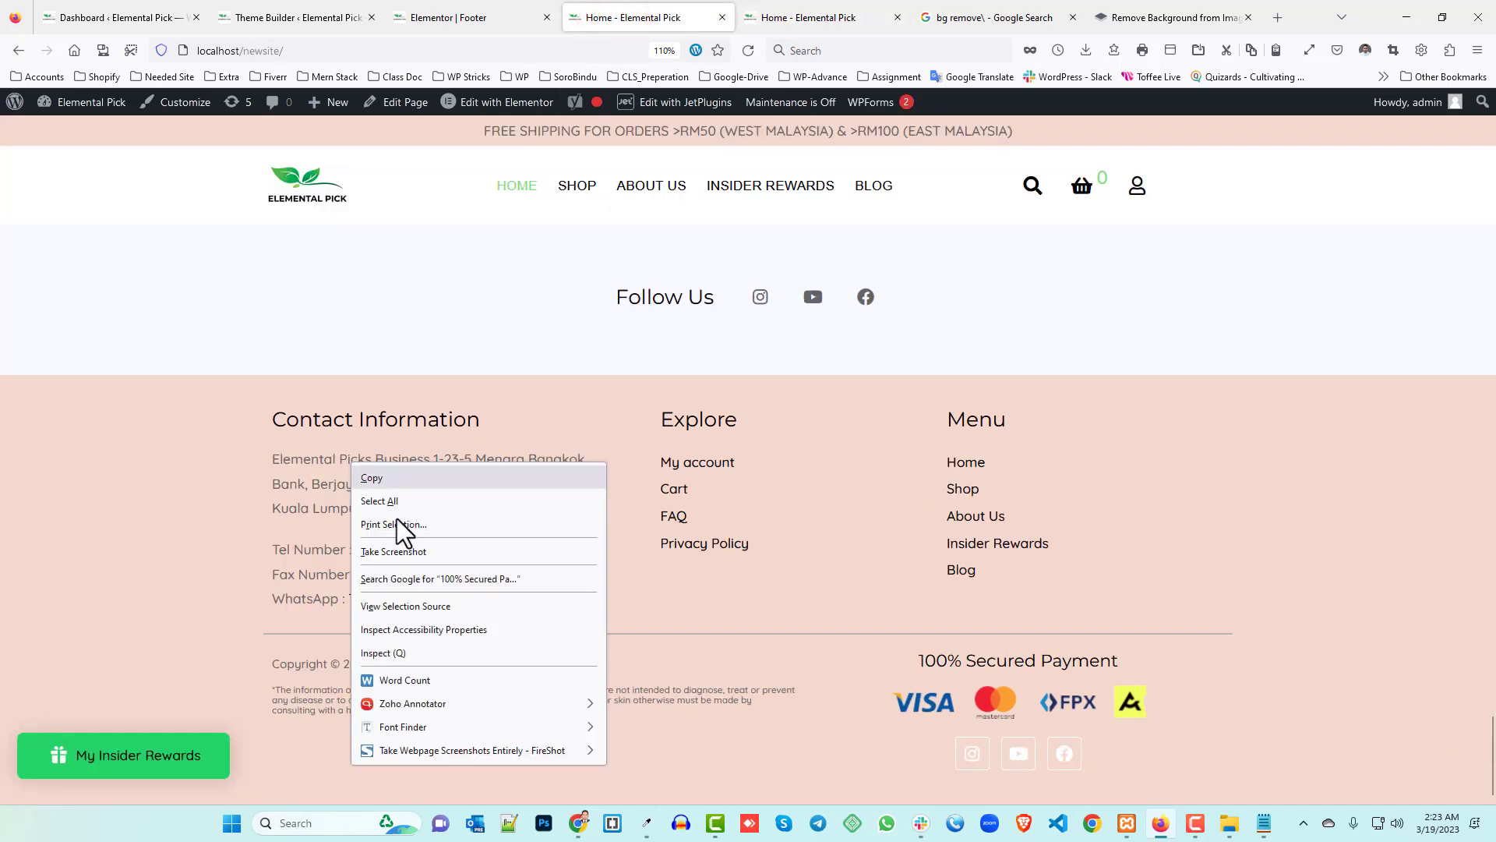
pyautogui.click(388, 655)
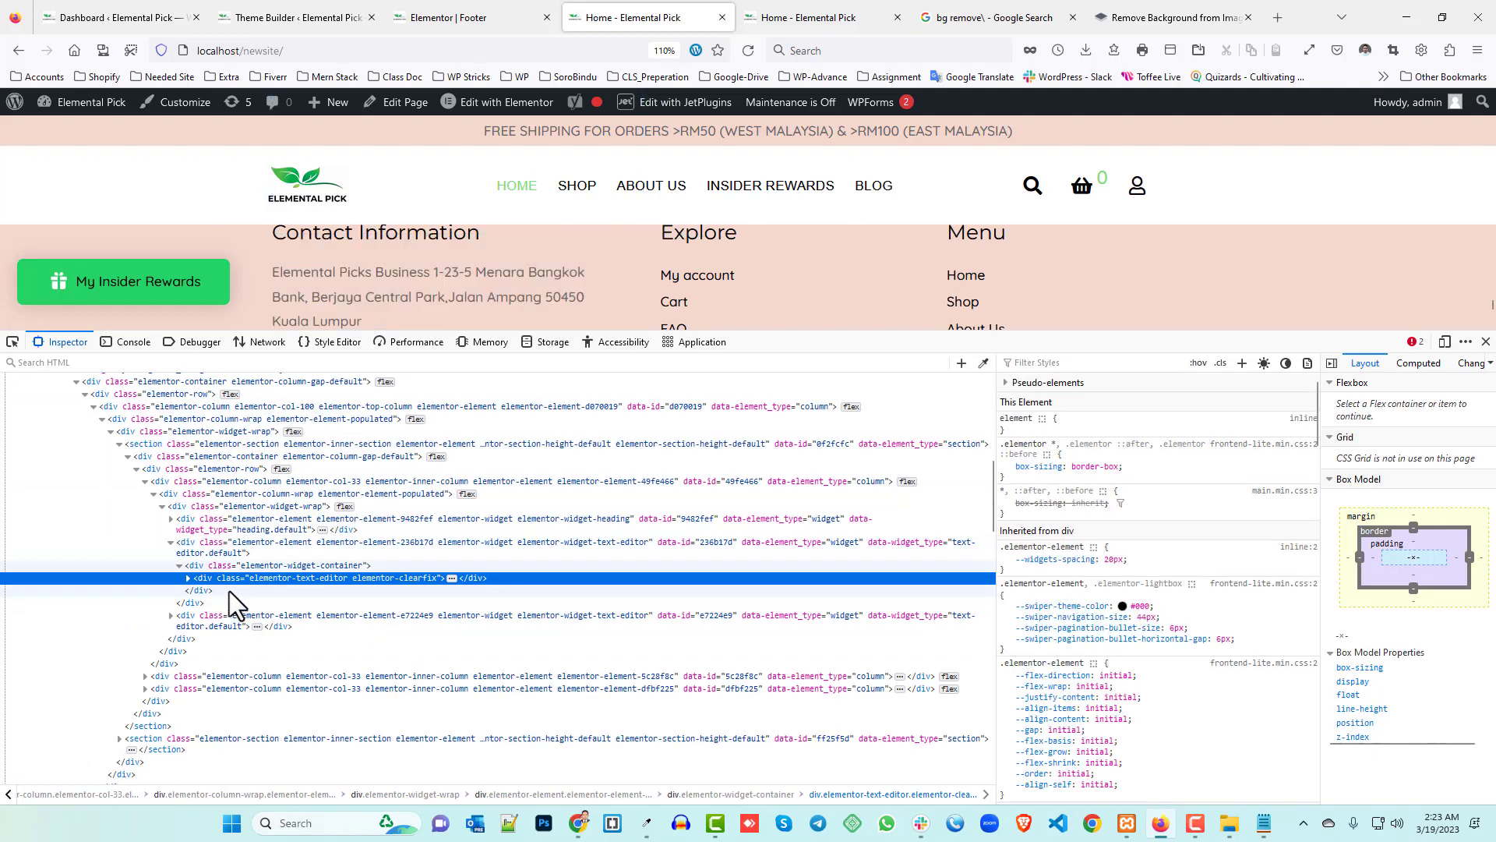
pyautogui.click(452, 577)
pyautogui.click(315, 581)
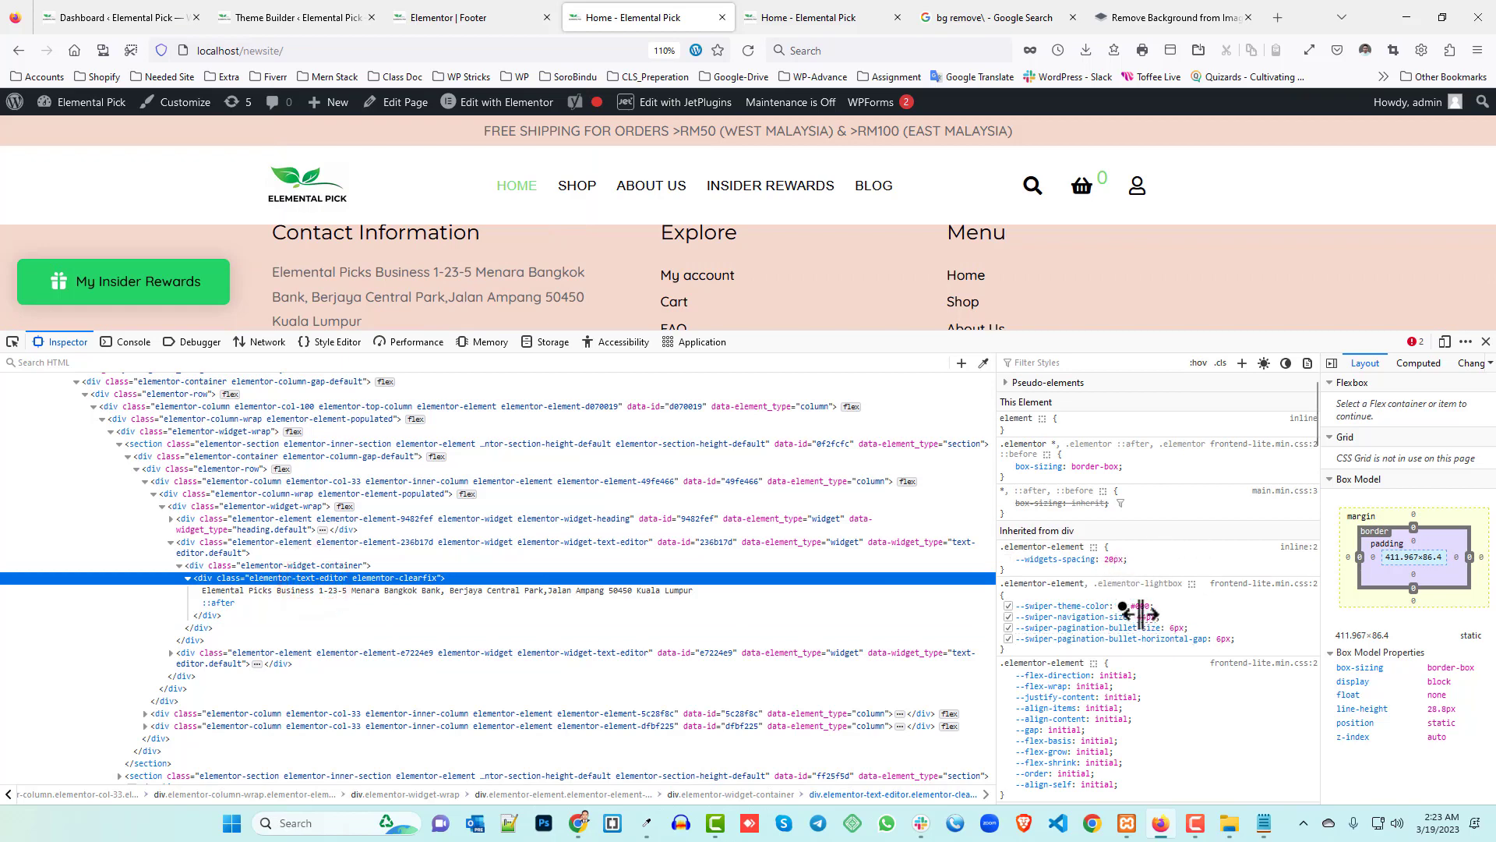
pyautogui.scroll(-5, 1141, 613)
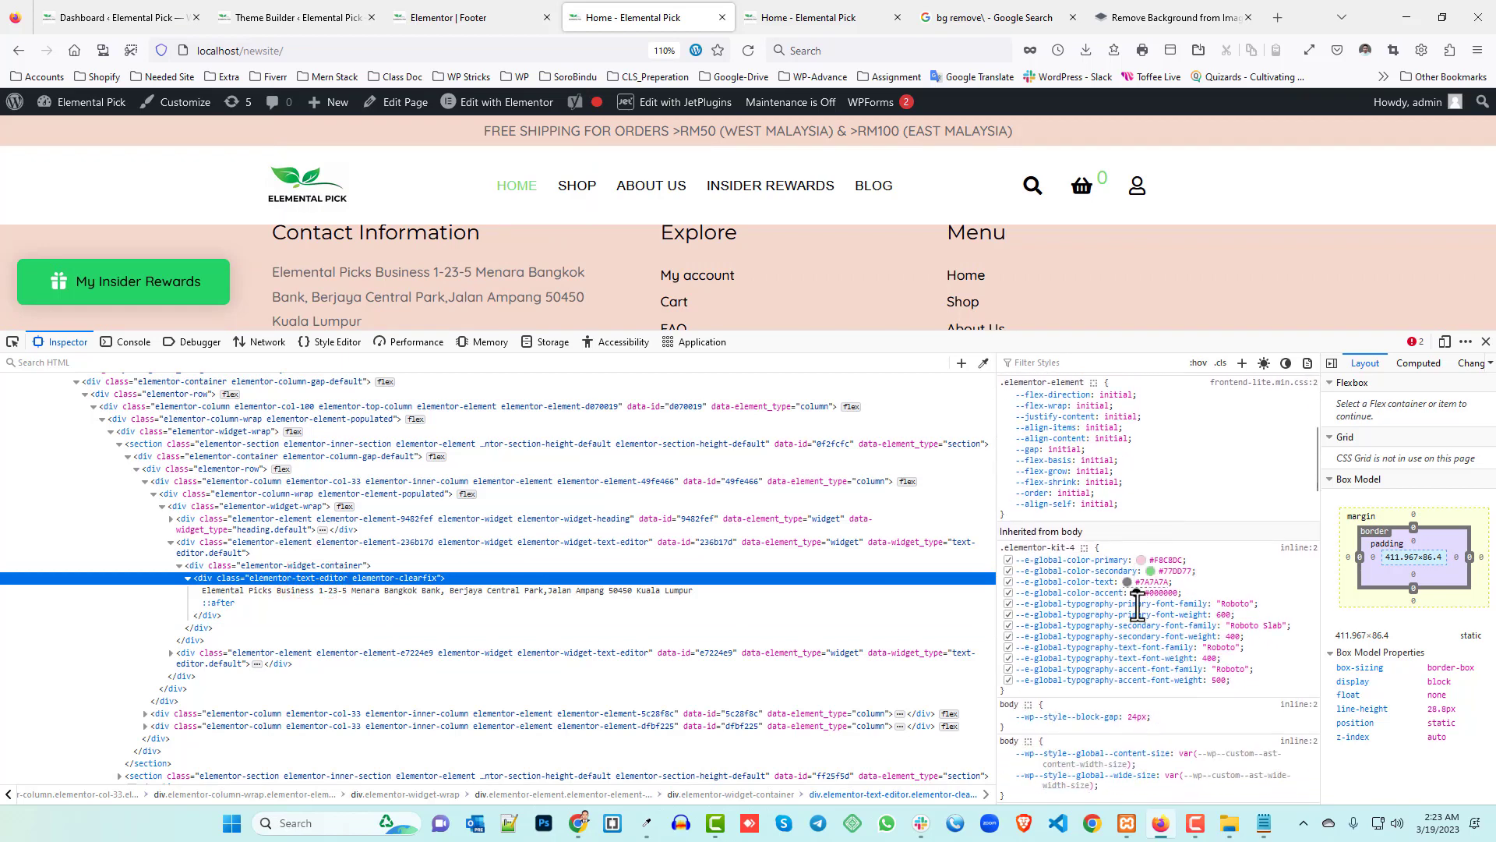
pyautogui.scroll(-5, 1137, 605)
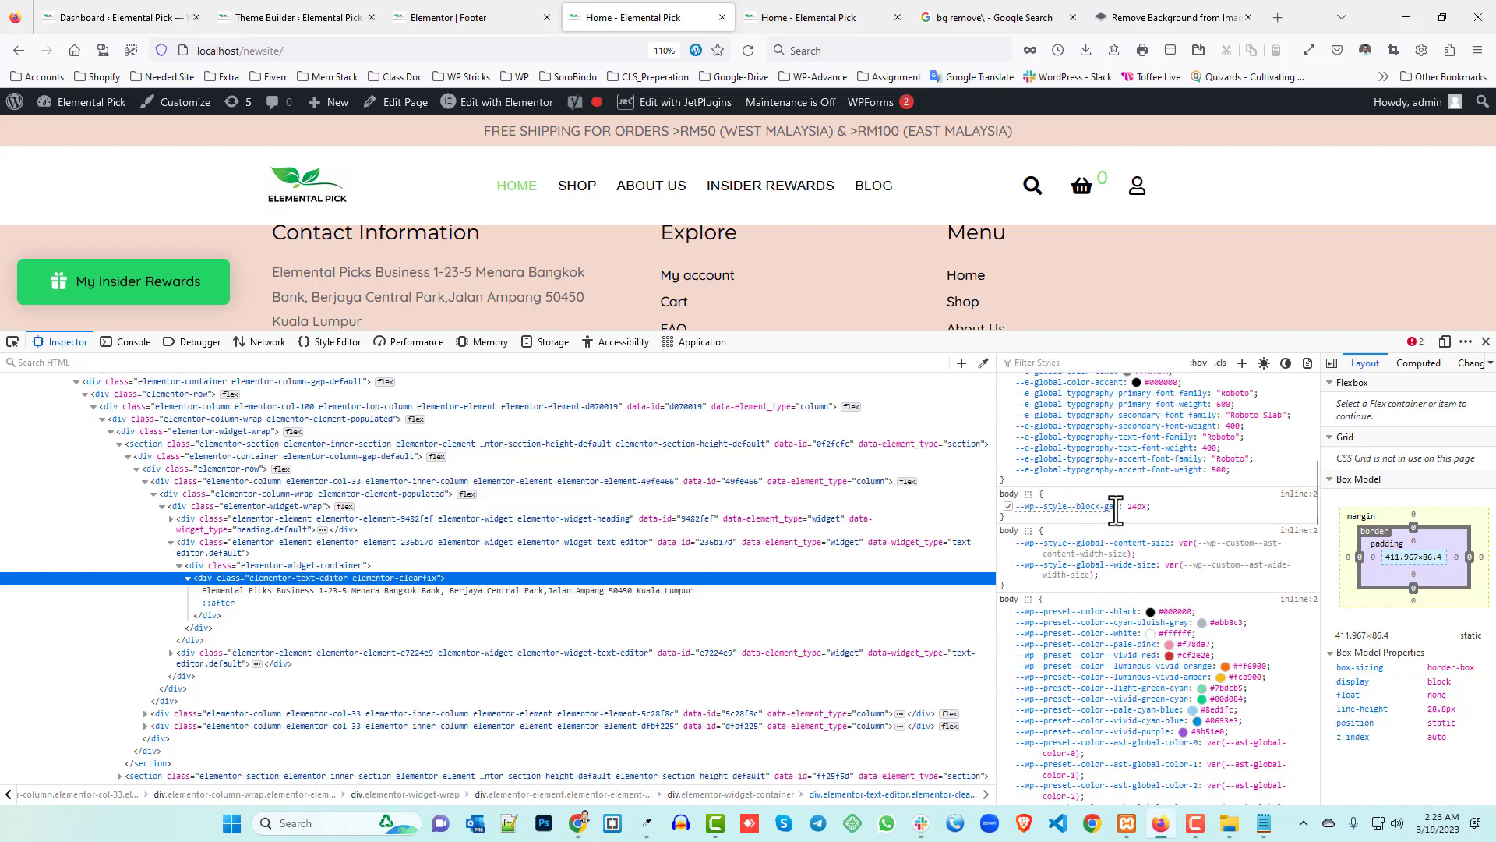
pyautogui.scroll(15, 1116, 511)
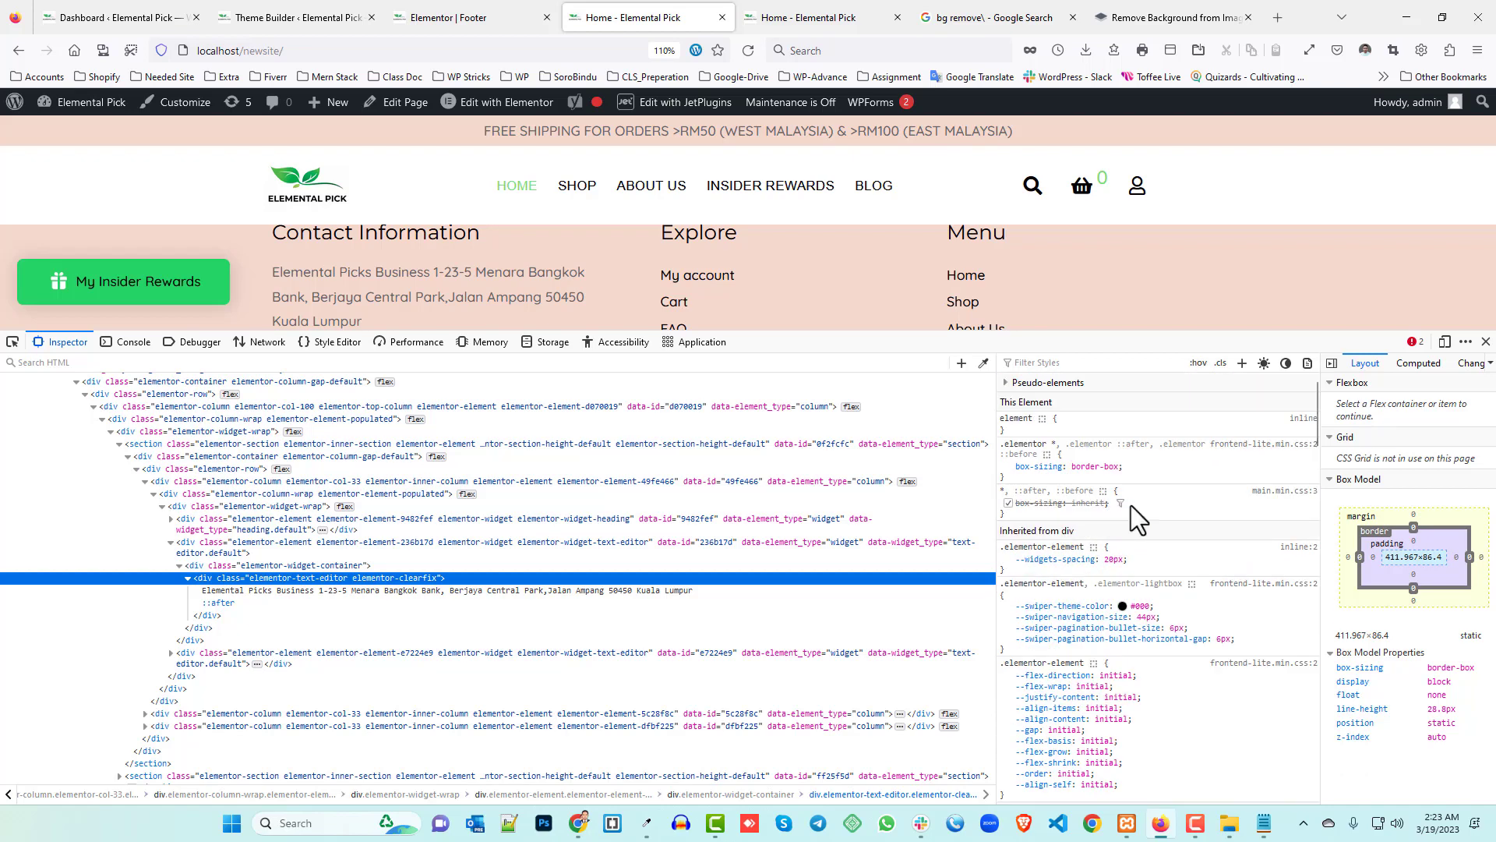
pyautogui.click(317, 596)
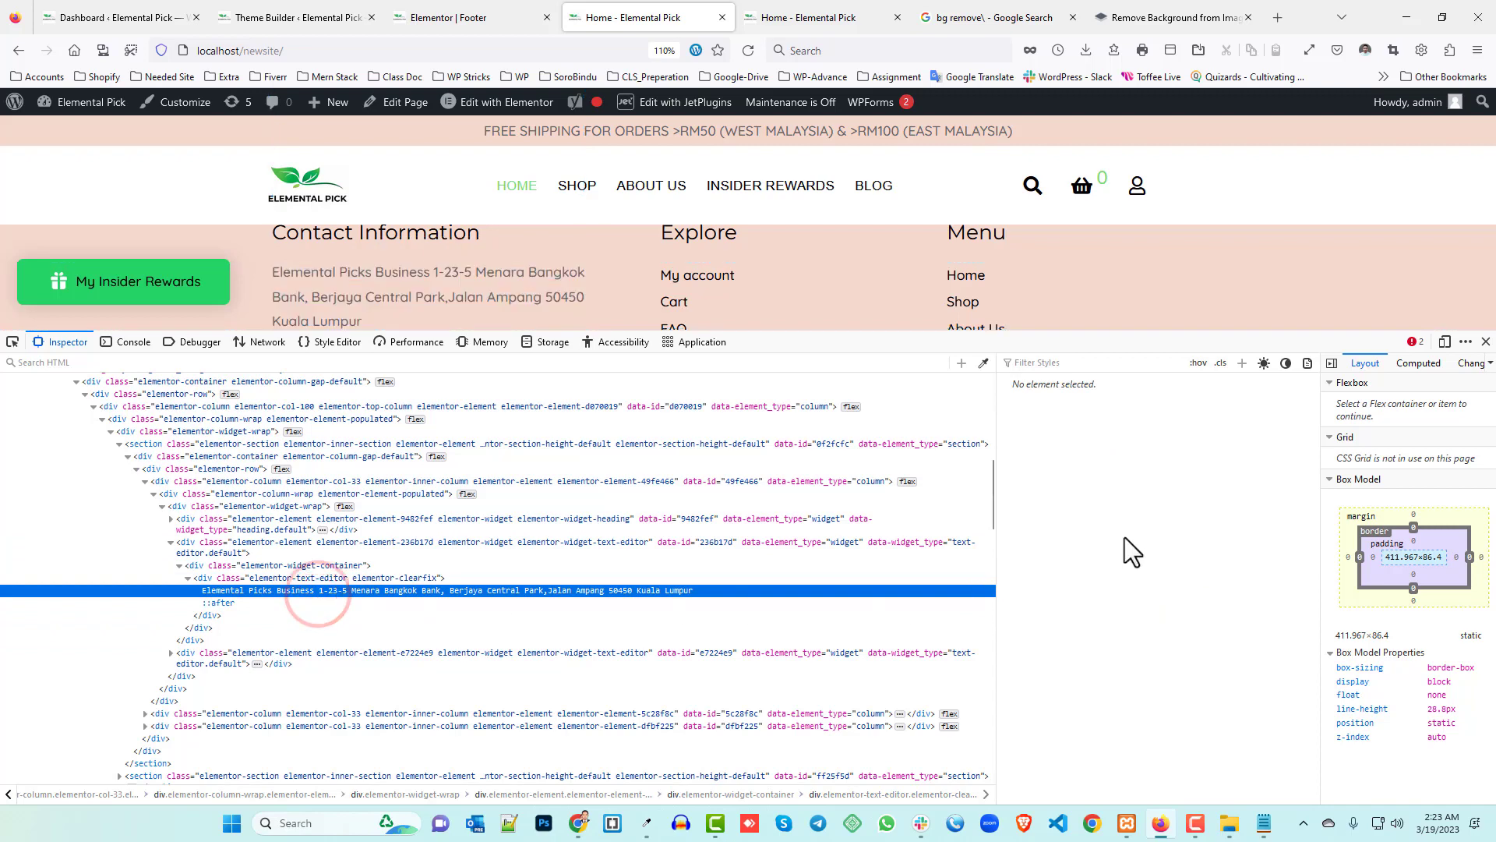
pyautogui.click(305, 580)
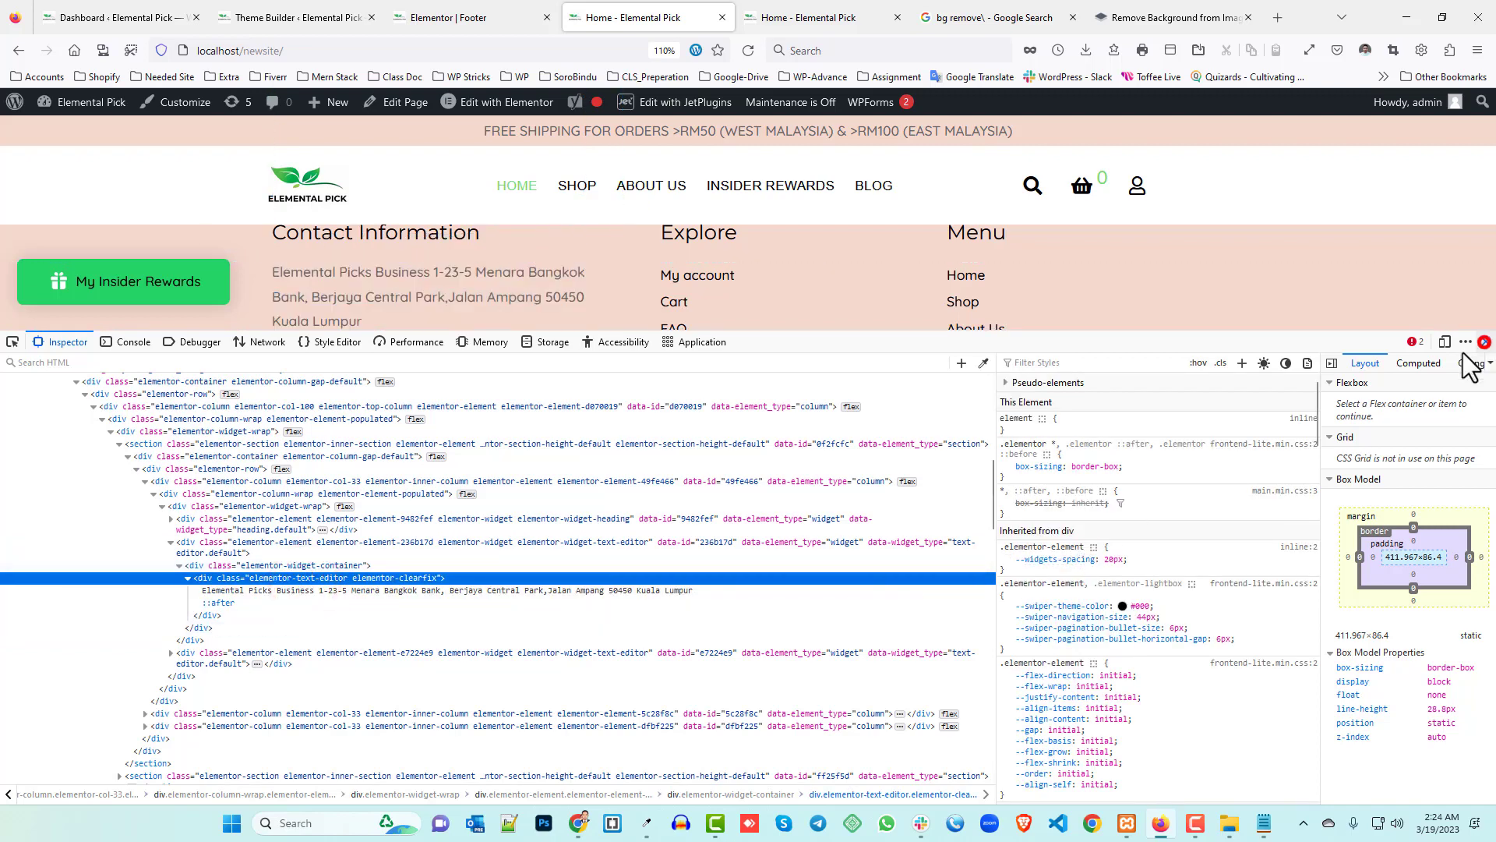
pyautogui.click(1485, 342)
# - Compare the contact text in the newsite footer, the live liveclass footer and the Elementor footer editor
pyautogui.scroll(-3, 417, 686)
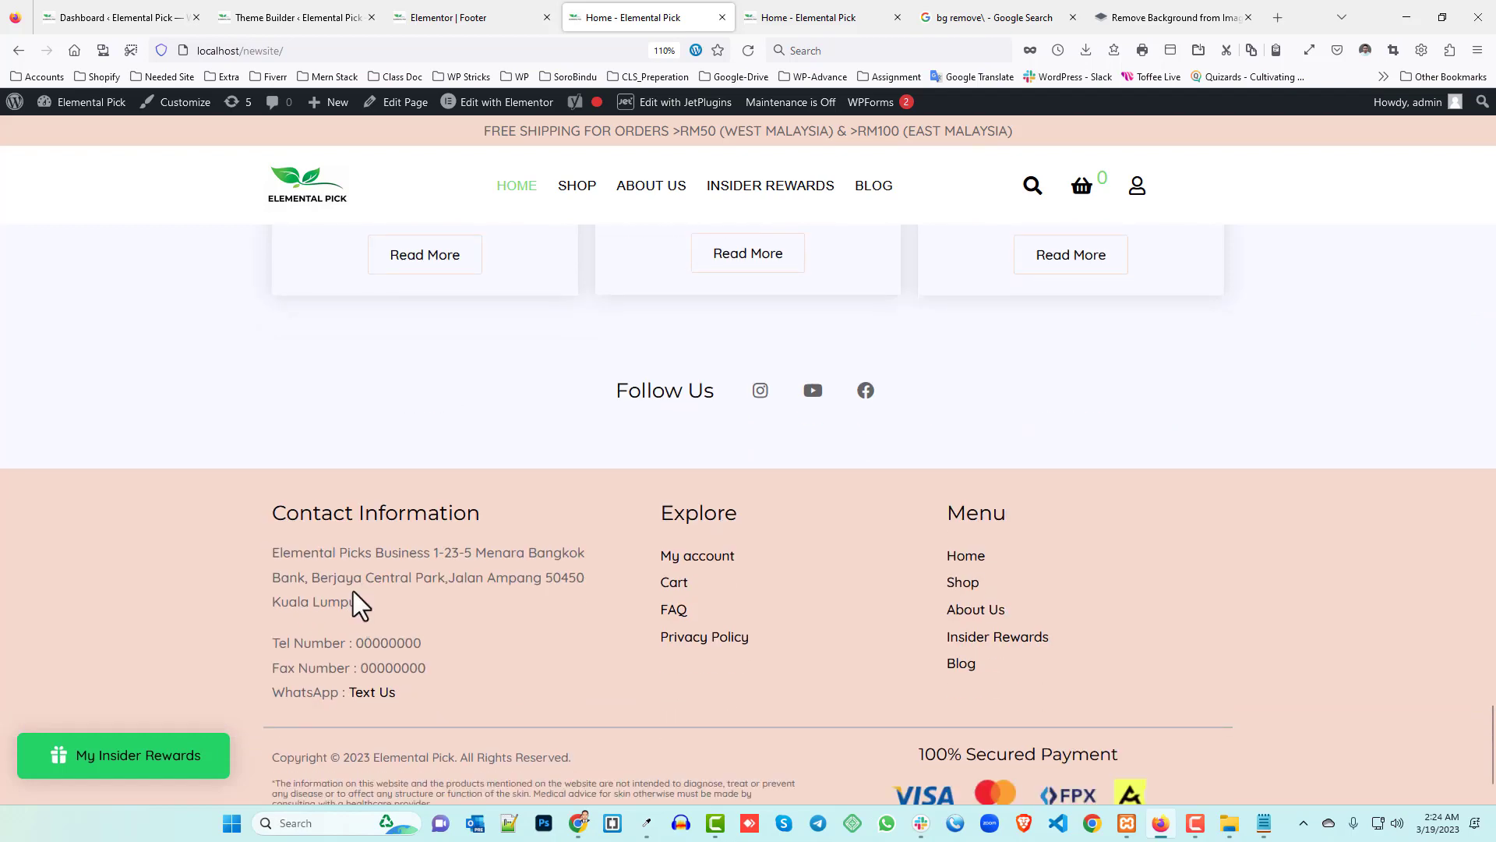
pyautogui.click(436, 17)
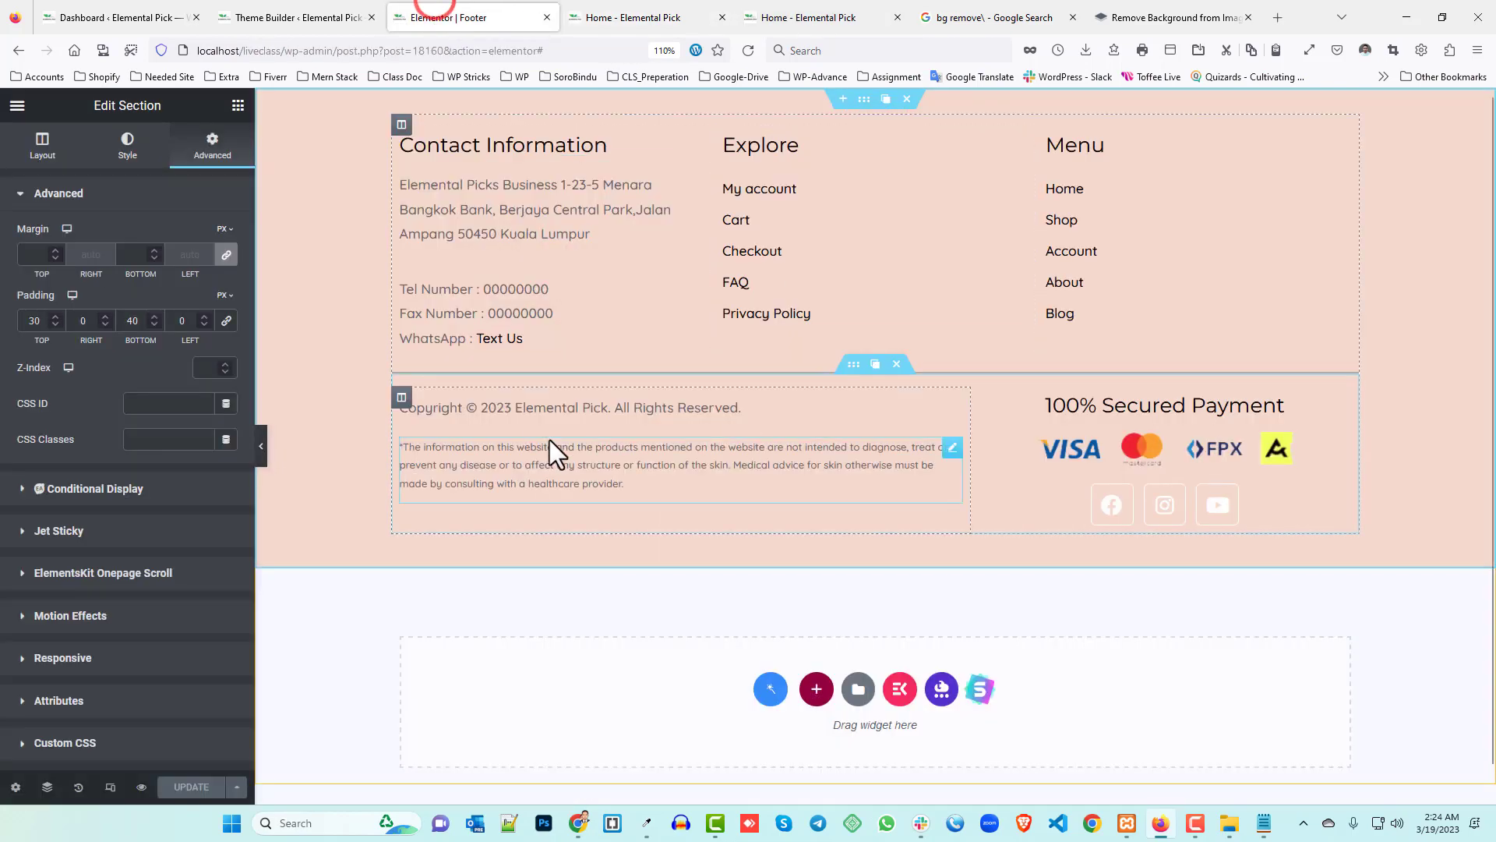
pyautogui.click(803, 19)
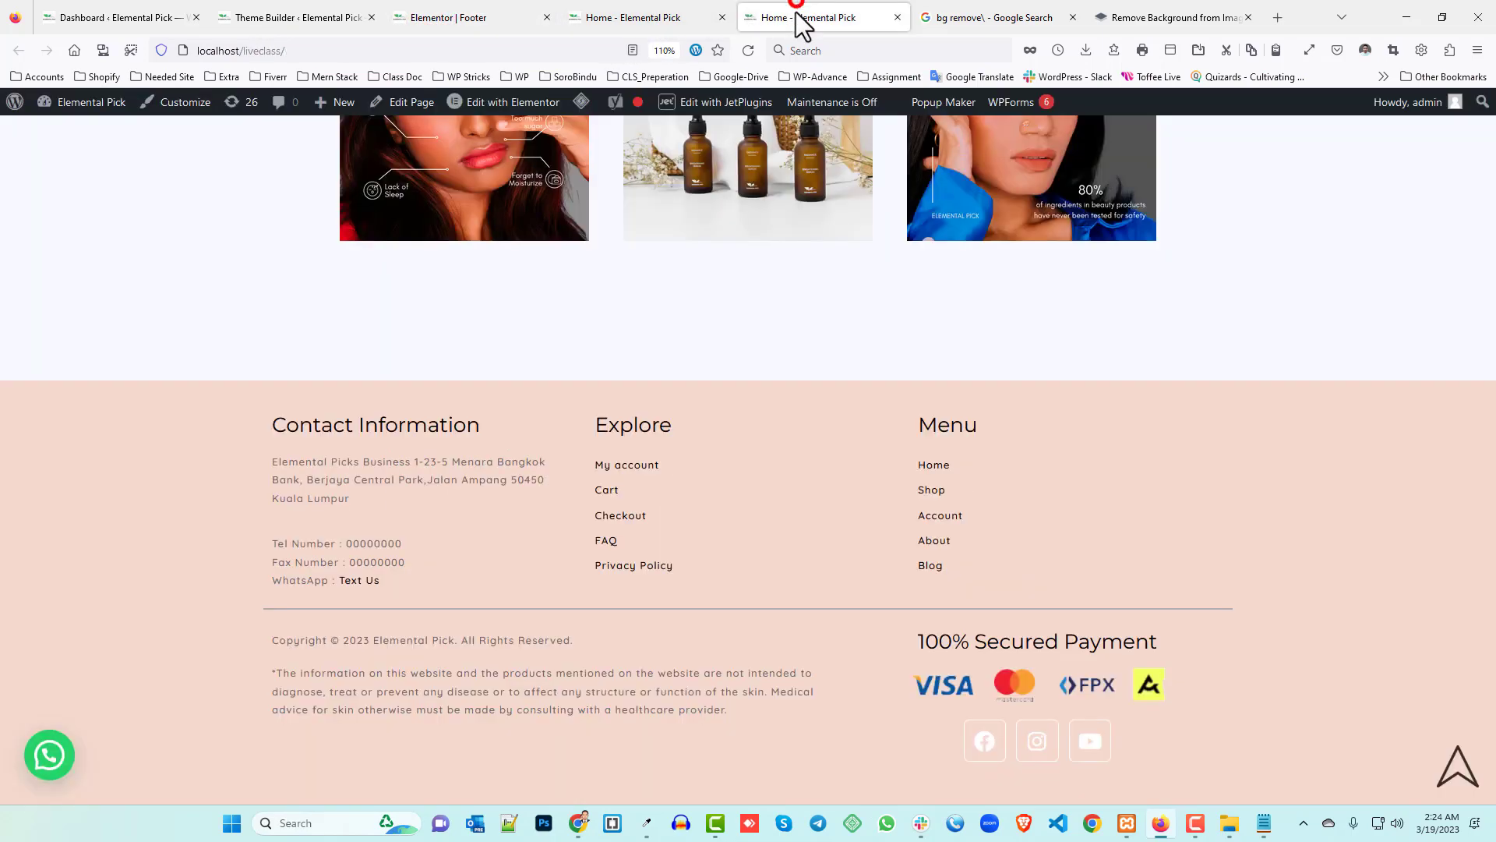
pyautogui.click(661, 14)
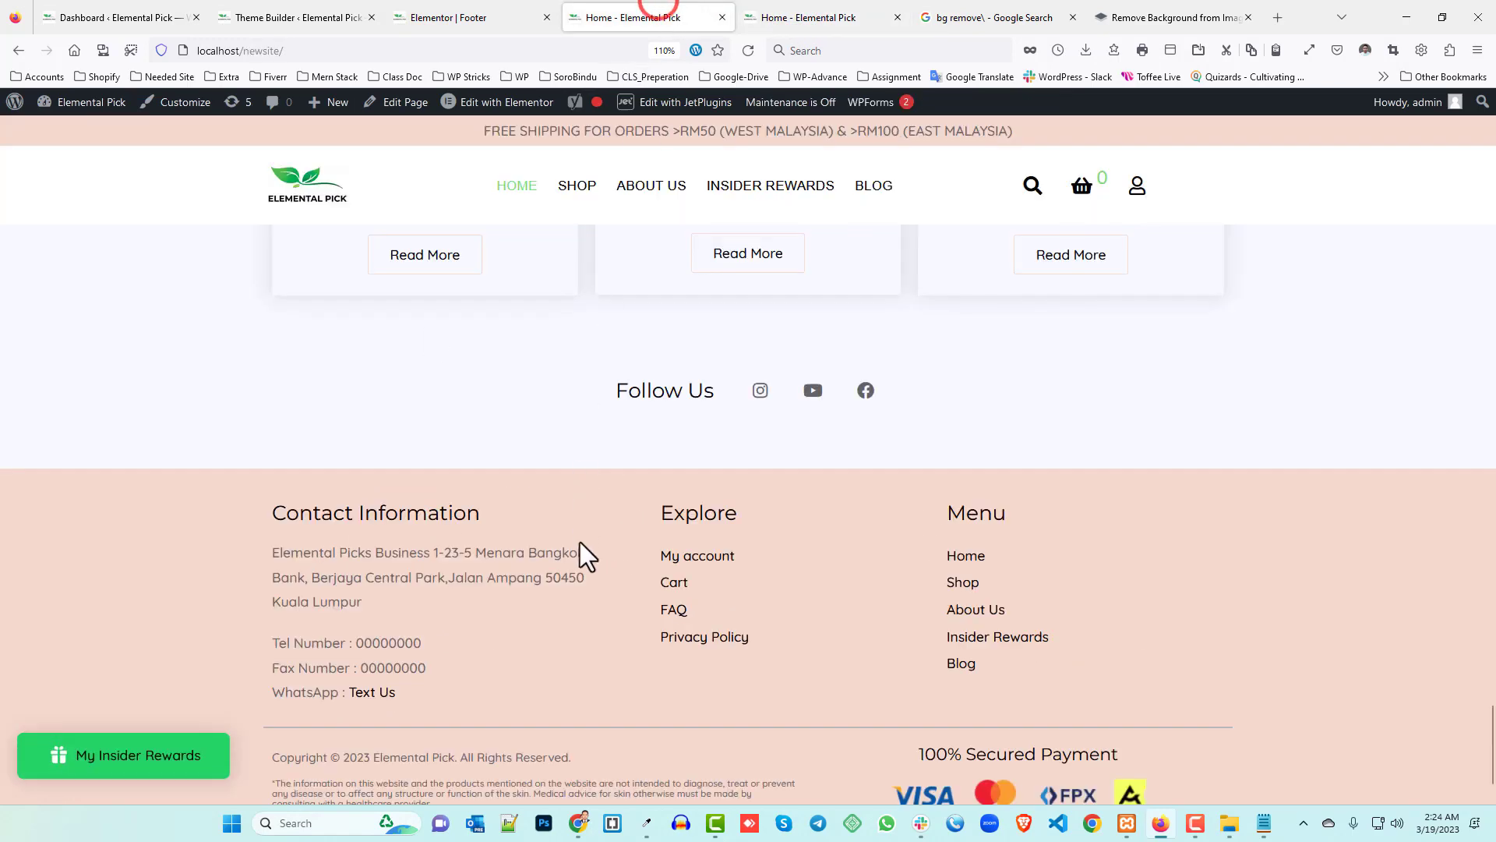
pyautogui.click(529, 17)
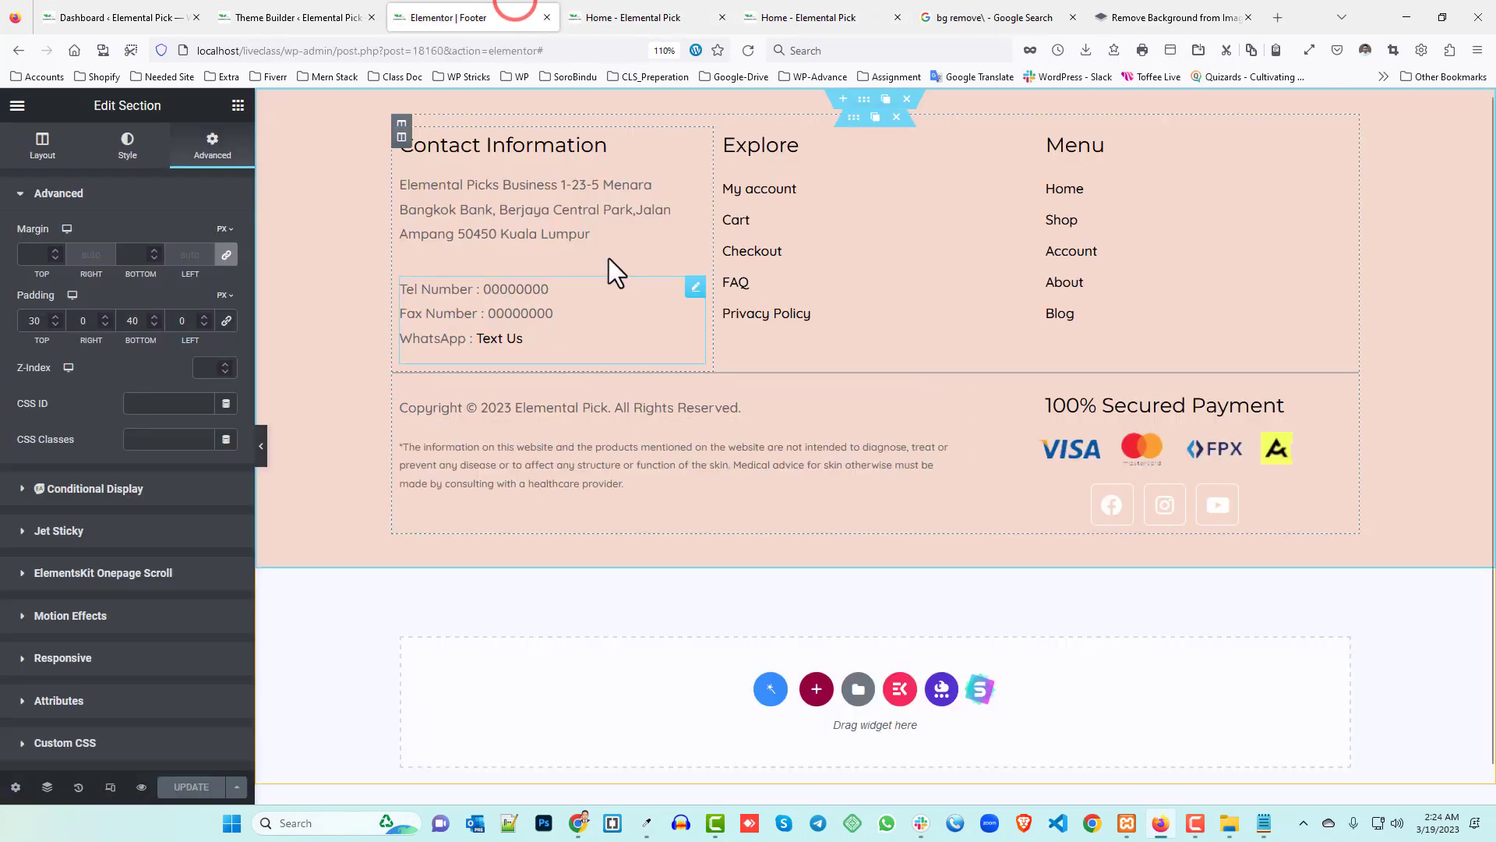
# - Set the font size of the address text under Contact Information to 16 px
pyautogui.click(692, 201)
pyautogui.click(131, 156)
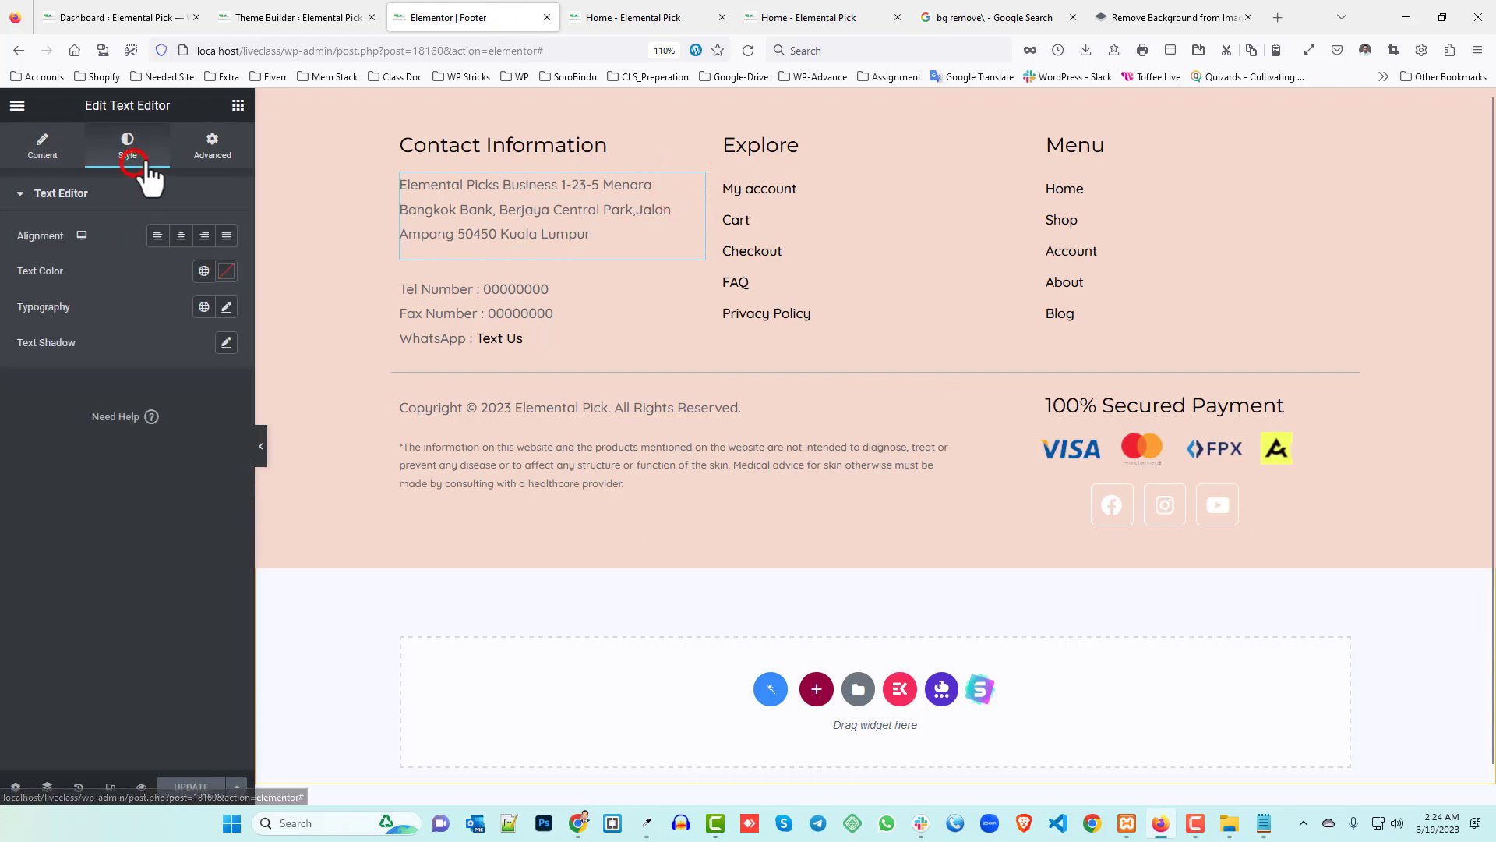
pyautogui.click(225, 307)
pyautogui.click(194, 434)
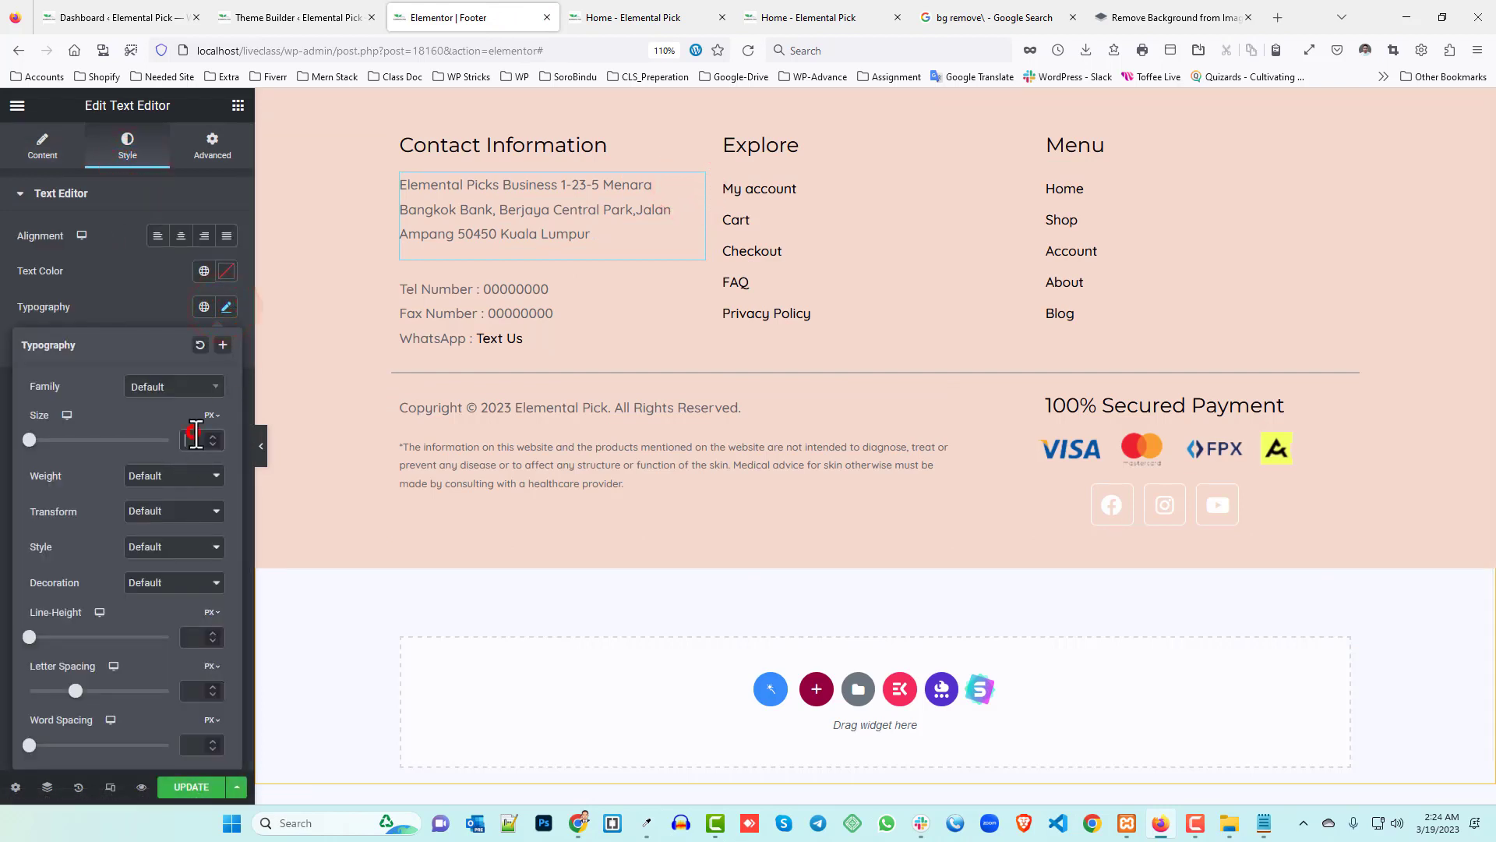
pyautogui.write('16')
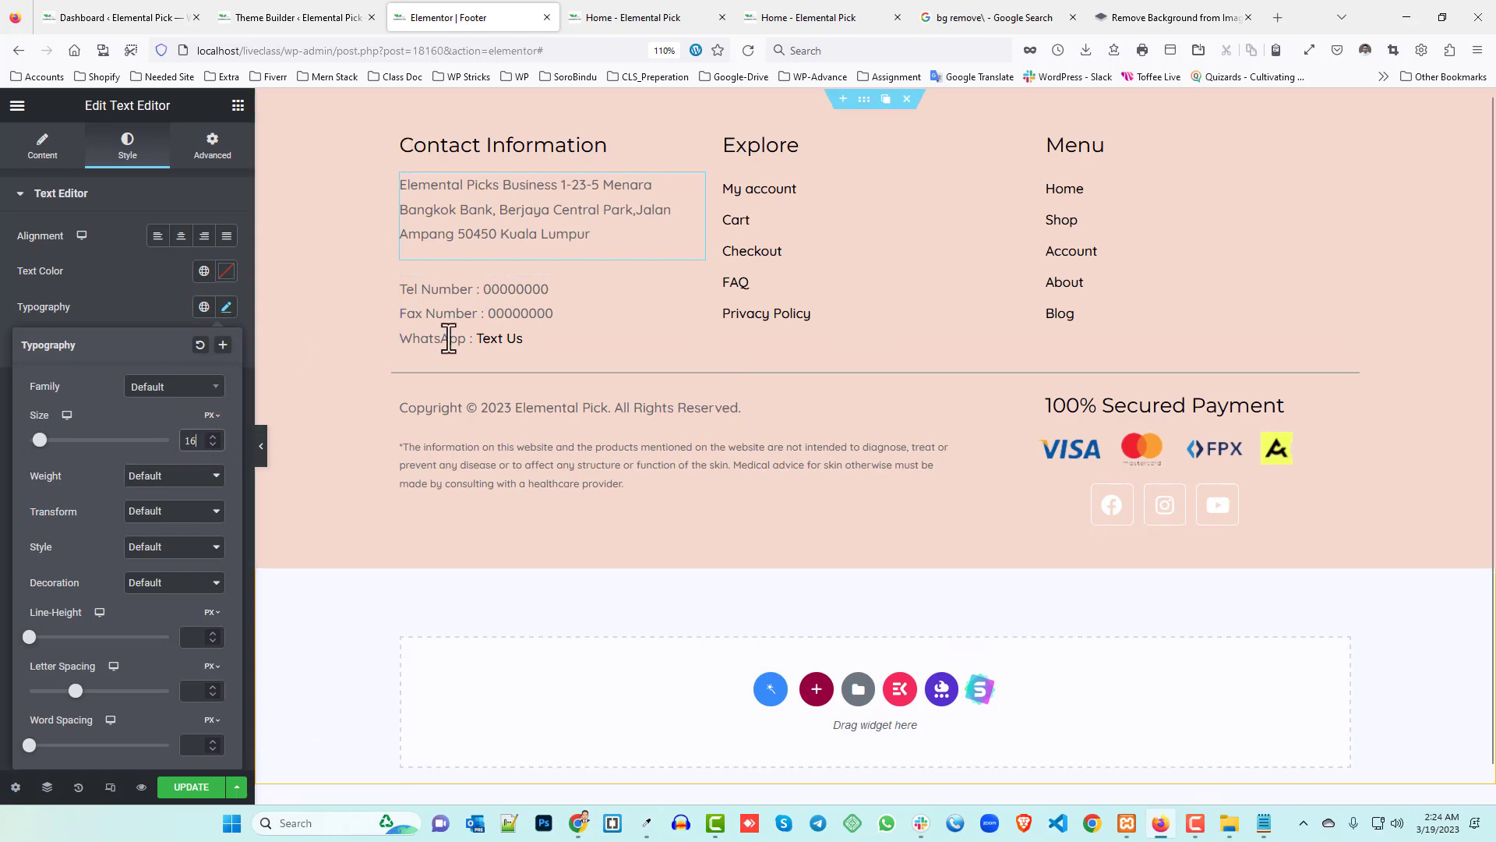
# - Set the font size of the Tel, Fax and WhatsApp text to 16 px
pyautogui.click(633, 13)
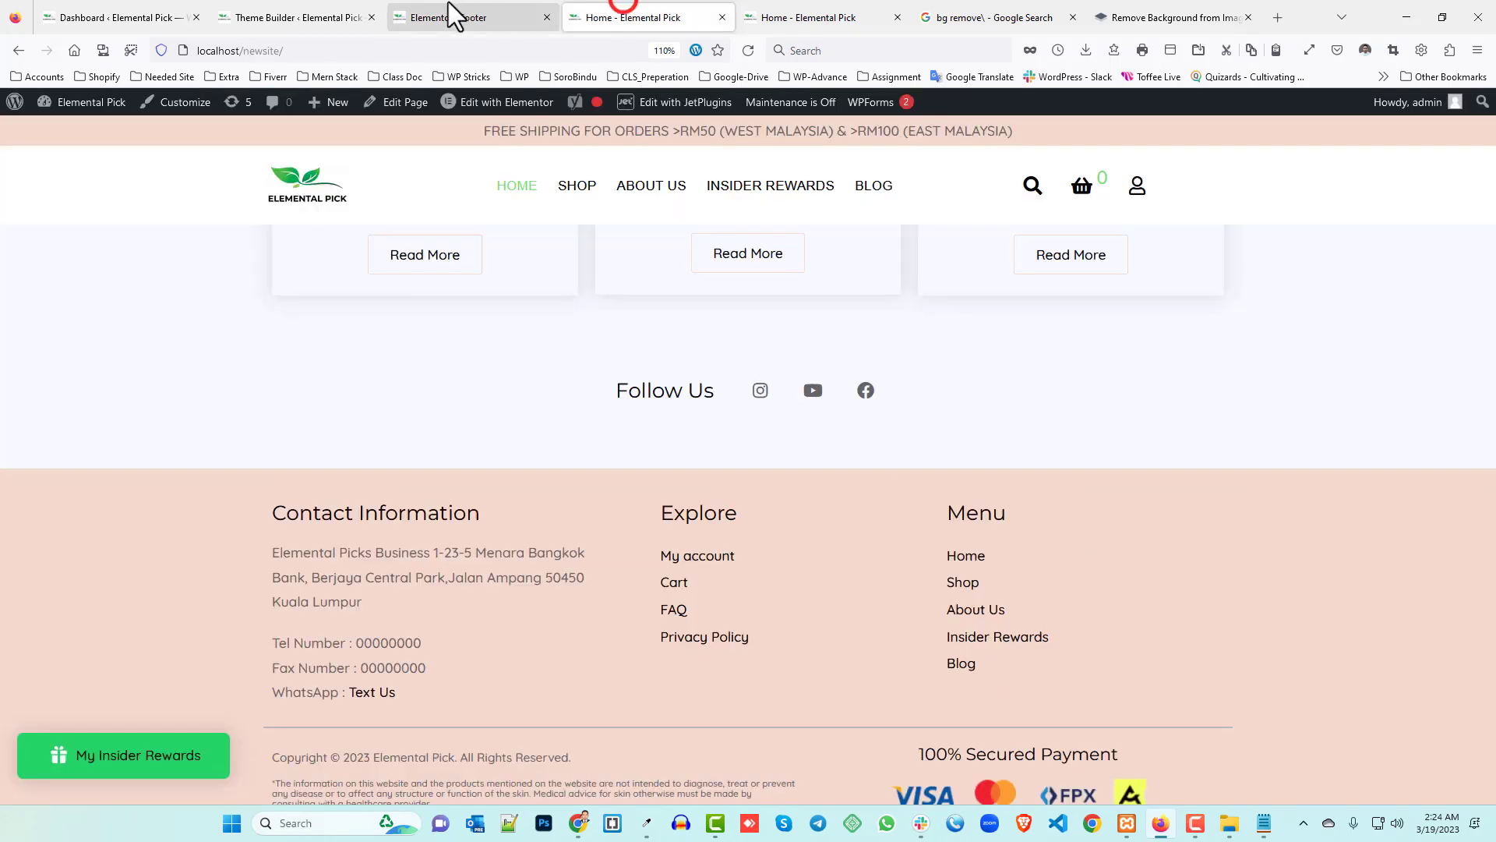
pyautogui.click(793, 12)
pyautogui.click(507, 14)
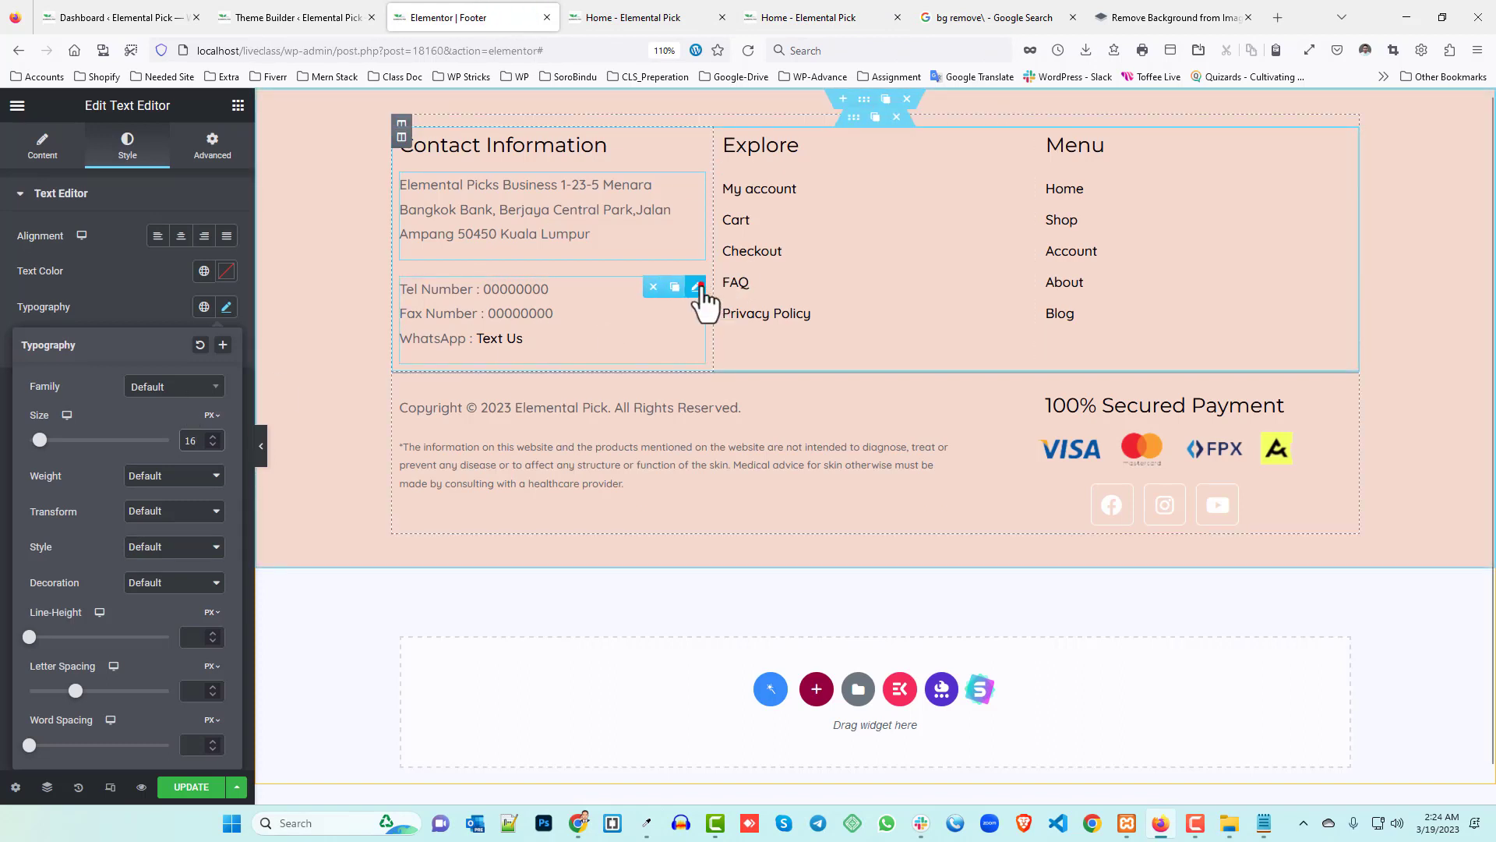
pyautogui.click(700, 285)
pyautogui.click(127, 153)
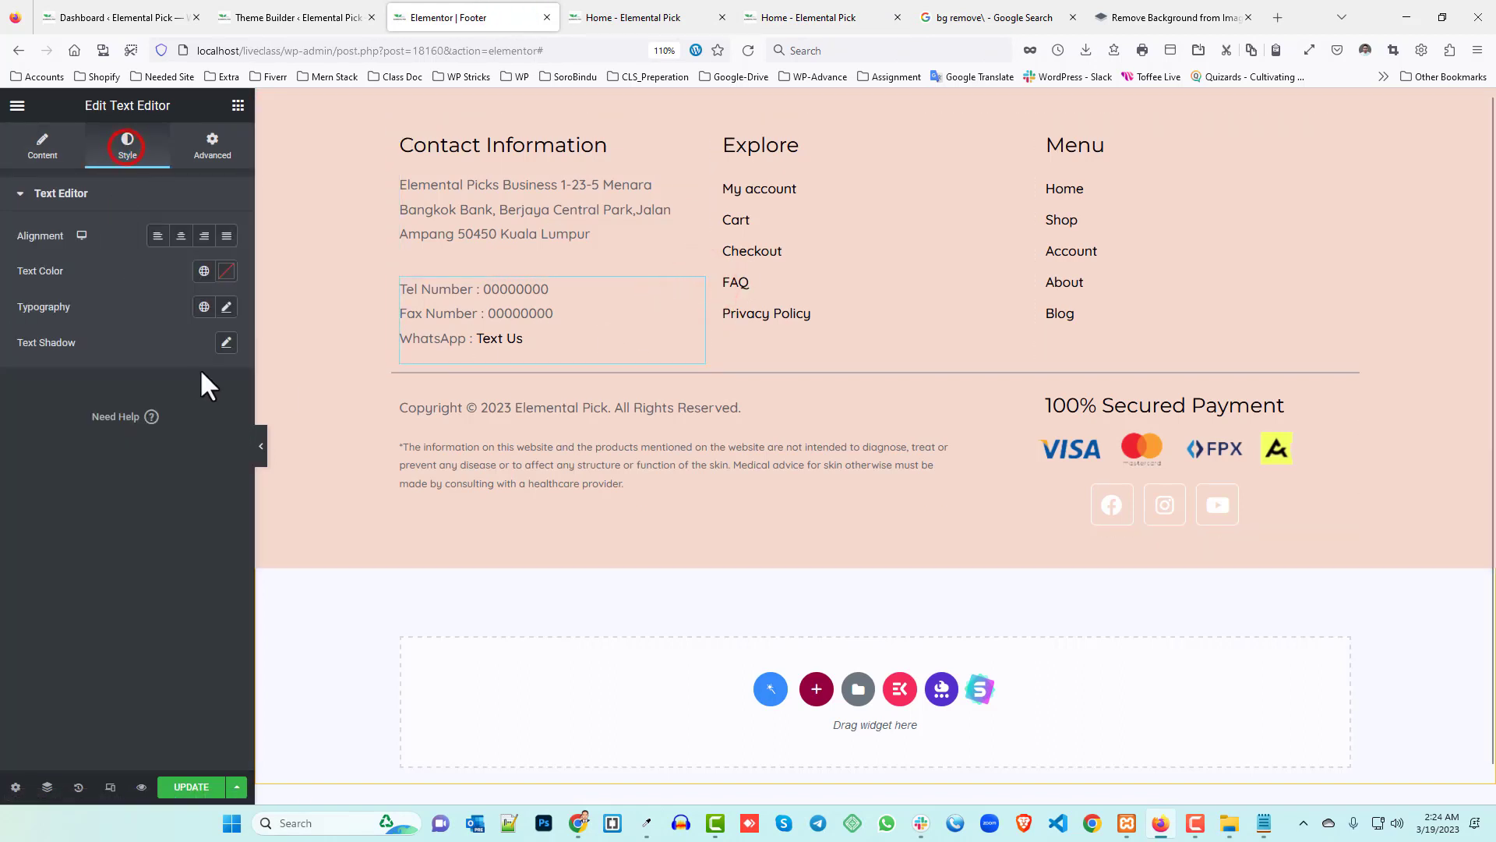
pyautogui.click(226, 308)
pyautogui.click(199, 439)
pyautogui.write('16')
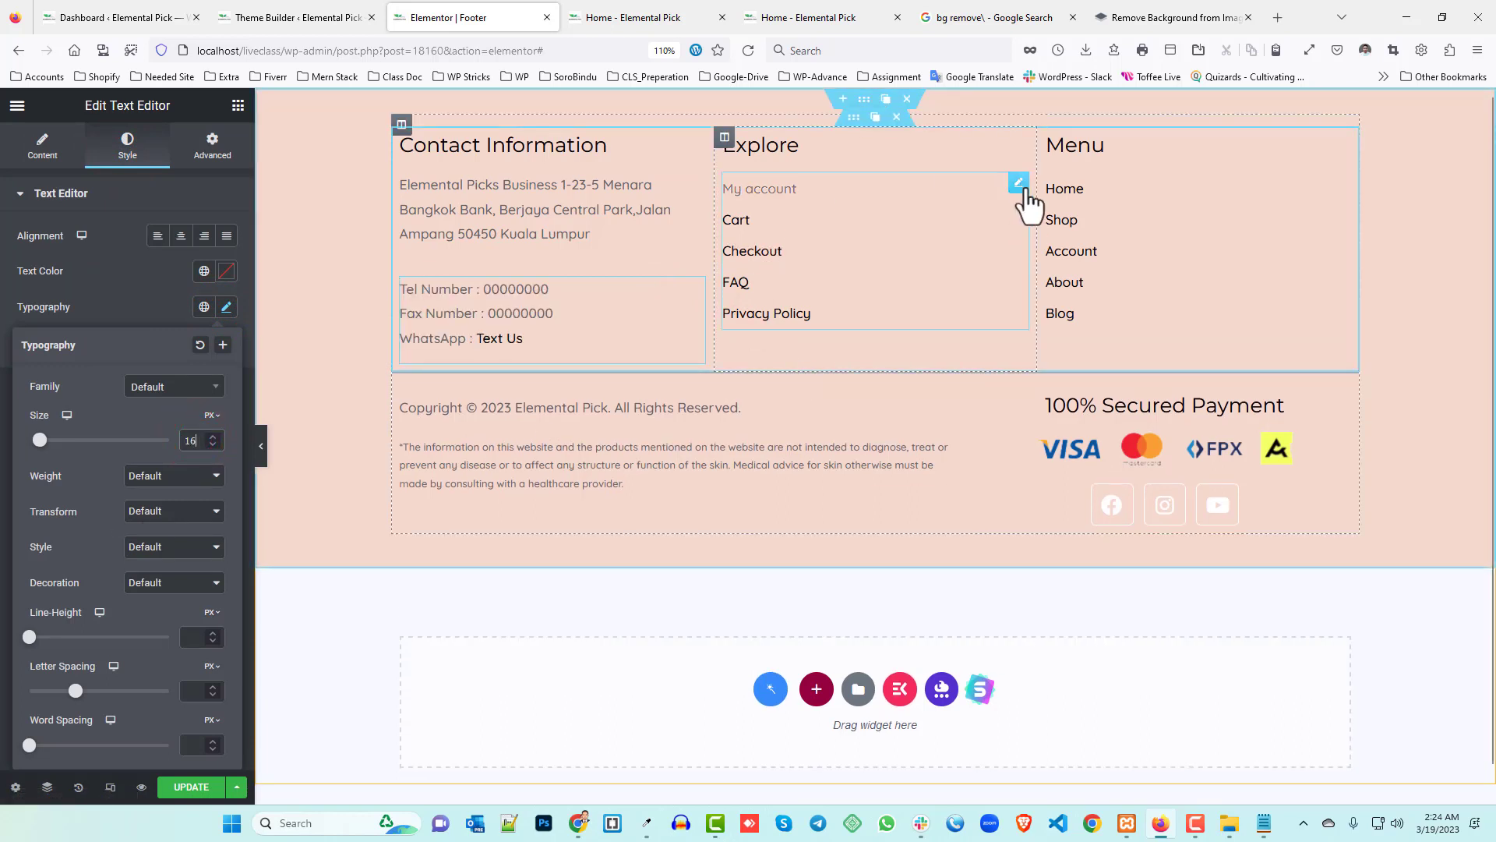
# - Set the font size of the Explore column's menu links to 16 px
pyautogui.click(1024, 181)
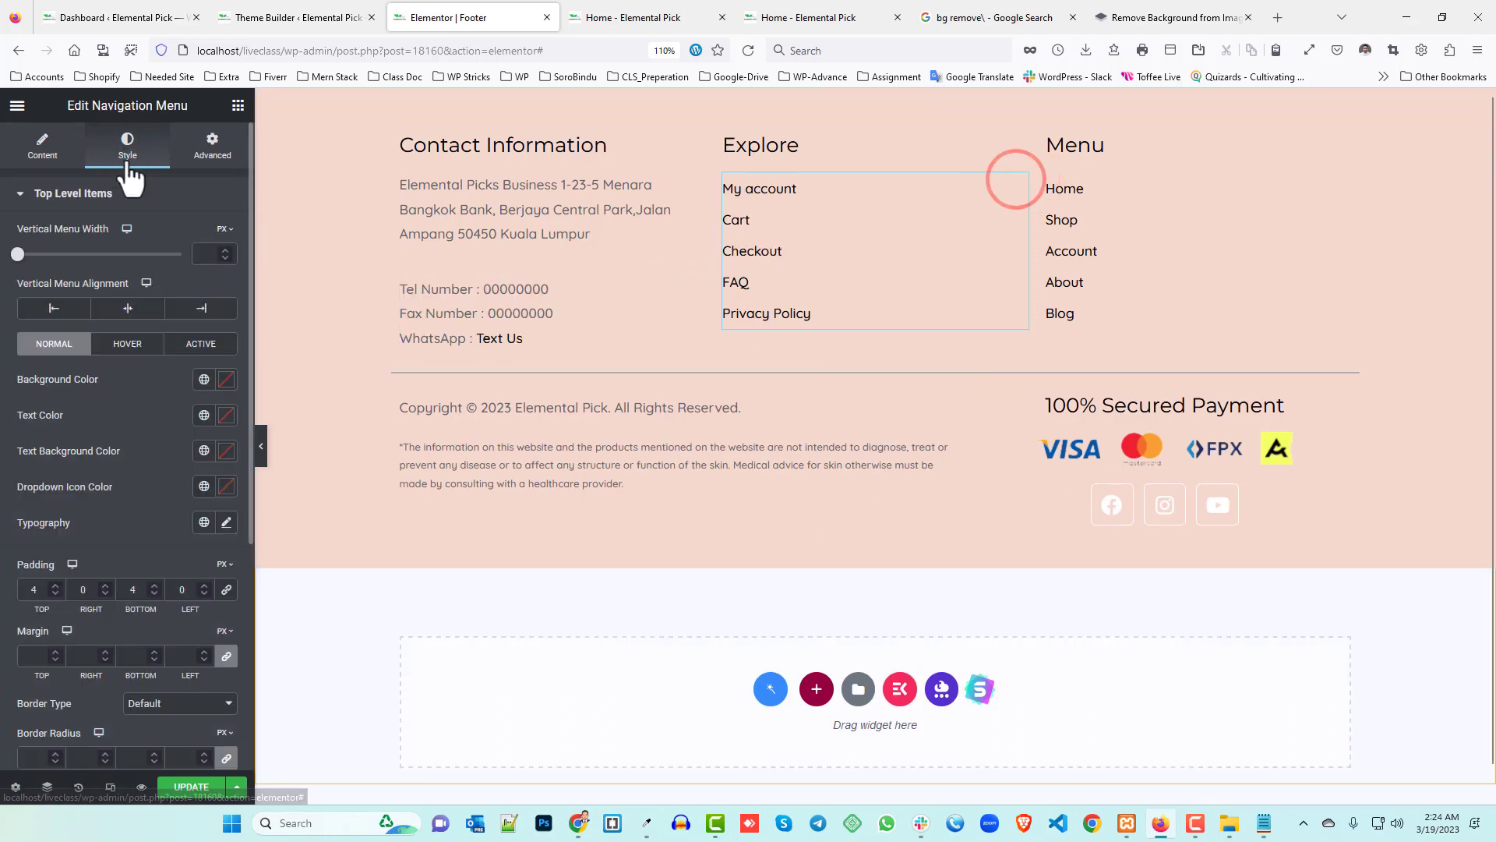
pyautogui.click(226, 523)
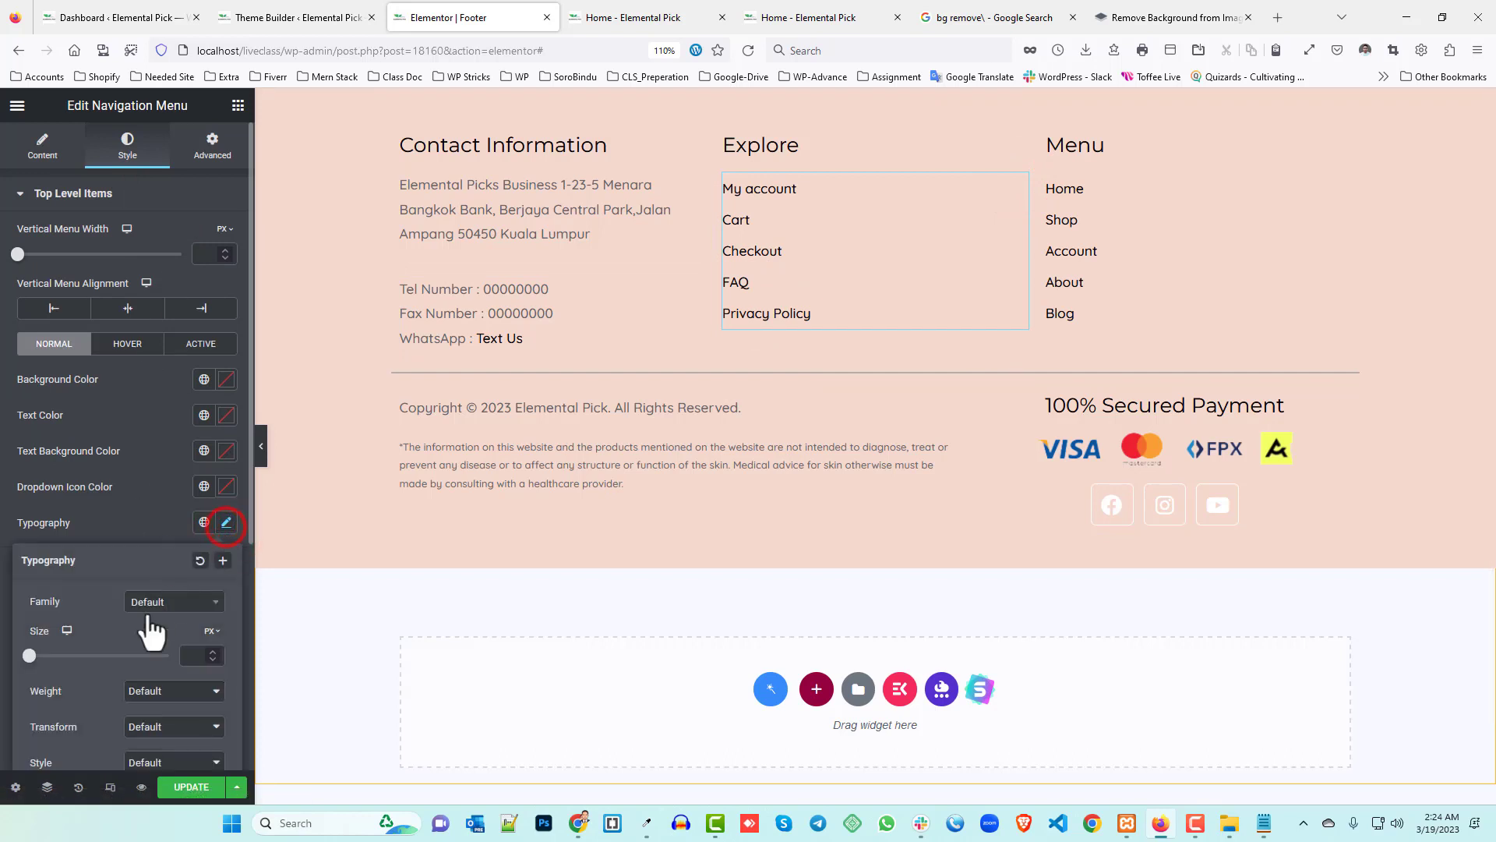
pyautogui.write('16')
# - Set the font size of the navigation links in the Menu column and save the footer
pyautogui.click(1341, 184)
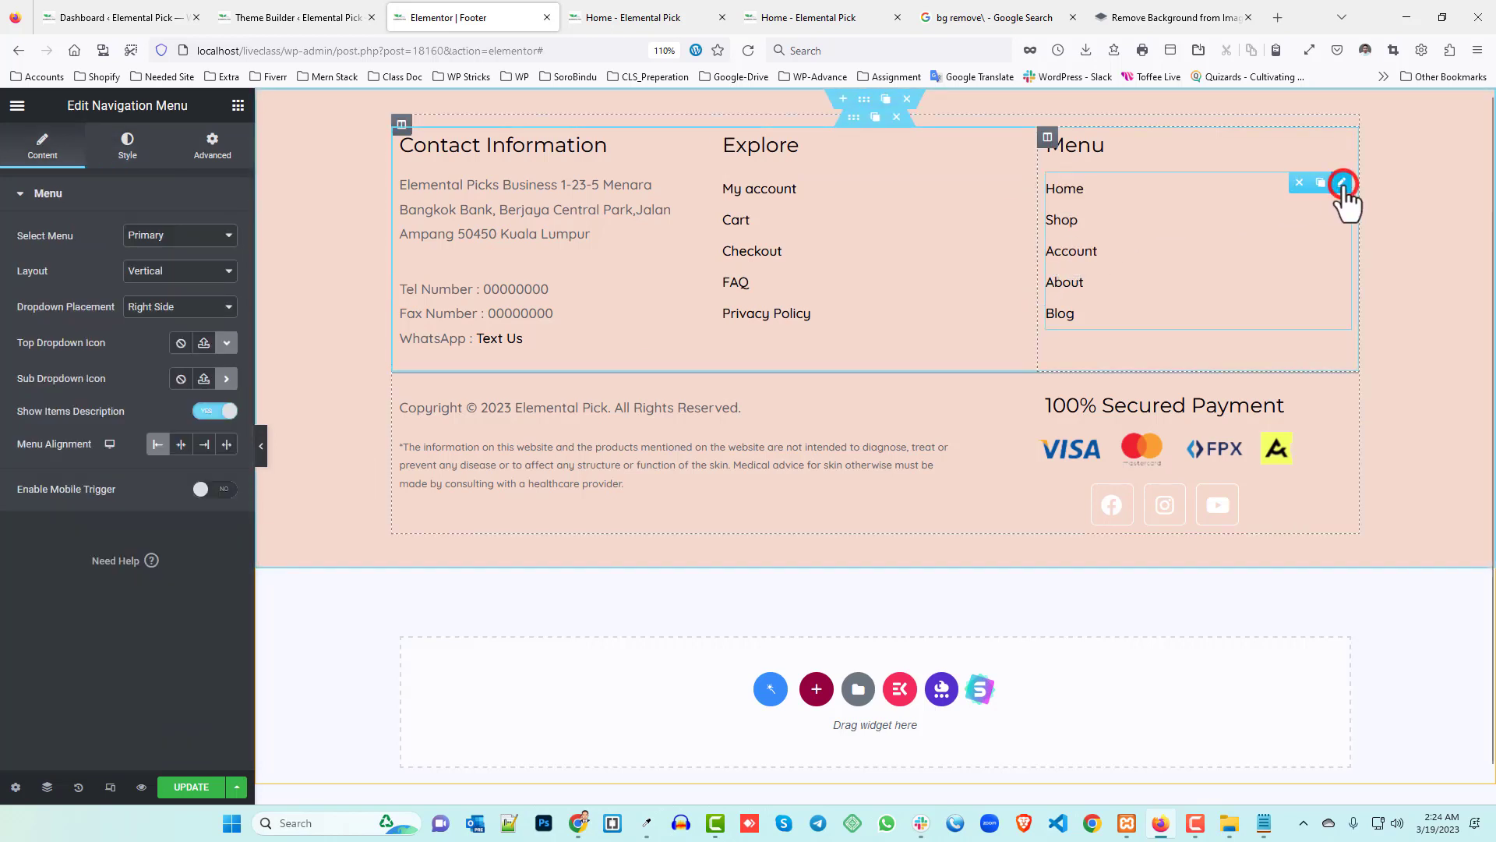
pyautogui.click(127, 146)
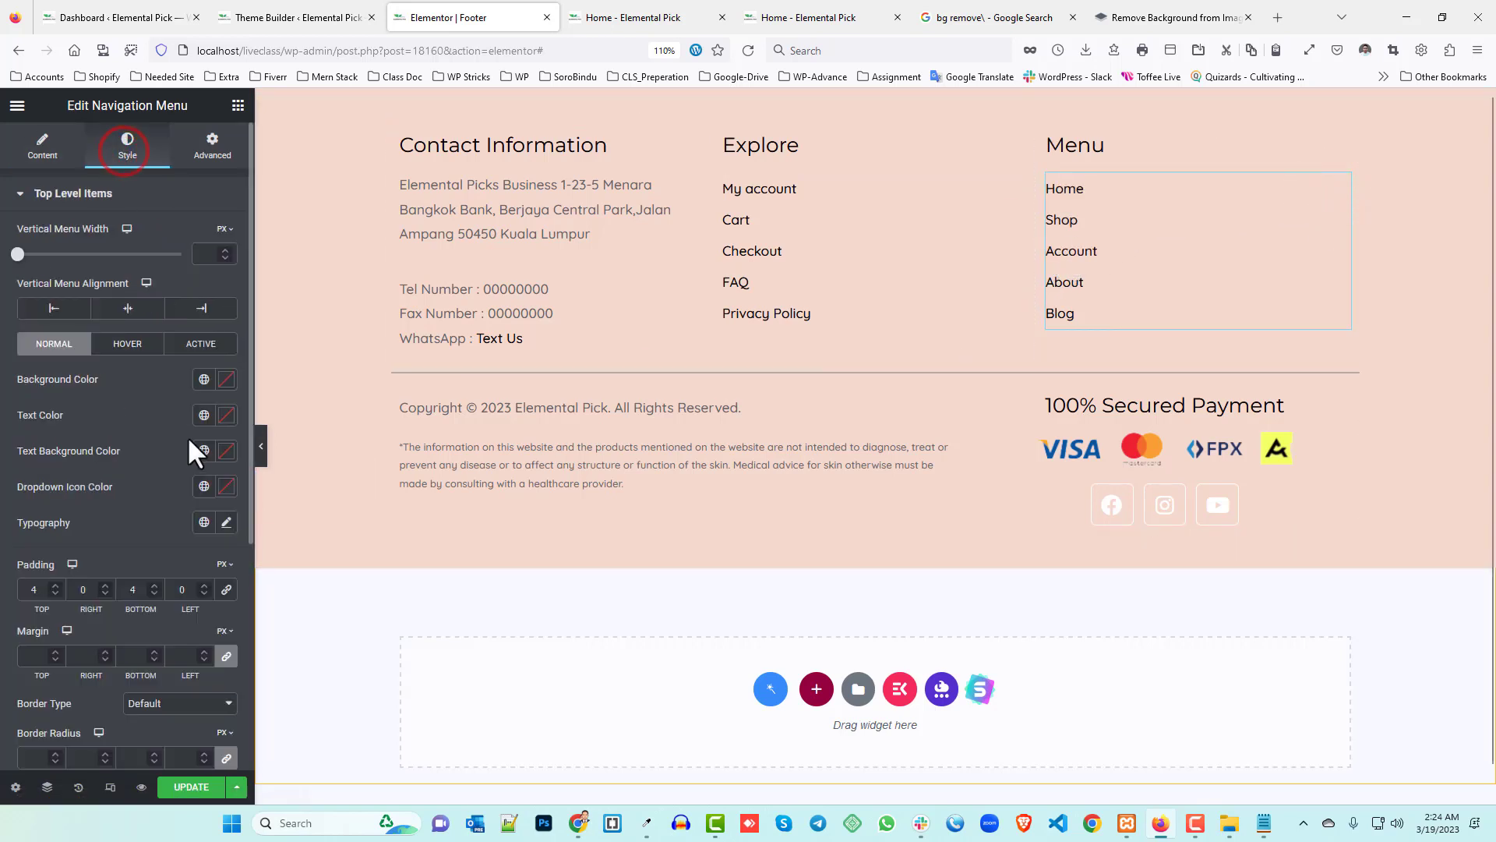
pyautogui.scroll(-3, 157, 441)
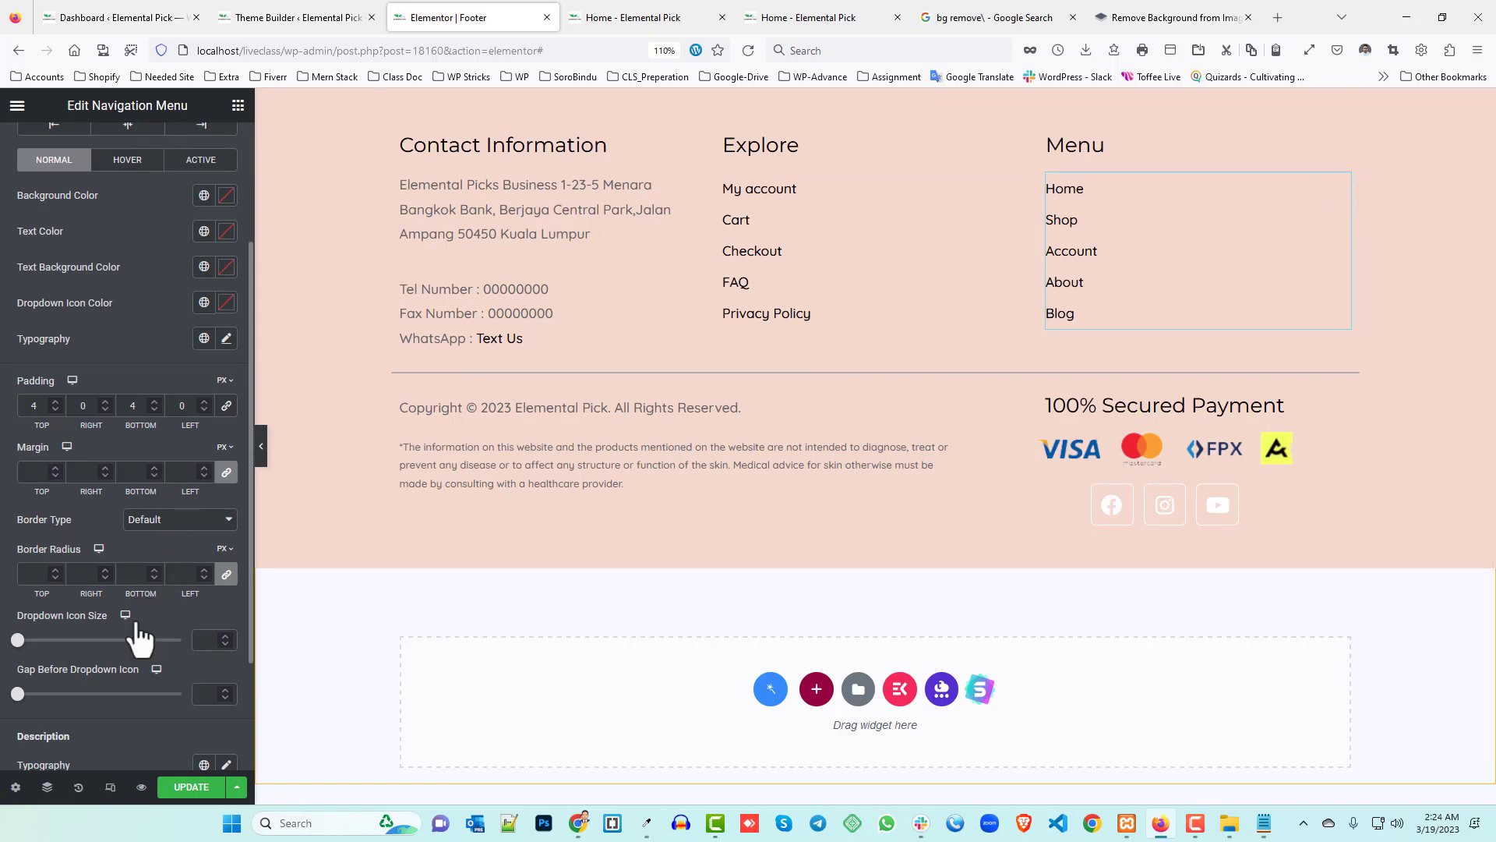
pyautogui.scroll(3, 129, 457)
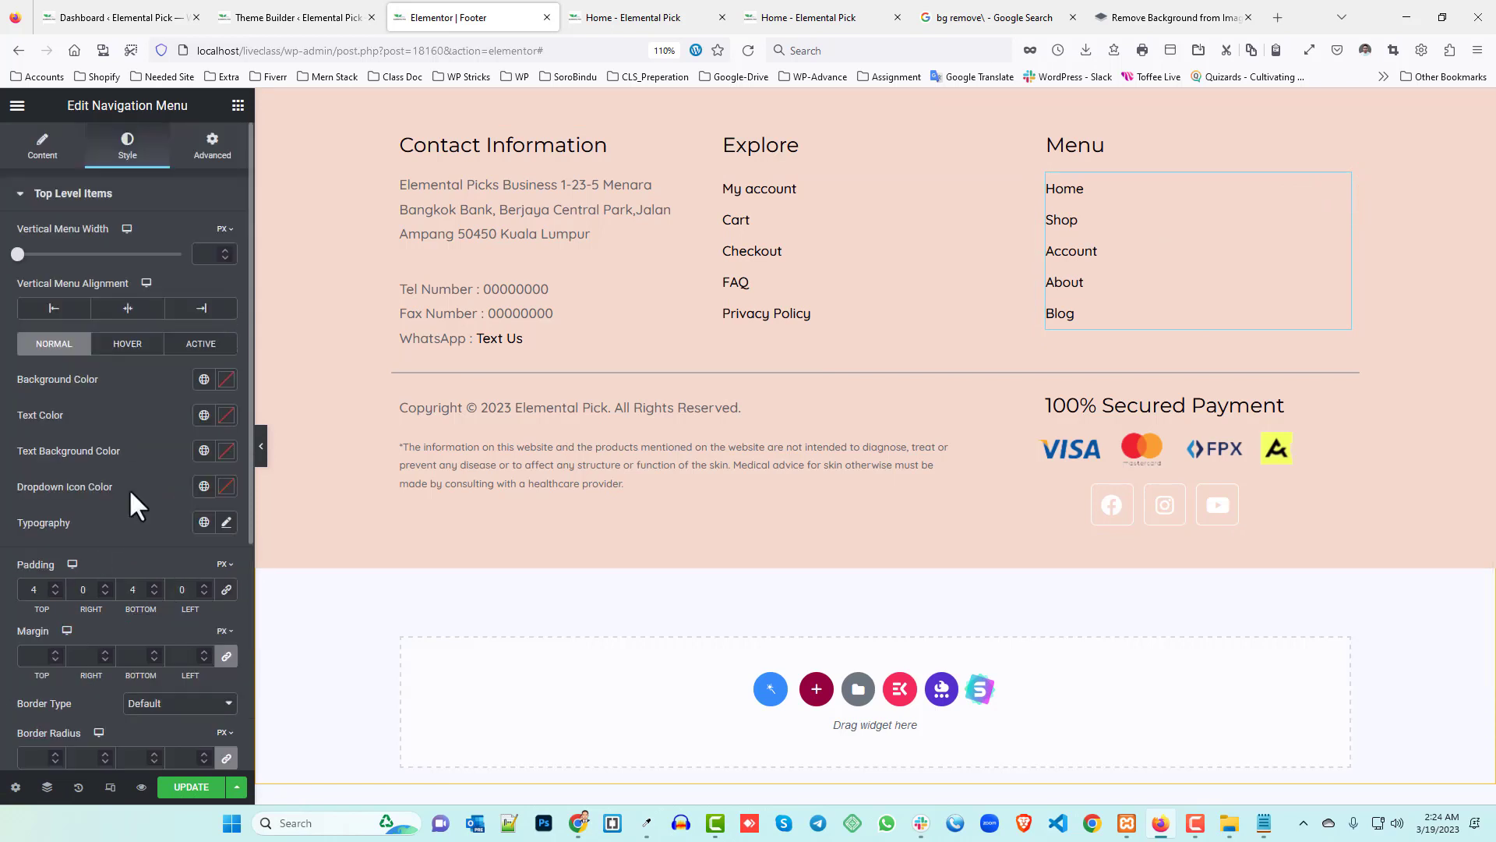
pyautogui.click(227, 520)
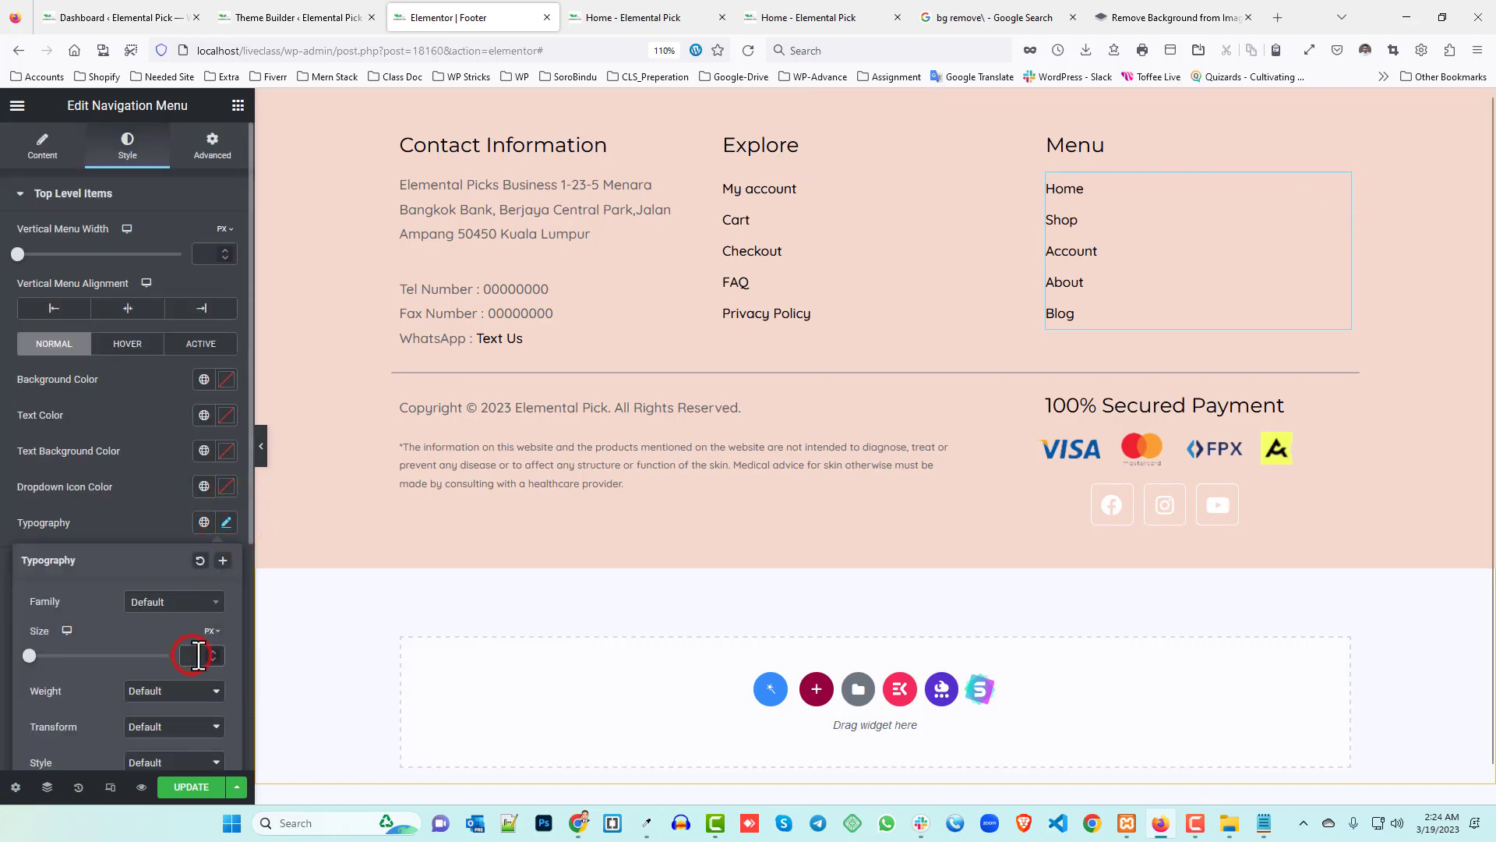
pyautogui.click(192, 787)
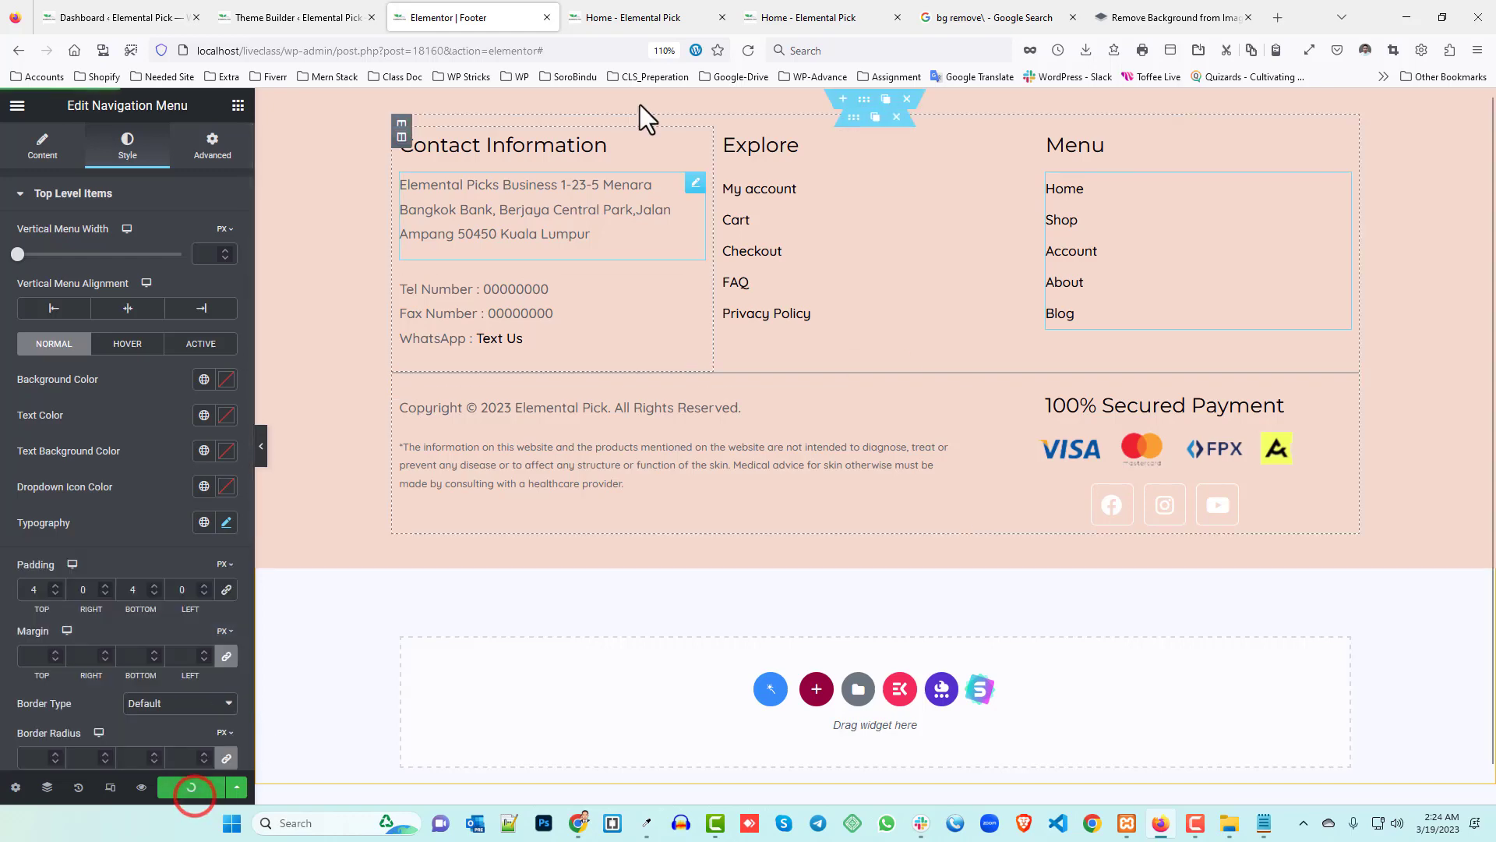
# - Reload the liveclass home page and compare its footer links, including their hover color, with the newsite footer
pyautogui.click(815, 12)
pyautogui.click(750, 50)
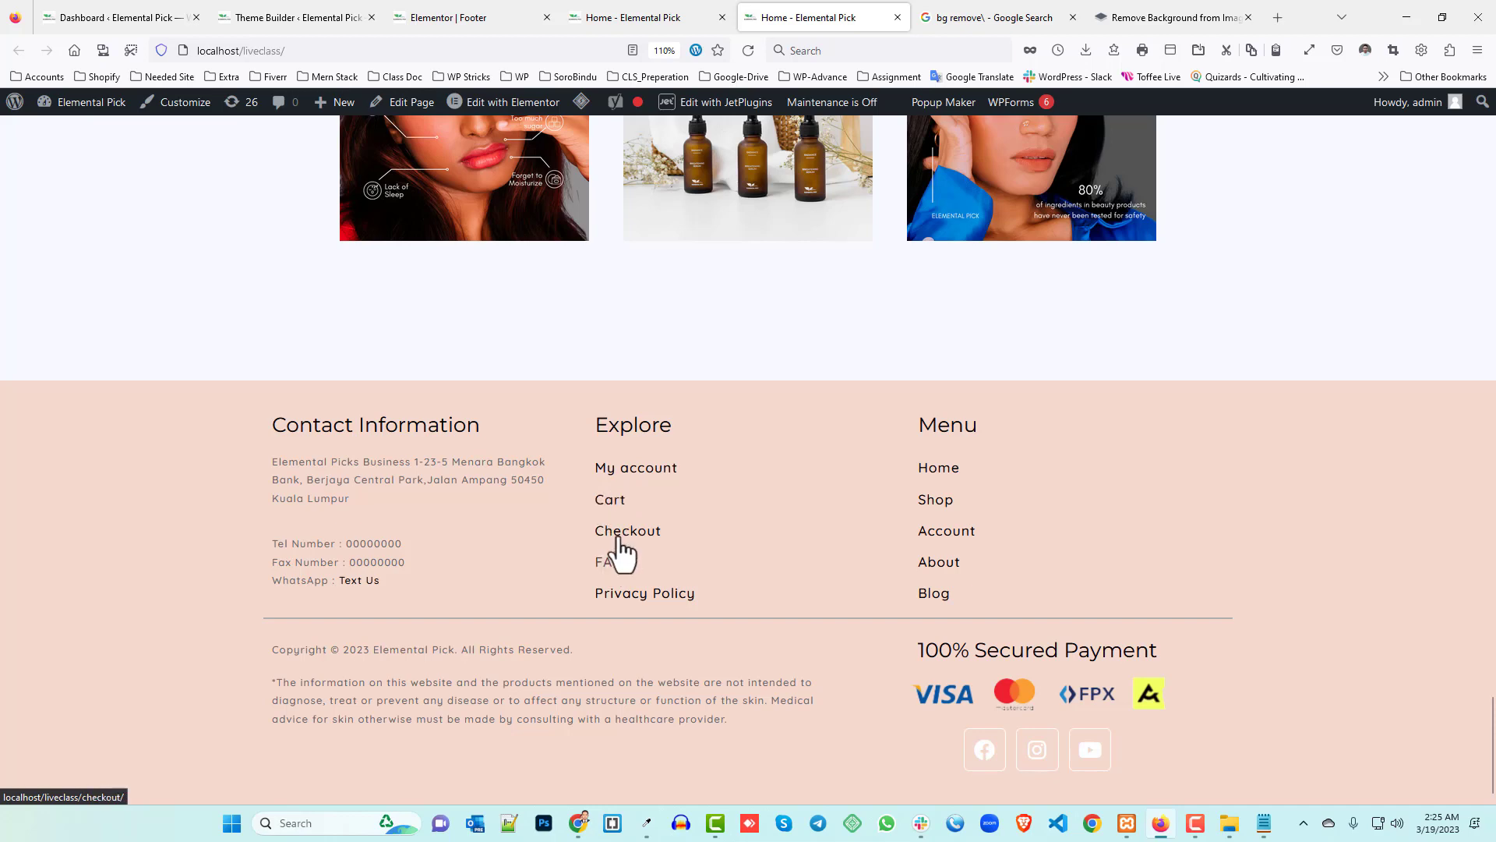
pyautogui.click(632, 4)
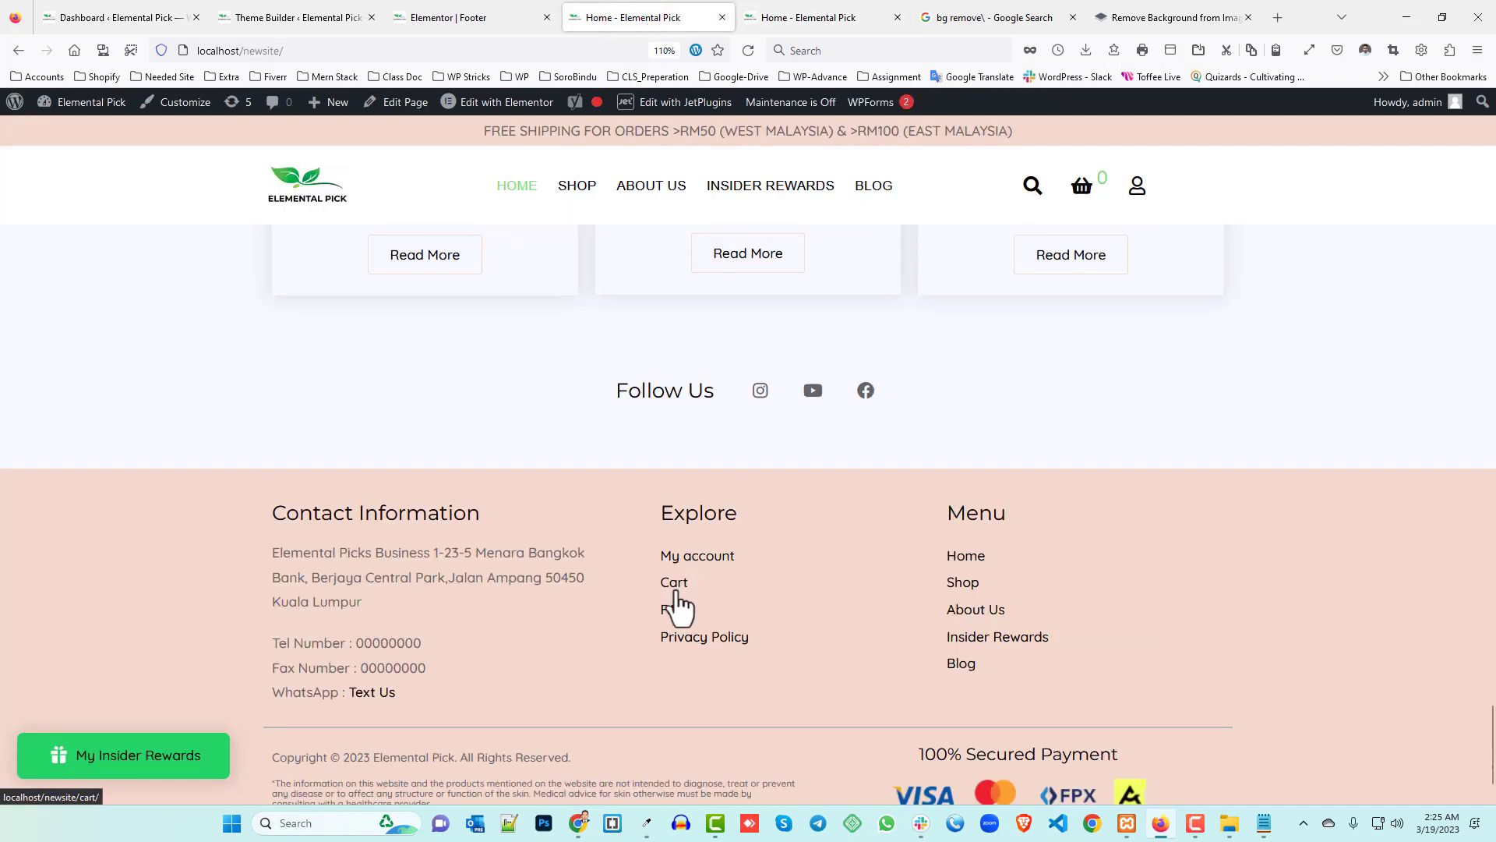
pyautogui.click(827, 17)
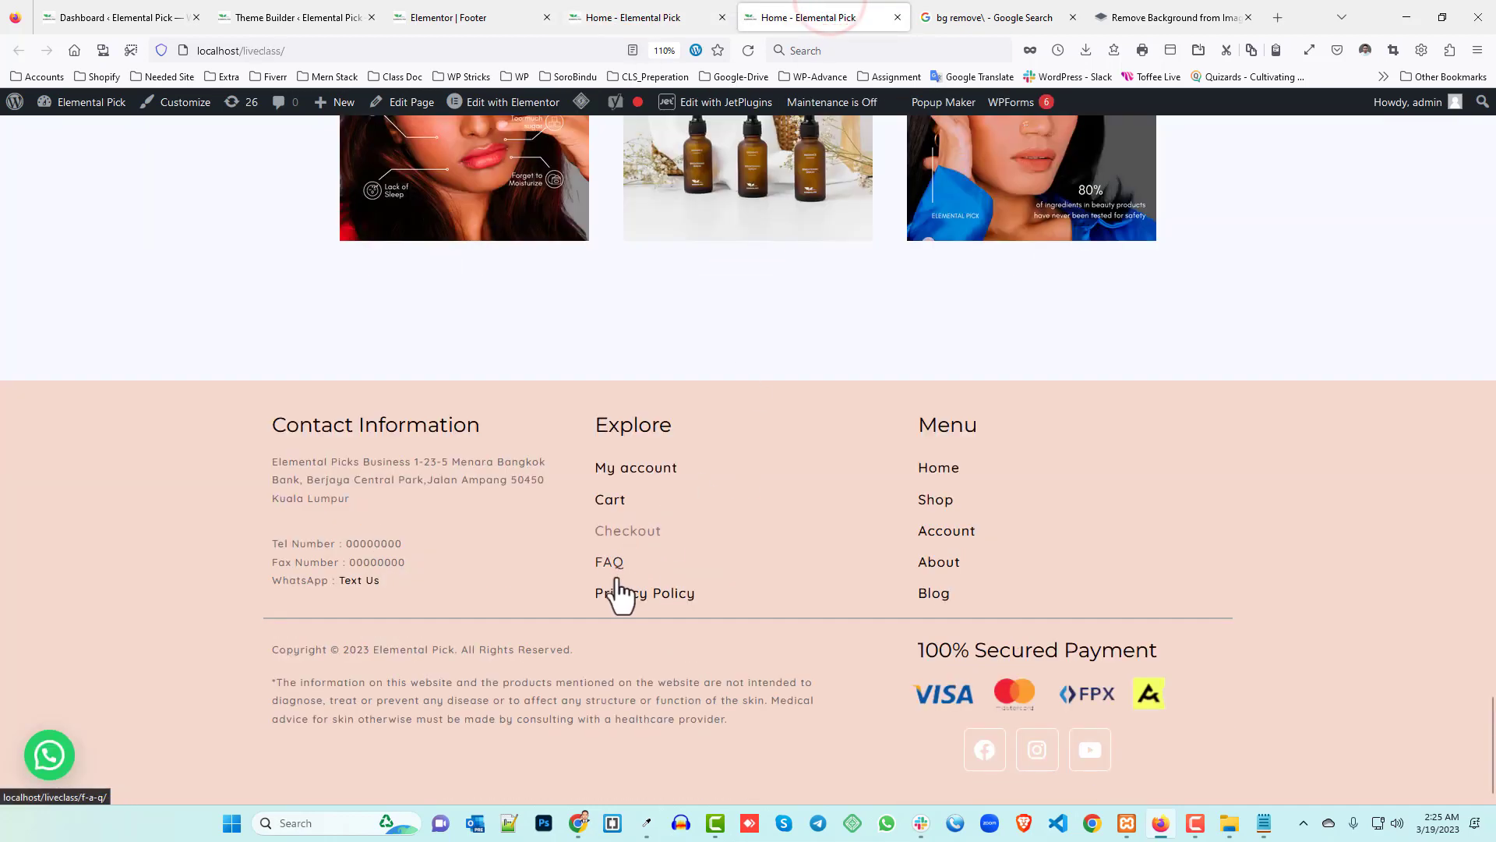
pyautogui.click(649, 18)
# - Set the hover text color of the Explore column's menu links to near-black #020101
pyautogui.click(491, 16)
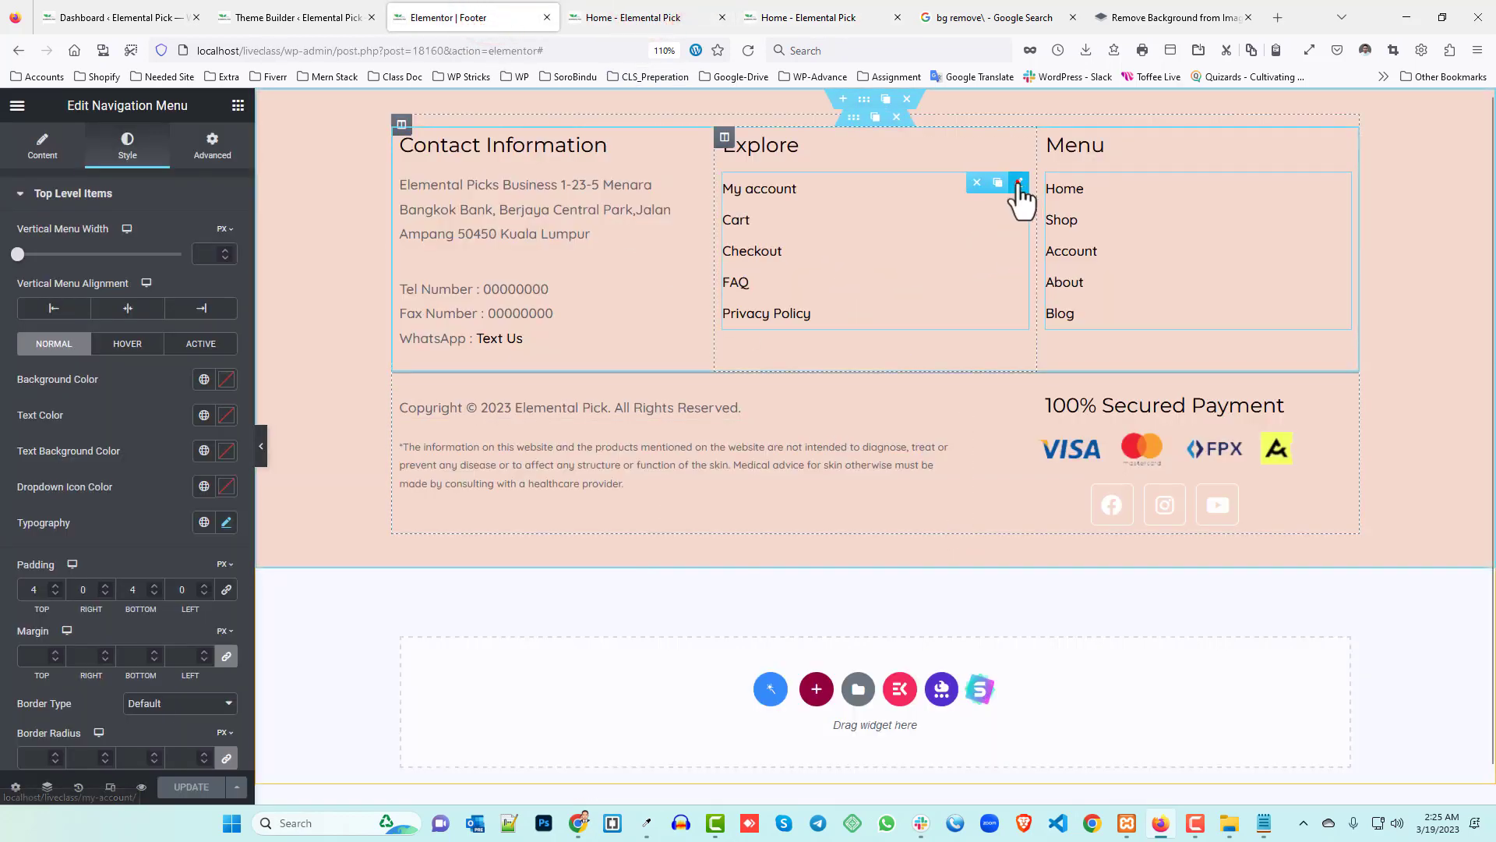
pyautogui.click(1019, 182)
pyautogui.scroll(-1, 110, 365)
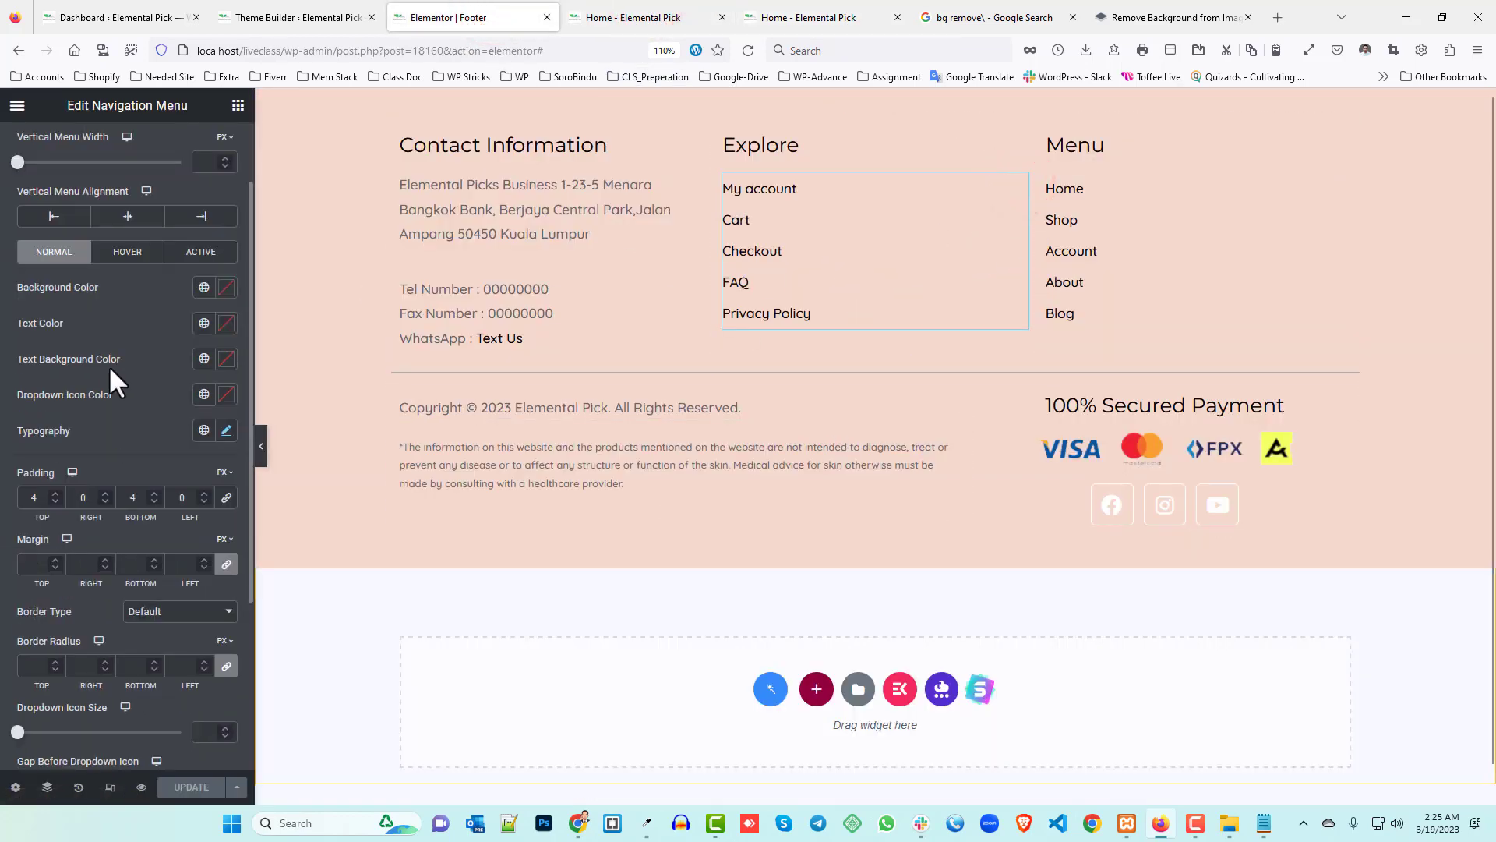
pyautogui.scroll(1, 109, 371)
pyautogui.click(121, 344)
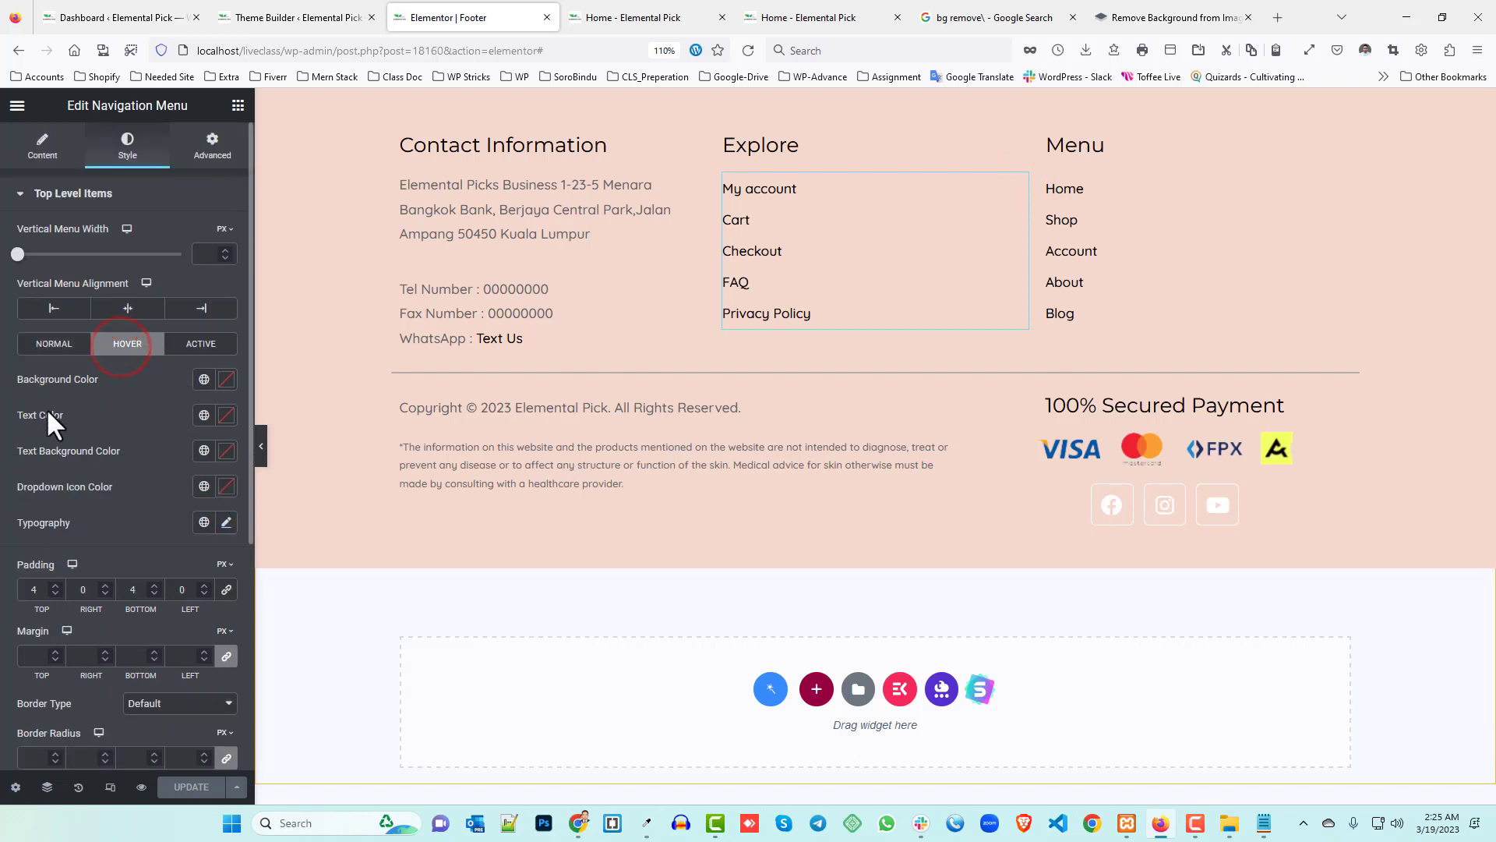
pyautogui.click(227, 413)
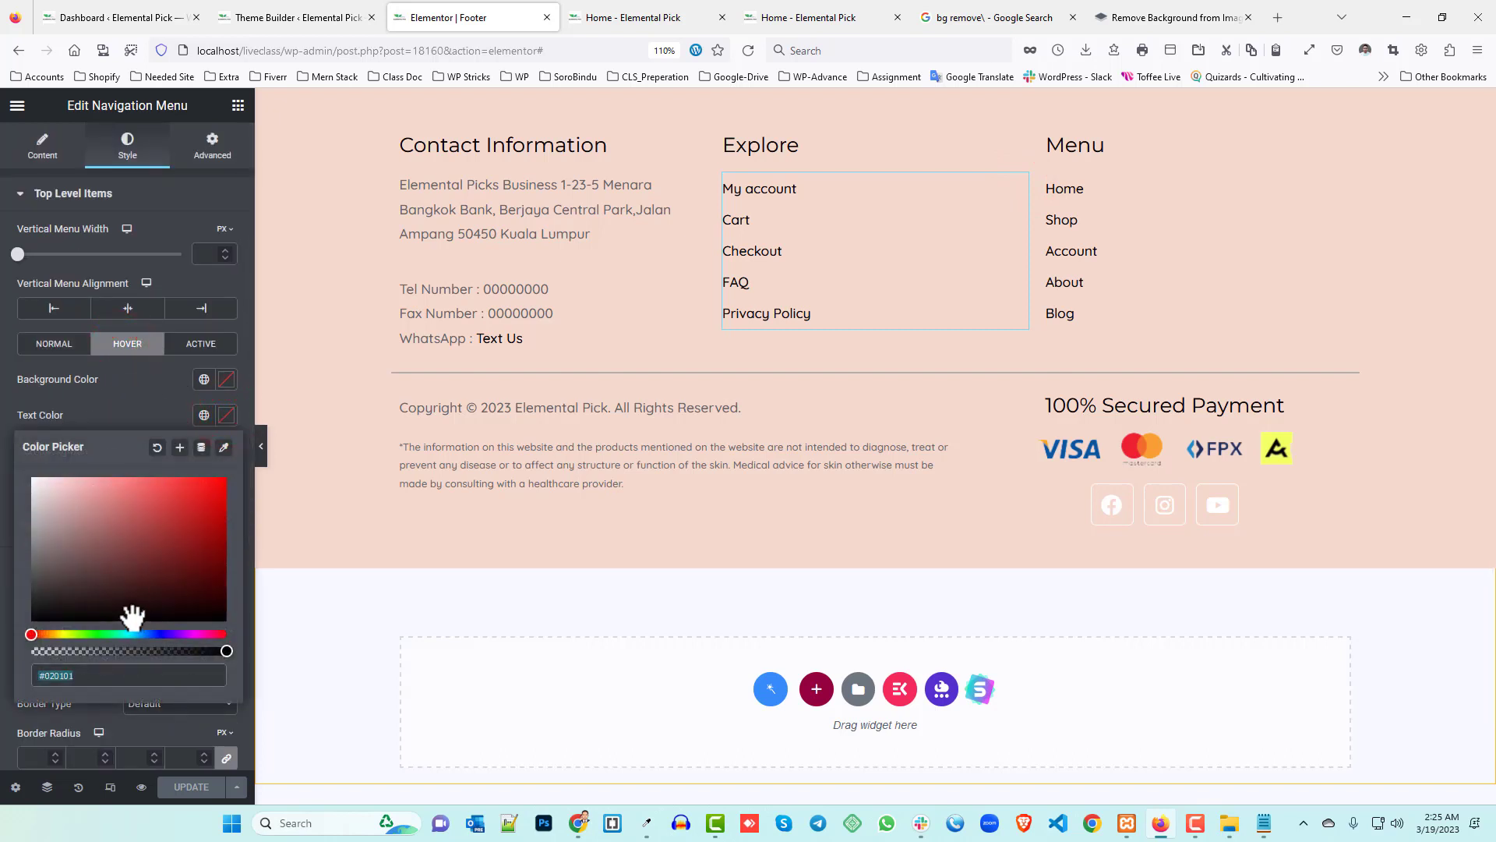
pyautogui.click(6, 506)
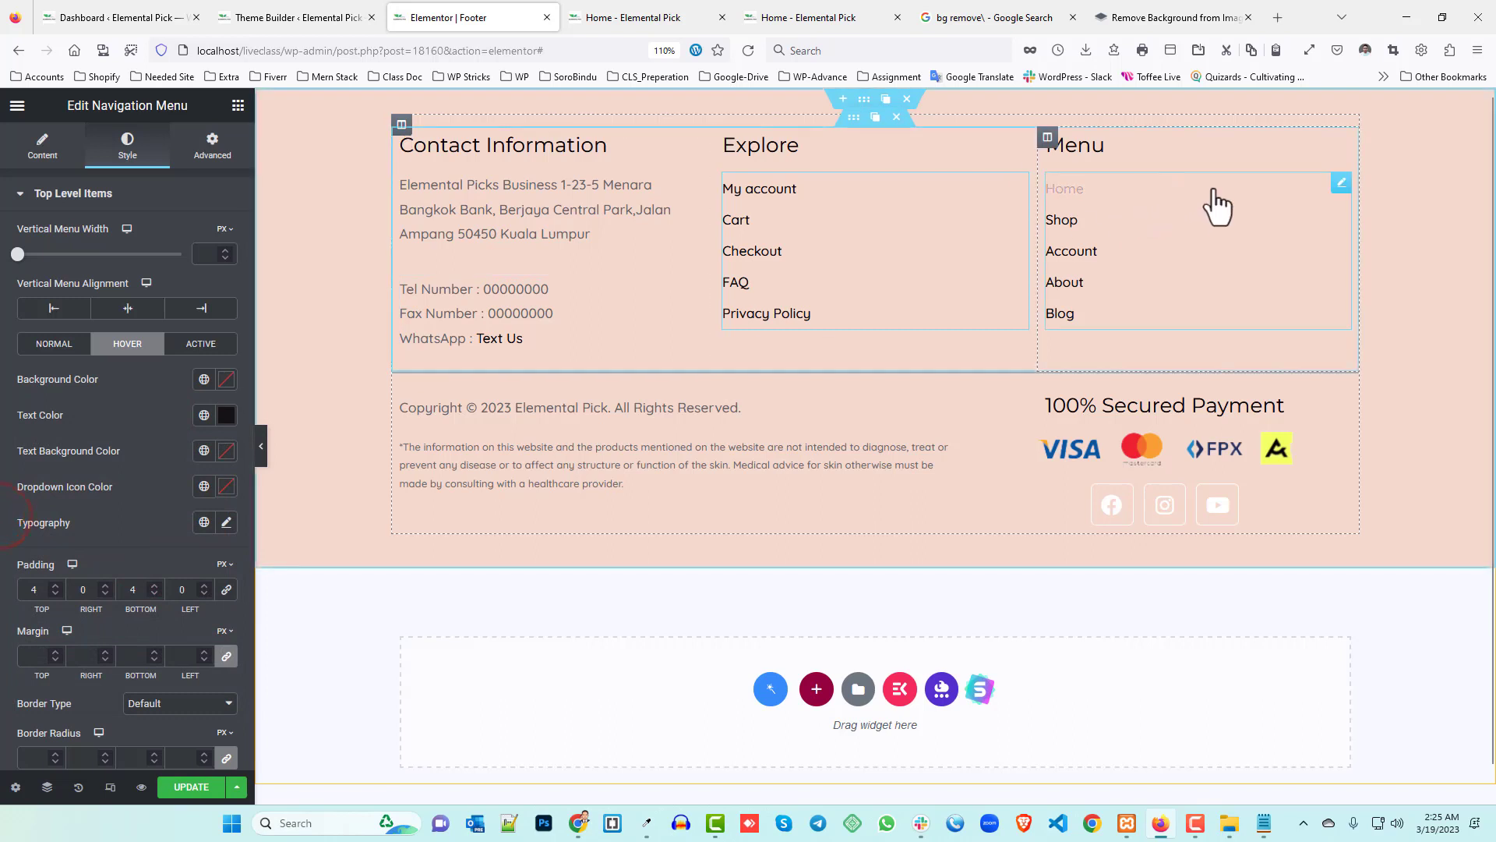
# - Set the hover text color of the Menu column's links to black #000000 and save the footer
pyautogui.click(1340, 182)
pyautogui.click(134, 343)
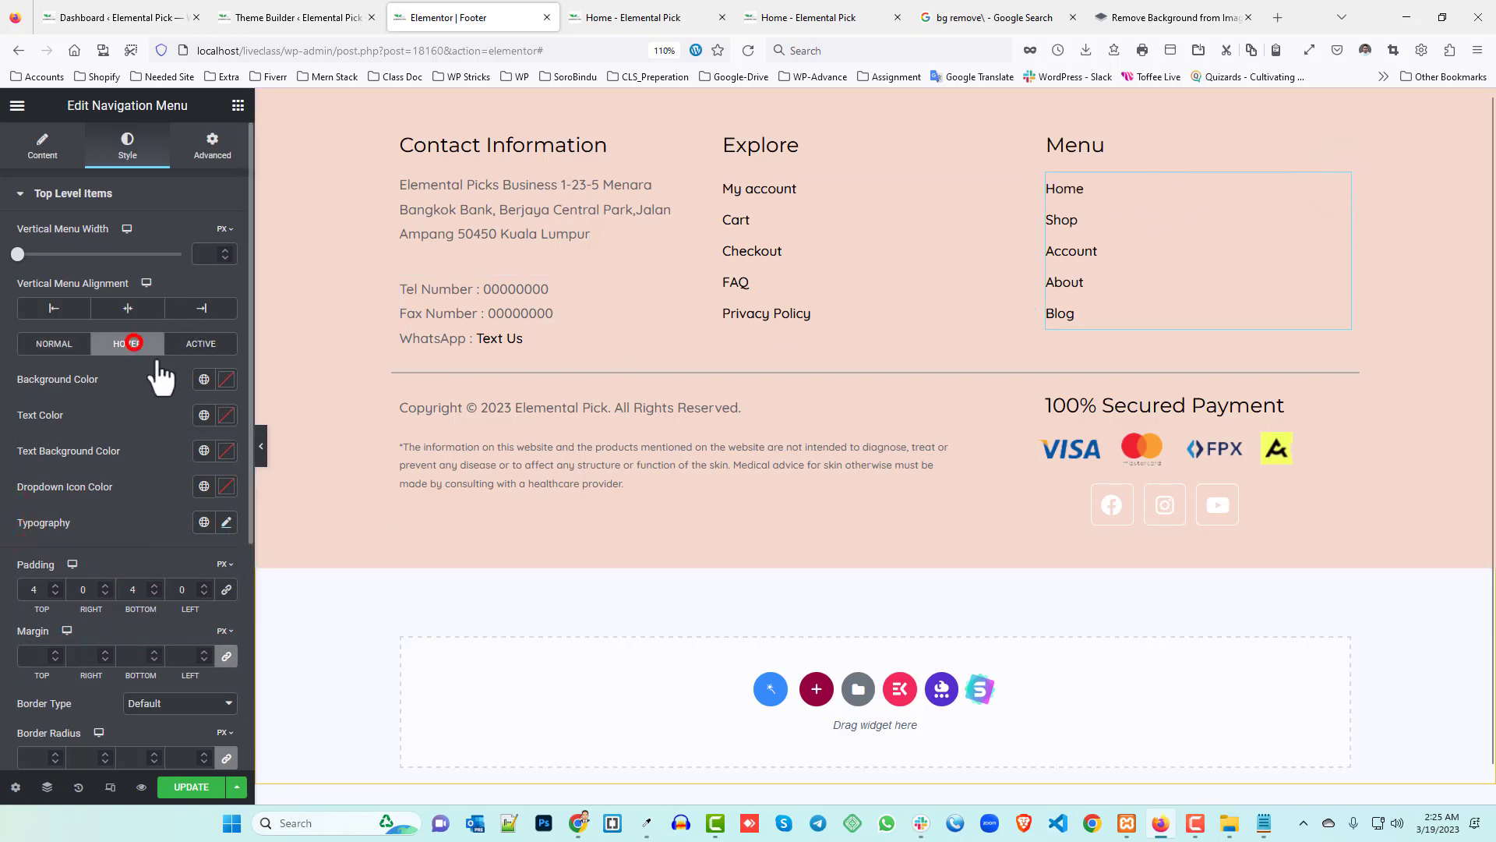
pyautogui.click(225, 417)
pyautogui.click(33, 621)
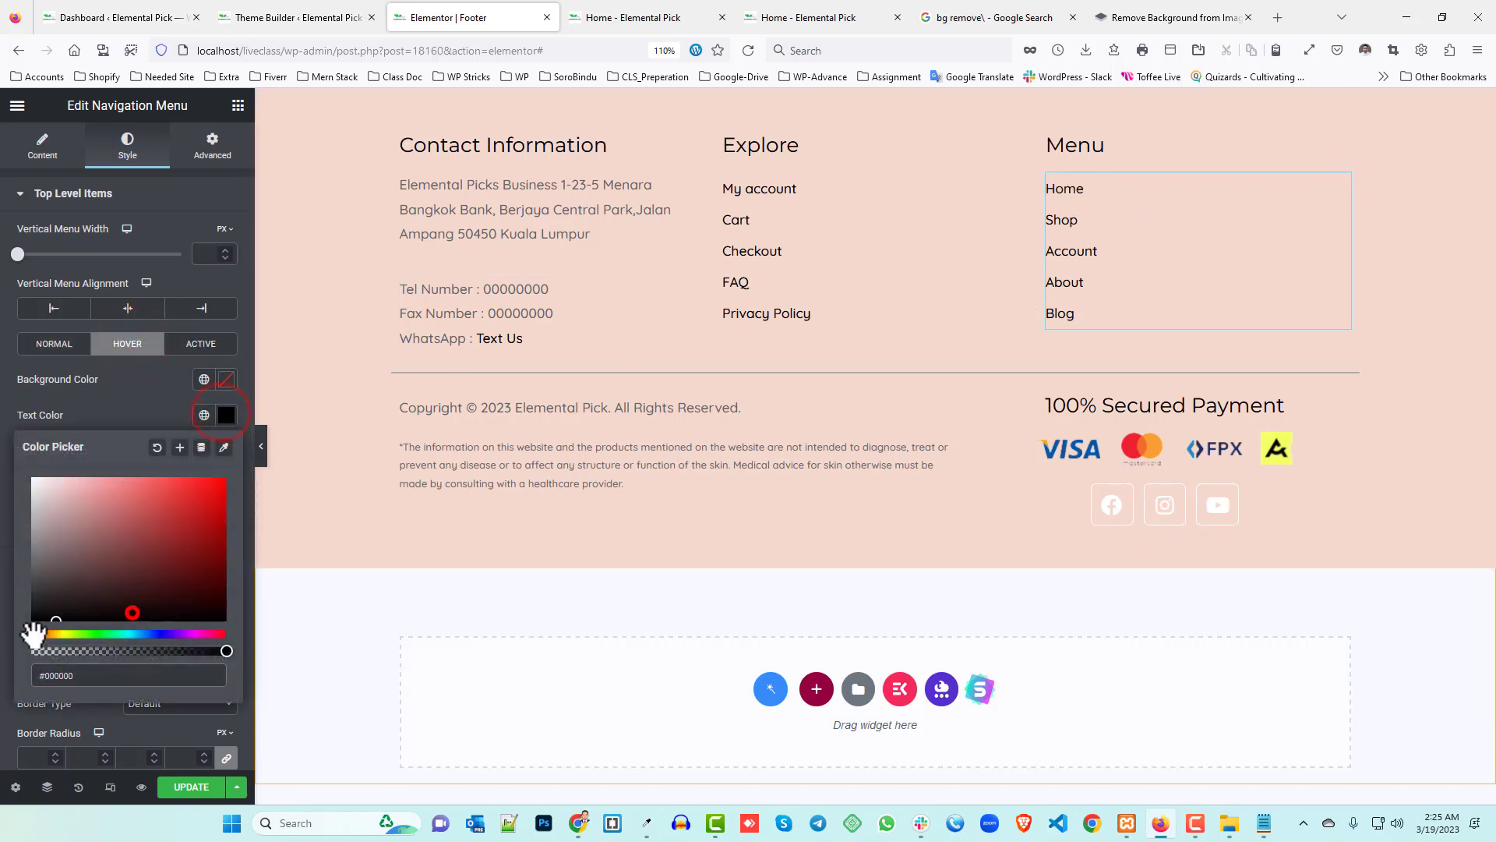
pyautogui.click(191, 789)
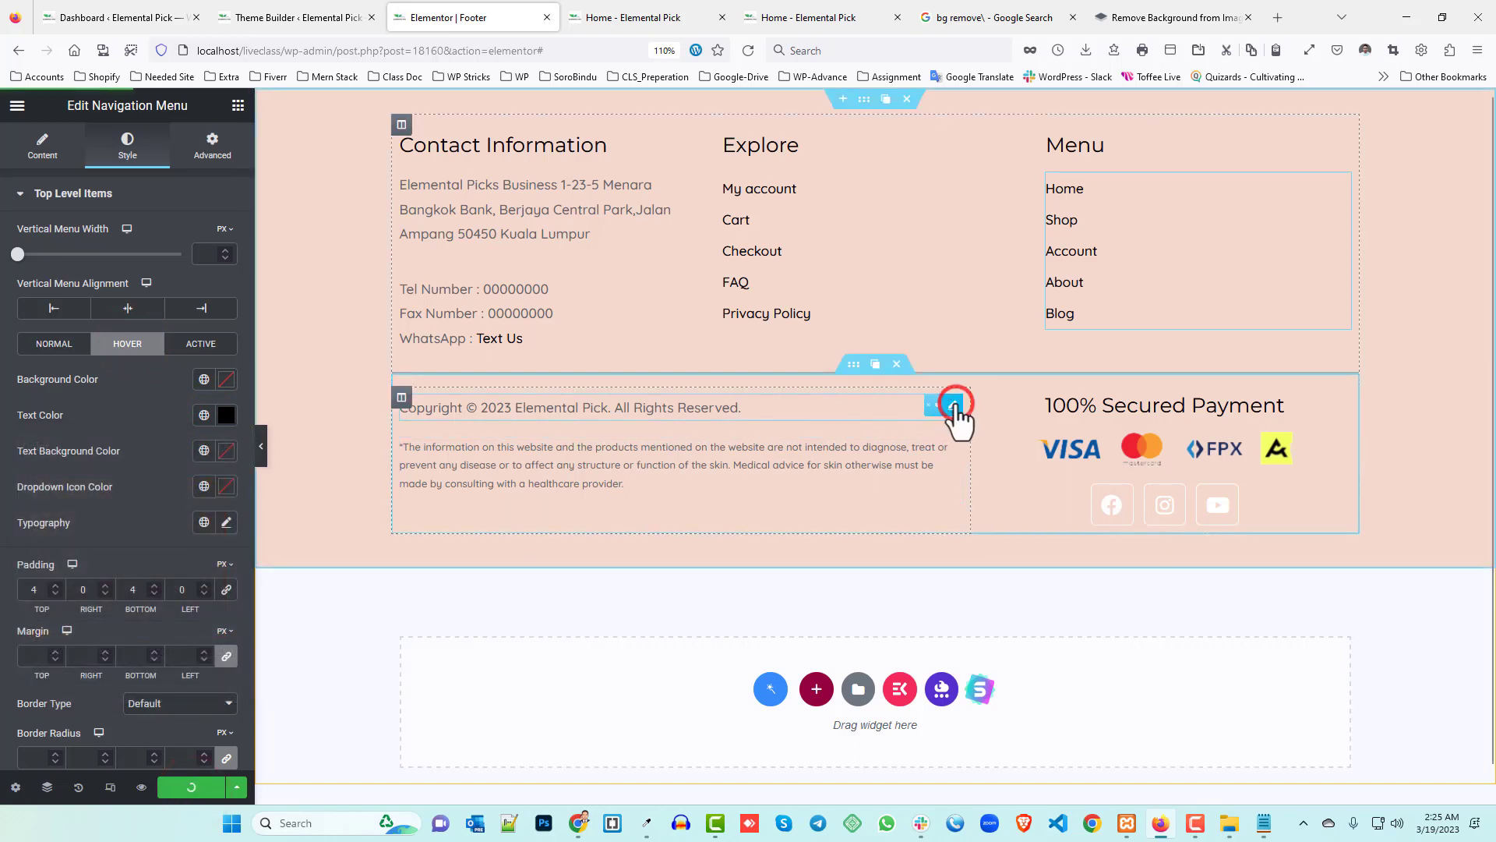
pyautogui.click(952, 404)
pyautogui.click(226, 306)
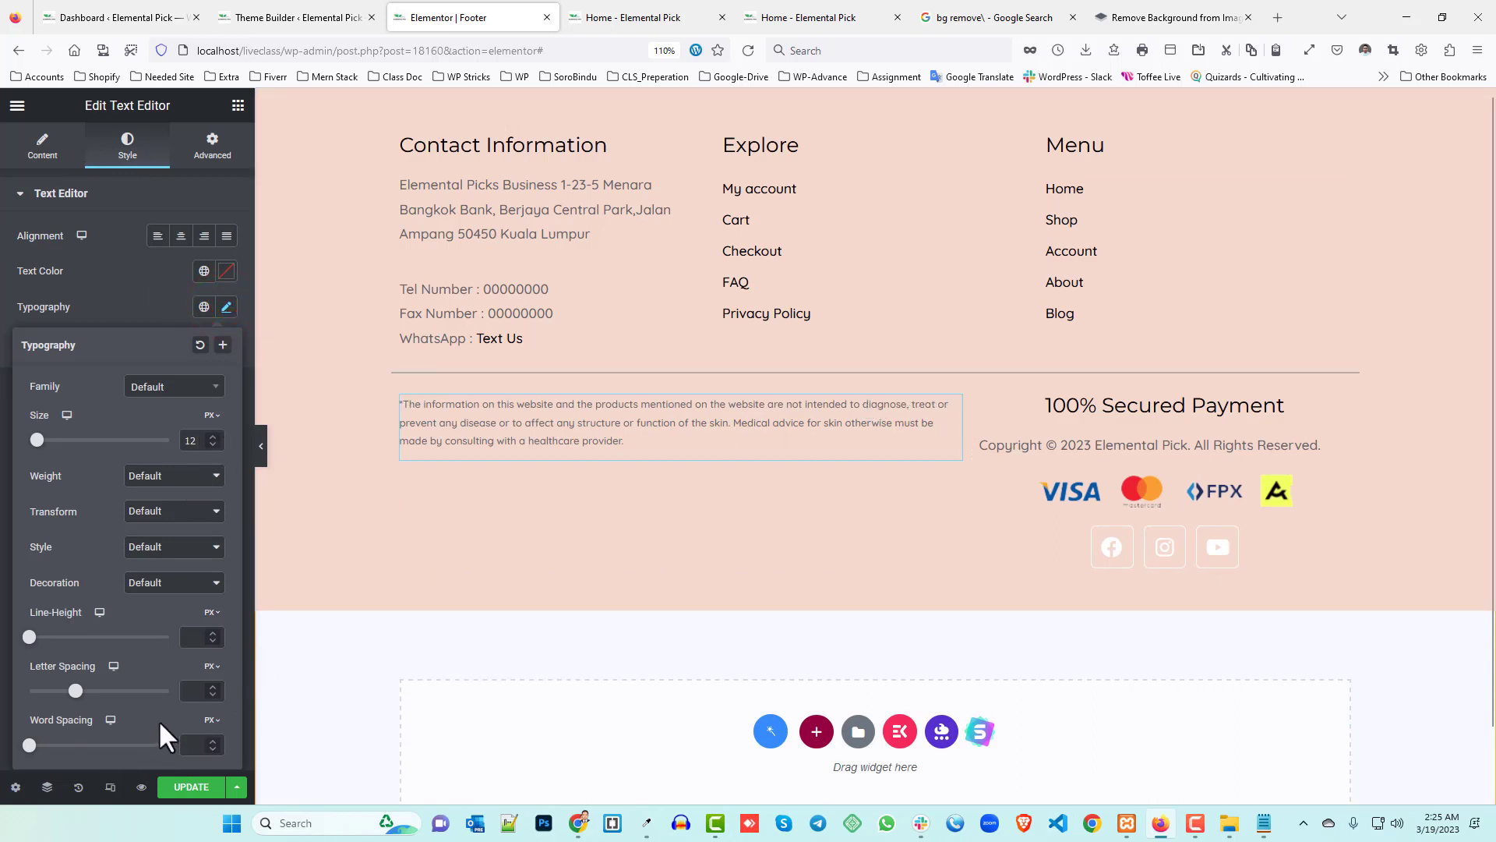
pyautogui.hotkey('ctrl', 'z')
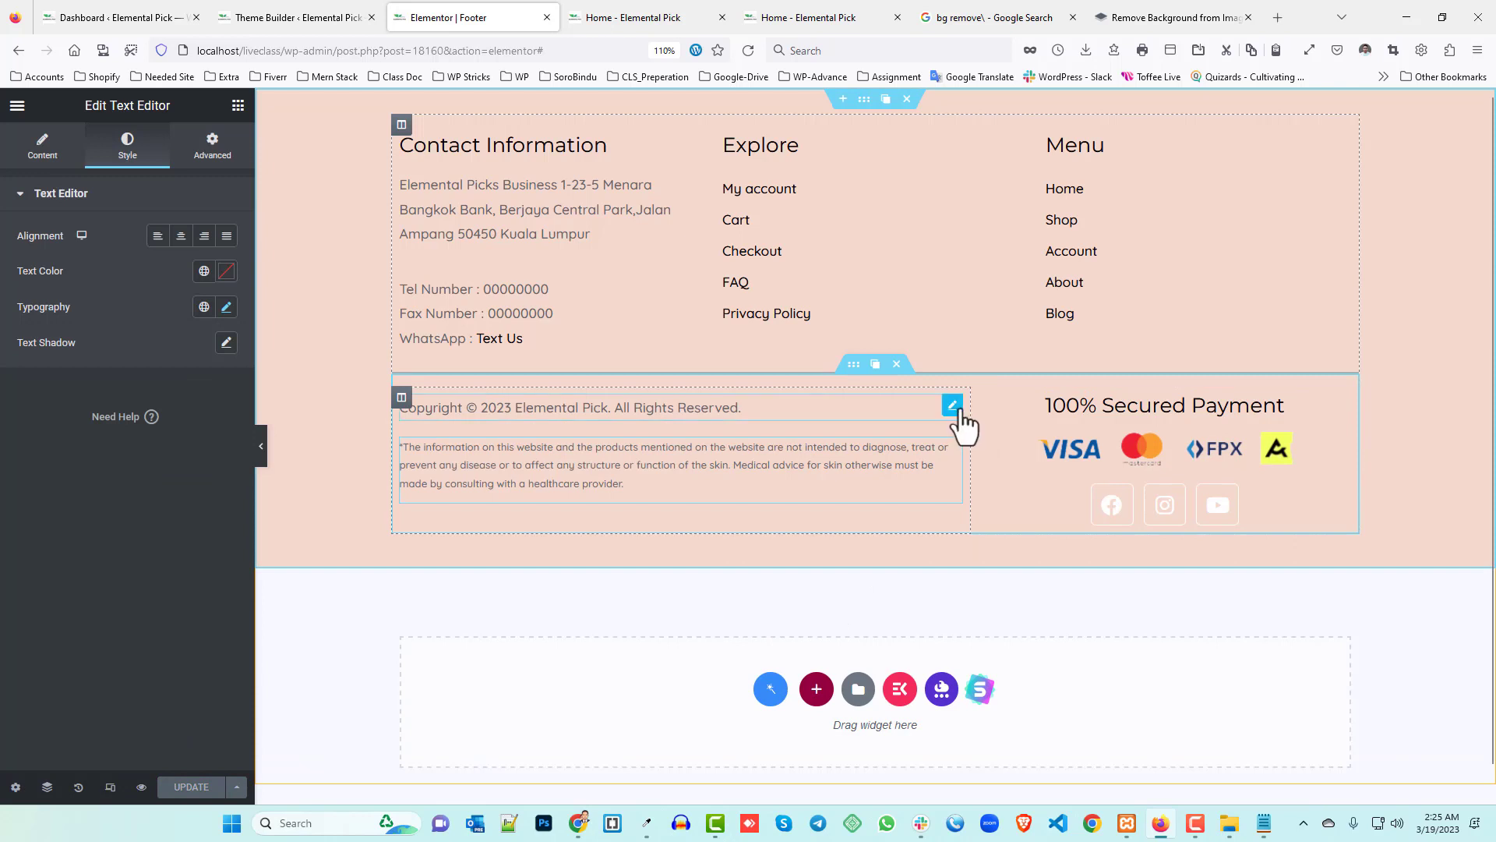
# - Set the font size of the copyright line in the footer's lower row and save the footer
pyautogui.click(954, 406)
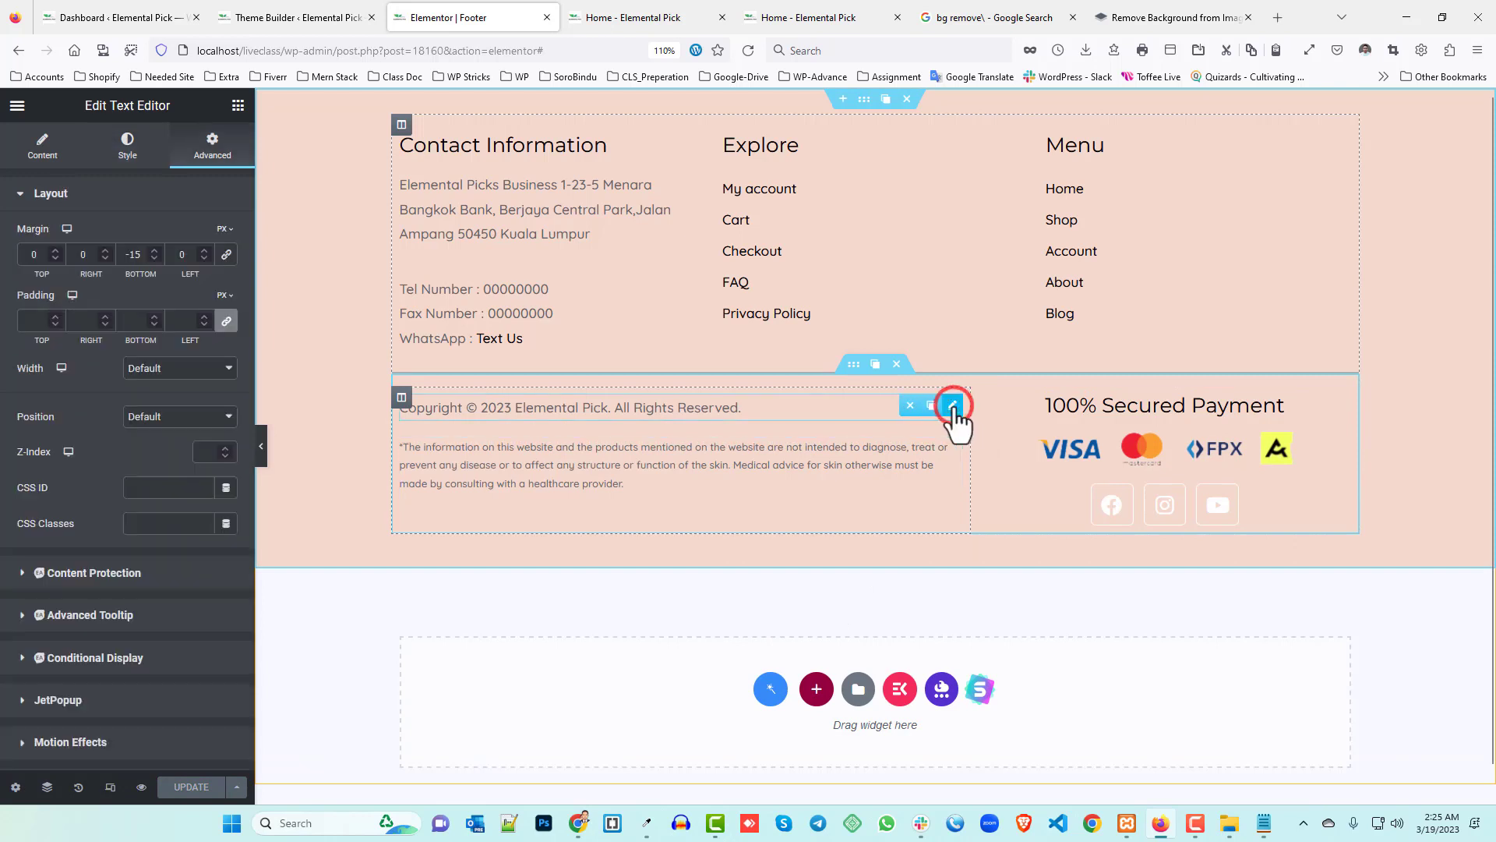
pyautogui.click(127, 146)
pyautogui.click(227, 306)
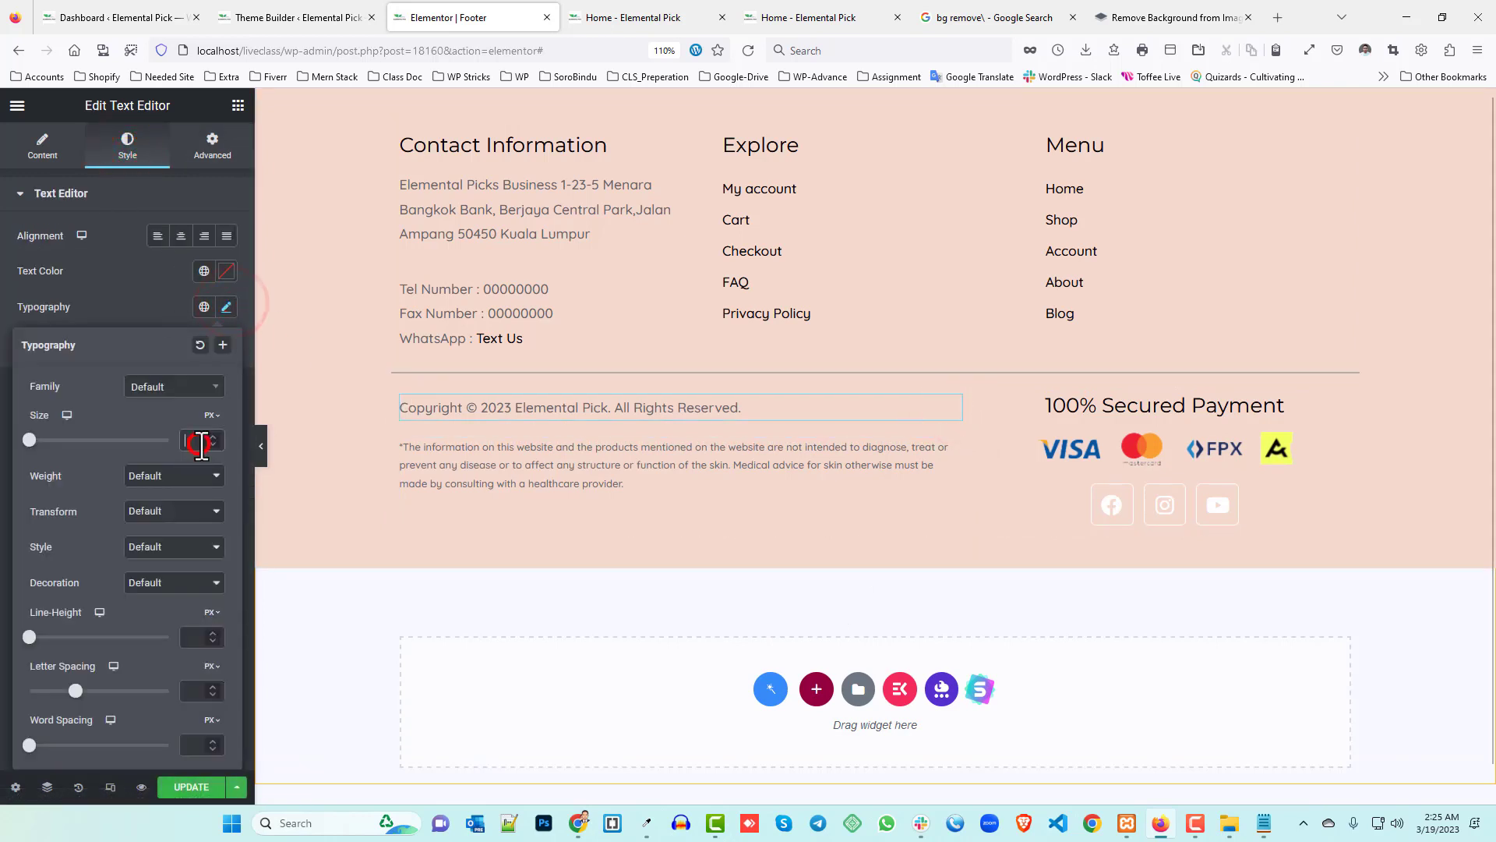
pyautogui.click(191, 785)
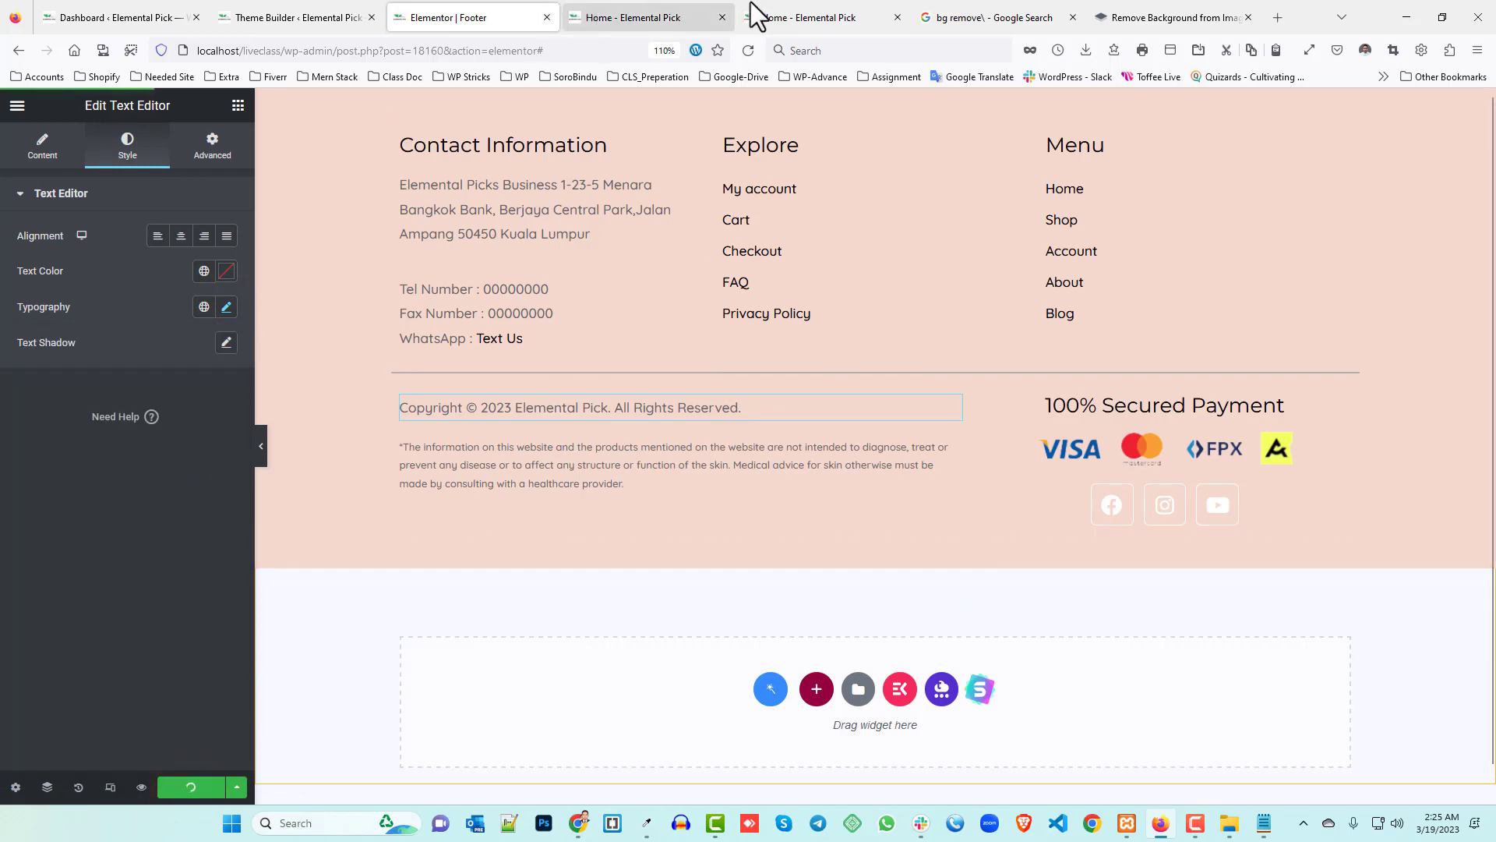
# - Reload the liveclass home page and review the finished footer
pyautogui.click(802, 16)
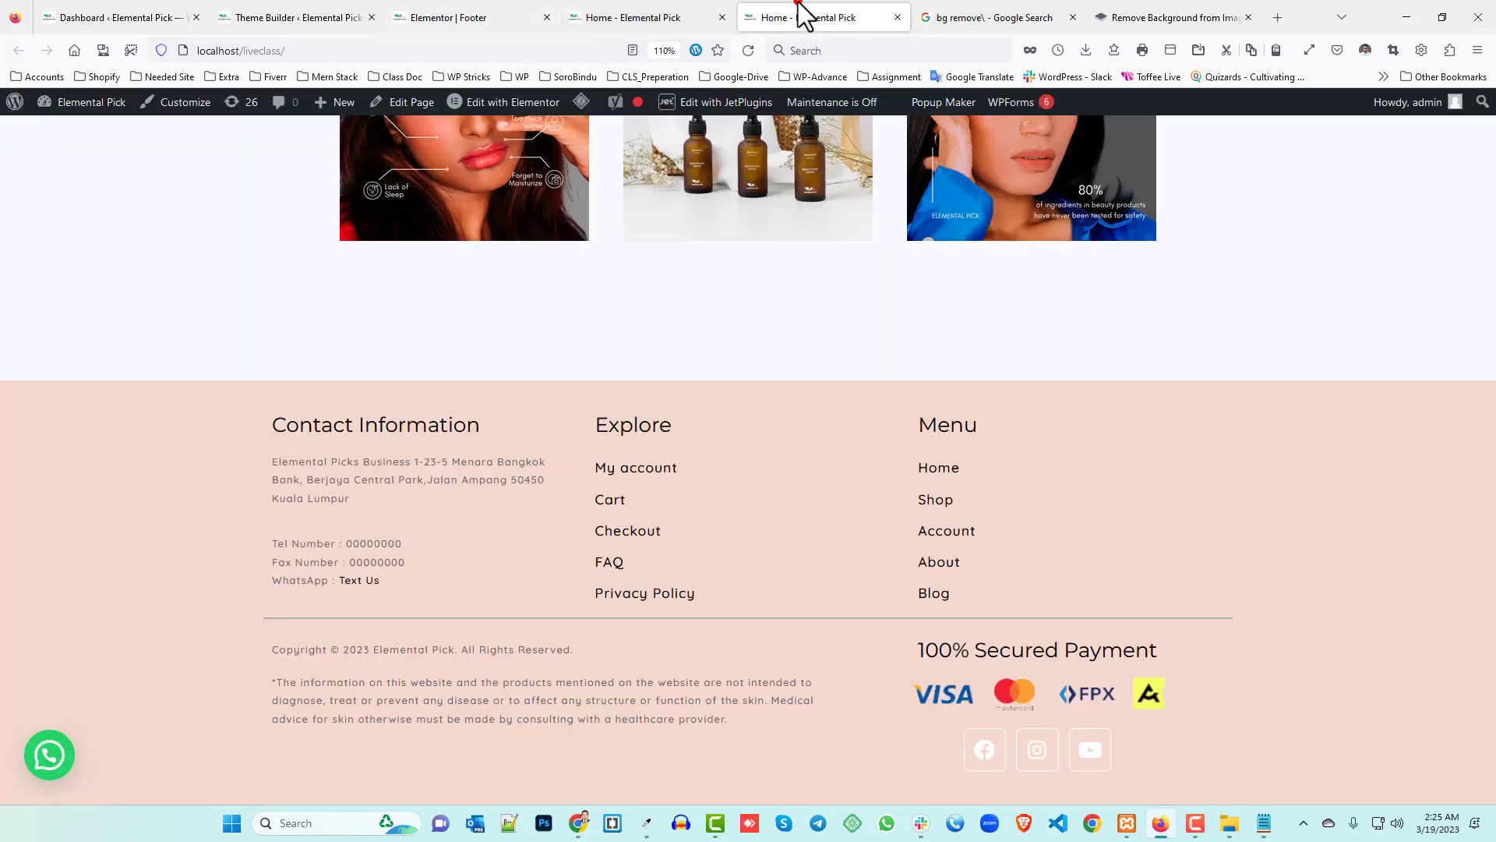
pyautogui.click(748, 50)
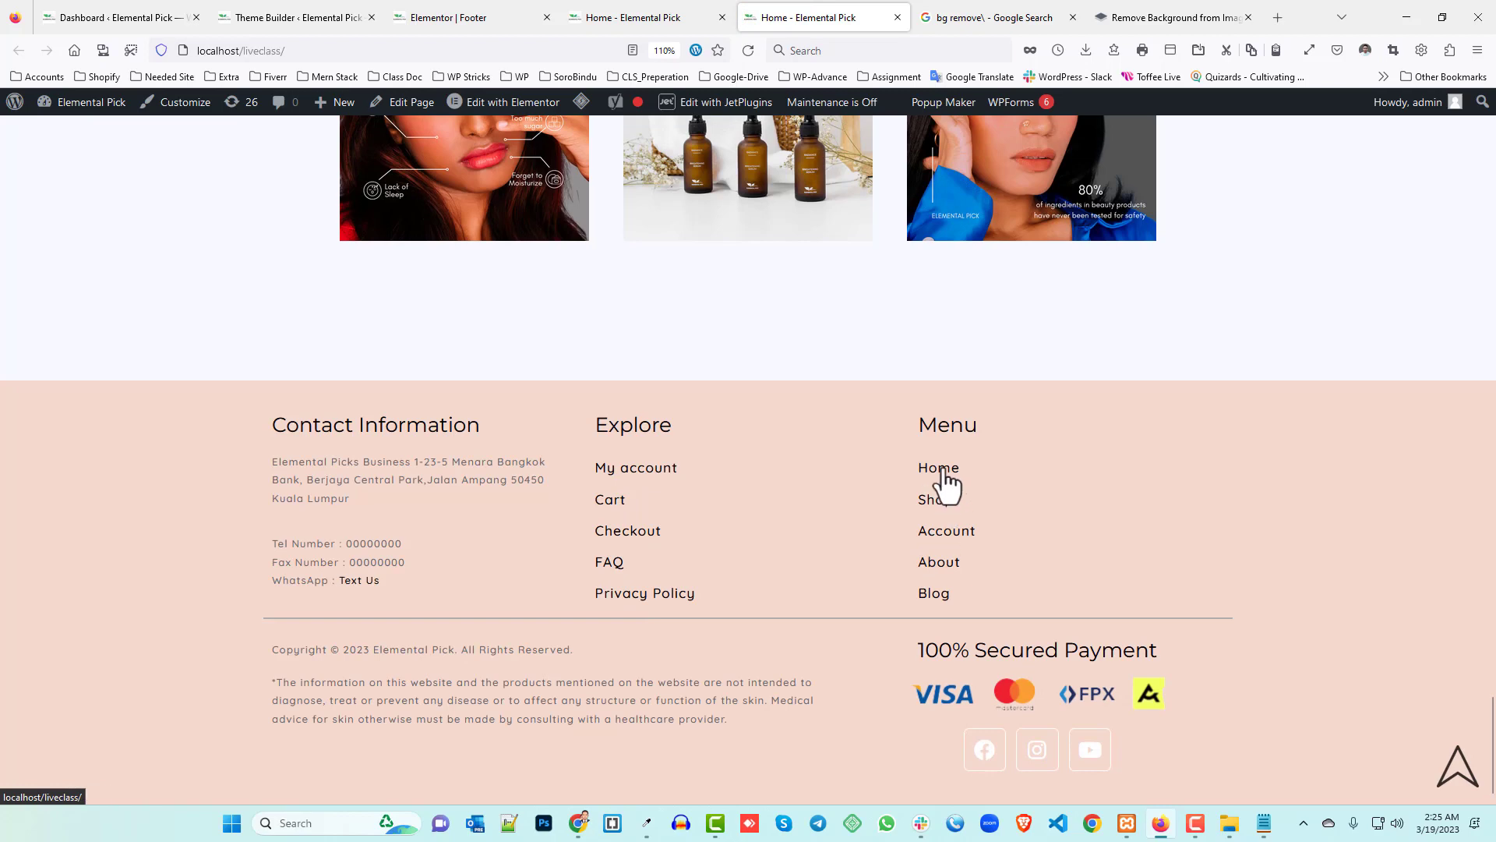
pyautogui.scroll(-1, 580, 528)
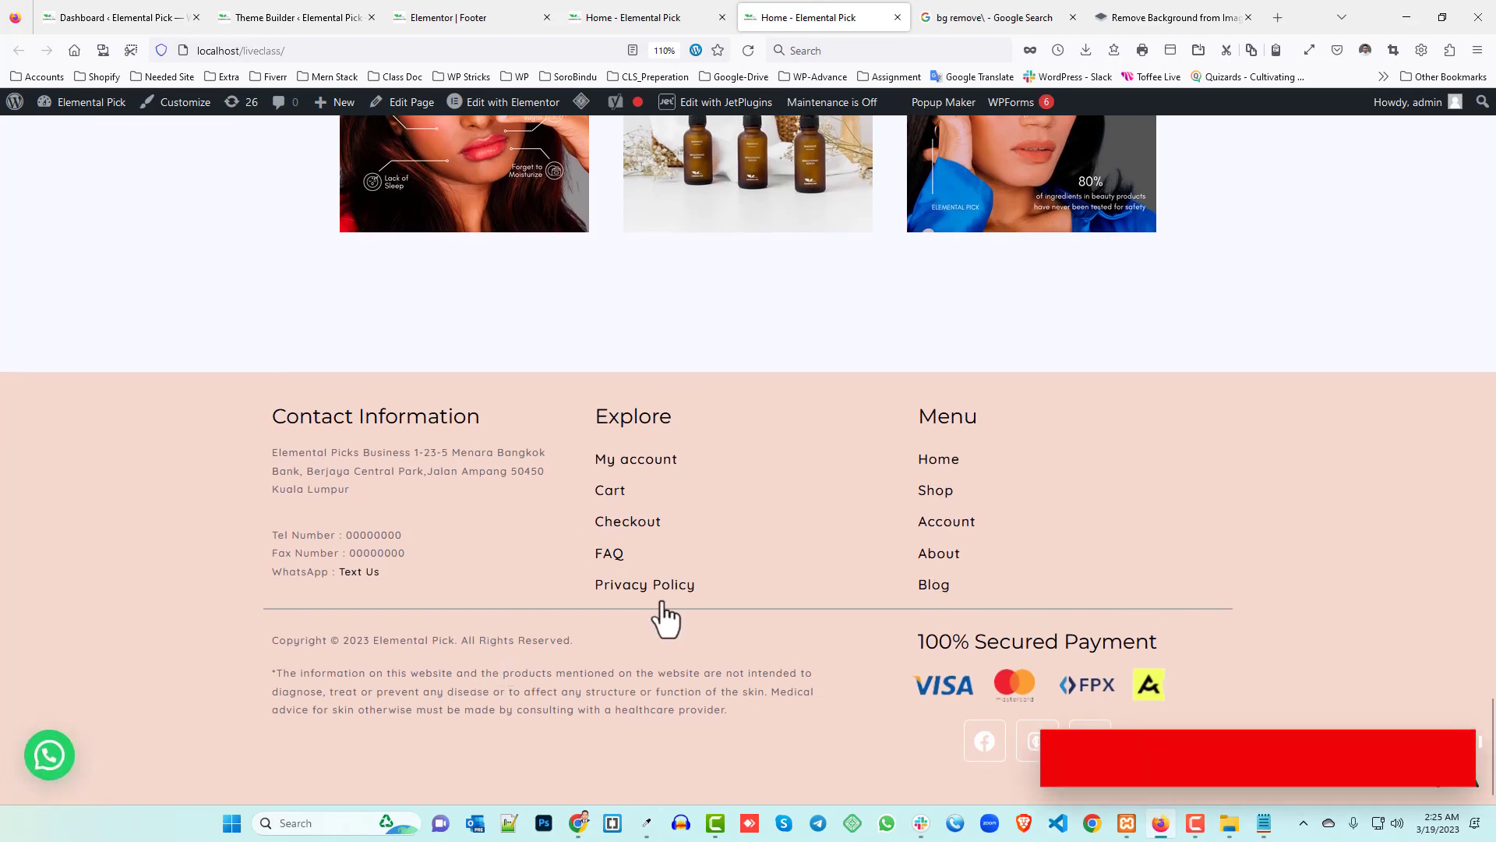
pyautogui.scroll(3, 503, 558)
pyautogui.scroll(-3, 493, 551)
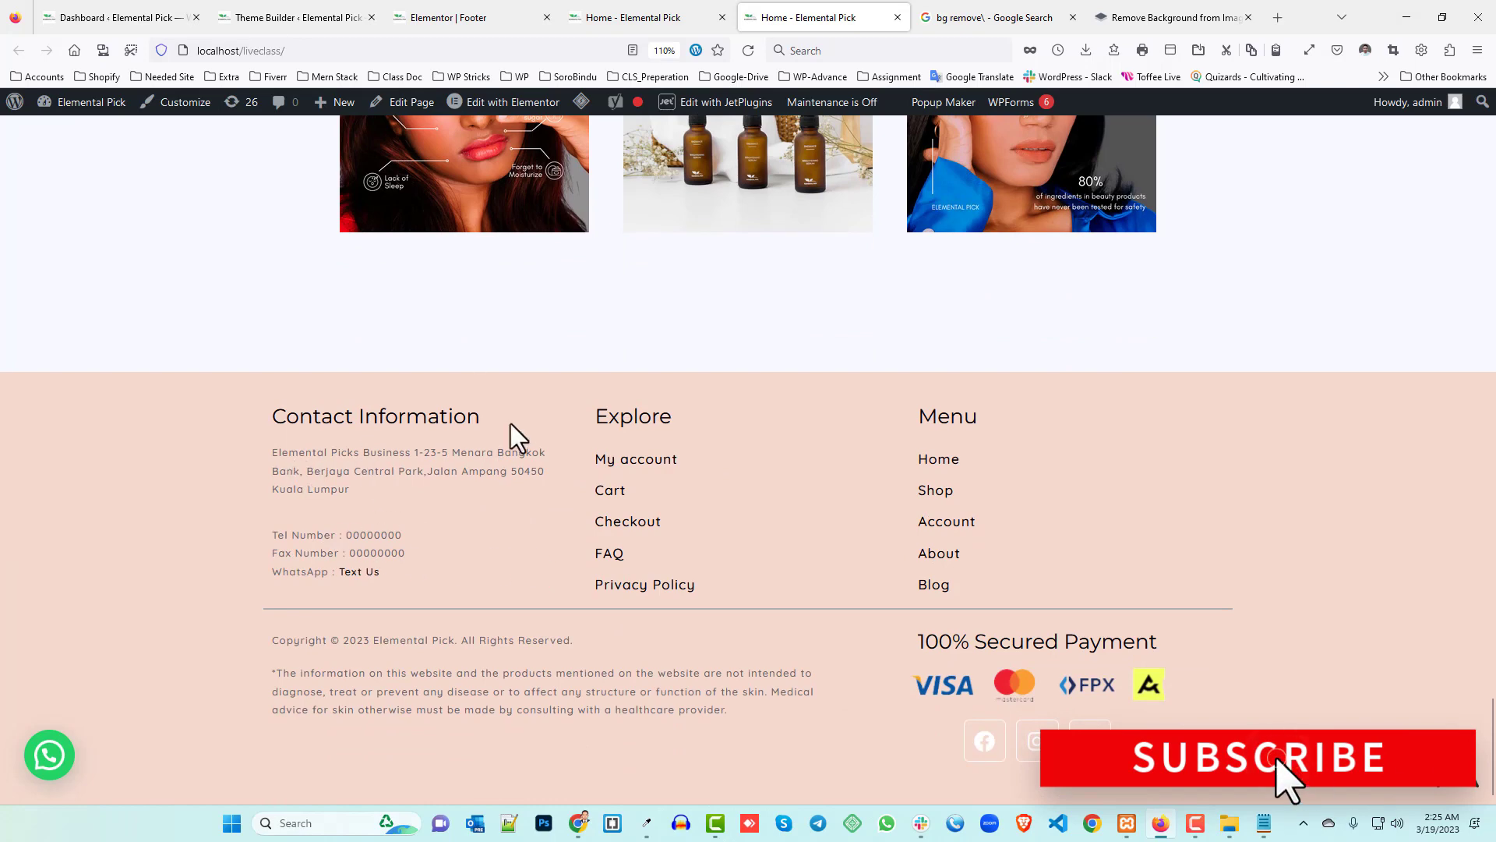
# - Compare the liveclass home page footer with the newsite footer and the footer layout in the Elementor editor
pyautogui.moveTo(365, 451); pyautogui.dragTo(457, 563)
pyautogui.click(457, 562)
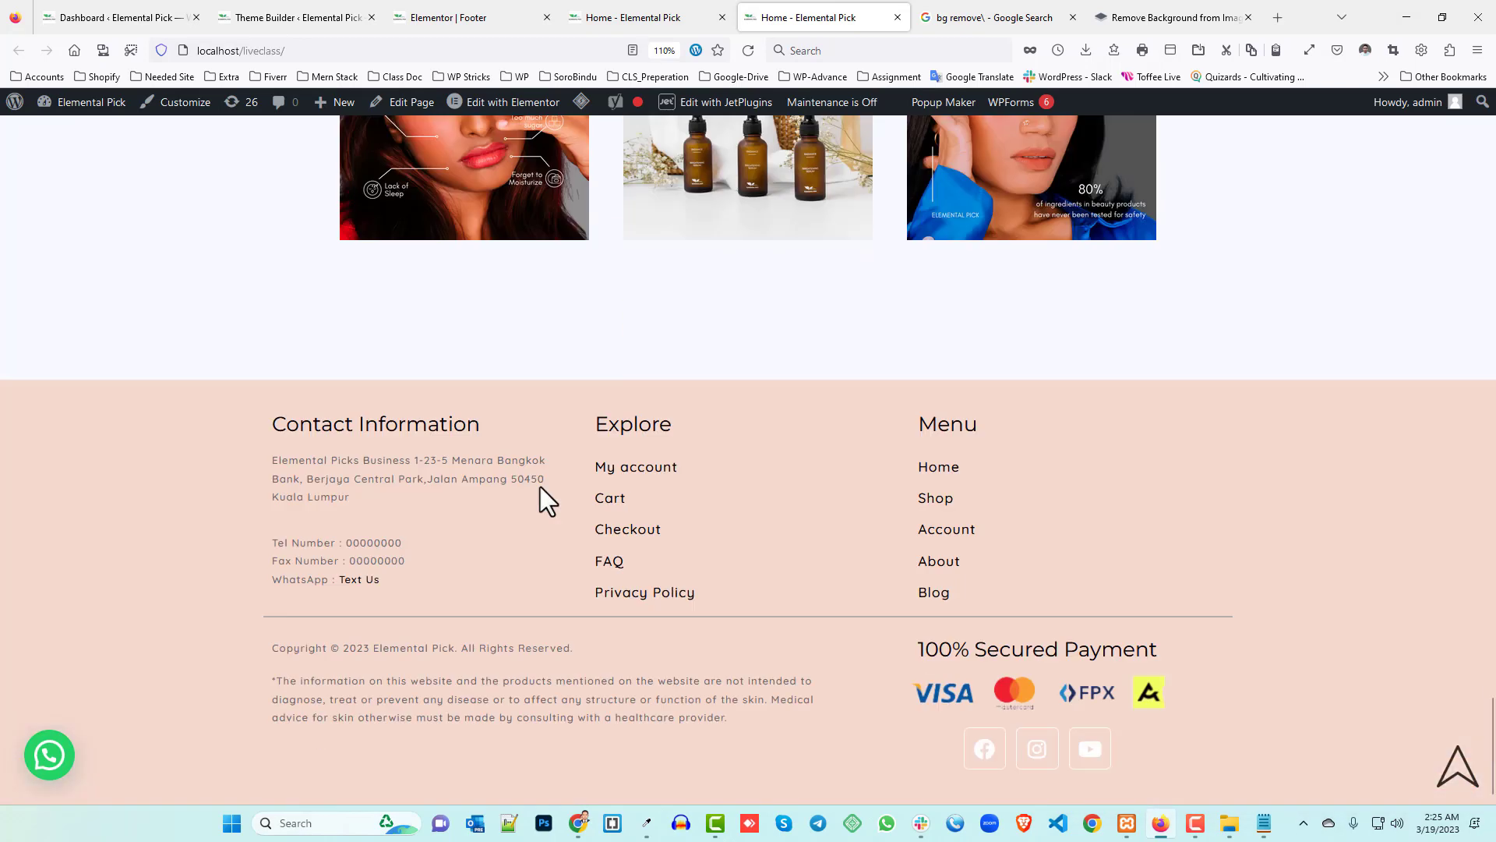
pyautogui.click(619, 14)
pyautogui.click(762, 11)
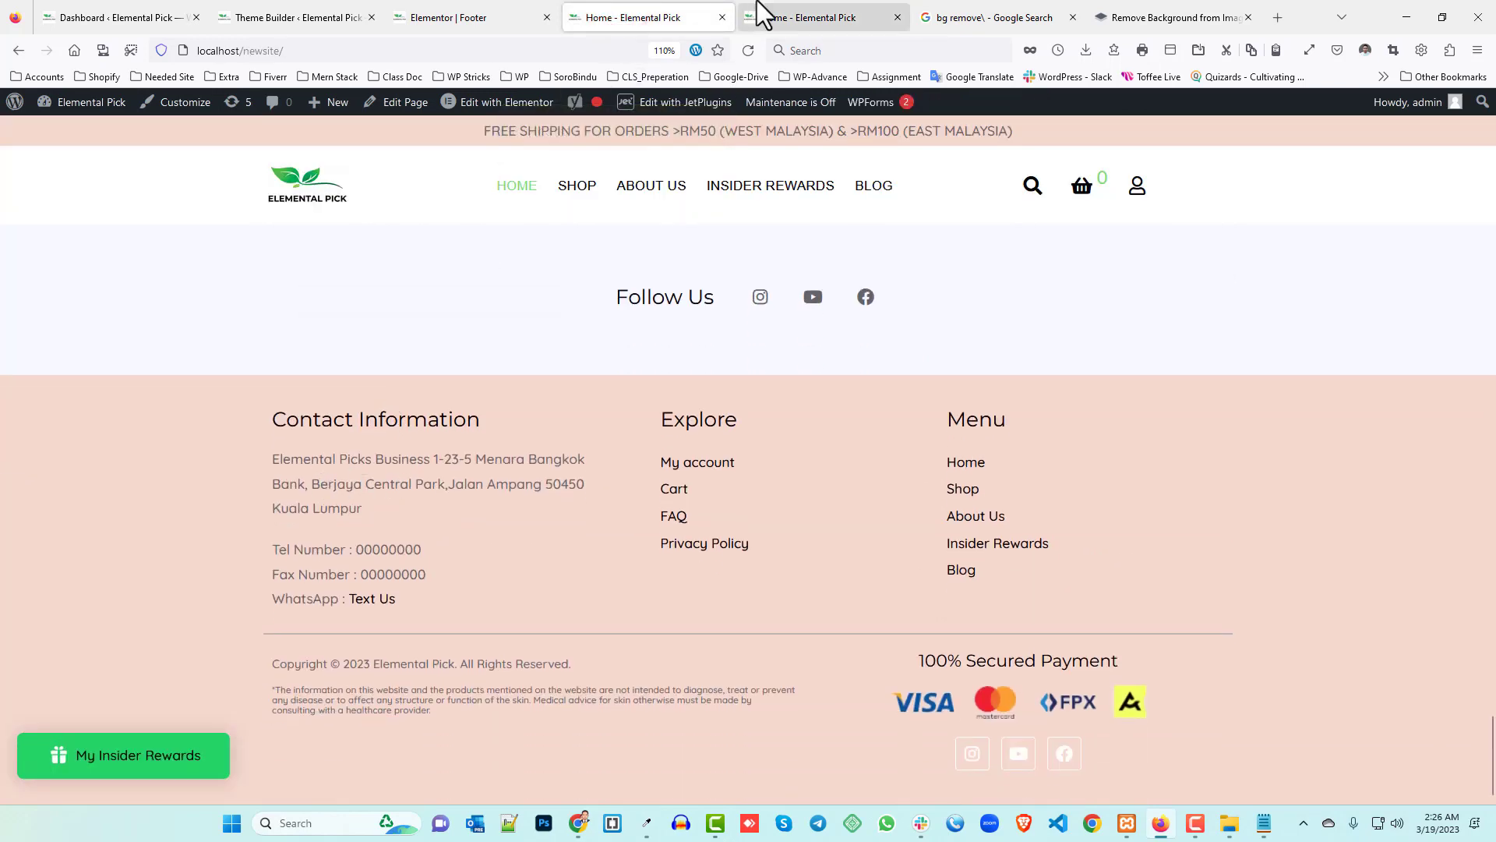
pyautogui.click(555, 12)
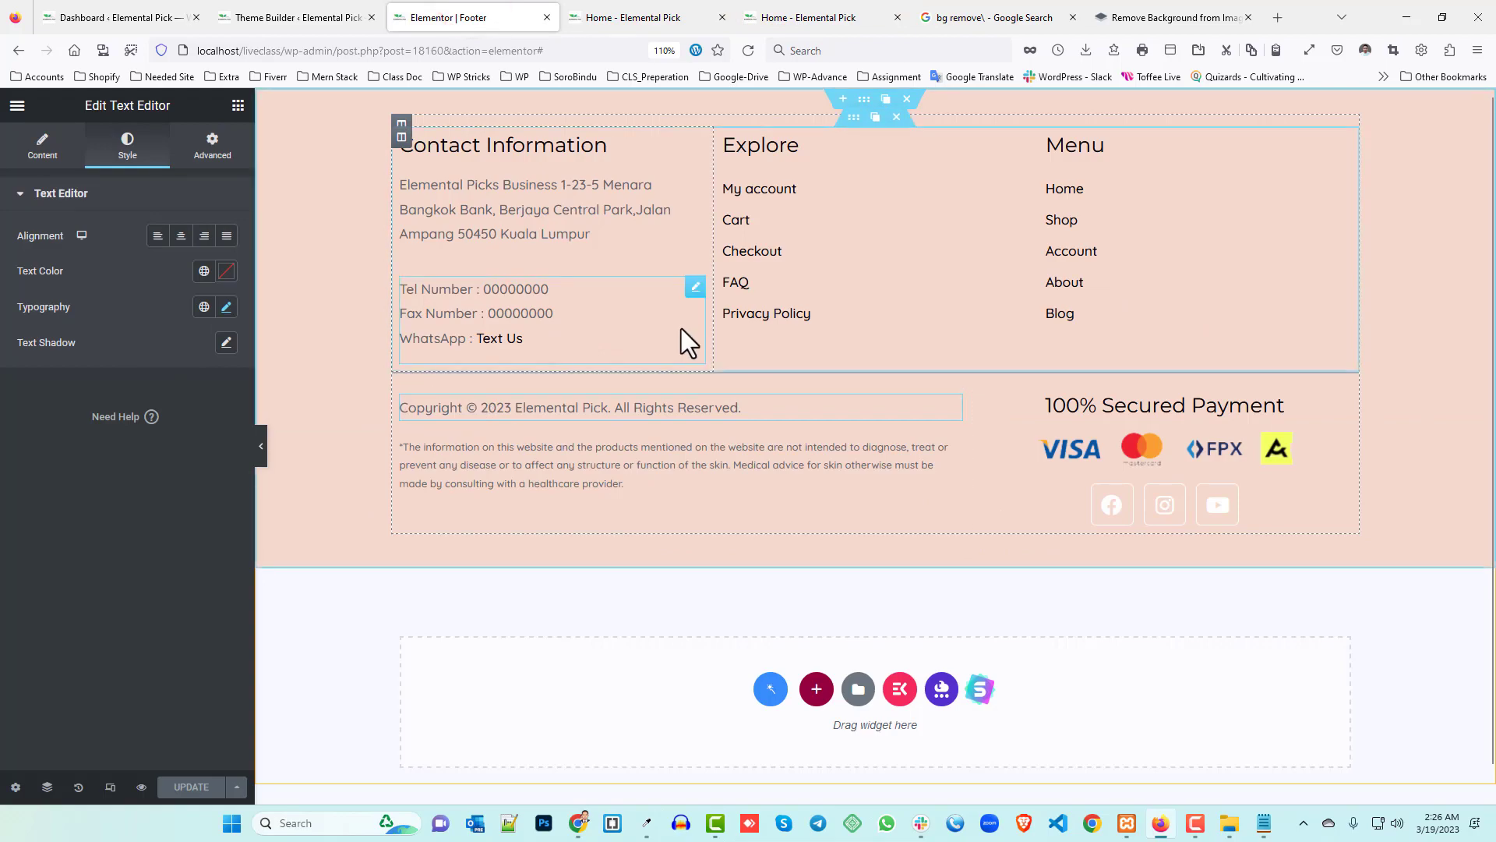
# - Look through the newsite home page, from the hero banner past the product listing to the video section
pyautogui.click(668, 17)
pyautogui.scroll(15, 748, 347)
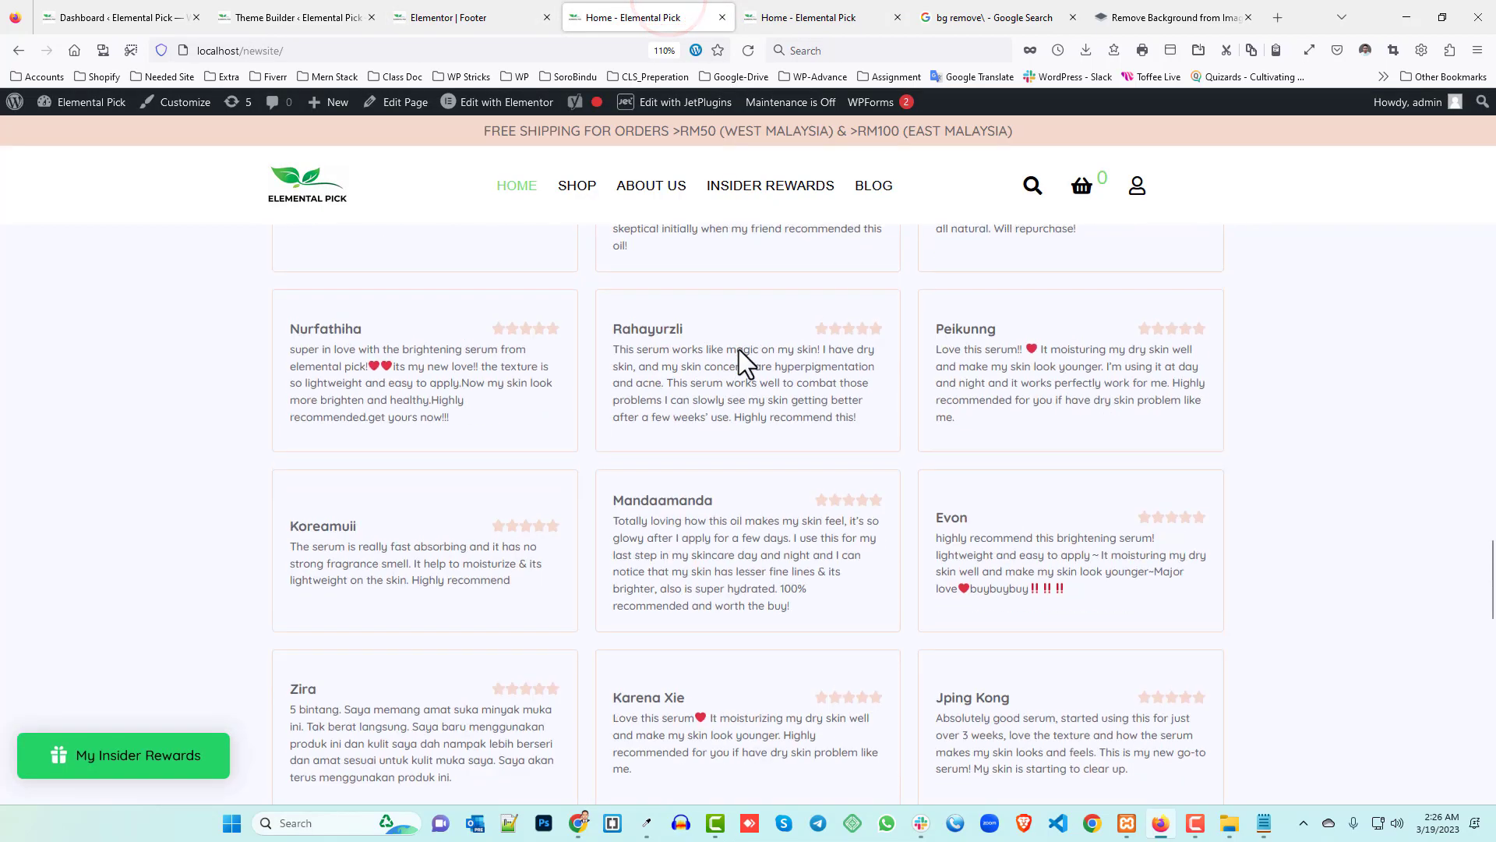
pyautogui.scroll(20, 740, 346)
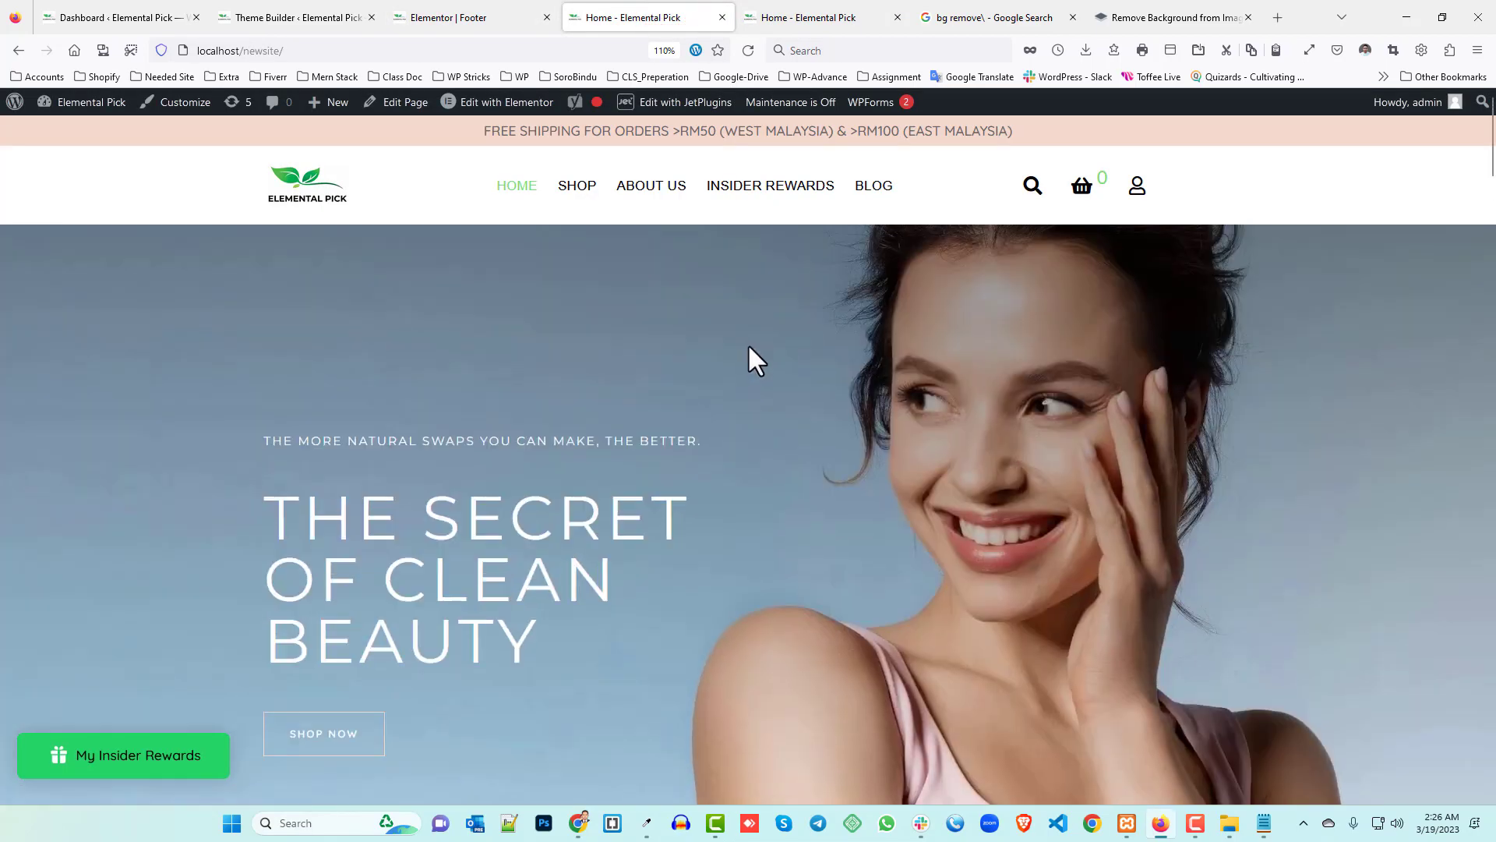
pyautogui.scroll(-5, 686, 350)
pyautogui.scroll(-15, 582, 329)
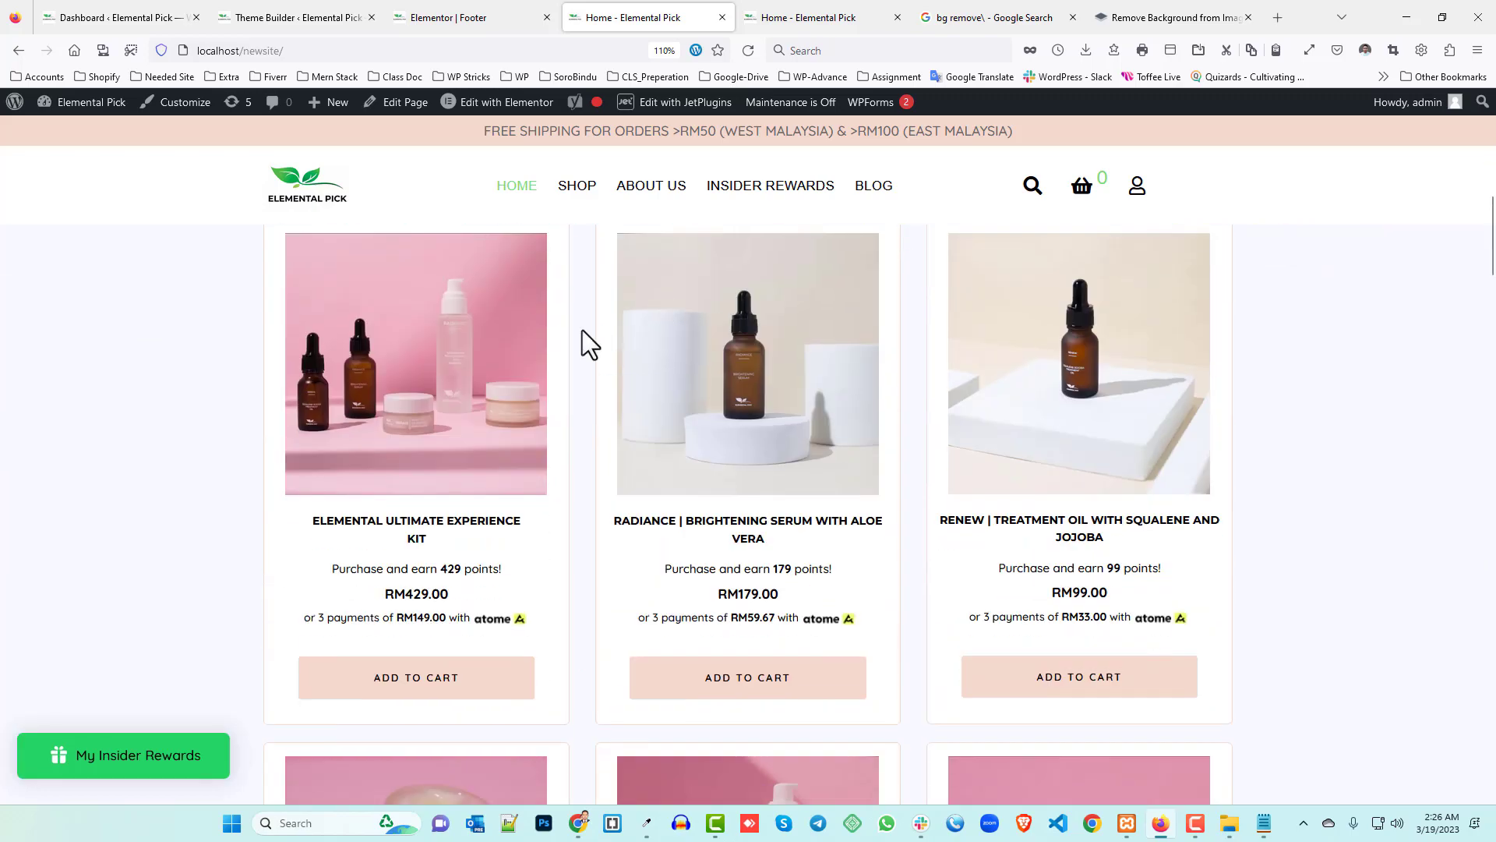
pyautogui.scroll(-6, 585, 327)
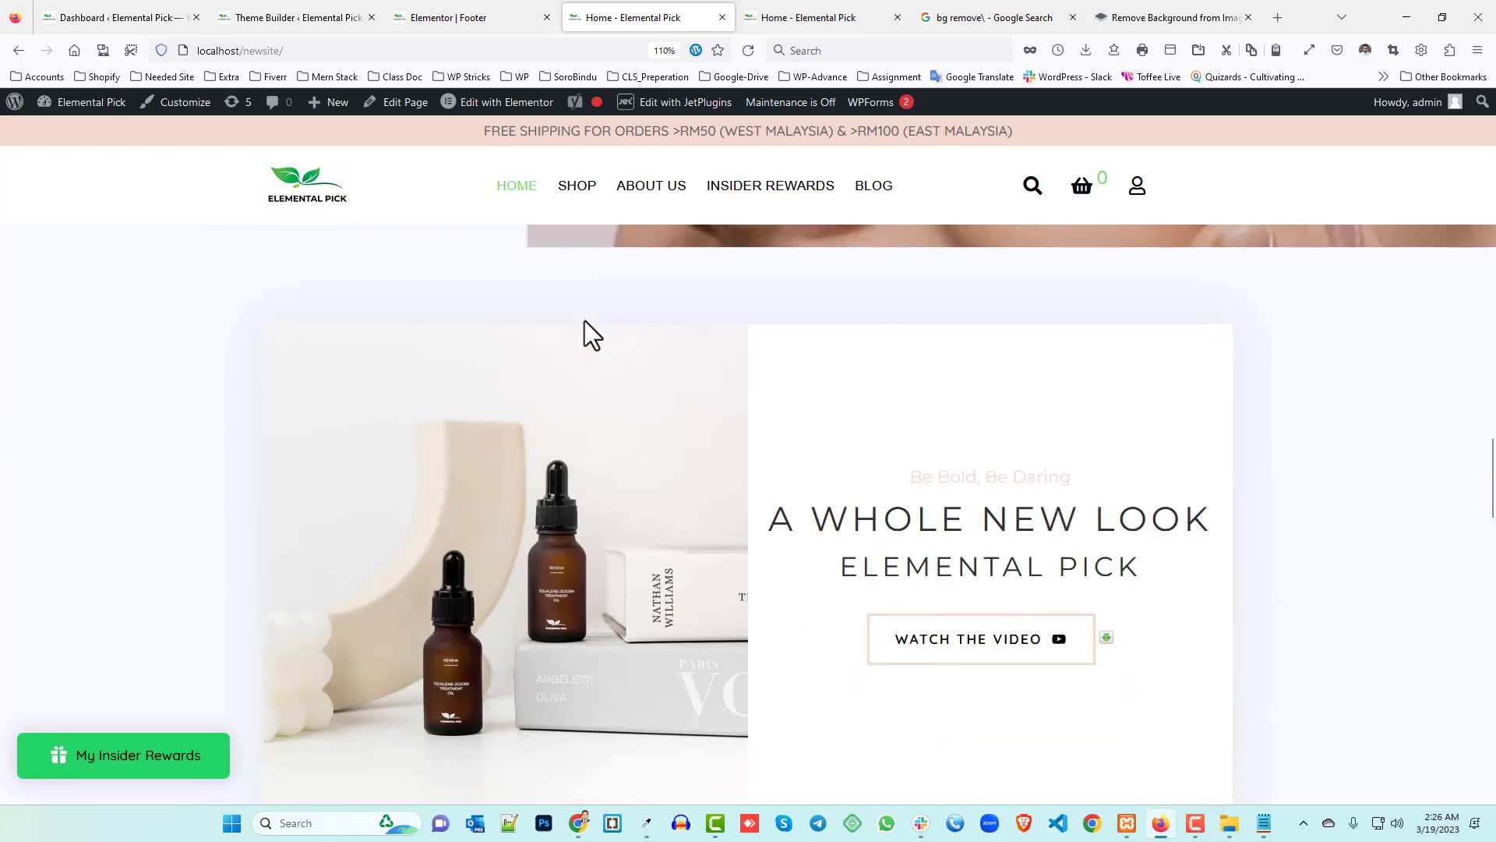
# - Open the Clients Requirment.txt notes and review the tasks in Parts 02 to 04 of the project plan
pyautogui.click(1263, 822)
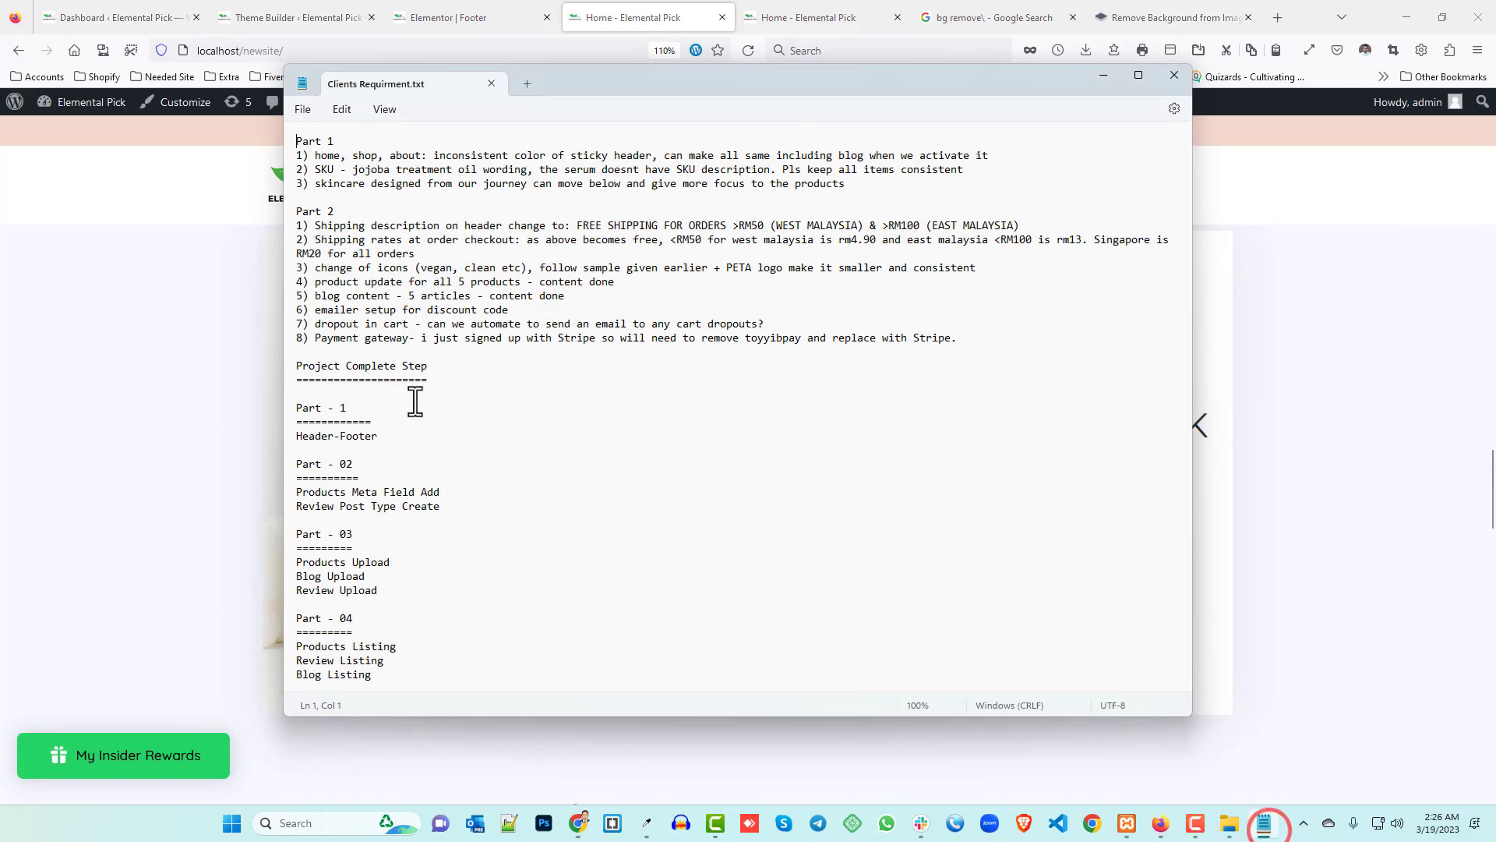
pyautogui.tripleClick(300, 499)
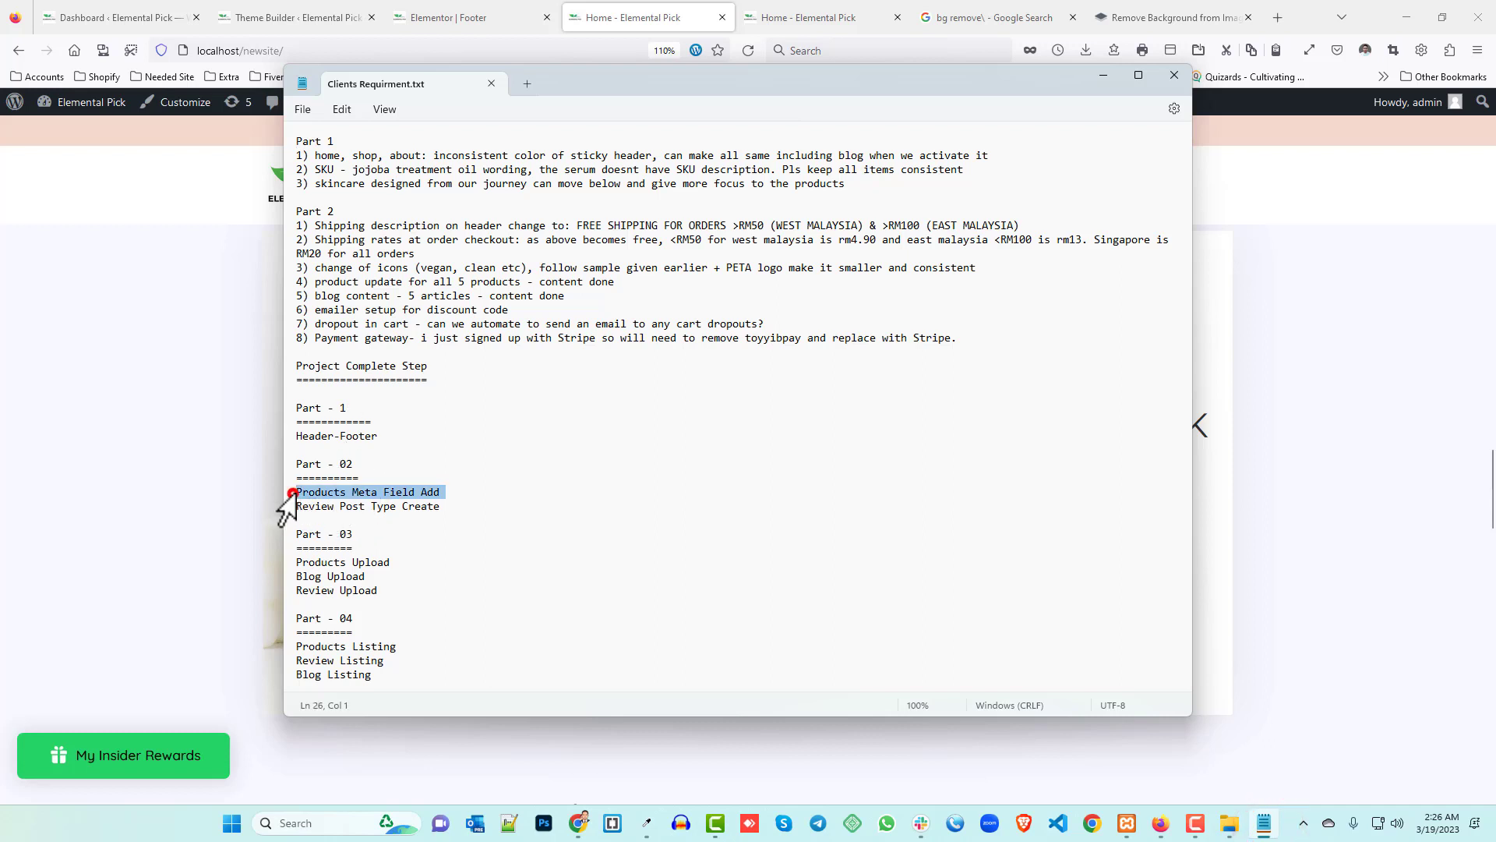
pyautogui.click(471, 501)
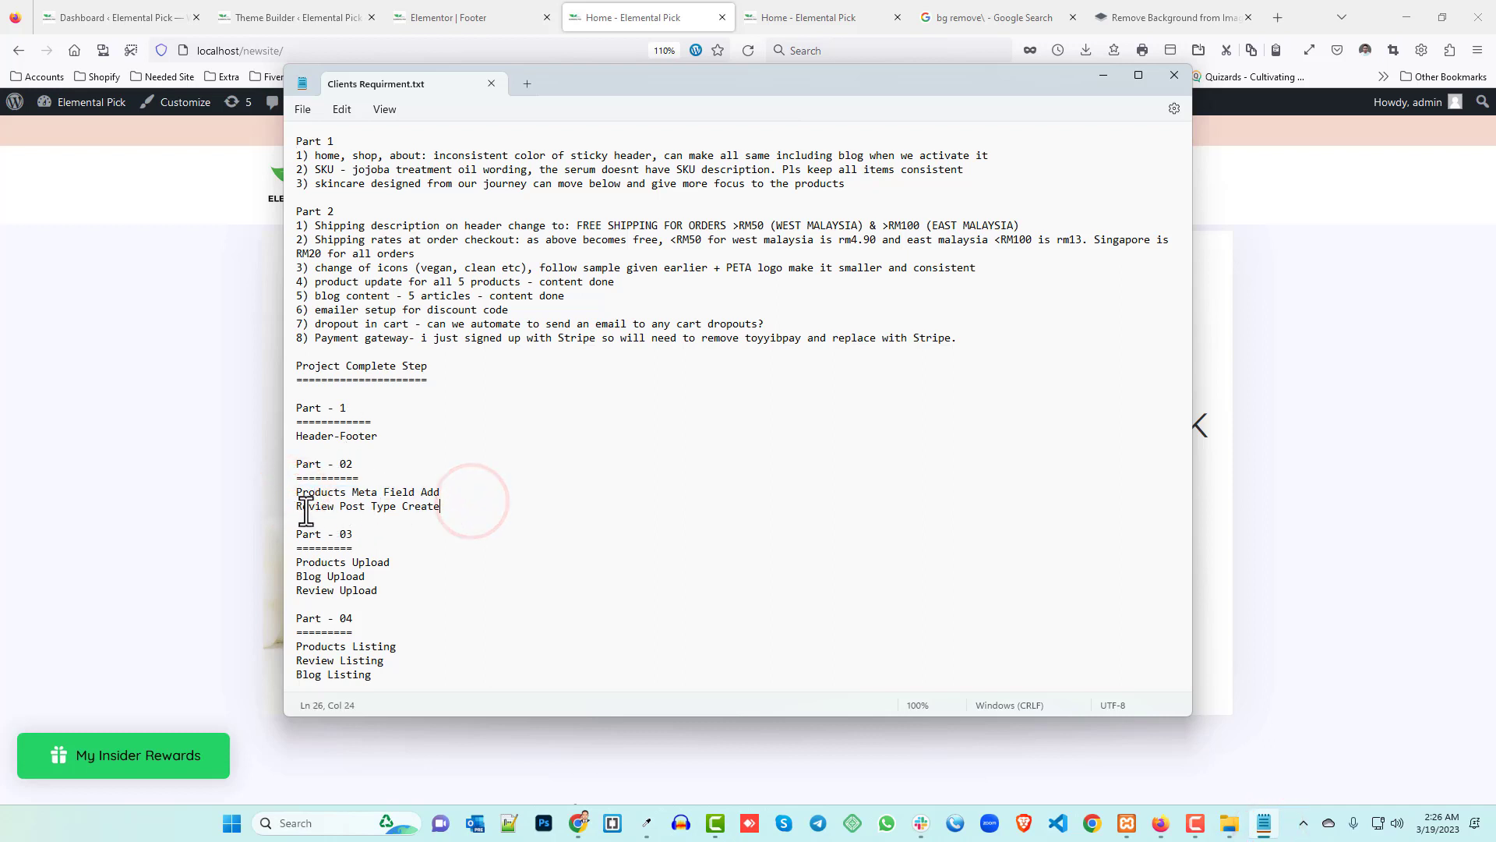
pyautogui.moveTo(444, 511); pyautogui.dragTo(295, 499)
pyautogui.click(481, 500)
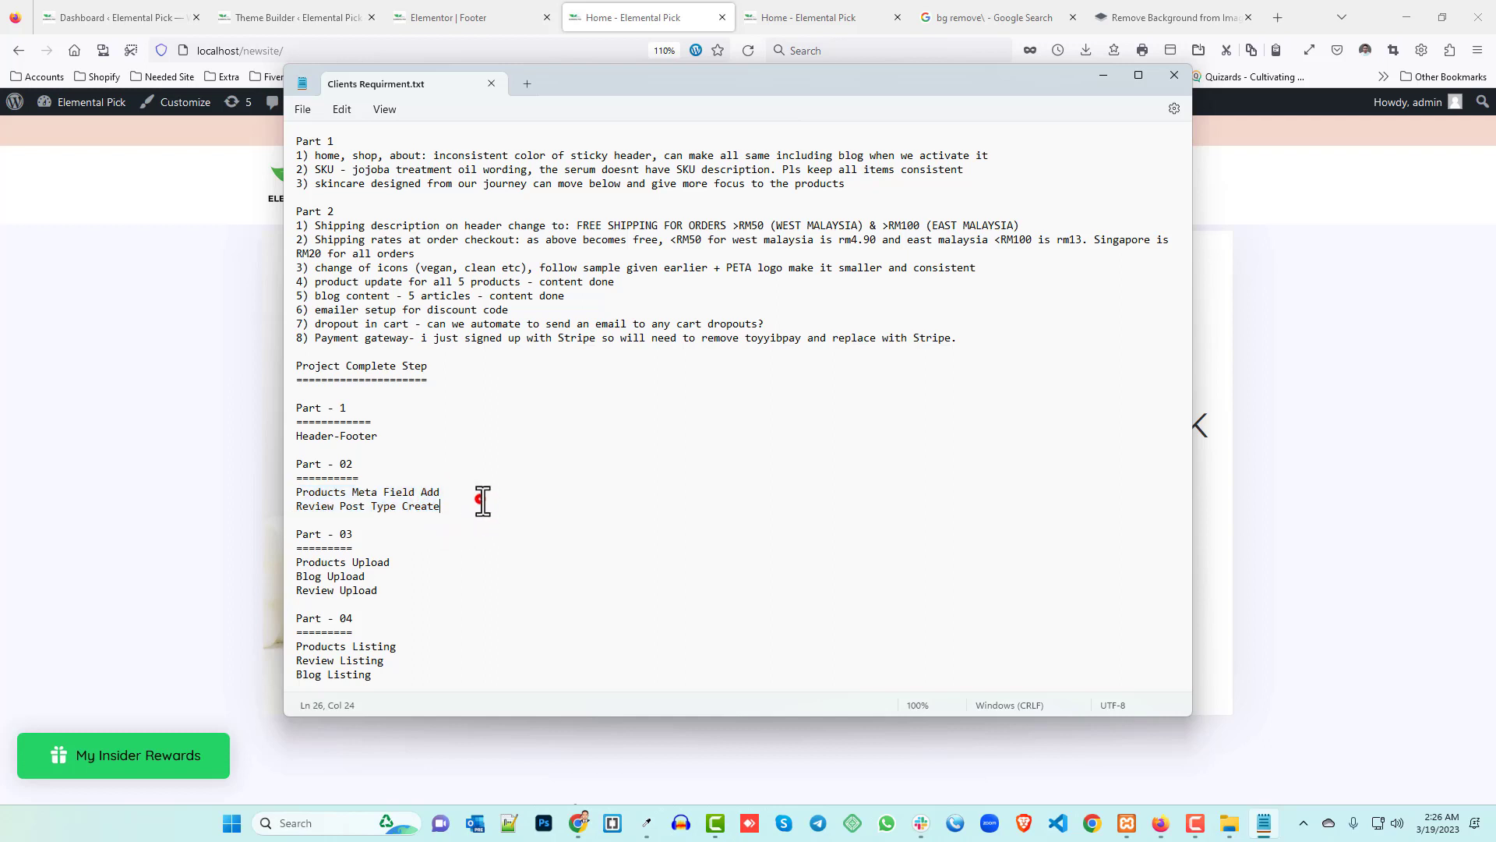
pyautogui.moveTo(394, 590); pyautogui.dragTo(296, 563)
pyautogui.click(382, 677)
pyautogui.scroll(-3, 549, 577)
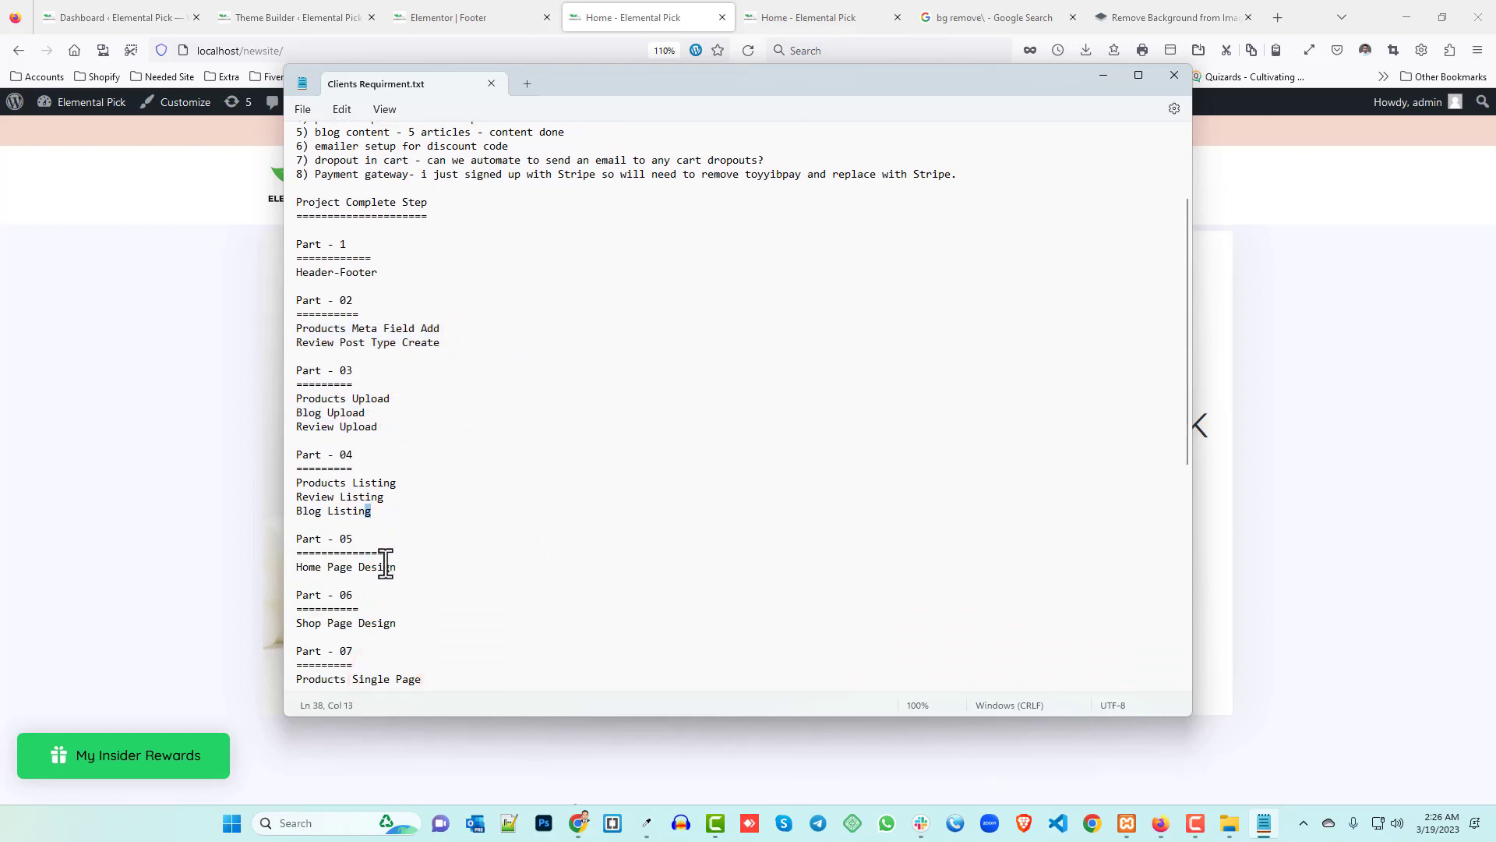
# - Review Parts 05 to 09 of the project plan, from the home page design to the reward and About pages
pyautogui.tripleClick(399, 564)
pyautogui.scroll(-1, 463, 548)
pyautogui.scroll(-2, 463, 548)
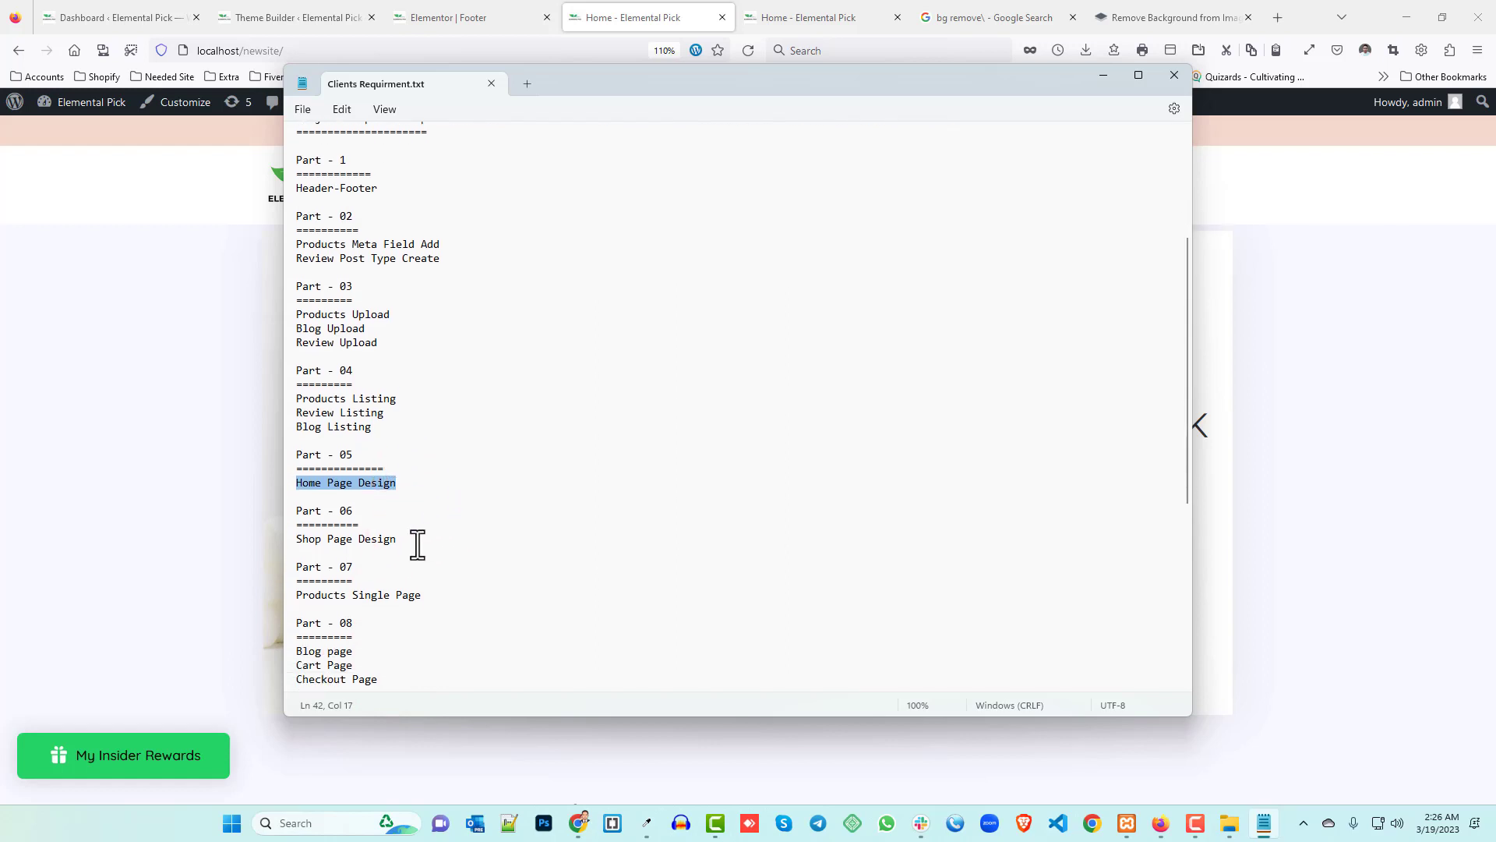
pyautogui.click(405, 537)
pyautogui.click(431, 594)
pyautogui.scroll(-3, 403, 573)
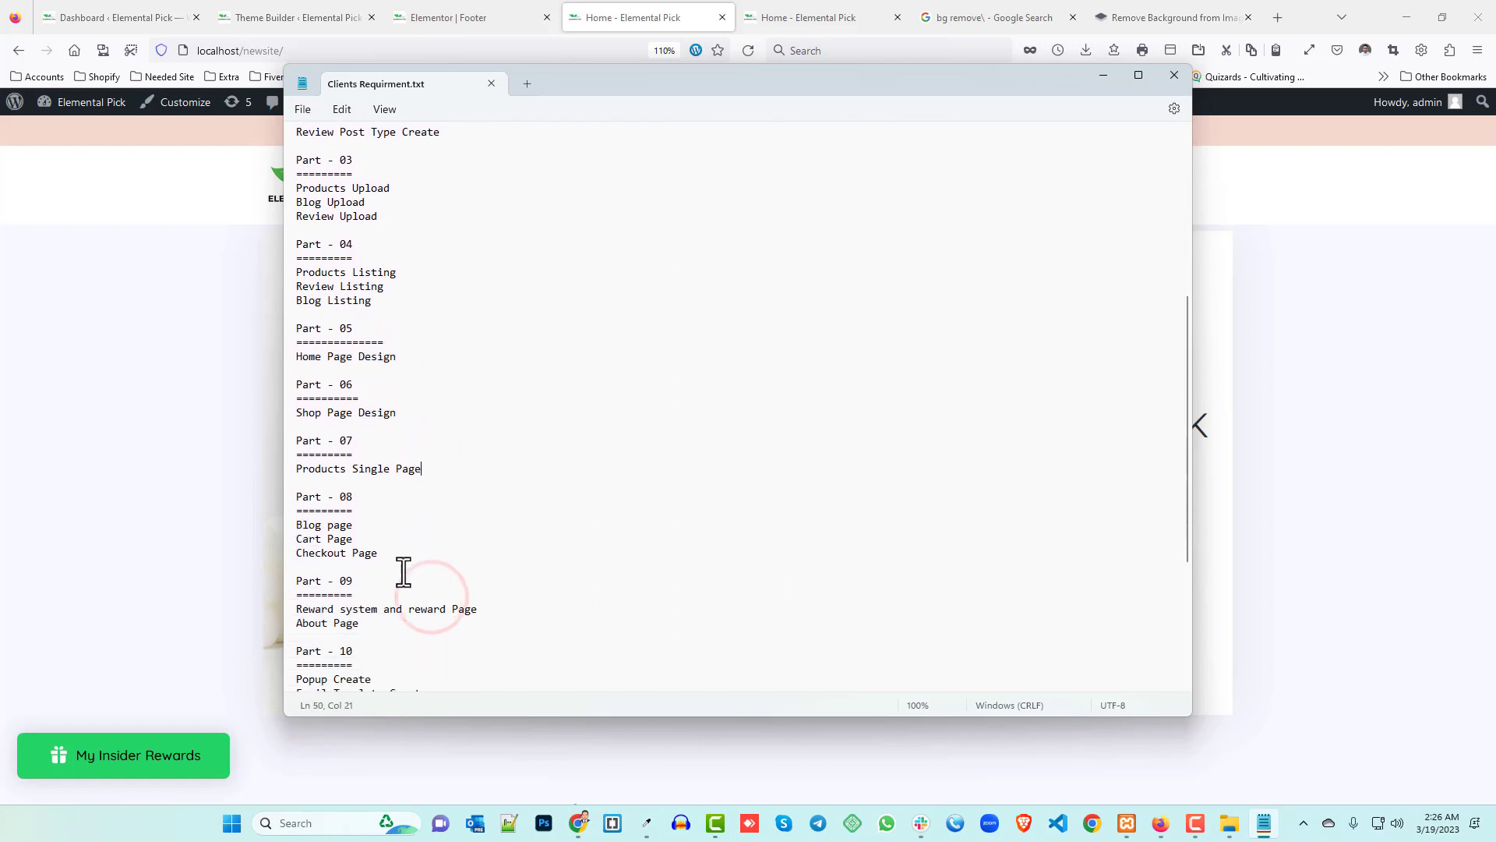
pyautogui.moveTo(363, 558); pyautogui.dragTo(288, 524)
pyautogui.scroll(-2, 413, 526)
pyautogui.click(362, 543)
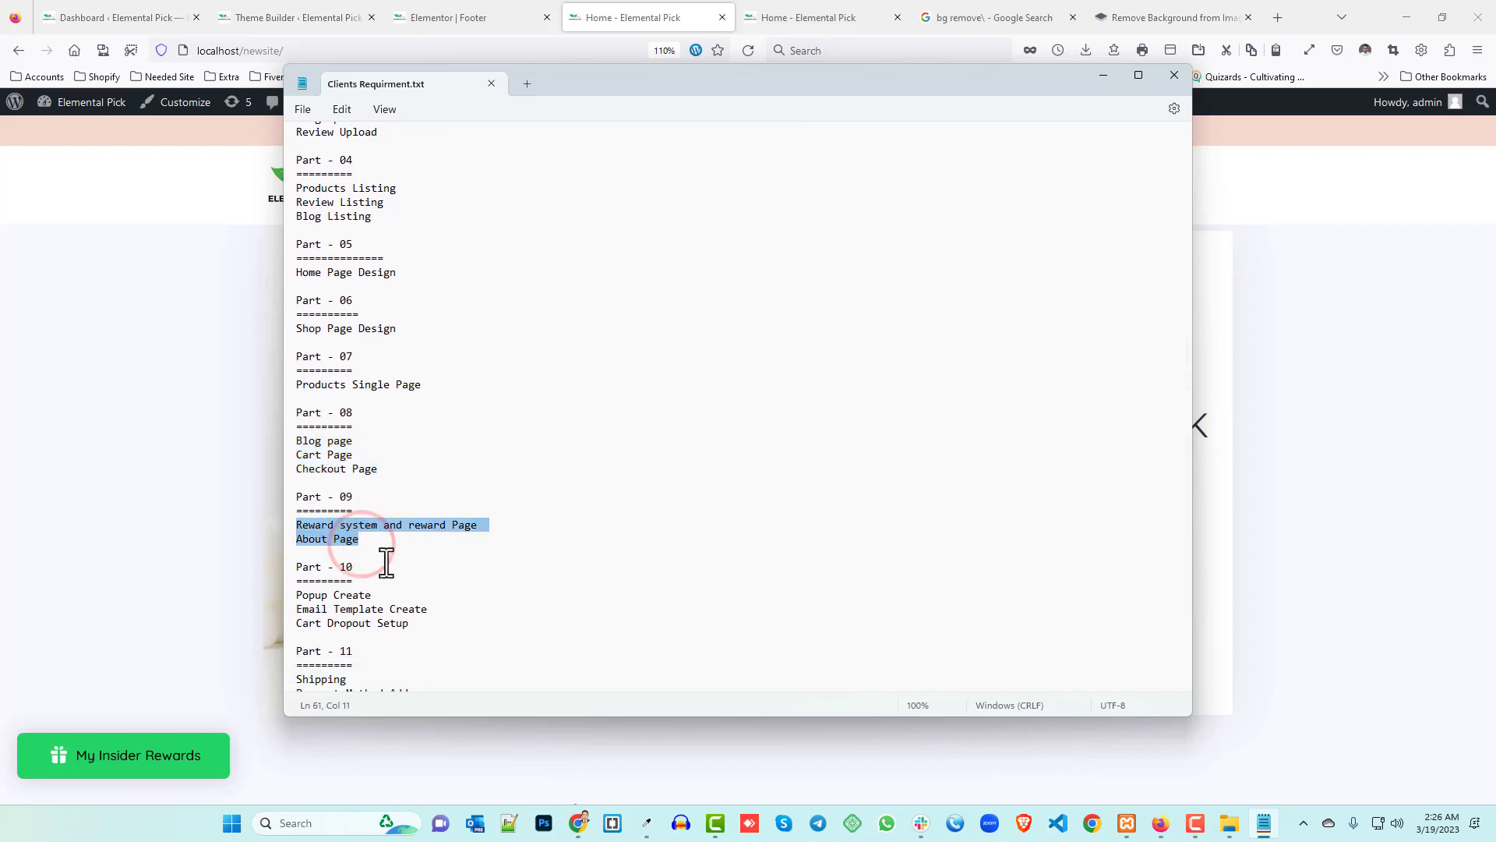
# - Return to the newsite home page, view and close the My Insider Rewards panel, and look over the page sections up to the hero banner
pyautogui.click(119, 756)
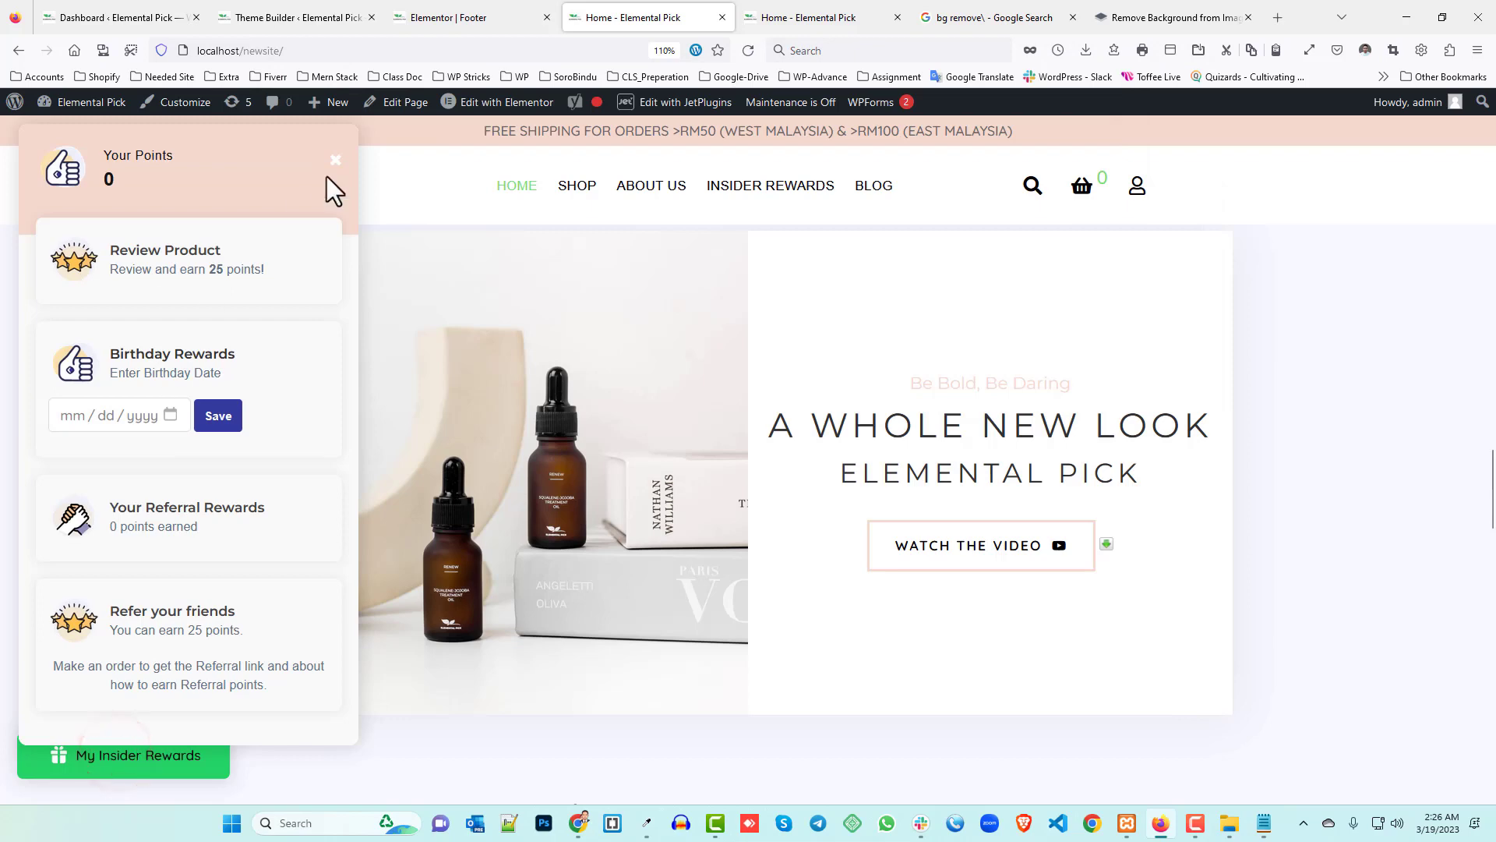
pyautogui.click(337, 160)
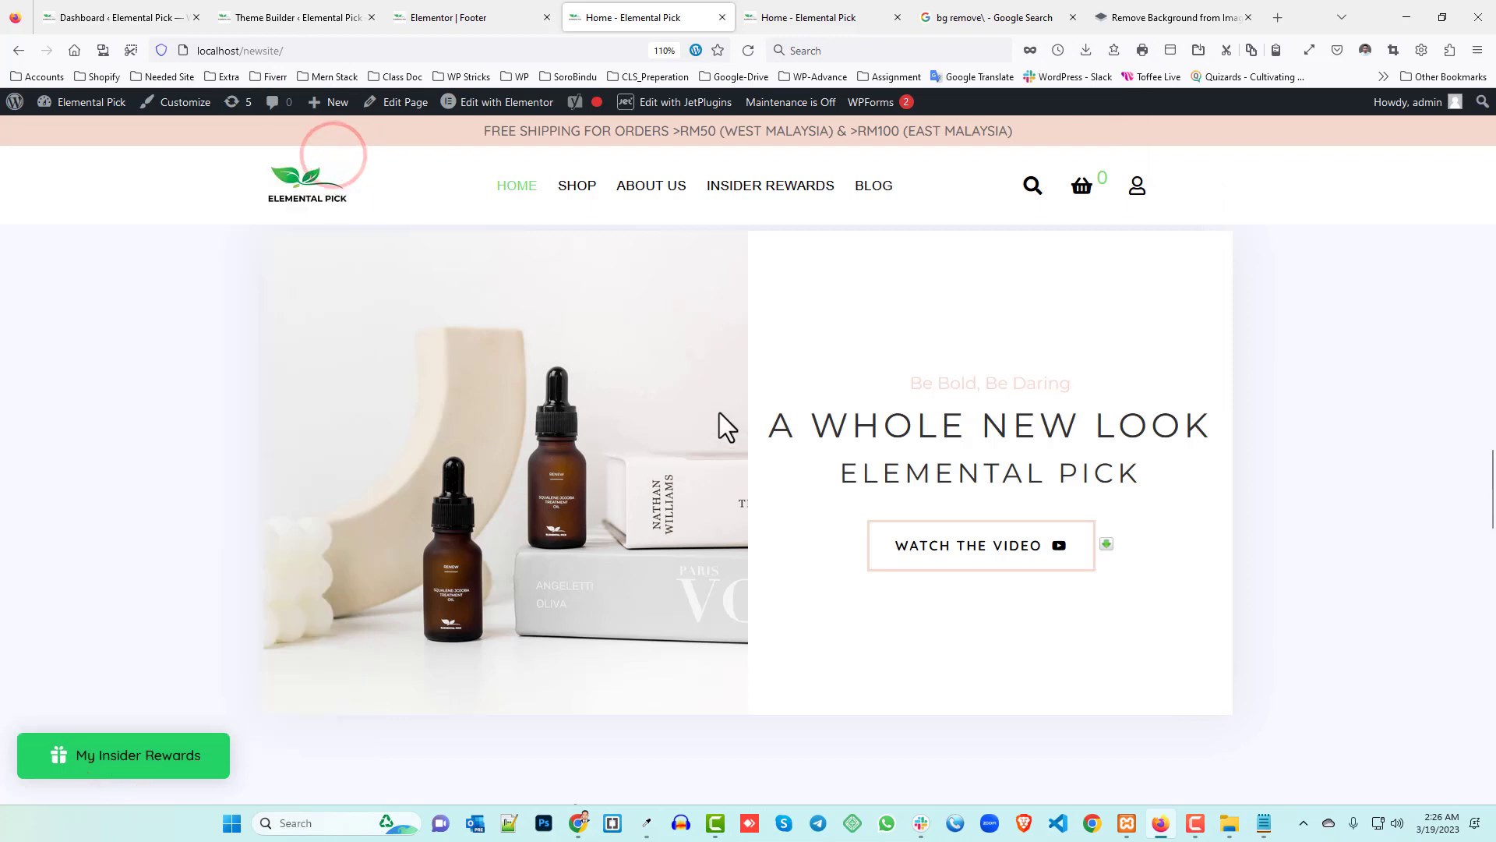
pyautogui.scroll(-10, 715, 414)
pyautogui.scroll(5, 719, 419)
pyautogui.scroll(8, 720, 423)
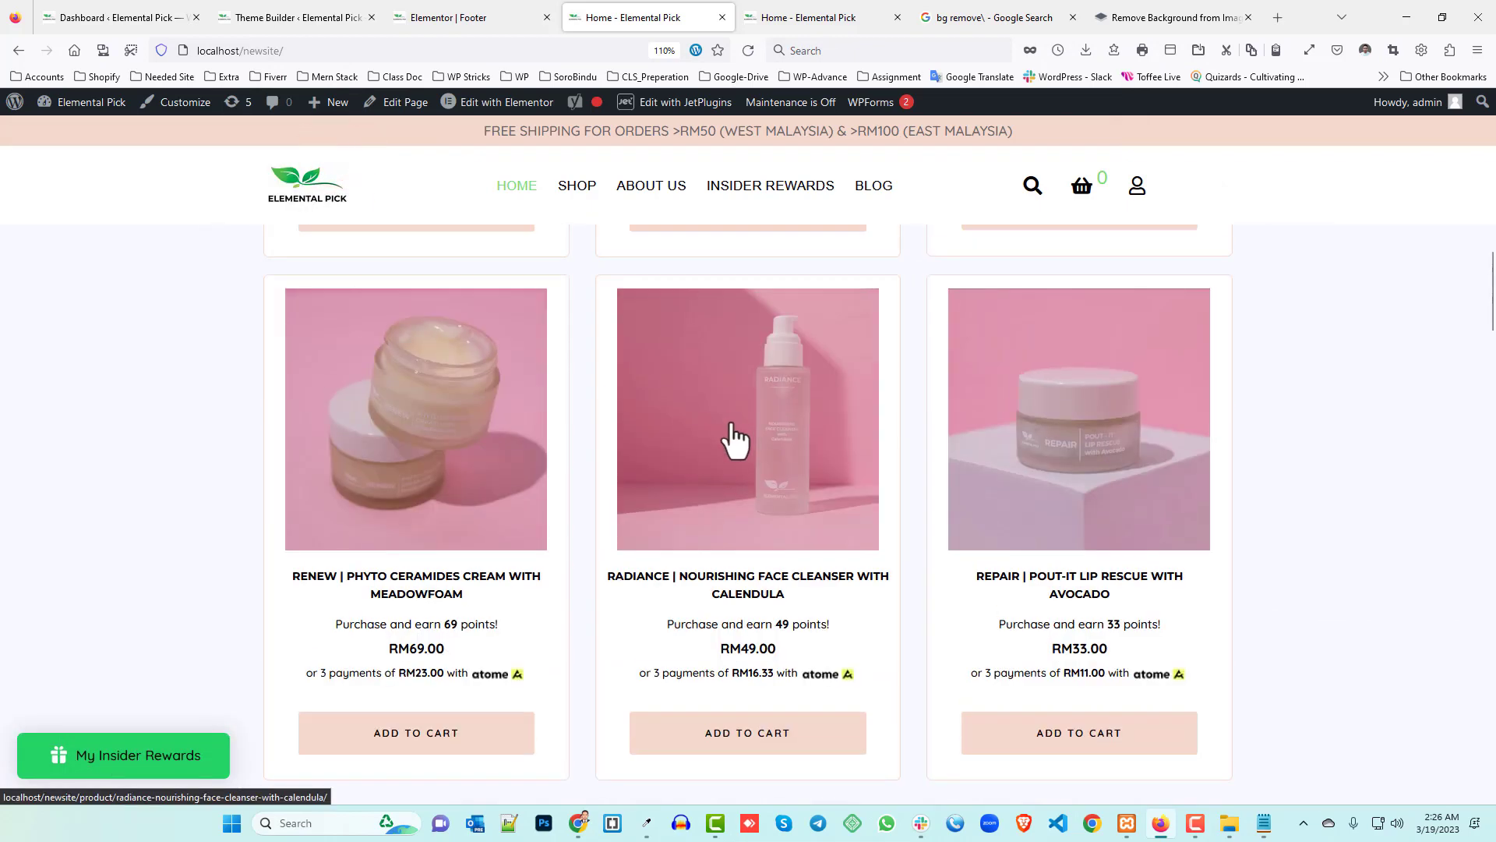
pyautogui.scroll(5, 733, 440)
pyautogui.scroll(8, 731, 433)
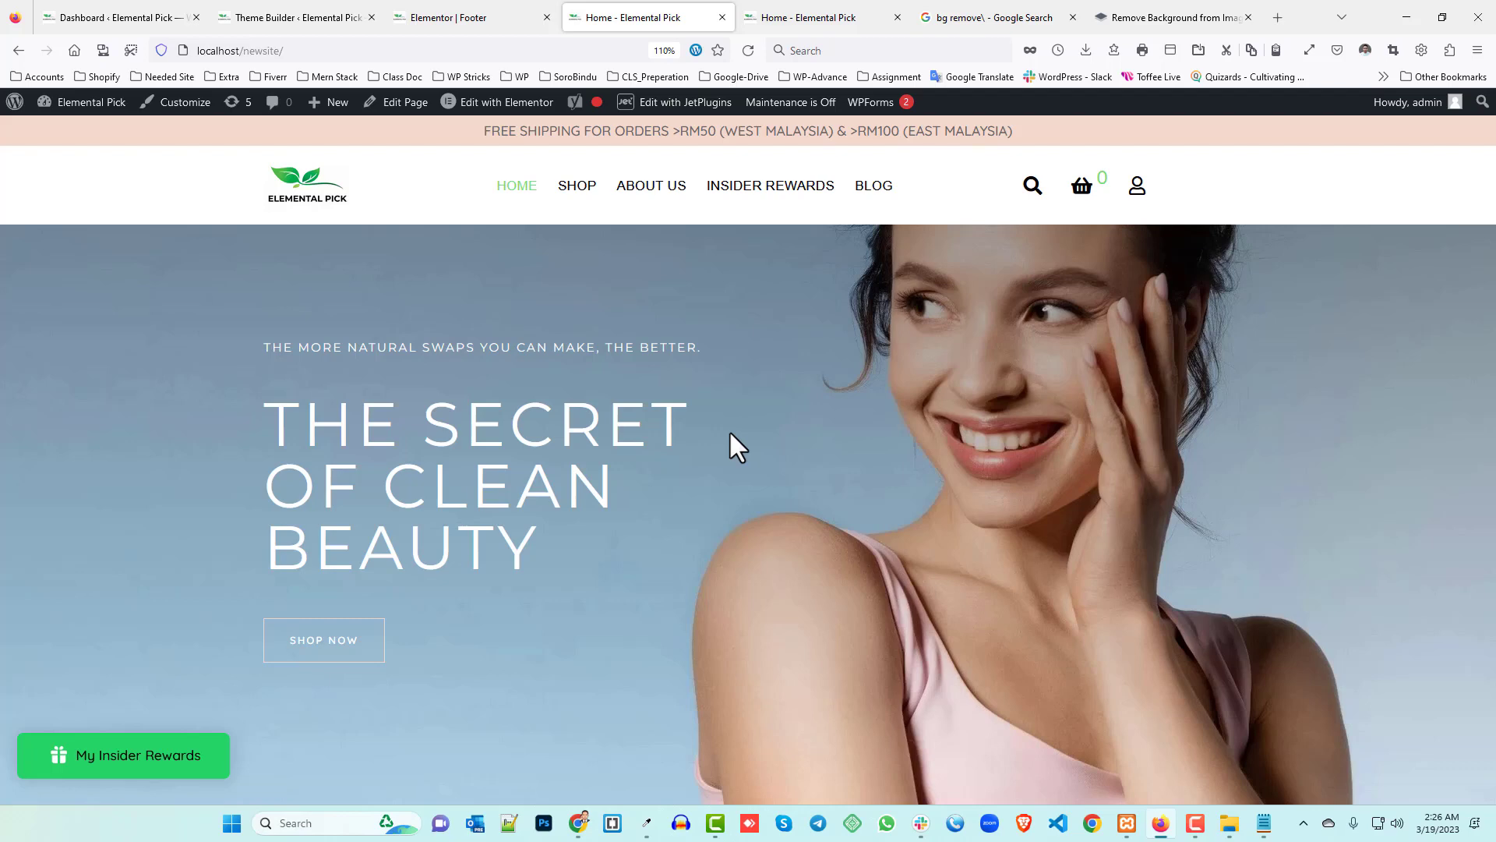
# - Close the background-removal search results and the image background remover page in the browser
pyautogui.click(1072, 17)
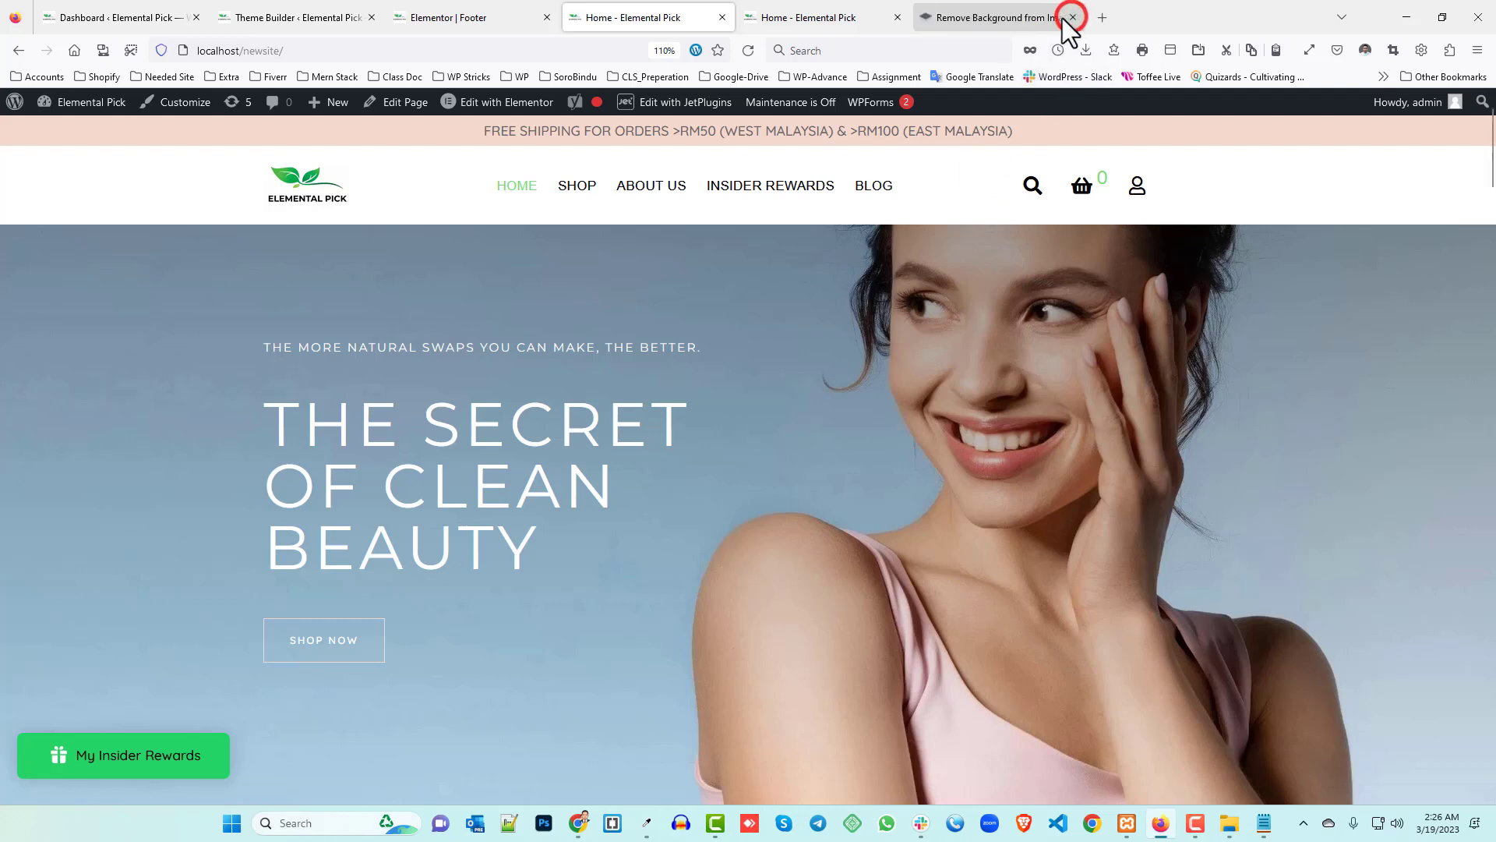
pyautogui.click(1072, 17)
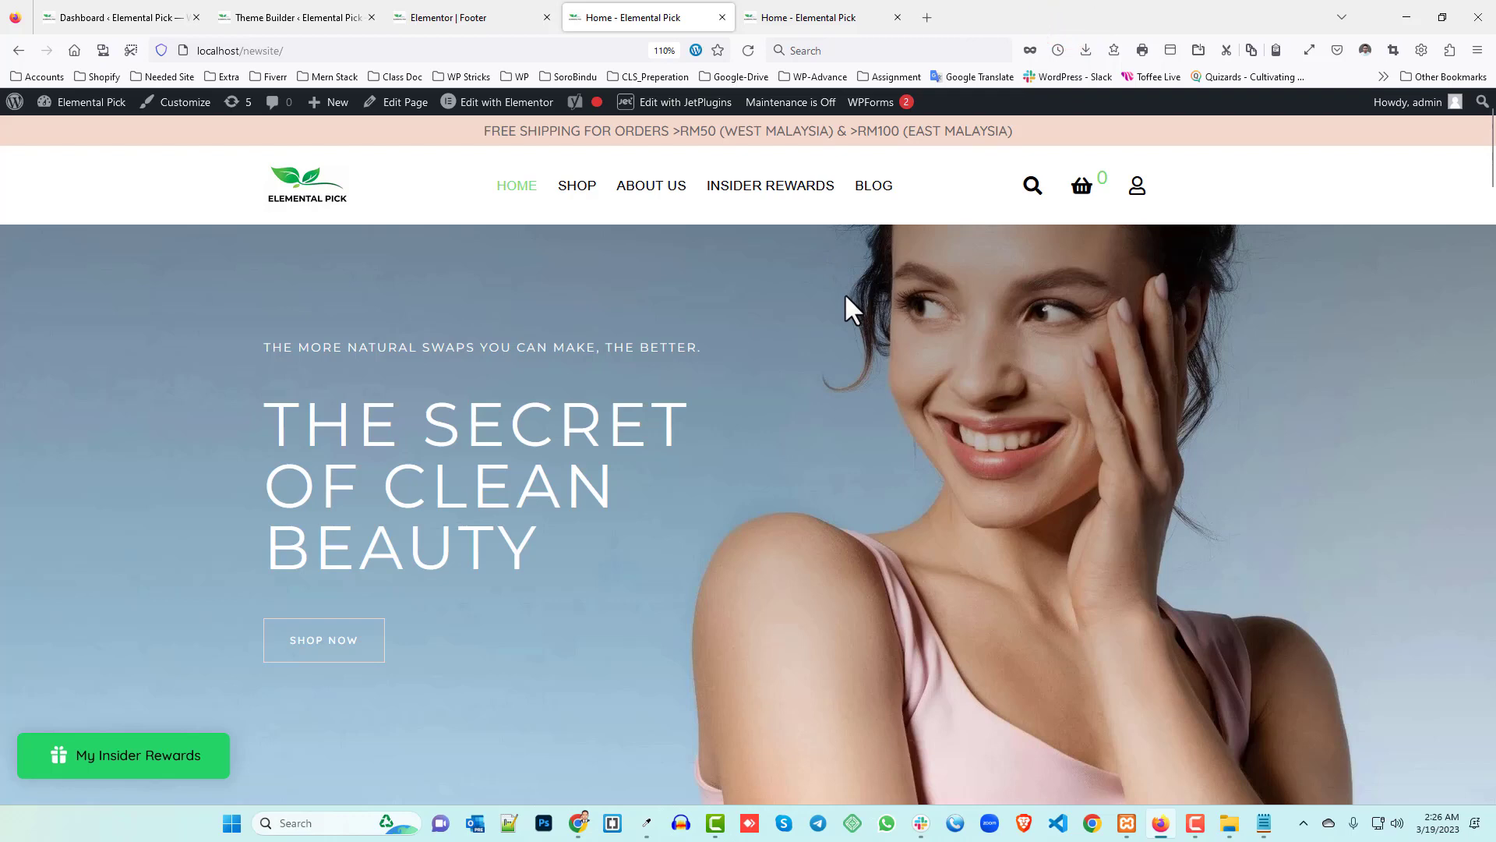